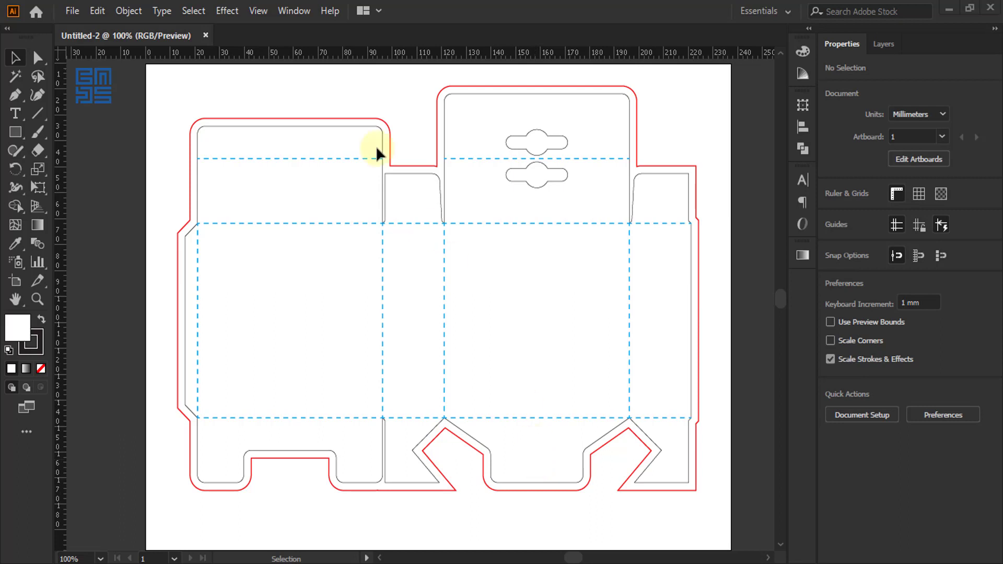
scroll(390, 99, up, 3)
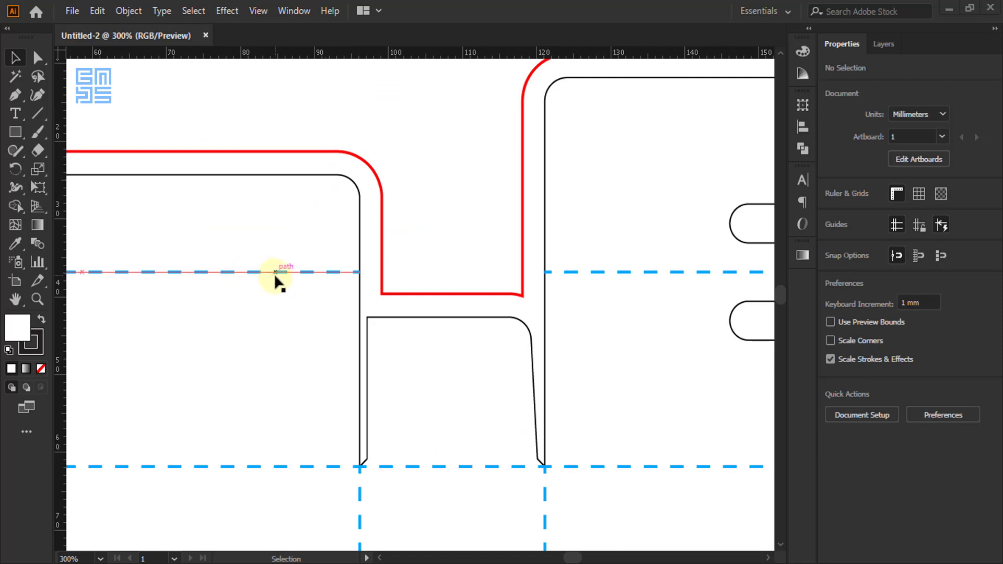
scroll(389, 221, down, 3)
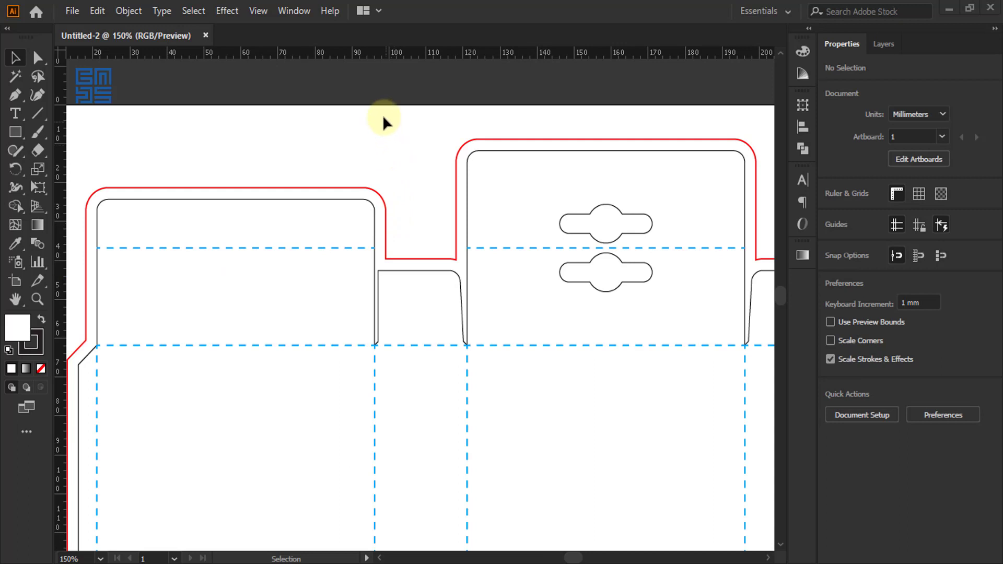
scroll(383, 117, down, 2)
scroll(383, 117, down, 2)
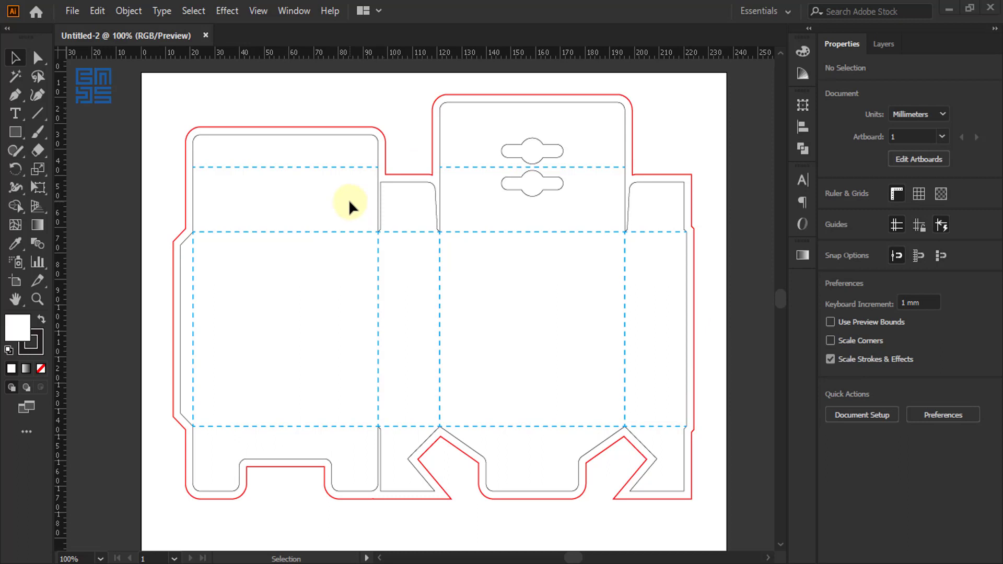
- Move the die cut line layer to the top of the layer stack and the bleed layer to the bottom, locking both
click(884, 44)
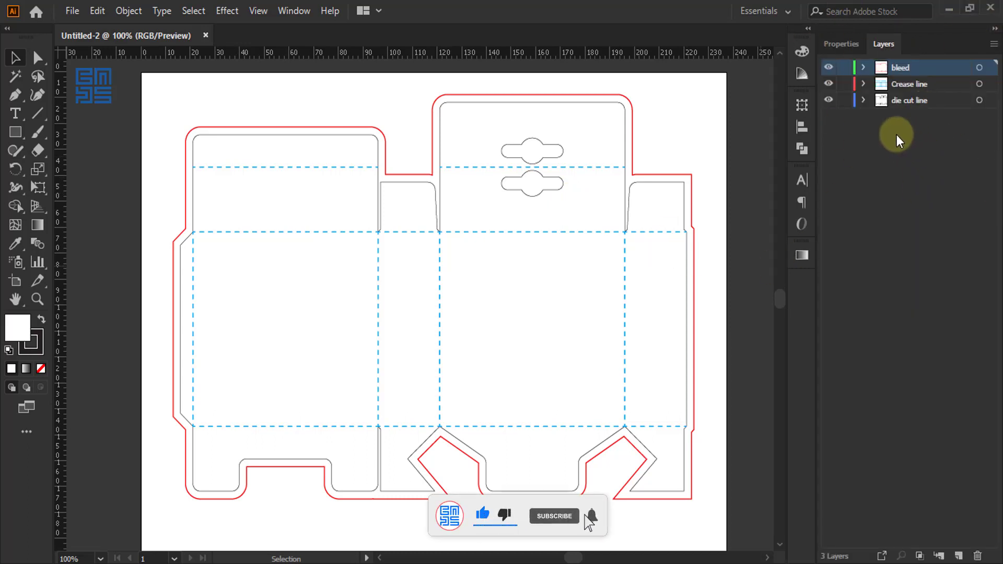
click(921, 101)
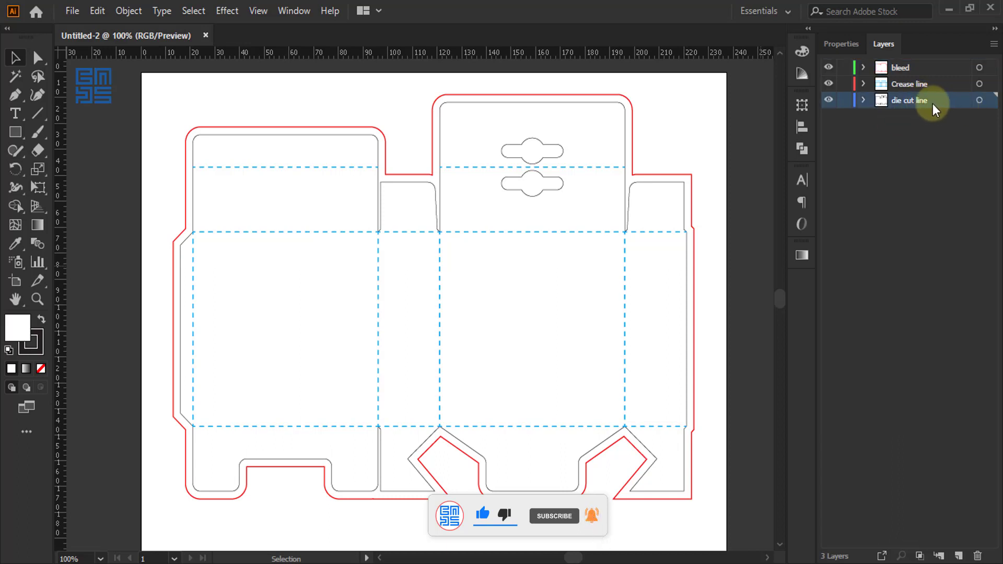
drag(933, 101, 898, 67)
click(843, 68)
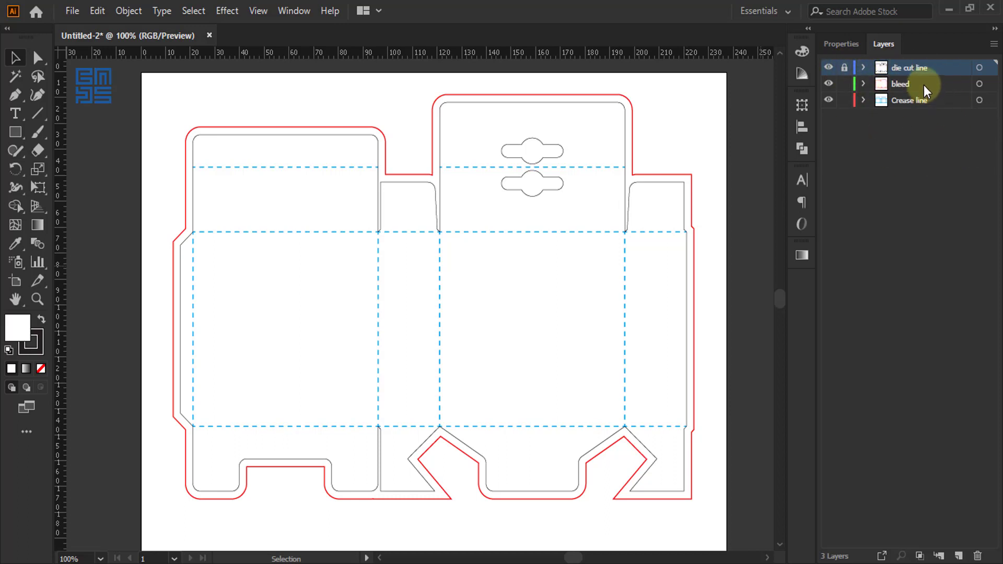
drag(924, 86, 857, 114)
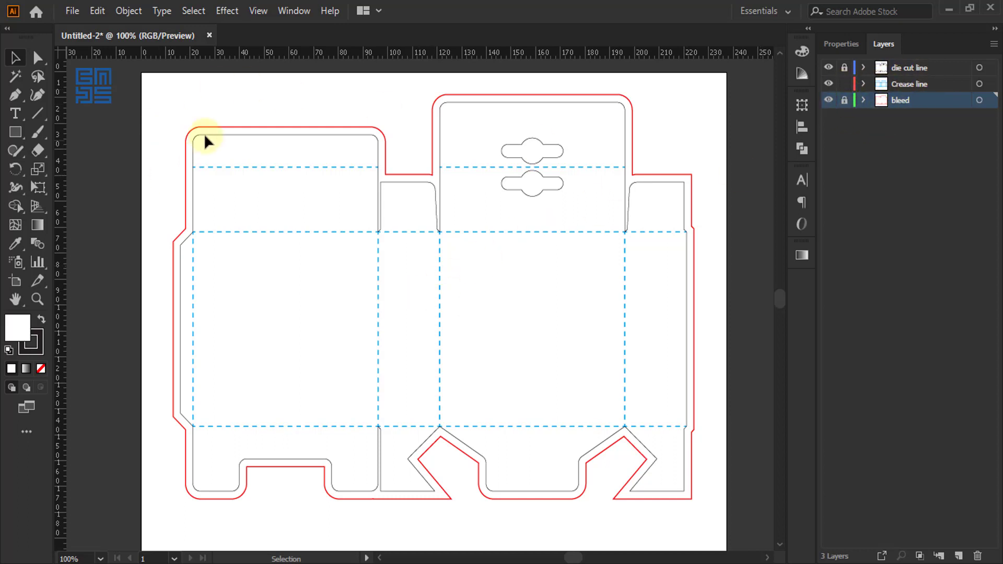
- Unlock the bleed layer and copy its red bleed outline path
scroll(180, 122, up, 5)
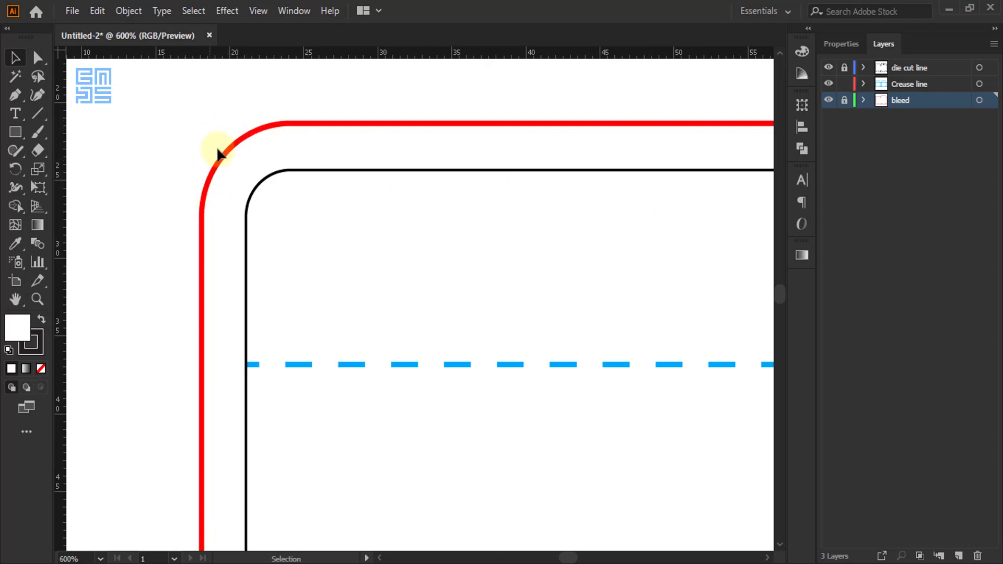
scroll(212, 118, down, 3)
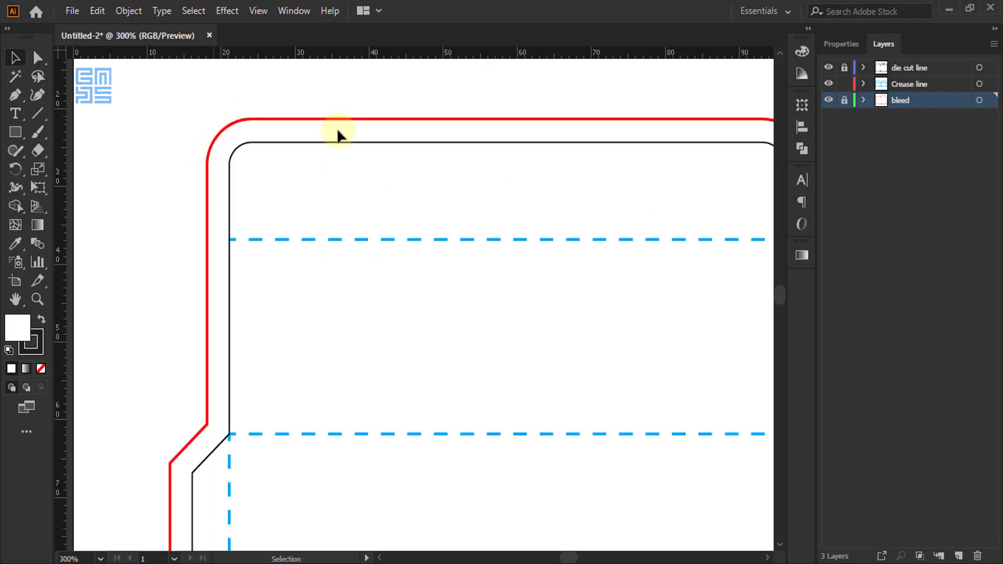
click(844, 100)
click(864, 99)
scroll(439, 105, down, 1)
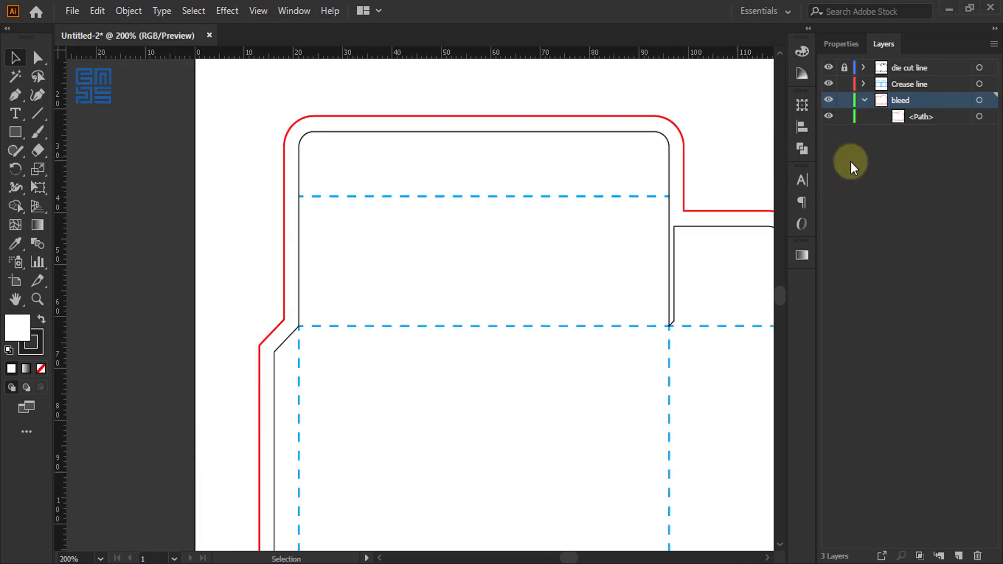
click(988, 116)
click(909, 113)
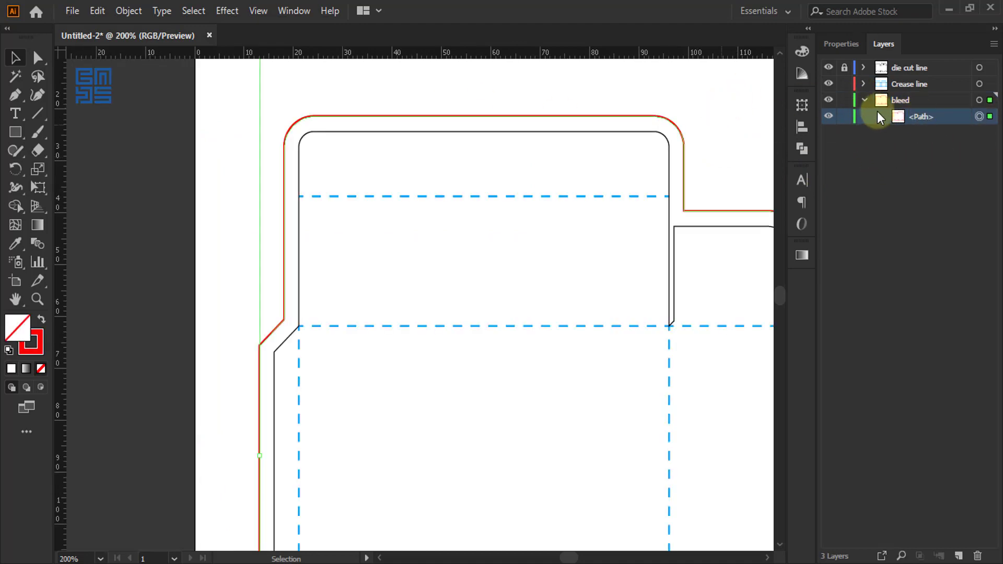
click(98, 11)
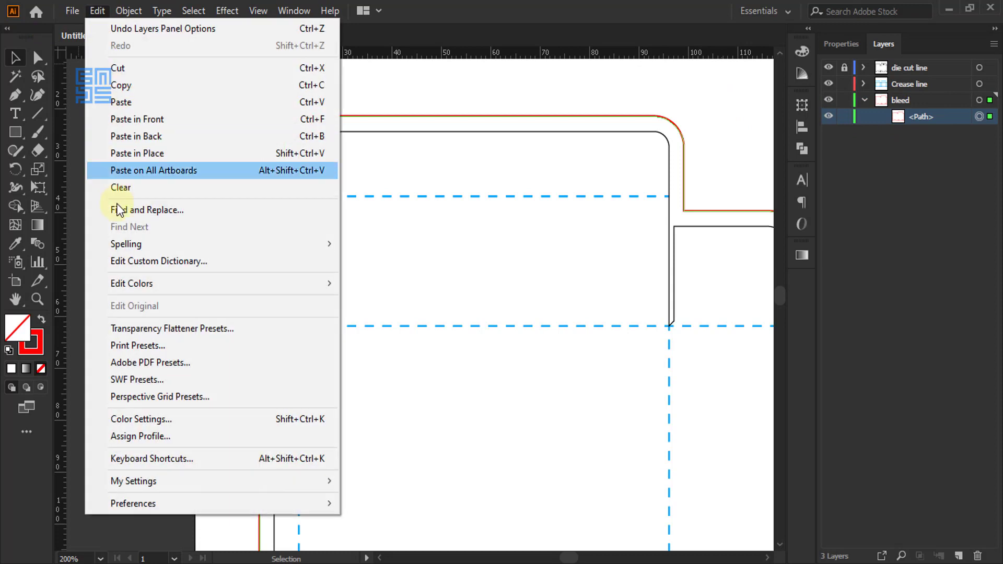
click(121, 88)
- Collapse the bleed layer and lock both the bleed and Crease line layers
click(862, 100)
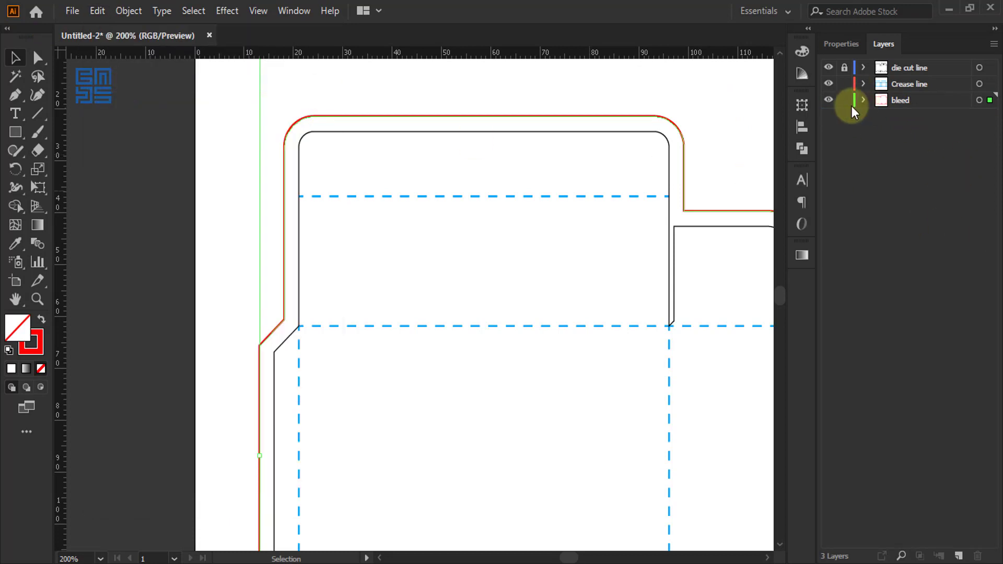
click(844, 101)
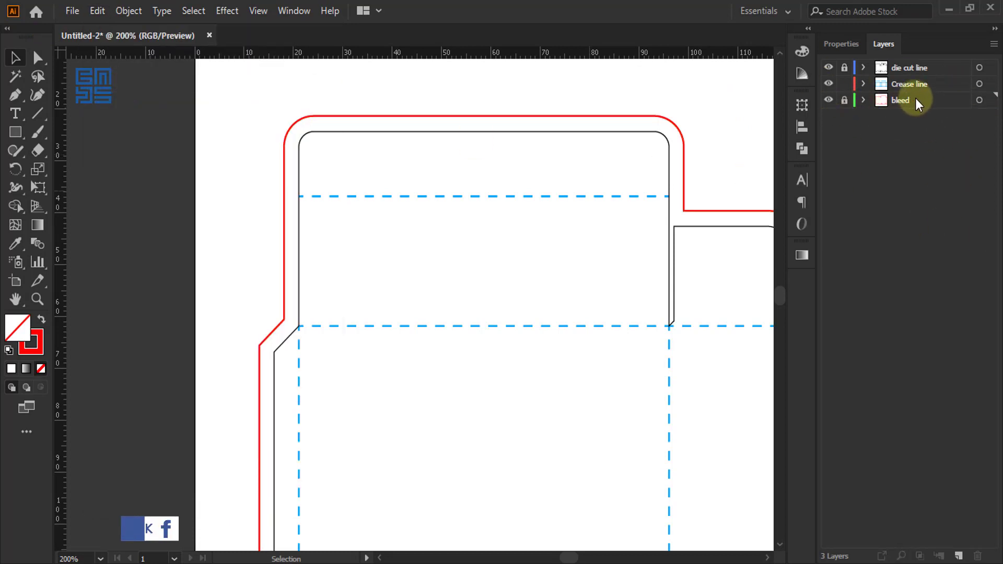
click(844, 84)
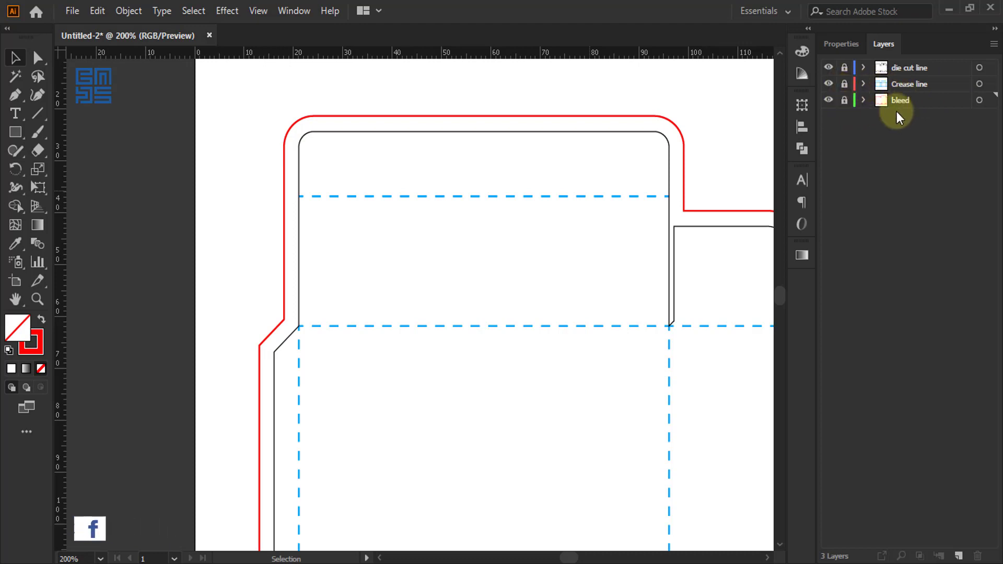
- Add a new layer directly above the bleed layer and name it design
click(959, 557)
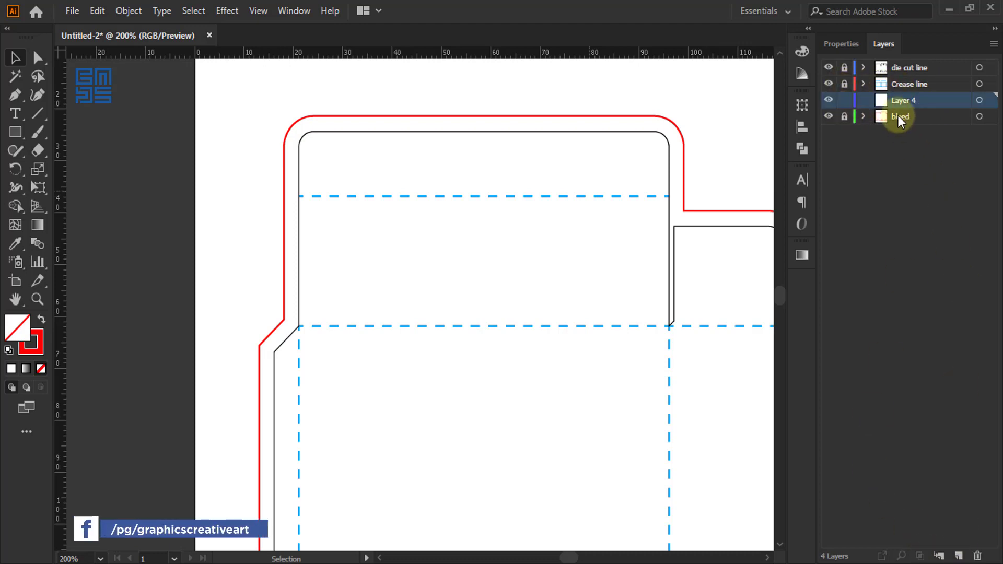
double_click(899, 99)
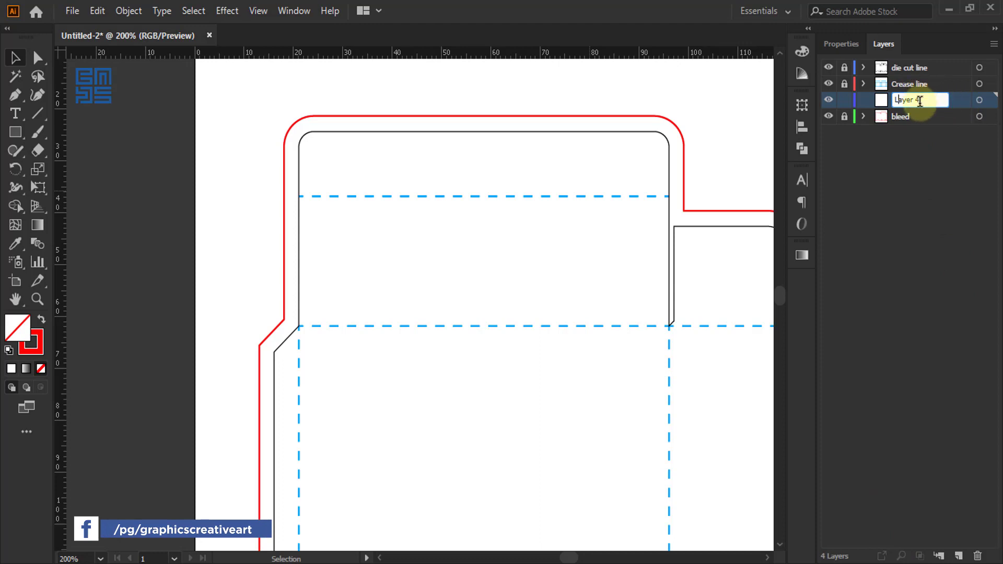
text(design)
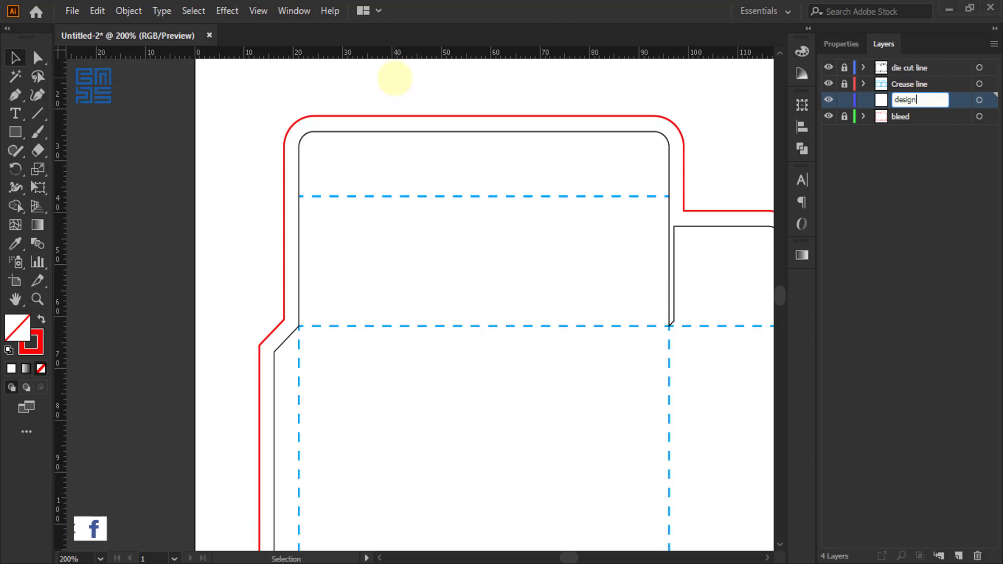
key(Return)
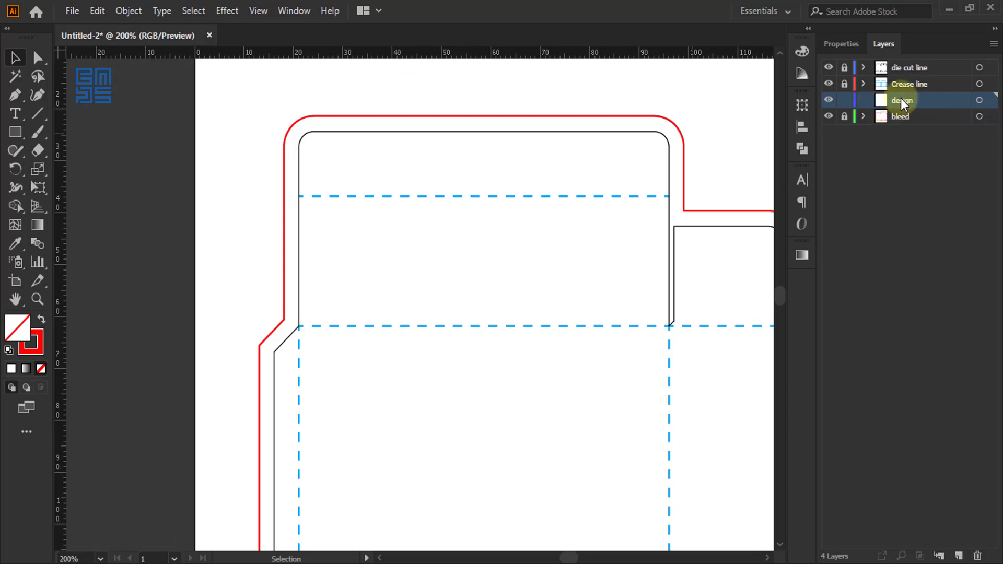
- Paste the copied bleed outline in place on the design layer and rename the path BG
click(97, 11)
click(125, 154)
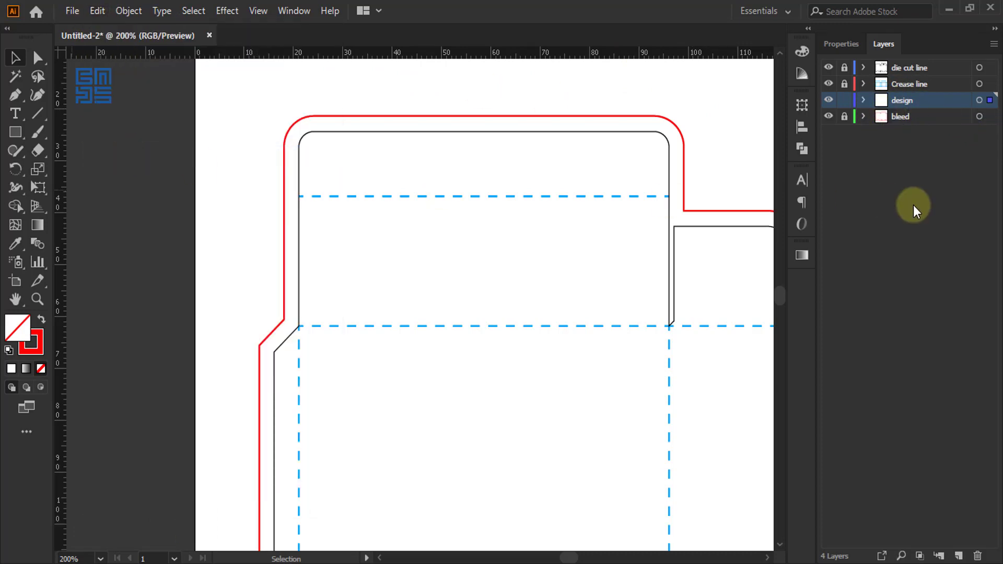
click(863, 101)
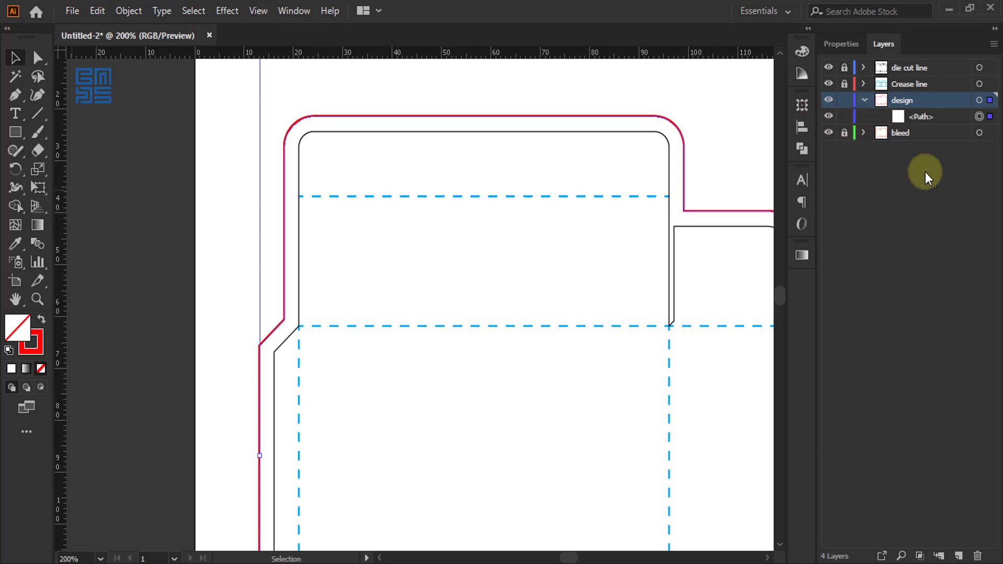
double_click(923, 116)
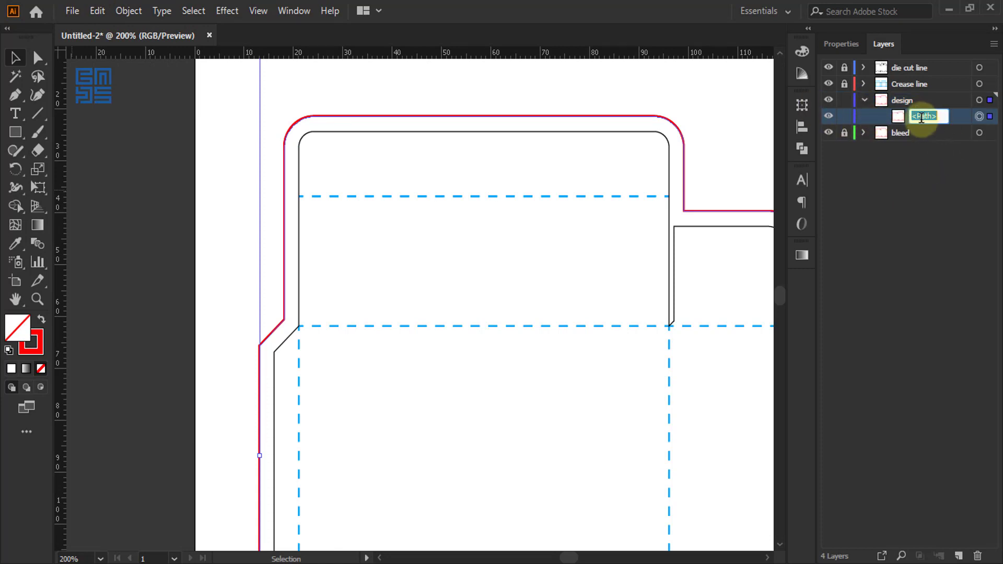
key(BackSpace)
text(BG)
key(Return)
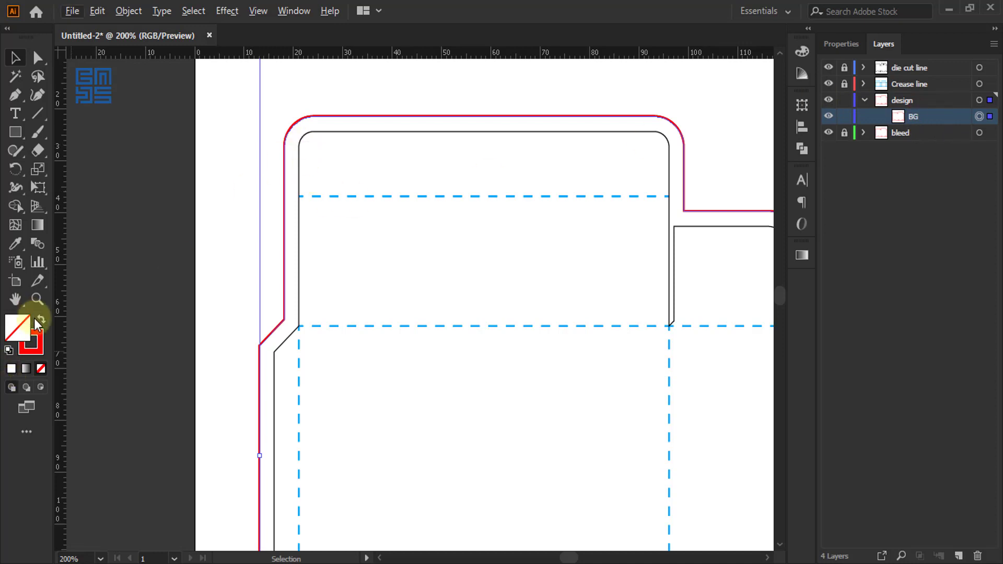
- Swap the BG path's fill and stroke so the box shape is filled red with no stroke
click(39, 347)
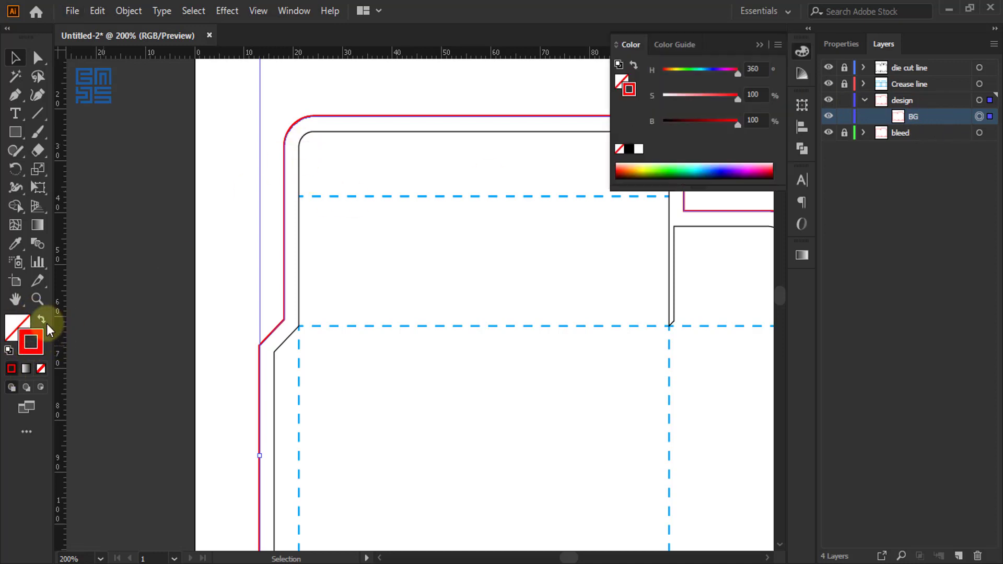
click(41, 319)
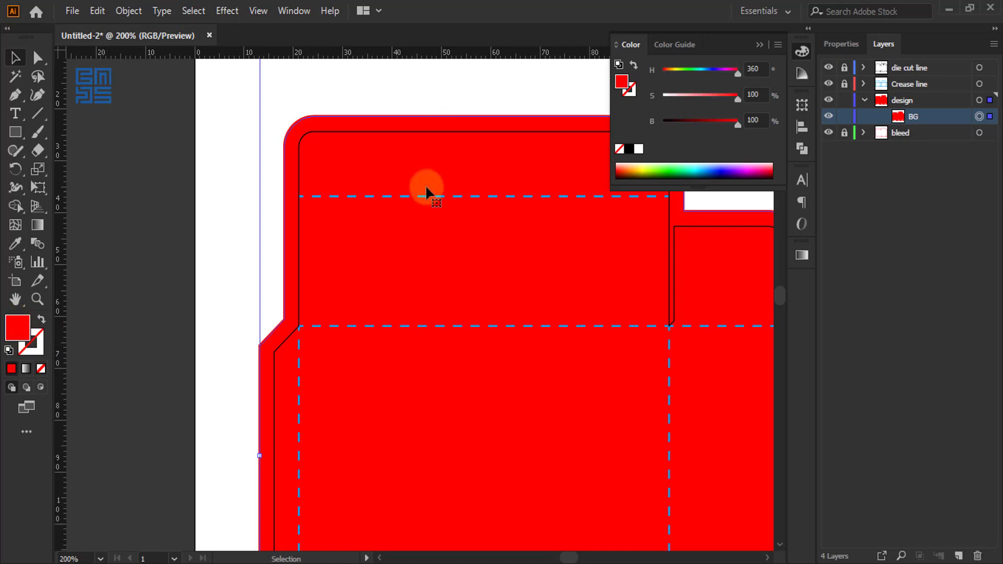
click(761, 41)
scroll(299, 136, down, 3)
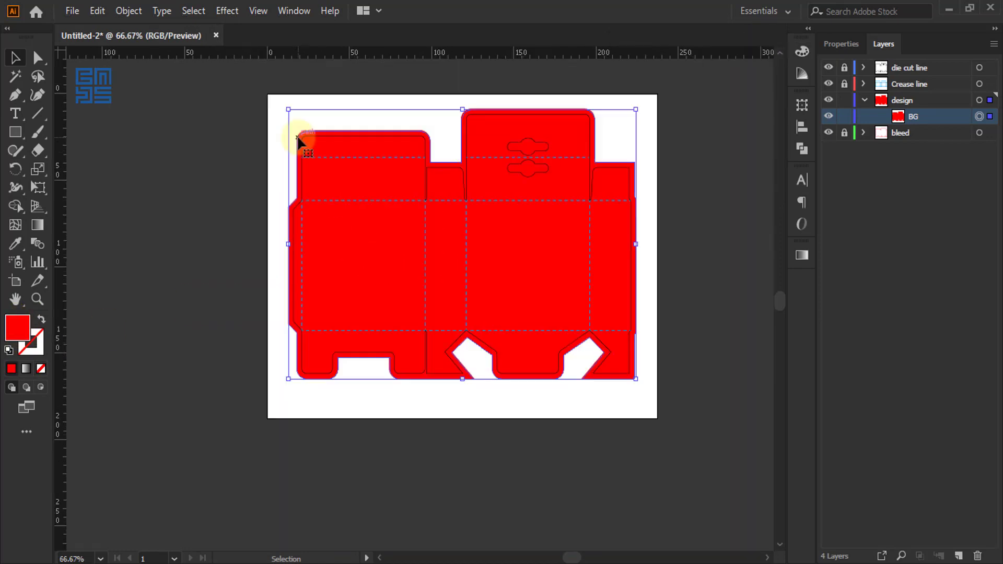
- Open the hanging box text.ai document and copy all of its text, logo, icons, barcode and QR code
click(441, 351)
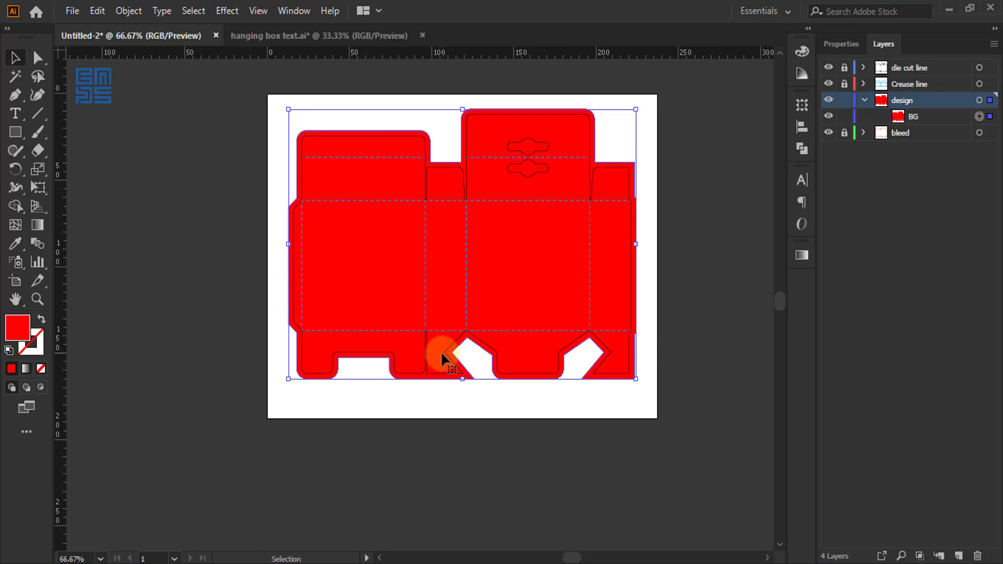
click(313, 32)
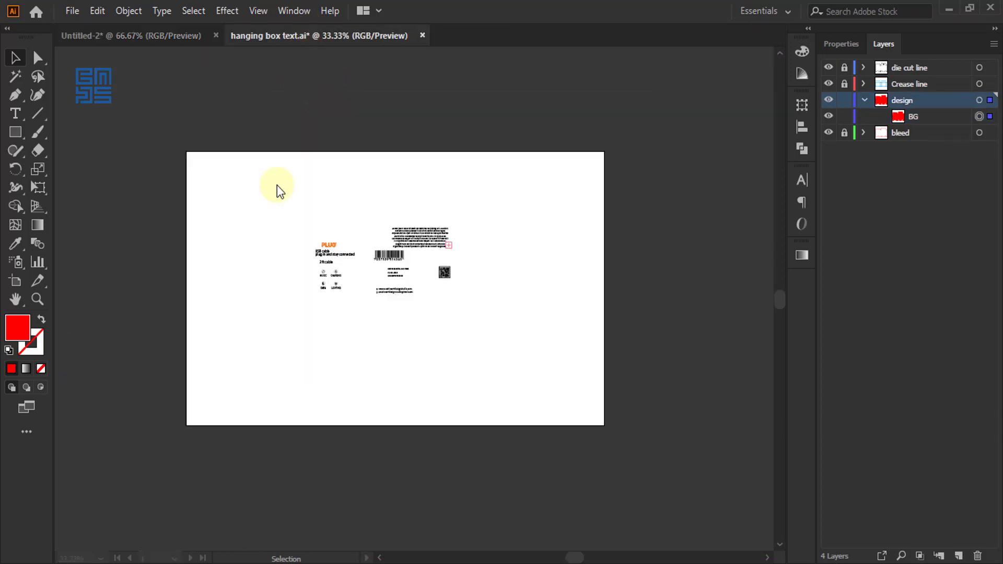
scroll(345, 261, up, 2)
scroll(272, 245, up, 2)
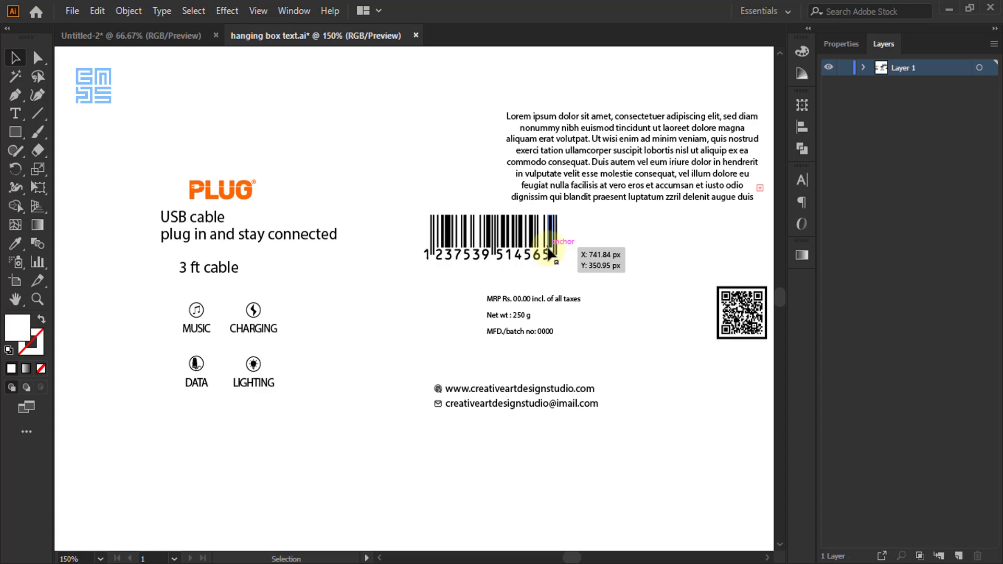
scroll(555, 238, down, 1)
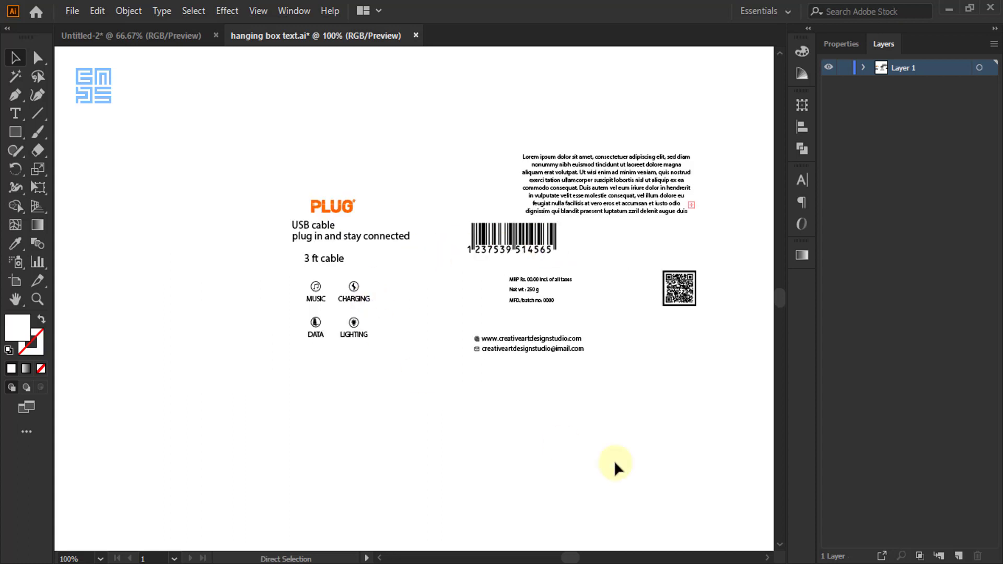
key(ctrl+a)
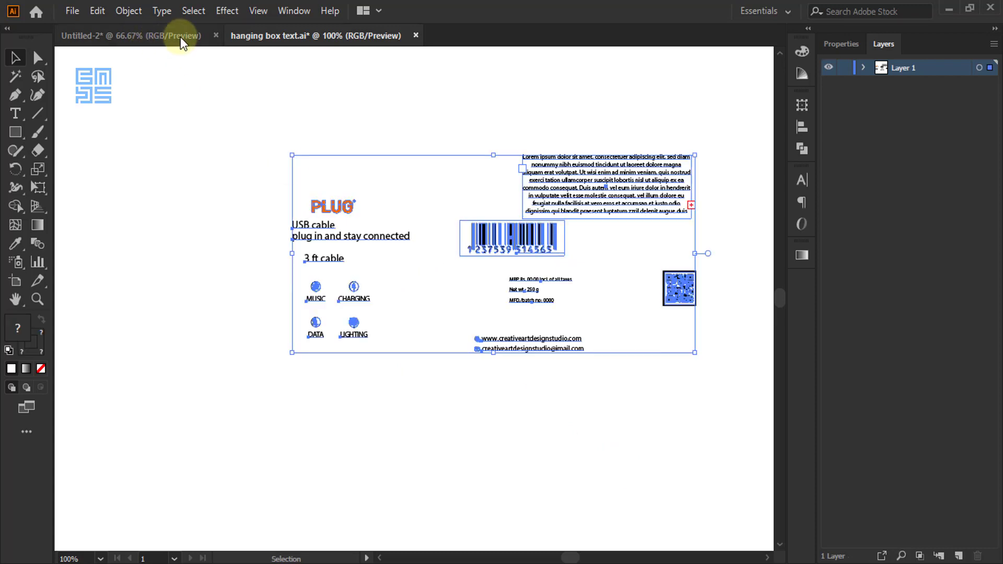
- Paste the copied artwork into the design layer of the Untitled-2 box document and place it below the artboard
click(179, 36)
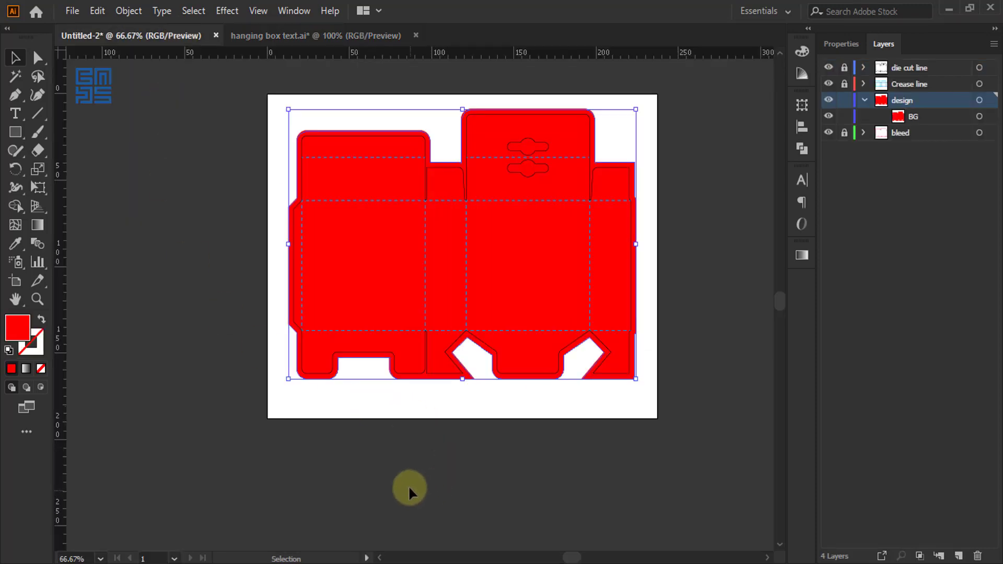
key(ctrl+v)
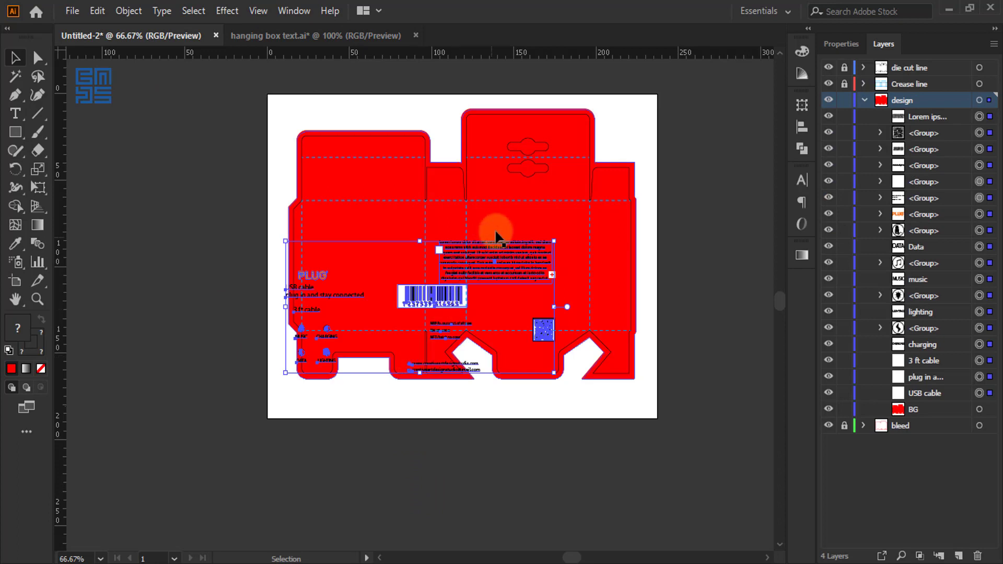
drag(503, 247, 559, 434)
scroll(479, 406, up, 2)
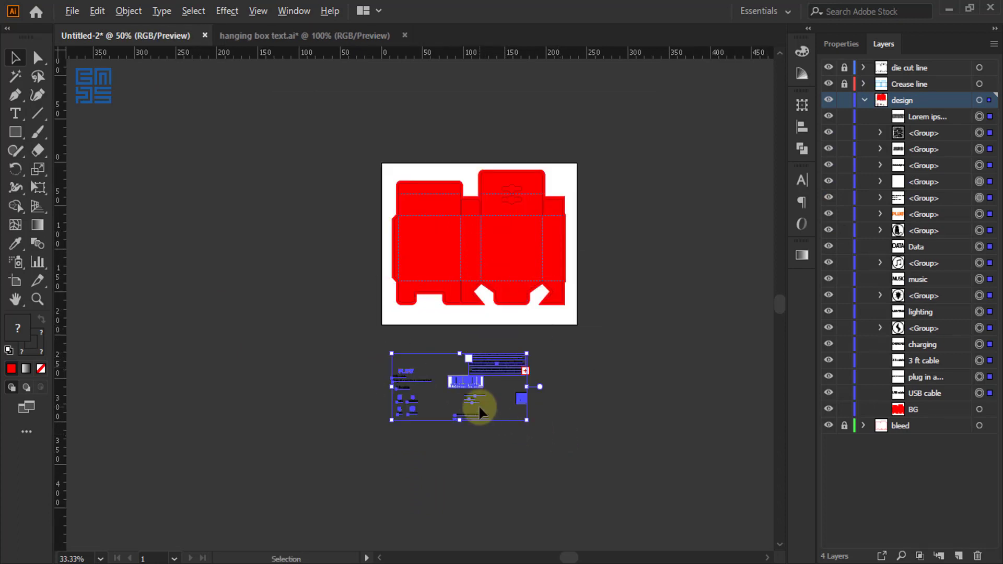
click(506, 453)
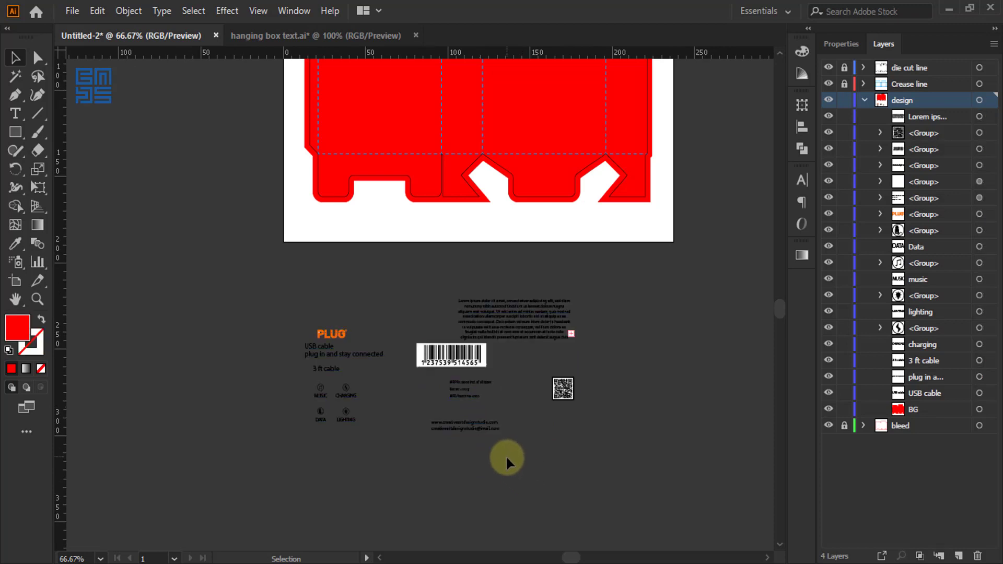
- Select all the pasted text objects, including the cable titles, feature labels, price details, web contacts and lorem ipsum paragraph, below the artboard
scroll(477, 386, up, 2)
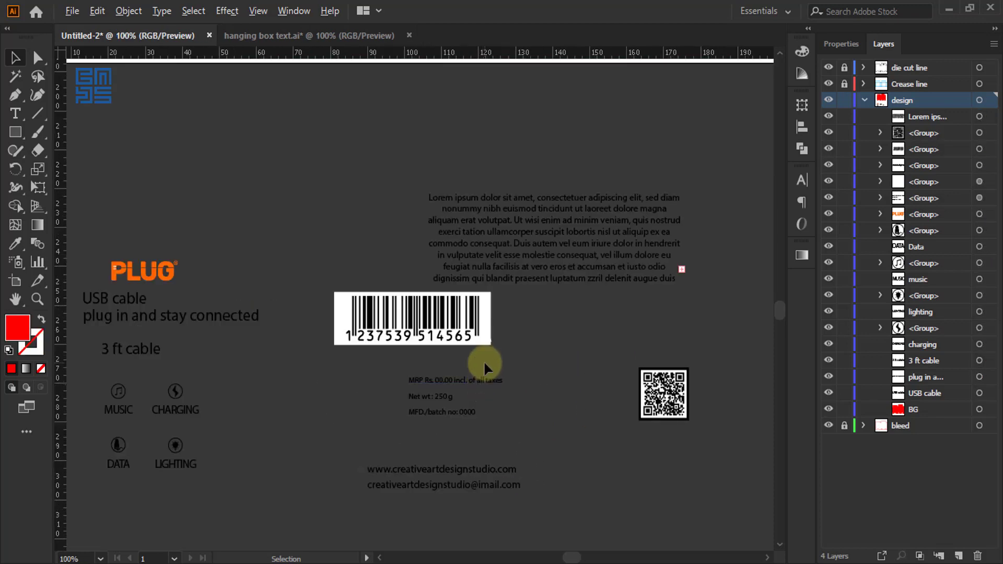
scroll(483, 366, down, 1)
scroll(350, 412, up, 1)
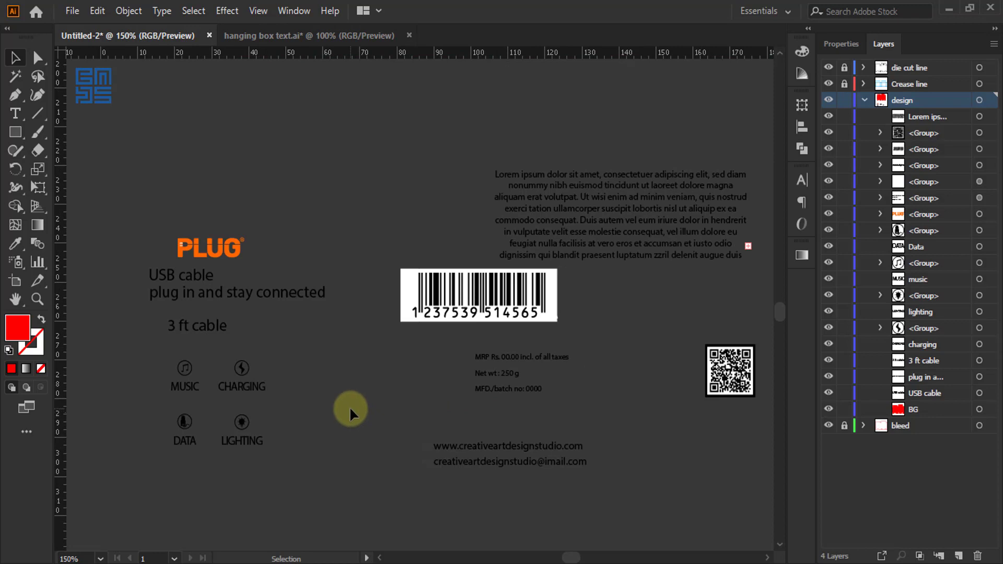
drag(121, 271, 212, 328)
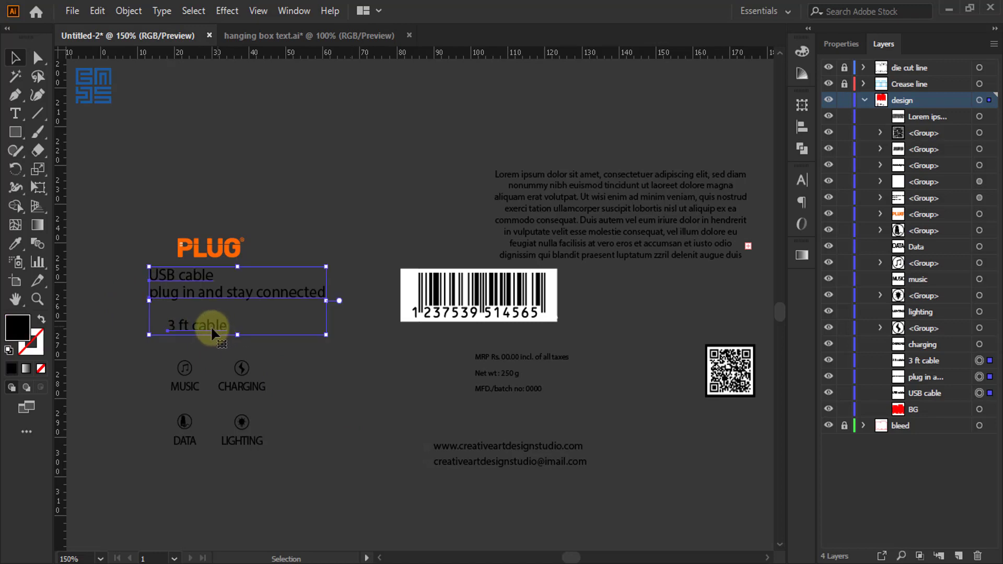
drag(426, 348, 552, 486)
drag(686, 197, 658, 279)
scroll(178, 448, up, 2)
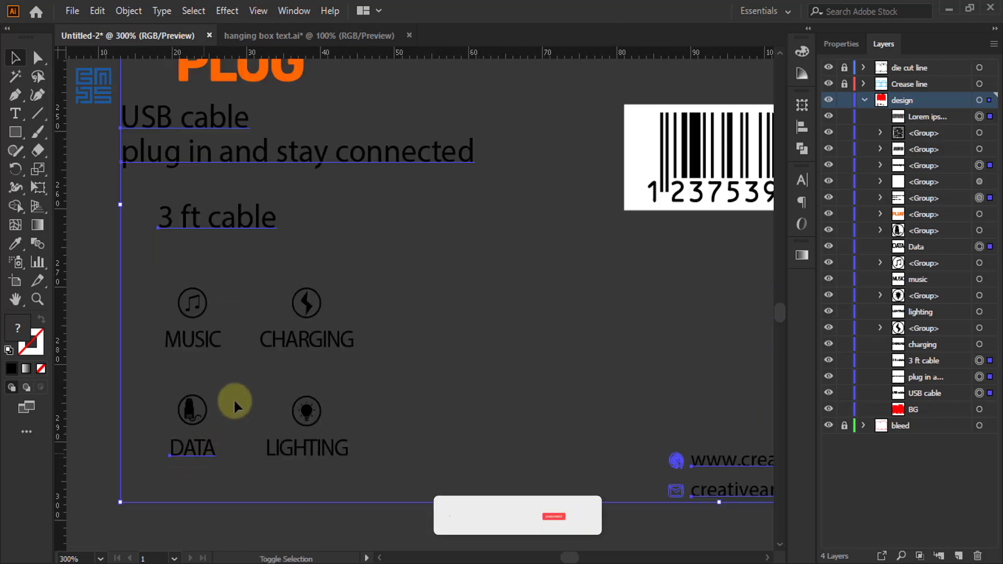
shift+click(215, 346)
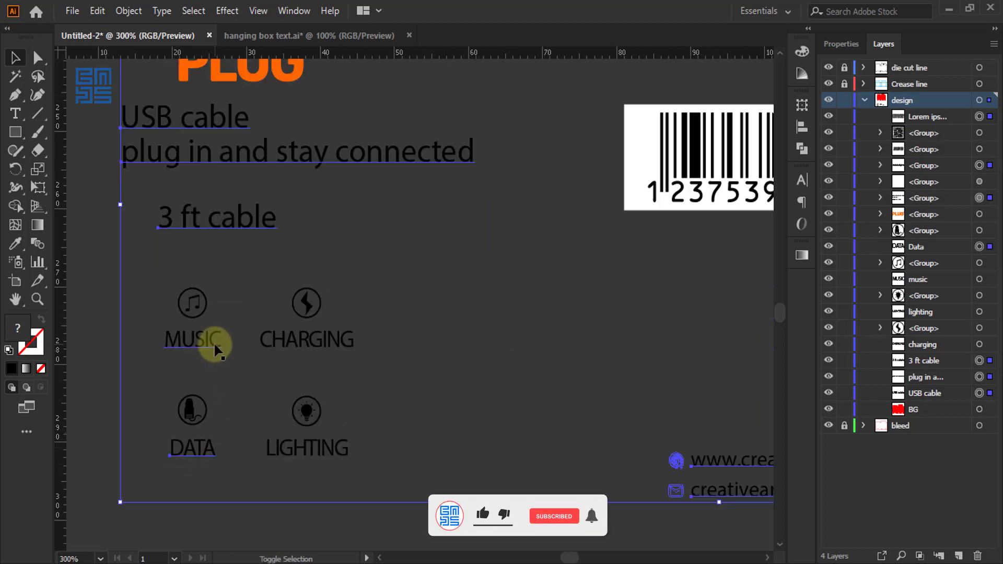
shift+click(319, 454)
key(ctrl+1)
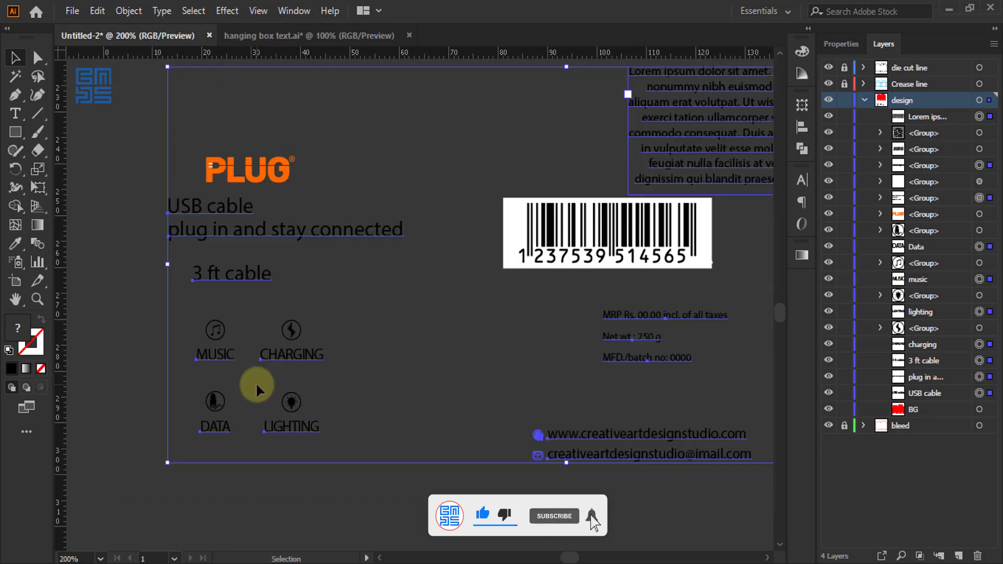
scroll(296, 399, up, 3)
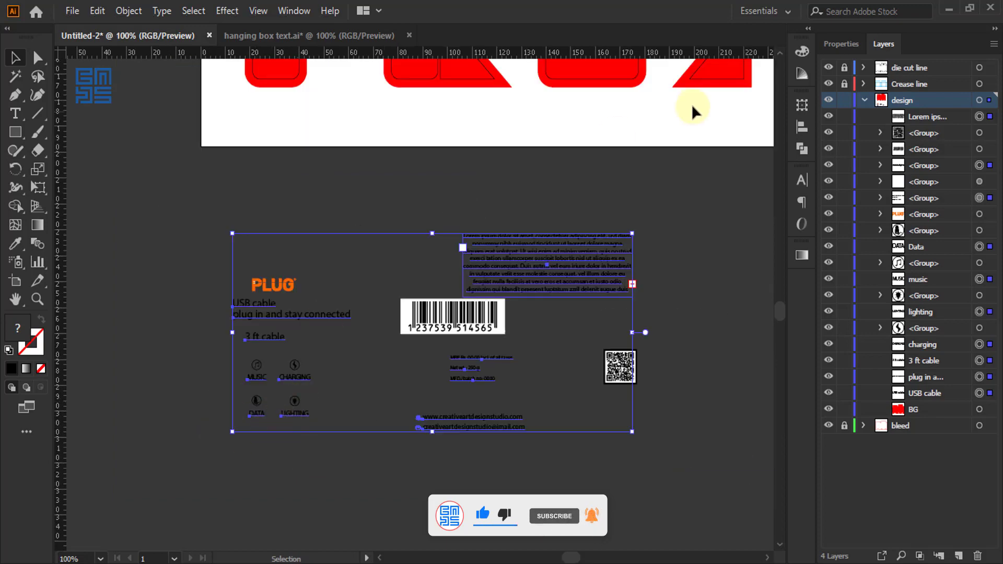
- Set the font of the selected text to Roboto Medium and deselect it
click(801, 51)
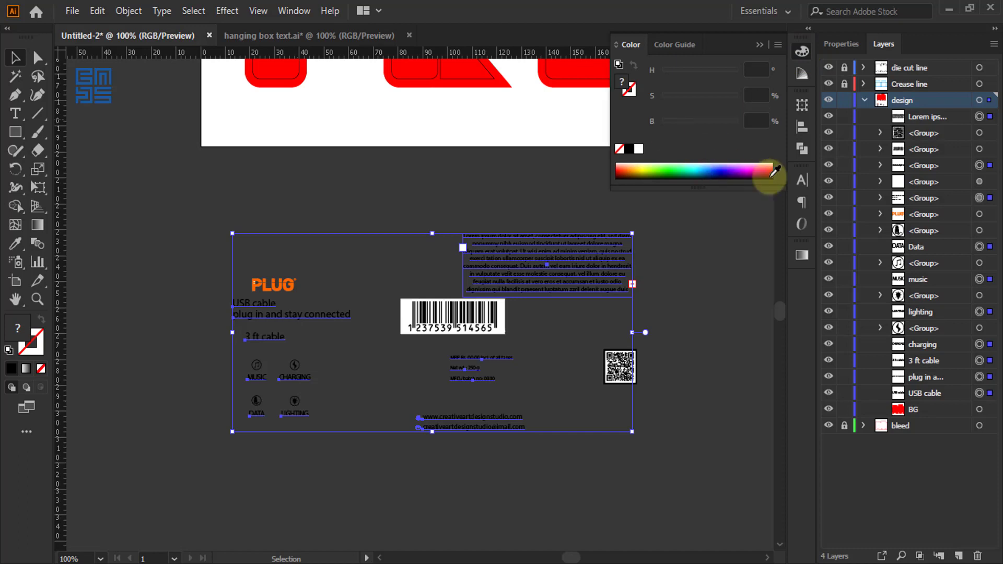
click(802, 180)
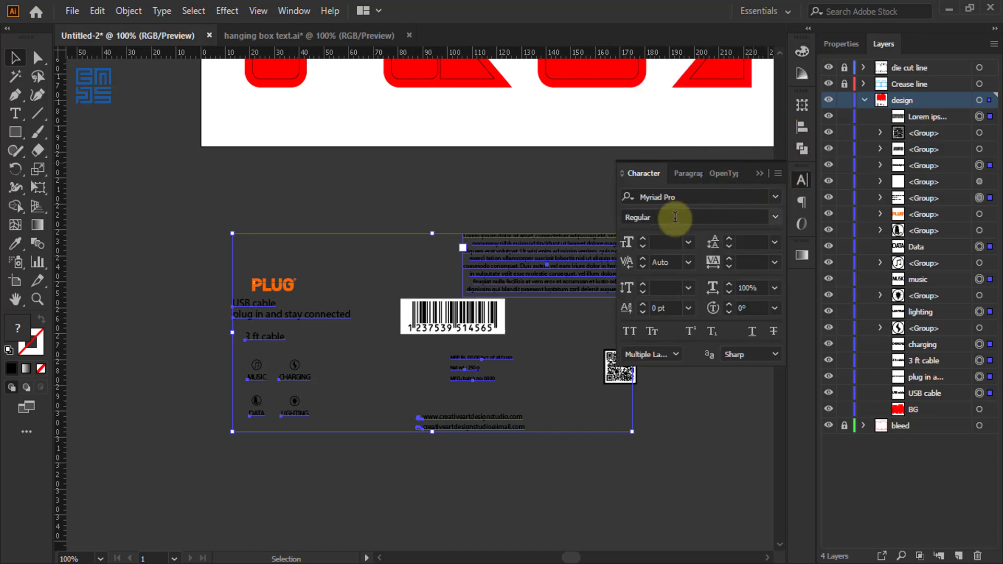
click(703, 200)
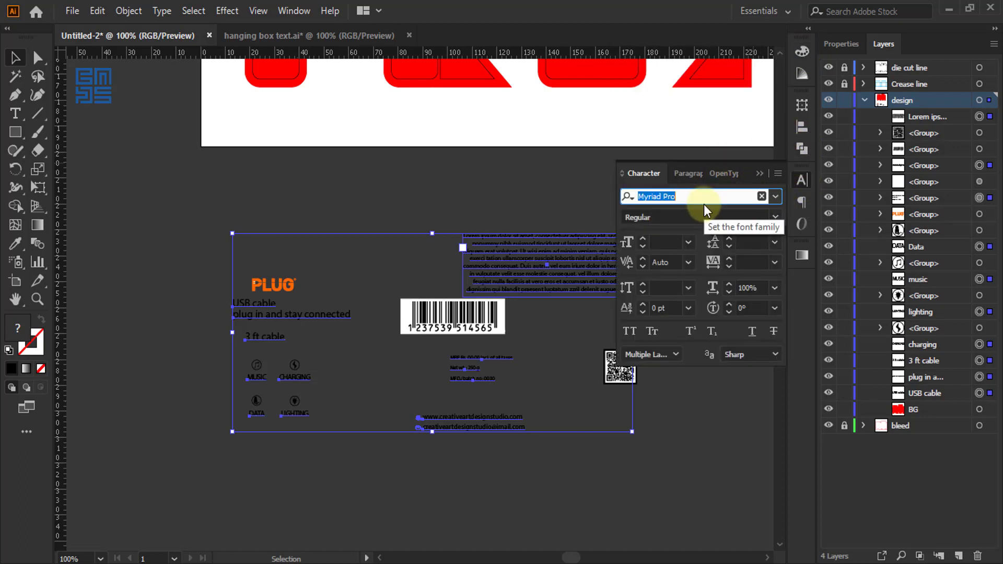
text(rob)
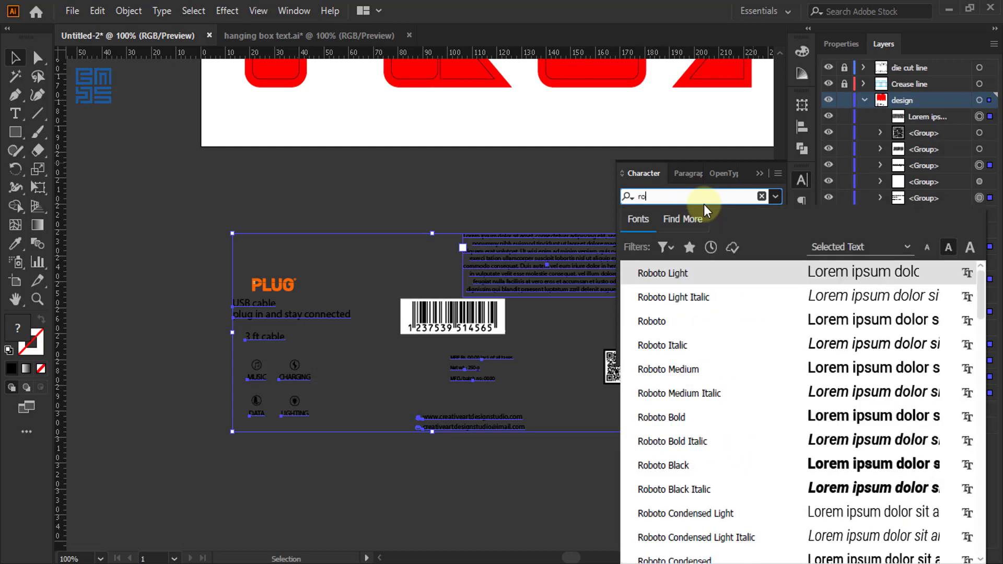
text(t)
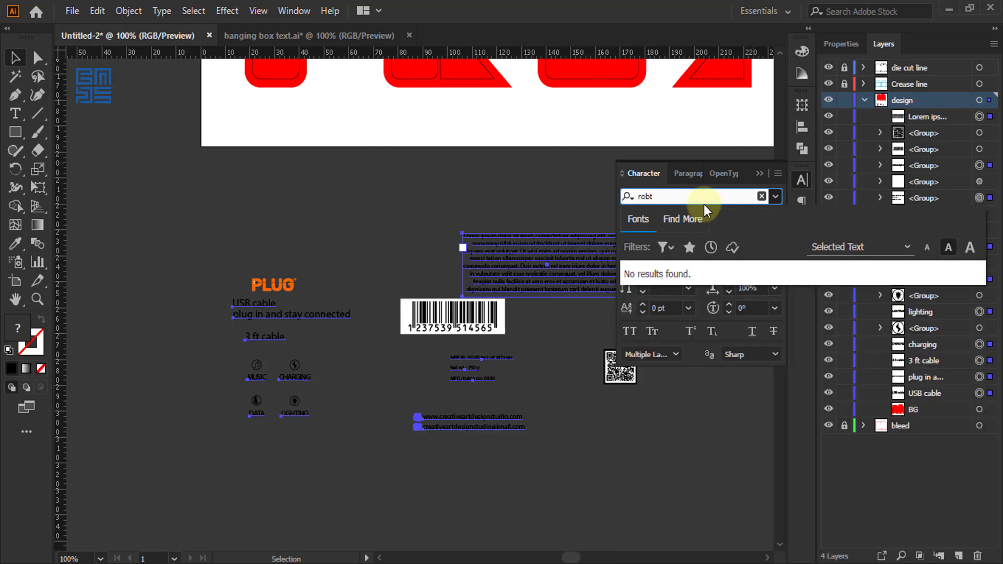
key(BackSpace)
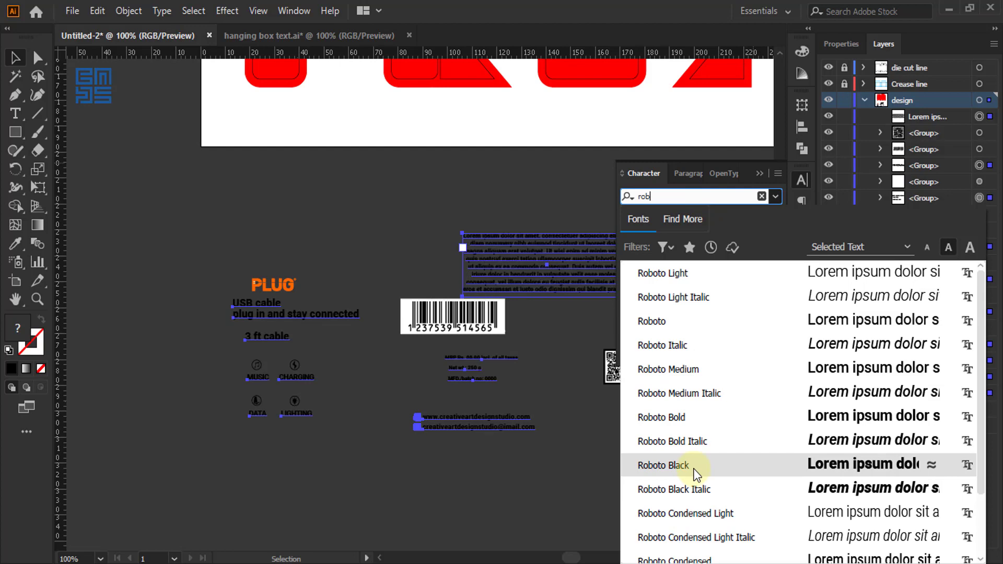
click(675, 418)
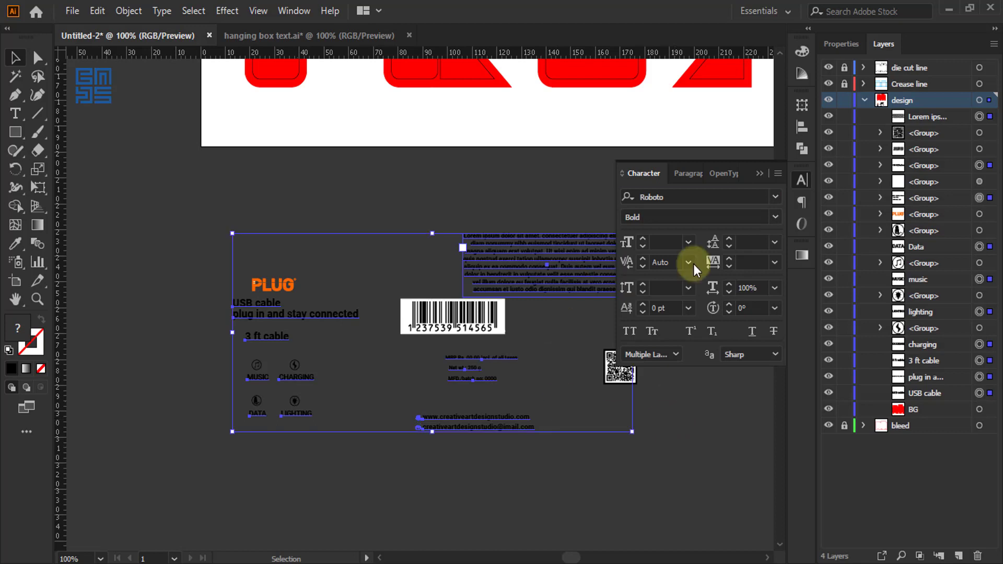
click(778, 216)
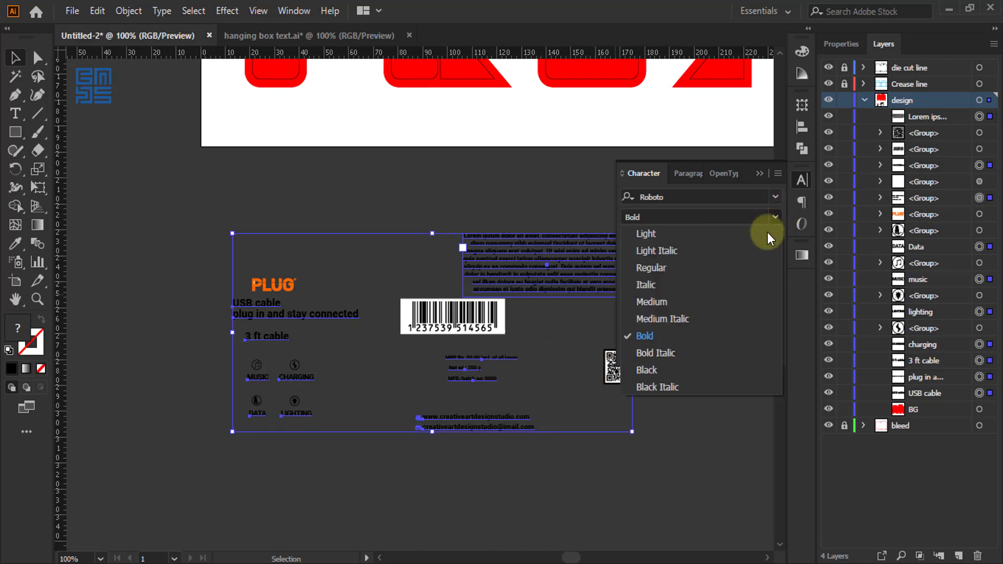
click(653, 303)
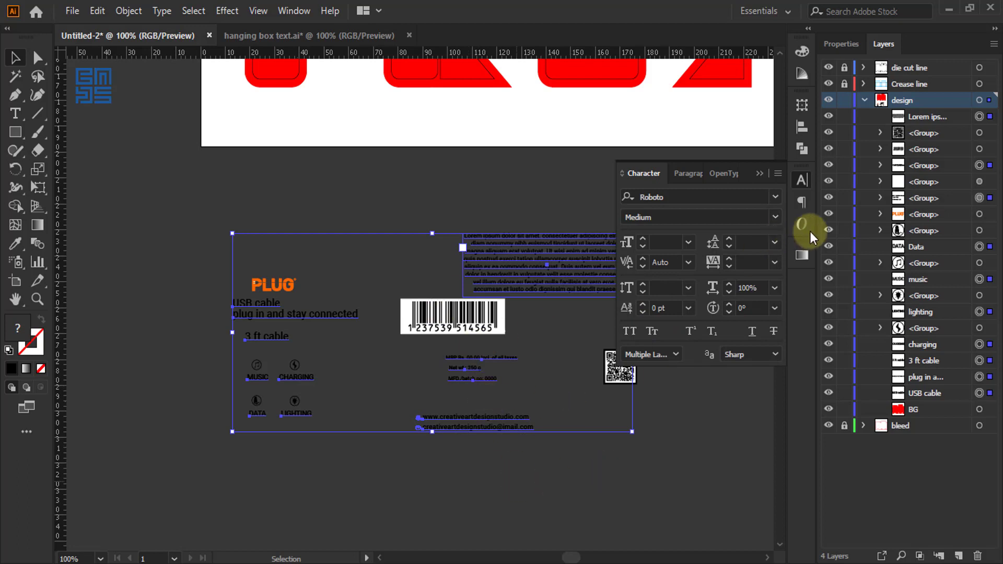
click(757, 173)
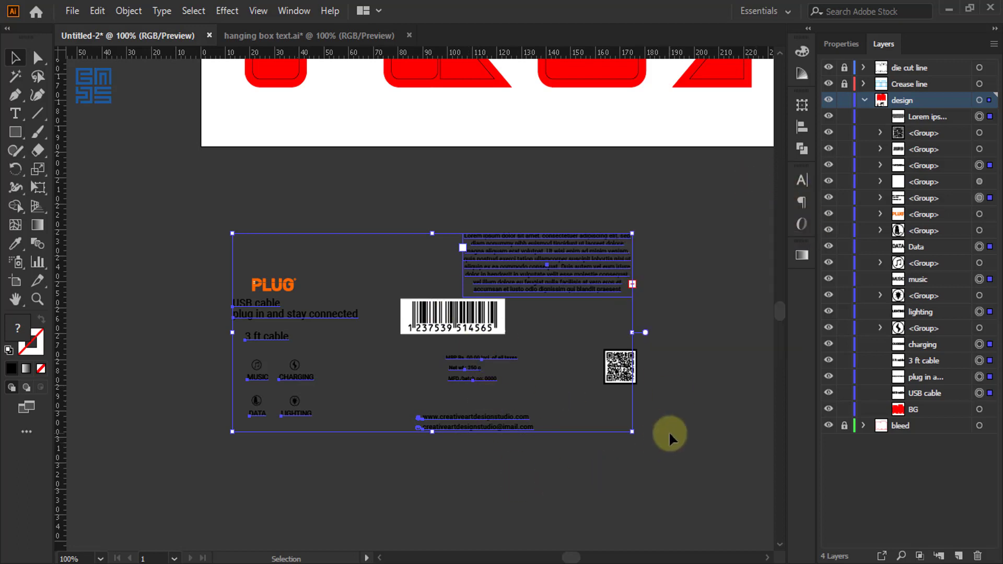
click(669, 431)
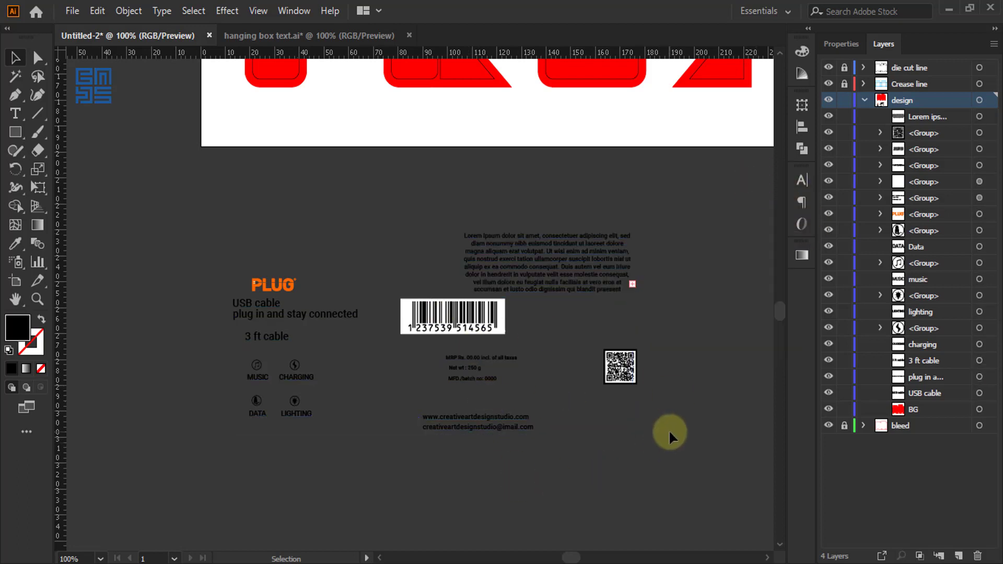
- Draw a small rectangle about 13 mm wide outside the artboard, beside the dieline's upper flap, as a colour sample
scroll(450, 425, up, 2)
scroll(450, 428, down, 1)
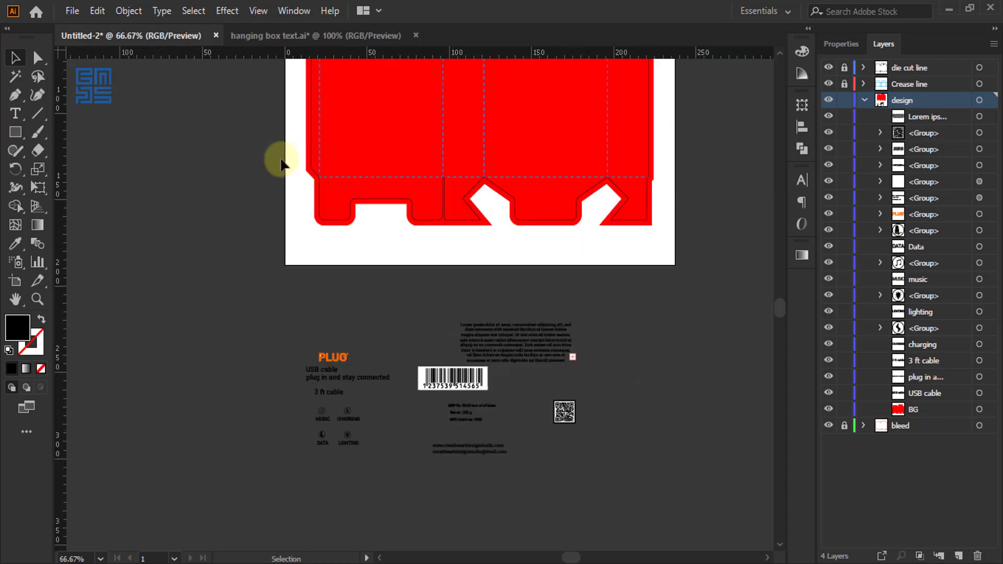
scroll(314, 261, up, 5)
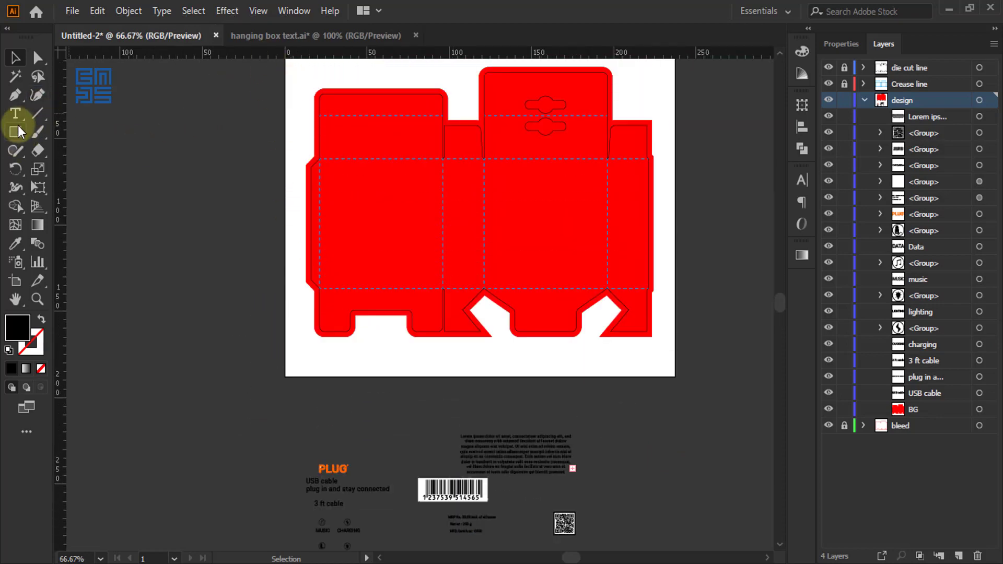
click(15, 132)
scroll(239, 101, up, 1)
drag(252, 114, 282, 145)
scroll(284, 129, down, 1)
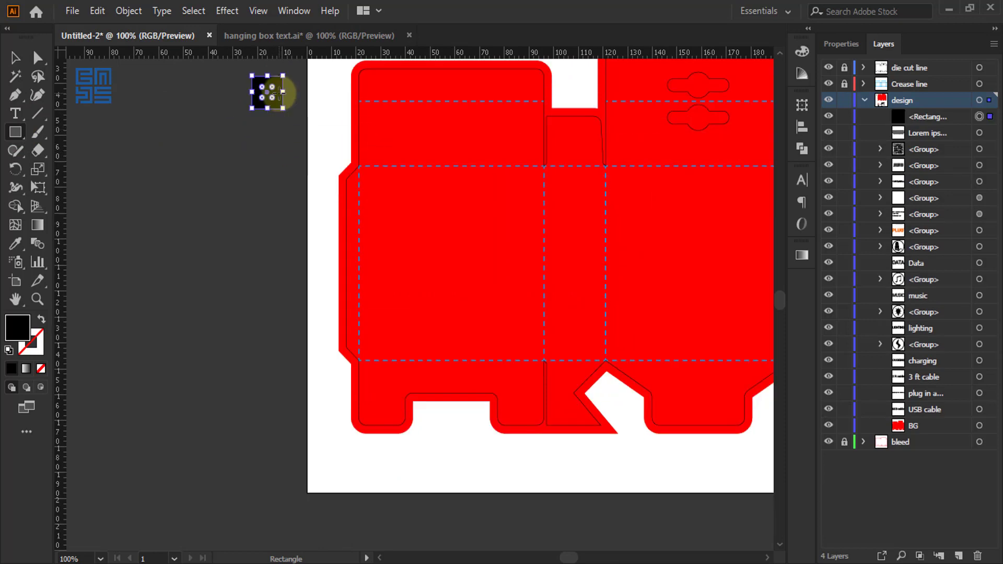
- Fill the small rectangle with the orange sampled from the PLUG logo
scroll(274, 99, down, 1)
scroll(334, 467, up, 2)
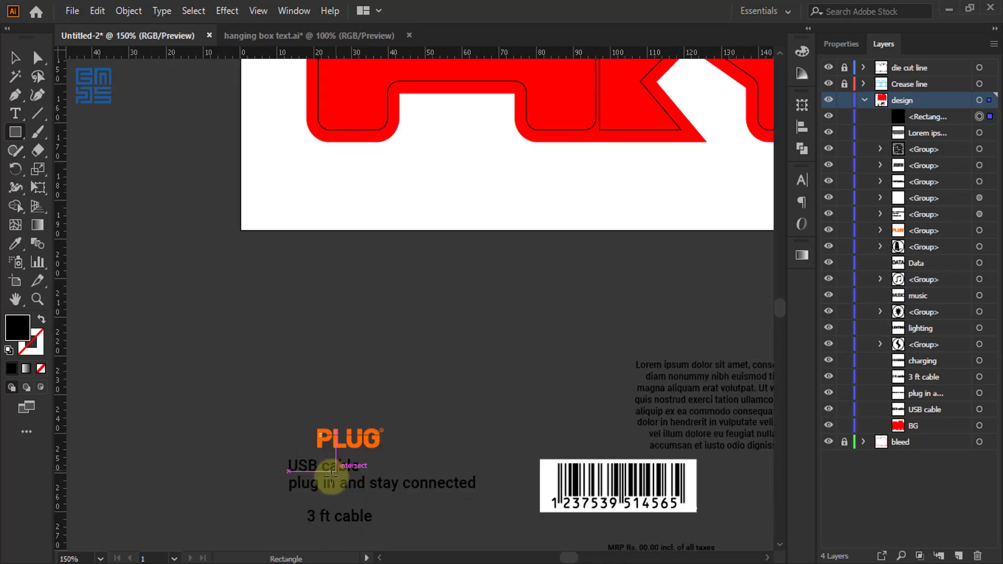
key(i)
click(351, 438)
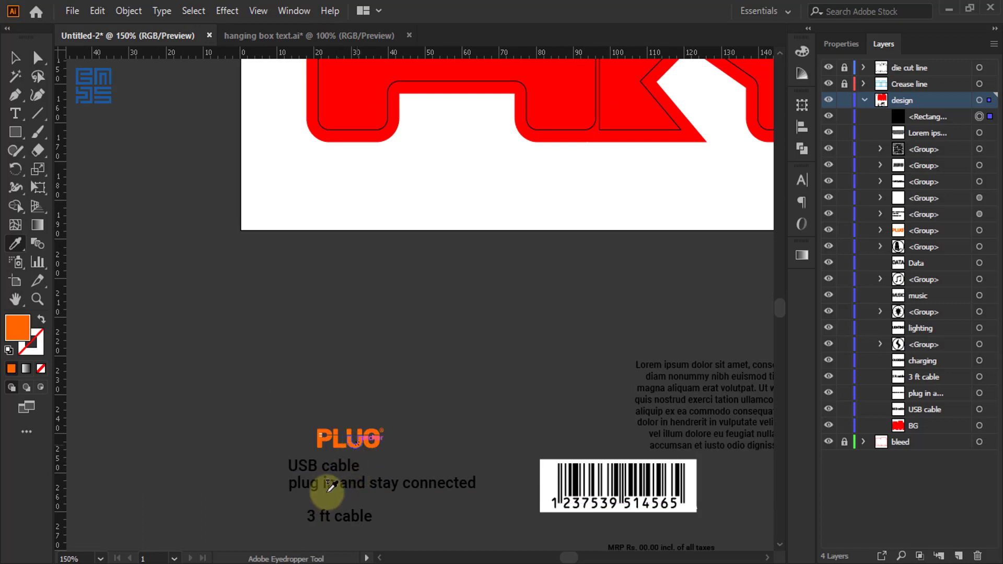
scroll(329, 486, down, 2)
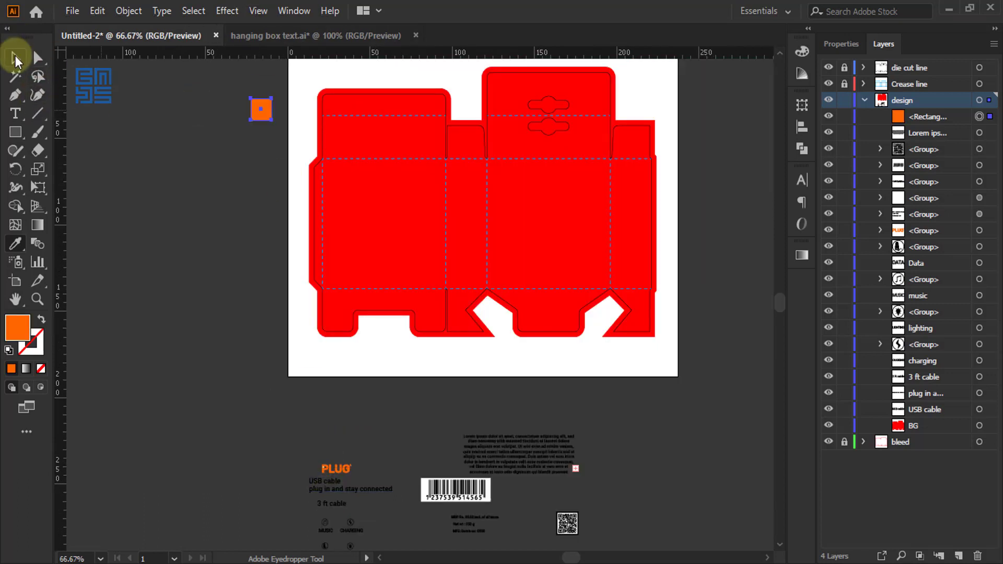
- Duplicate the orange rectangle directly below the original
click(15, 59)
scroll(251, 91, up, 3)
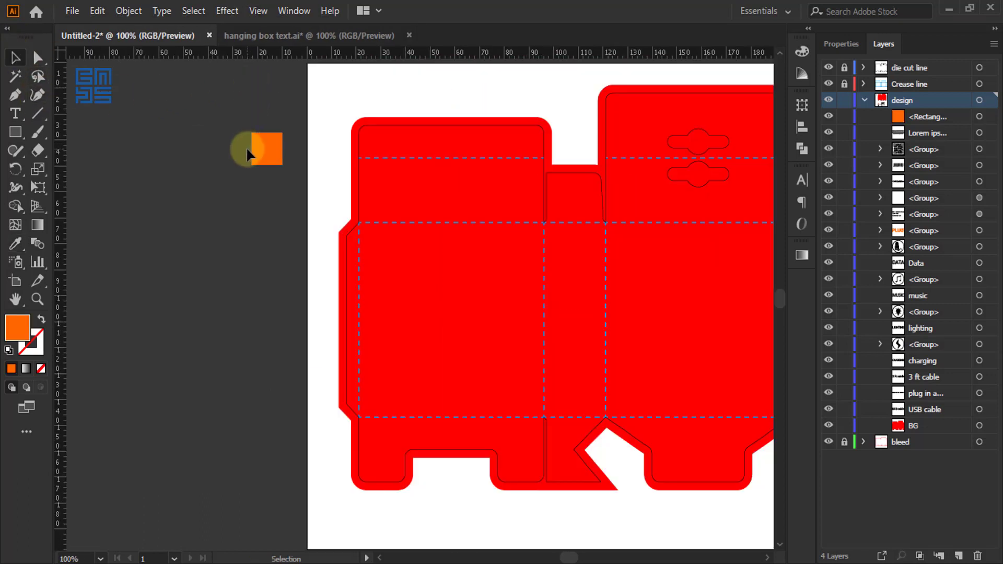
drag(289, 148, 284, 226)
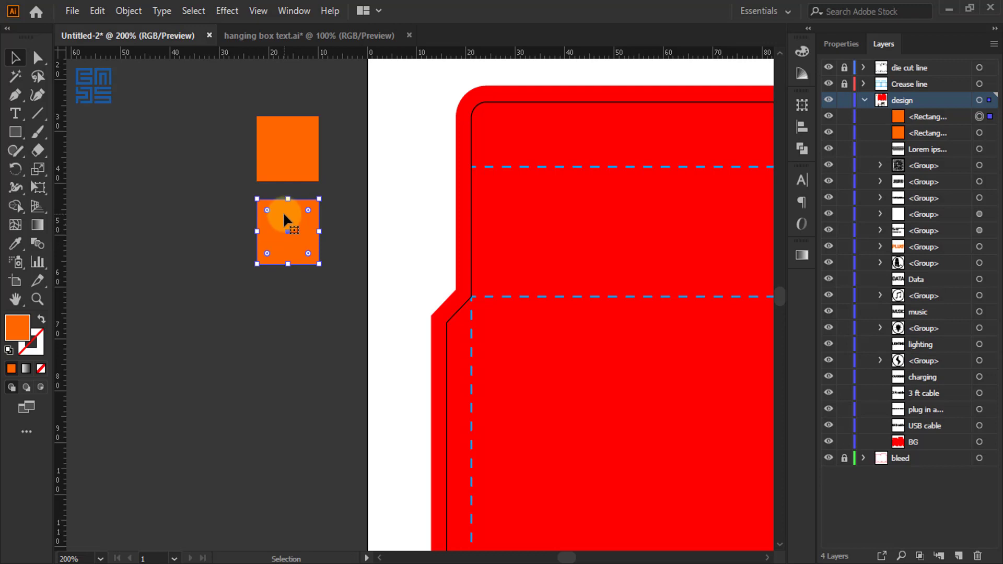
- Fill the duplicated rectangle with white, then set its brightness to 20% for a dark grey
click(804, 54)
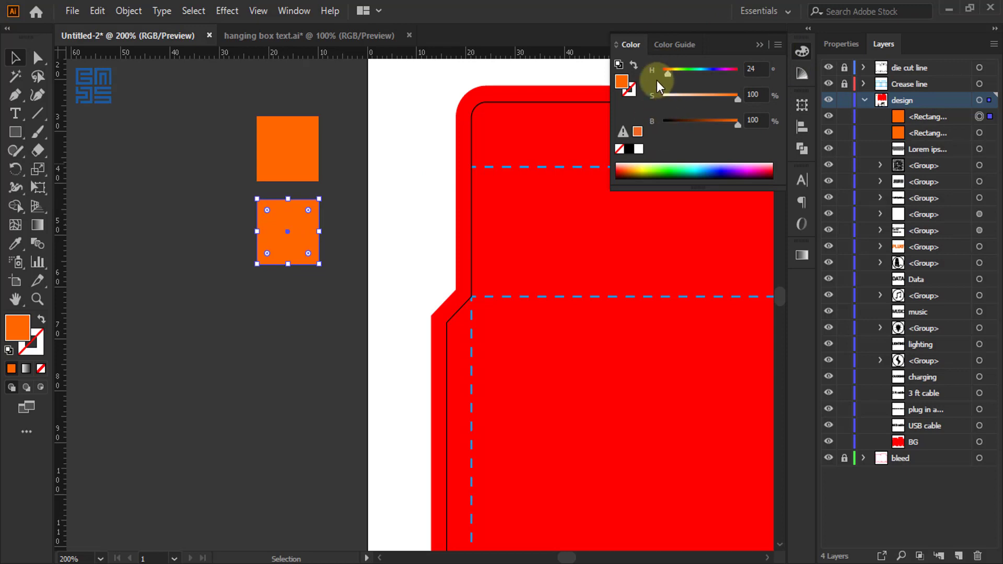
click(778, 45)
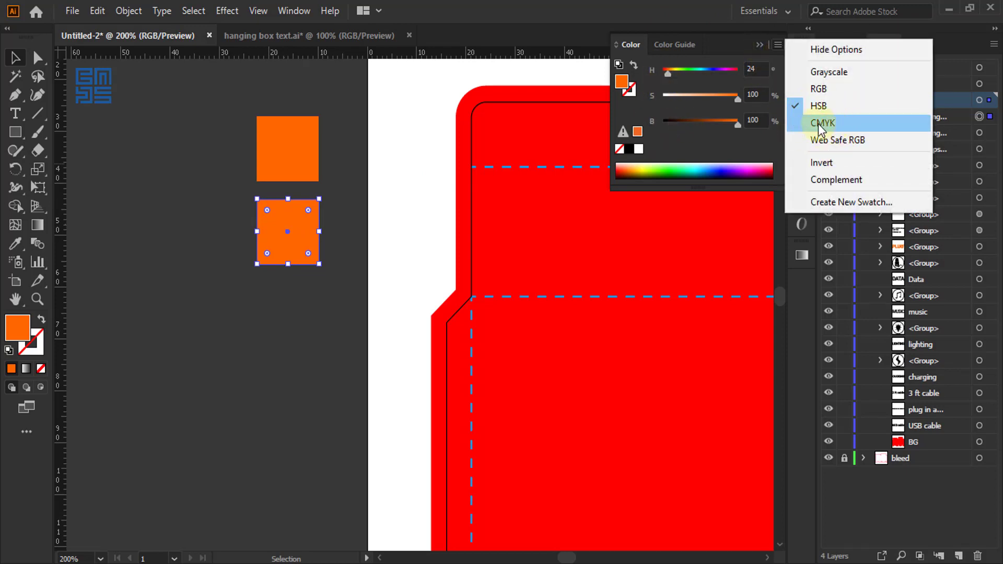
click(721, 43)
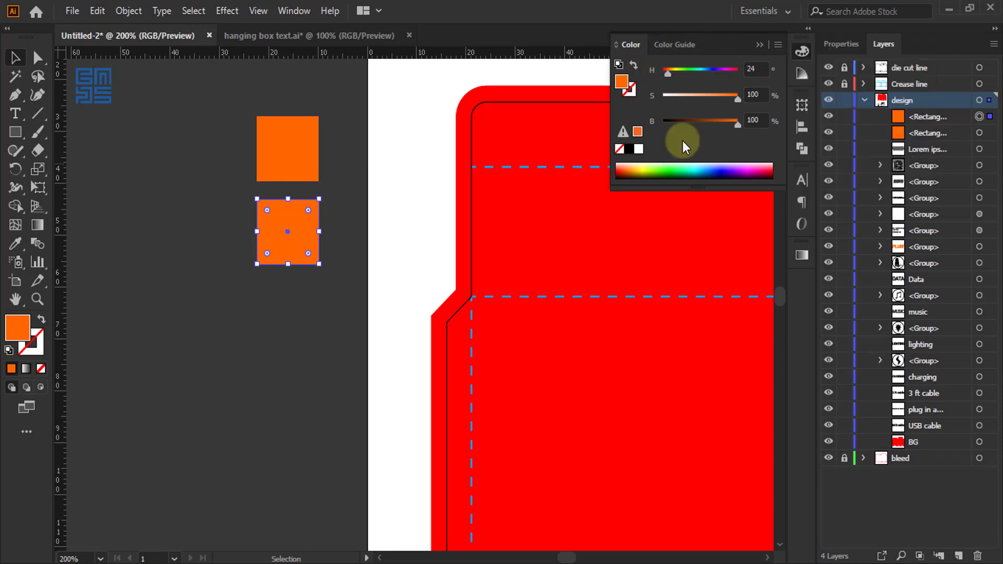
click(640, 150)
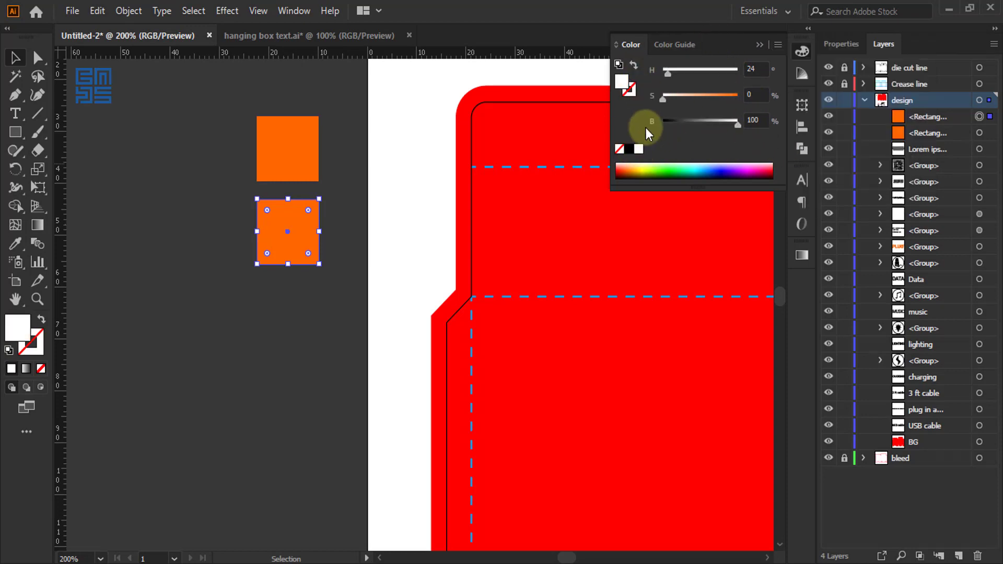
click(756, 122)
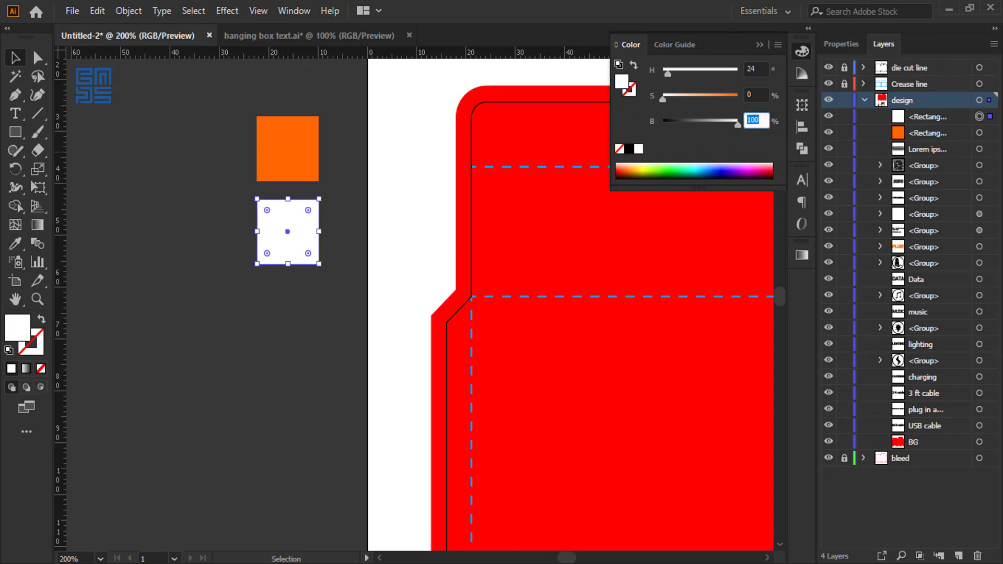
key(Return)
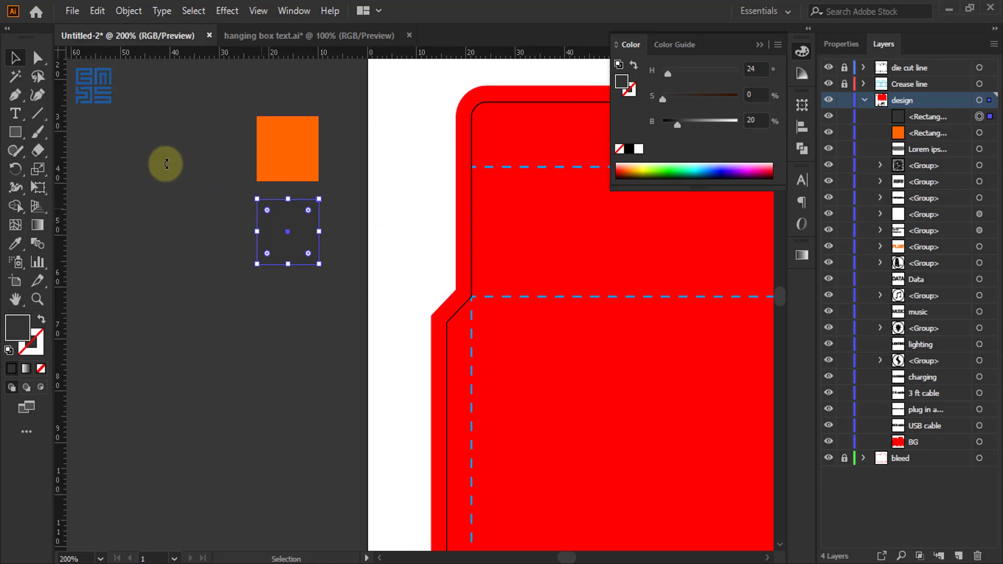
- Fill the red BG shape with the dark grey sampled from the lower colour sample rectangle
click(9, 58)
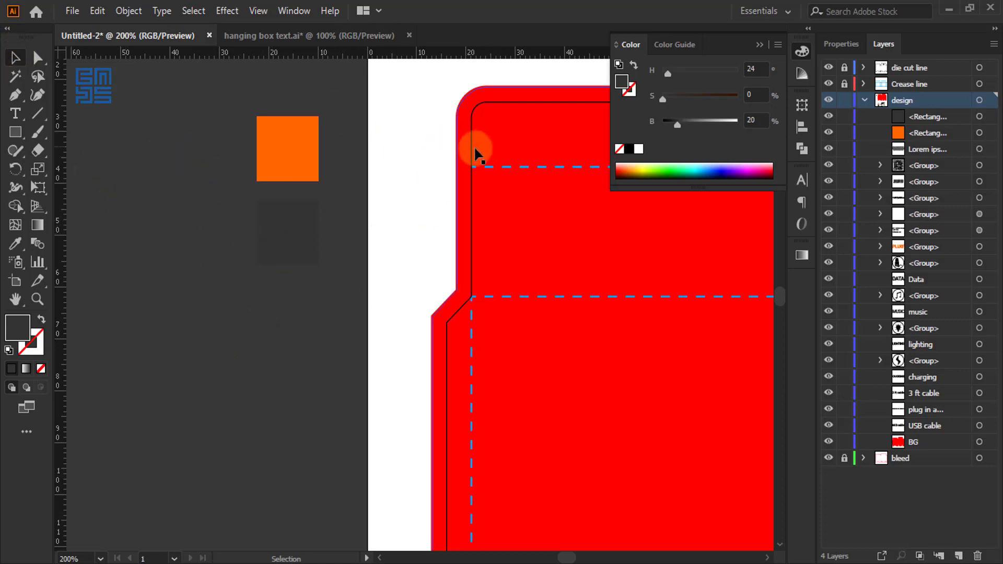
click(432, 234)
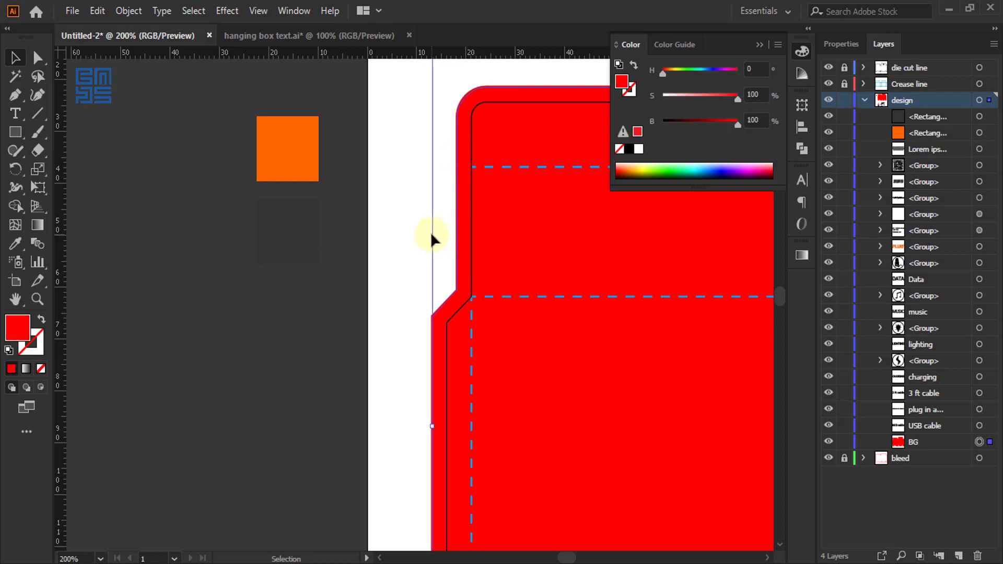
key(i)
click(309, 221)
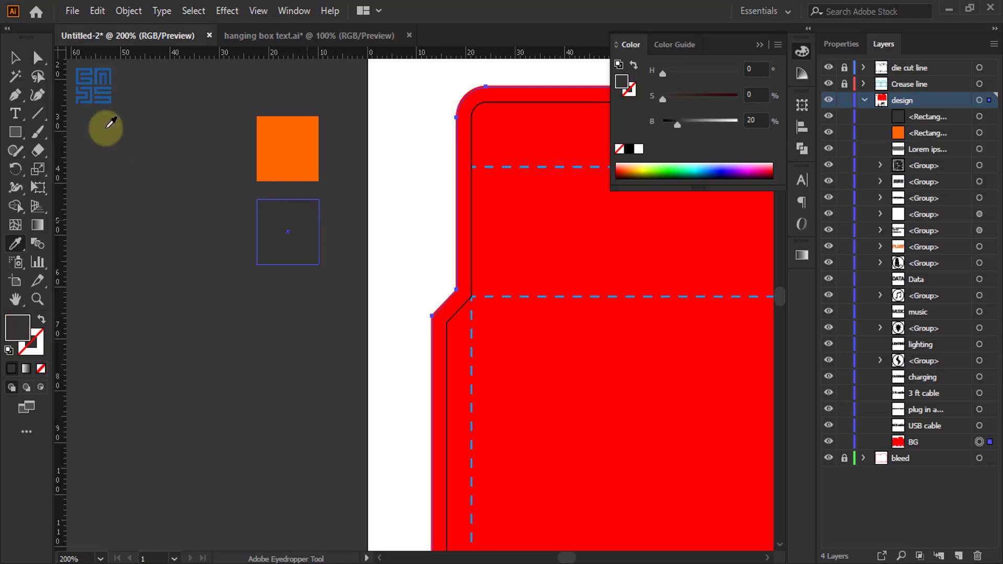
- Set the MUSIC, CHARGING, DATA and LIGHTING labels to the Bold style of Roboto
click(15, 57)
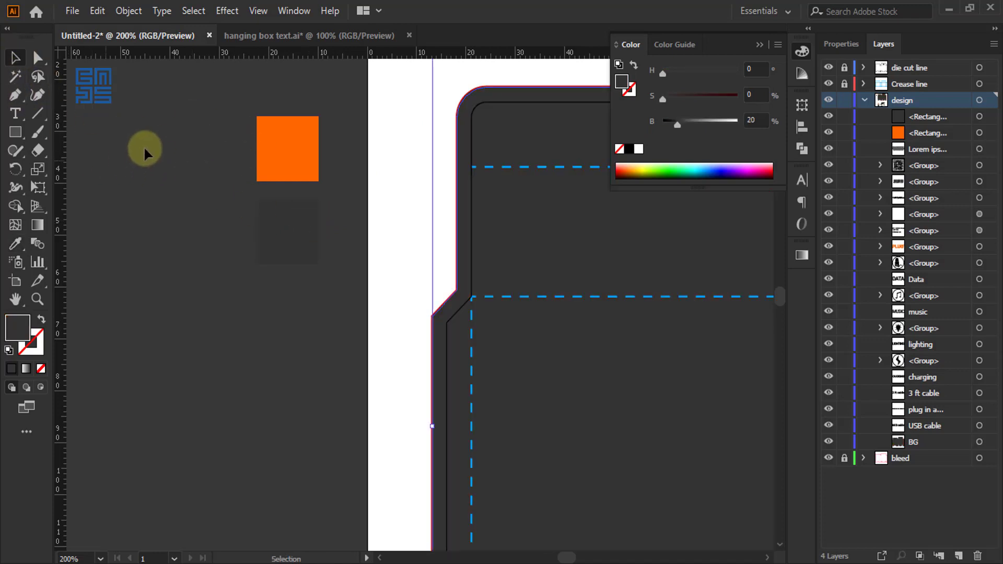
scroll(150, 110, down, 2)
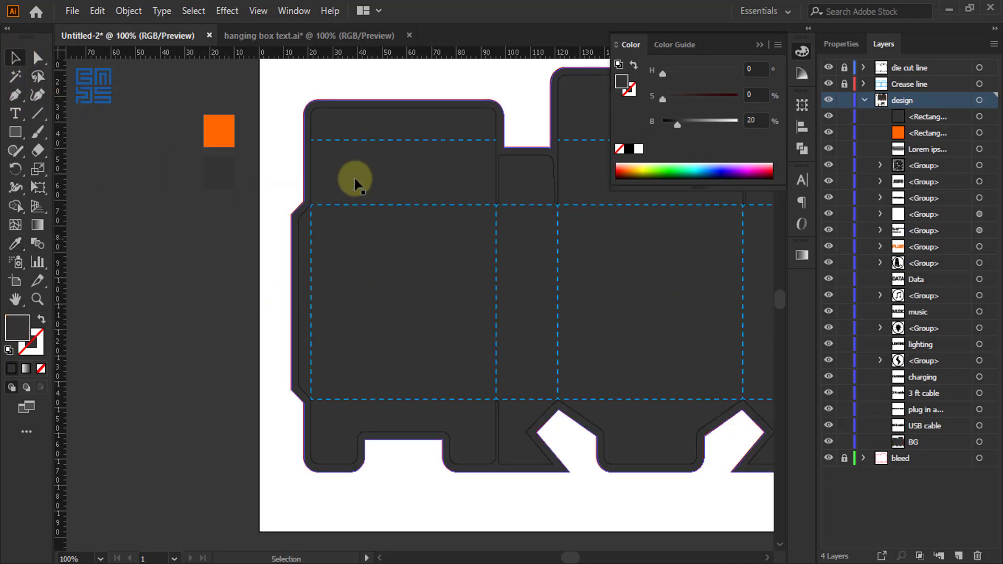
scroll(355, 183, down, 1)
scroll(358, 157, down, 5)
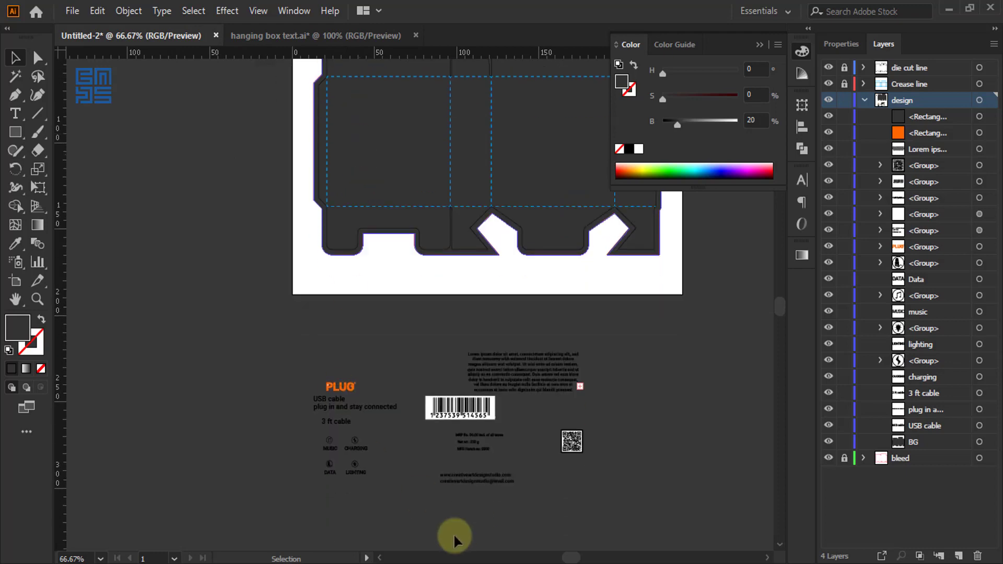
scroll(328, 513, up, 1)
scroll(423, 437, up, 1)
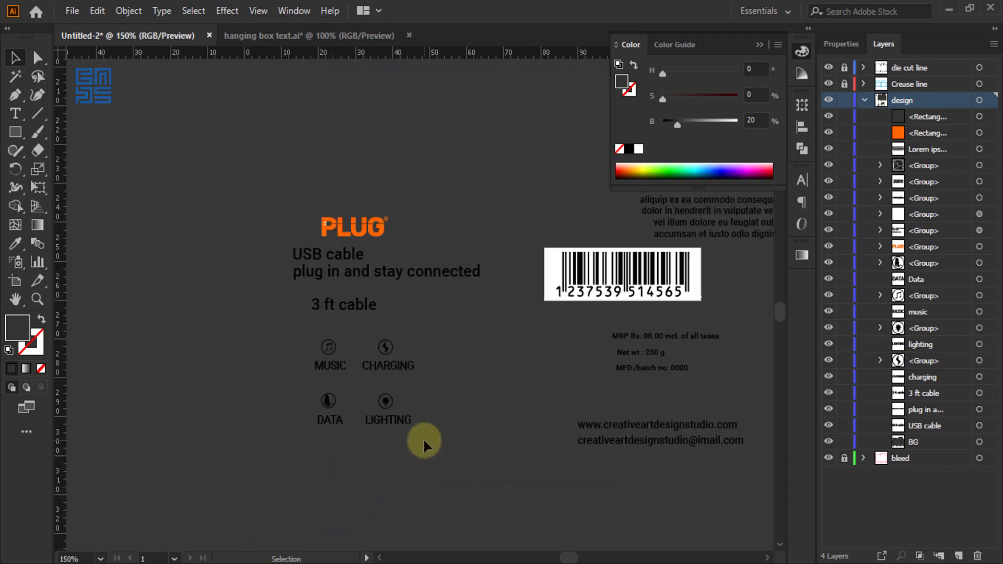
scroll(387, 381, up, 1)
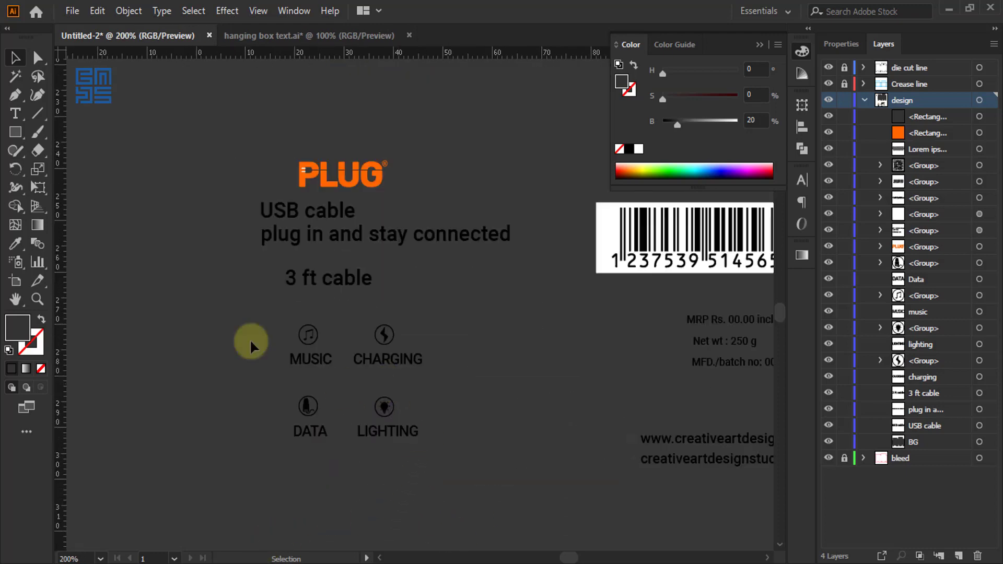
scroll(381, 364, up, 1)
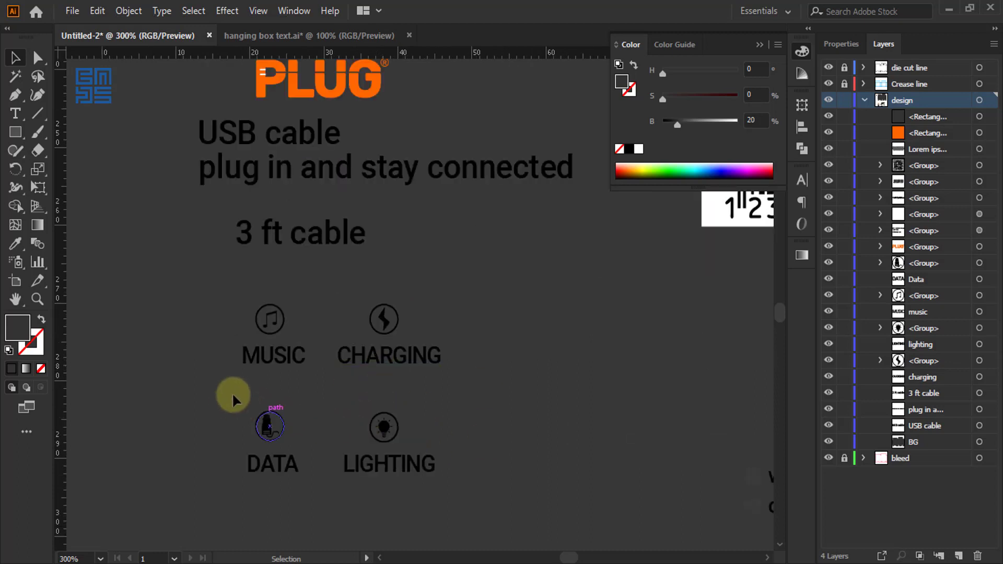
drag(202, 357, 463, 373)
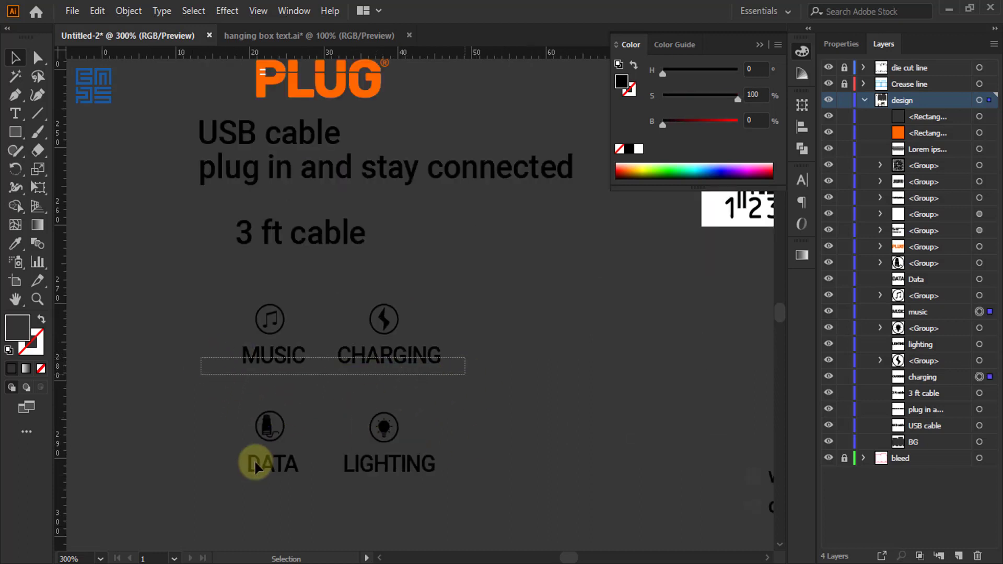
drag(215, 488, 450, 455)
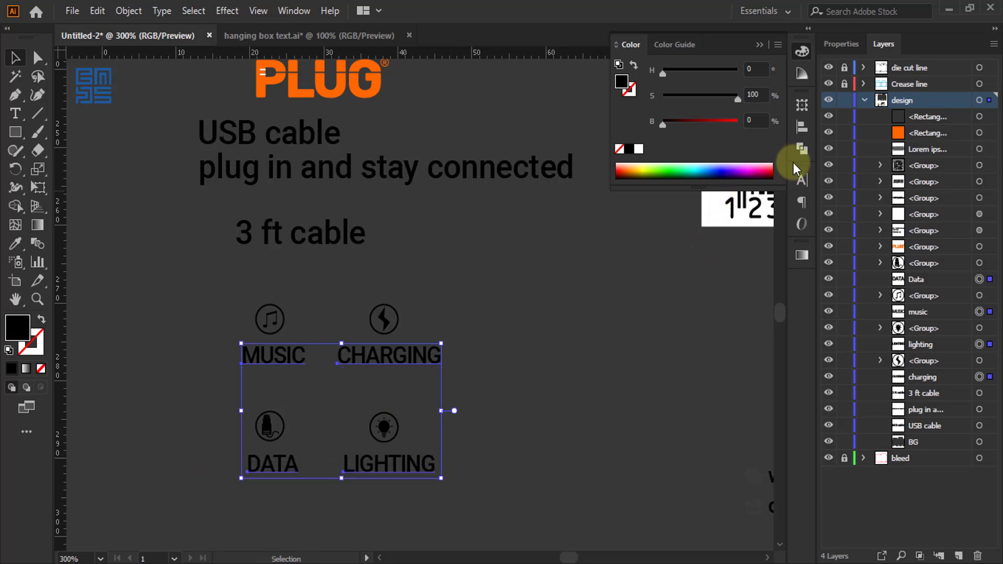
click(800, 180)
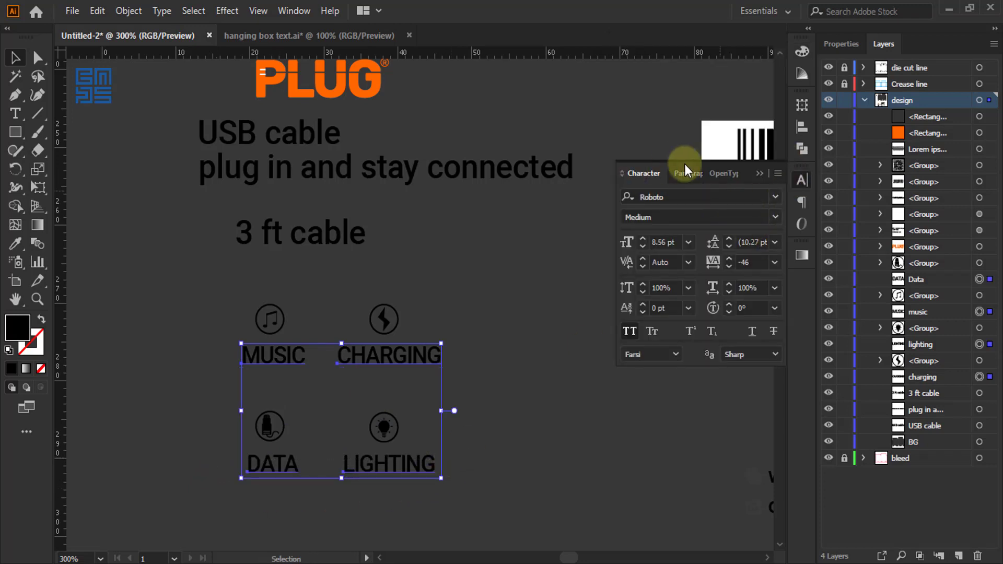
click(776, 217)
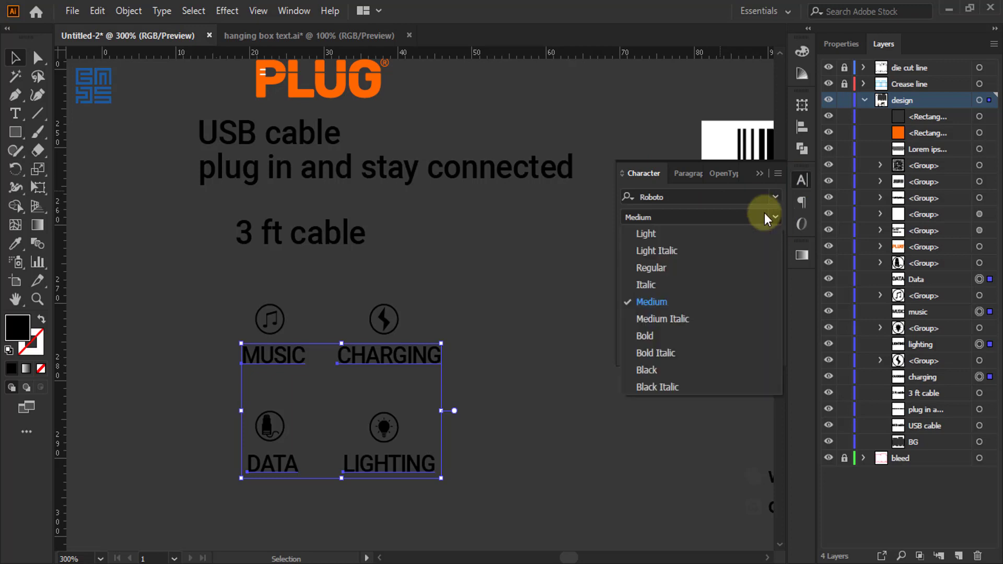
click(652, 336)
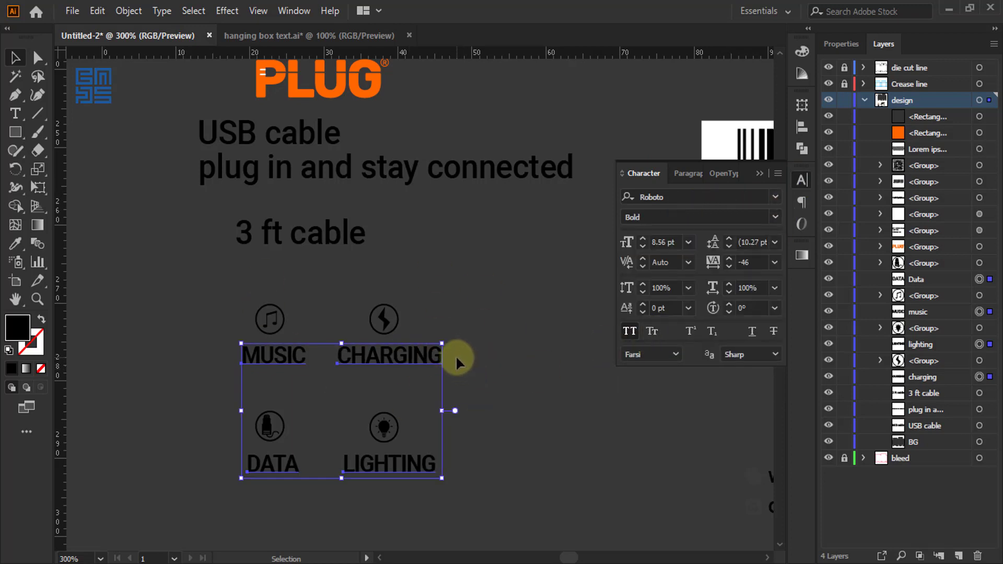
- Colour the four feature labels with the orange sampled from the PLUG logo, then deselect them
click(804, 51)
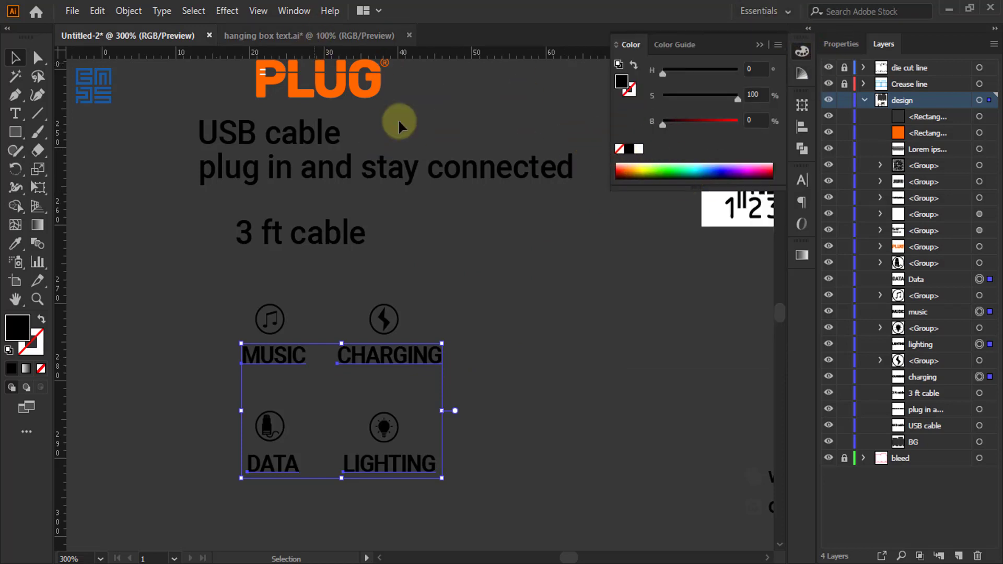
key(i)
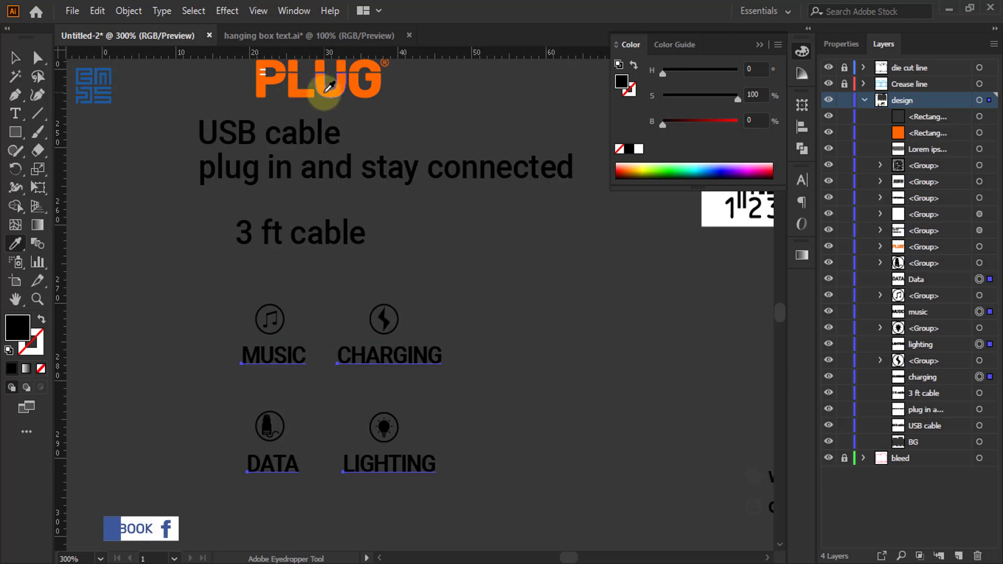
click(312, 83)
click(16, 57)
click(801, 127)
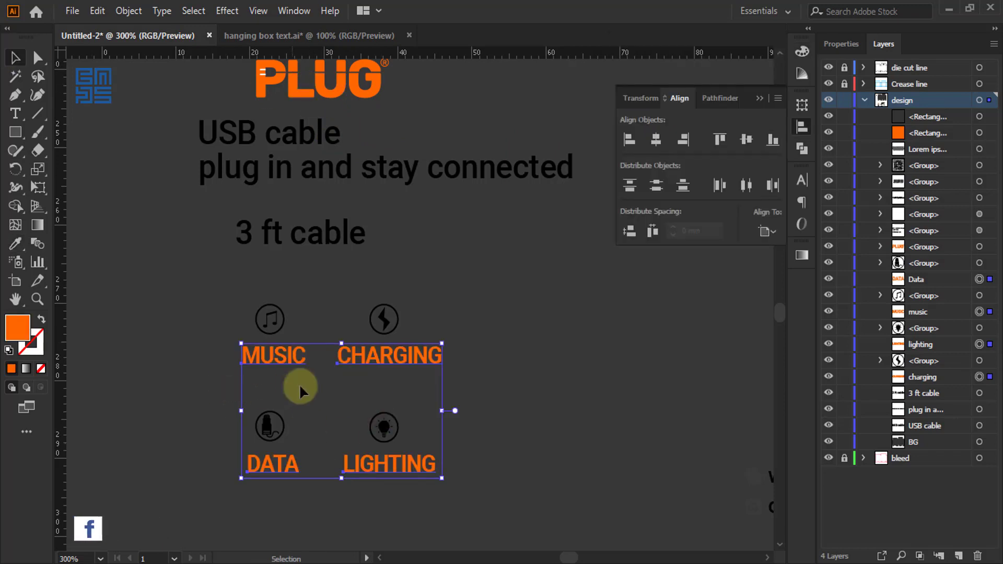
click(321, 431)
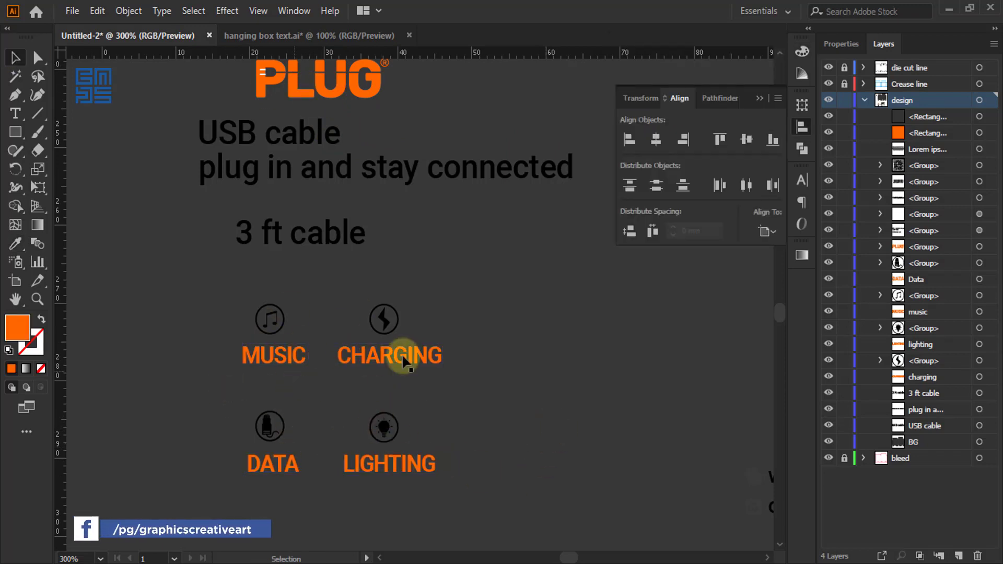
- Examine the feature labels and icons together with the other imported elements below the box dieline
scroll(280, 351, up, 2)
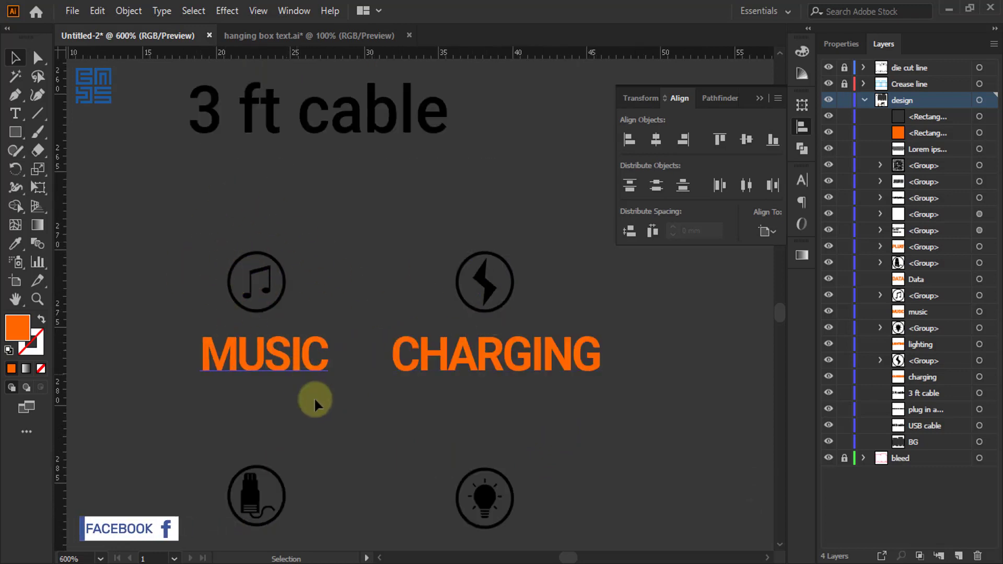
scroll(315, 397, down, 3)
scroll(321, 409, down, 2)
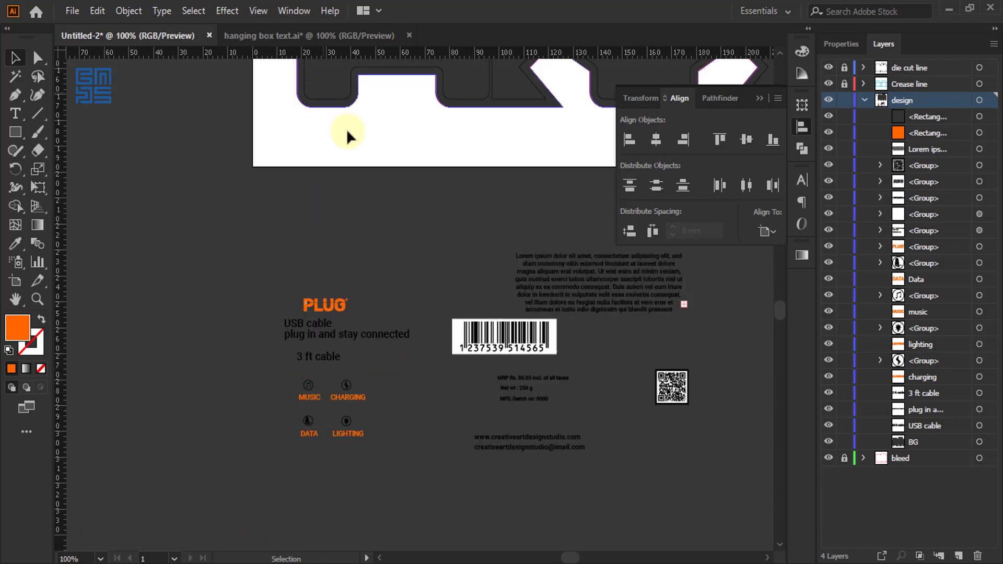
scroll(318, 234, up, 1)
scroll(319, 240, up, 2)
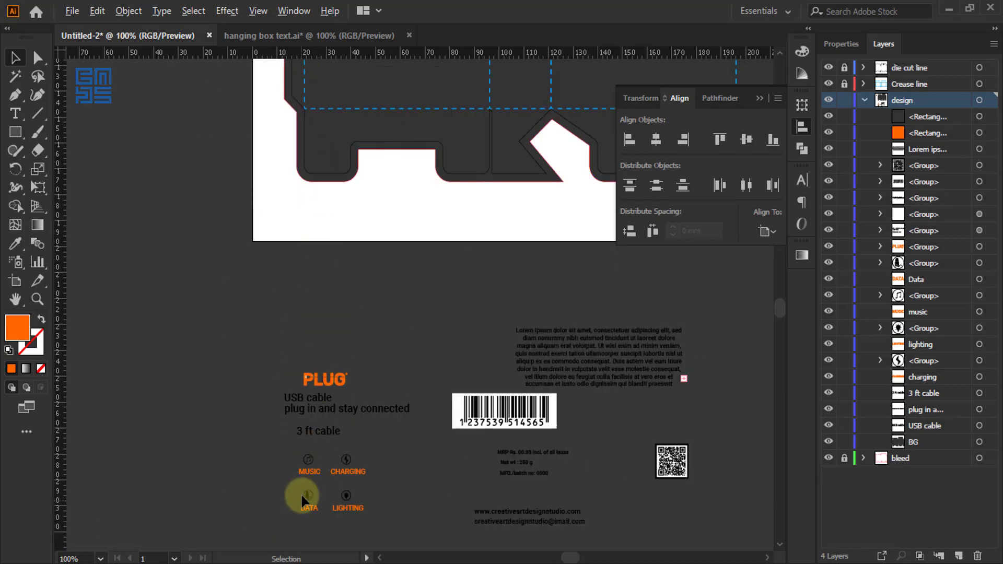
scroll(319, 498, up, 3)
scroll(327, 417, down, 1)
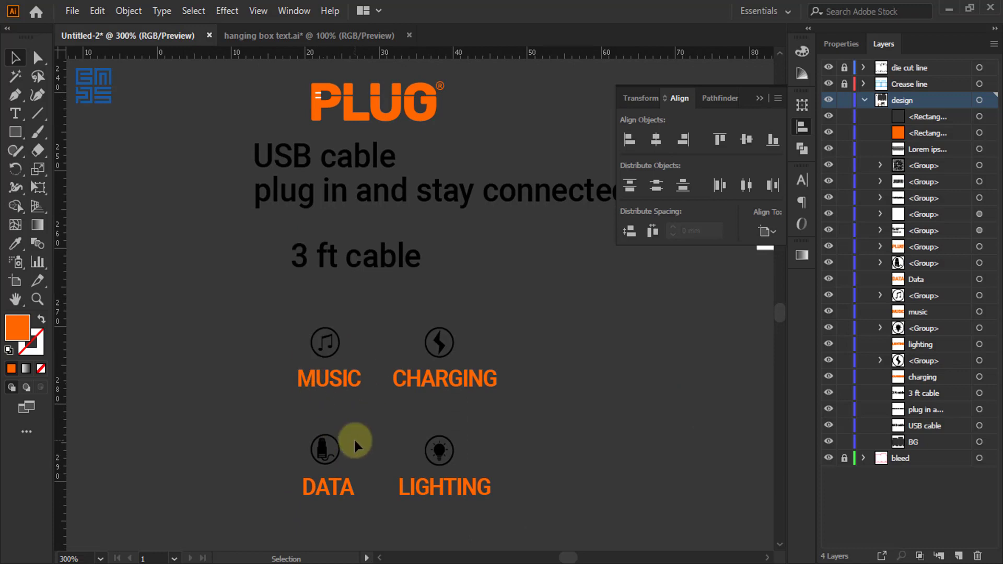
scroll(361, 442, down, 2)
scroll(321, 334, up, 1)
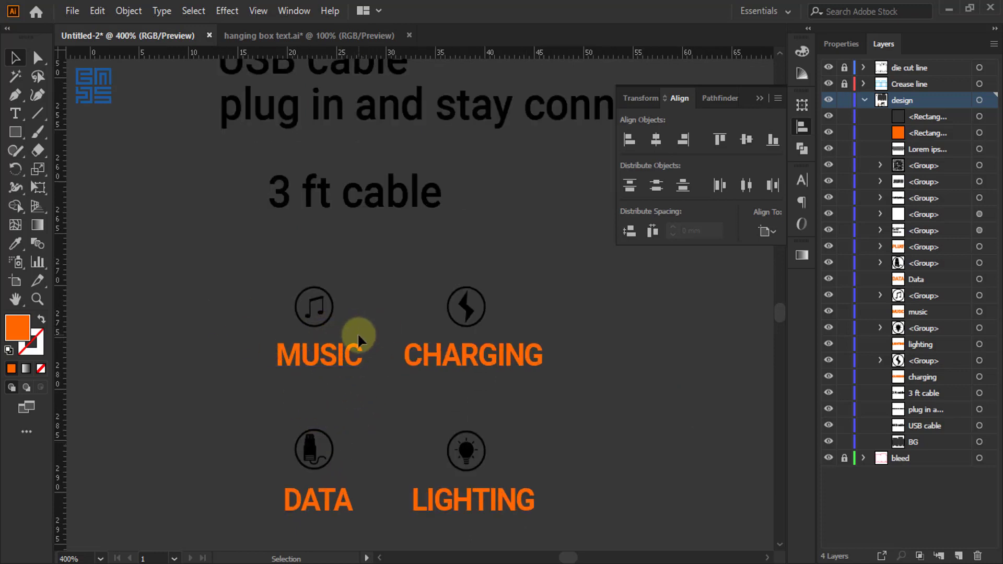
- Isolate the music icon and give its outer ring a white stroke with no fill
scroll(340, 318, up, 2)
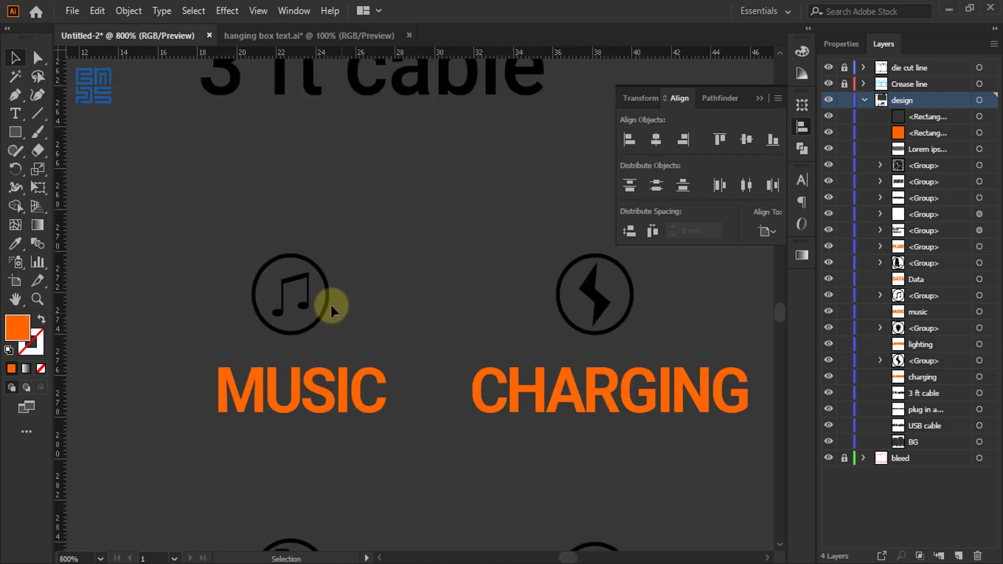
double_click(315, 266)
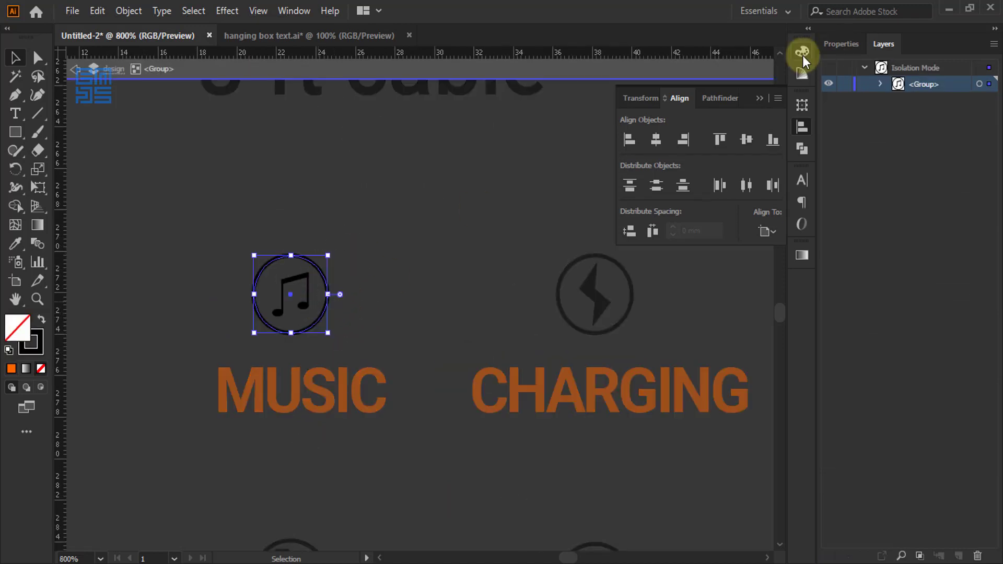
click(802, 51)
click(638, 149)
click(15, 325)
click(41, 368)
click(32, 349)
click(638, 149)
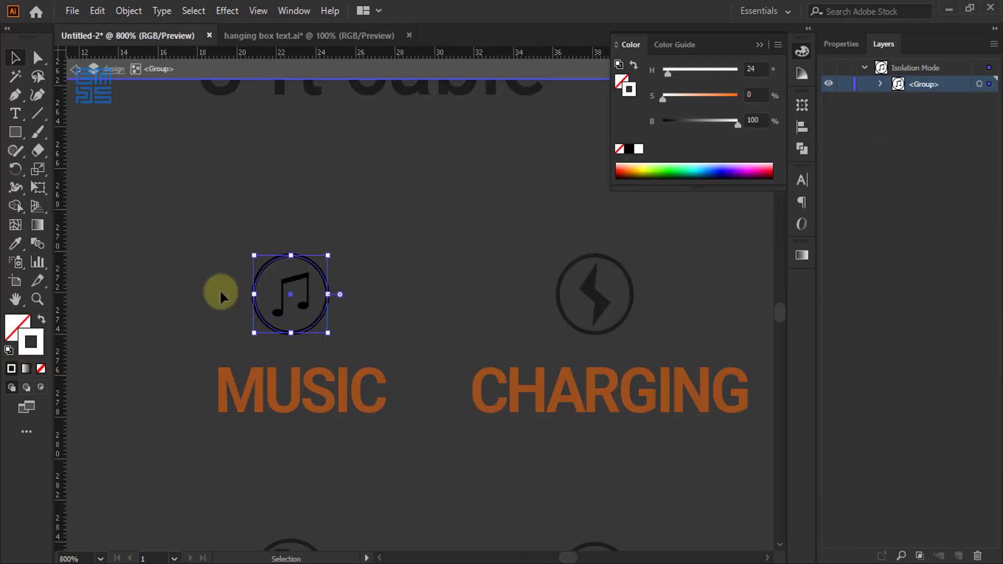
click(219, 290)
- Isolate the note group inside the music icon and select all its pieces
double_click(301, 305)
scroll(288, 292, up, 3)
drag(246, 237, 345, 353)
click(638, 148)
click(349, 267)
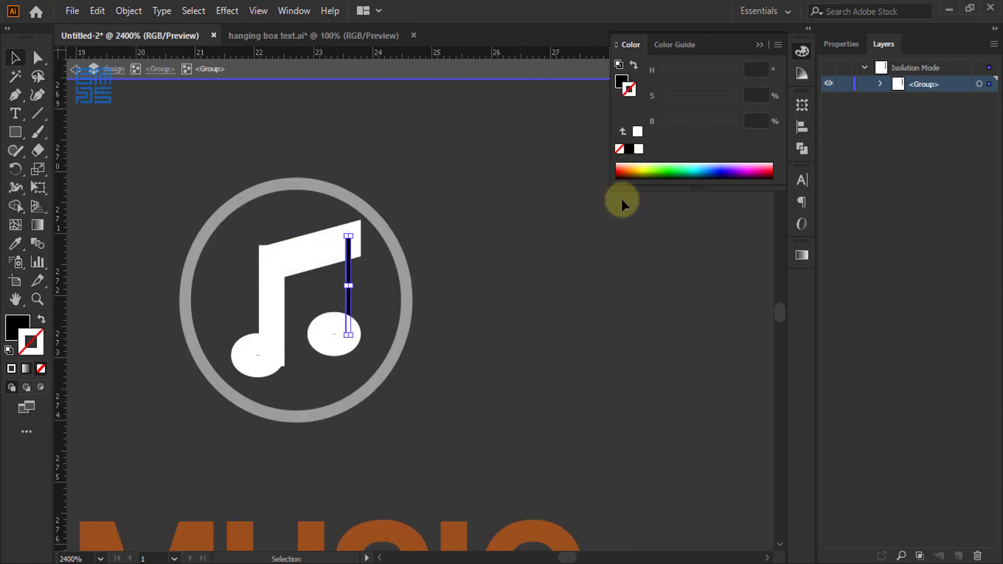
click(631, 149)
click(619, 149)
click(620, 81)
click(638, 149)
drag(247, 229, 294, 341)
key(ctrl+z)
key(ctrl+z)
key(ctrl+z)
key(ctrl+z)
- Fill the selected music note pieces with white and leave isolation mode
click(638, 149)
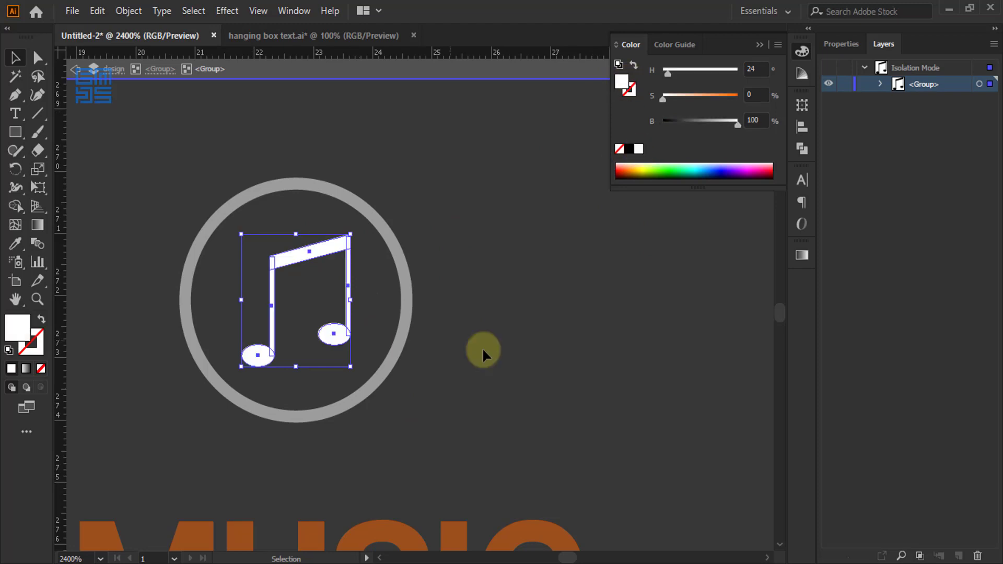
double_click(483, 349)
scroll(309, 178, down, 3)
- Isolate the charging icon and set the stroke of its outer ring to white
scroll(665, 227, up, 1)
drag(666, 228, 524, 256)
scroll(493, 208, up, 2)
double_click(497, 220)
click(497, 220)
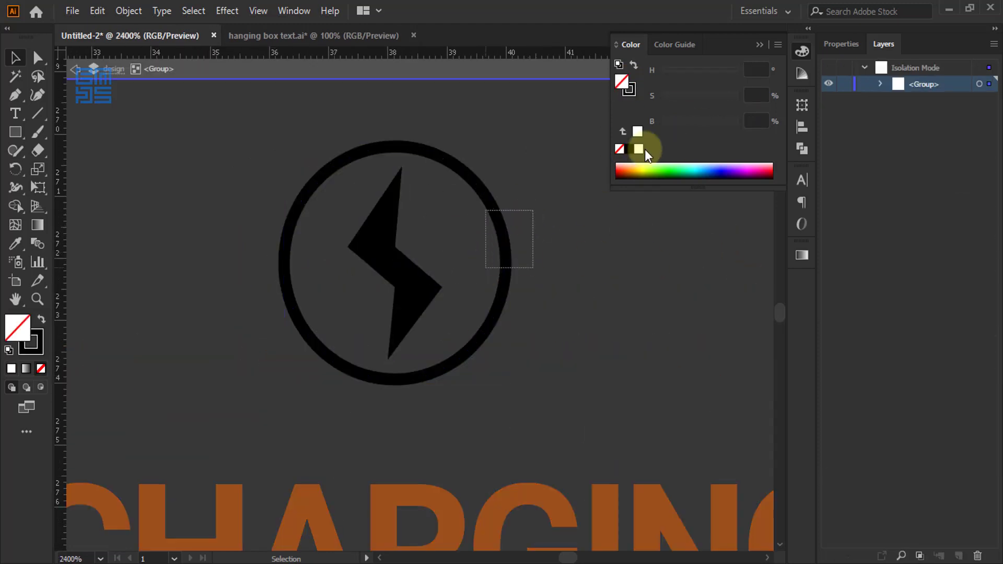
click(631, 93)
click(638, 149)
shift+click(406, 264)
click(638, 149)
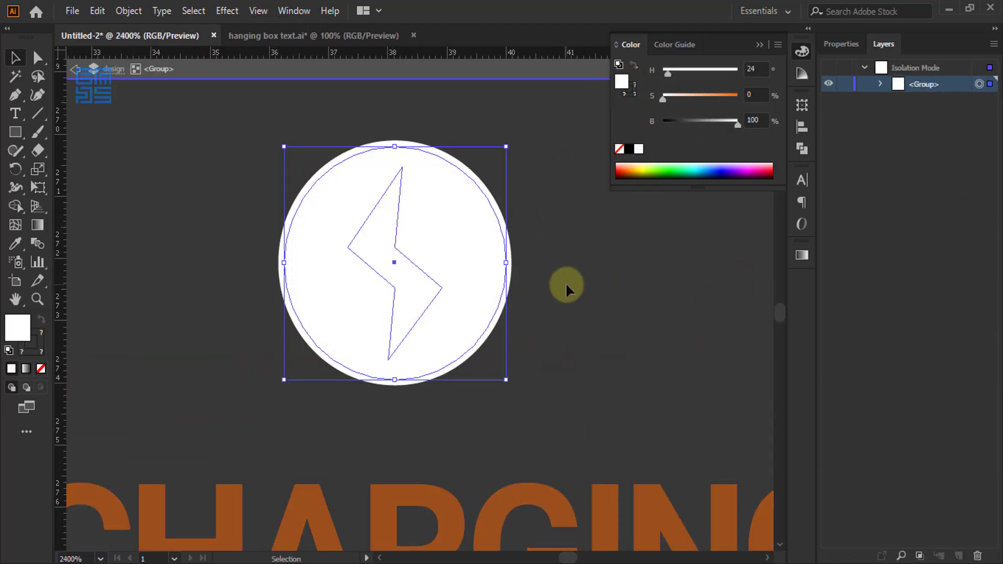
key(ctrl+z)
- Fill only the lightning bolt of the charging icon with white and leave isolation mode
double_click(410, 267)
click(638, 149)
double_click(453, 189)
- Isolate the data icon and set the stroke of its outer ring to white
scroll(452, 189, down, 7)
scroll(197, 463, up, 4)
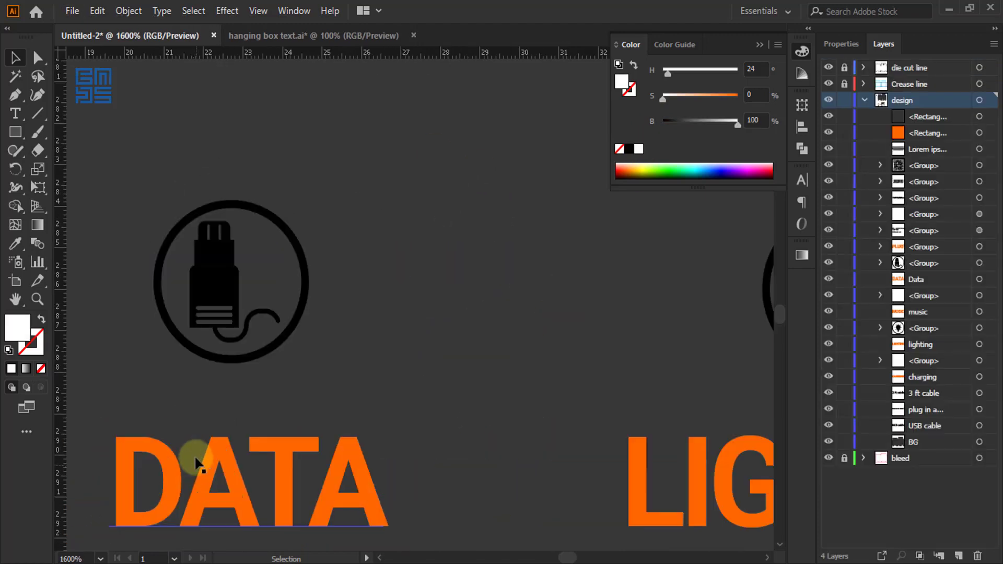
double_click(307, 286)
drag(316, 287, 283, 255)
click(636, 131)
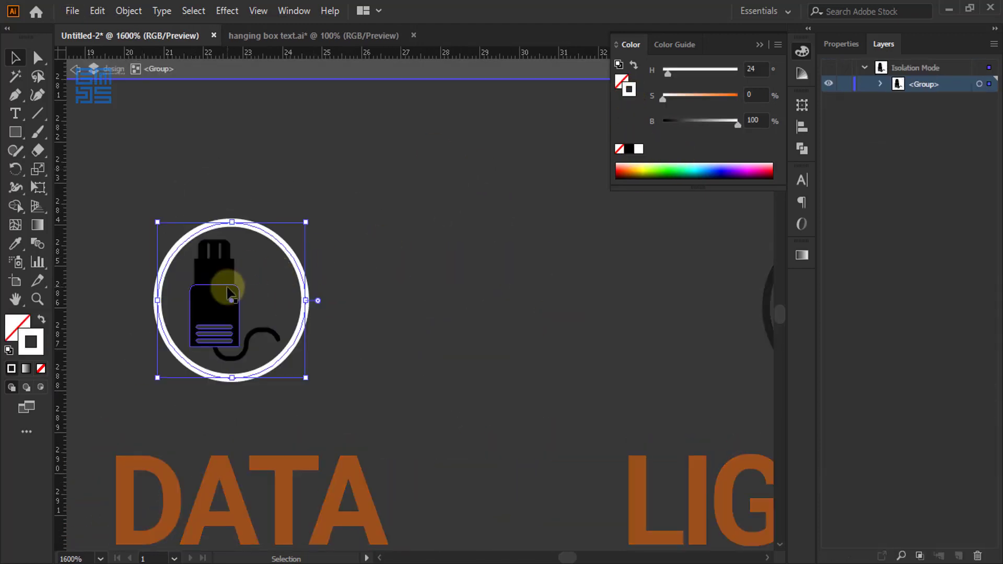
- Recolour the data icon's USB plug and its curved cable white, then leave isolation mode
double_click(223, 287)
key(ctrl+z)
click(623, 84)
click(638, 149)
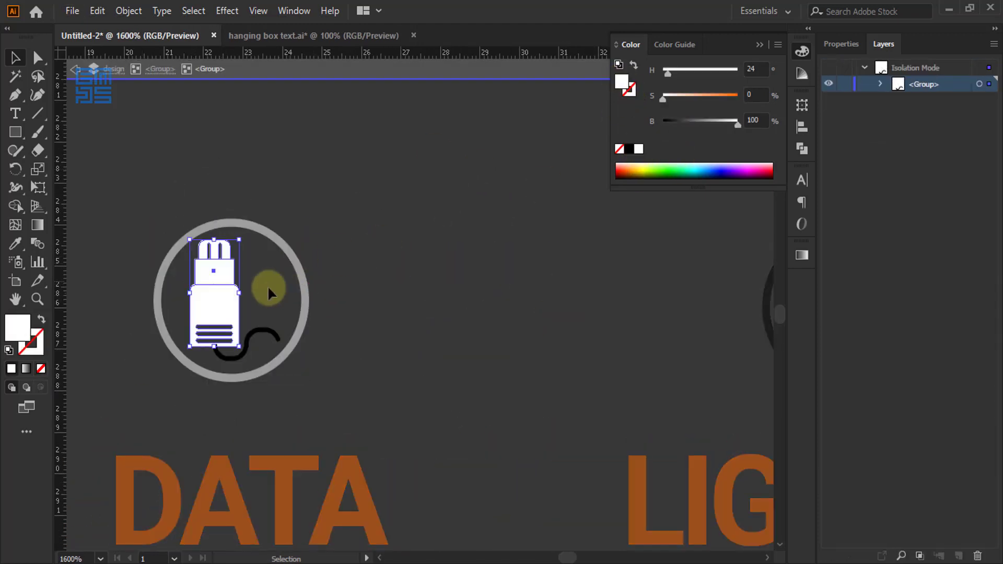
click(261, 330)
click(639, 149)
double_click(533, 215)
- Isolate the lighting icon and set the stroke of its outer ring to white
scroll(176, 246, down, 2)
scroll(561, 269, up, 2)
double_click(517, 318)
drag(551, 295, 512, 257)
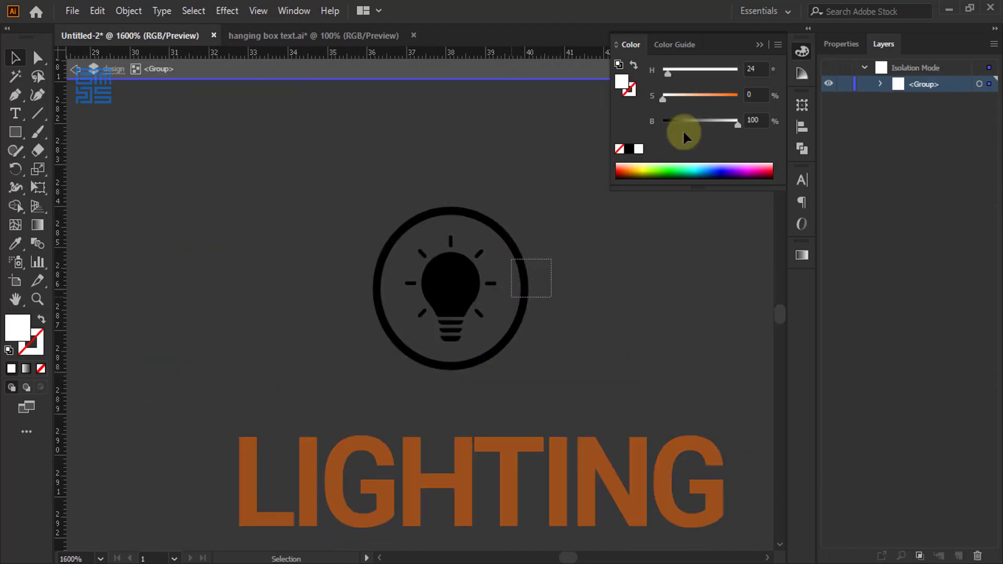
click(633, 84)
click(638, 148)
- Fill the light bulb, its base and all surrounding rays with white, then leave isolation mode
double_click(465, 296)
click(620, 80)
click(639, 148)
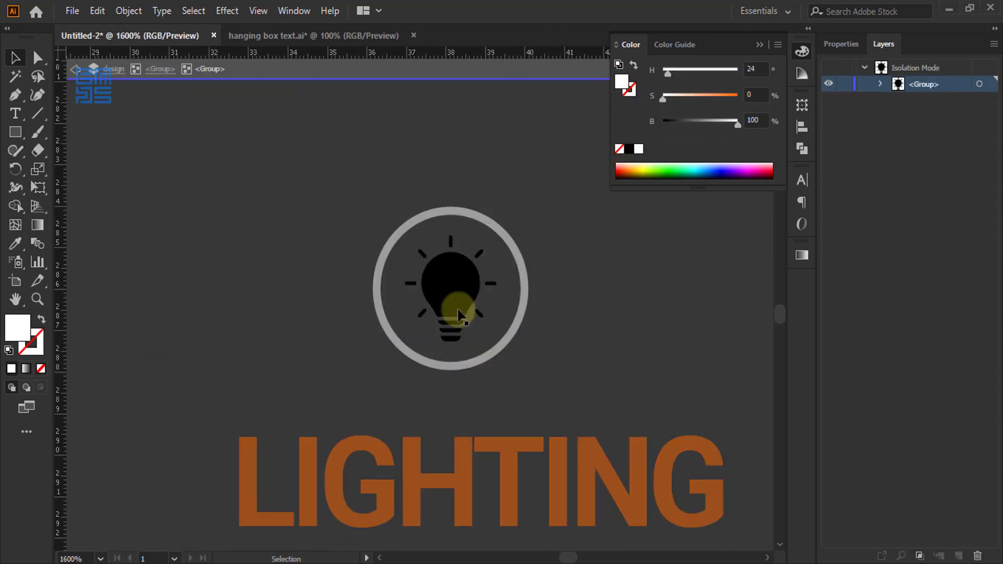
click(458, 309)
click(640, 149)
scroll(473, 282, up, 3)
drag(272, 147, 534, 448)
click(639, 149)
double_click(553, 219)
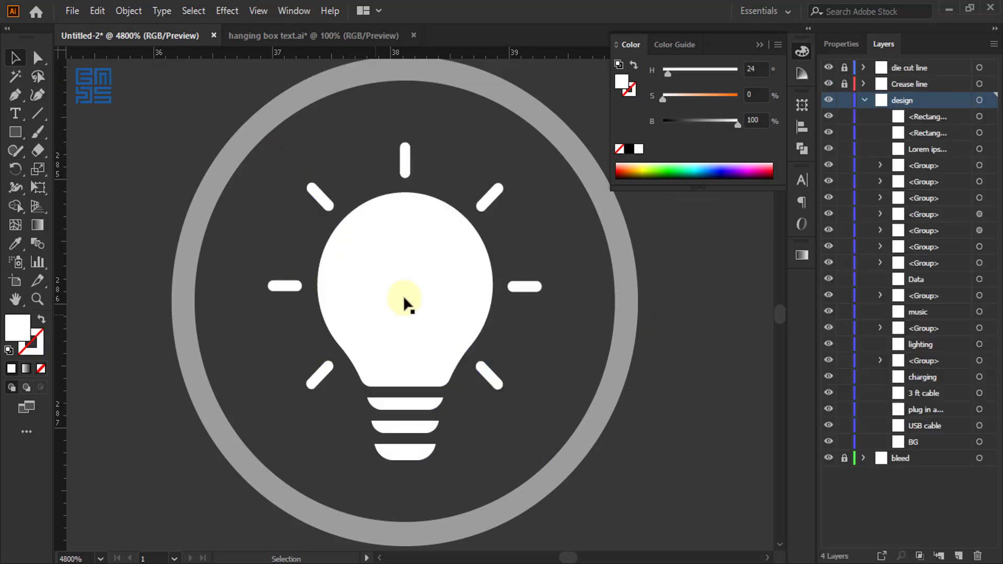
scroll(414, 283, down, 6)
scroll(424, 316, down, 2)
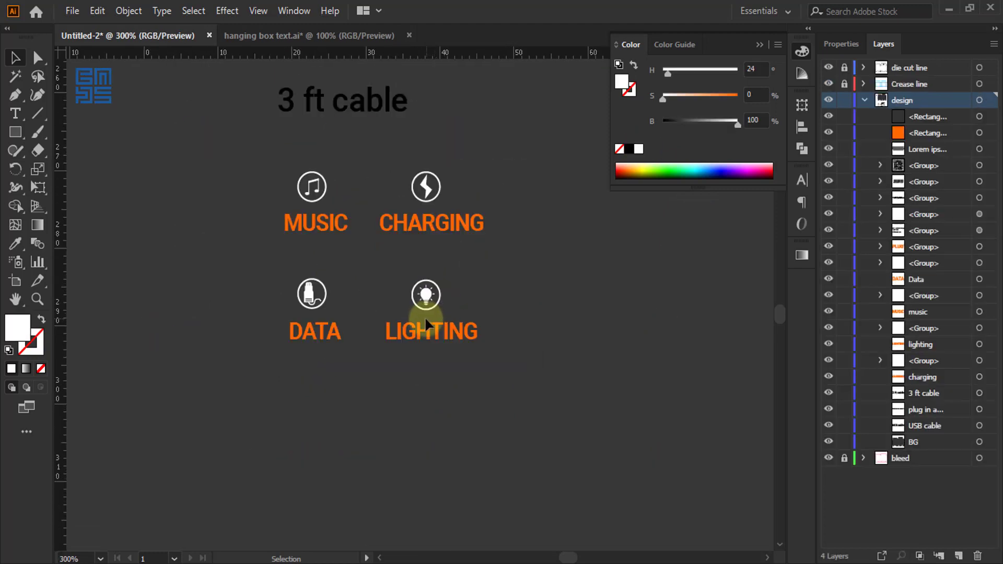
scroll(422, 314, up, 4)
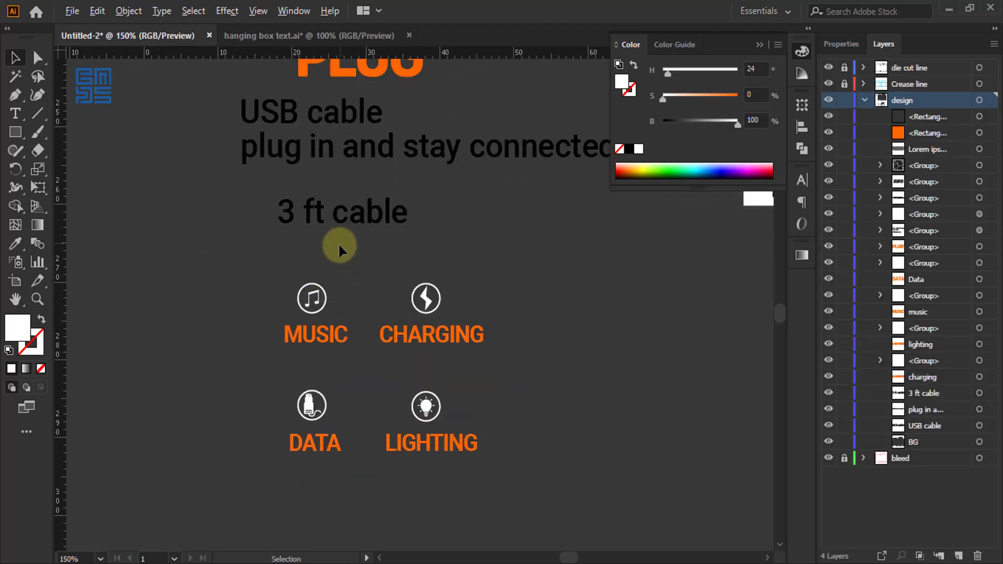
- Move the "USB cable" text out of the text stack to the empty area above the PLUG logo
scroll(337, 242, down, 2)
scroll(314, 166, up, 2)
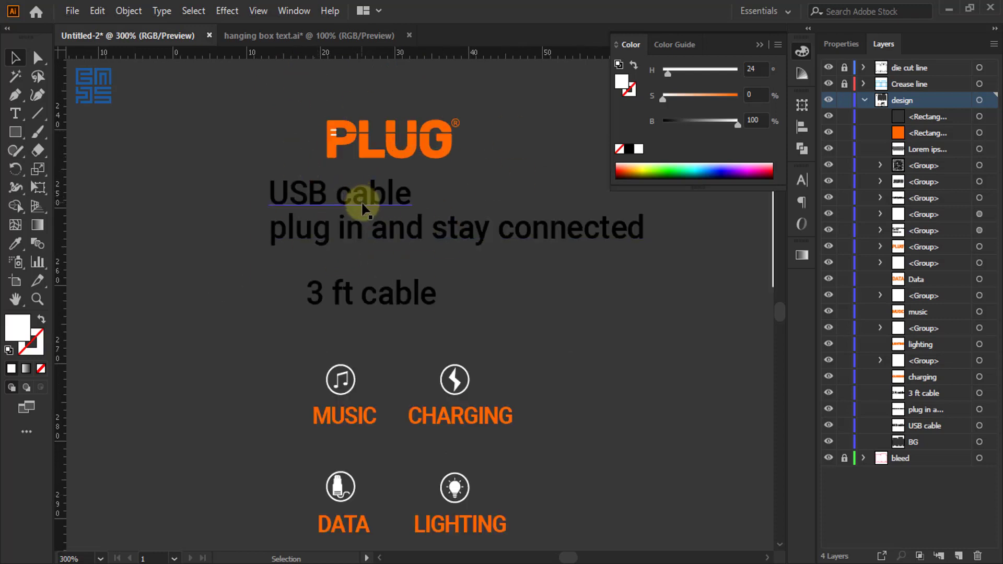
scroll(430, 326, up, 2)
drag(385, 268, 337, 102)
scroll(308, 238, up, 2)
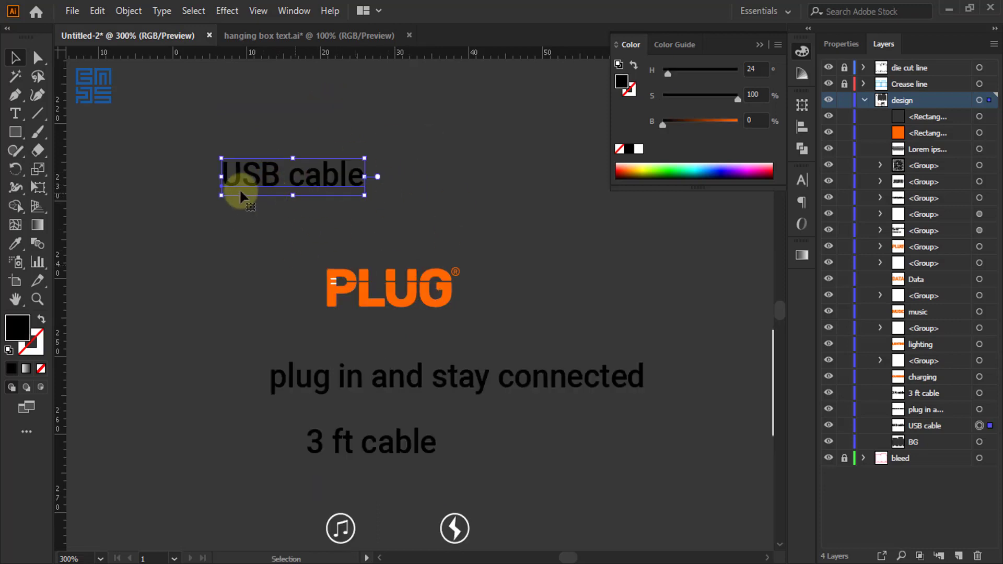
- Set the "USB cable" text in Roboto Condensed Bold and convert it to all caps
scroll(289, 181, up, 1)
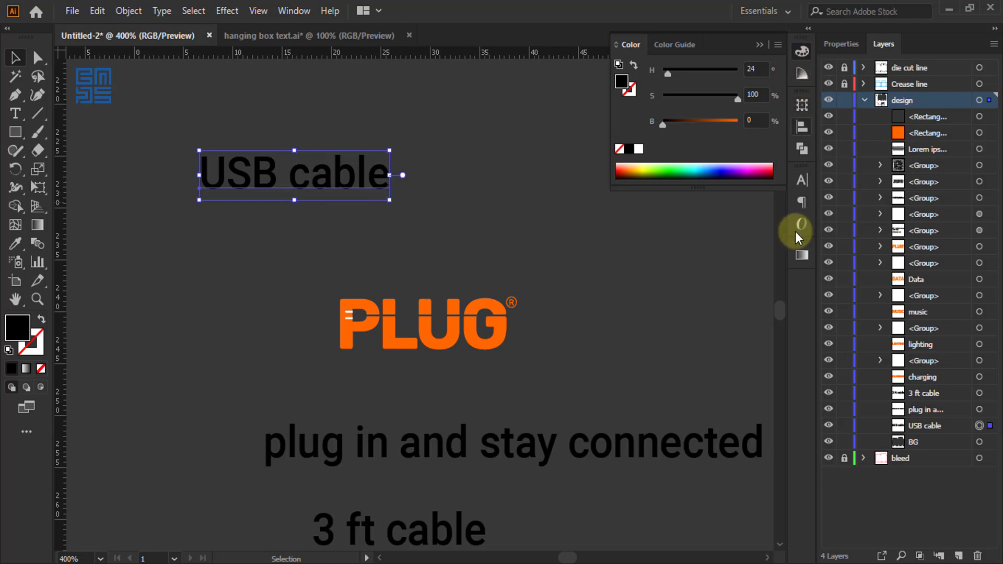
click(806, 179)
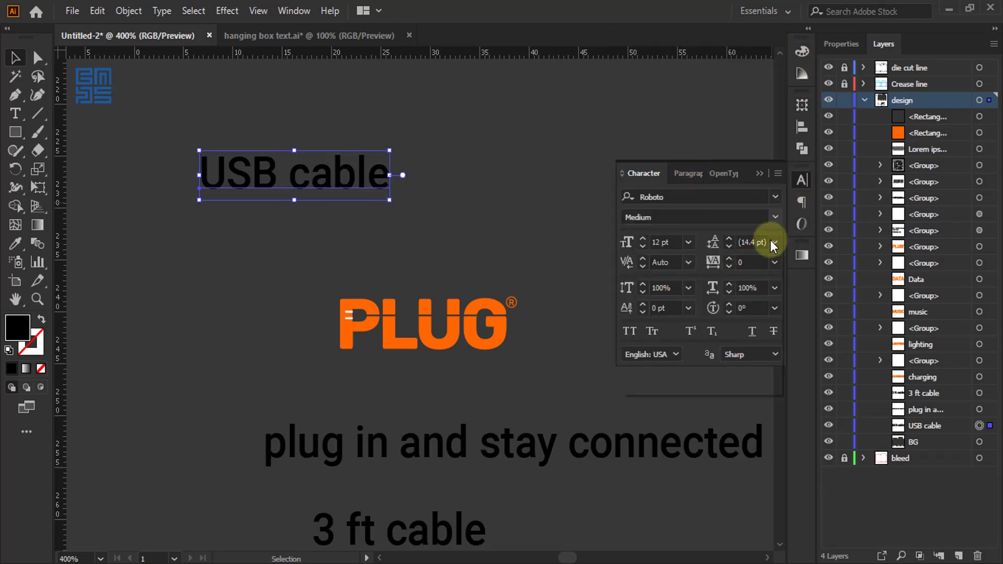
click(772, 218)
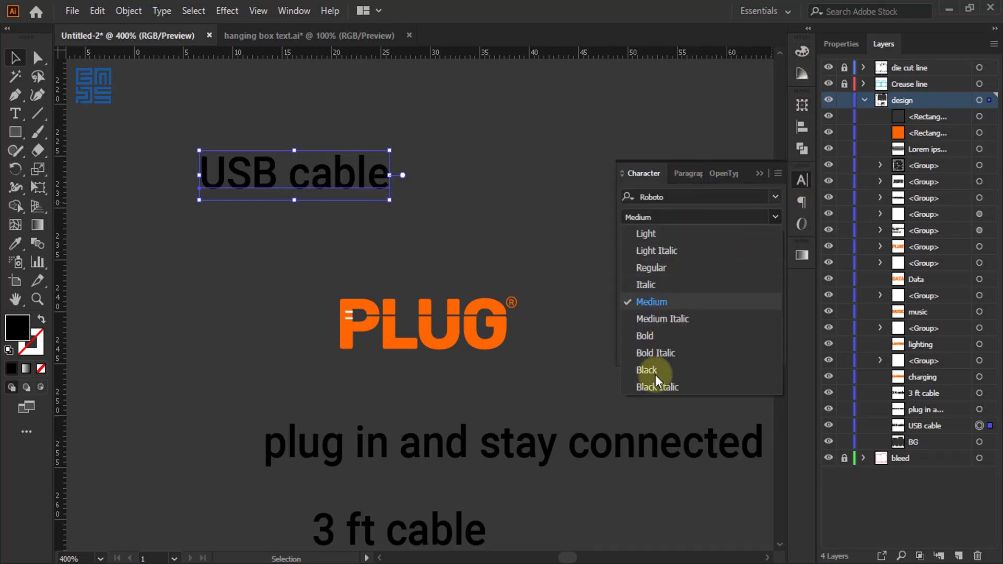
click(658, 333)
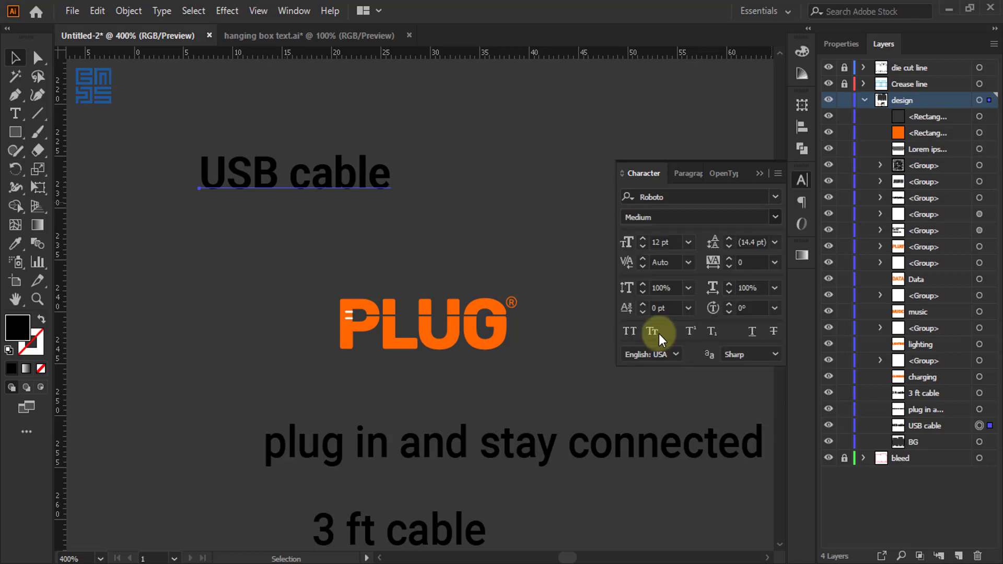
click(676, 198)
click(684, 196)
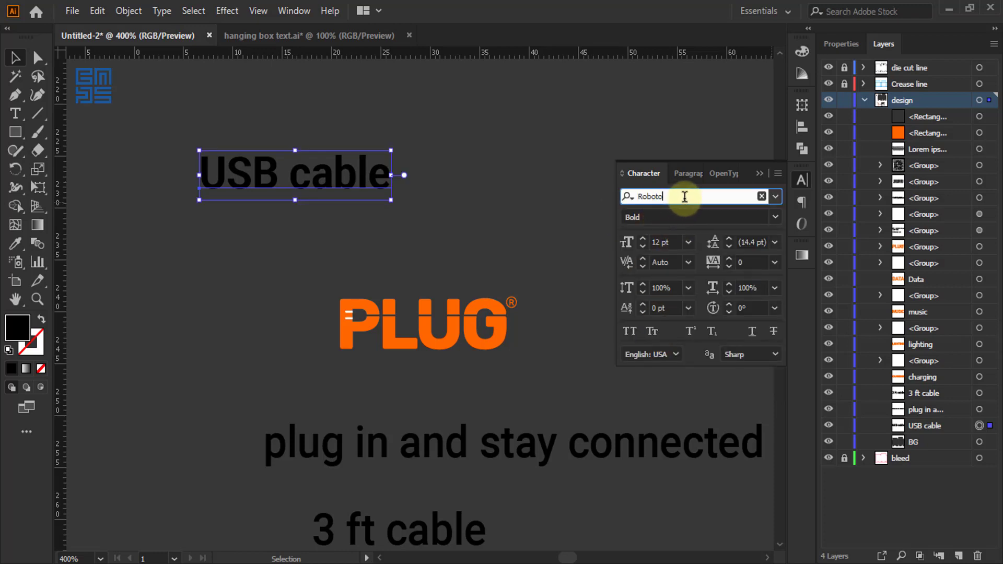
key(BackSpace)
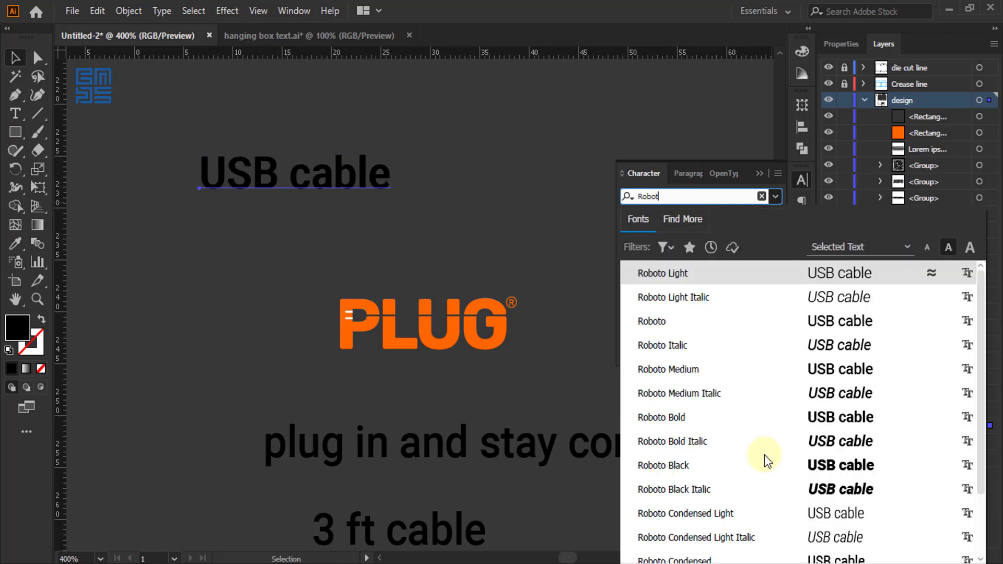
scroll(688, 421, down, 3)
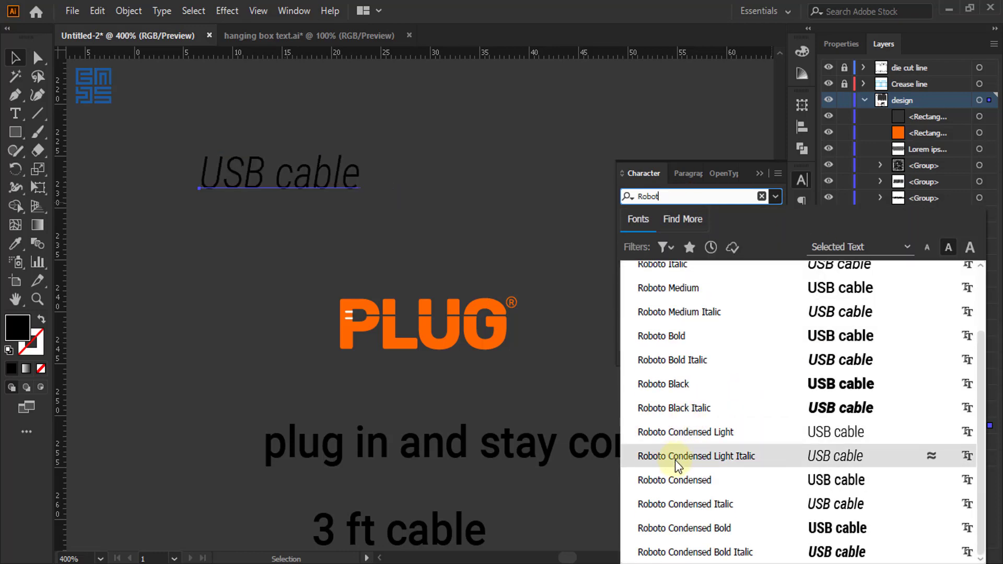
click(681, 529)
click(266, 201)
click(628, 331)
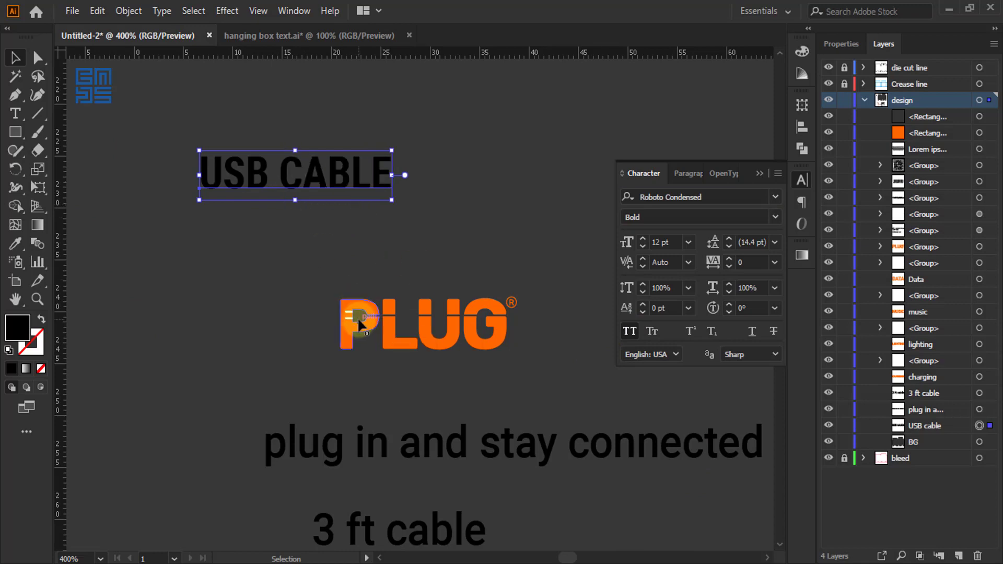
- Duplicate the USB CABLE text directly below the original and delete the word CABLE from the upper copy
drag(323, 186, 260, 234)
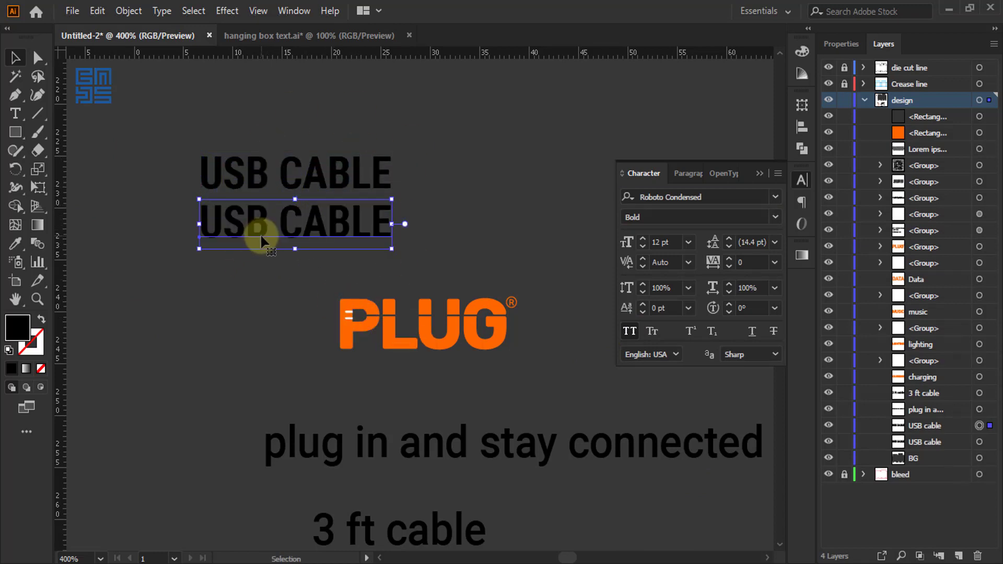
scroll(273, 187, up, 2)
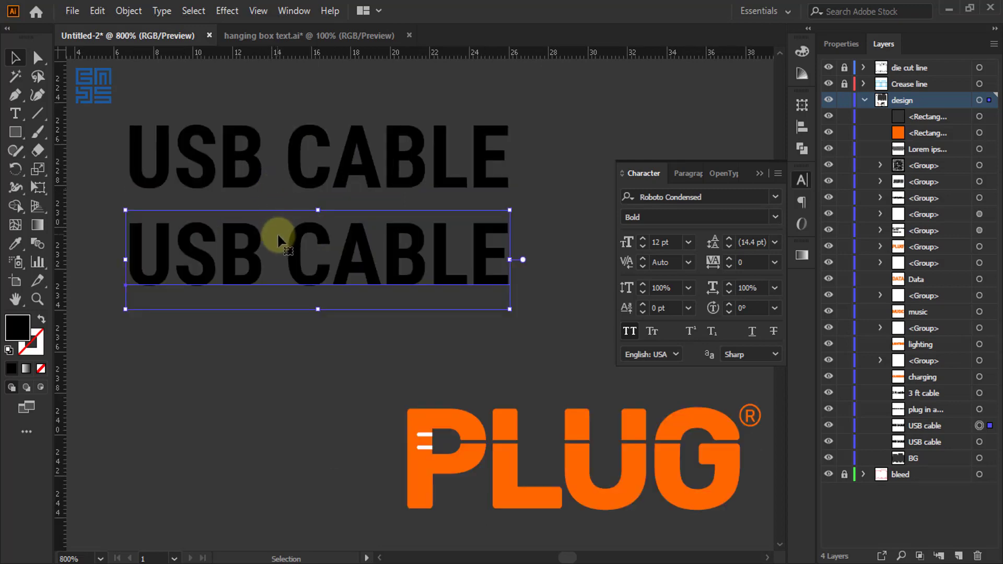
key(t)
drag(505, 166, 271, 158)
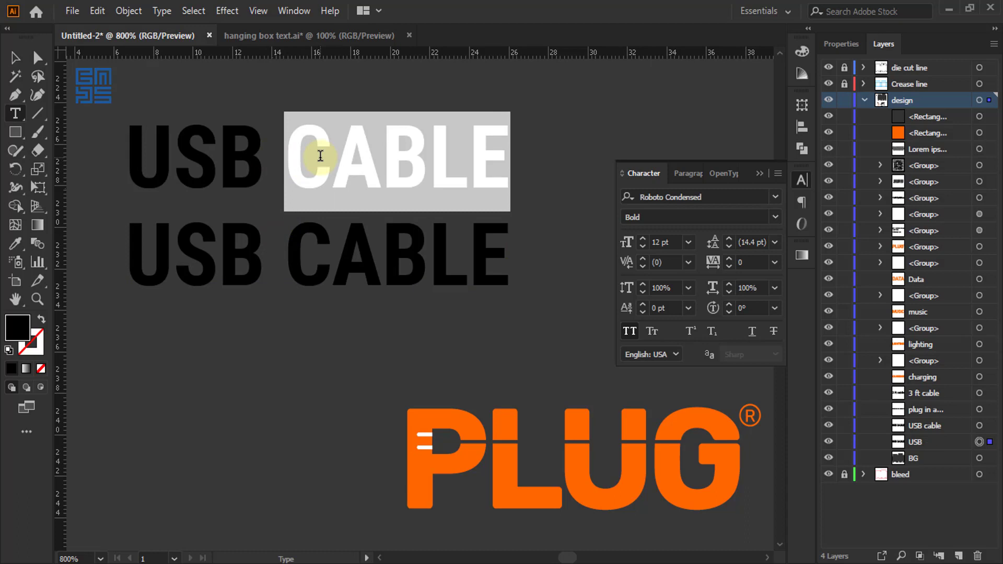
key(BackSpace)
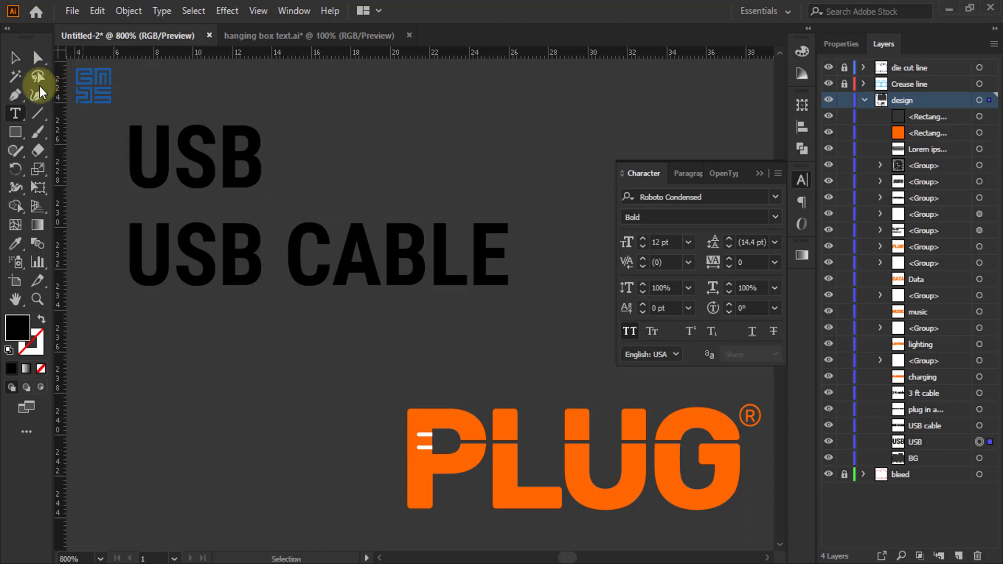
click(15, 57)
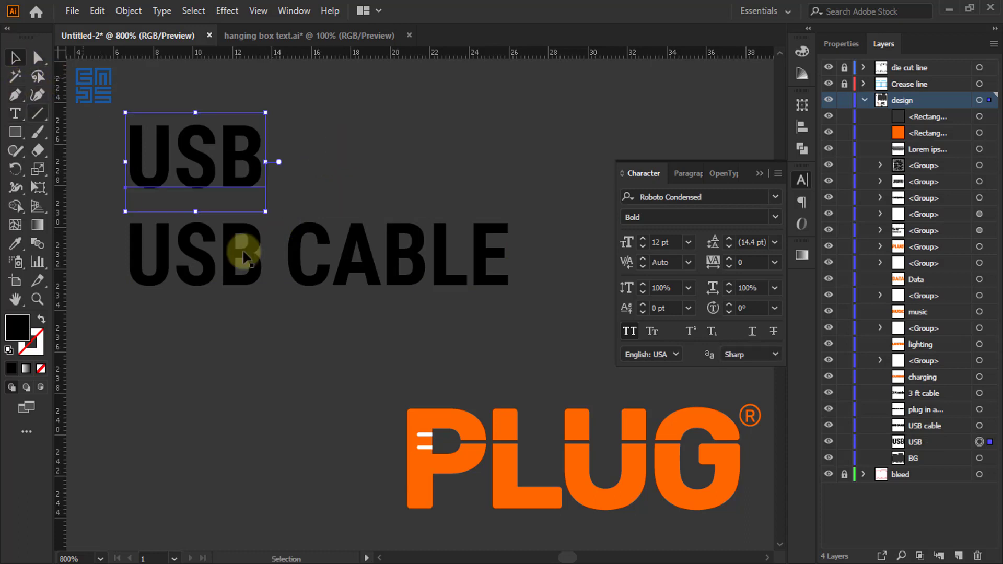
- Delete the word USB from the lower copy and place the remaining word CABLE right beside USB on the same line
key(t)
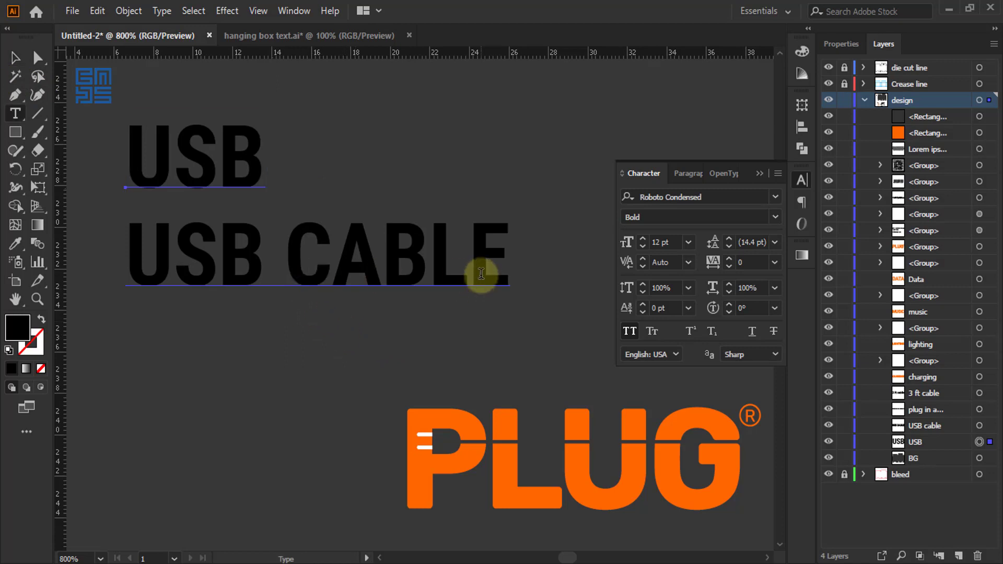
drag(507, 269, 115, 236)
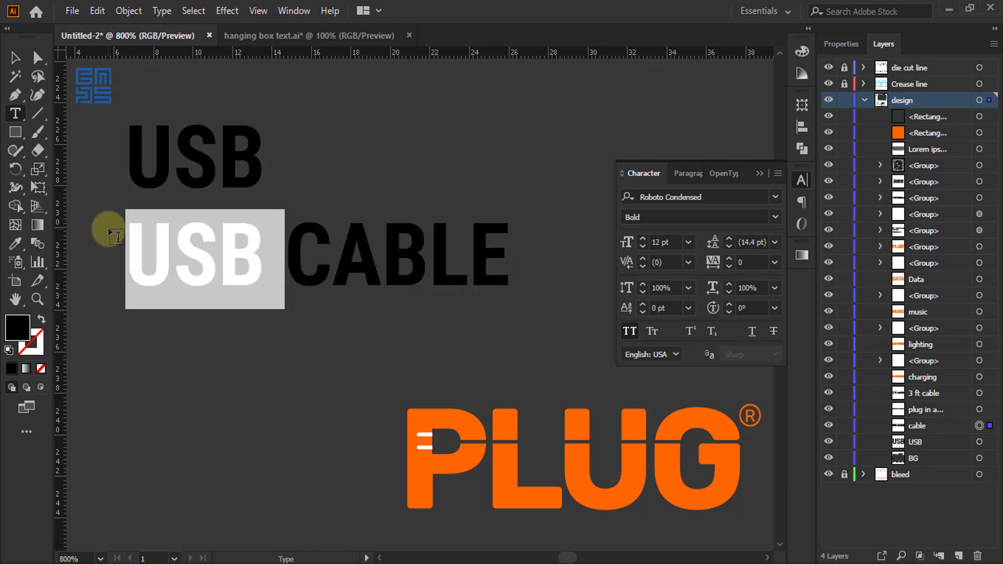
key(BackSpace)
click(14, 57)
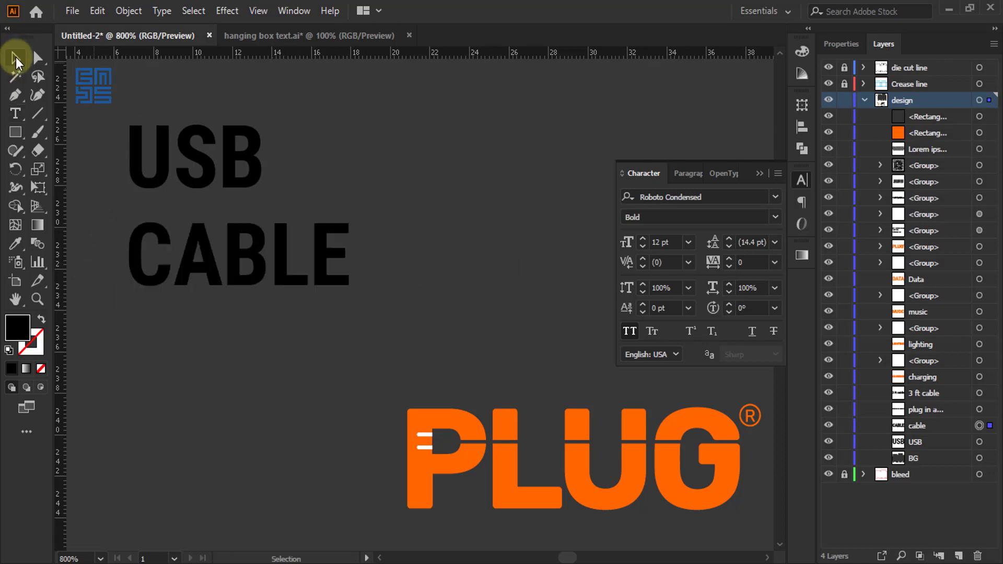
click(197, 220)
drag(230, 231, 374, 133)
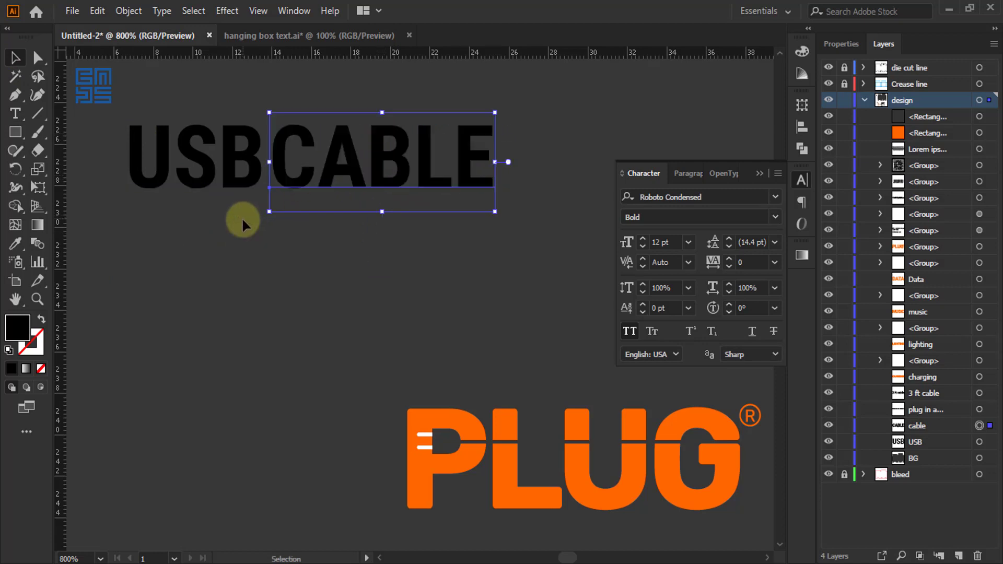
- Change the font style of the word CABLE to Regular
click(772, 218)
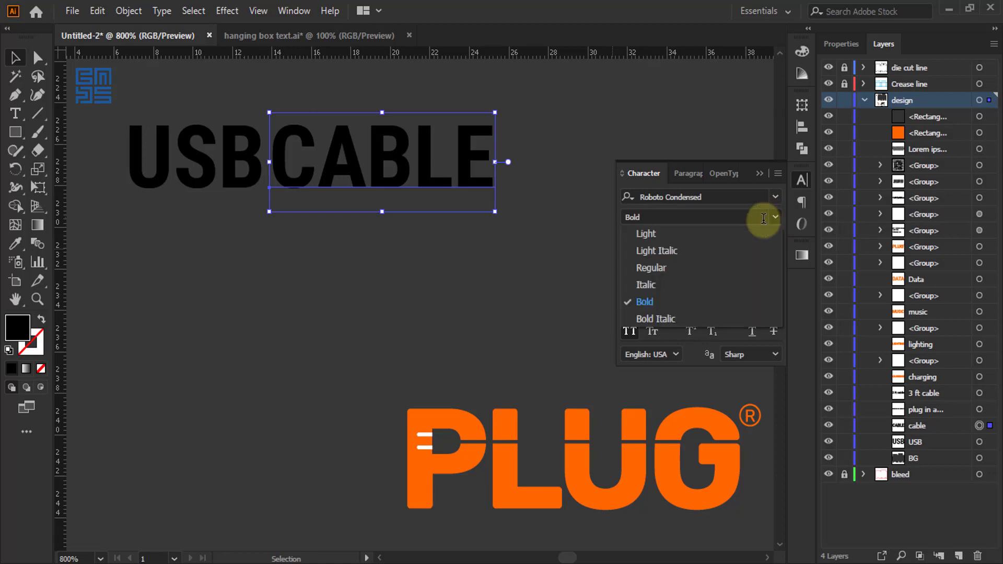
click(685, 234)
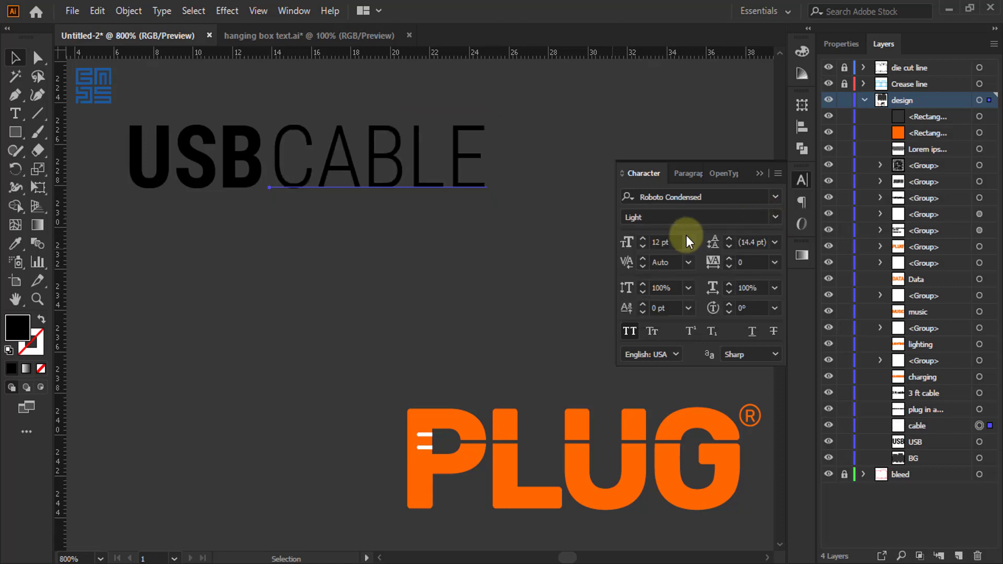
click(777, 217)
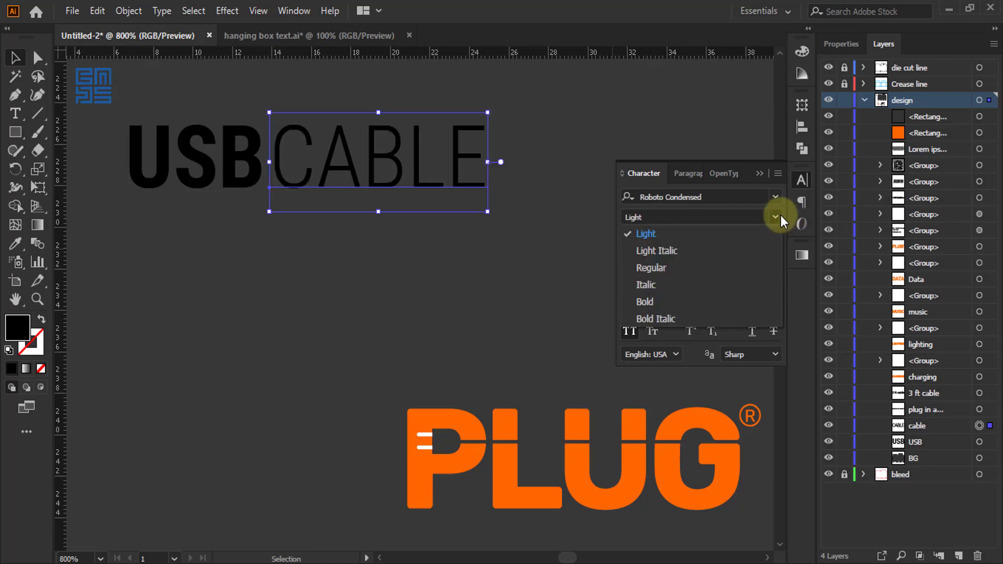
click(740, 263)
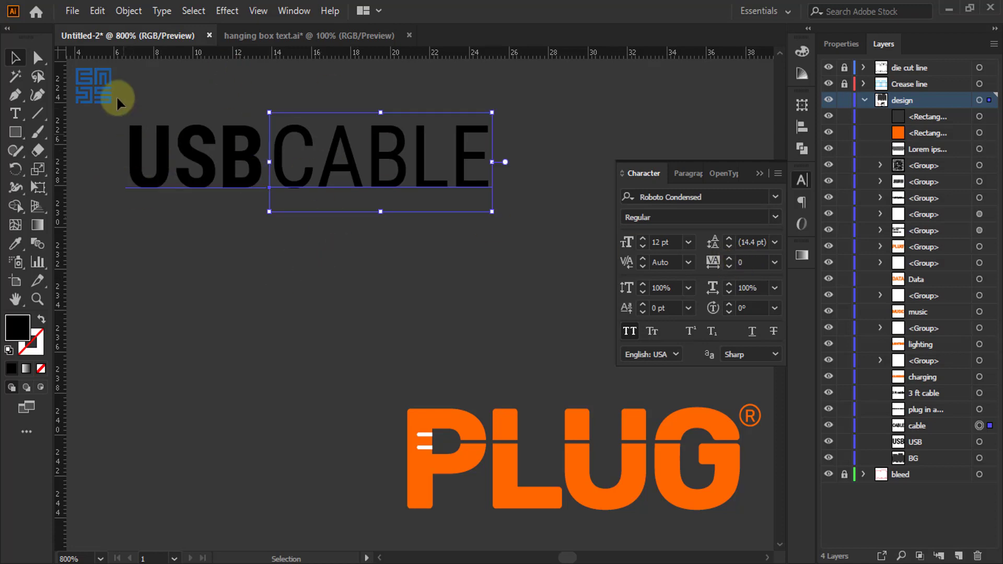
- Swap the fill and stroke of the word USB to make a black outline, with a stroke weight of 0.75 pt
drag(111, 92, 224, 205)
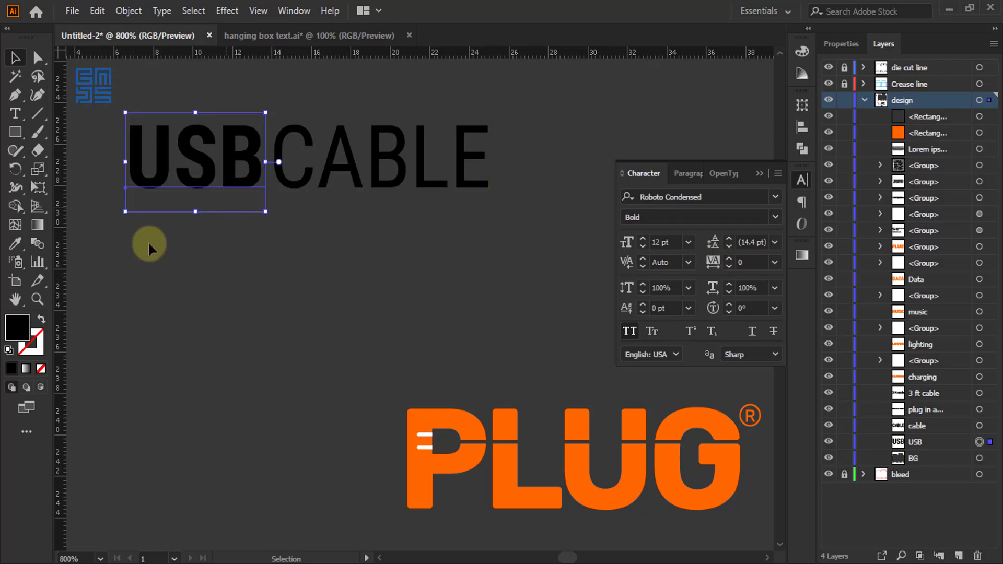
click(41, 319)
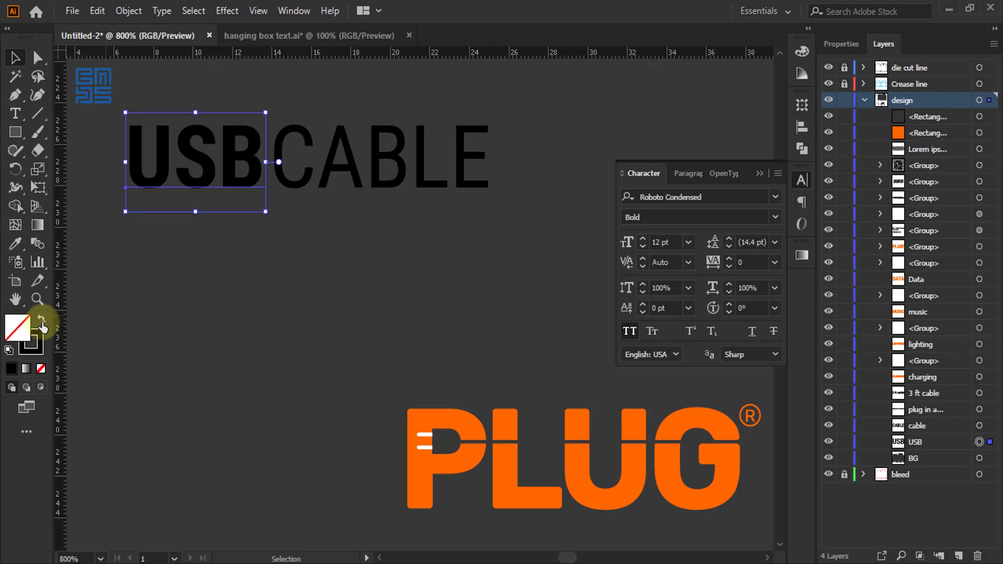
click(841, 44)
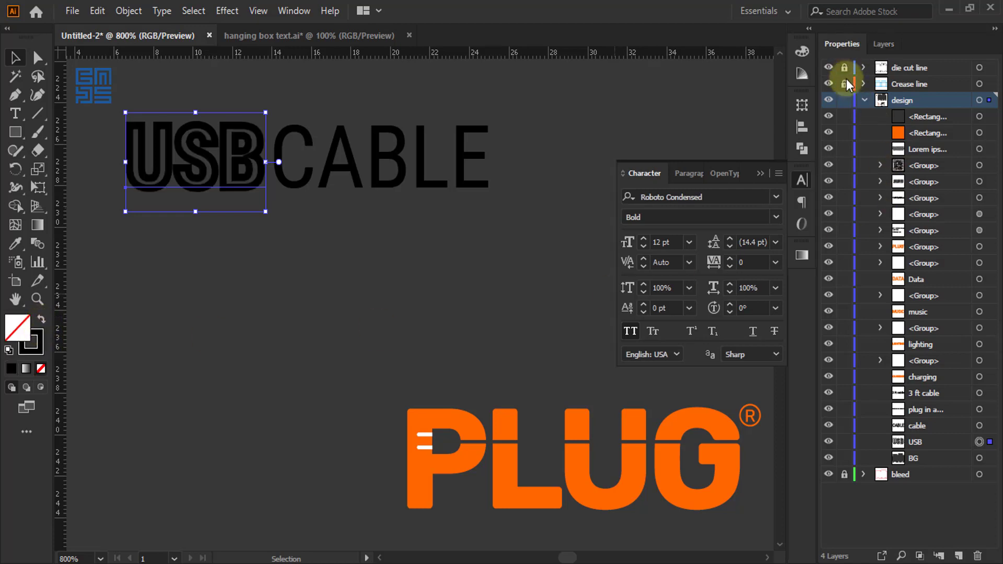
click(922, 236)
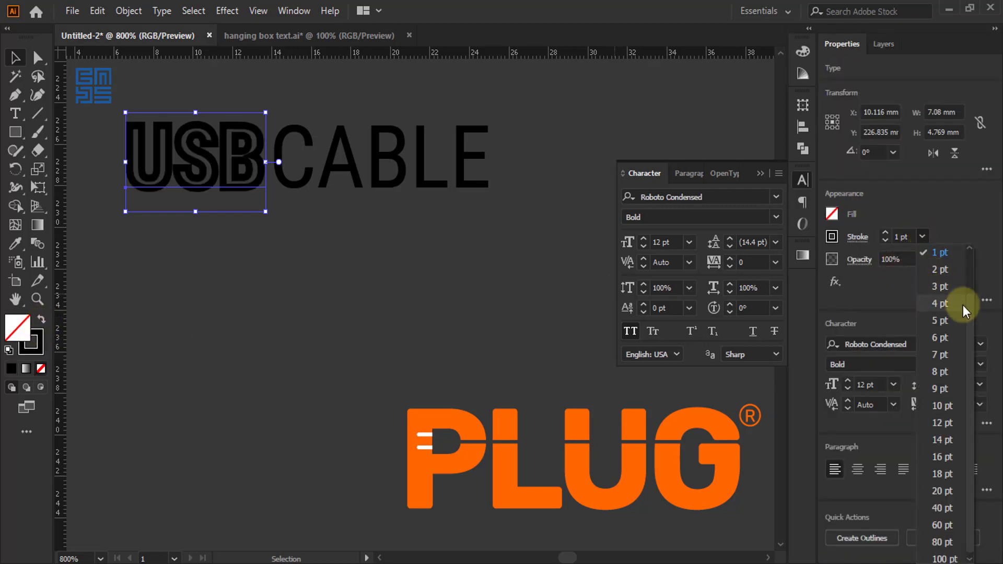
drag(968, 321, 970, 286)
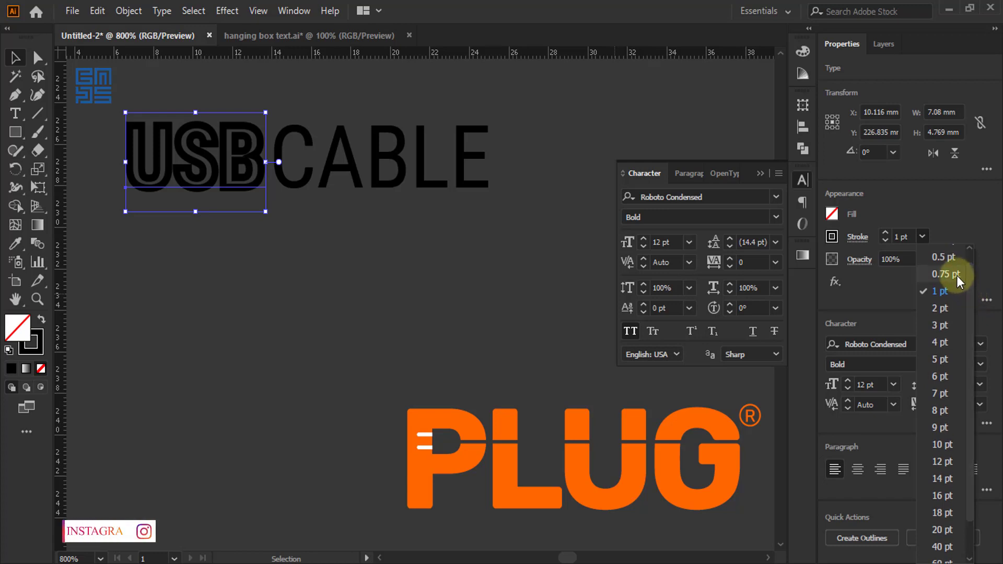
click(945, 274)
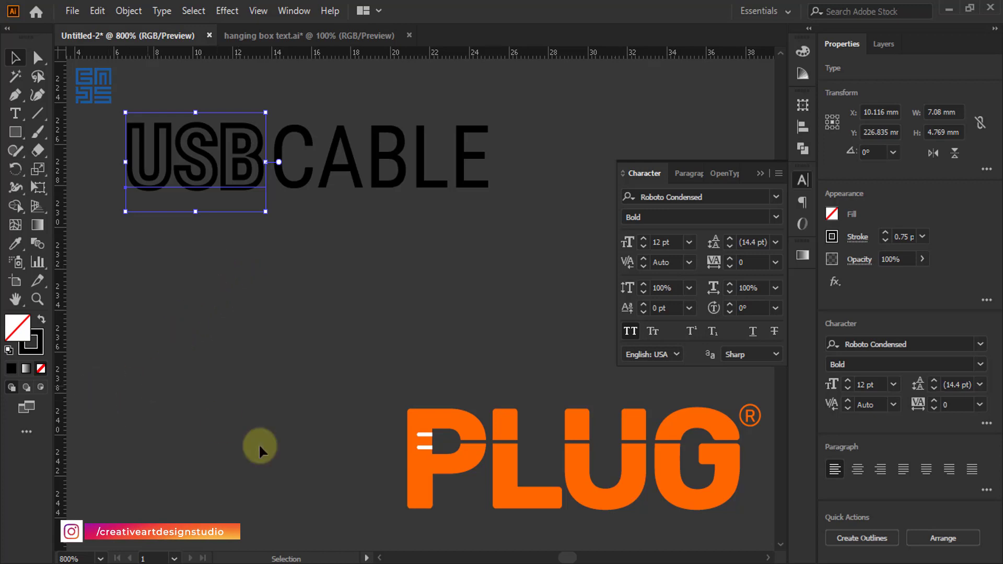
- Give the word USB an unfilled 0.75 pt outline in the orange sampled from the PLUG logo
scroll(366, 463, down, 5)
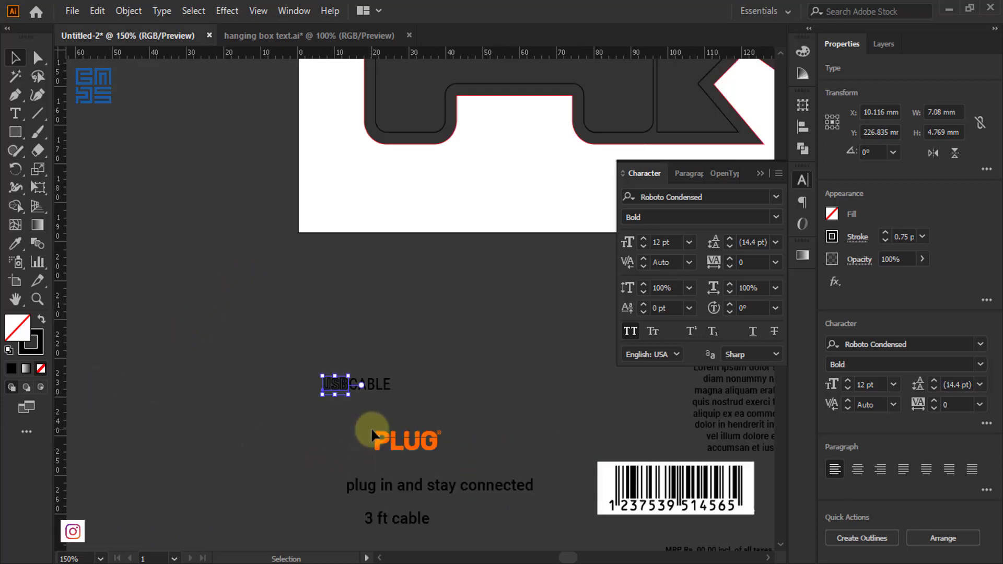
scroll(371, 449, up, 3)
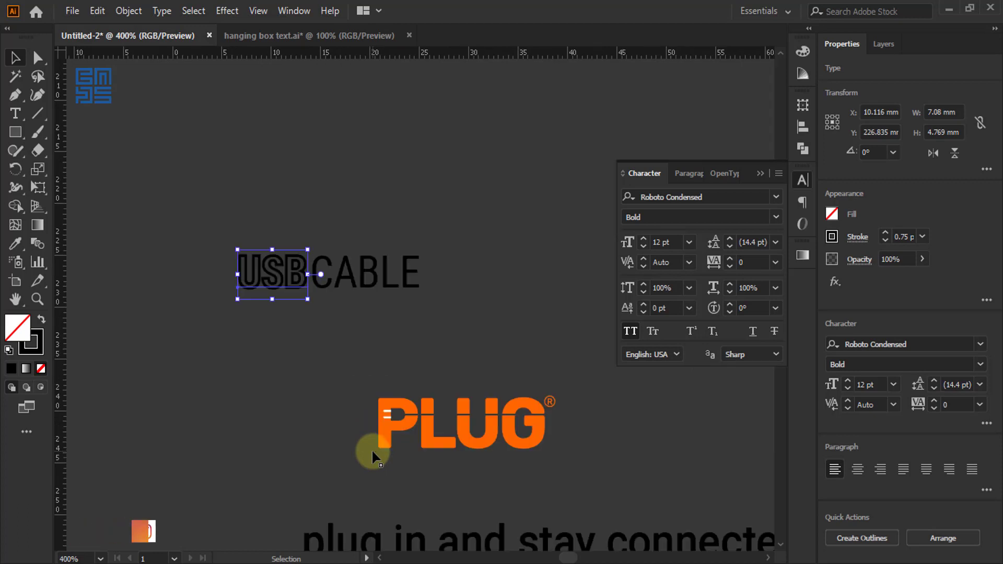
key(i)
click(379, 443)
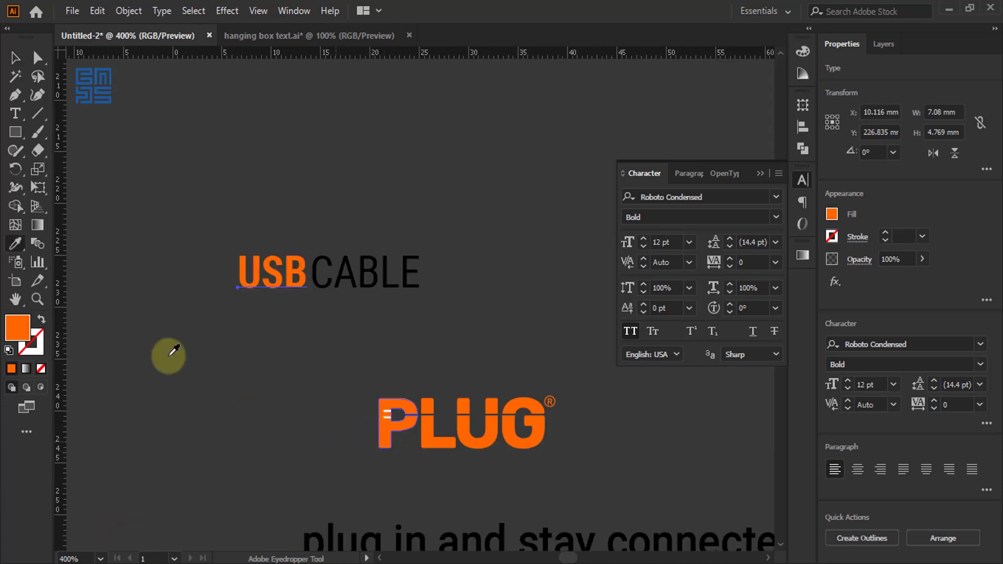
click(41, 319)
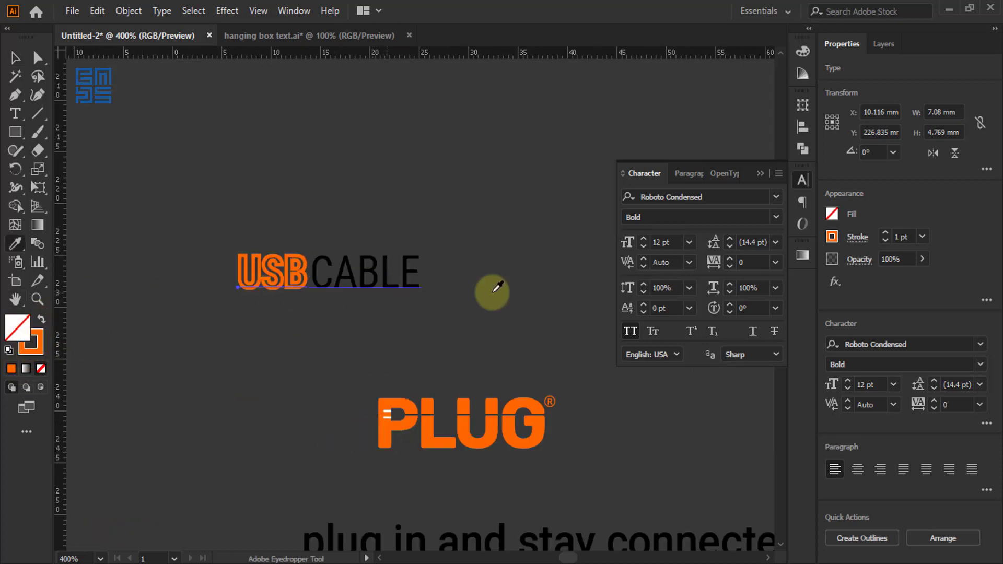
click(922, 236)
drag(968, 340, 964, 261)
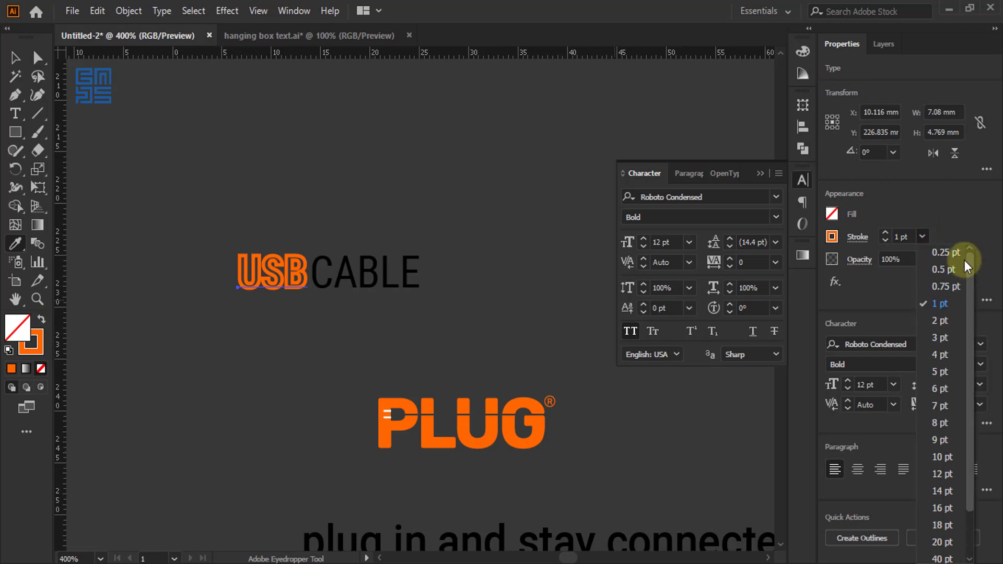
click(945, 282)
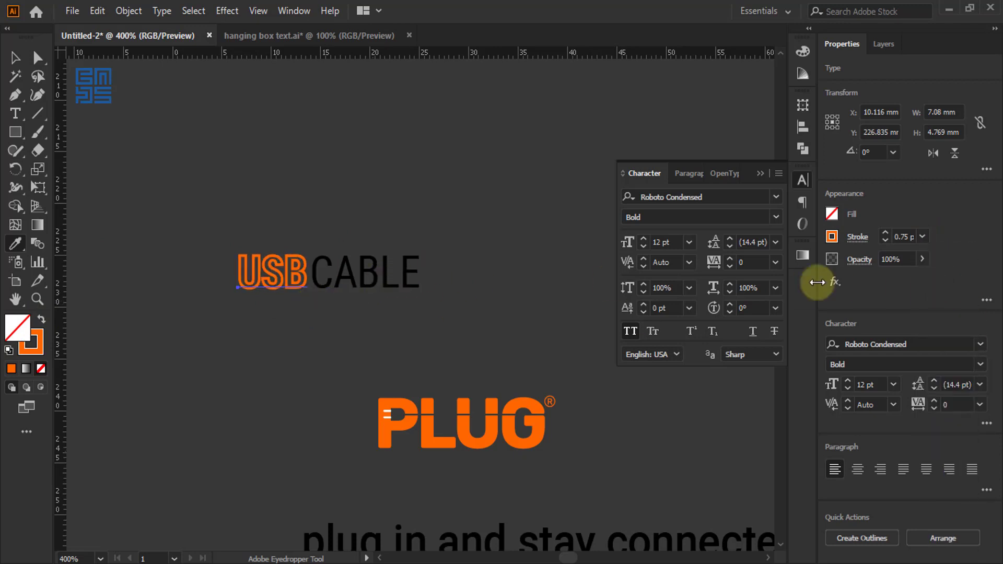
- Reduce the orange outline of the word USB to a stroke weight of 0.5 pt
click(922, 238)
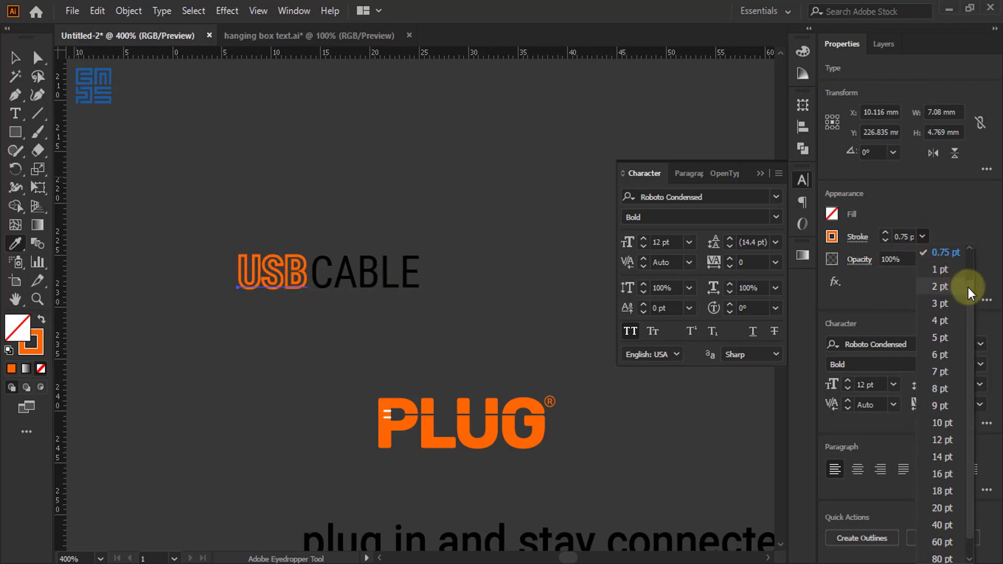
scroll(968, 262, up, 2)
click(948, 269)
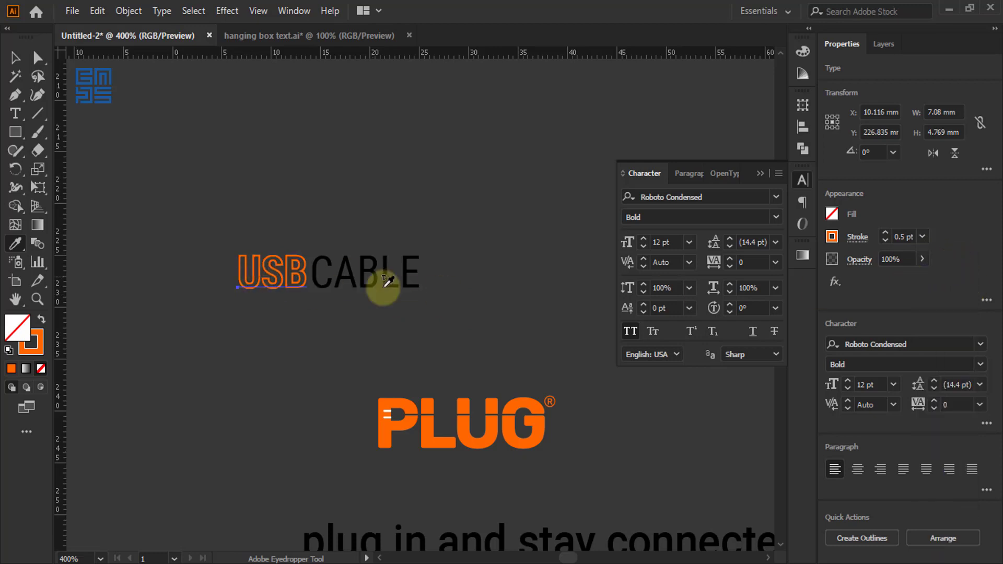
click(16, 58)
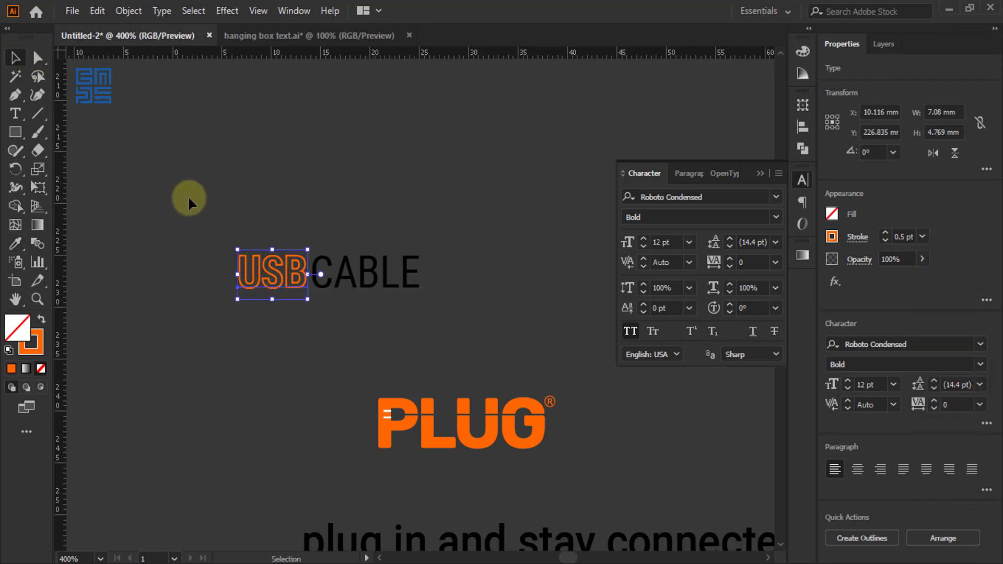
- Change the fill of the word CABLE to white
click(420, 339)
drag(431, 225, 366, 303)
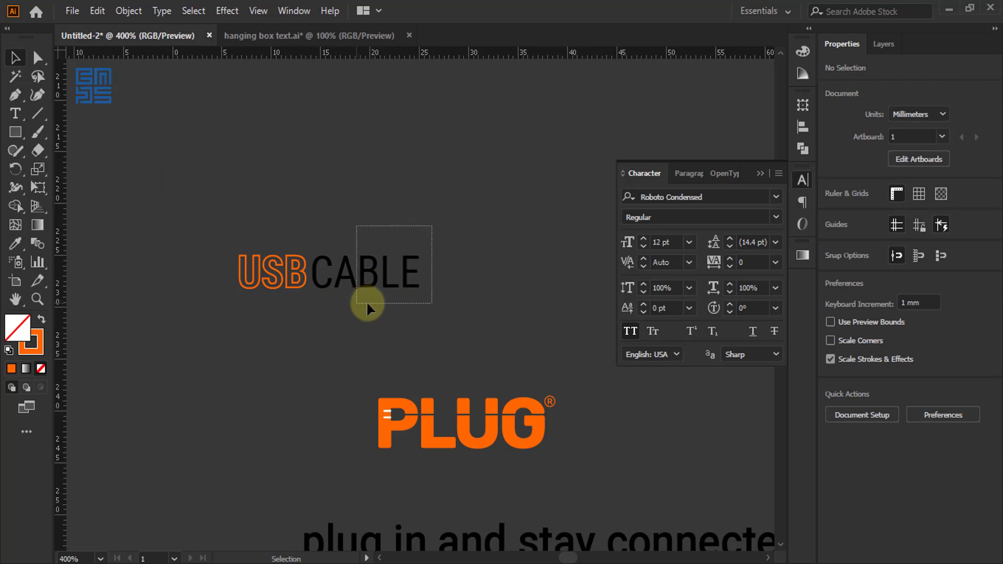
click(803, 51)
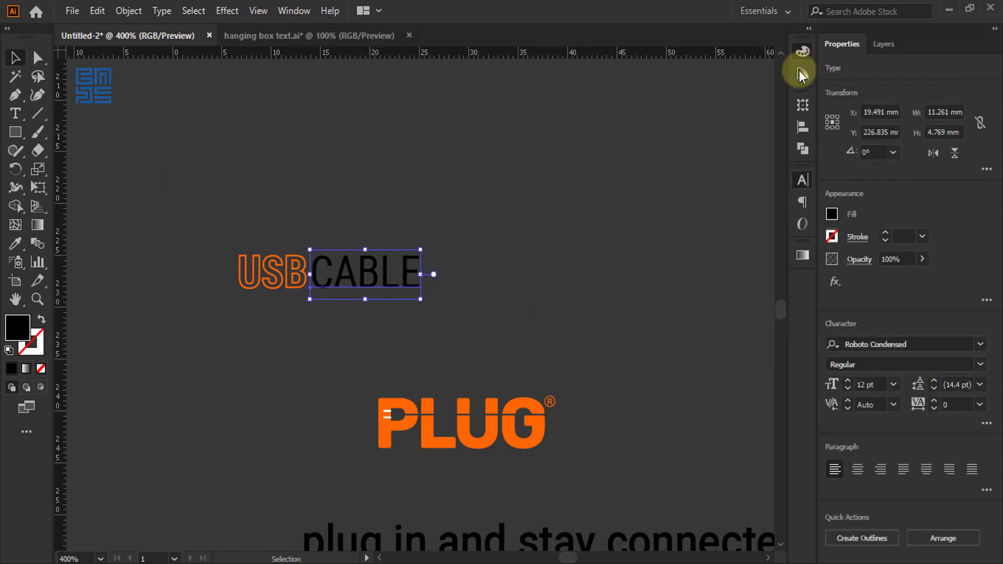
click(638, 149)
click(564, 271)
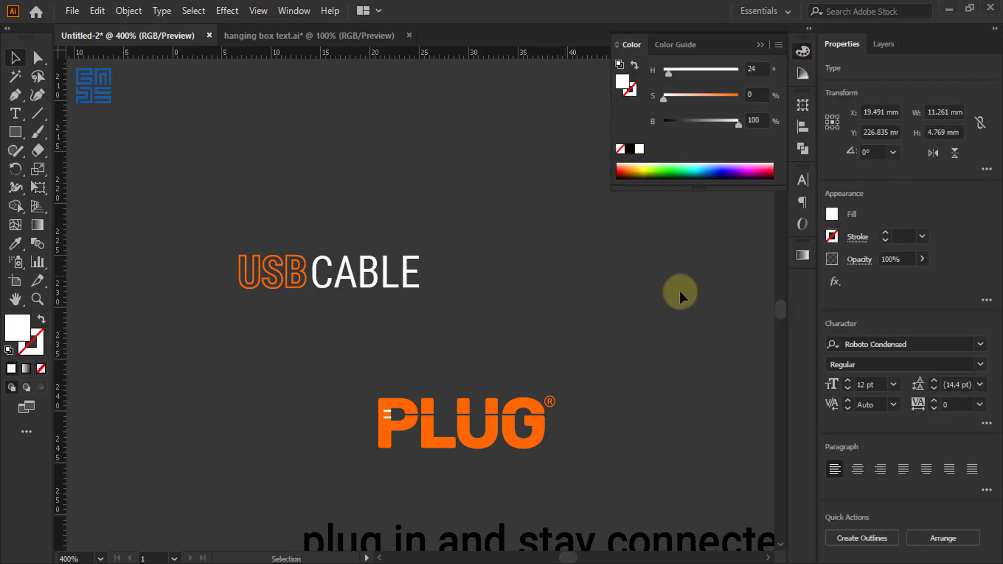
- Group the words USB and CABLE into one title object
drag(444, 226, 221, 292)
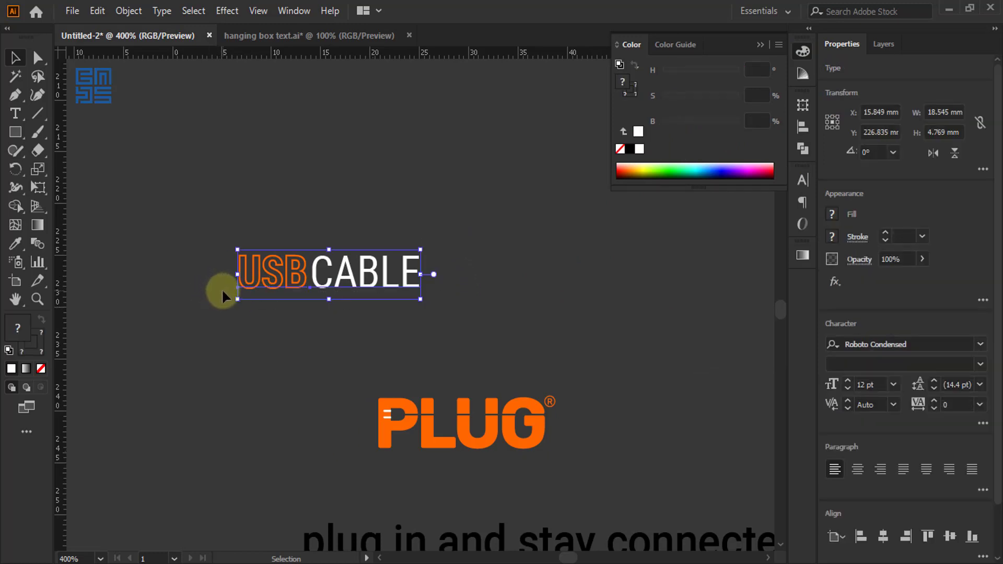
key(ctrl+g)
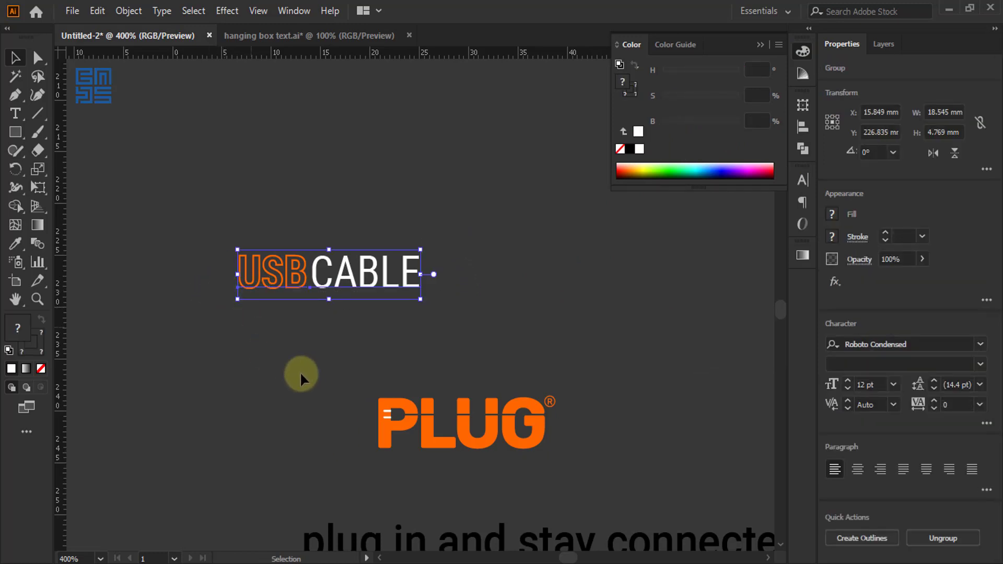
scroll(324, 400, down, 3)
scroll(330, 410, down, 2)
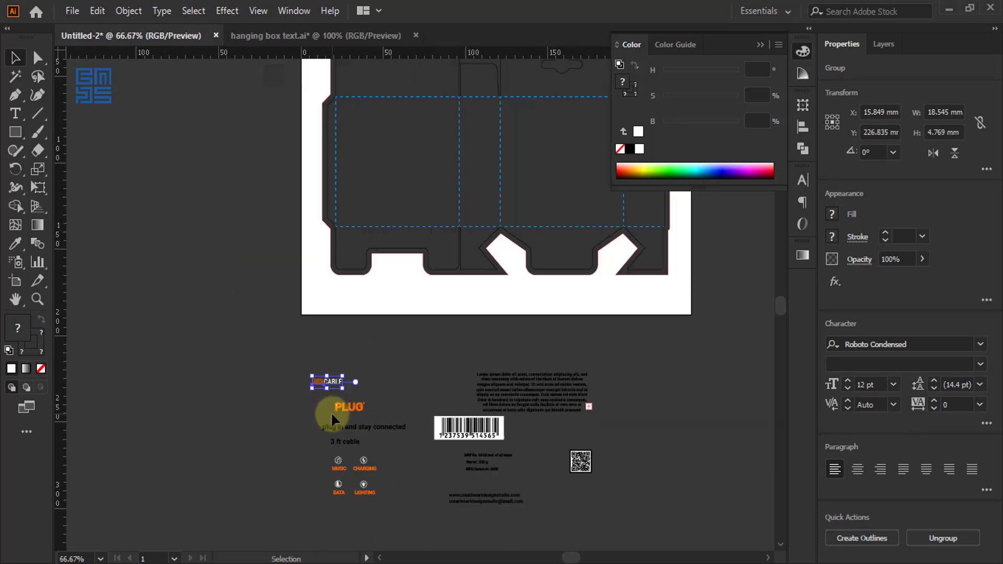
scroll(356, 414, up, 2)
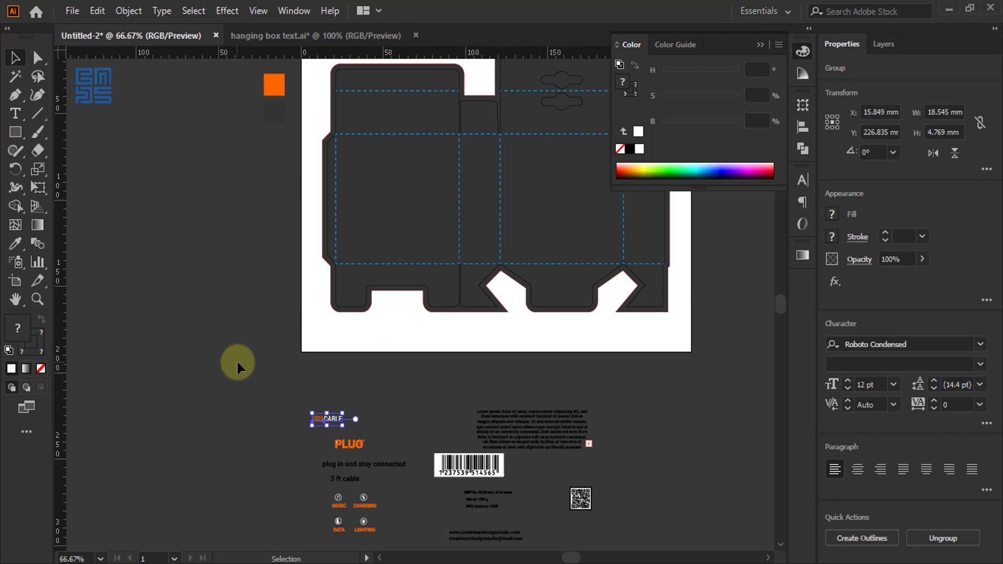
click(759, 46)
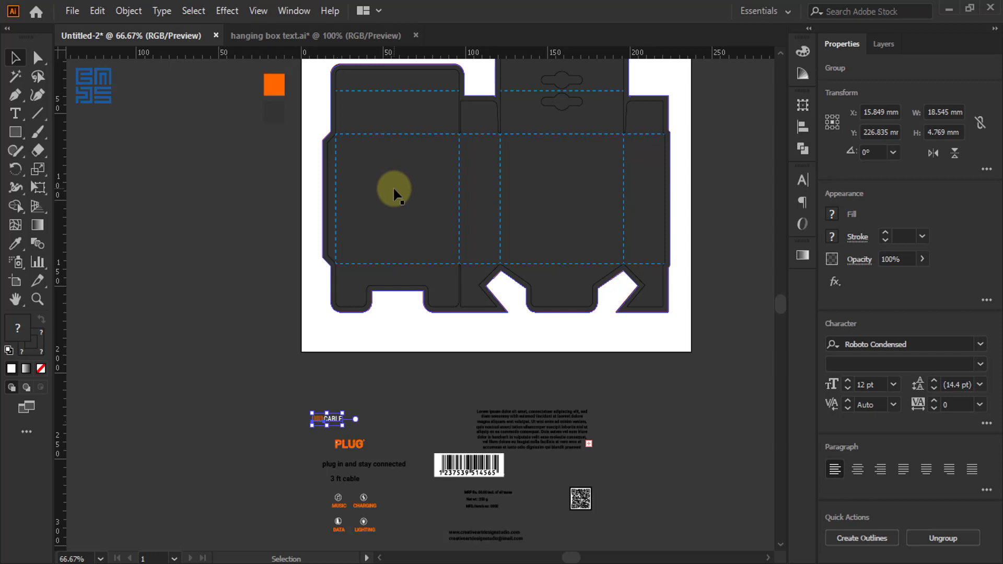
- Draw a square about 5 mm wide in the white margin left of the dieline
scroll(392, 138, up, 2)
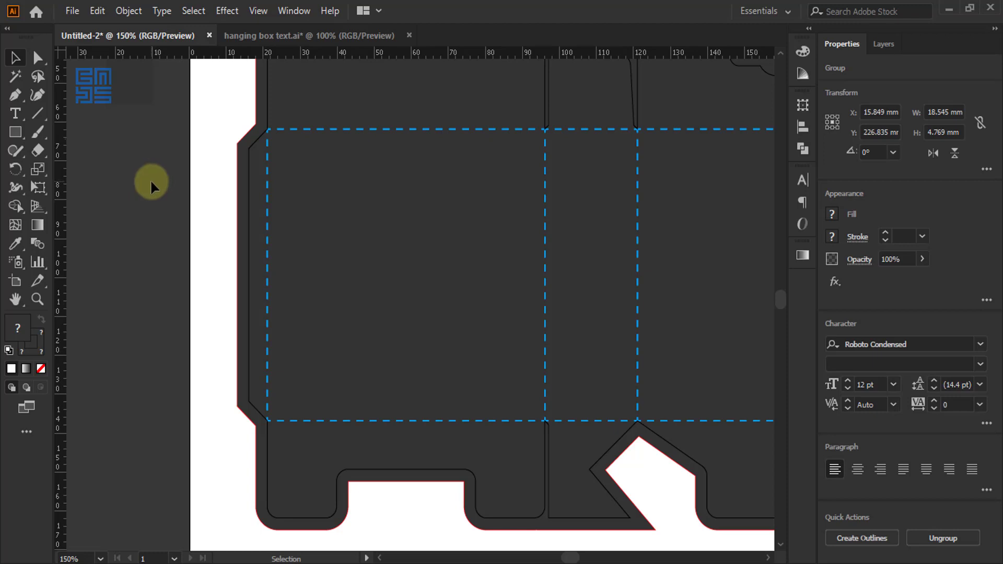
scroll(290, 129, up, 2)
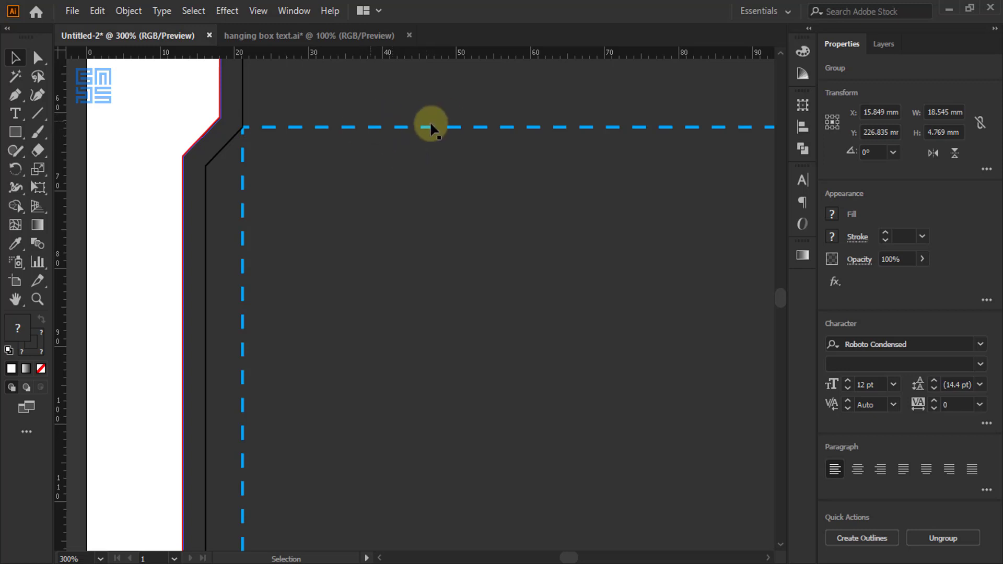
scroll(350, 125, down, 1)
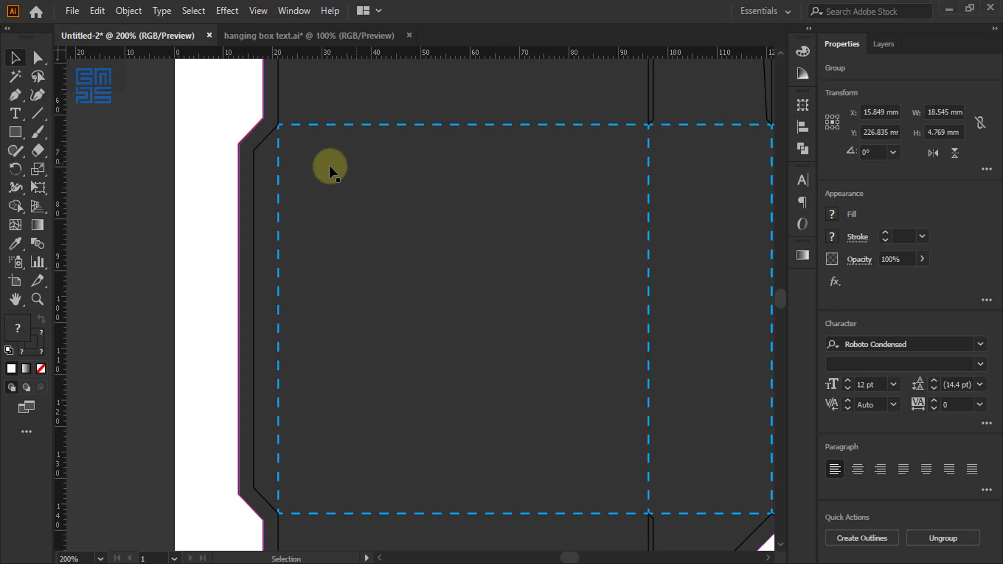
click(16, 132)
scroll(136, 143, up, 1)
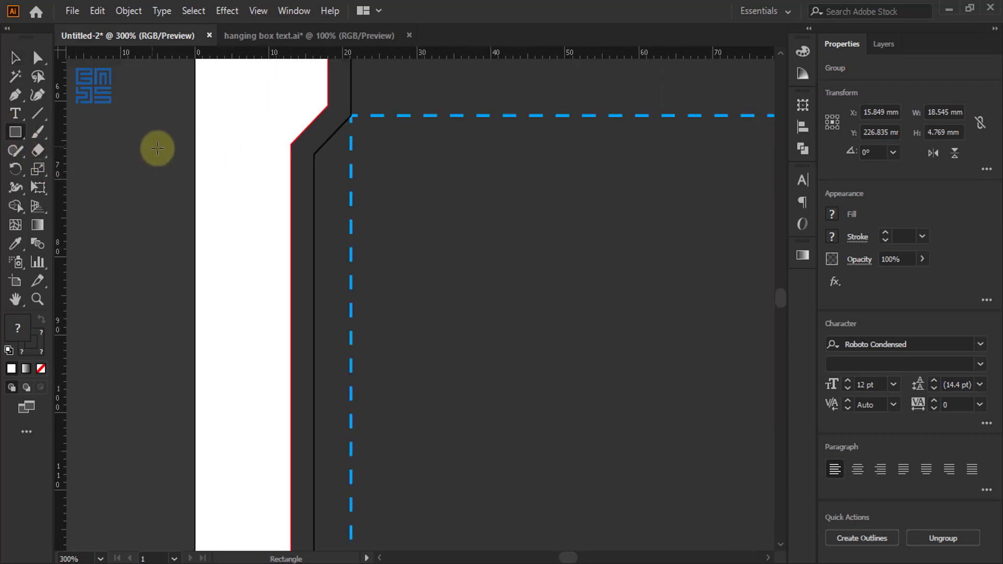
drag(199, 149, 238, 189)
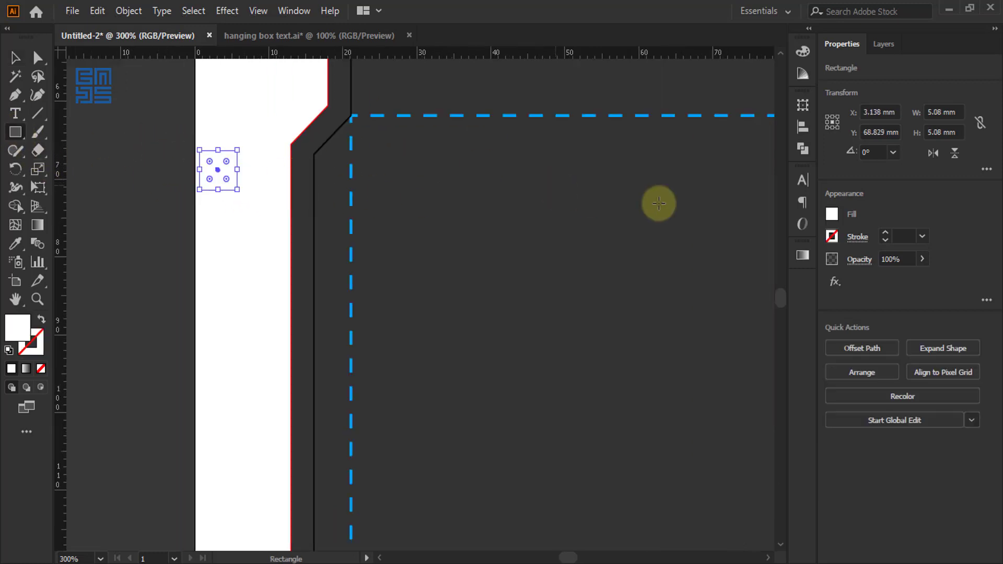
scroll(276, 226, down, 3)
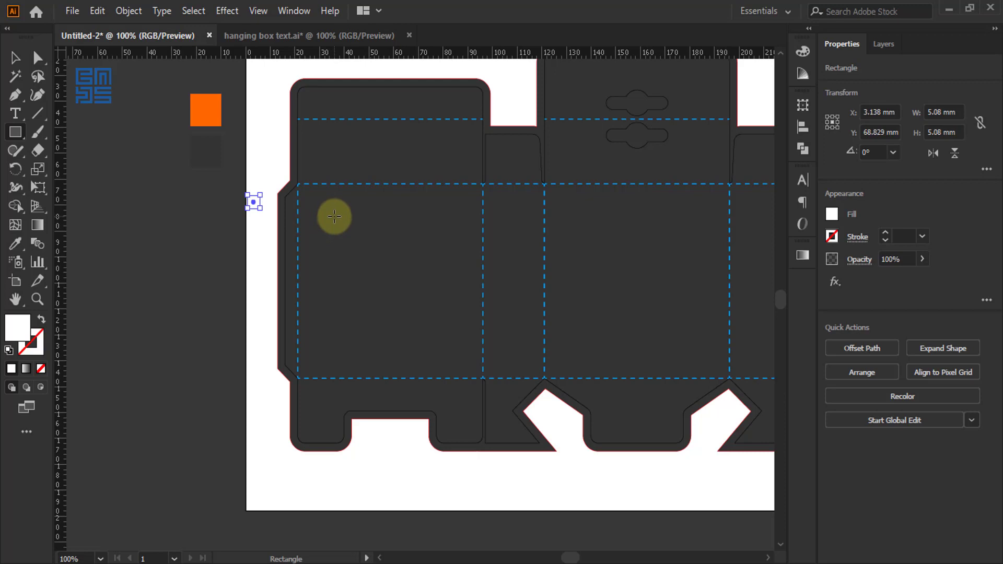
scroll(252, 202, up, 2)
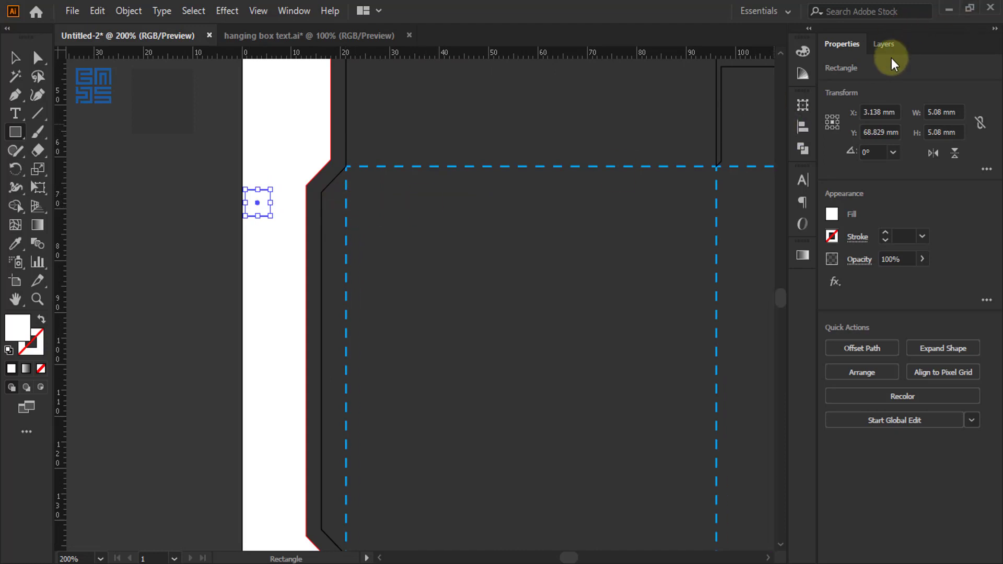
- Fill the small square with fully saturated red and set its width and height to 2 mm
click(805, 51)
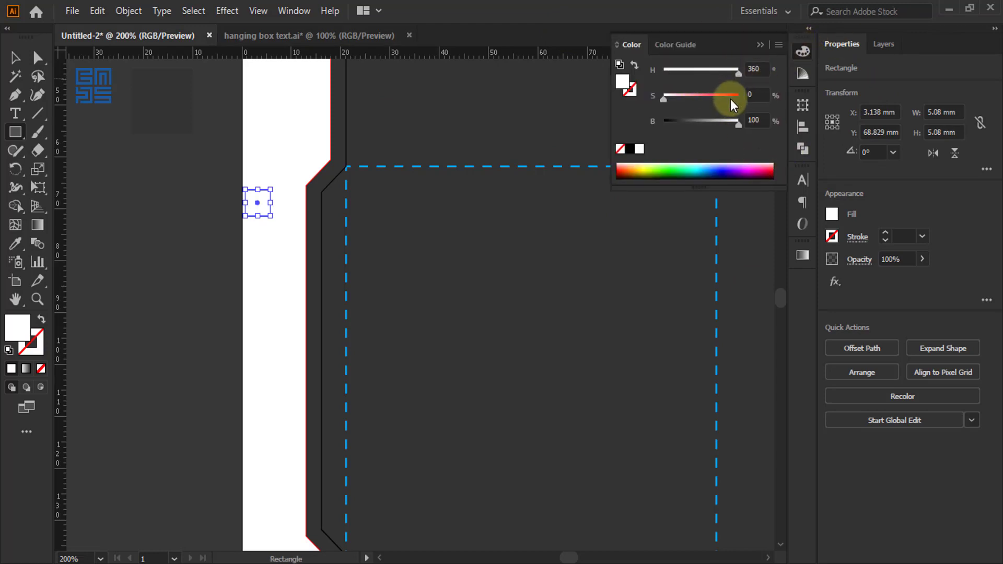
drag(730, 99, 754, 95)
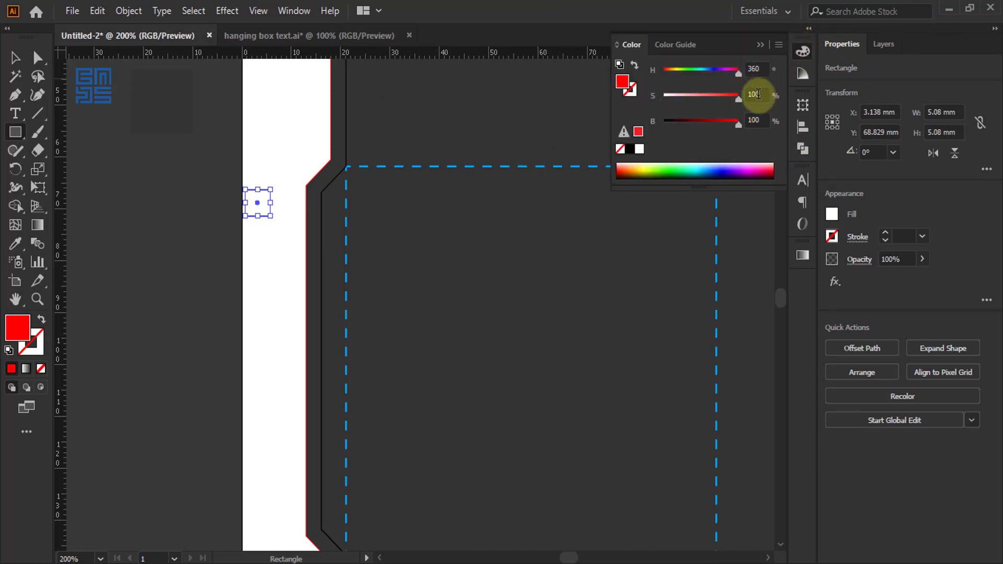
click(946, 118)
text(2mm)
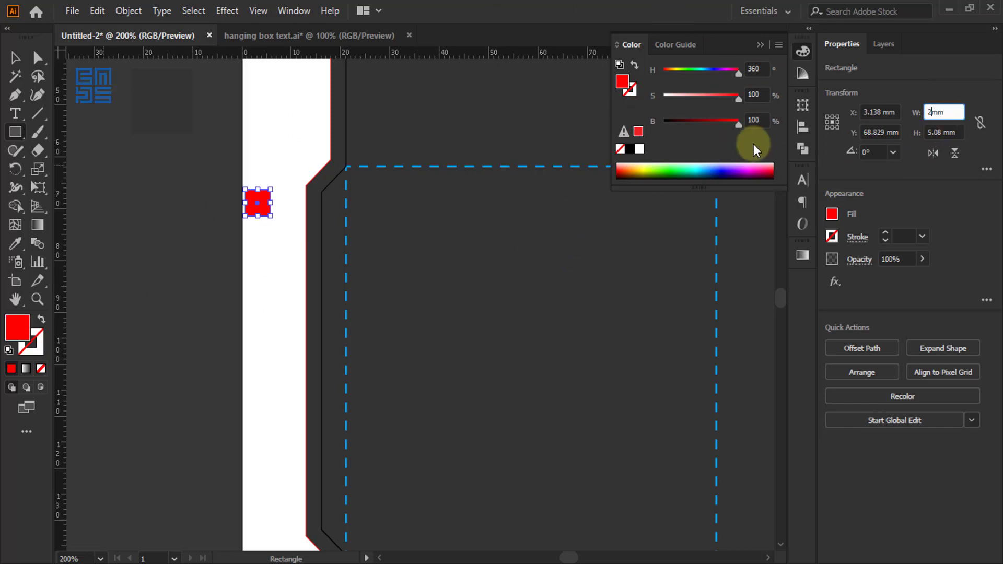
click(950, 133)
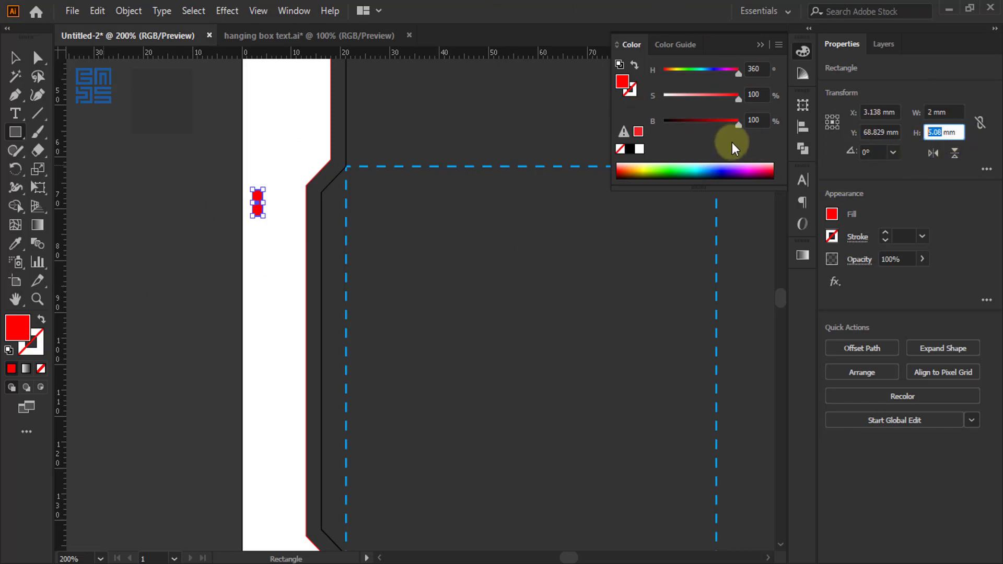
text(2)
key(Return)
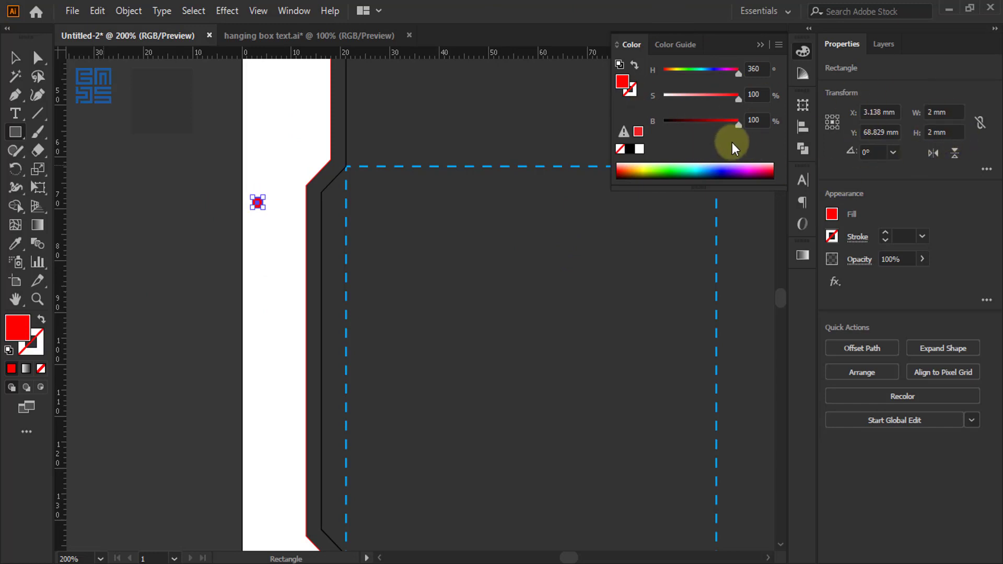
click(14, 58)
scroll(222, 250, down, 3)
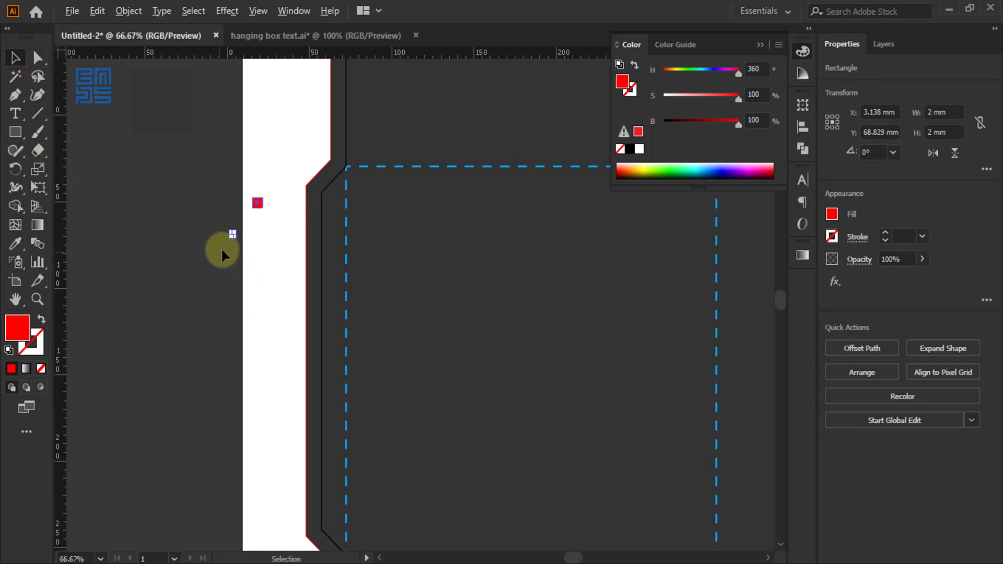
scroll(308, 251, up, 1)
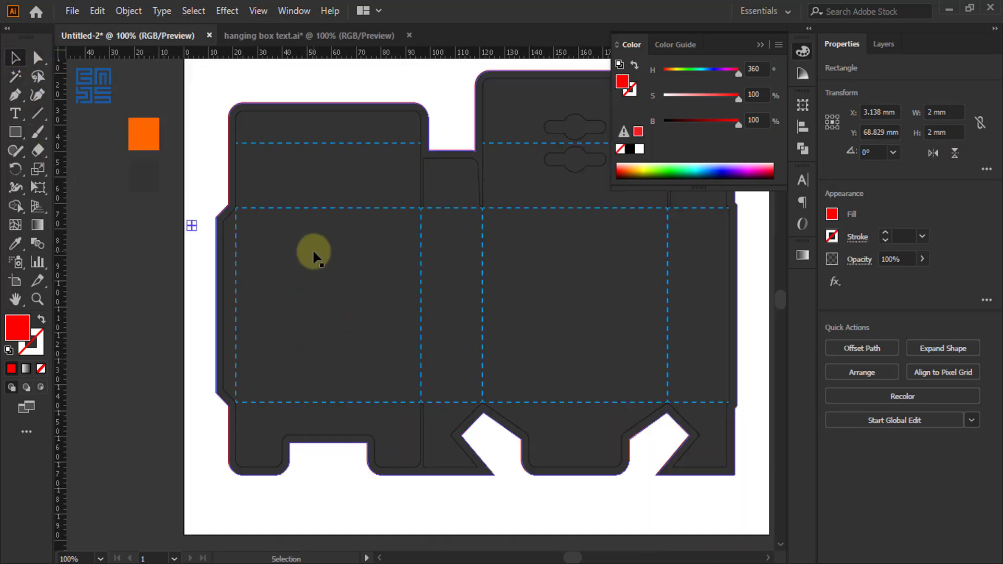
click(760, 44)
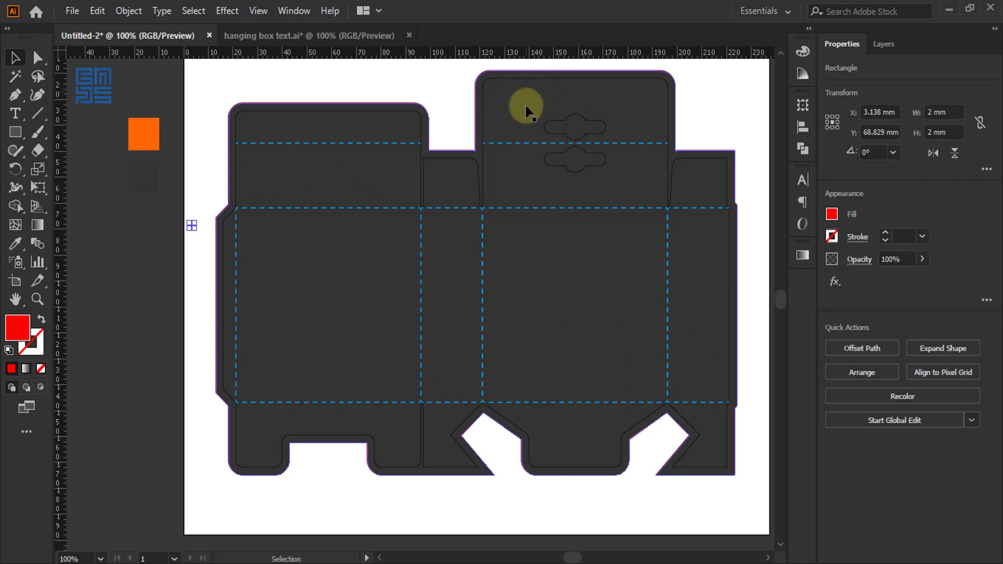
- Place the red square inside the upper-left corner of the dieline's left main panel, flush with both fold lines
click(444, 328)
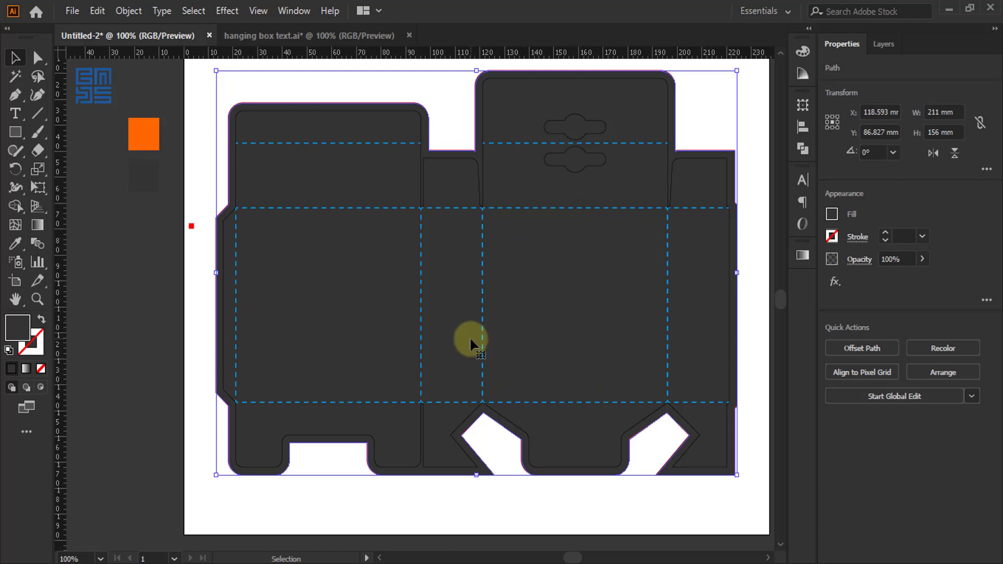
click(126, 208)
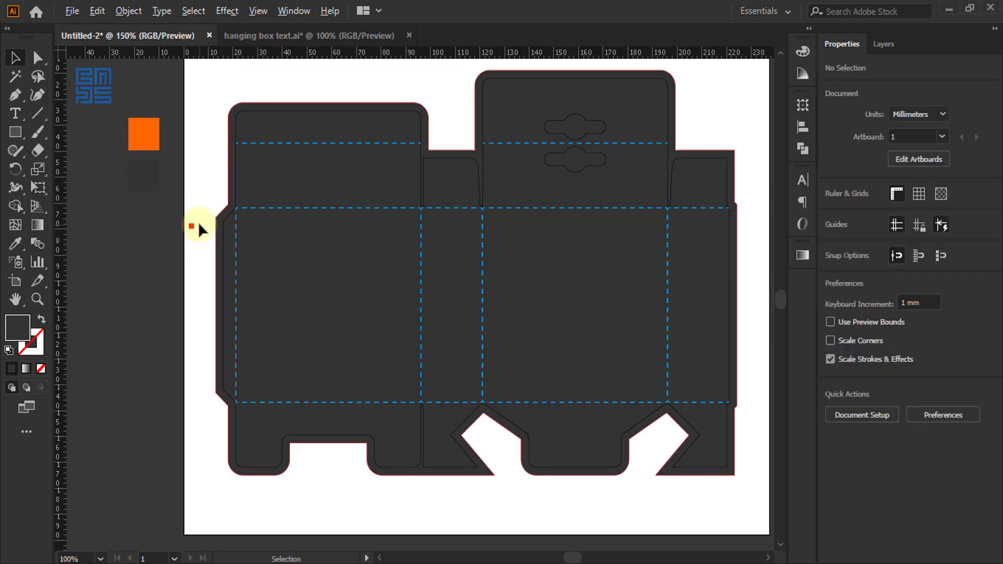
scroll(199, 222, up, 2)
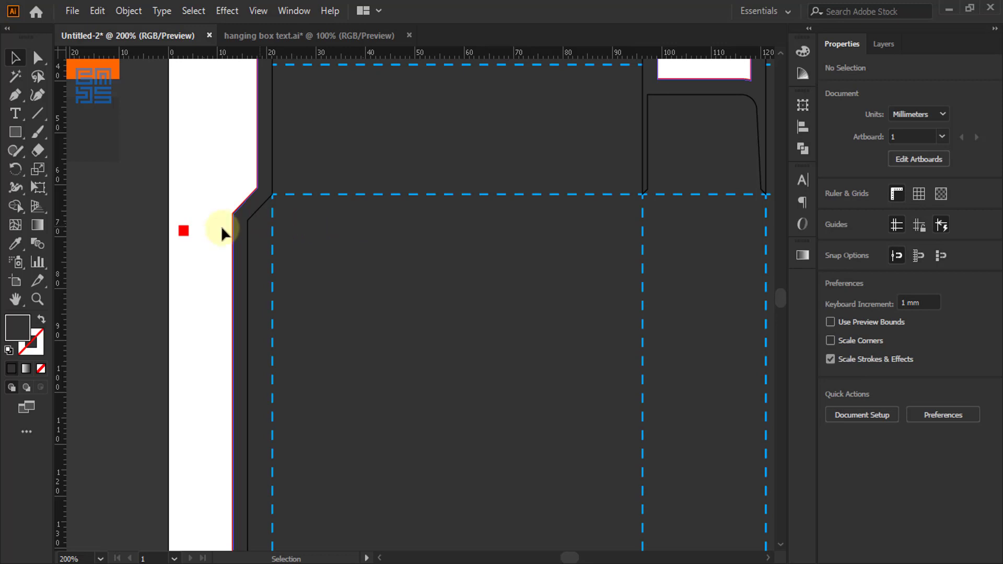
scroll(220, 217, up, 2)
drag(147, 249, 342, 161)
scroll(342, 161, up, 3)
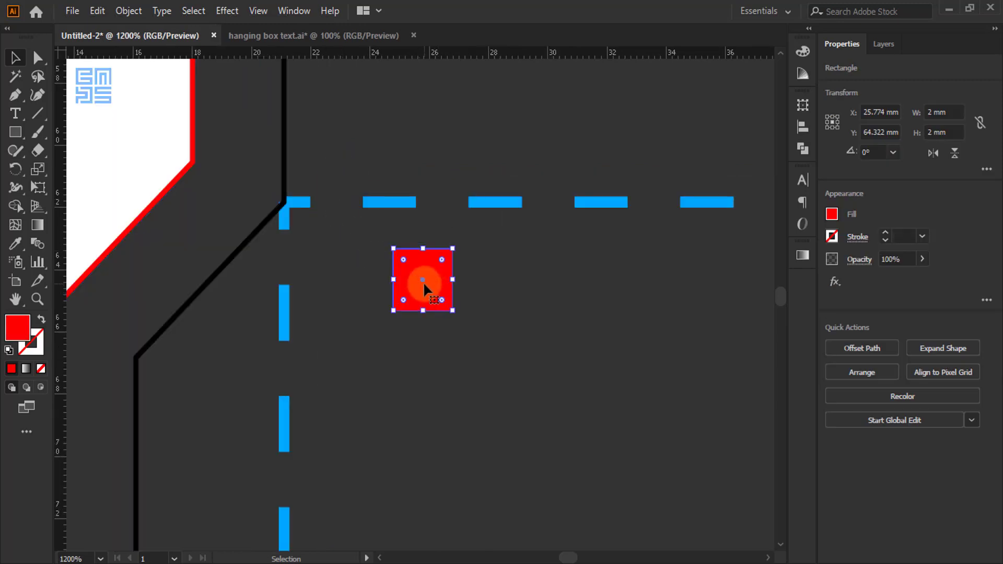
drag(423, 281, 316, 240)
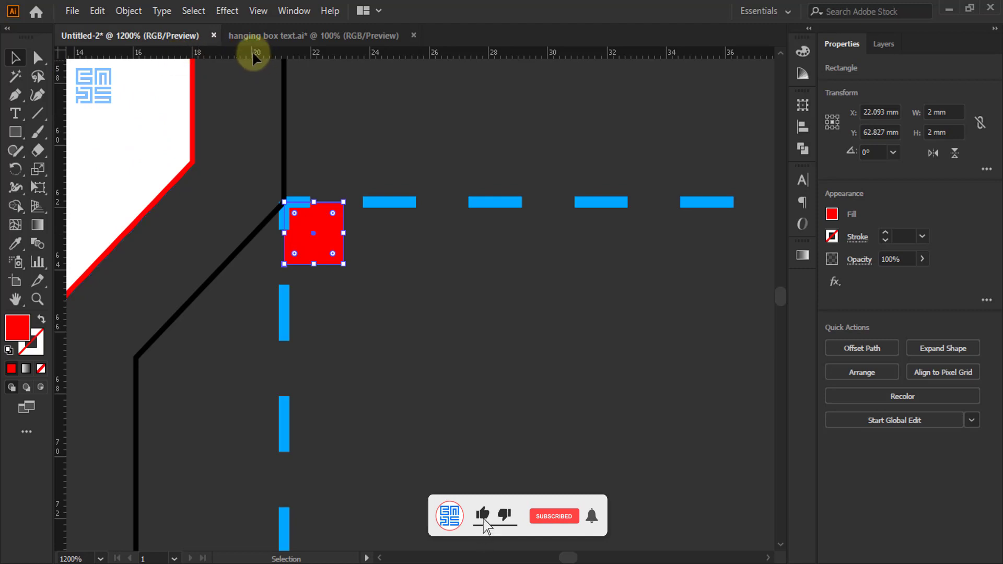
- Add a horizontal guide along the red square's lower edge and a vertical guide along its right edge
drag(281, 52, 309, 265)
drag(71, 237, 89, 210)
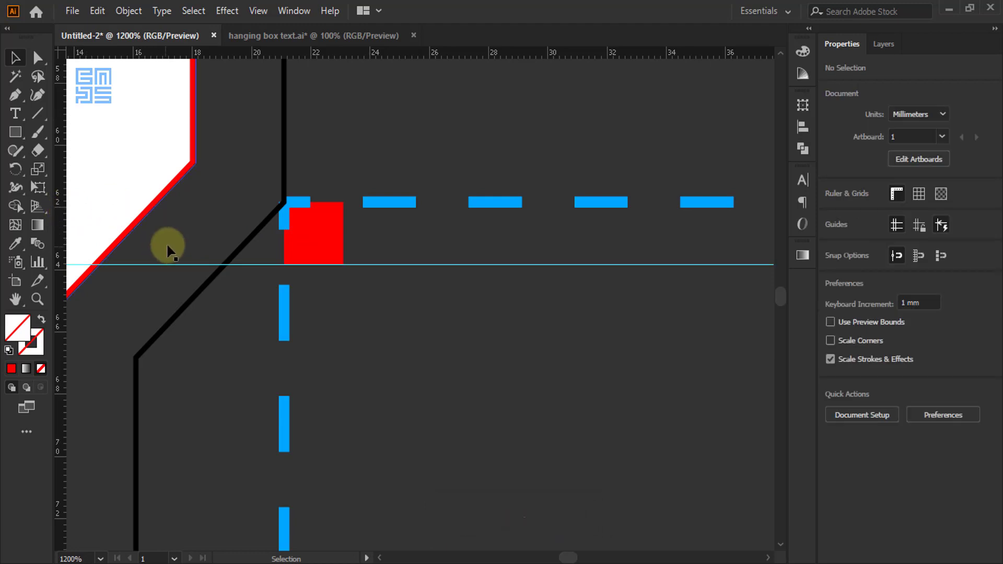
click(74, 246)
drag(333, 250, 345, 242)
scroll(212, 148, down, 3)
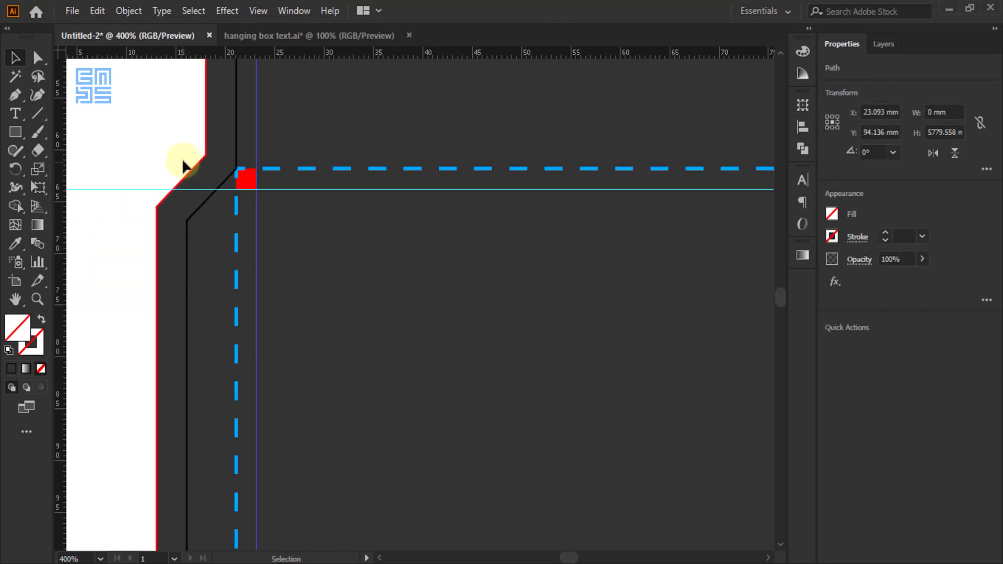
- Move the red square into the left main panel's lower-right corner and add guides along its top and left edges
scroll(172, 163, down, 2)
click(192, 197)
drag(215, 174, 448, 174)
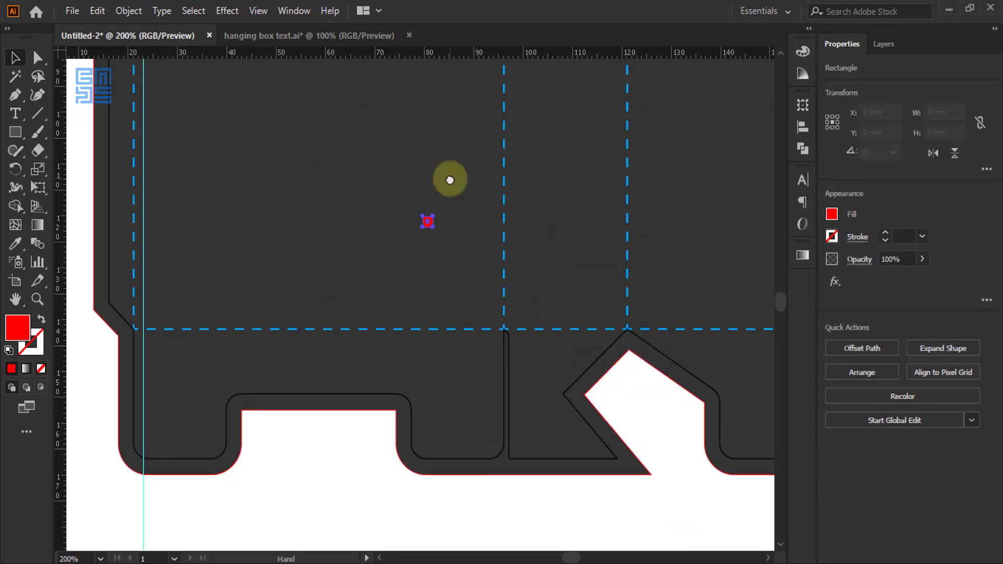
scroll(477, 291, up, 3)
drag(333, 142, 547, 450)
drag(543, 53, 522, 425)
drag(61, 430, 530, 428)
scroll(548, 480, down, 2)
- Move the red square directly above the left main panel's upper-left fold corner and add a horizontal guide along its top edge
drag(546, 462, 330, 126)
drag(330, 125, 182, 274)
click(202, 296)
scroll(166, 244, up, 3)
drag(226, 53, 217, 306)
scroll(113, 334, down, 4)
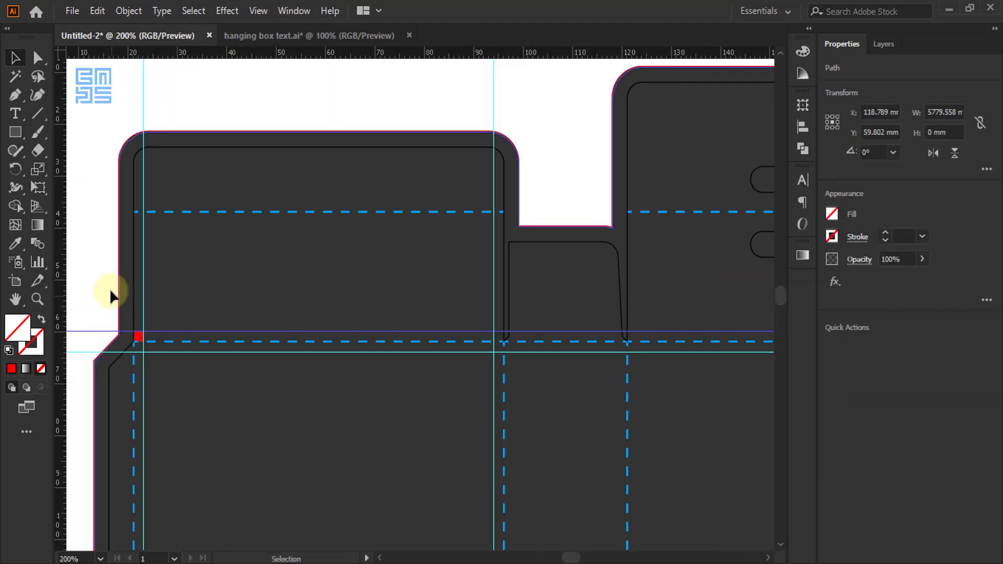
- Move the red square directly below the left top flap's dashed fold at its right edge and add a horizontal guide along the square's lower edge
drag(140, 337, 500, 219)
scroll(503, 217, up, 5)
drag(489, 280, 488, 272)
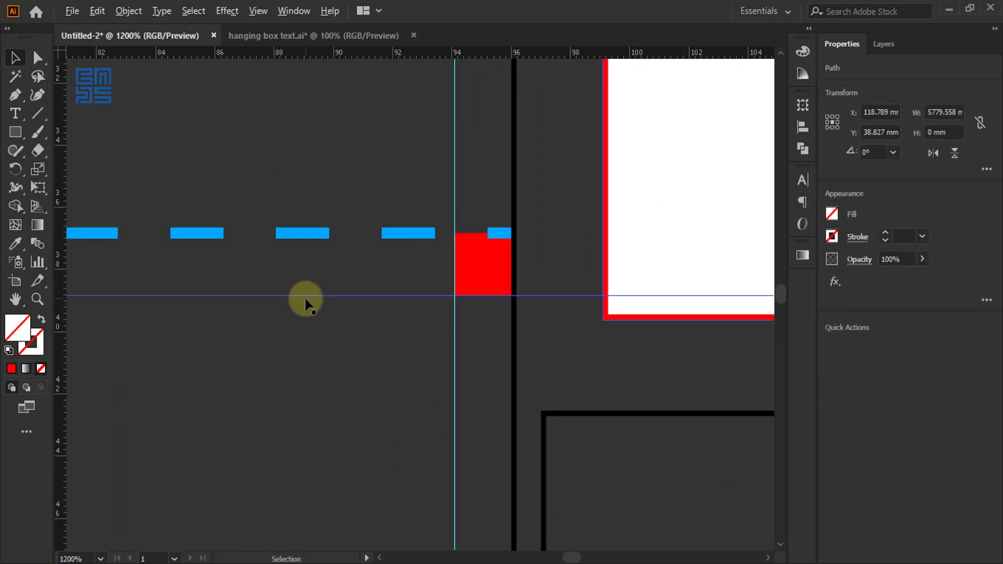
- Move the red square inside the upper-right corner of the narrow middle side panel and add a vertical guide along its left edge
scroll(334, 272, down, 5)
drag(358, 251, 500, 400)
scroll(499, 400, up, 5)
drag(412, 329, 427, 329)
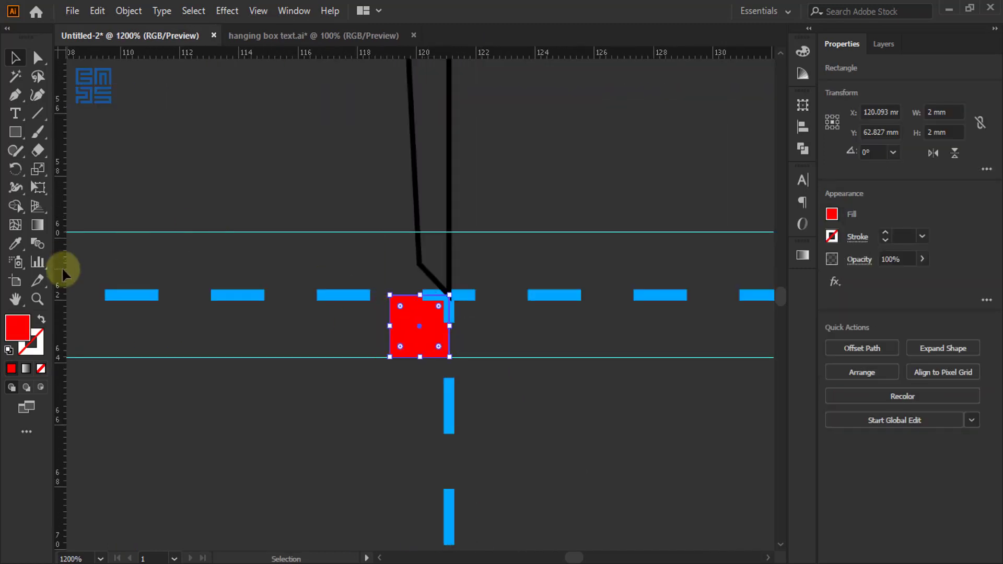
drag(62, 272, 389, 318)
- Shift the red square across the fold into the right main panel's upper-left corner and add a vertical guide along its right edge
drag(435, 329, 494, 329)
drag(62, 300, 508, 324)
scroll(344, 329, down, 3)
scroll(339, 329, down, 4)
click(488, 205)
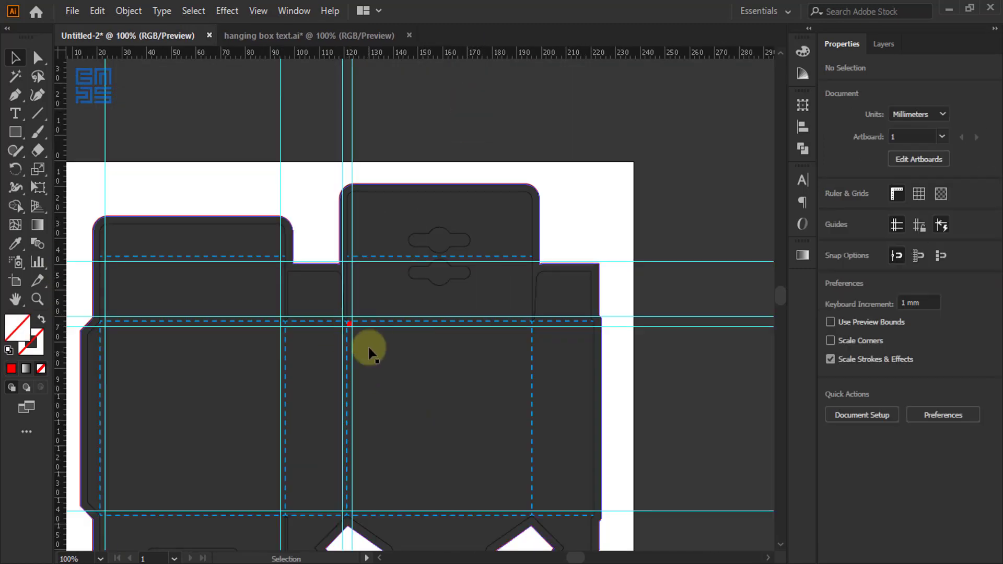
- Using the red square as spacer, add vertical guides 2 mm inside the right edges of the right main panel and the outer side panel
scroll(386, 329, up, 3)
drag(250, 324, 725, 325)
scroll(418, 324, up, 3)
mouse_move(636, 363)
mouse_down()
mouse_move(262, 372)
mouse_move(402, 358)
mouse_move(638, 358)
mouse_up()
scroll(372, 340, down, 2)
scroll(638, 361, up, 4)
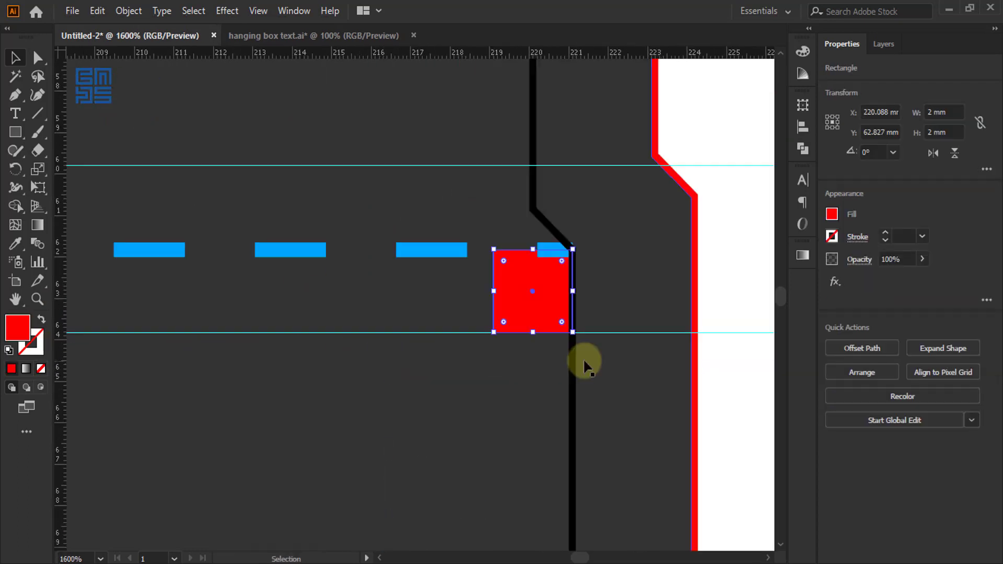
drag(62, 277, 493, 272)
- Delete the red spacer square from the outer side panel's upper-right corner
scroll(552, 320, down, 6)
scroll(567, 300, down, 2)
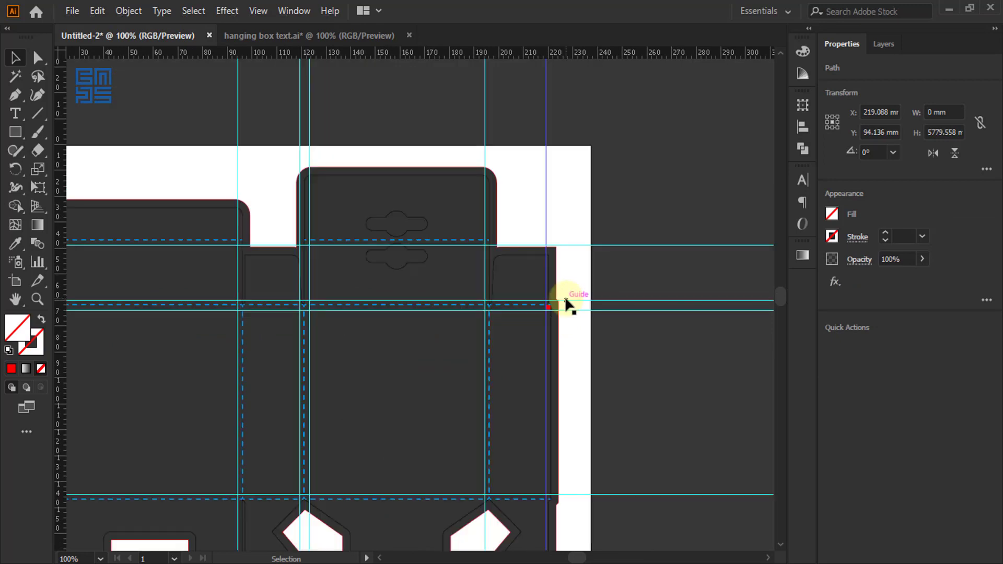
scroll(546, 318, up, 3)
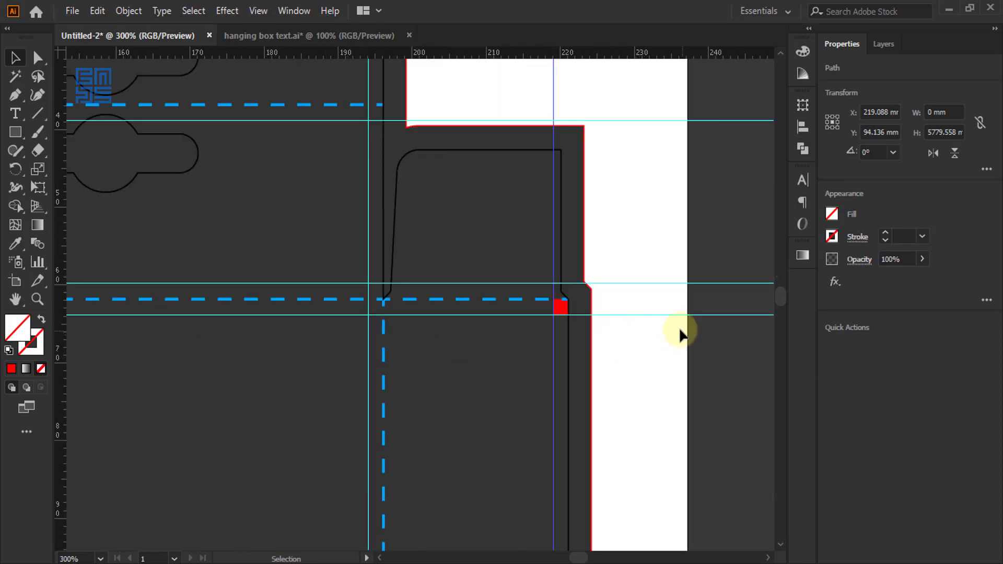
click(691, 325)
drag(561, 306, 726, 384)
key(Delete)
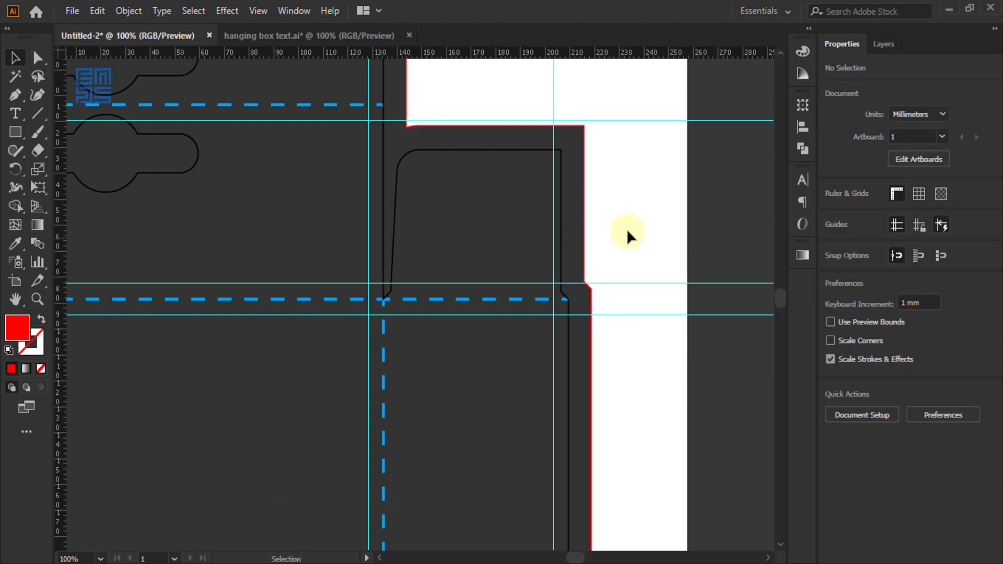
- Place the image "electrical-cable-battery-charger (2)" from the Pictures folder beside the artboard, about 55.6 mm square
scroll(628, 212, down, 3)
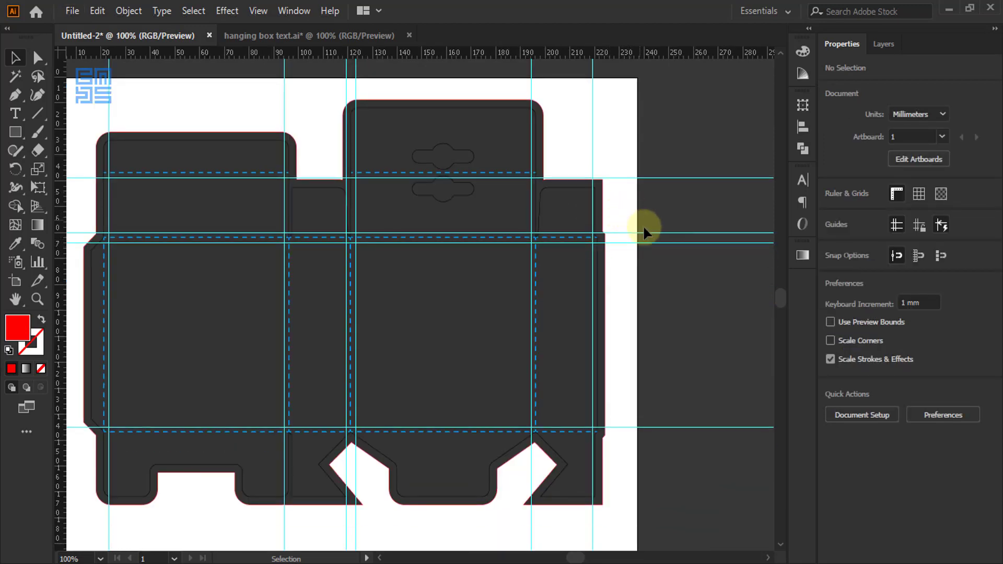
scroll(642, 226, down, 1)
scroll(486, 295, down, 2)
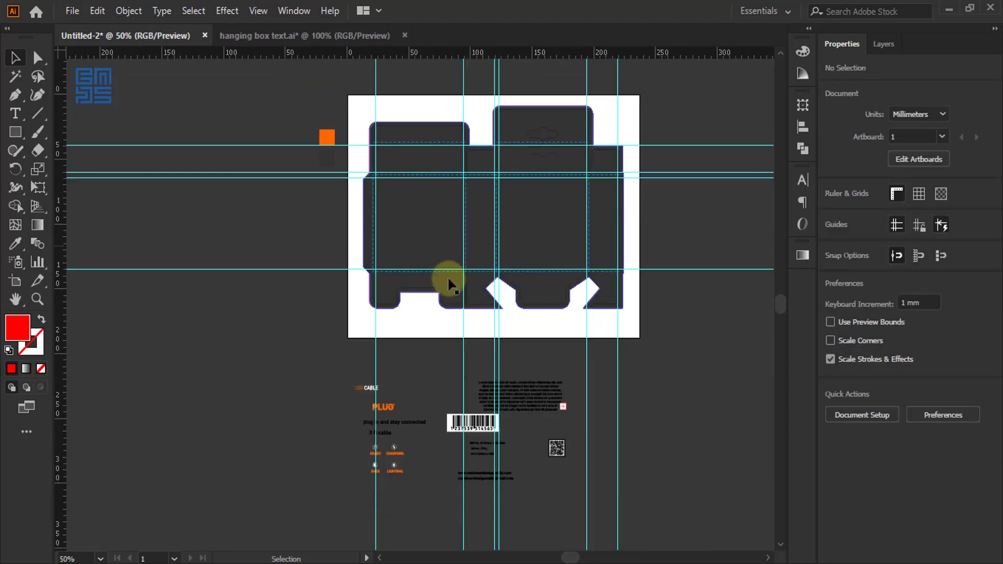
scroll(395, 415, up, 4)
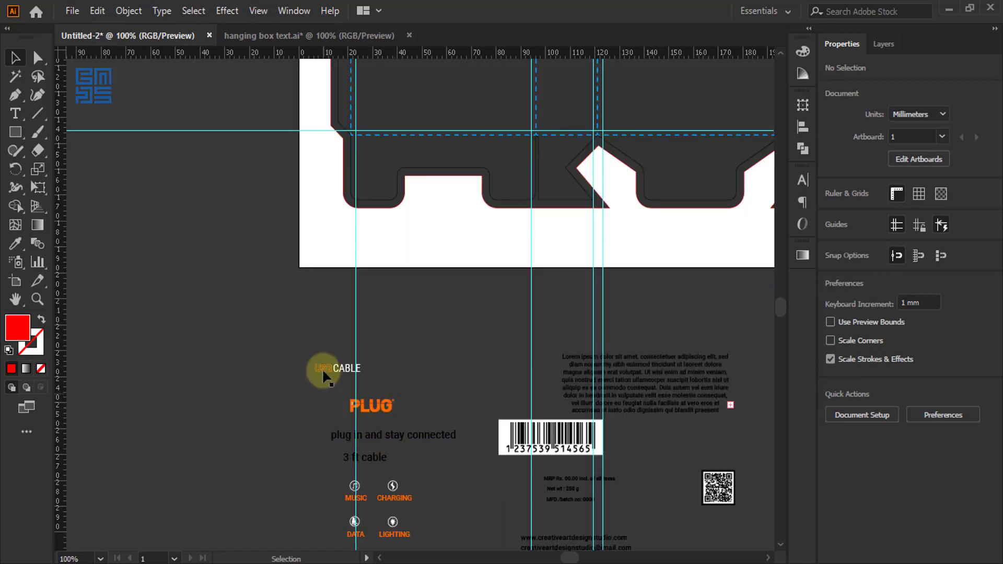
scroll(187, 337, down, 4)
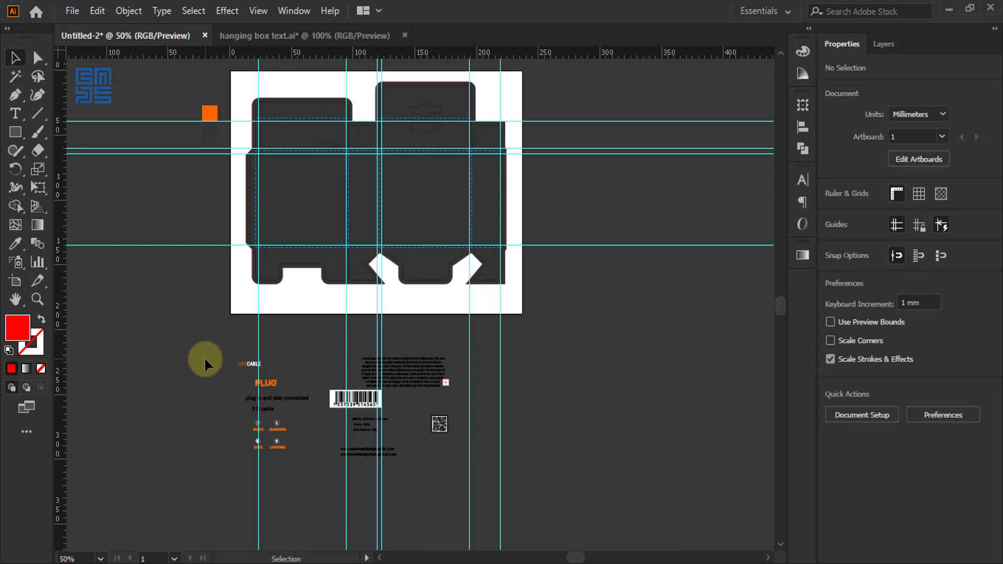
click(72, 11)
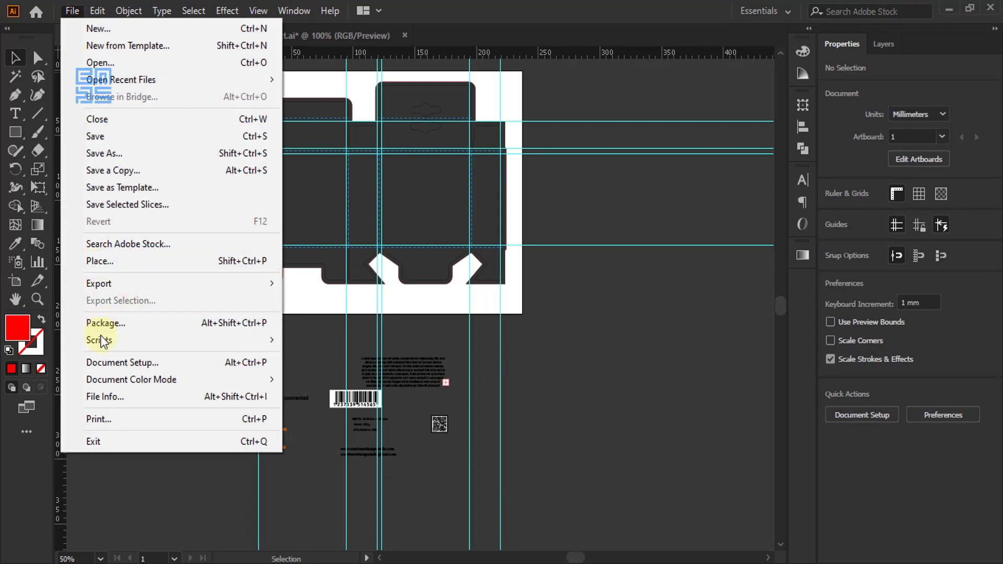
click(100, 263)
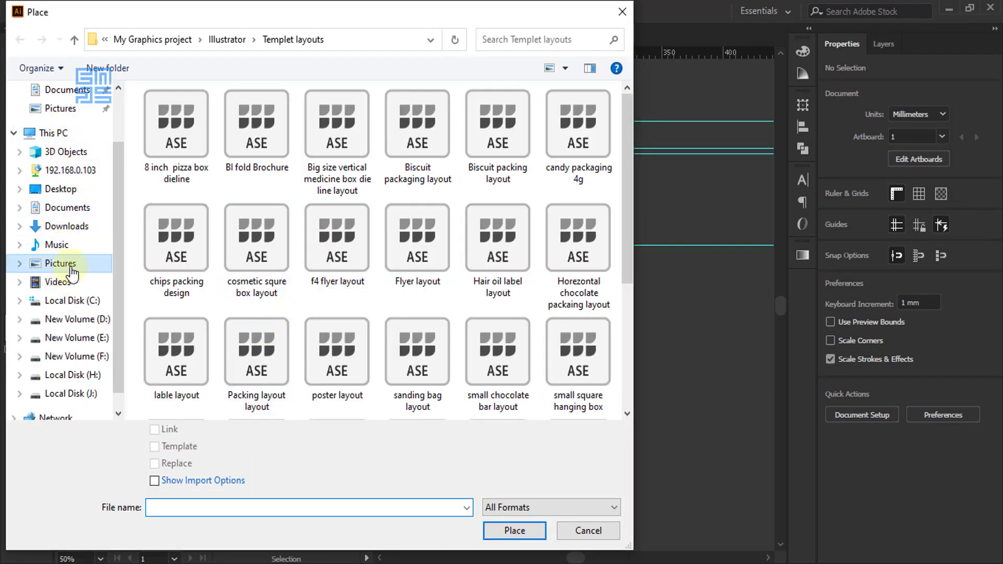
click(61, 263)
click(339, 123)
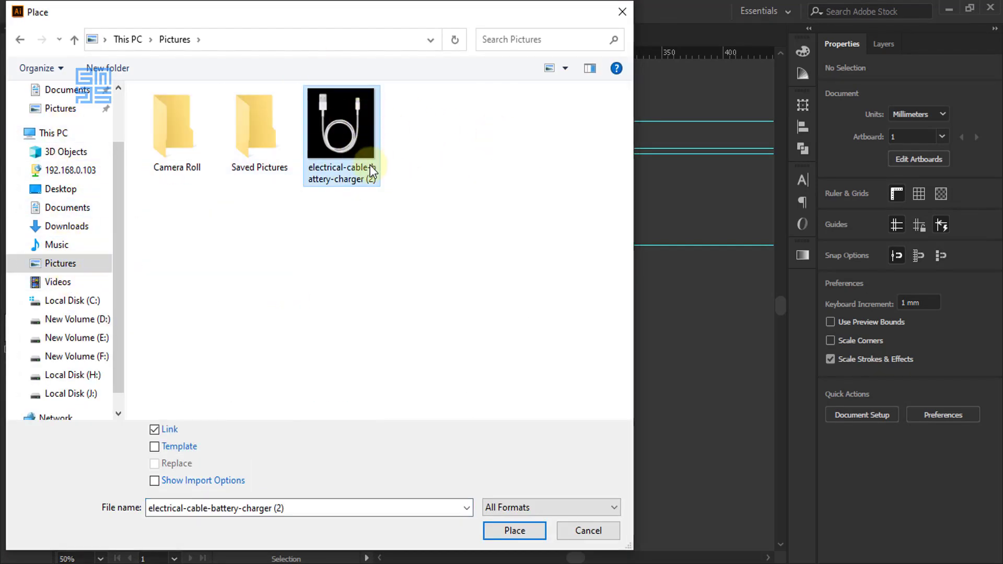
click(527, 531)
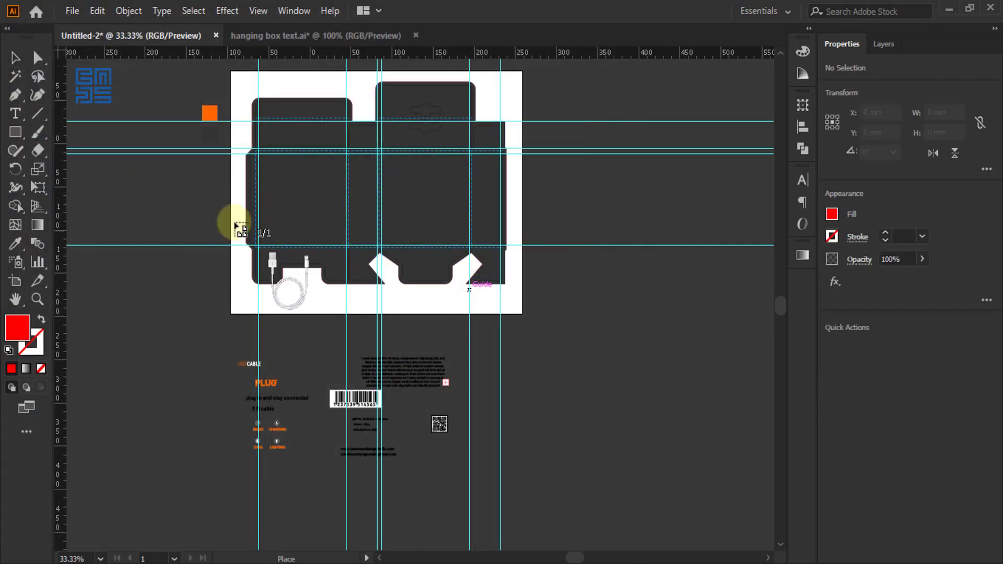
scroll(254, 222, up, 2)
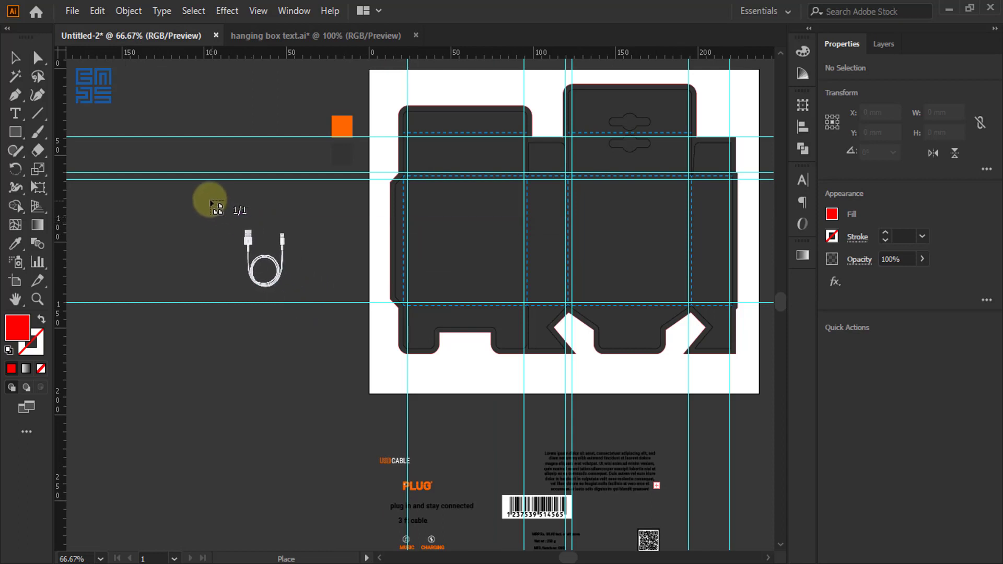
drag(209, 200, 300, 295)
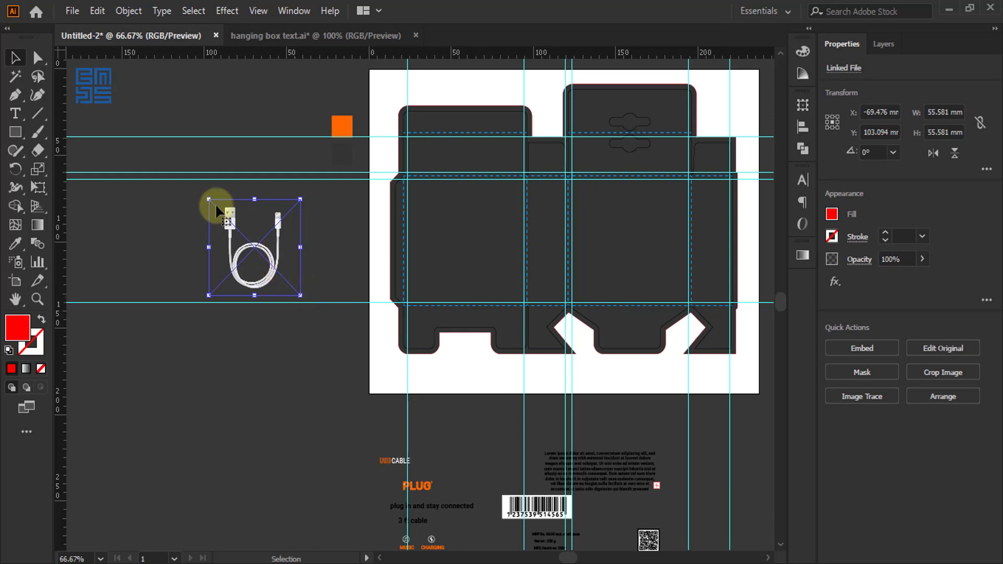
- Embed the cable image and move it onto the middle of the left main panel
scroll(224, 212, up, 2)
click(884, 347)
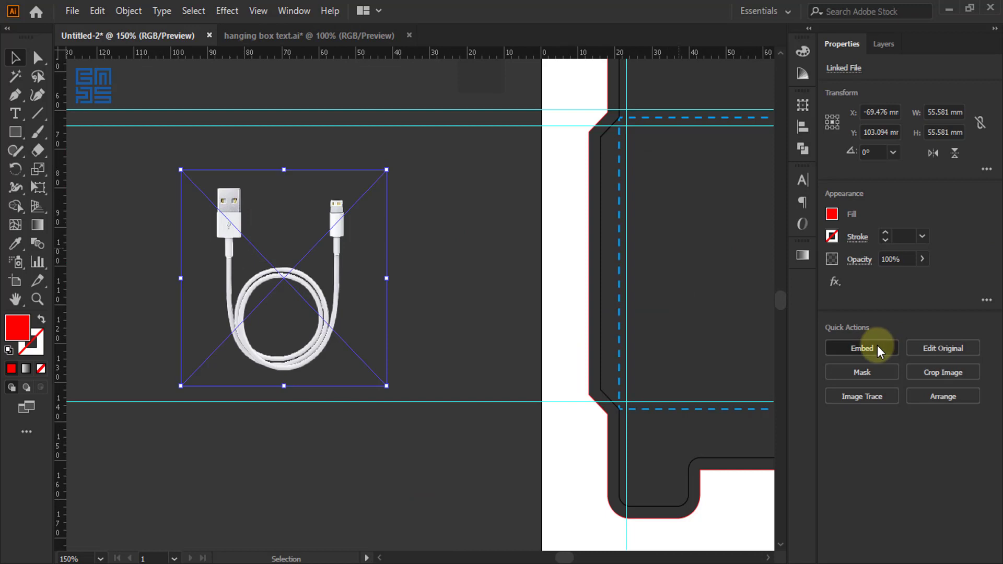
scroll(101, 294, down, 1)
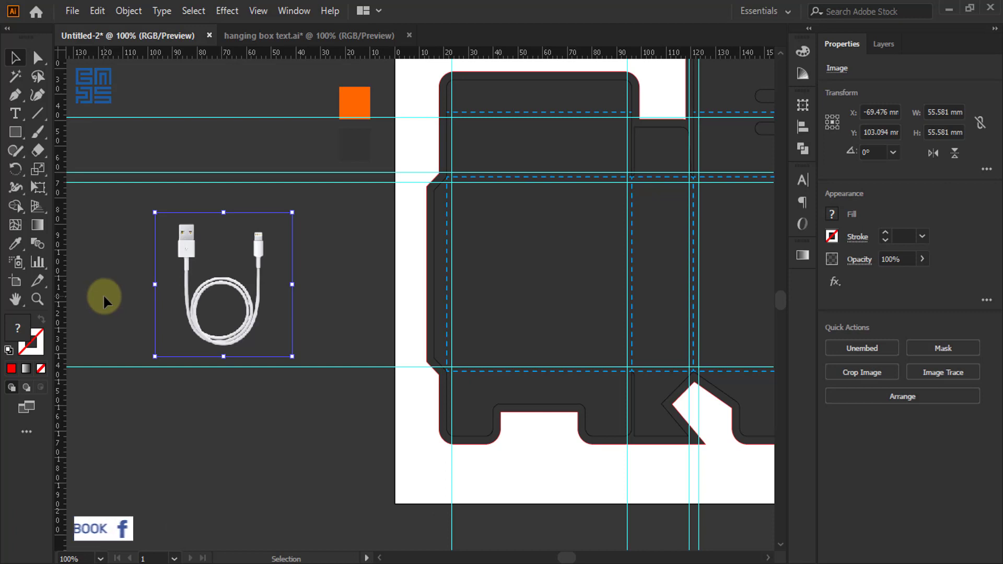
drag(256, 251, 569, 244)
click(302, 250)
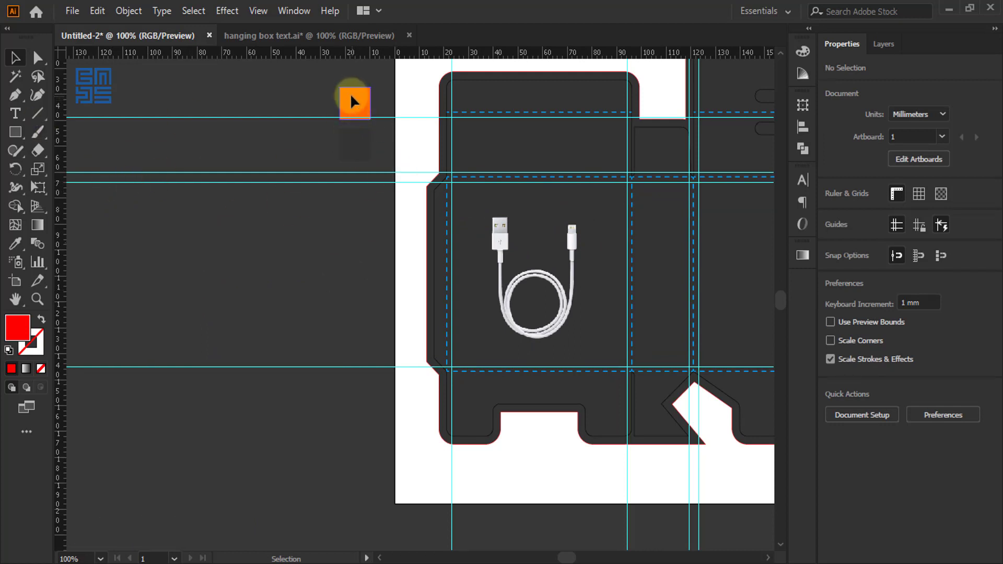
- Duplicate the orange swatch square beside the artboard and set the copy's fill hue to 360
drag(353, 102, 286, 248)
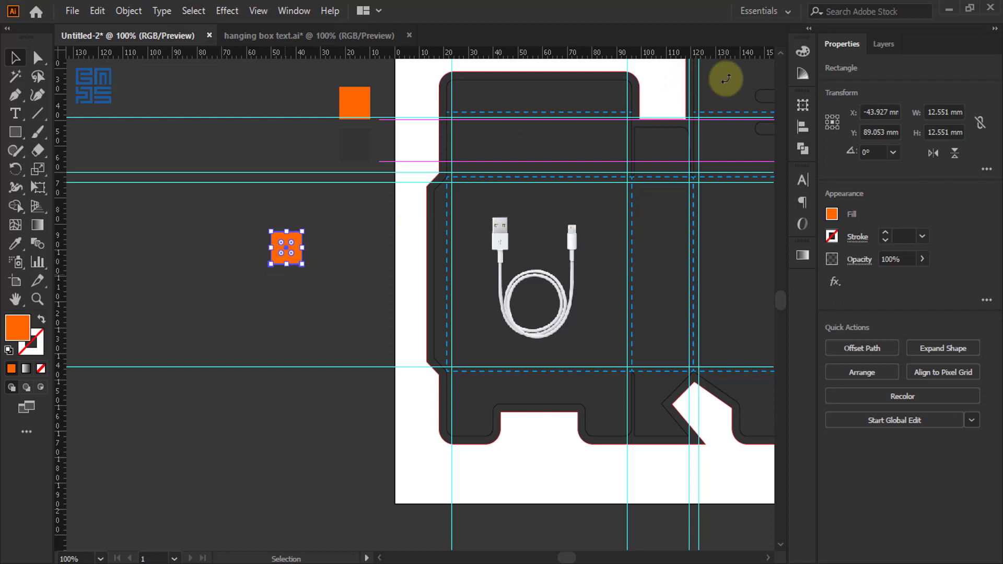
click(801, 51)
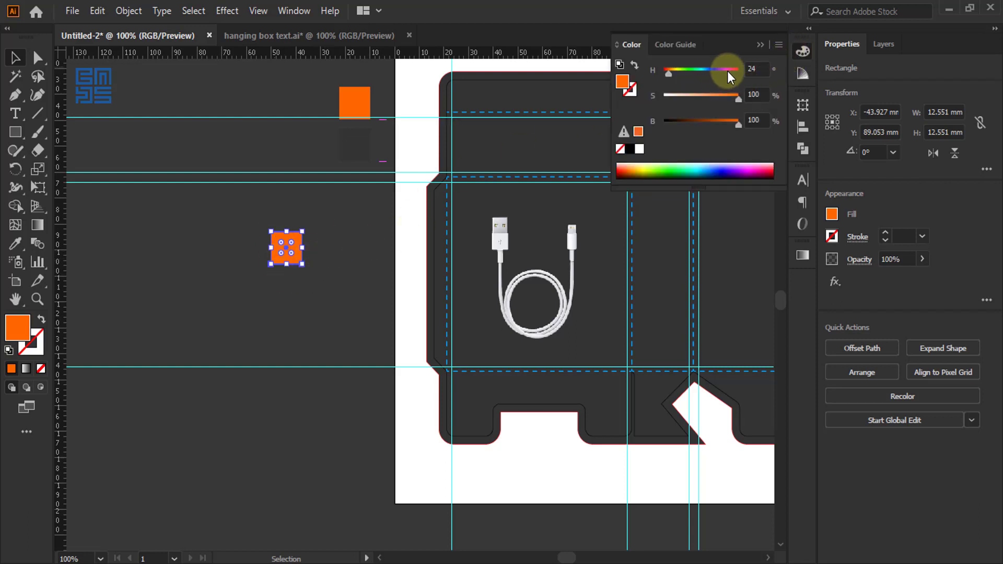
drag(727, 71, 740, 71)
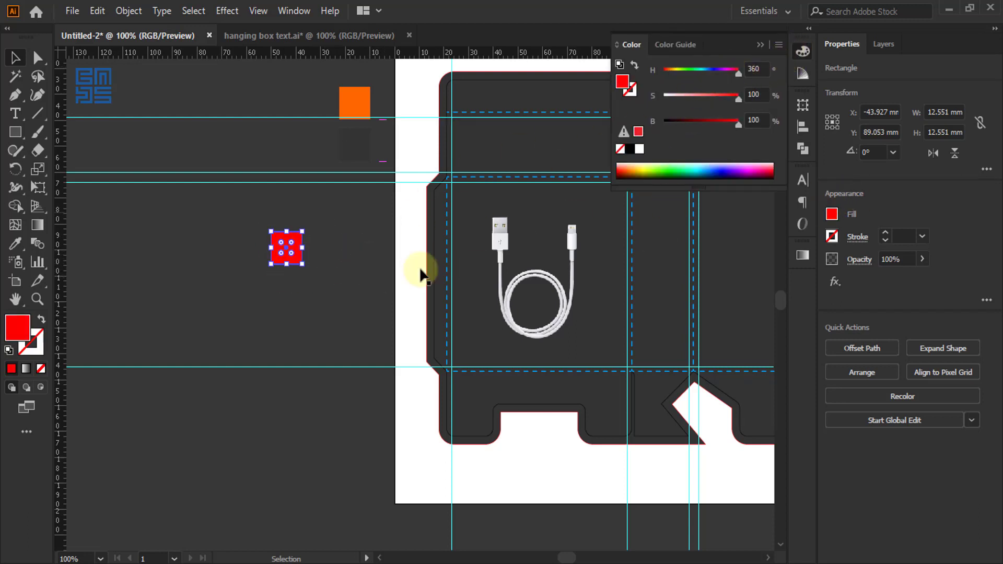
- Enlarge the red copy to about 57 × 46 mm and align its upper-left corner with the left main panel's fold corner
drag(311, 269, 411, 352)
drag(347, 307, 523, 243)
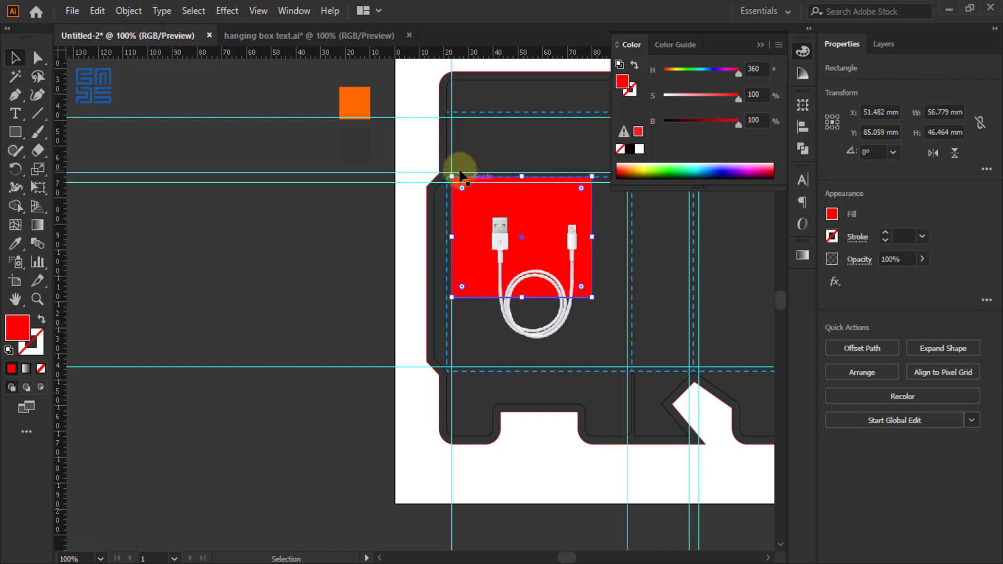
scroll(460, 190, up, 3)
drag(461, 209, 445, 208)
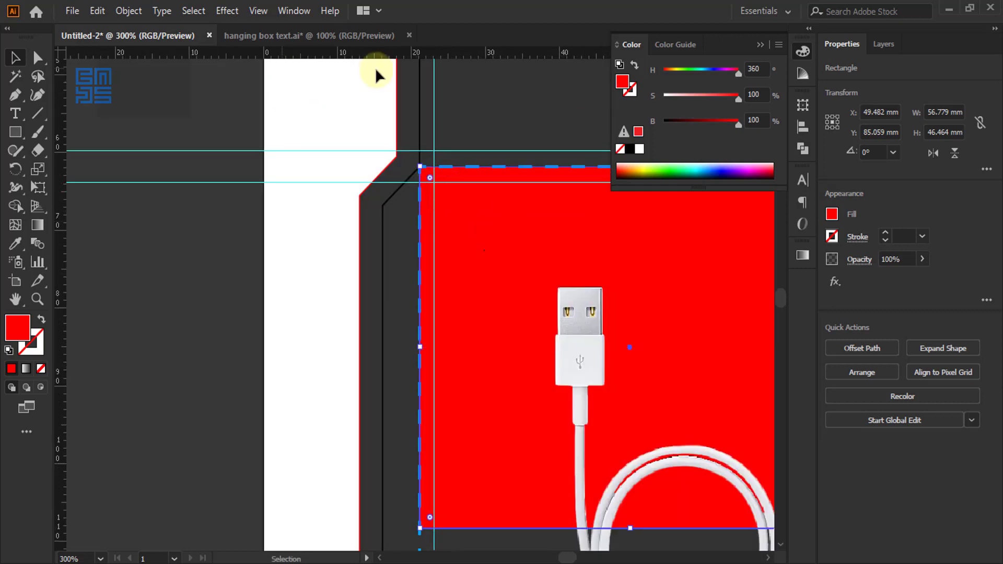
- Lock the guides
click(259, 12)
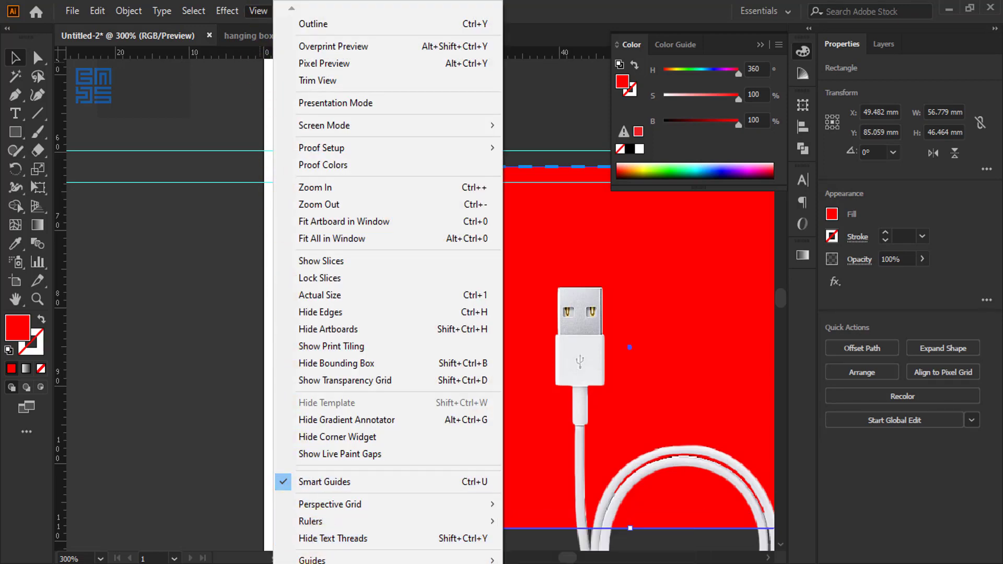
mouse_move(317, 563)
mouse_move(321, 469)
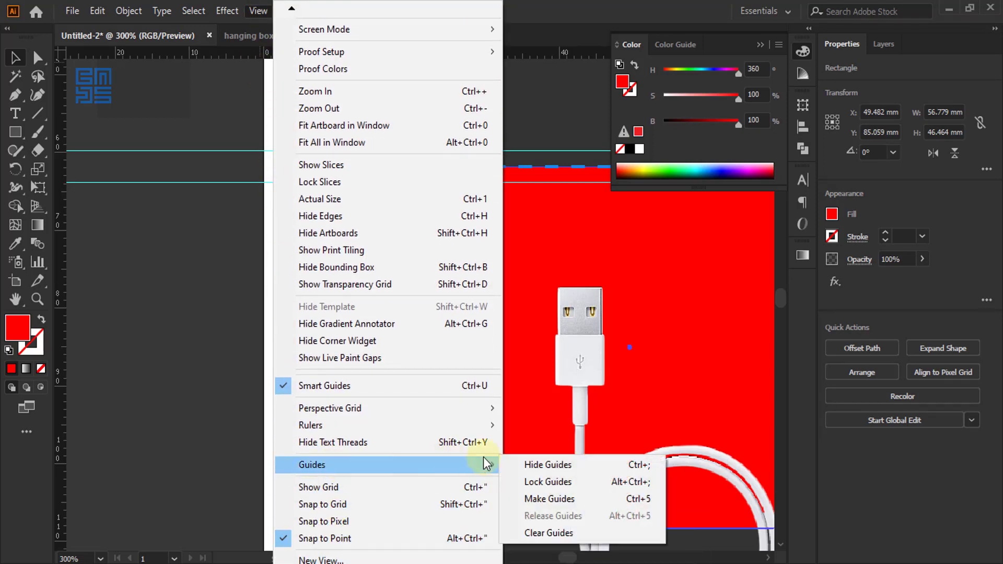
click(548, 481)
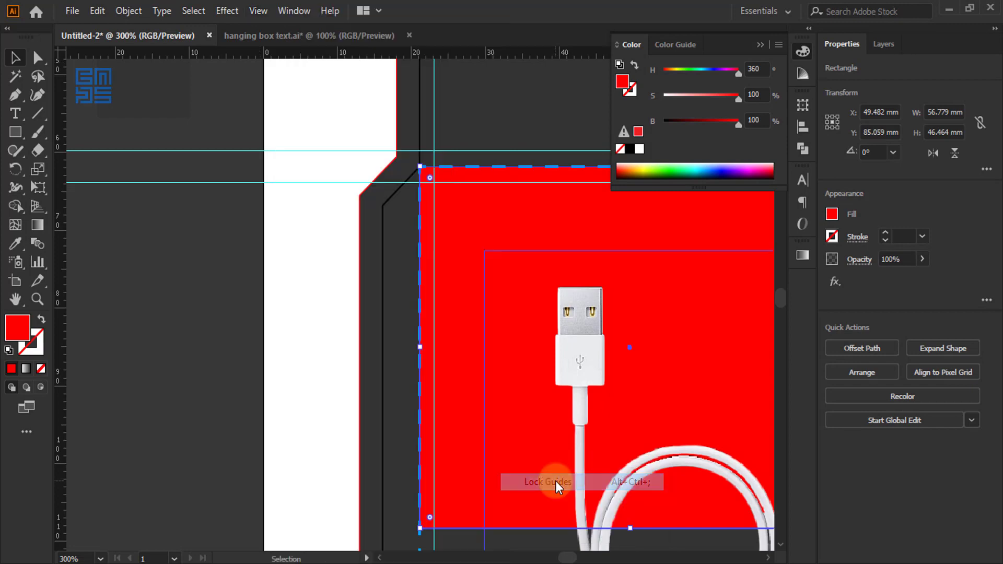
click(498, 221)
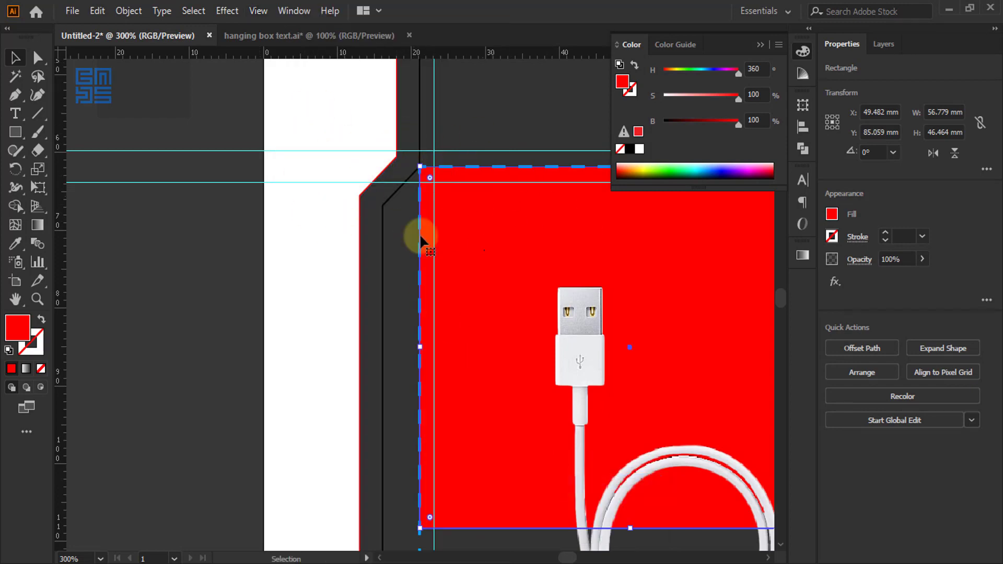
- Stretch the red rectangle to 75 × 75 mm so it fills the left main panel up to its right and lower fold lines
scroll(251, 142, down, 3)
scroll(465, 219, up, 1)
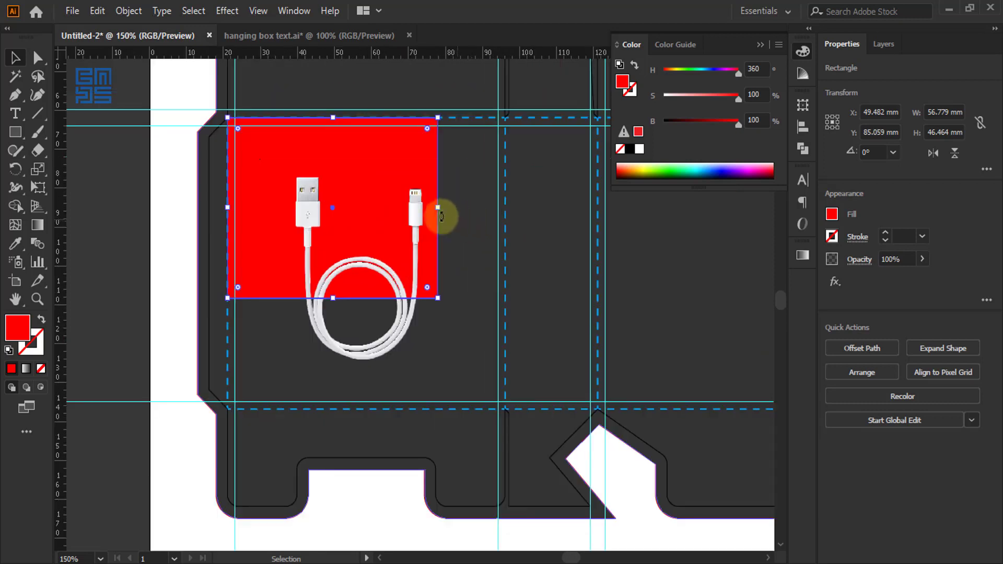
drag(437, 208, 505, 204)
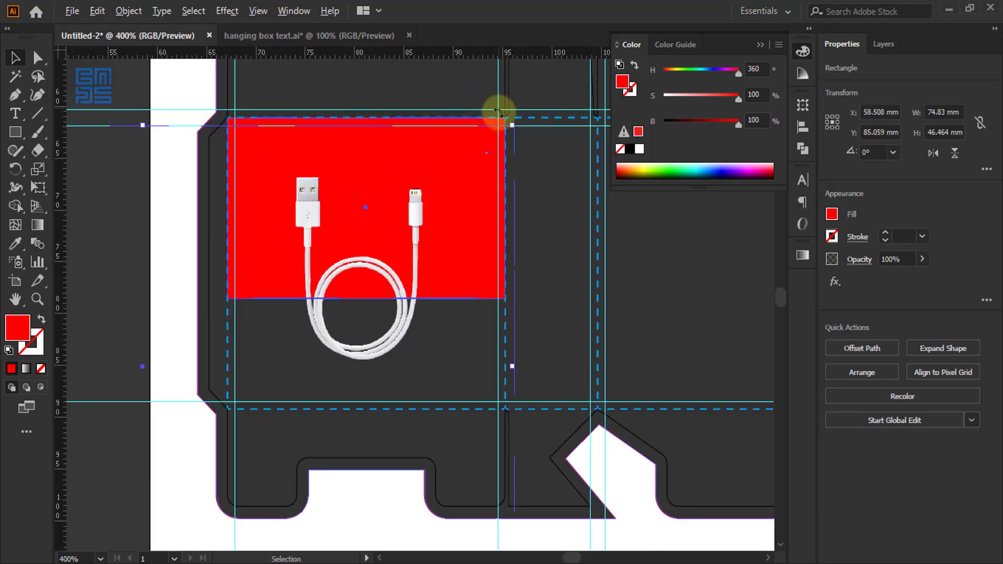
scroll(498, 111, up, 3)
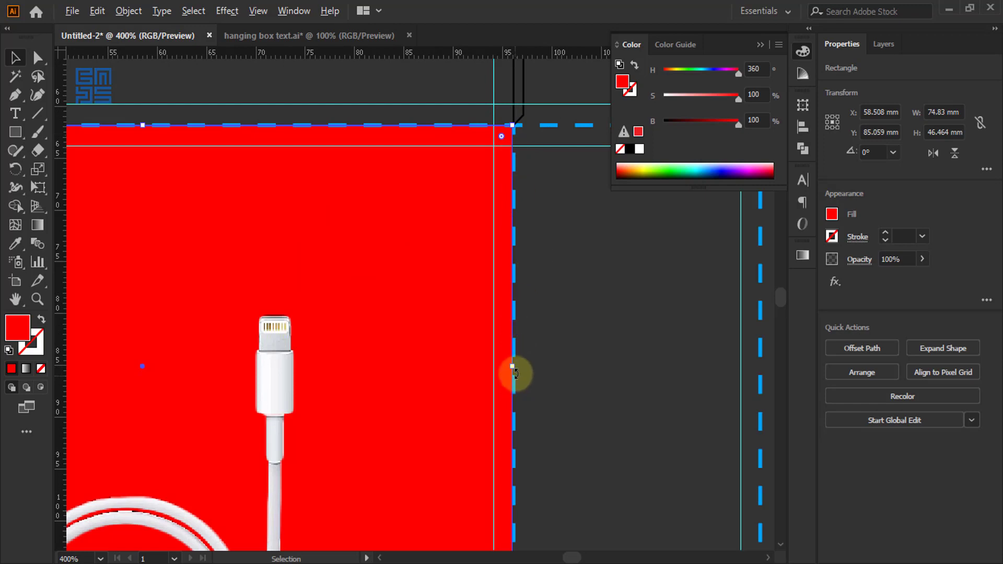
scroll(516, 377, up, 3)
drag(502, 370, 508, 366)
scroll(544, 224, down, 2)
scroll(541, 156, down, 3)
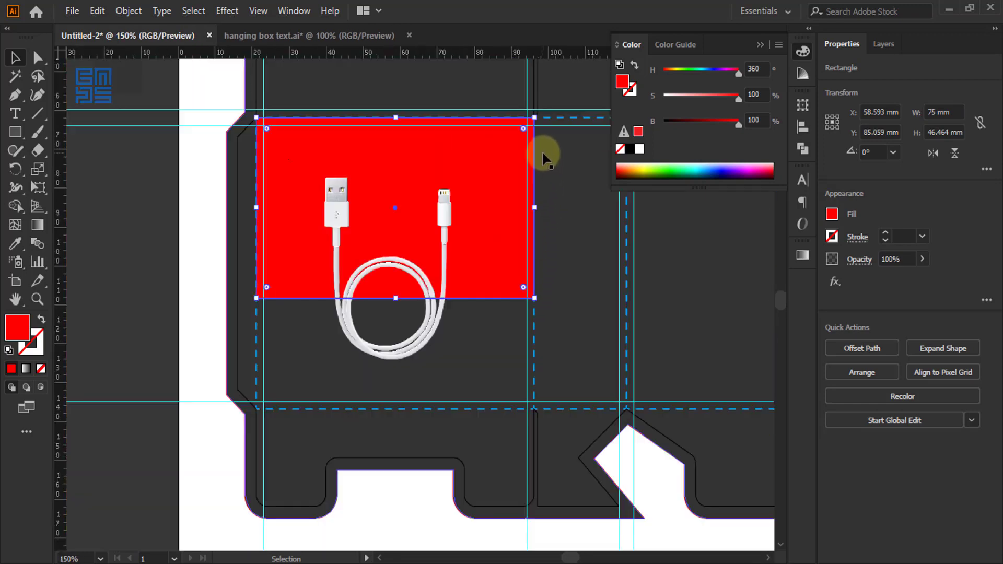
scroll(389, 431, up, 2)
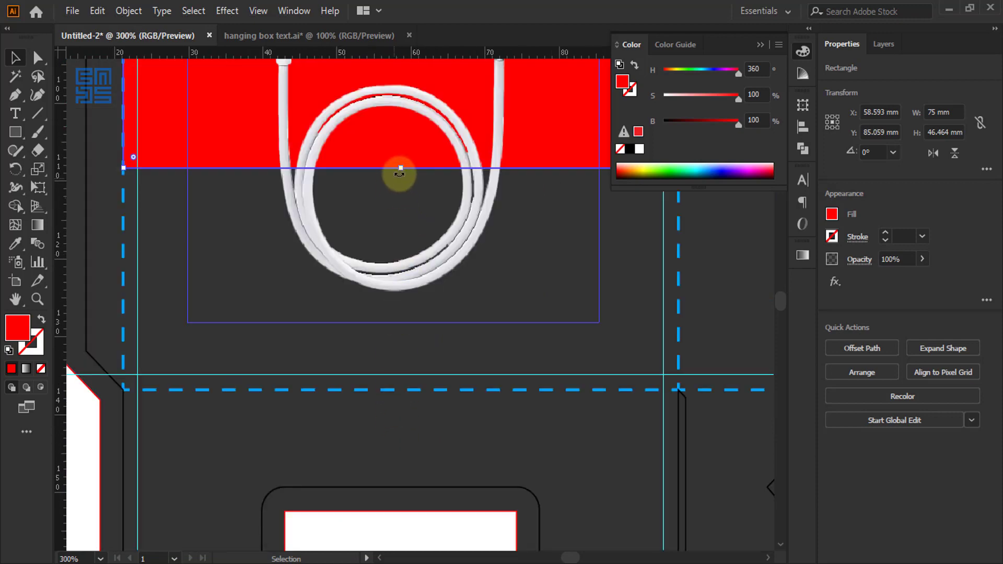
drag(400, 167, 387, 390)
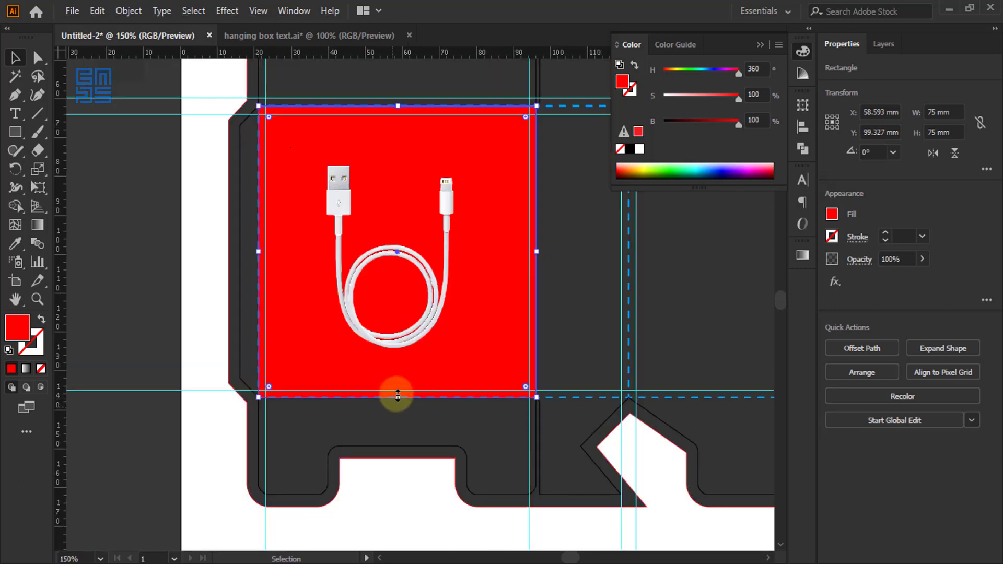
- Move the red rectangle down the design layer's stacking order to directly above BG
click(882, 44)
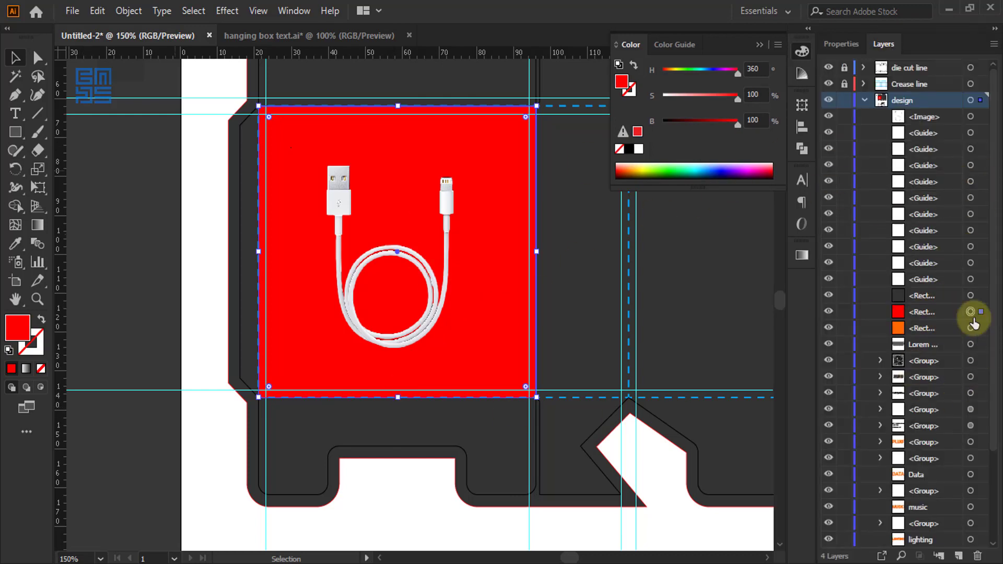
drag(950, 315, 923, 531)
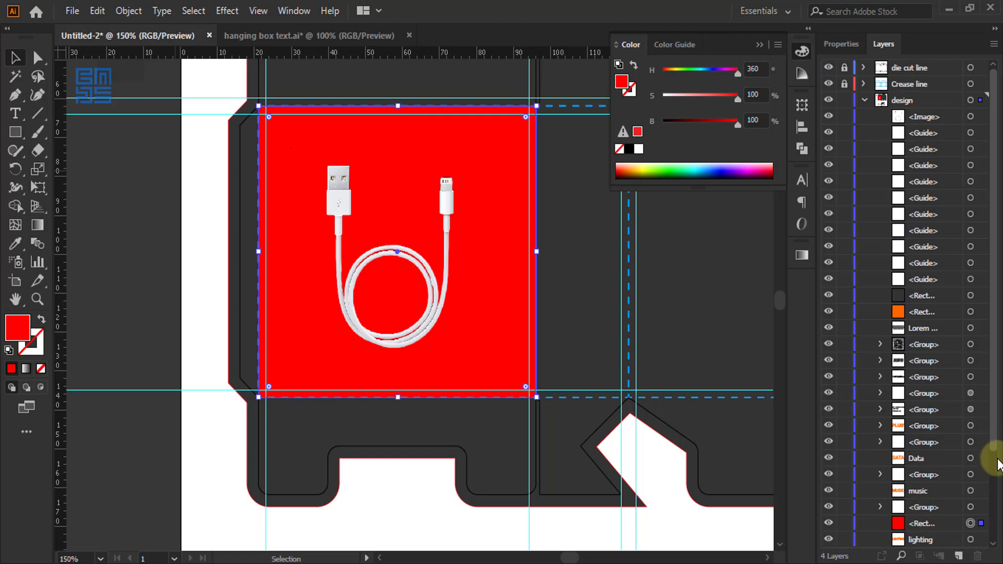
scroll(995, 470, down, 5)
click(946, 412)
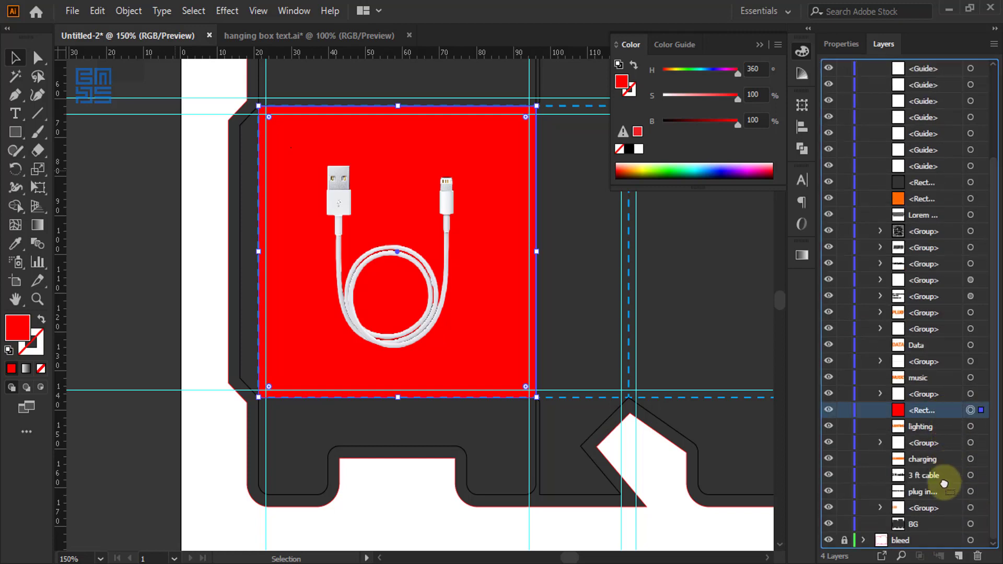
drag(943, 483, 937, 520)
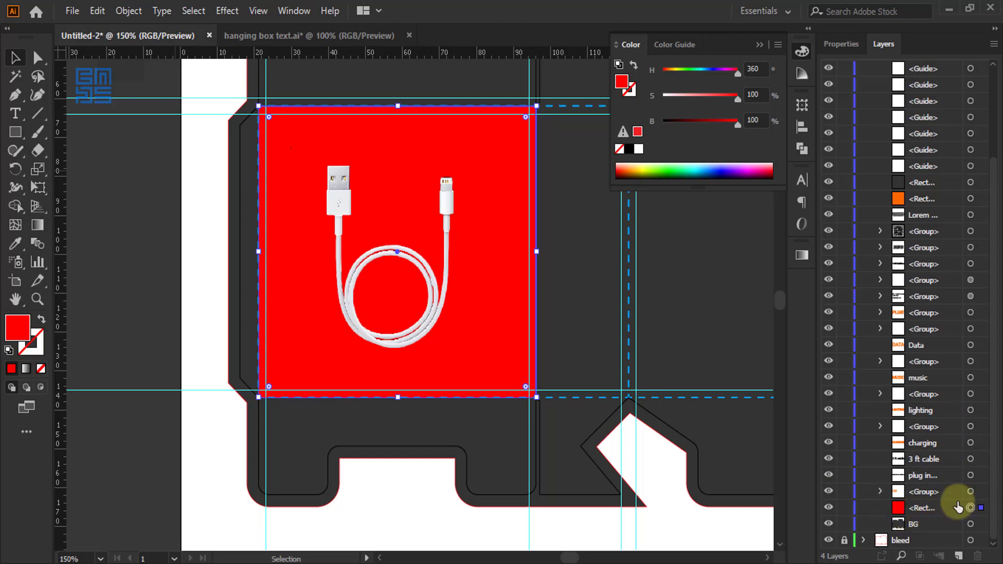
- Set the opacity of the red rectangle on the left main panel to 33%
click(844, 508)
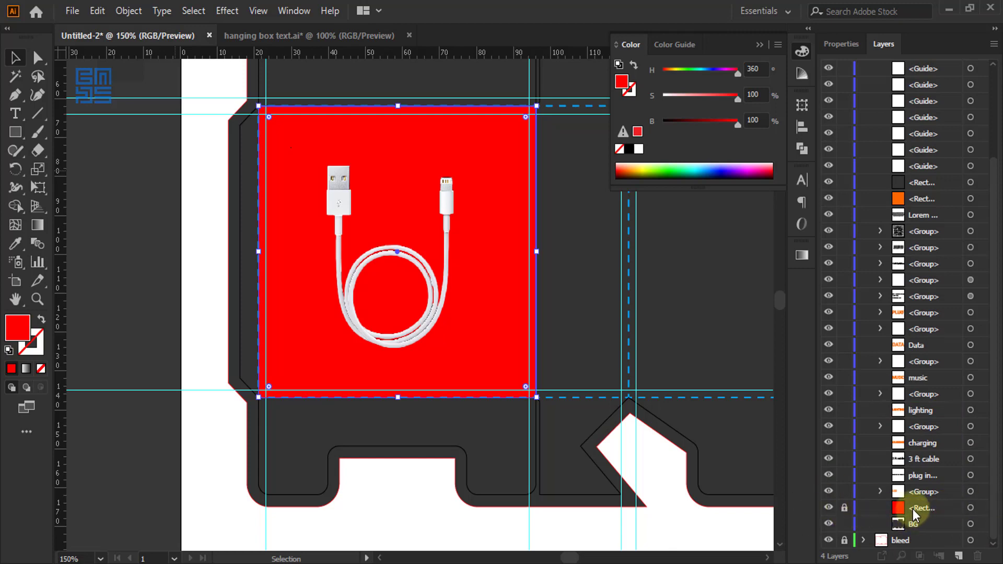
click(843, 508)
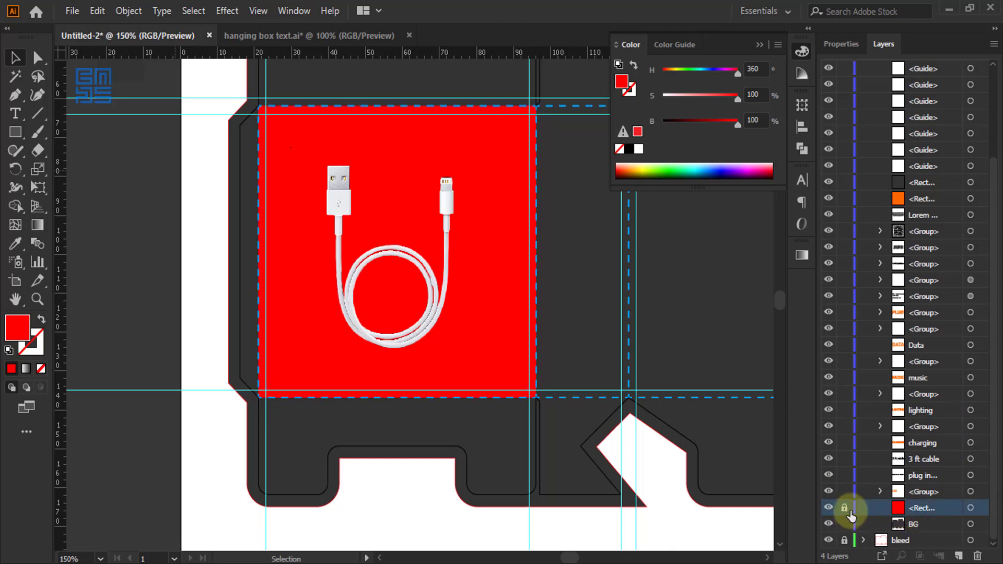
click(971, 508)
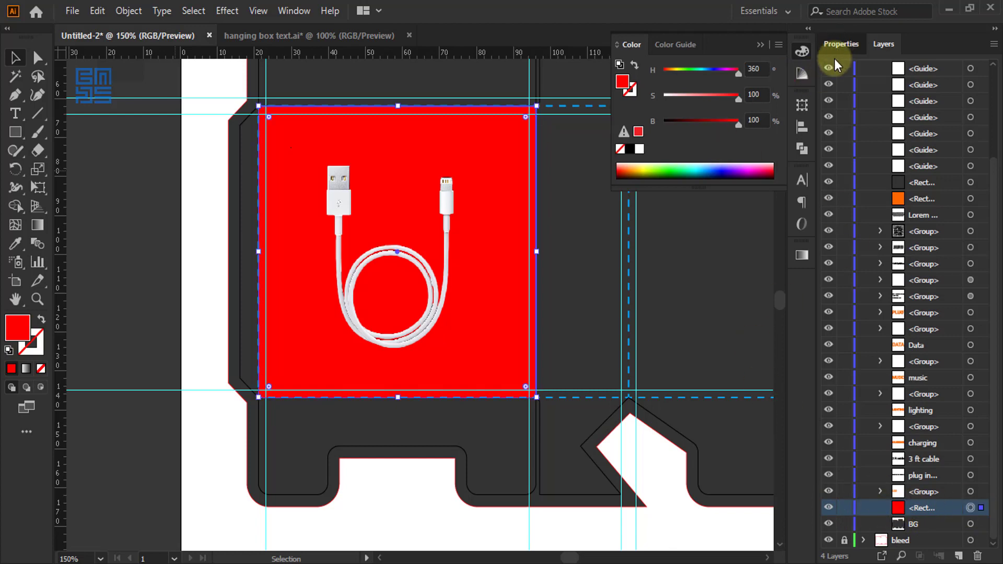
click(838, 44)
click(922, 237)
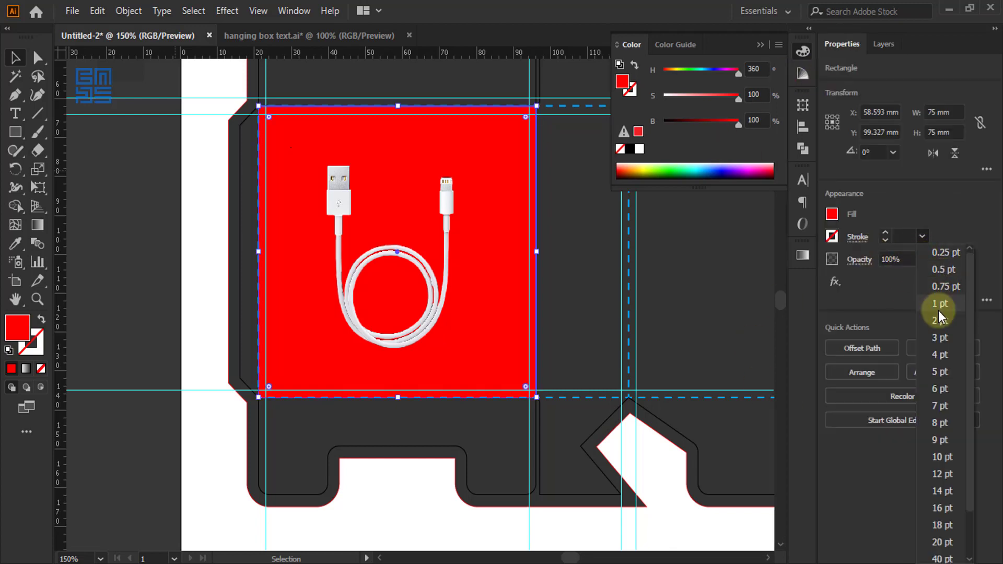
click(939, 209)
click(922, 258)
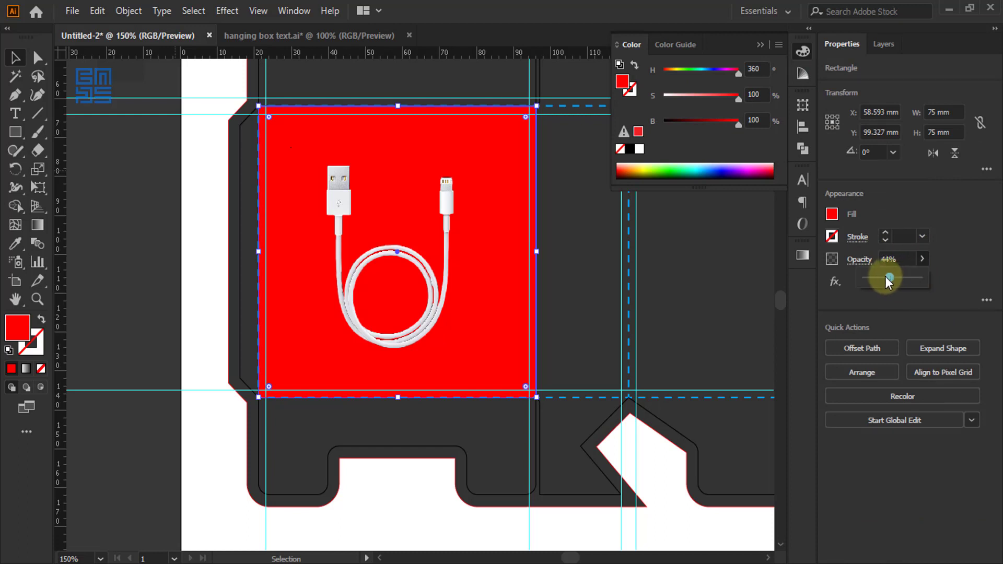
drag(882, 278, 883, 280)
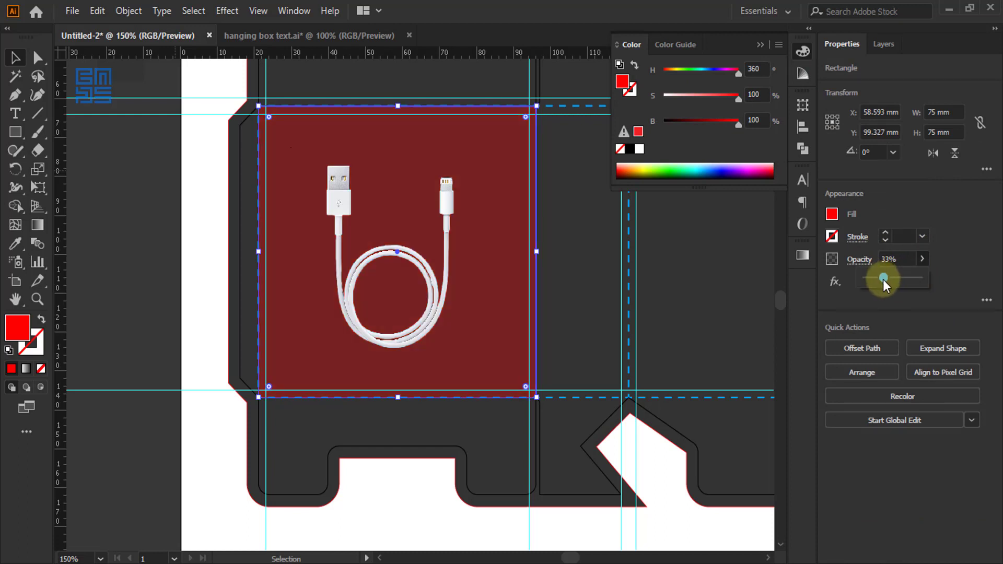
- Lock the semi-transparent red rectangle in the design layer
click(885, 36)
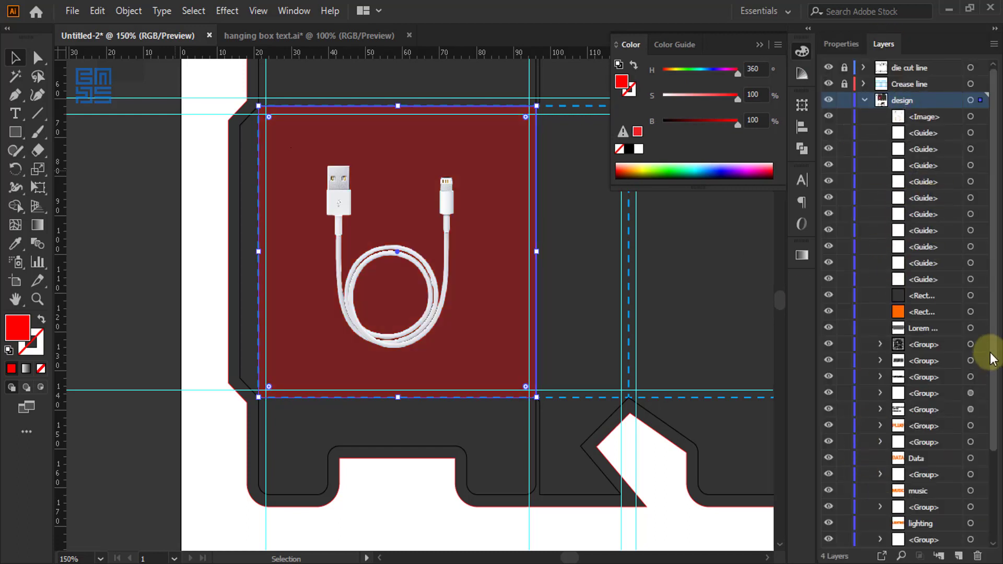
drag(992, 353, 991, 517)
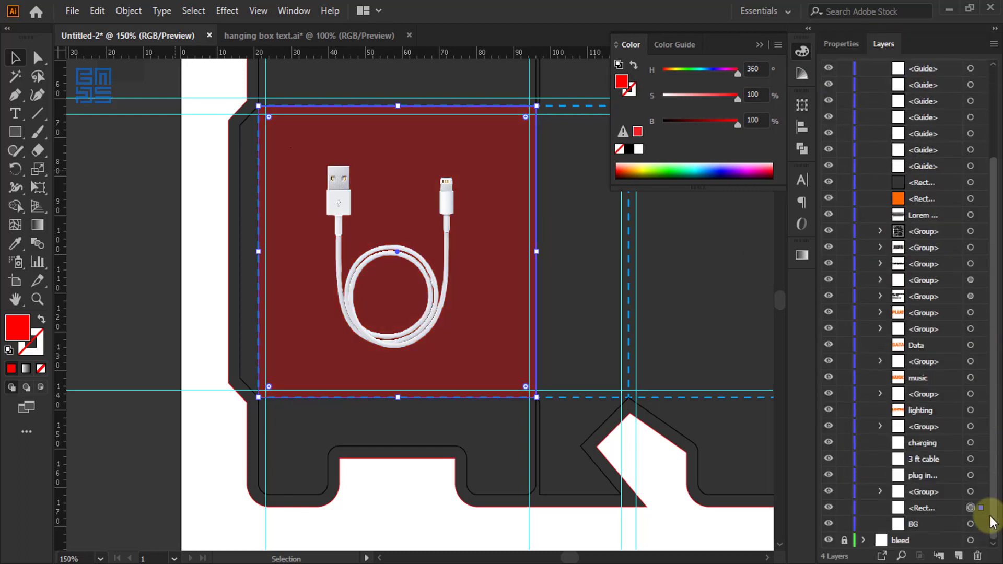
click(844, 507)
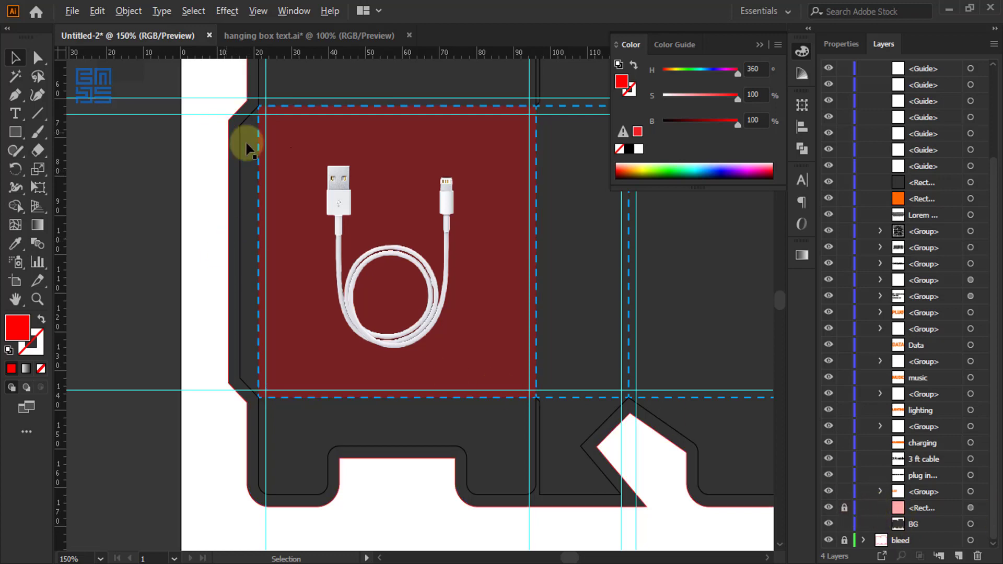
- Unlock the red rectangle and centre the cable image on it horizontally and vertically
scroll(248, 148, down, 3)
scroll(249, 148, up, 2)
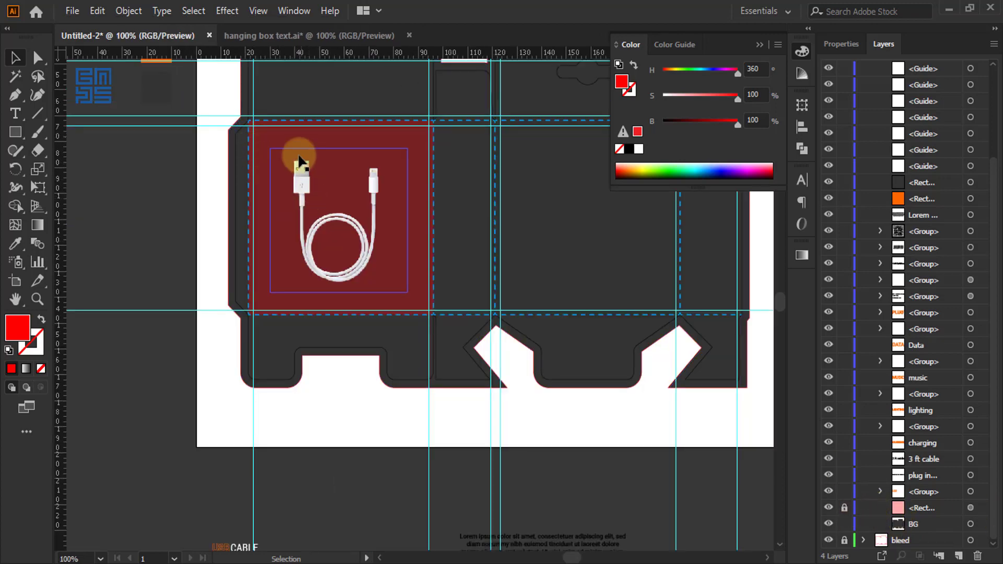
scroll(307, 166, up, 1)
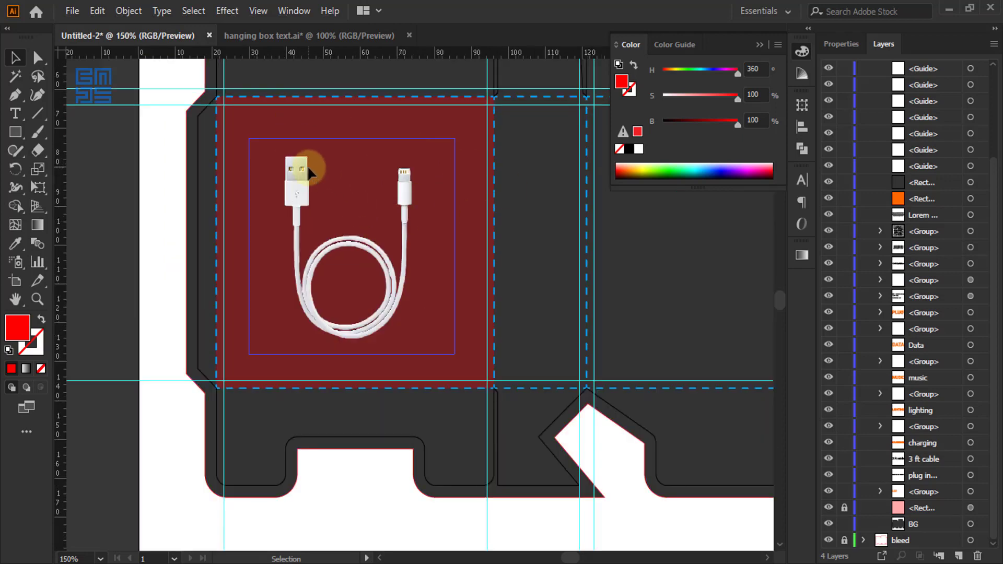
click(448, 242)
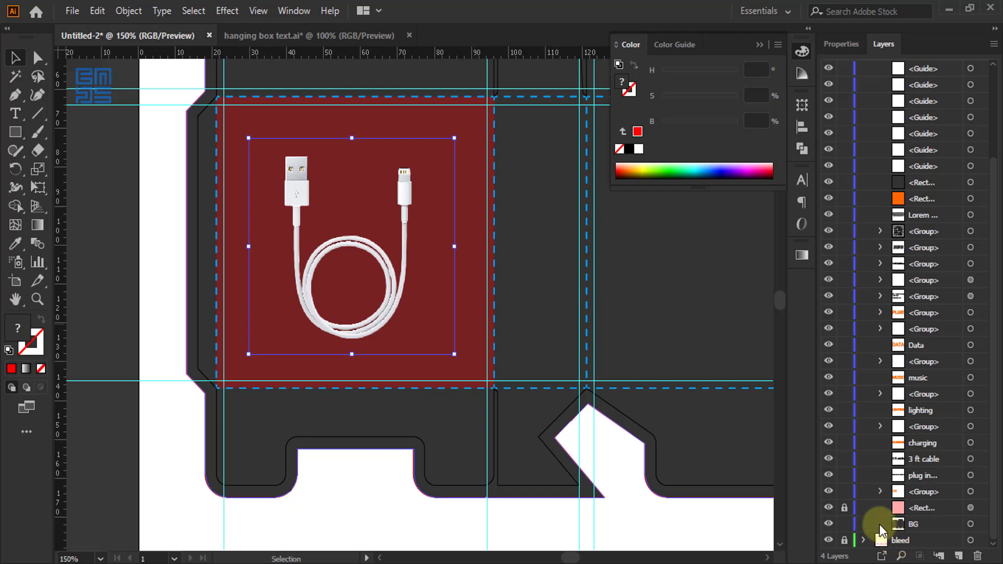
click(845, 508)
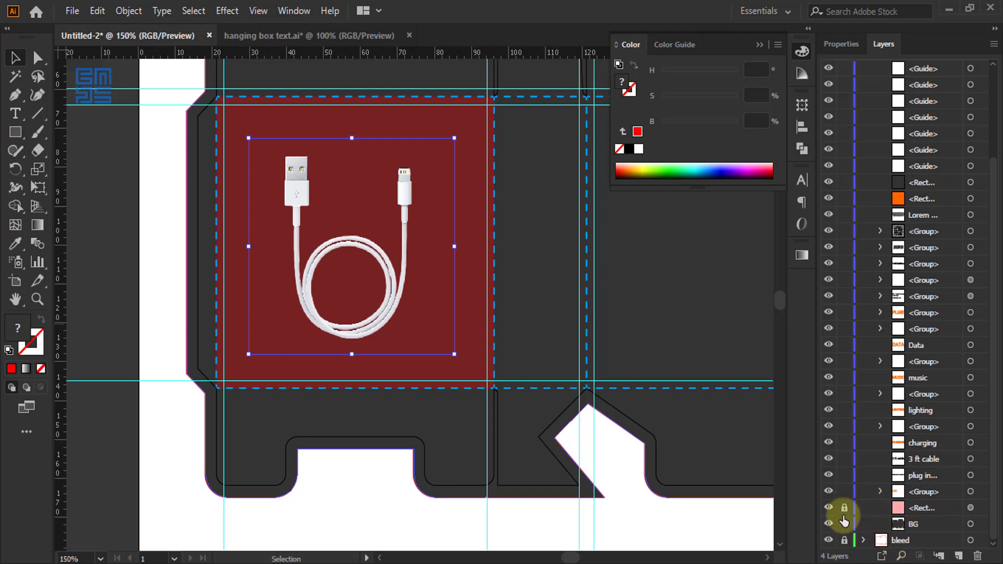
click(461, 117)
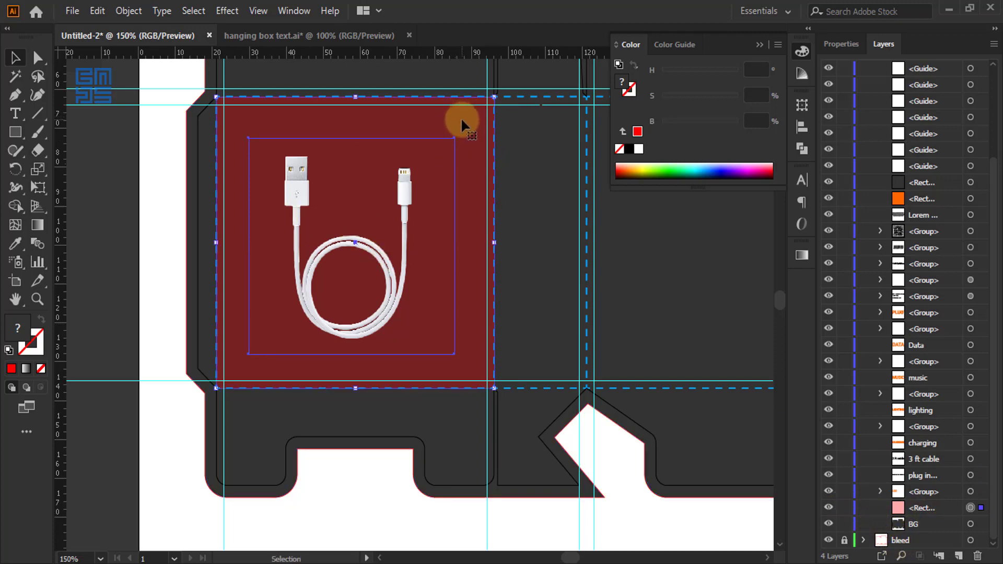
click(804, 144)
click(656, 140)
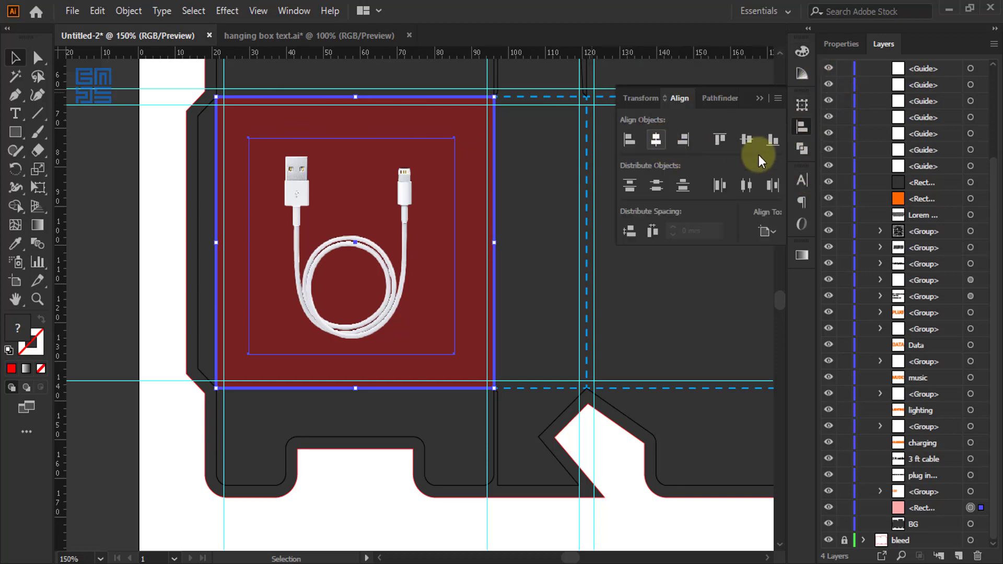
click(746, 140)
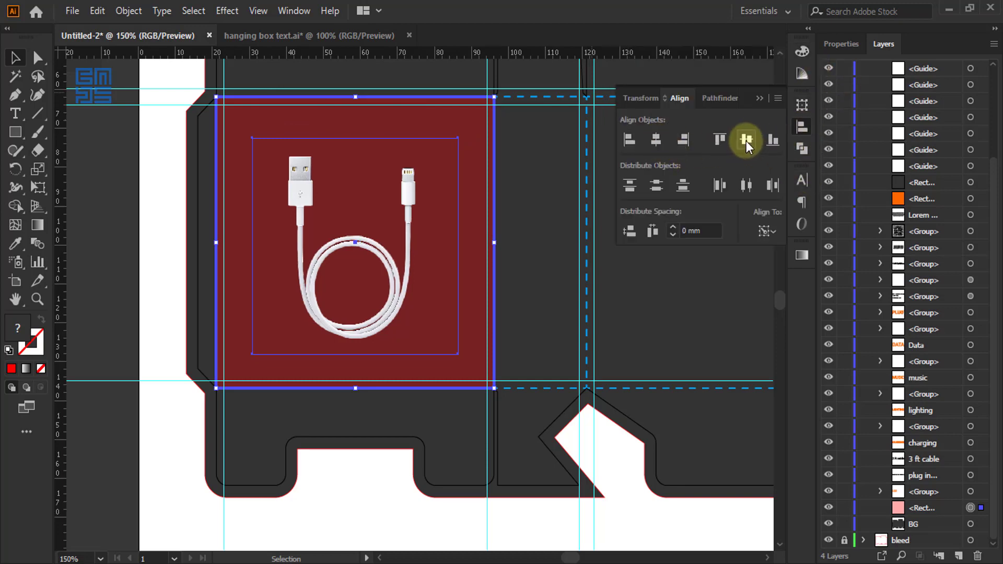
click(94, 193)
- Move the PLUG logo just above the USB CABLE text in the area beneath the artboard
key(ctrl+minus)
key(ctrl+minus)
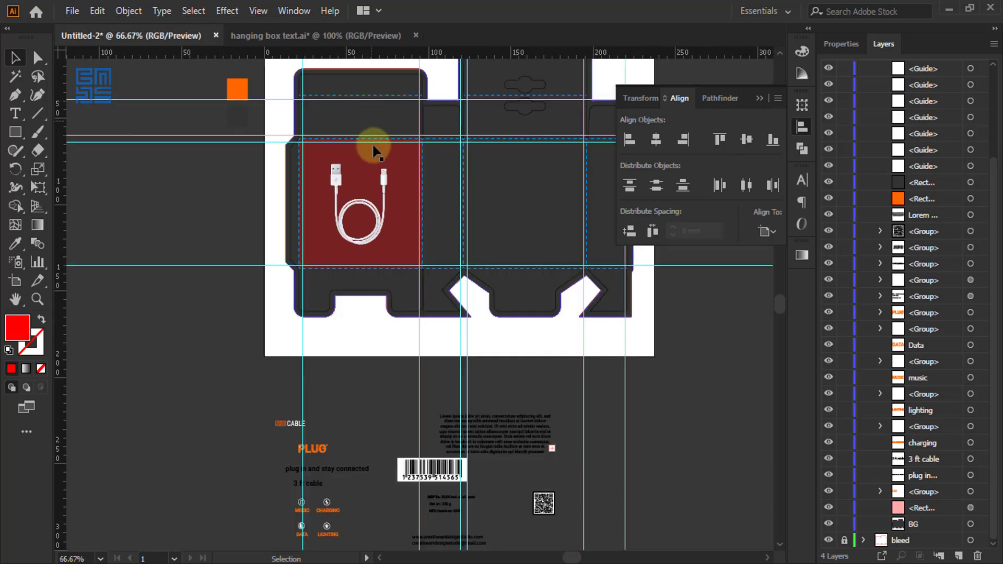
scroll(278, 450, down, 3)
scroll(307, 368, up, 2)
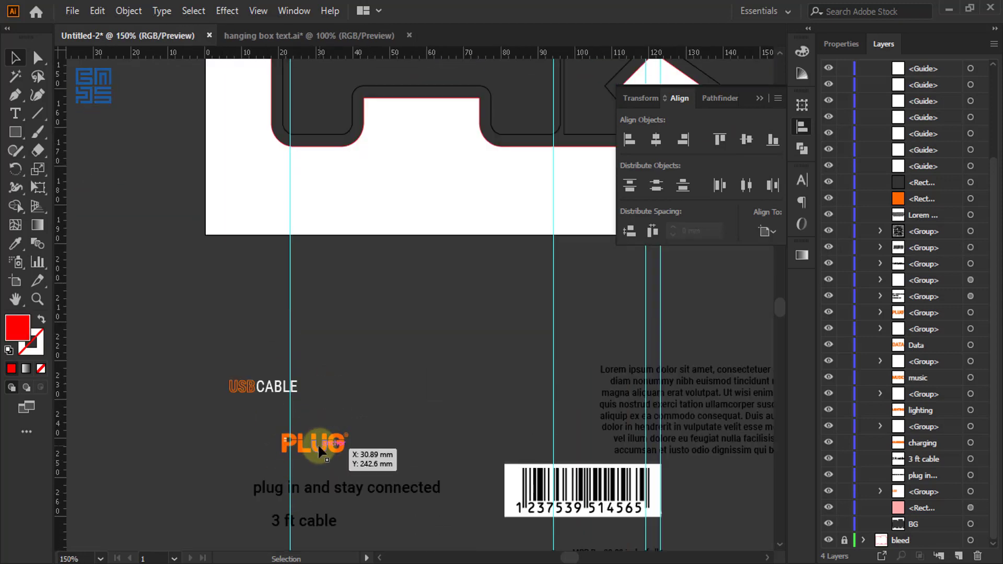
drag(317, 443, 225, 357)
- Move the PLUG logo and USB CABLE text onto the red panel, with the logo near its upper edge and the text just below
scroll(197, 360, up, 2)
drag(171, 298, 334, 476)
scroll(335, 476, down, 2)
drag(329, 431, 398, 94)
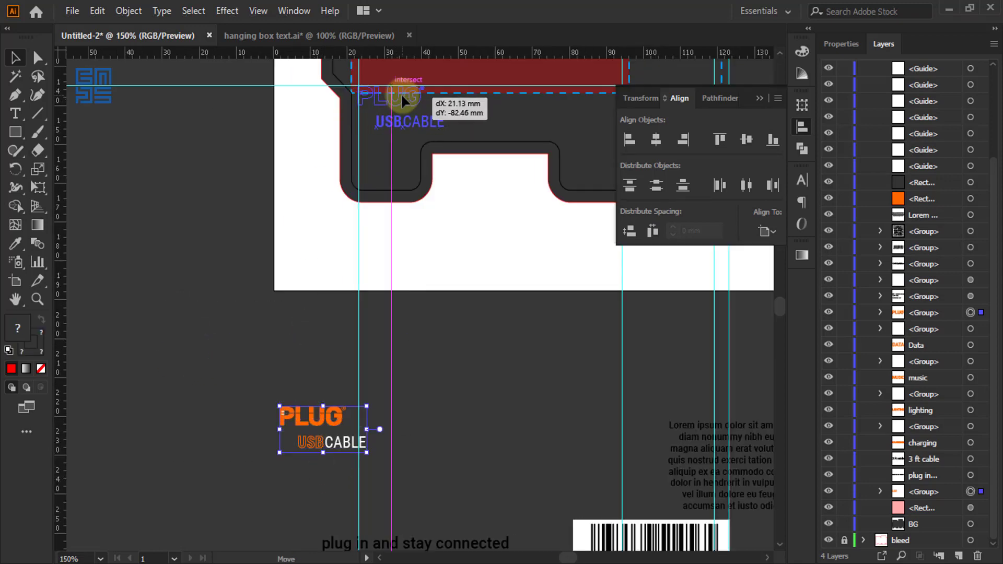
key(space)
drag(457, 204, 434, 449)
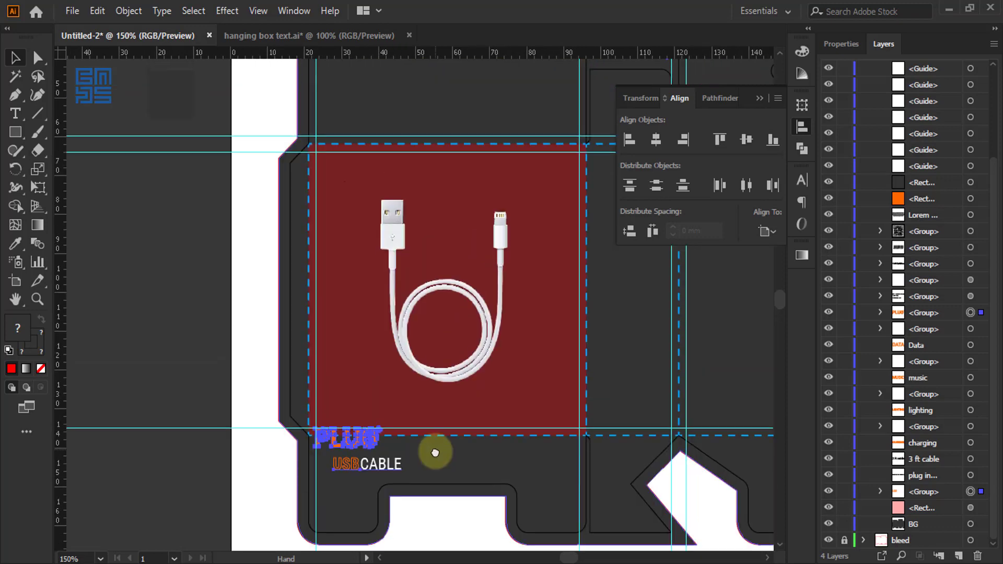
click(150, 286)
drag(363, 444, 455, 178)
drag(367, 453, 431, 203)
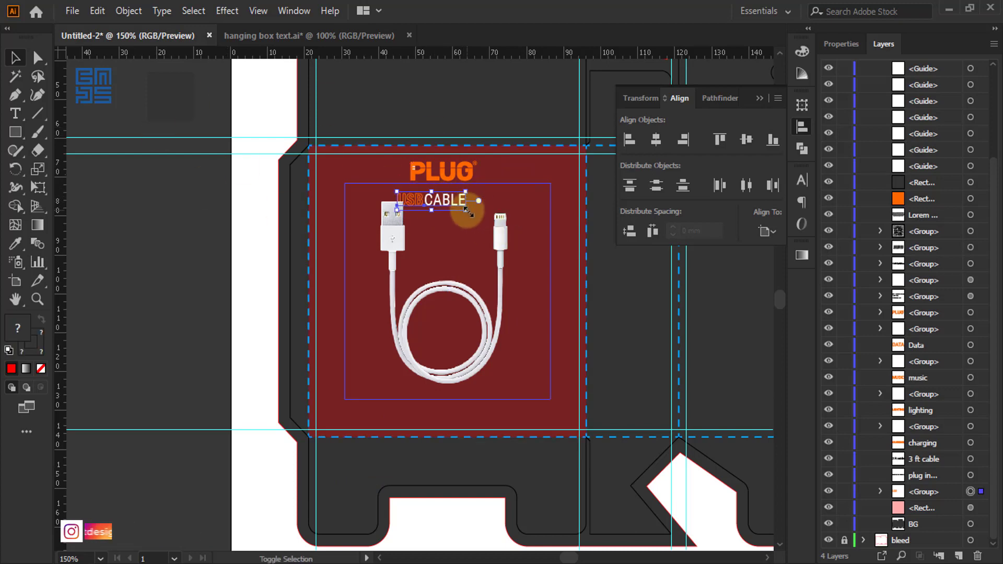
- Enlarge the USB CABLE text to about twice its size and centre it horizontally on the red rectangle
drag(464, 209, 545, 279)
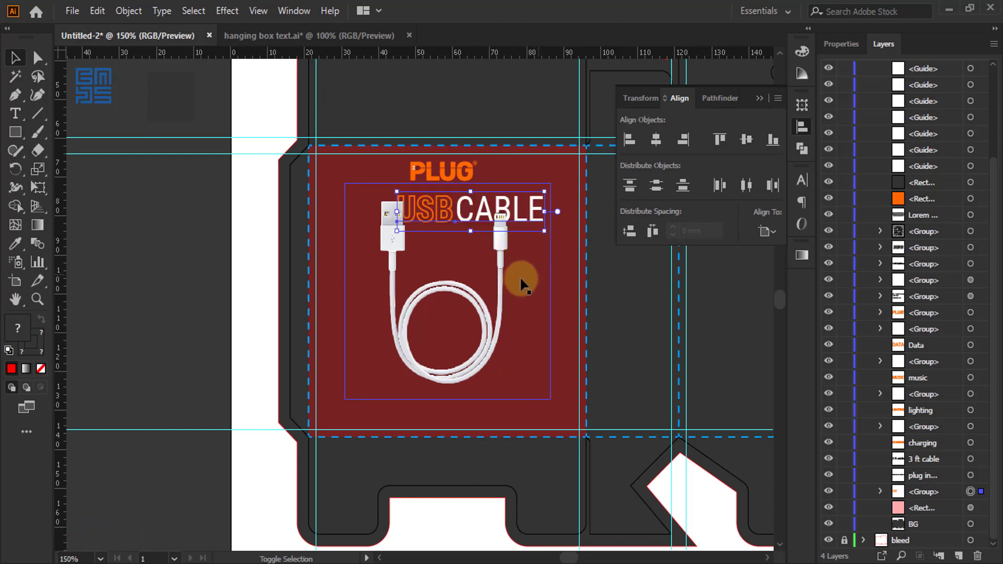
click(556, 177)
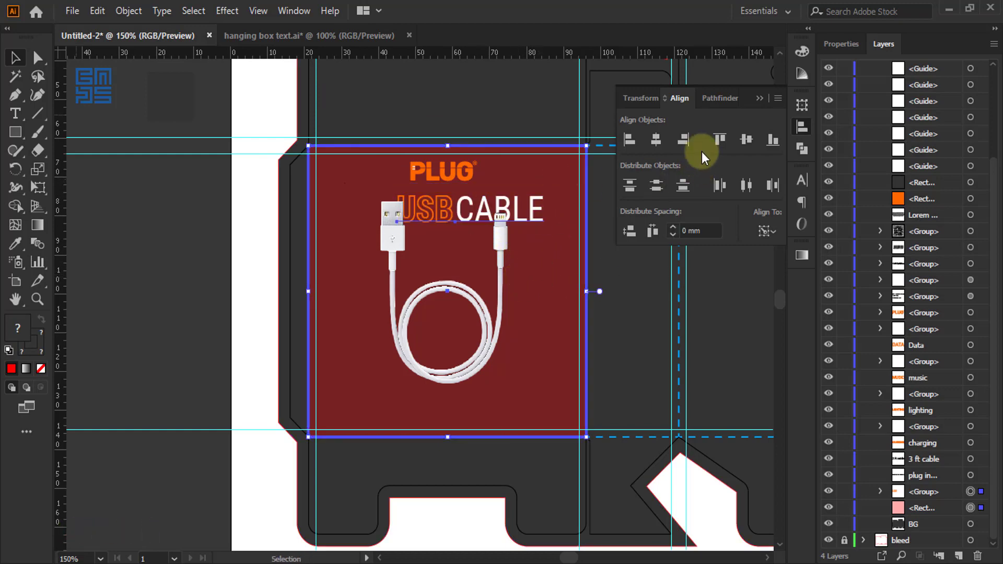
click(661, 139)
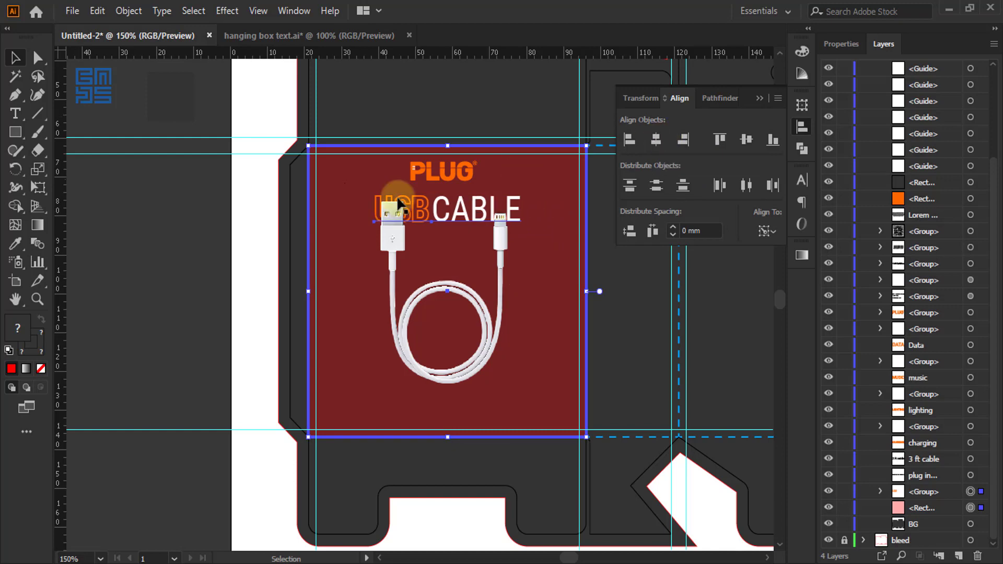
click(165, 206)
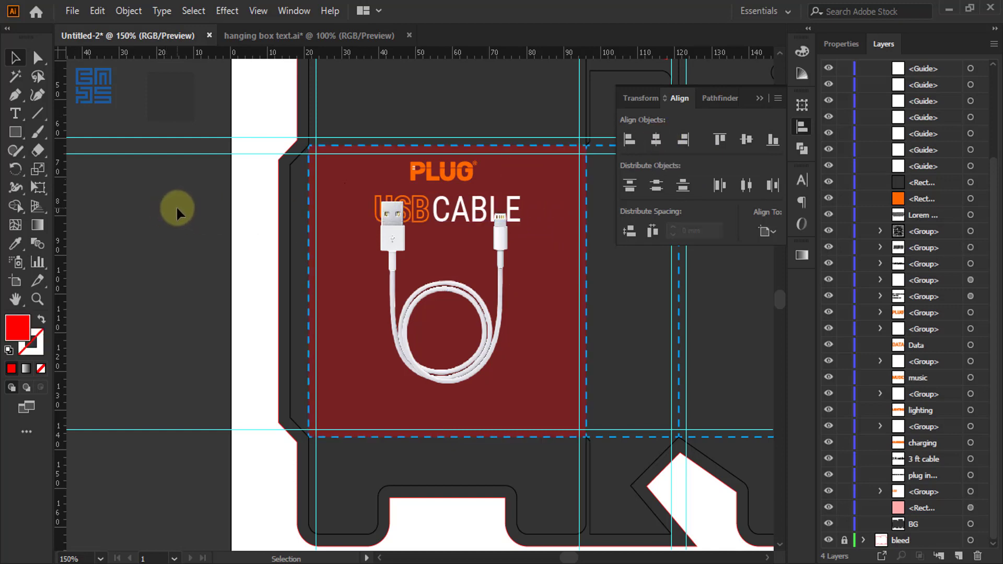
- Move the cable image straight down on the red panel so it clears the USB CABLE text
scroll(474, 212, up, 1)
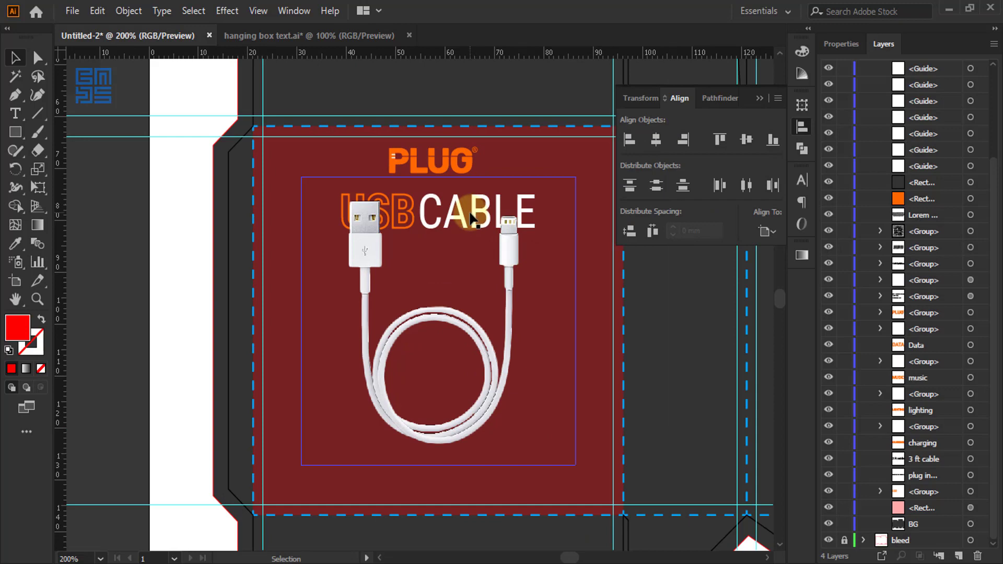
scroll(475, 222, up, 2)
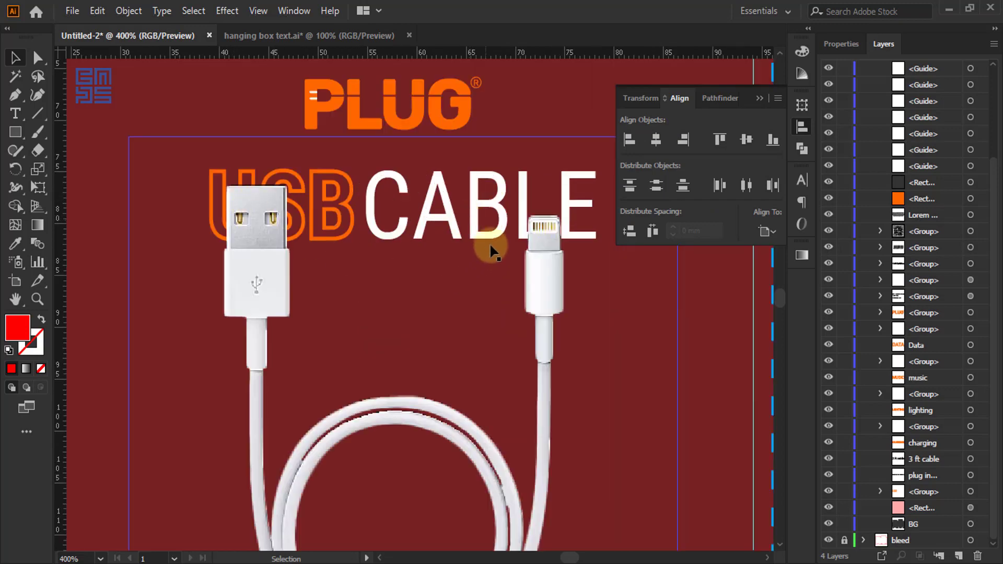
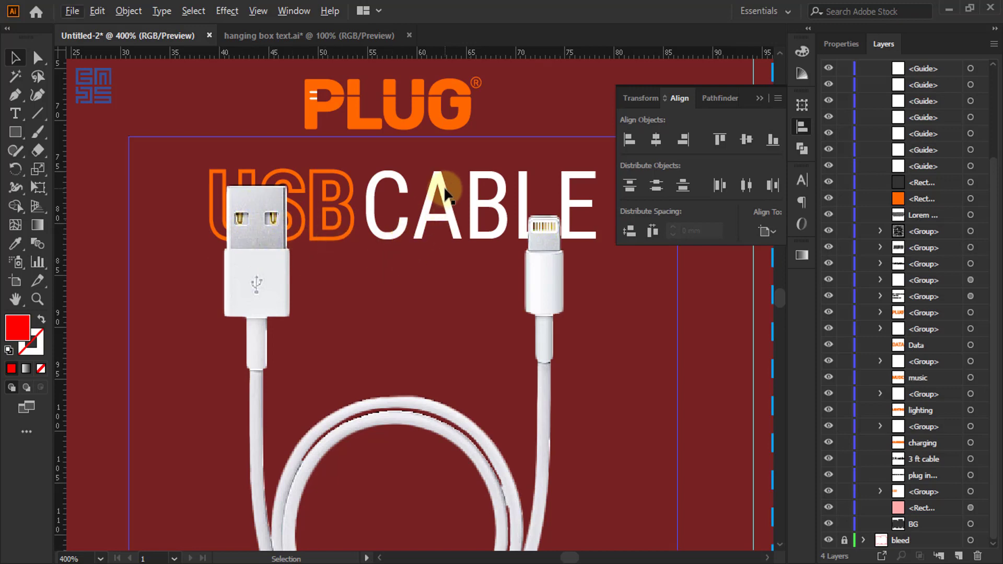
scroll(392, 251, down, 3)
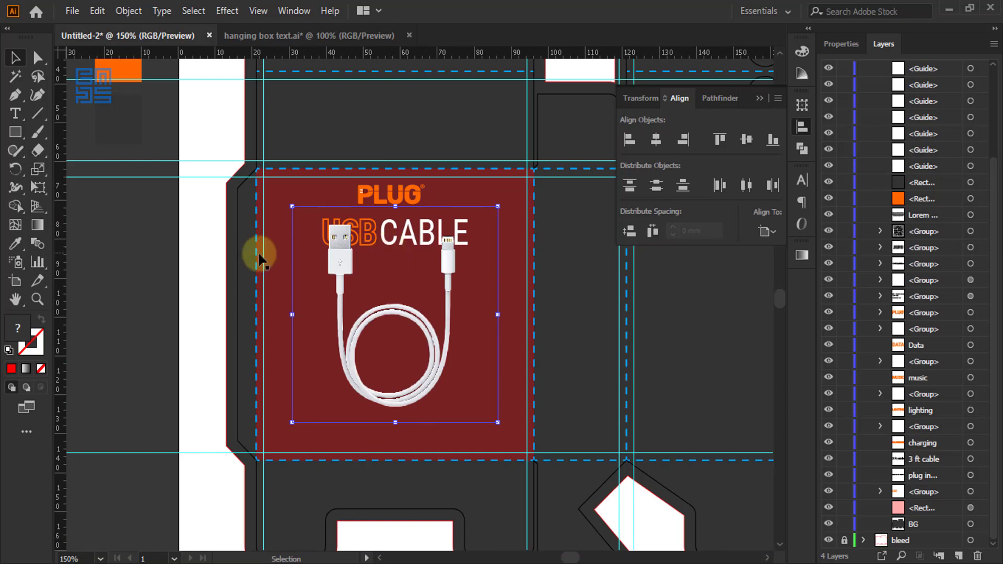
key(ctrl+shift+a)
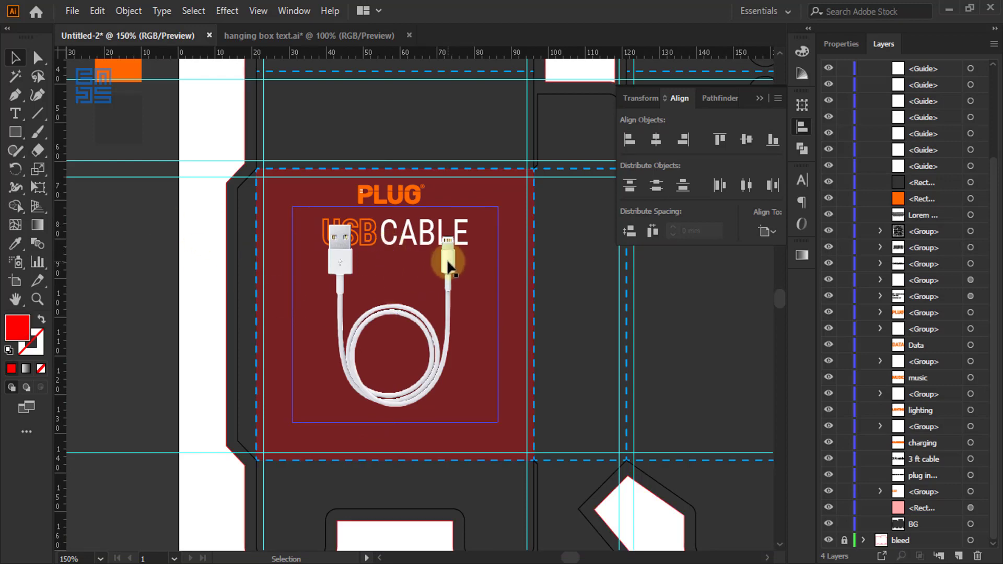
drag(447, 266, 450, 333)
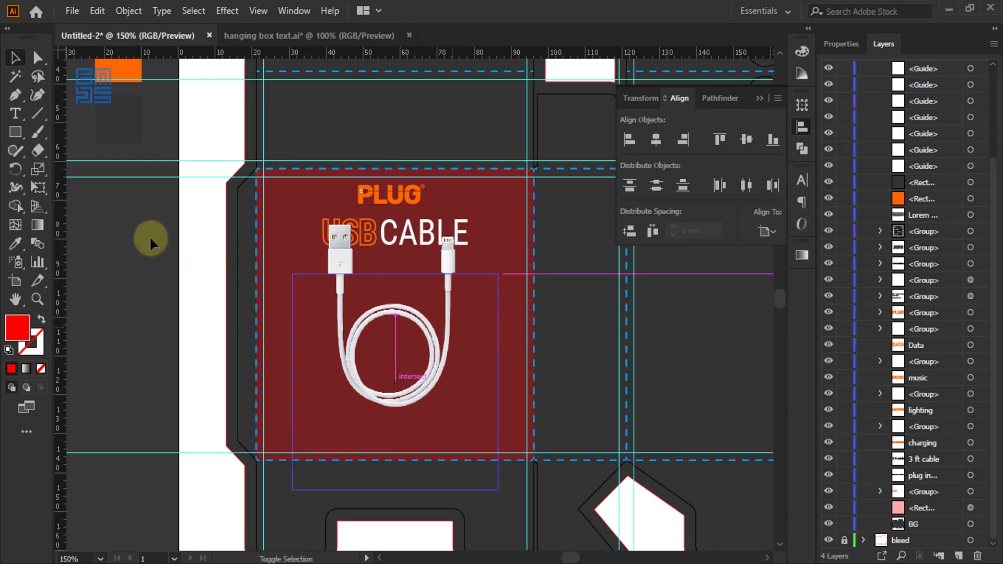
- Ungroup the USB CABLE text on the red panel and bring the word USB to the front of the stacking order
scroll(408, 245, up, 2)
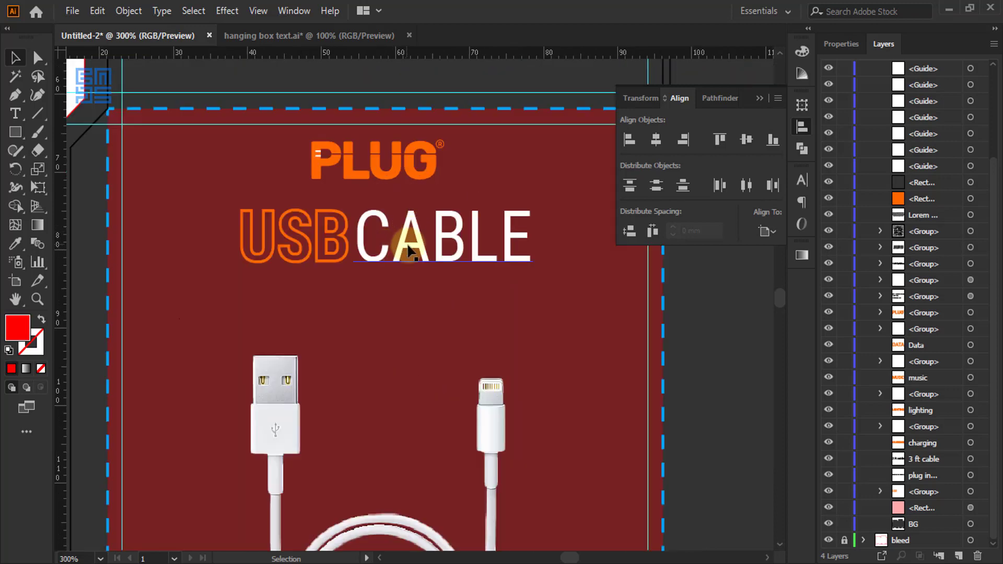
click(369, 266)
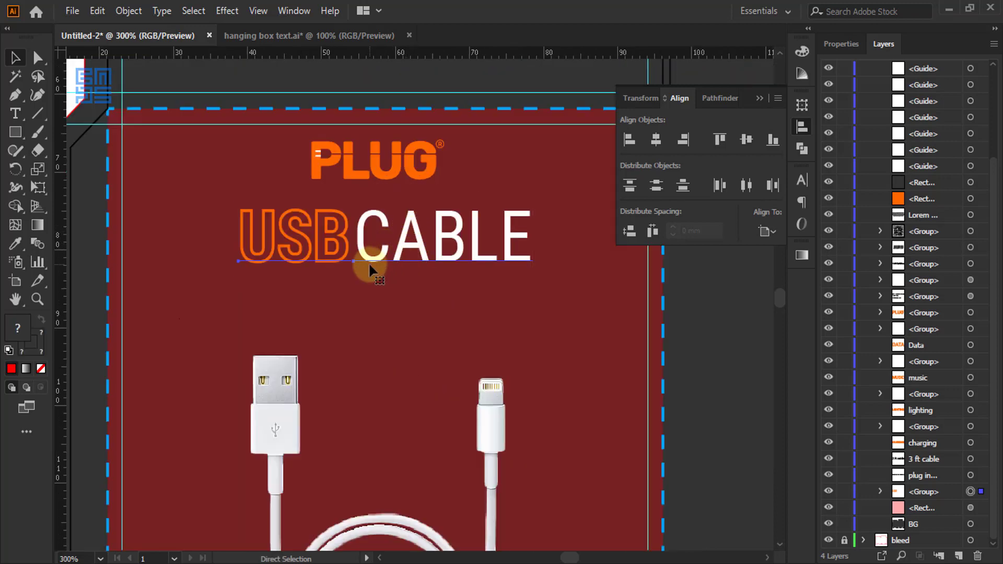
key(ctrl+shift+g)
click(93, 210)
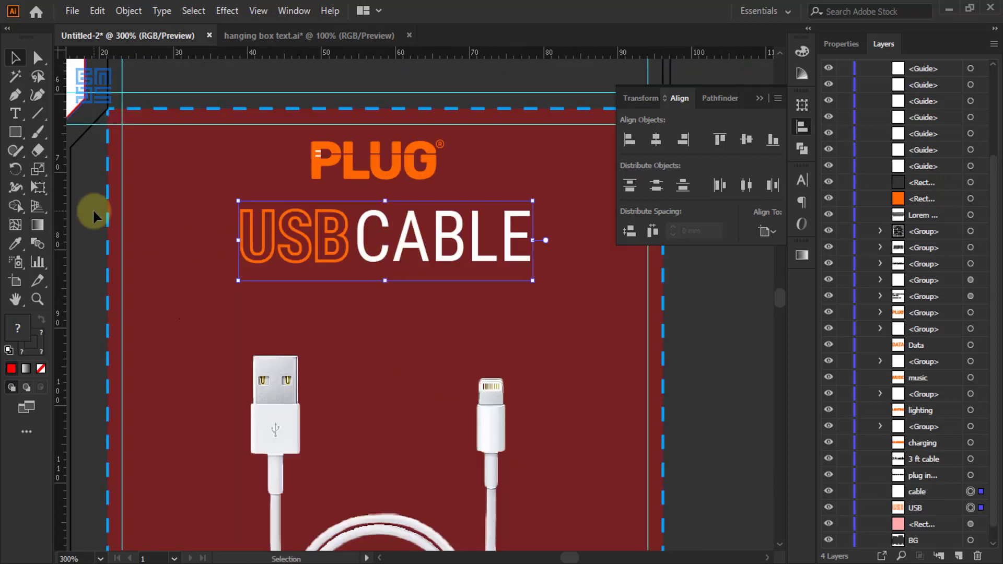
click(340, 213)
right_click(341, 213)
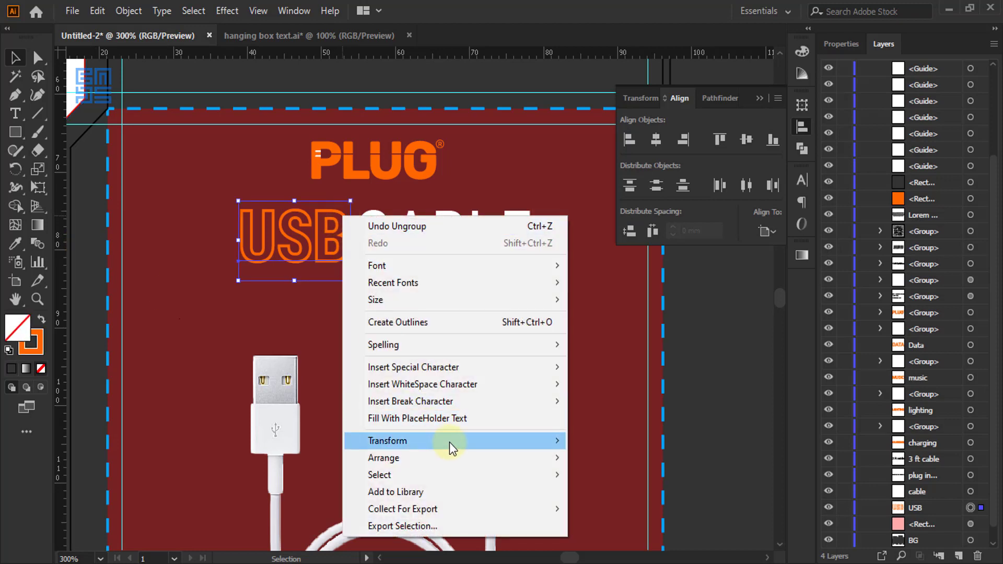
mouse_move(522, 457)
click(612, 461)
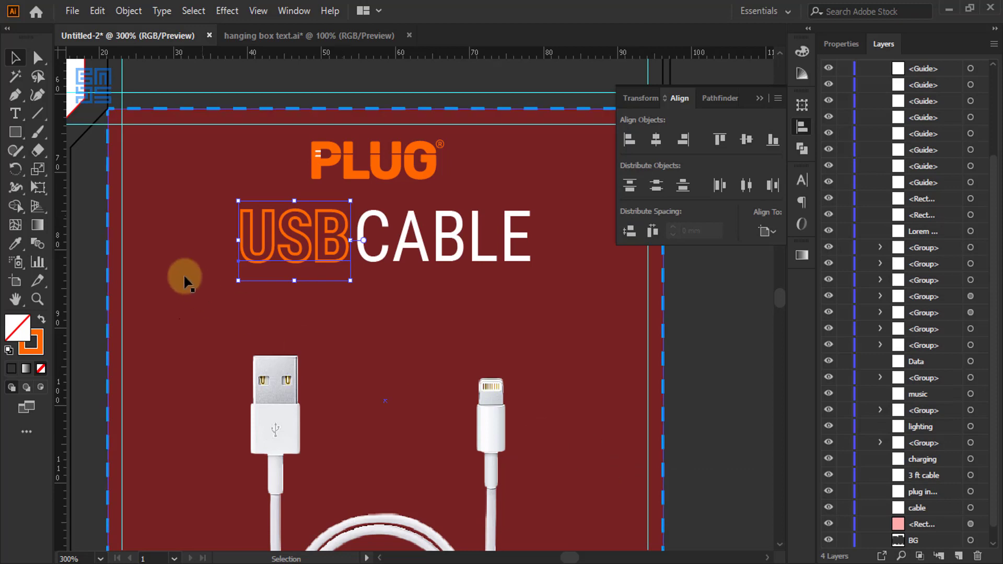
- Move the cable image straight up so the top of its USB connector sits behind the lower part of the word USB
click(281, 406)
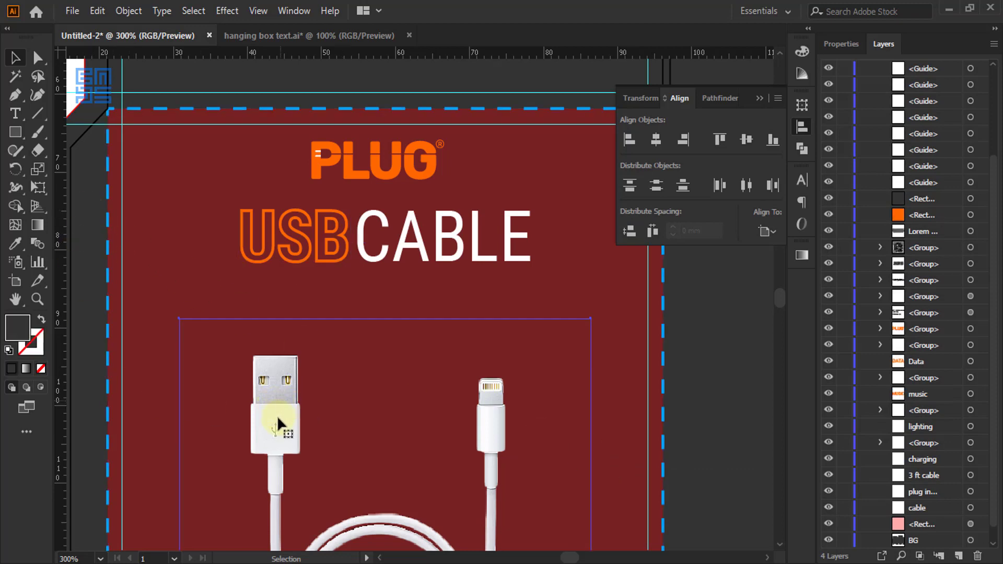
drag(277, 415, 271, 312)
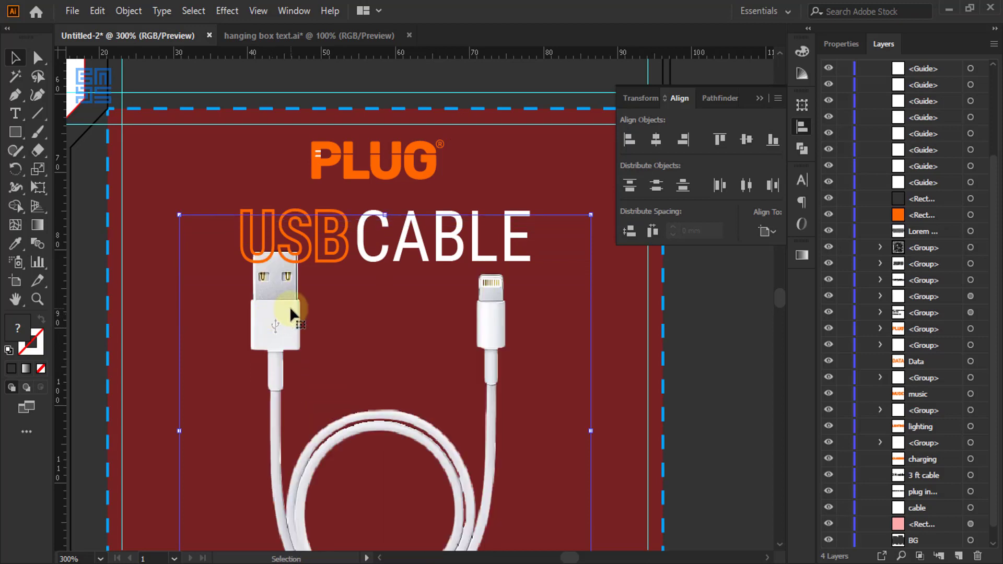
key(Up)
key(Up)
key(Up)
key(Up)
key(Up)
key(Up)
key(Up)
key(Up)
key(Up)
key(Up)
key(Up)
key(Up)
key(Up)
key(Up)
key(Up)
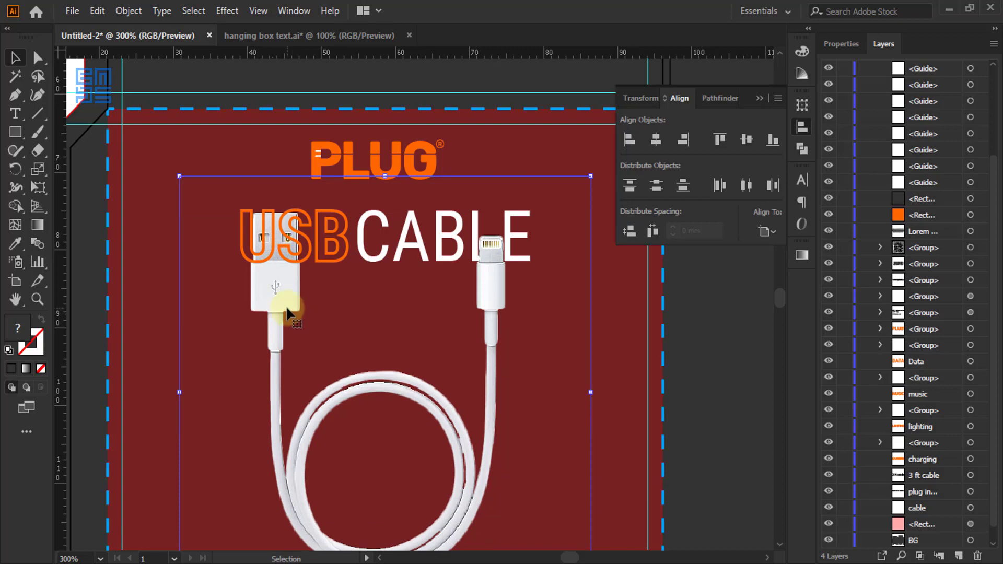
key(Down)
key(Down)
key(Down)
key(Down)
key(Down)
key(Down)
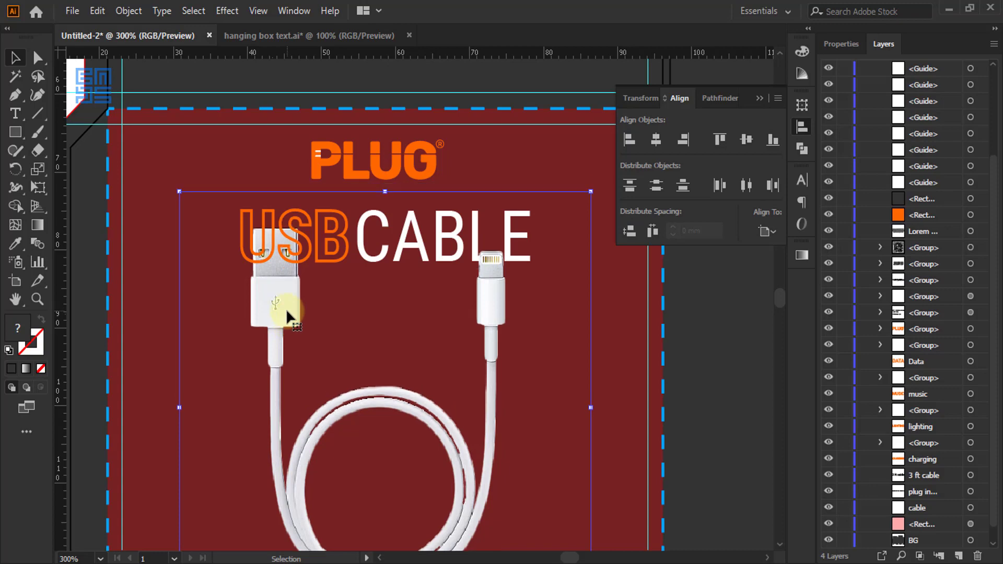
key(Down)
key(Down)
key(Down)
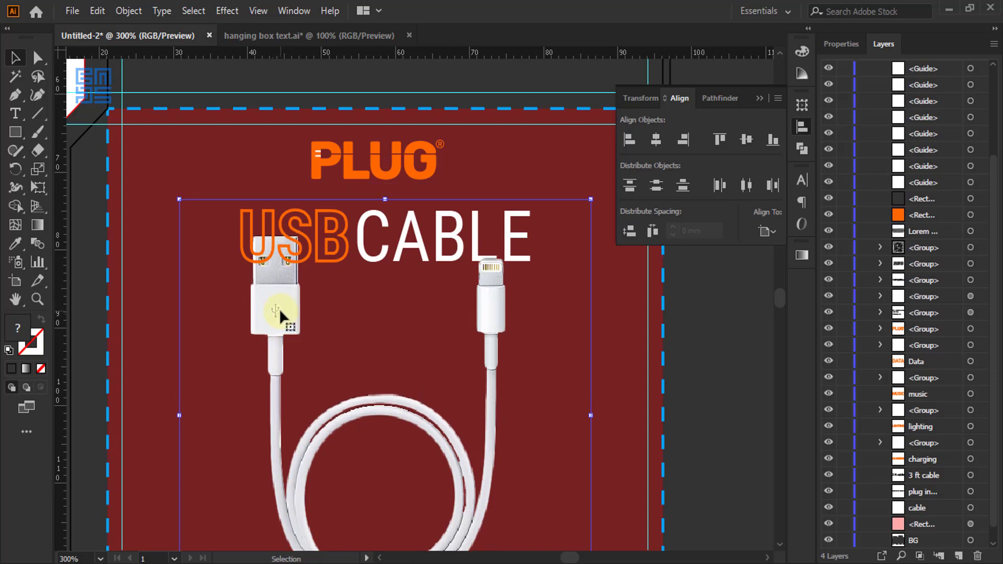
scroll(273, 246, down, 2)
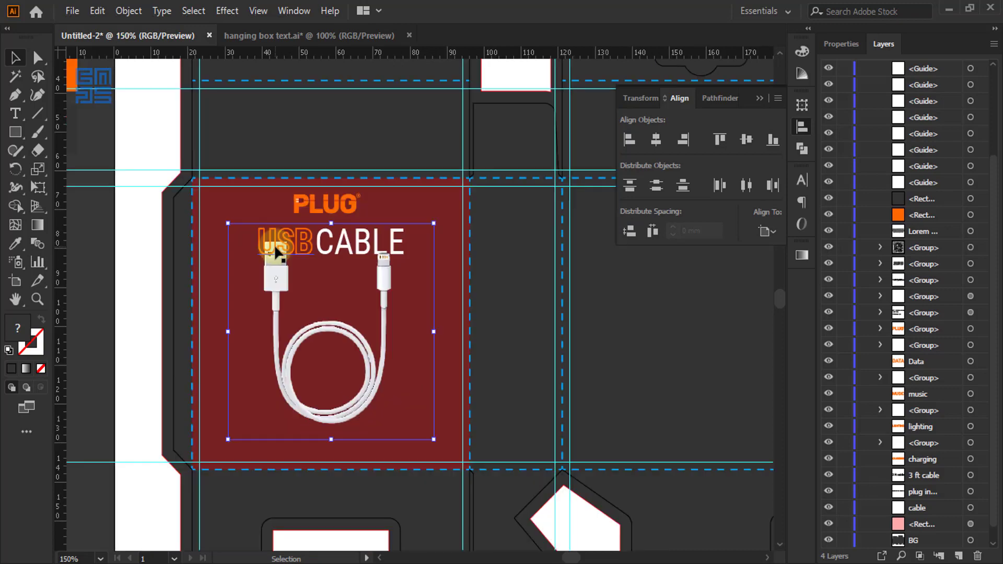
scroll(381, 222, down, 2)
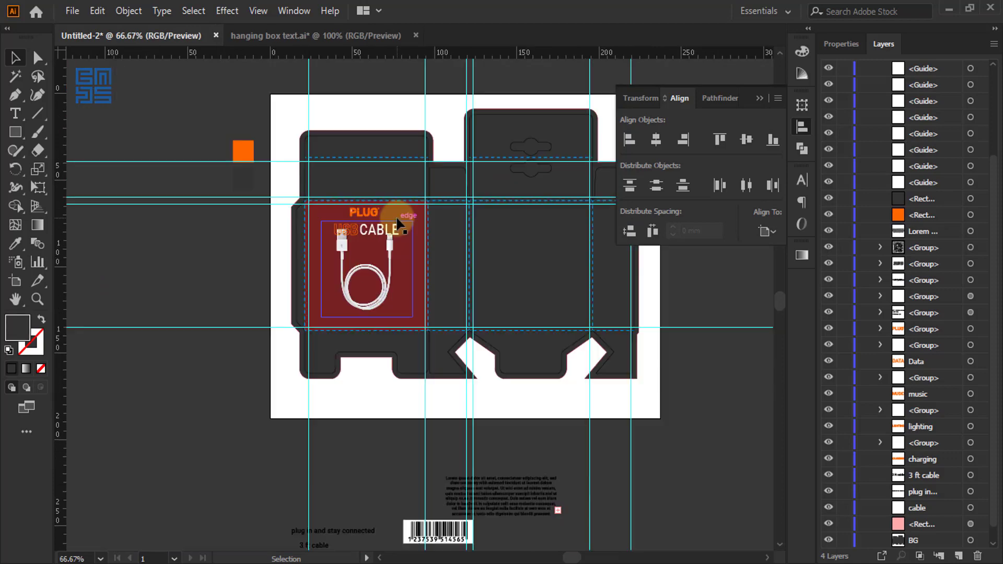
- Move the "plug in and stay connected" tagline up into the empty space beneath the artboard
scroll(394, 221, down, 1)
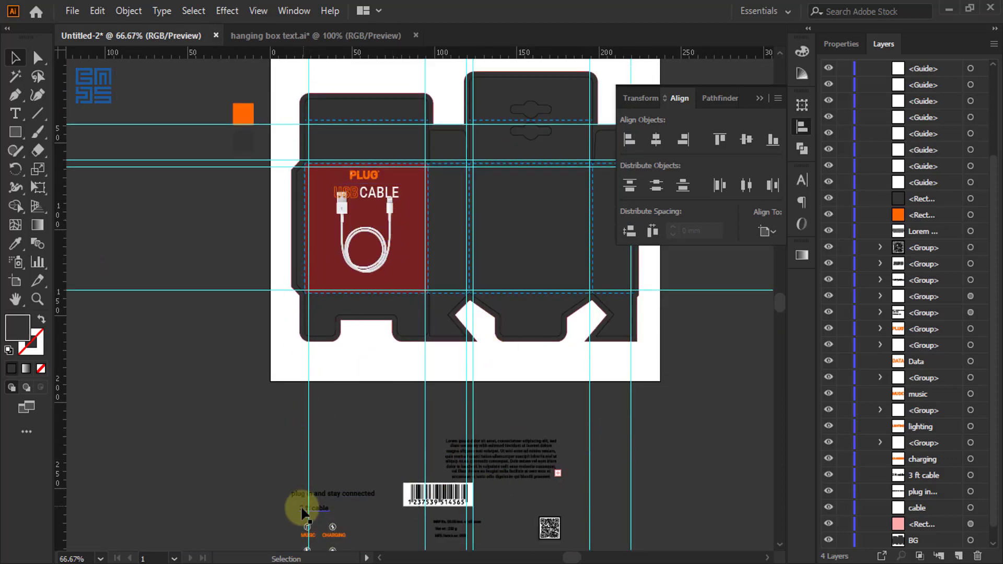
scroll(302, 519, up, 2)
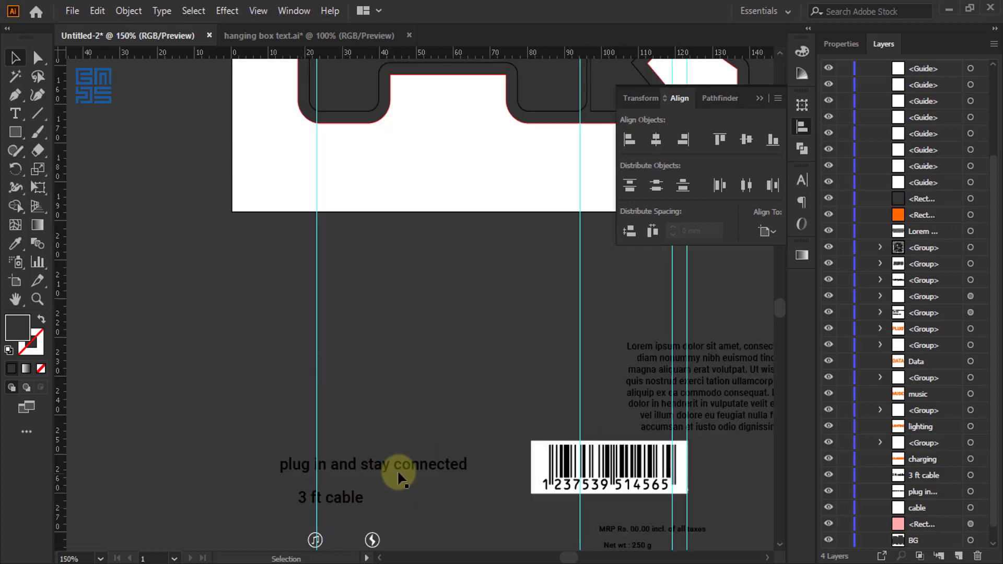
drag(398, 476, 302, 318)
scroll(306, 313, up, 2)
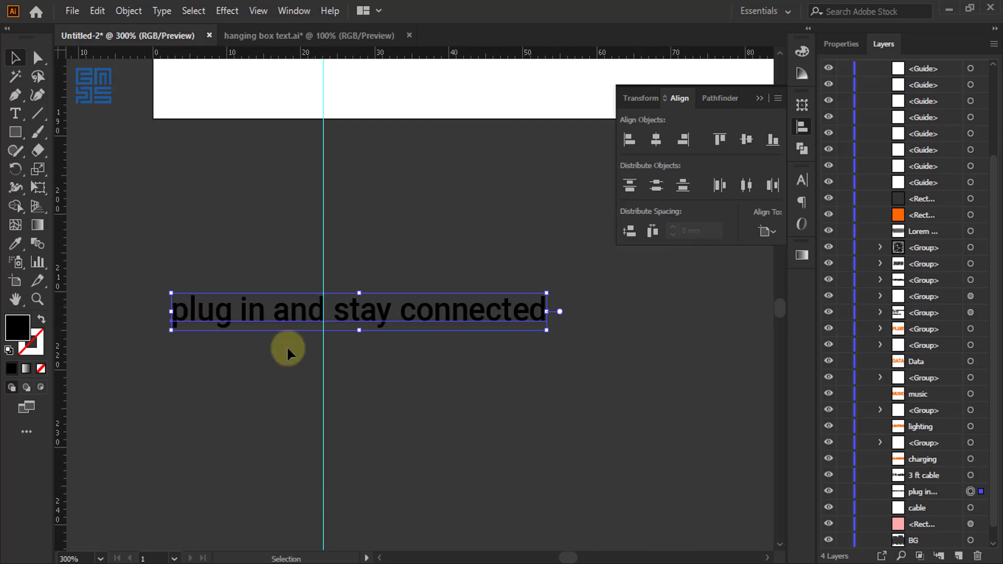
- Set the tagline in all caps with the Roboto Black font style
click(802, 180)
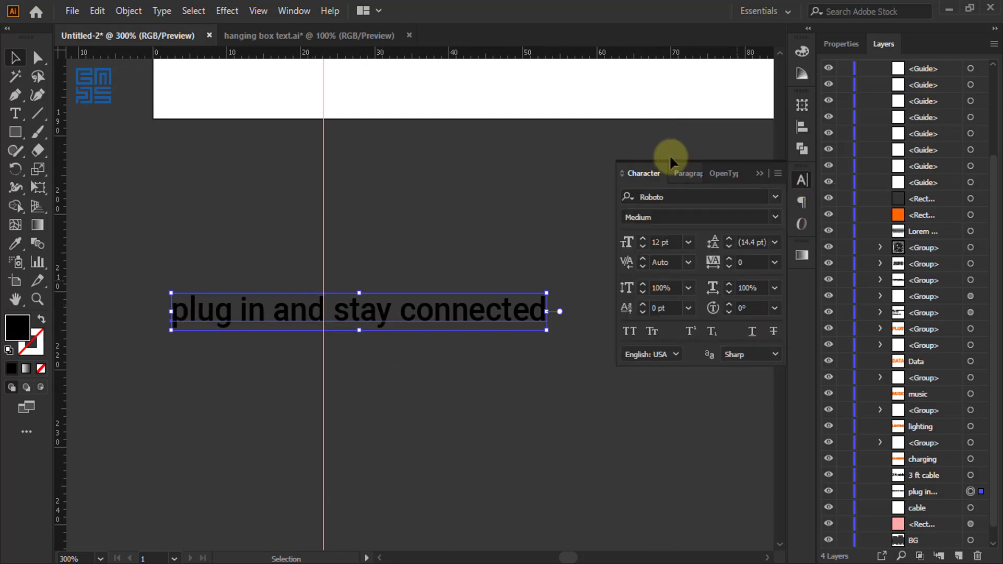
click(629, 332)
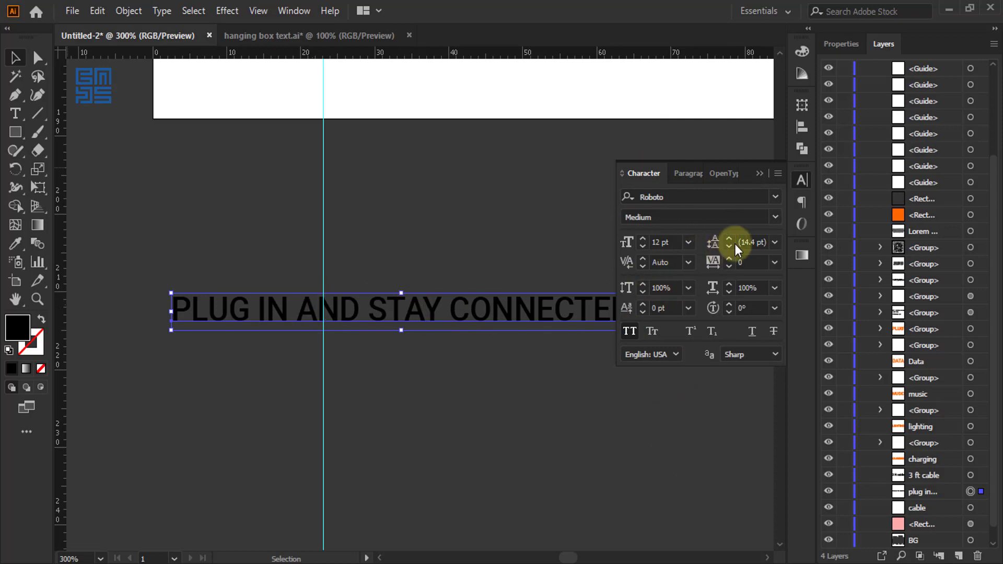
click(775, 218)
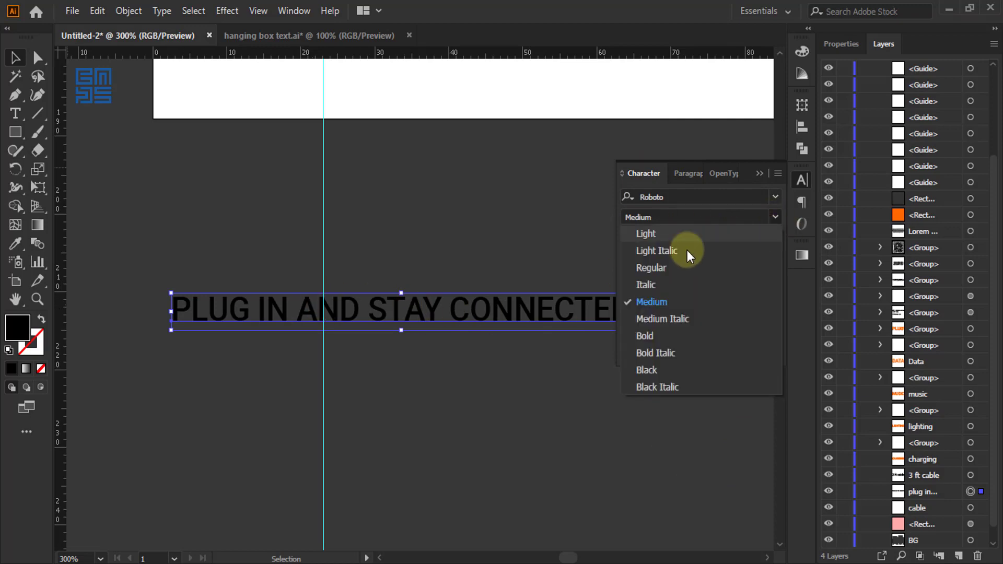
click(655, 338)
click(172, 309)
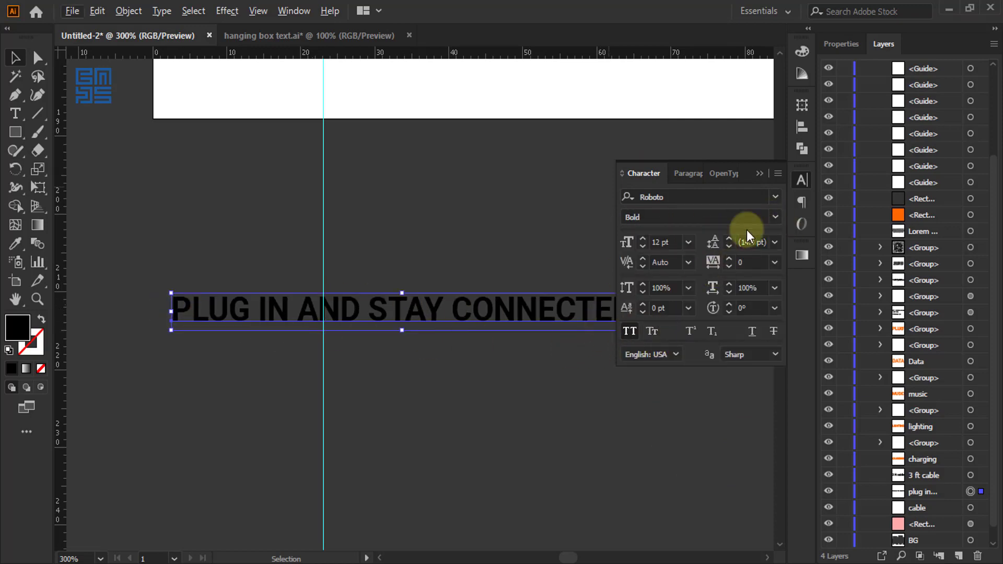
click(775, 217)
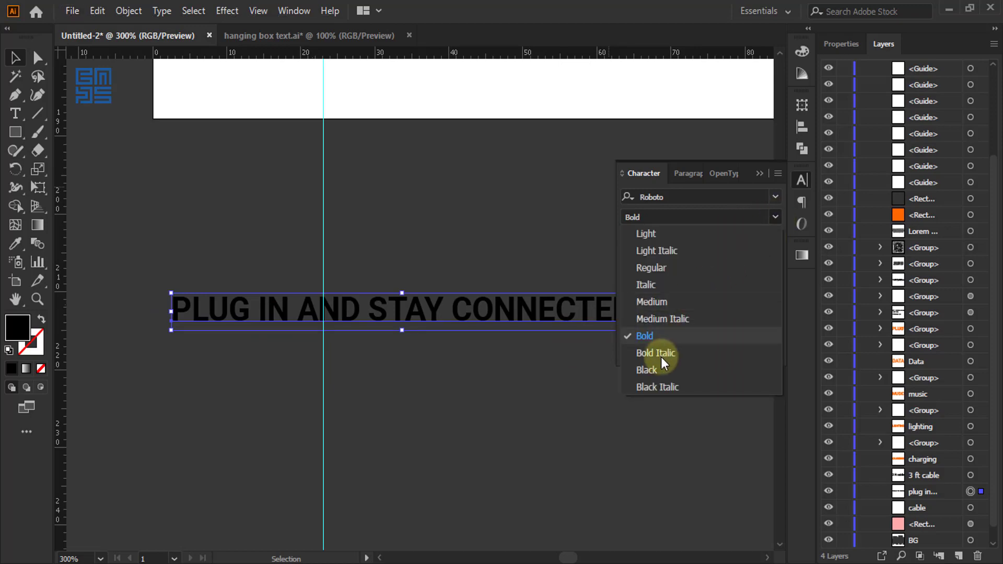
click(662, 365)
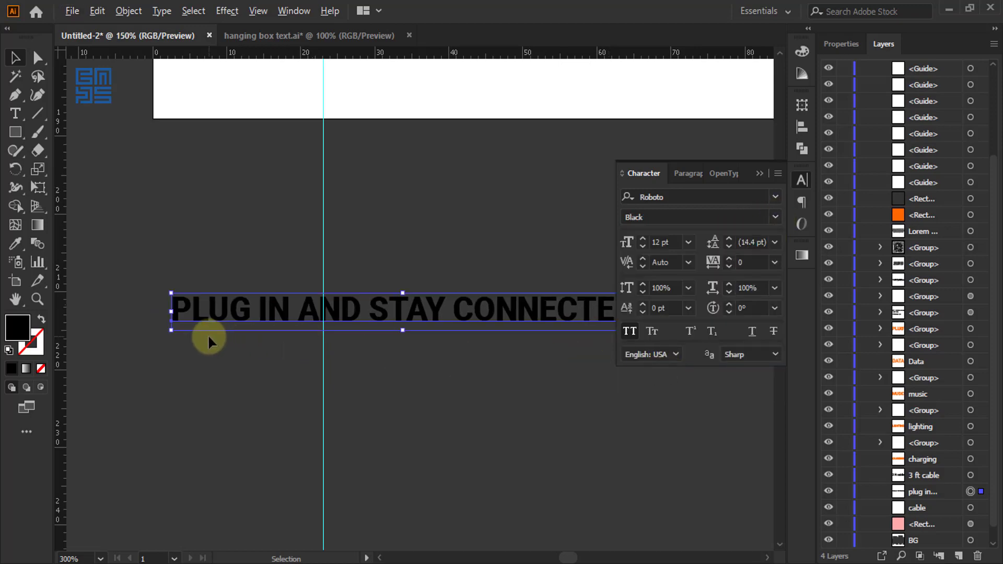
- Move the PLUG IN AND STAY CONNECTED tagline closer to the artboard's lower edge, roughly below the red panel, and deselect it
scroll(209, 334, down, 2)
scroll(305, 384, up, 1)
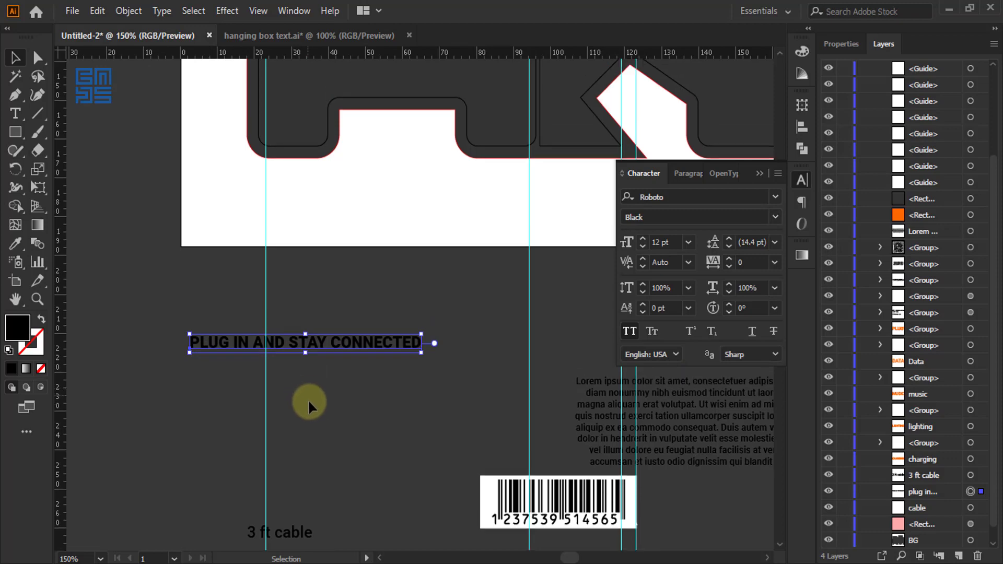
scroll(387, 471, up, 5)
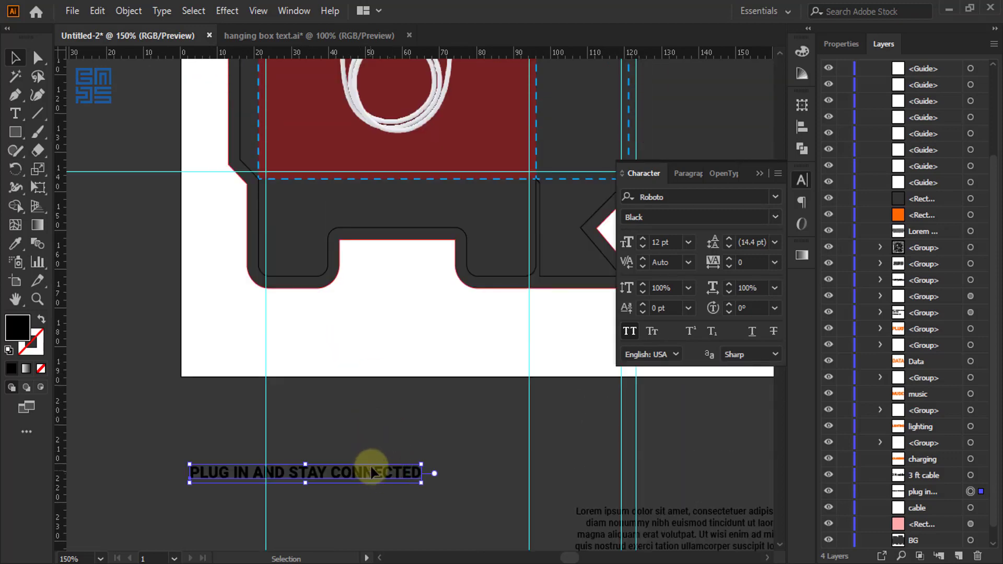
drag(370, 466, 430, 435)
drag(380, 454, 372, 448)
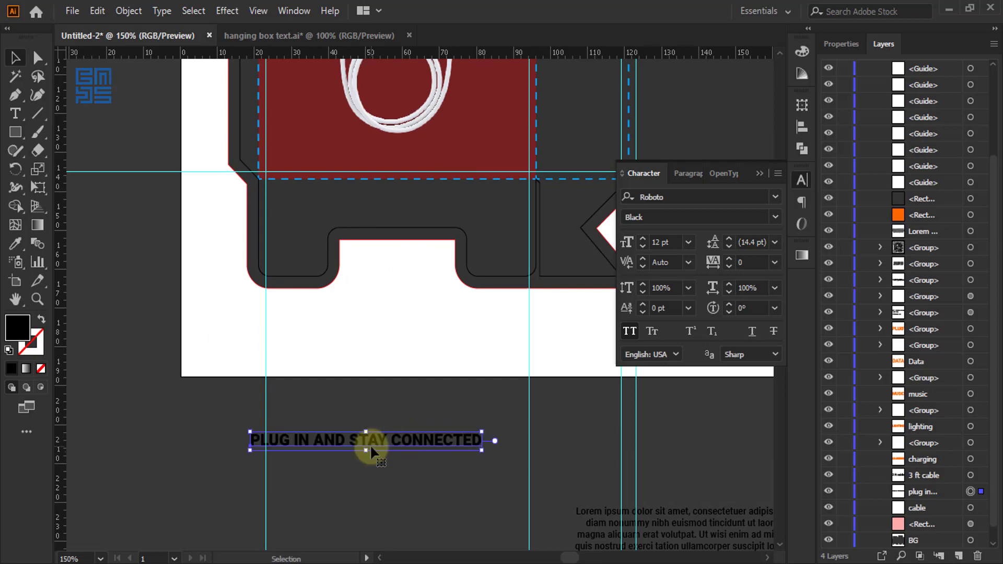
click(159, 393)
- Copy the orange swatch square onto the red panel and snap it into the panel's lower-left corner
scroll(160, 394, down, 2)
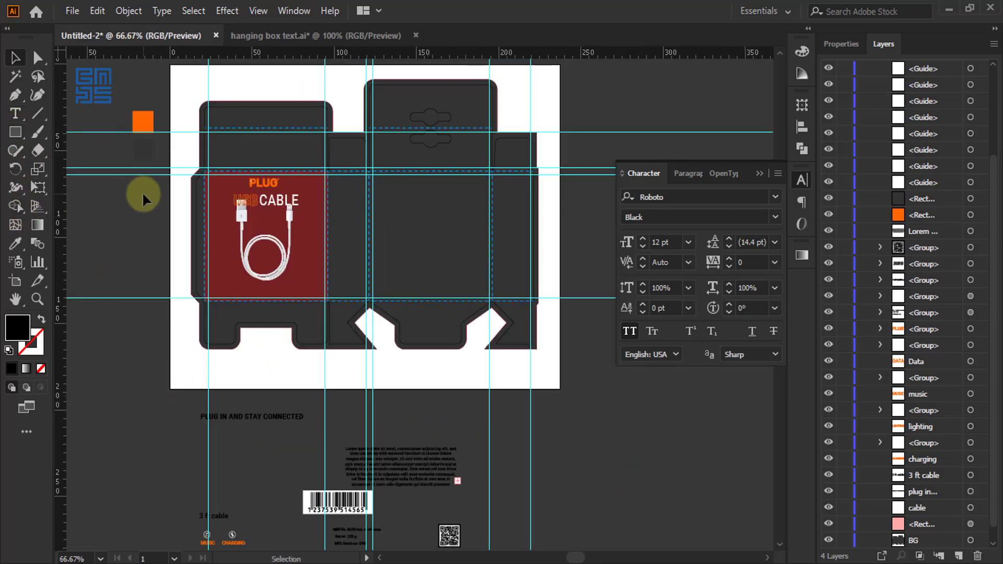
scroll(144, 181, up, 1)
drag(140, 87, 250, 333)
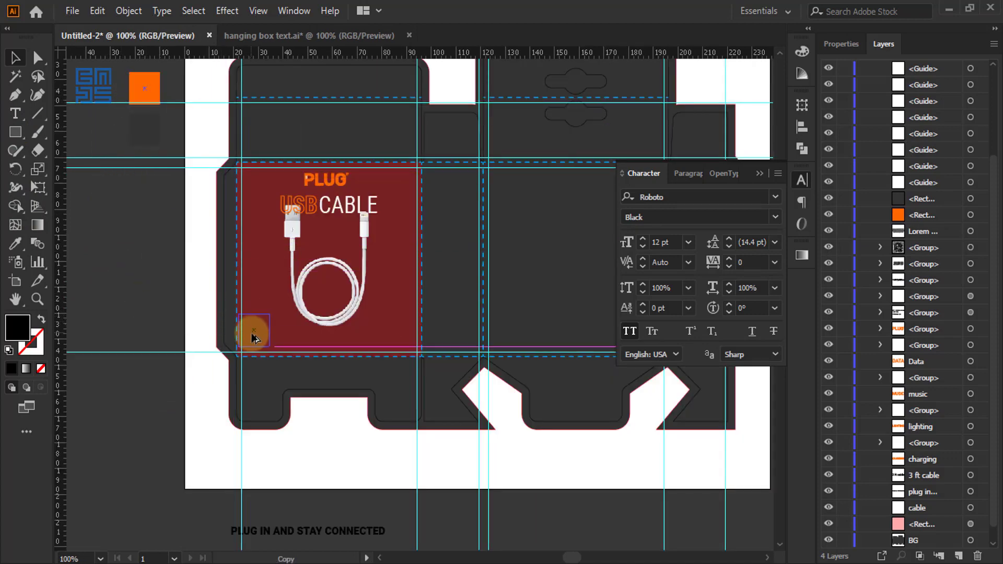
scroll(256, 341, up, 3)
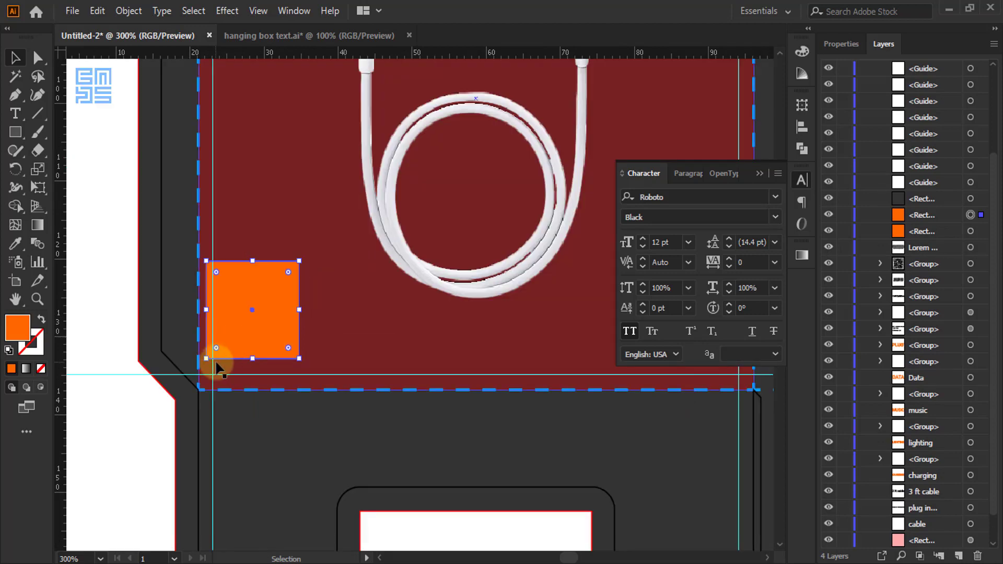
scroll(214, 360, up, 2)
drag(255, 331, 240, 395)
- Reshape the copied orange square into a strip about 10 mm tall and 200 mm wide along the bottom of all four box panels
scroll(147, 349, down, 3)
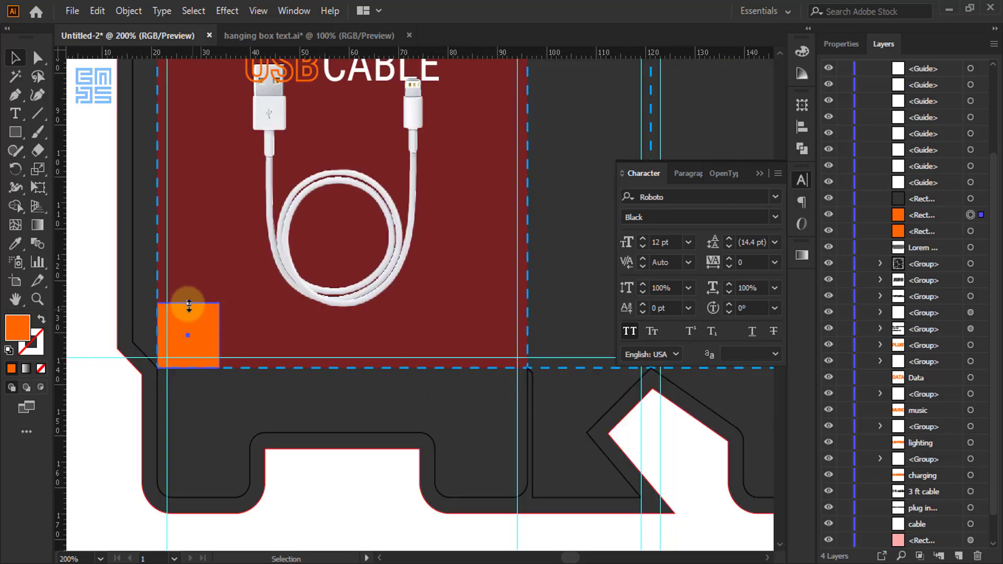
drag(188, 306, 582, 342)
scroll(98, 306, down, 2)
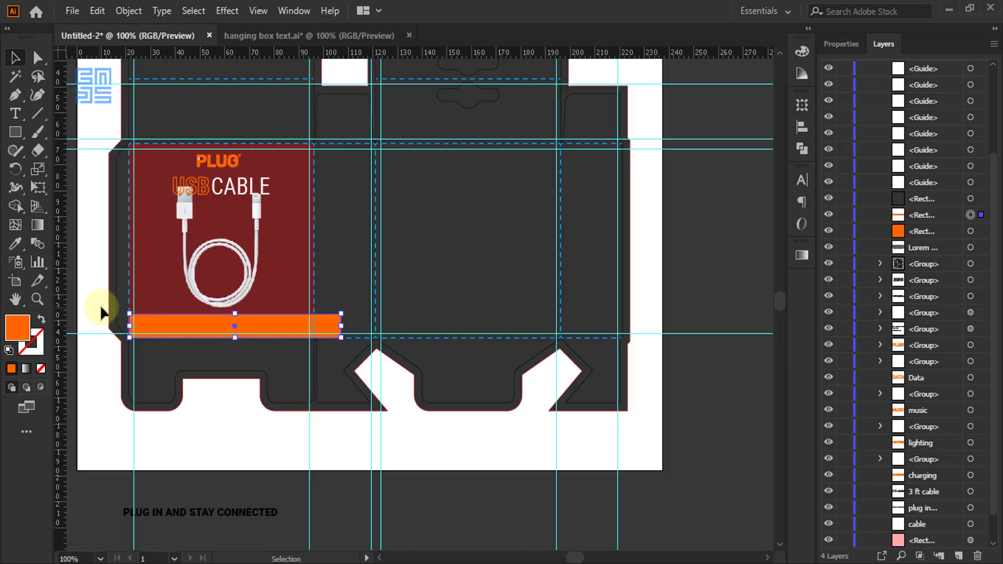
scroll(396, 337, up, 1)
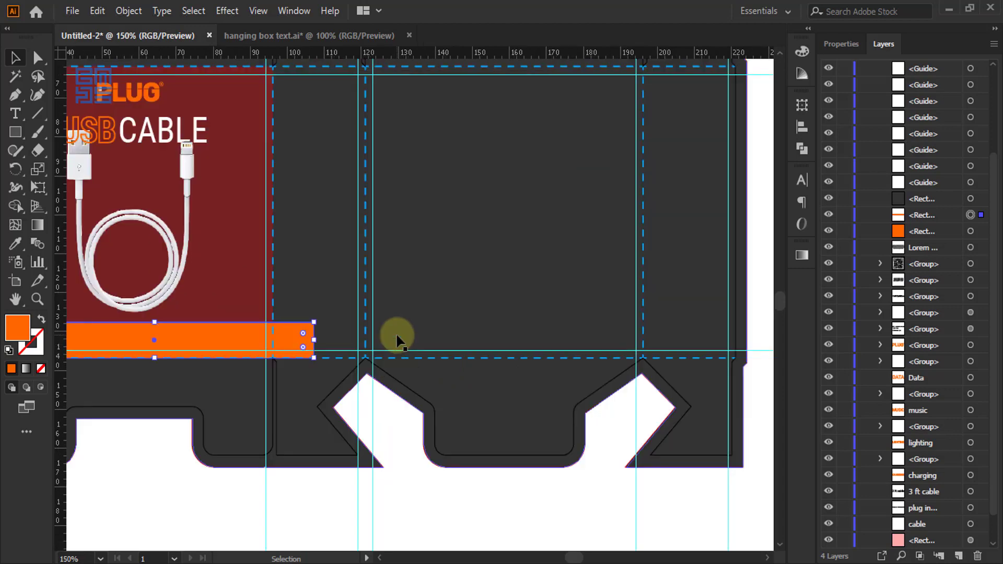
drag(314, 339, 735, 346)
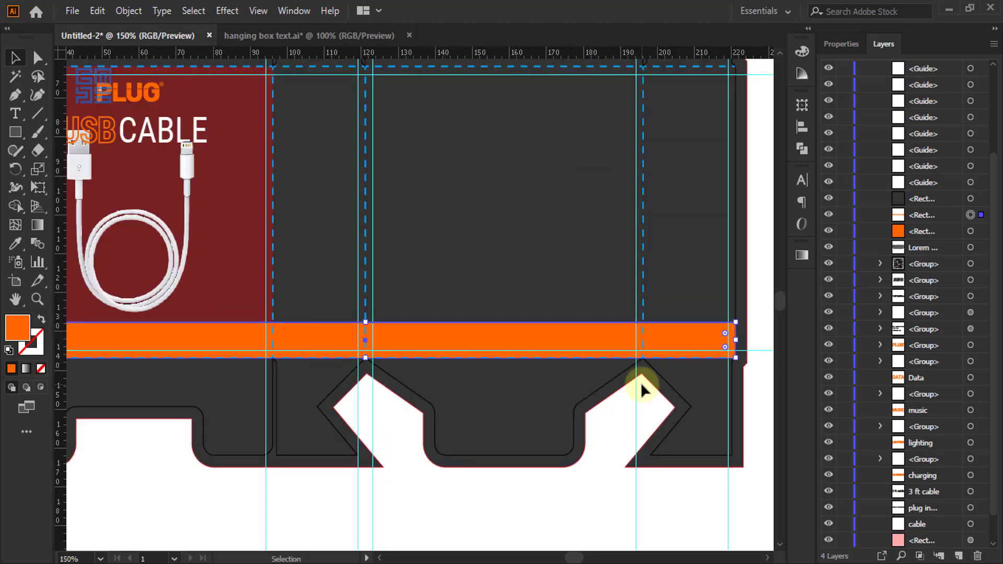
scroll(692, 342, down, 2)
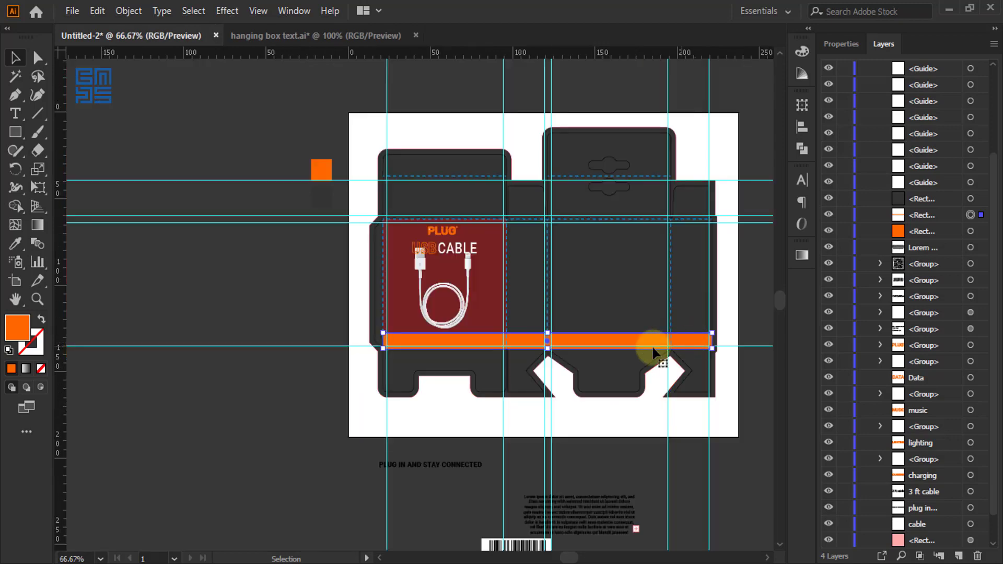
click(273, 240)
scroll(532, 241, up, 1)
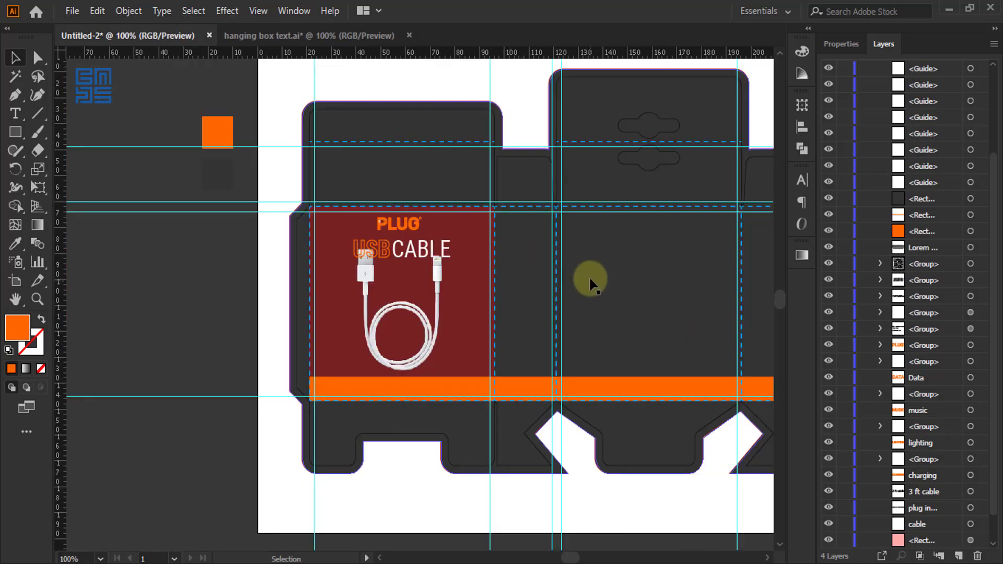
scroll(587, 280, up, 2)
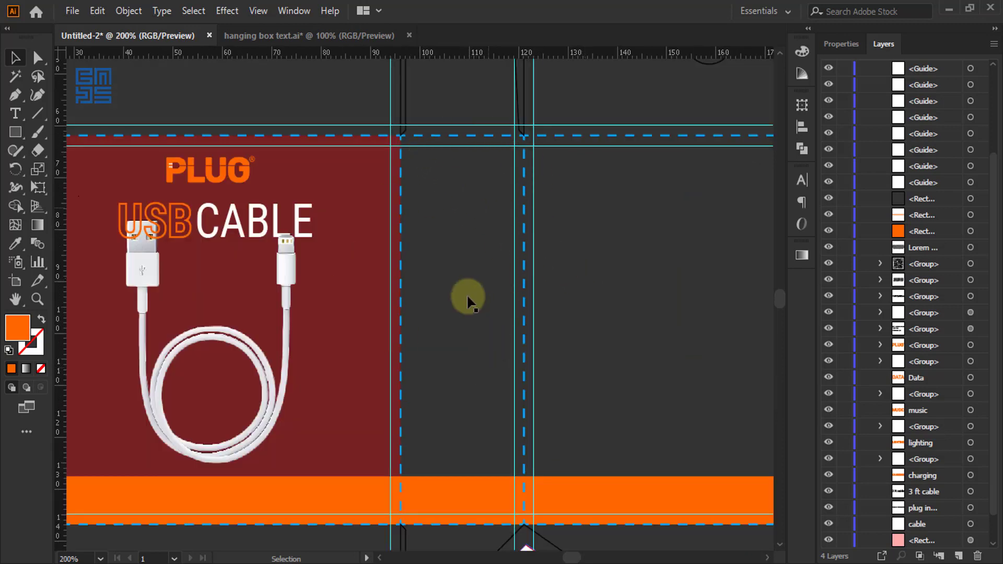
scroll(483, 343, down, 2)
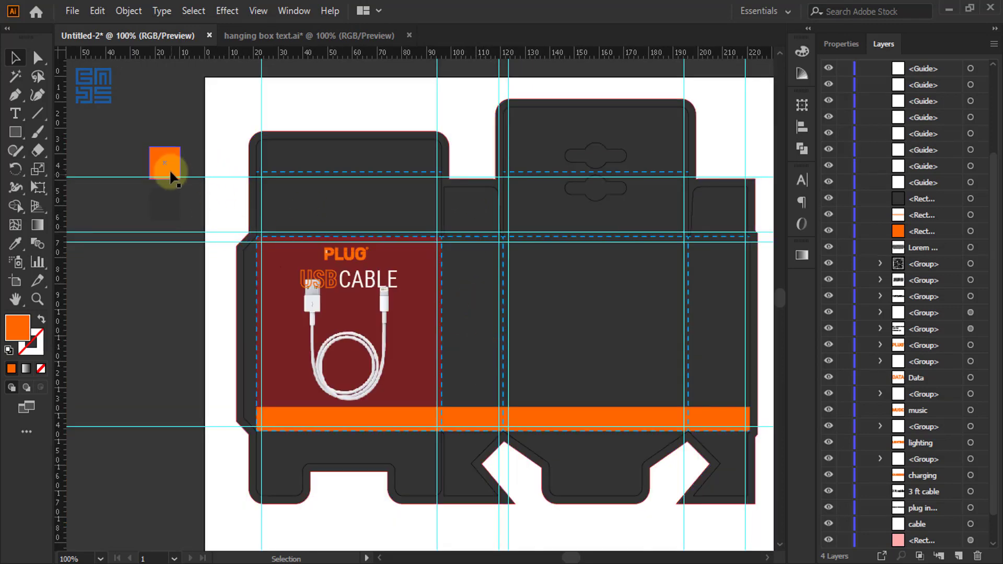
- Copy the orange swatch square into the upper-left corner of the narrow side panel beside the red panel
drag(168, 170, 461, 254)
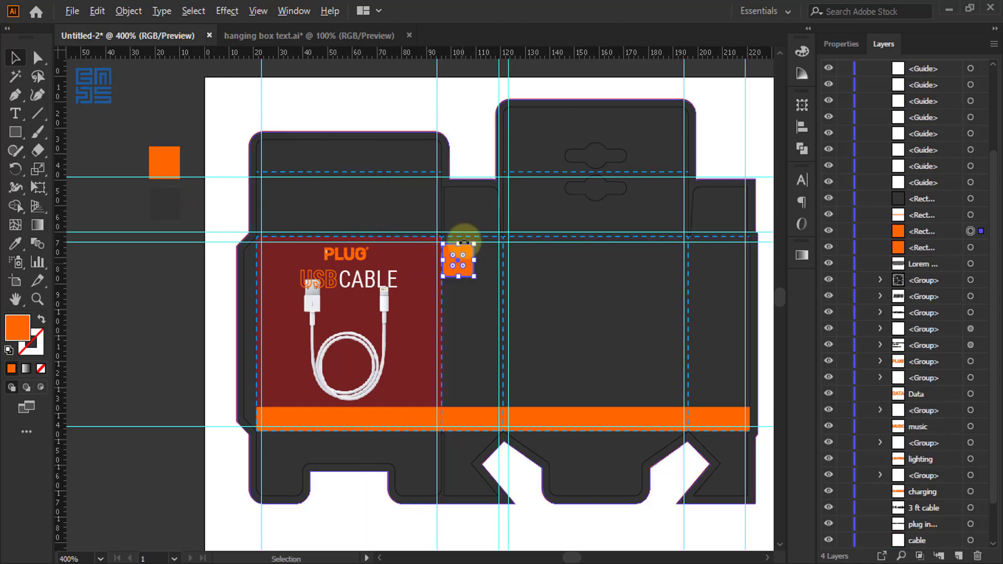
scroll(460, 256, up, 4)
scroll(422, 240, up, 1)
drag(416, 322, 386, 247)
scroll(336, 225, down, 2)
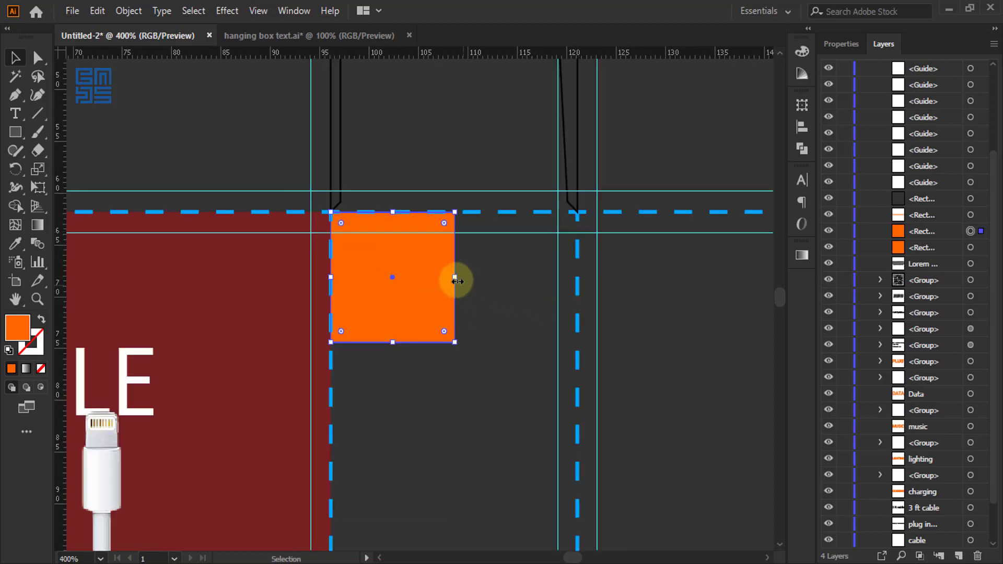
- Stretch the copied orange square to fill the whole narrow side panel, about 25 mm wide and 75 mm tall
drag(455, 278, 578, 274)
scroll(456, 151, down, 3)
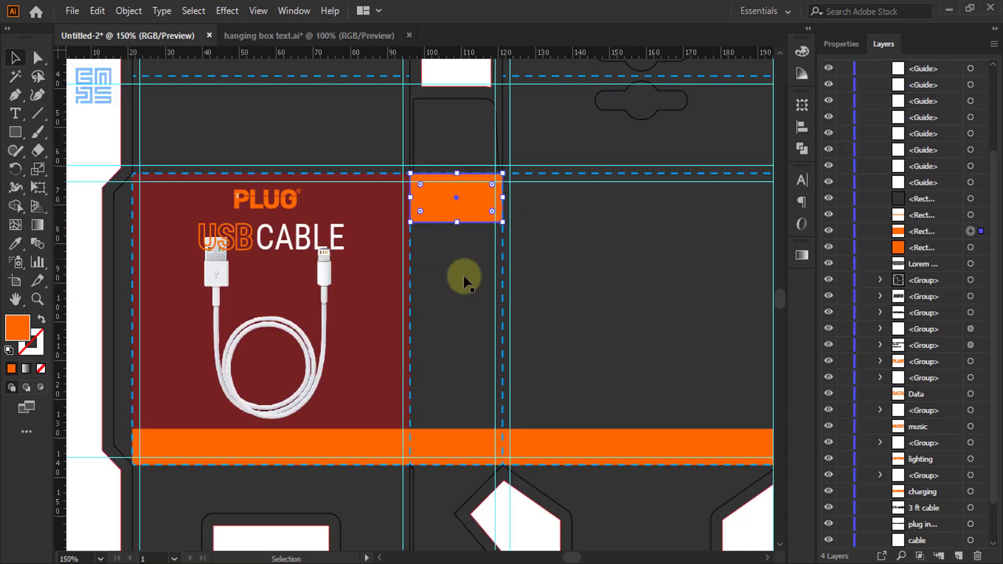
drag(457, 222, 457, 470)
scroll(457, 471, up, 3)
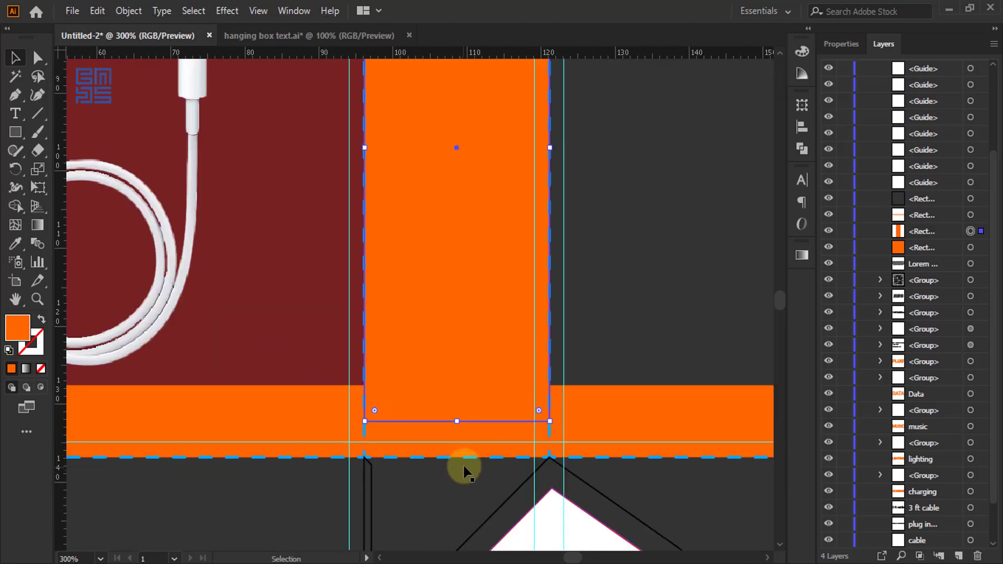
scroll(464, 470, up, 3)
drag(450, 380, 447, 452)
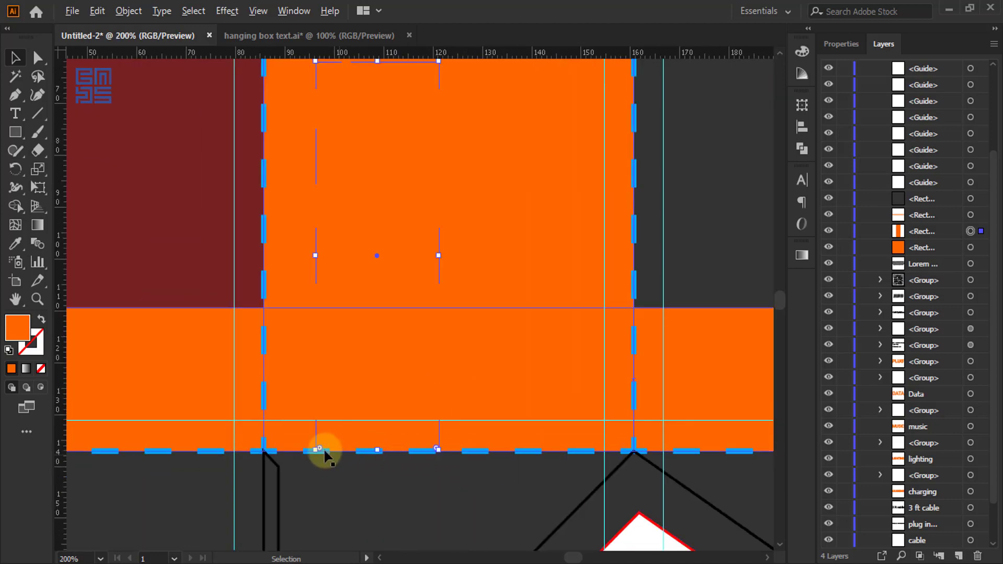
- Copy the orange side panel rectangle onto the other narrow side panel, aligned to its fold lines, and deselect it
scroll(325, 455, down, 6)
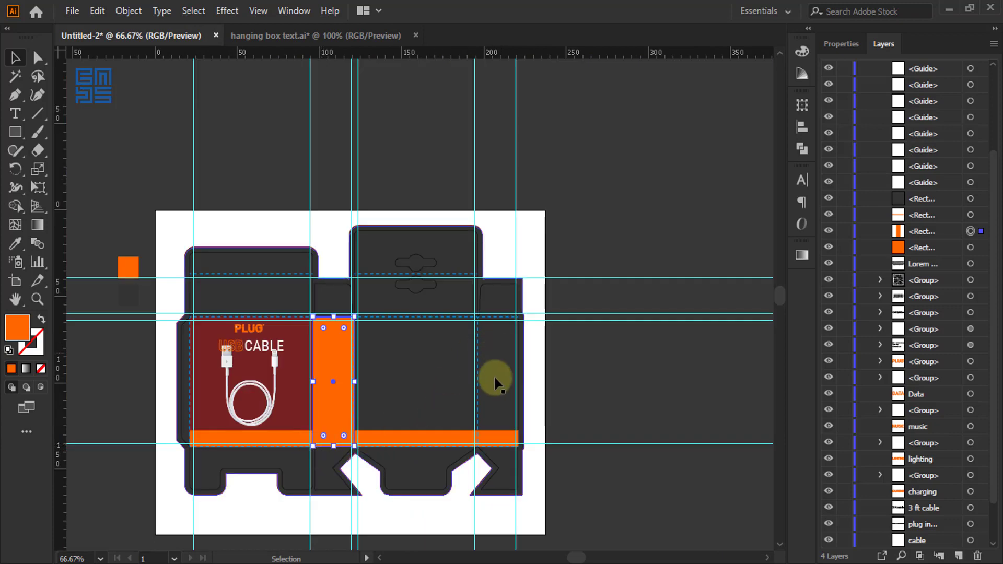
scroll(407, 389, up, 1)
drag(310, 368, 546, 371)
scroll(517, 284, up, 3)
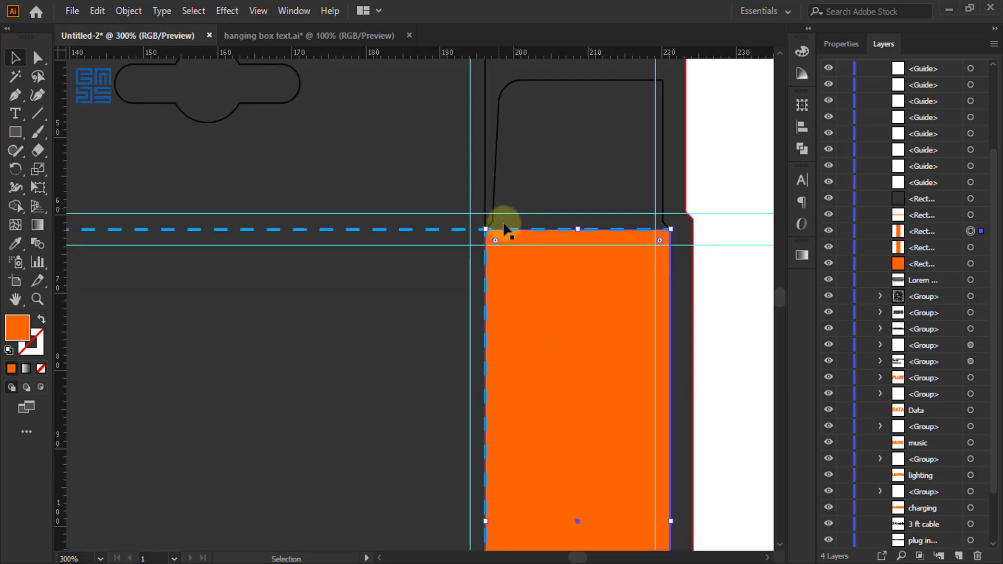
scroll(534, 243, up, 3)
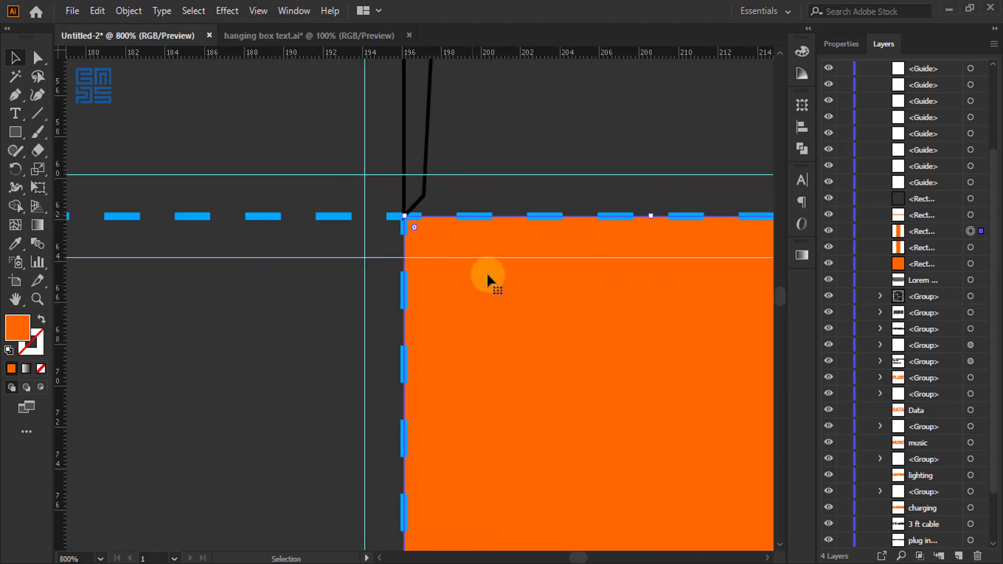
scroll(449, 261, down, 9)
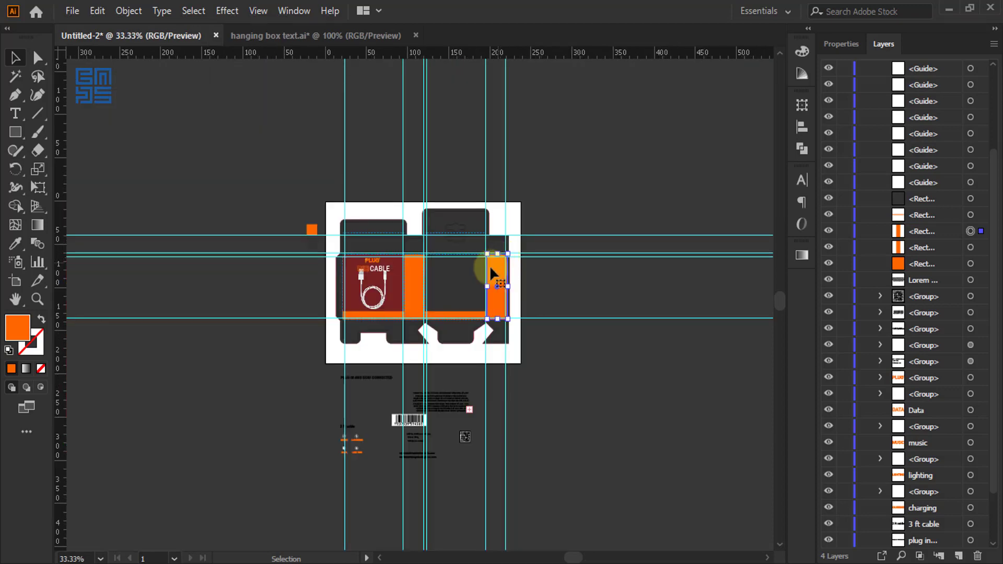
scroll(425, 282, up, 1)
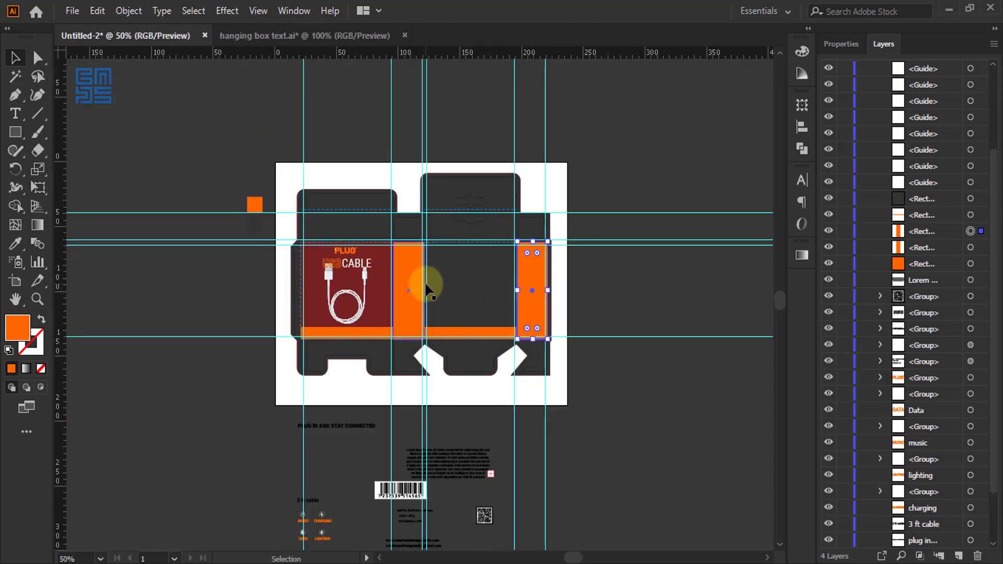
scroll(406, 284, down, 1)
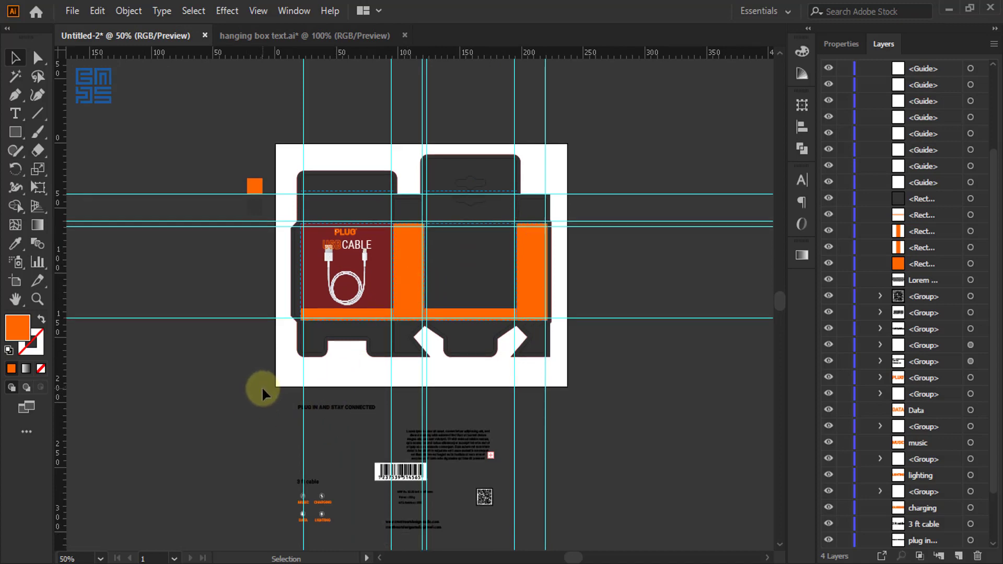
- Copy the orange side panel rectangle onto the flap above the red panel and rotate the copy 90°
scroll(316, 196, up, 1)
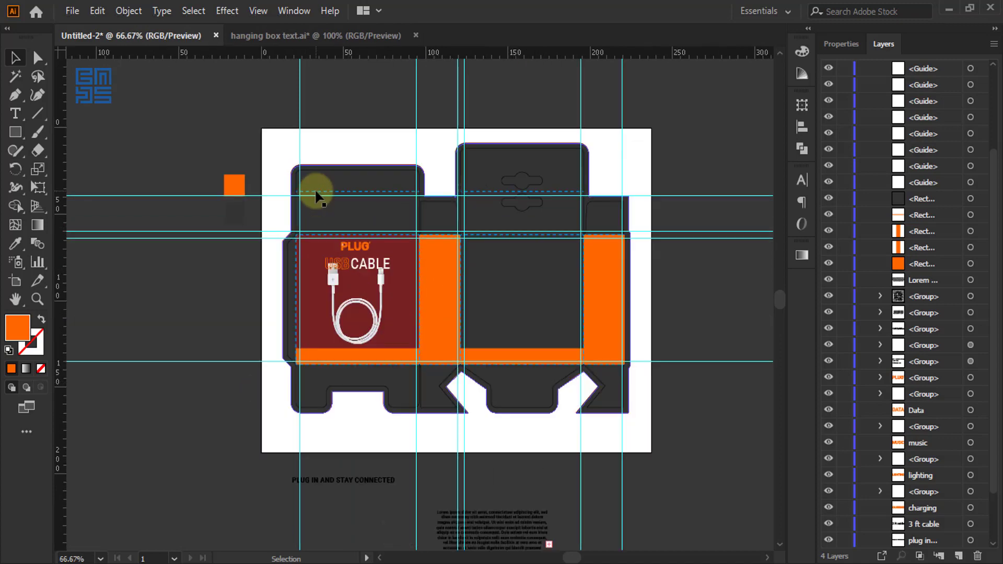
scroll(421, 286, up, 2)
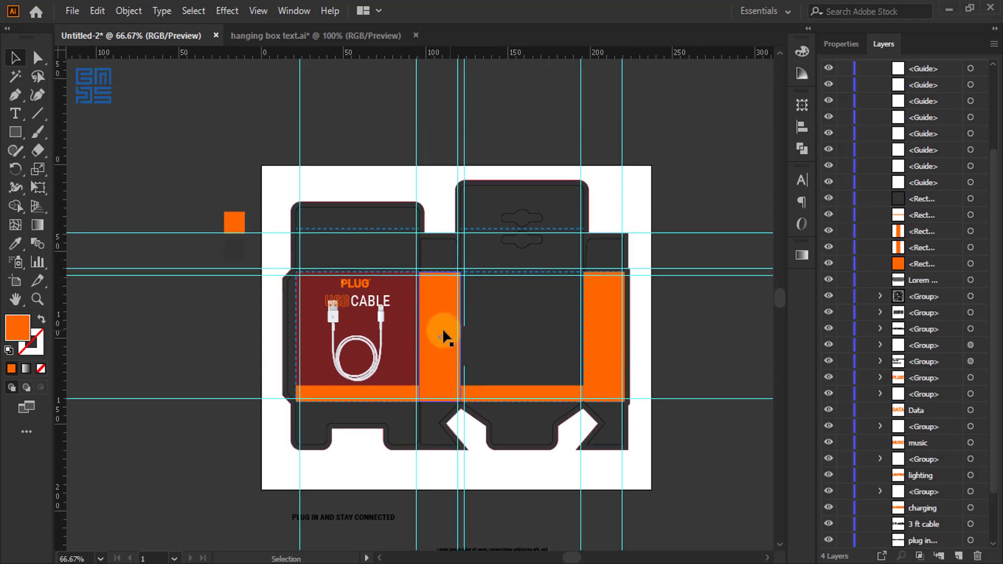
drag(439, 310, 344, 190)
scroll(344, 190, up, 2)
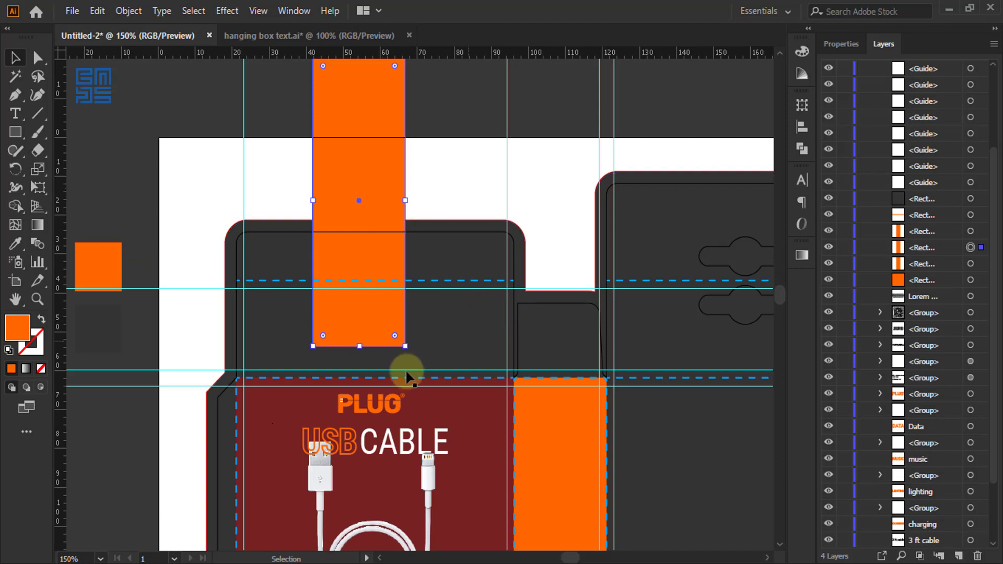
drag(407, 342, 450, 178)
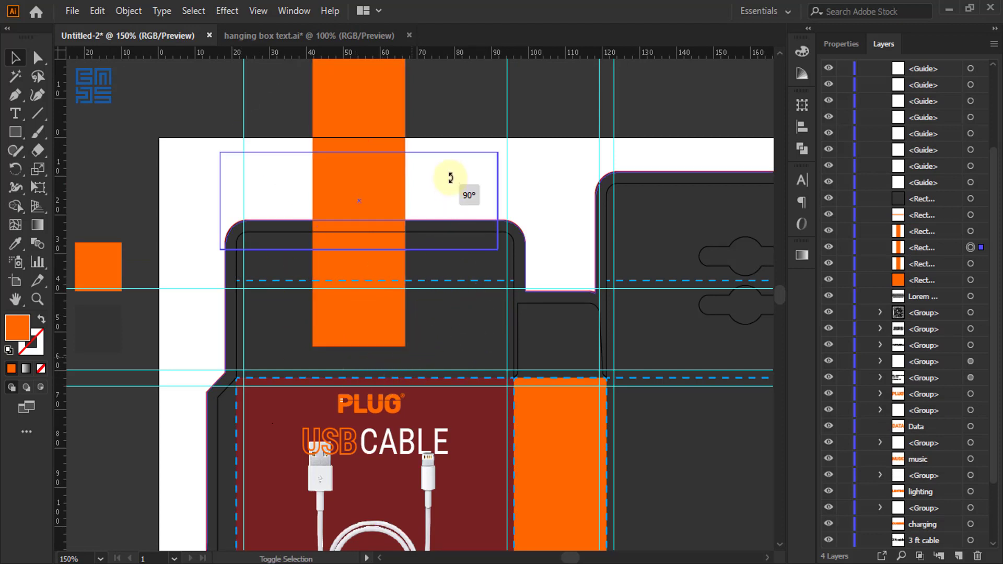
- Snap the rotated orange rectangle into the box's top panel, directly above the red panel and within the fold lines
drag(385, 207, 324, 325)
drag(529, 363, 524, 371)
scroll(519, 375, up, 5)
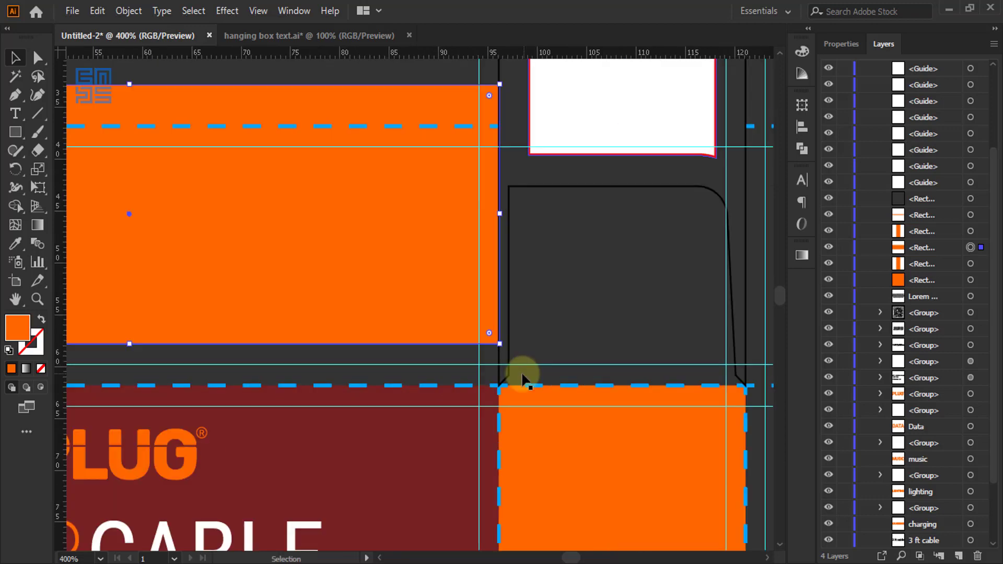
scroll(486, 355, down, 1)
drag(412, 266, 452, 361)
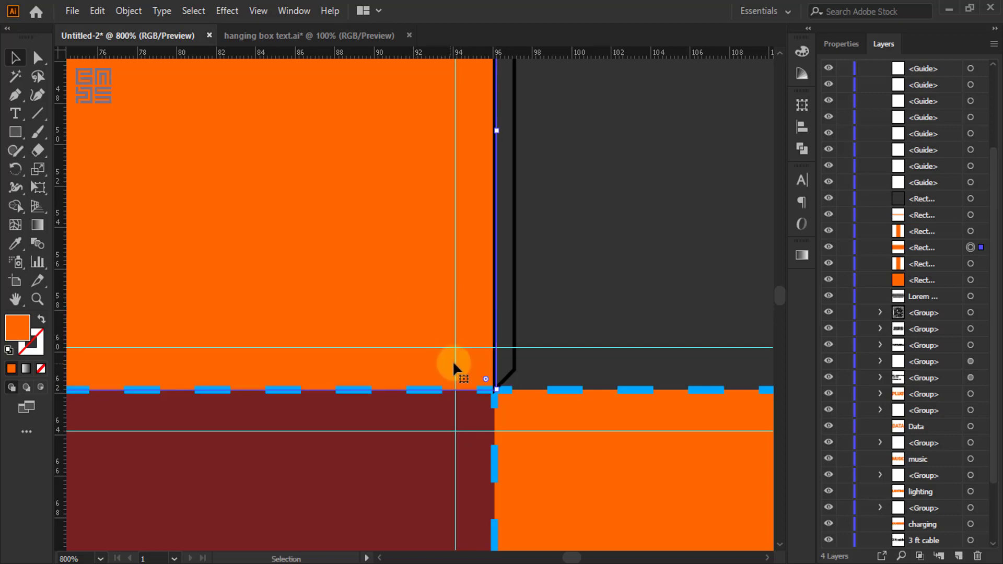
scroll(523, 417, down, 6)
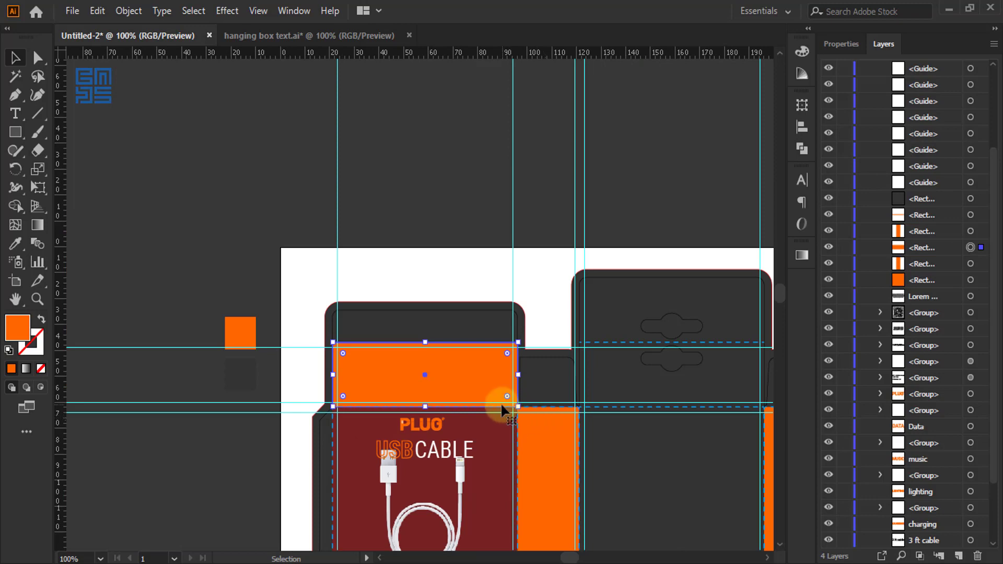
- Copy the orange top panel rectangle onto the upper hang-tab flap, with its lower edge on the dashed fold line
scroll(500, 401, up, 2)
scroll(372, 377, down, 2)
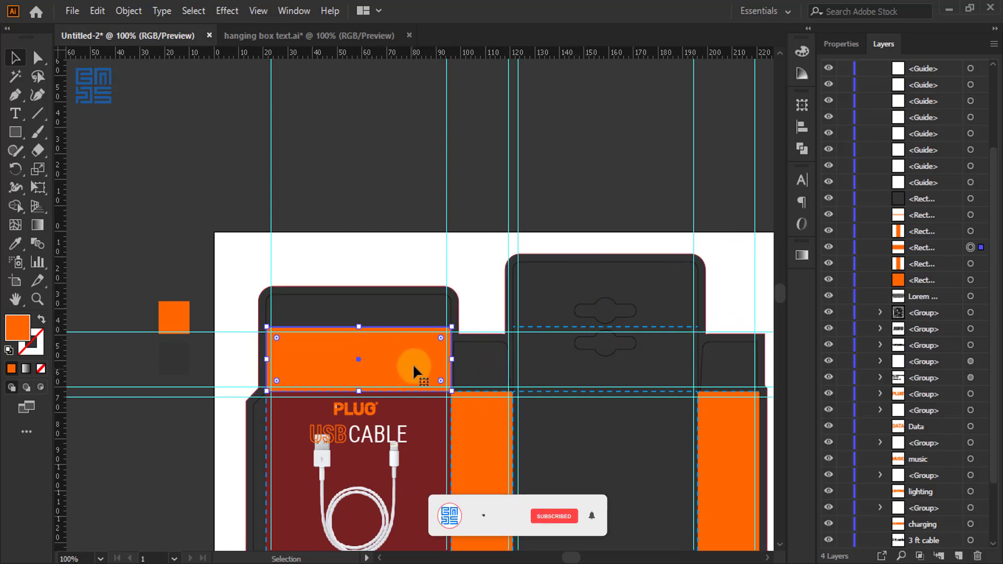
drag(413, 363, 708, 317)
scroll(673, 328, up, 3)
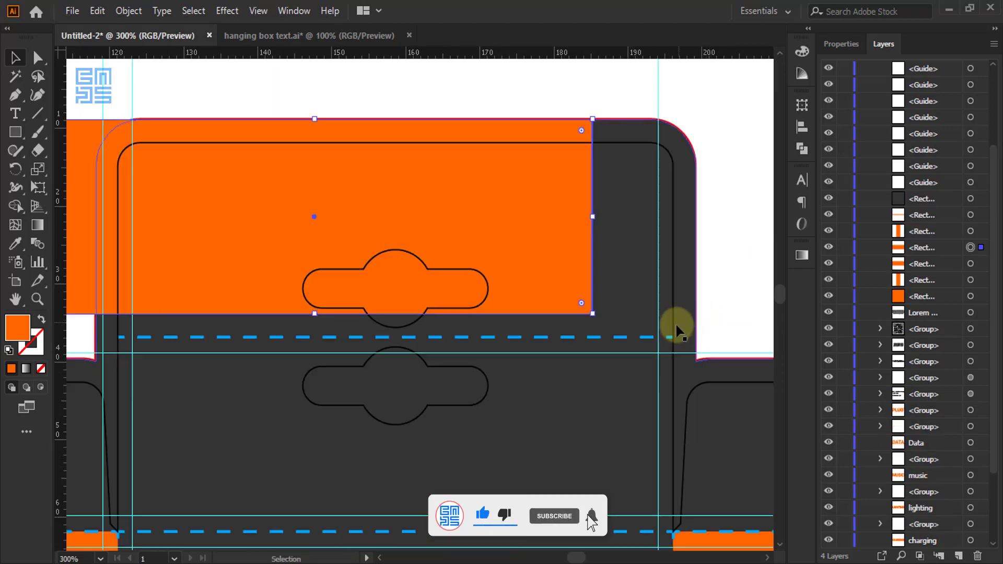
drag(443, 289, 616, 306)
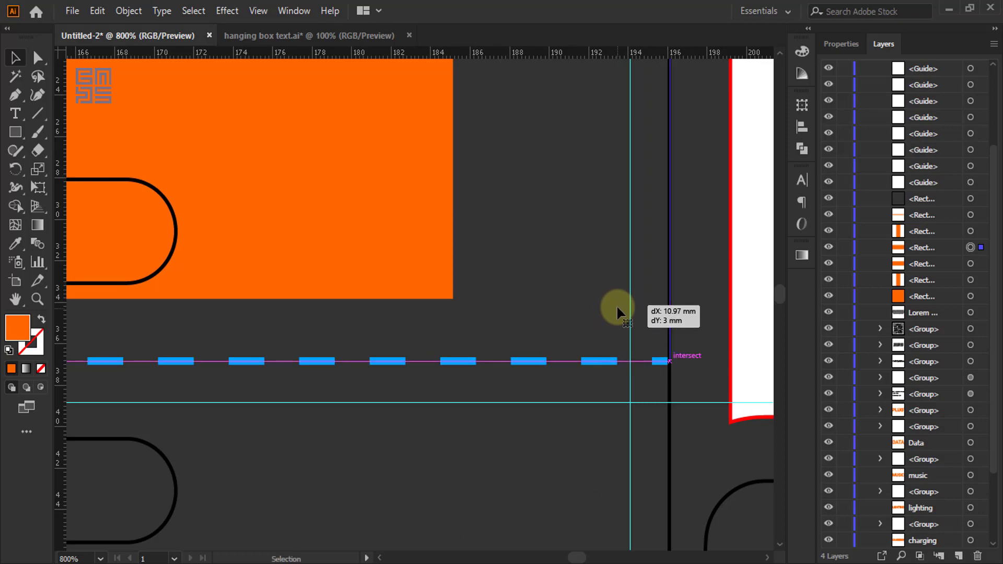
scroll(598, 365, down, 4)
scroll(589, 335, up, 1)
scroll(608, 317, down, 2)
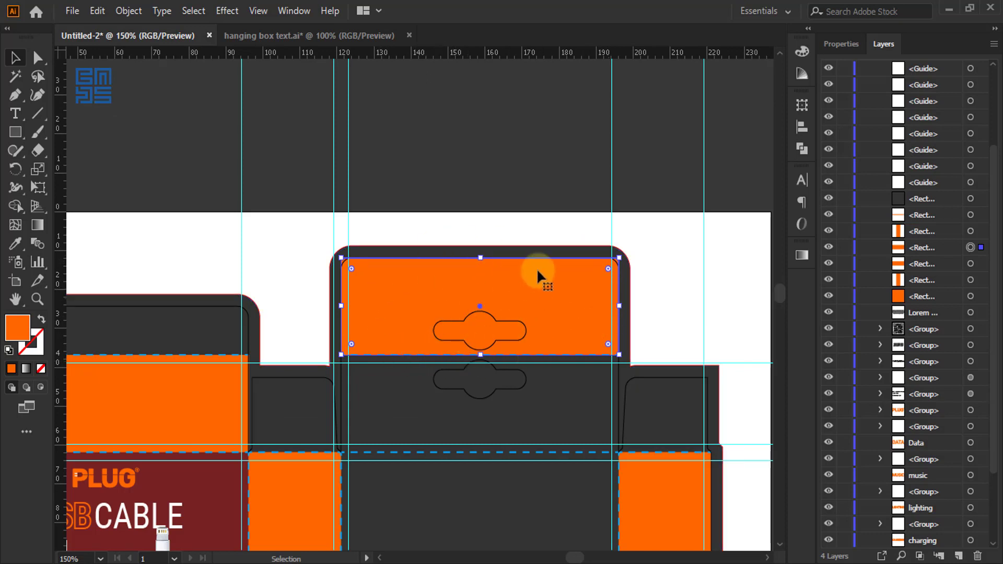
scroll(570, 206, down, 3)
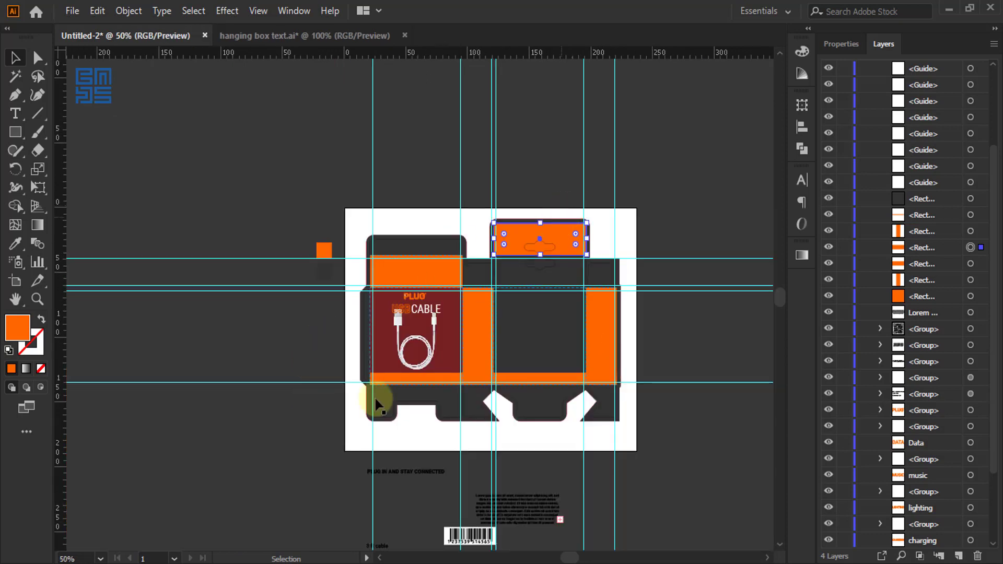
- Move the PLUG IN AND STAY CONNECTED tagline onto the orange strip at the bottom of the red panel
scroll(406, 311, up, 2)
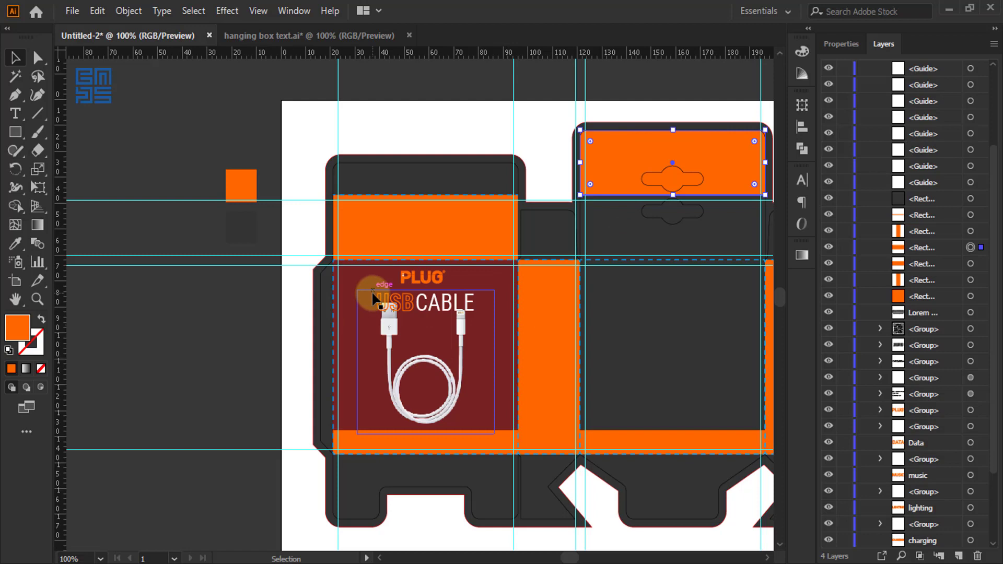
scroll(331, 237, down, 2)
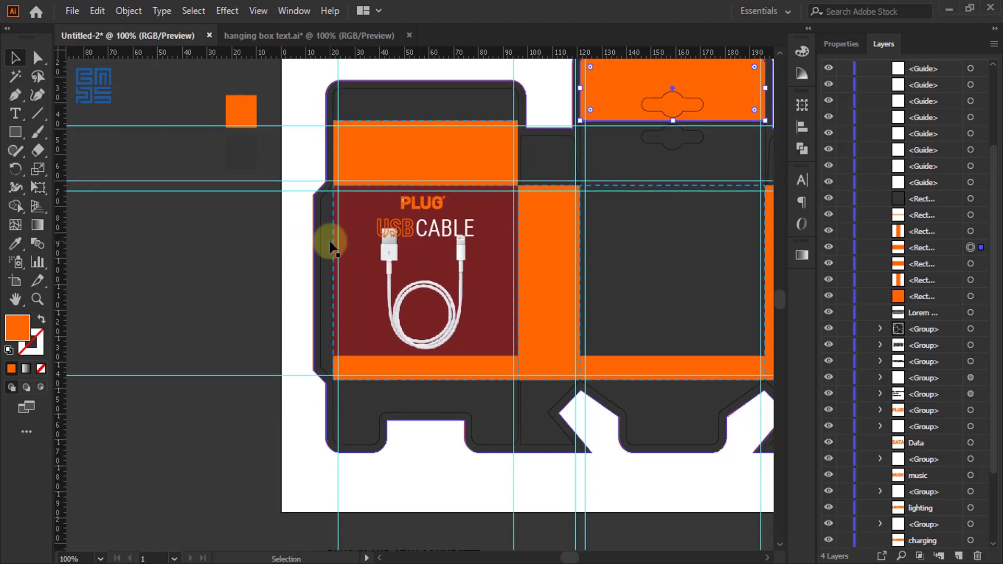
scroll(358, 250, down, 4)
click(354, 433)
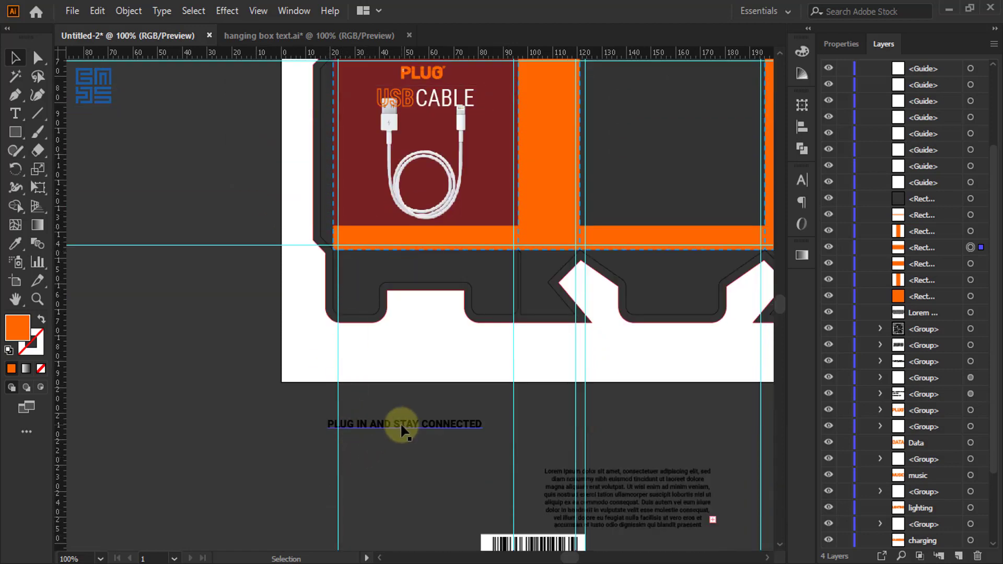
drag(401, 427, 453, 227)
scroll(453, 227, up, 2)
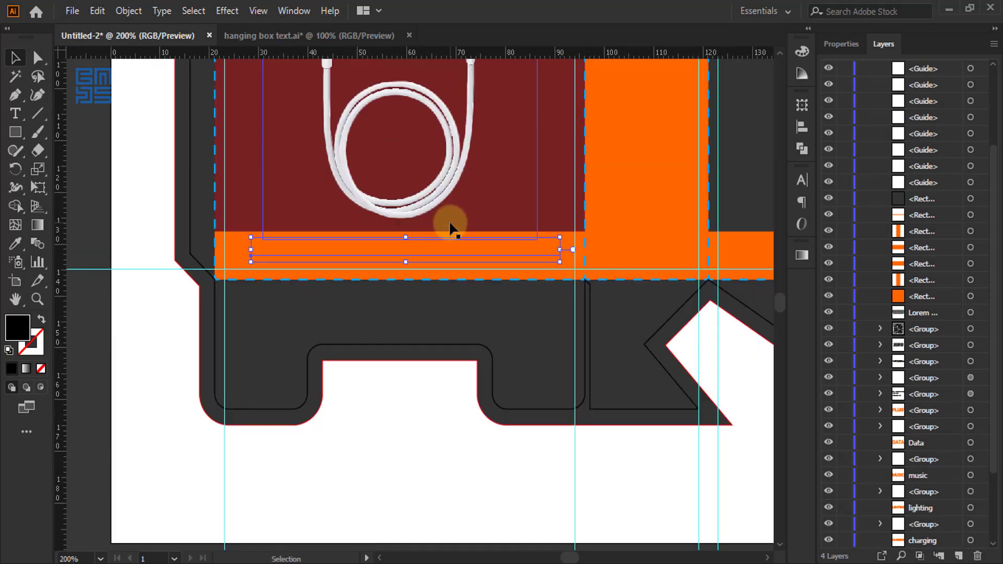
- Bring the tagline to the front so it sits above the orange strip, and deselect it
right_click(451, 258)
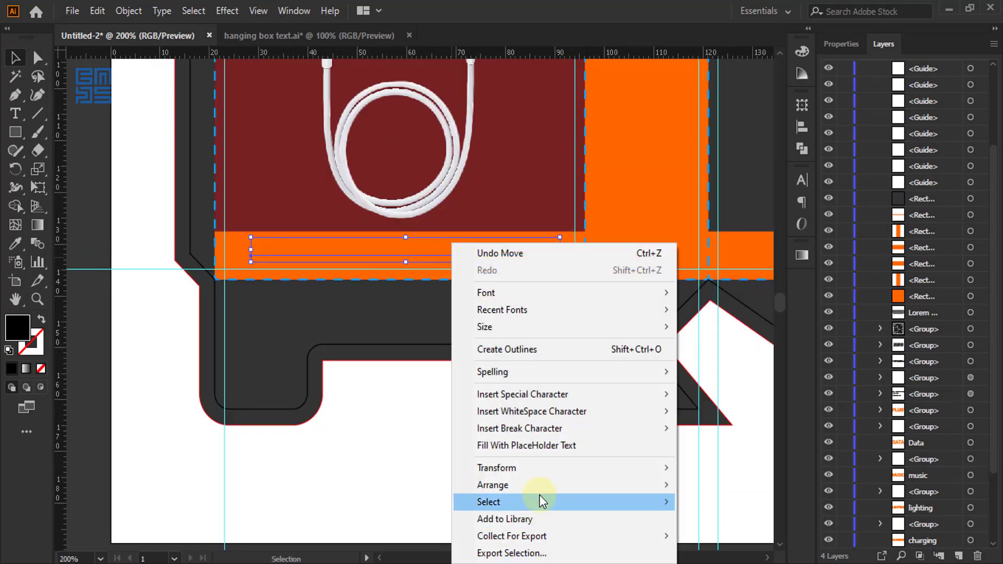
mouse_move(541, 485)
click(696, 485)
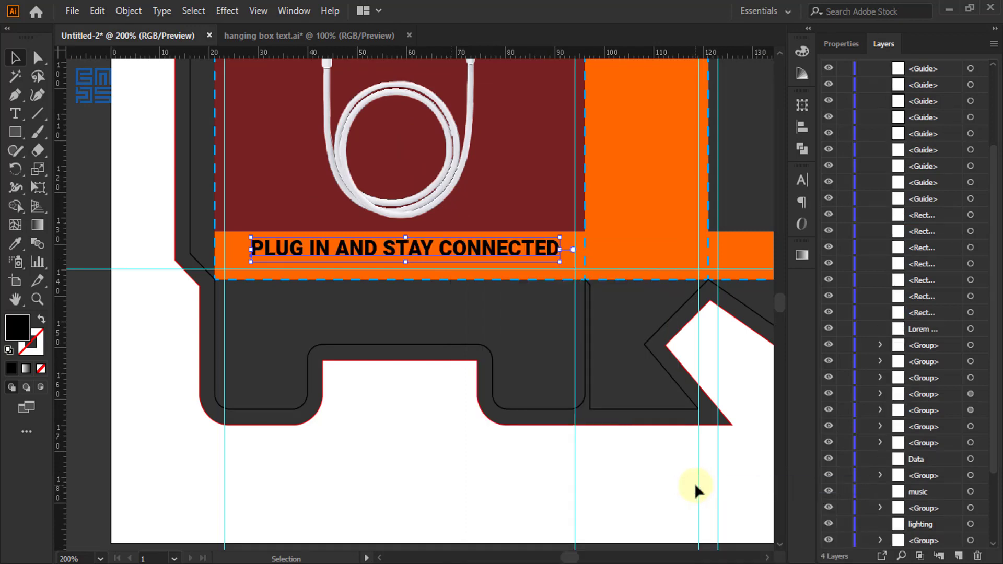
click(535, 171)
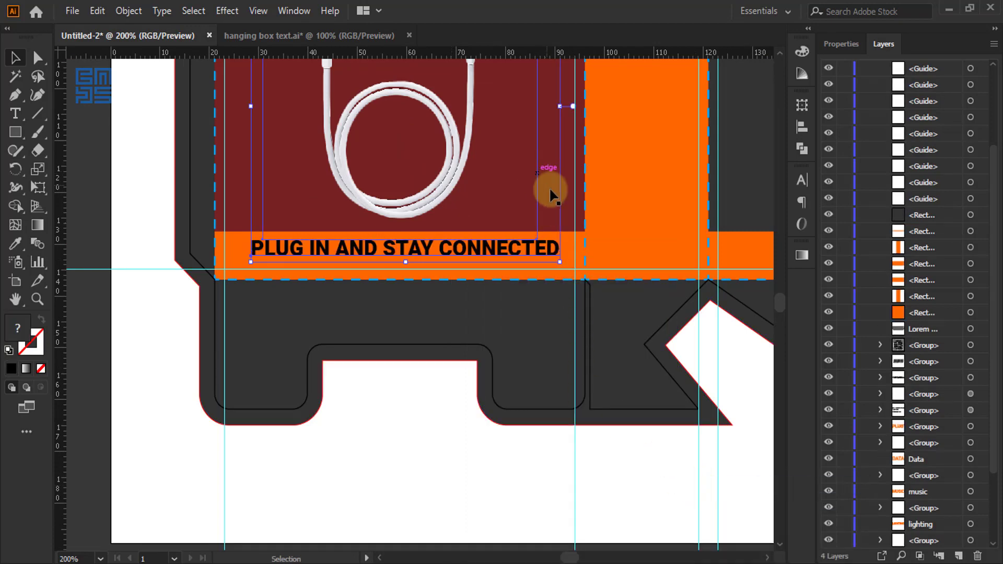
click(387, 338)
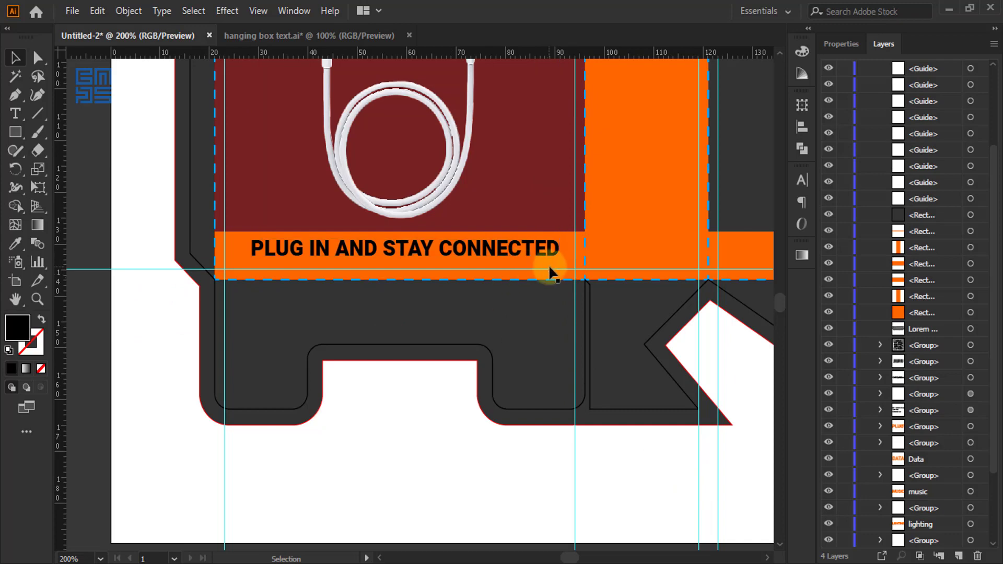
- Center the tagline horizontally on the red front panel, using the panel as the key object
click(567, 227)
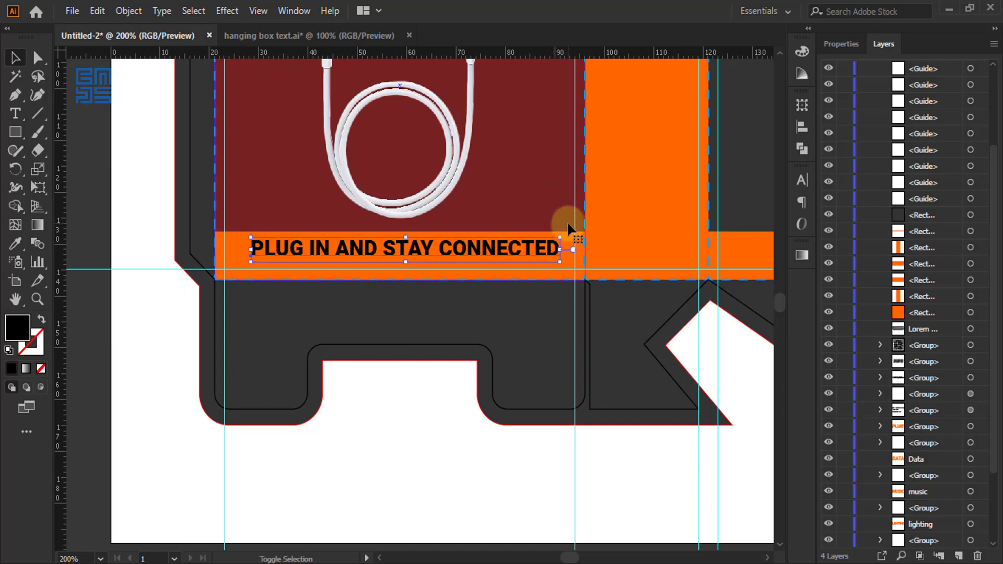
shift+click(567, 226)
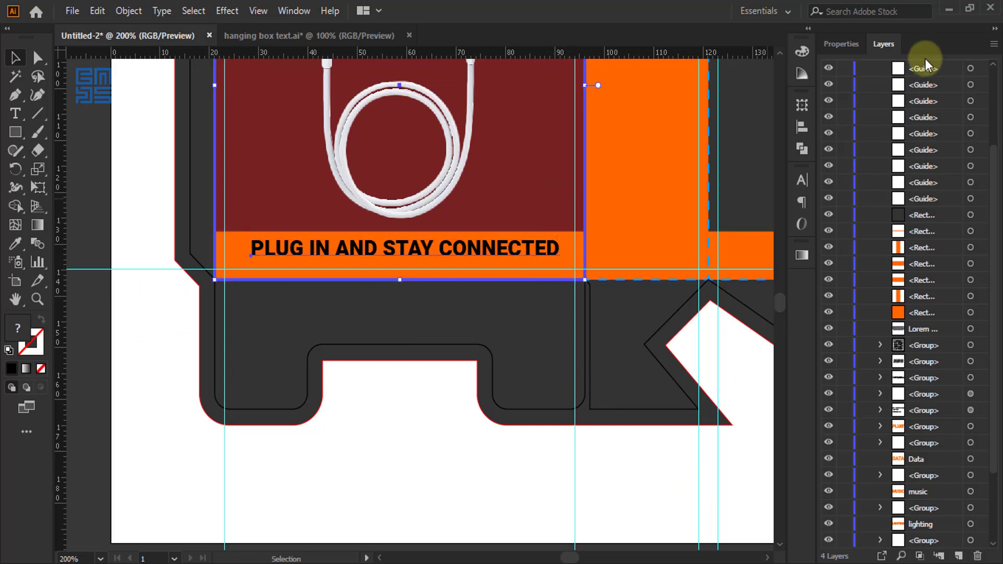
click(802, 127)
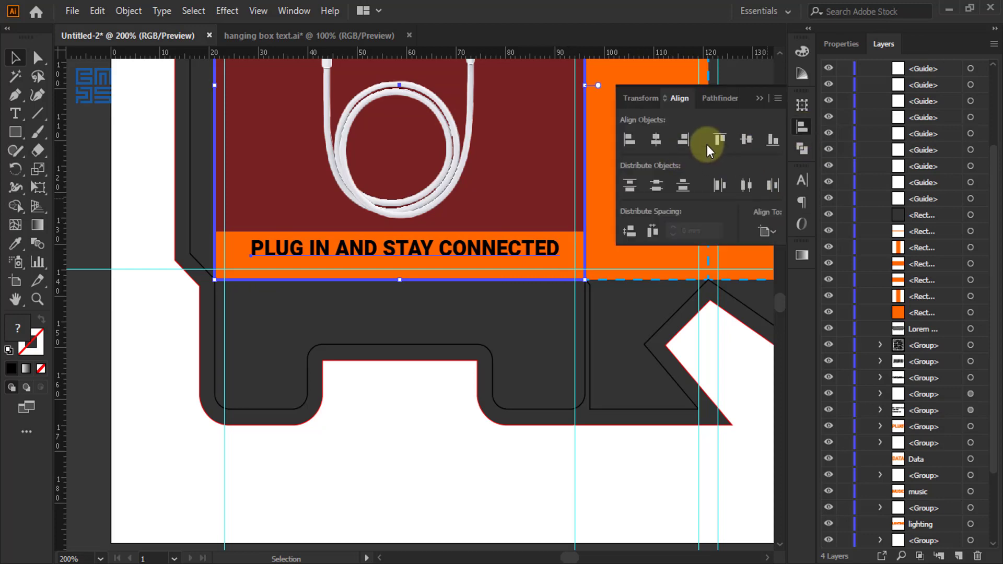
click(656, 139)
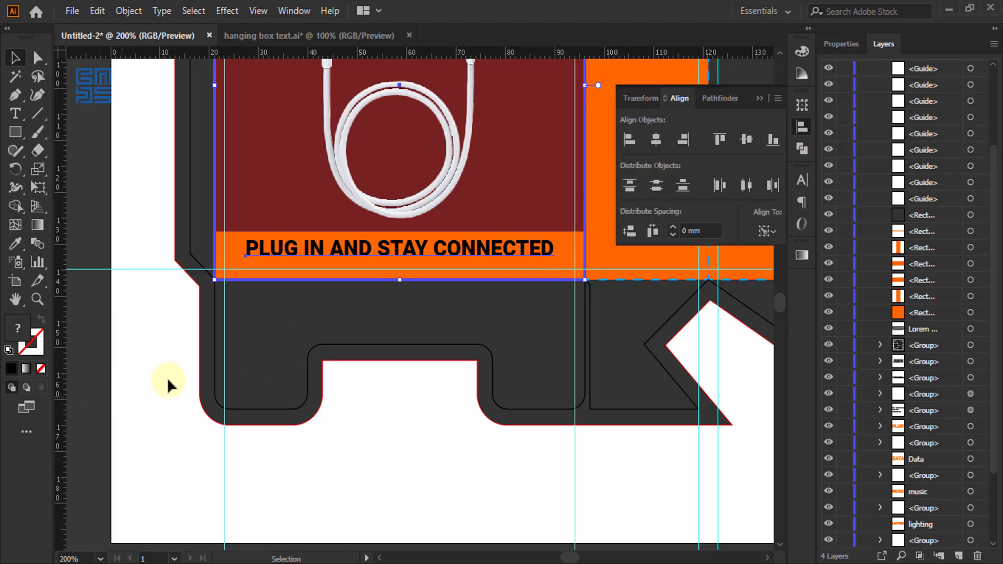
- Lower the PLUG IN AND STAY CONNECTED tagline slightly so it sits vertically balanced within the orange strip
click(411, 251)
scroll(412, 253, up, 2)
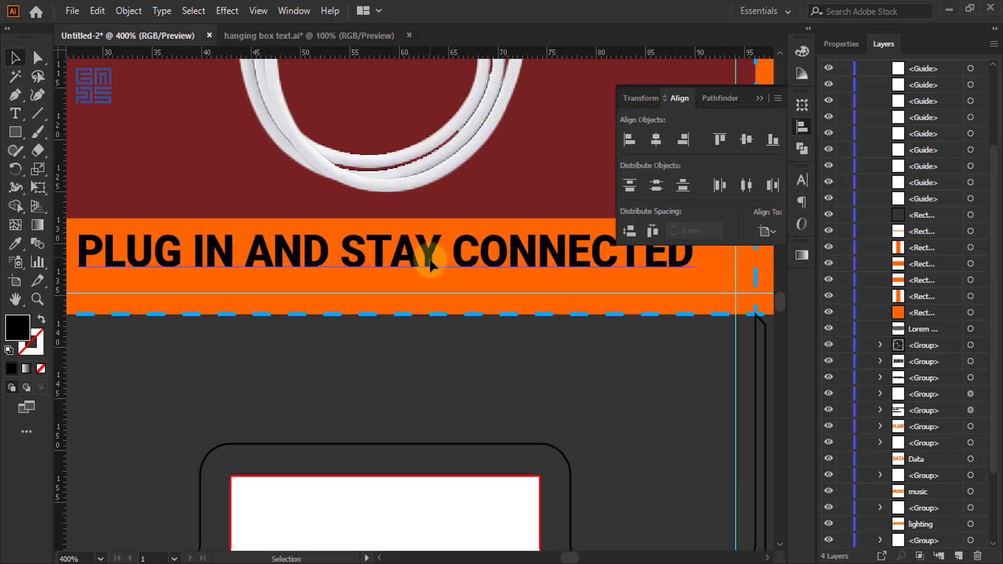
drag(430, 262, 428, 269)
scroll(421, 271, down, 2)
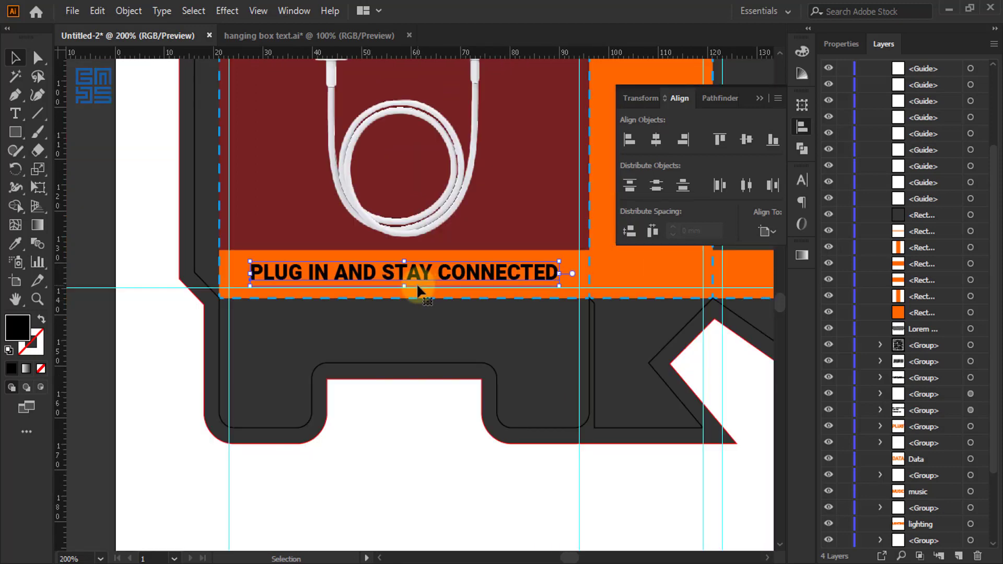
scroll(415, 283, down, 2)
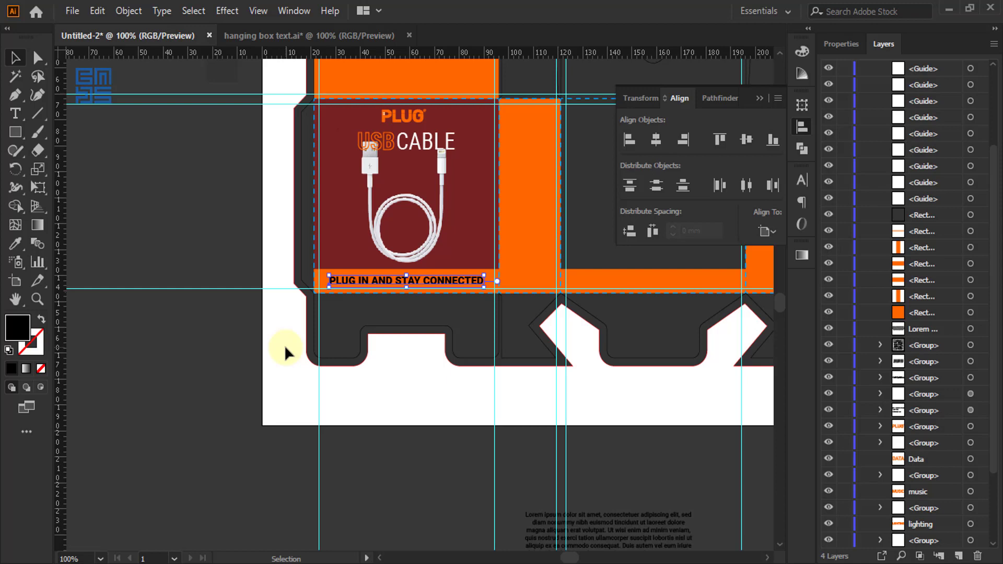
- Examine the front panel layout and the unplaced texts and icons below the artboard
scroll(398, 158, up, 2)
scroll(403, 170, down, 2)
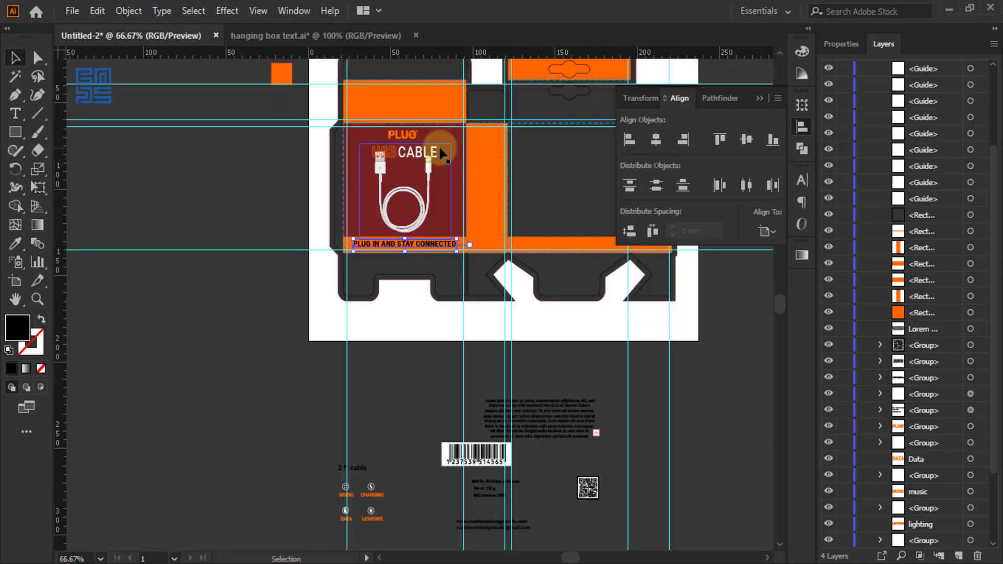
scroll(345, 531, down, 1)
scroll(350, 450, up, 1)
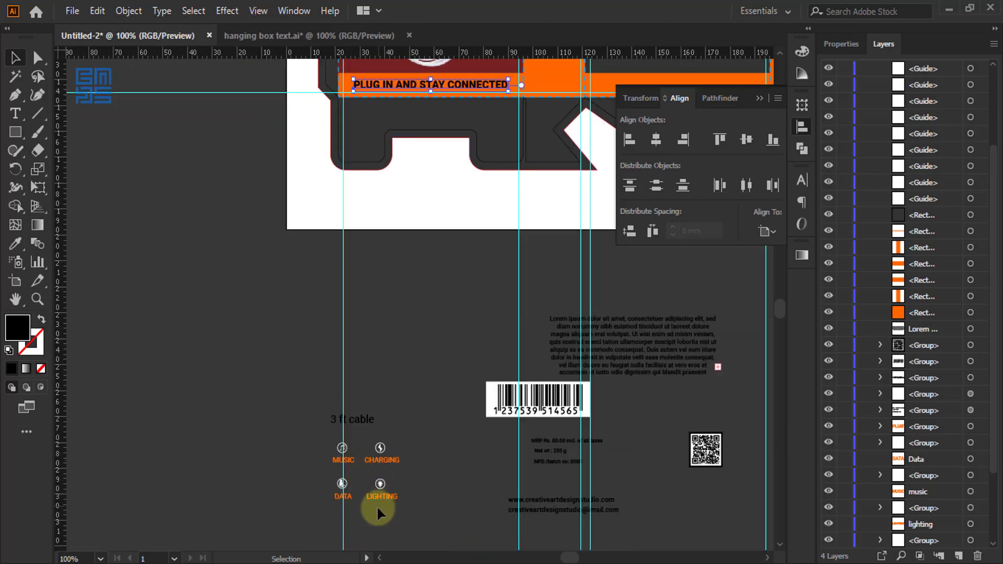
scroll(377, 506, down, 2)
scroll(401, 172, up, 1)
scroll(401, 173, up, 2)
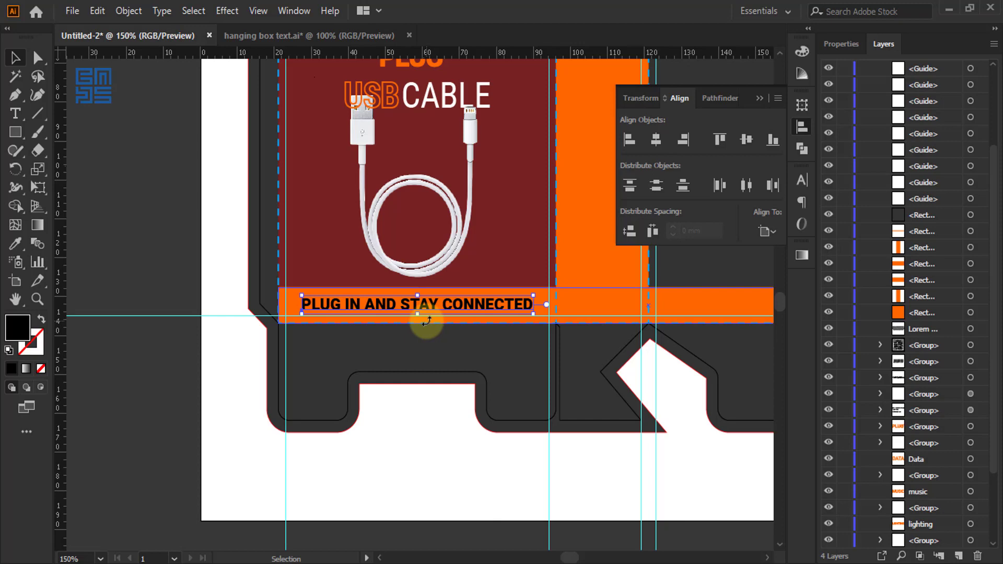
scroll(477, 187, down, 2)
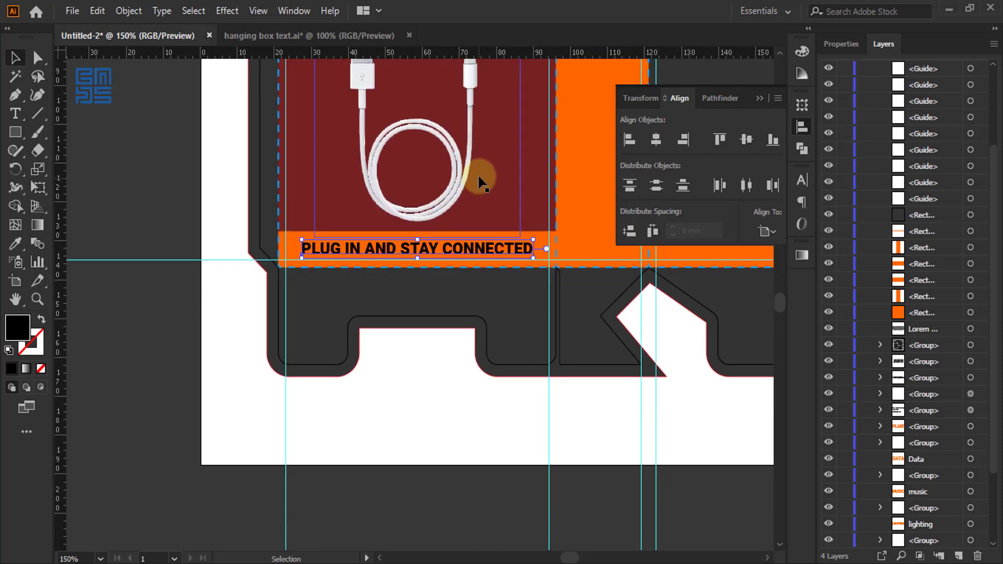
scroll(478, 182, down, 2)
- Move the four feature icons with their labels onto the lower part of the red front panel and bring them to the front
scroll(418, 161, down, 2)
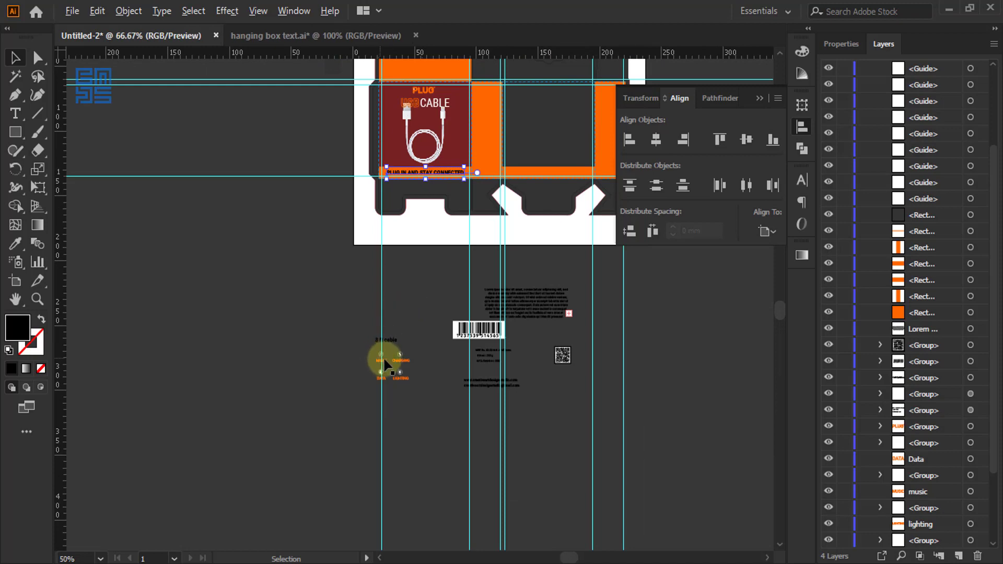
scroll(384, 360, up, 4)
drag(269, 287, 587, 499)
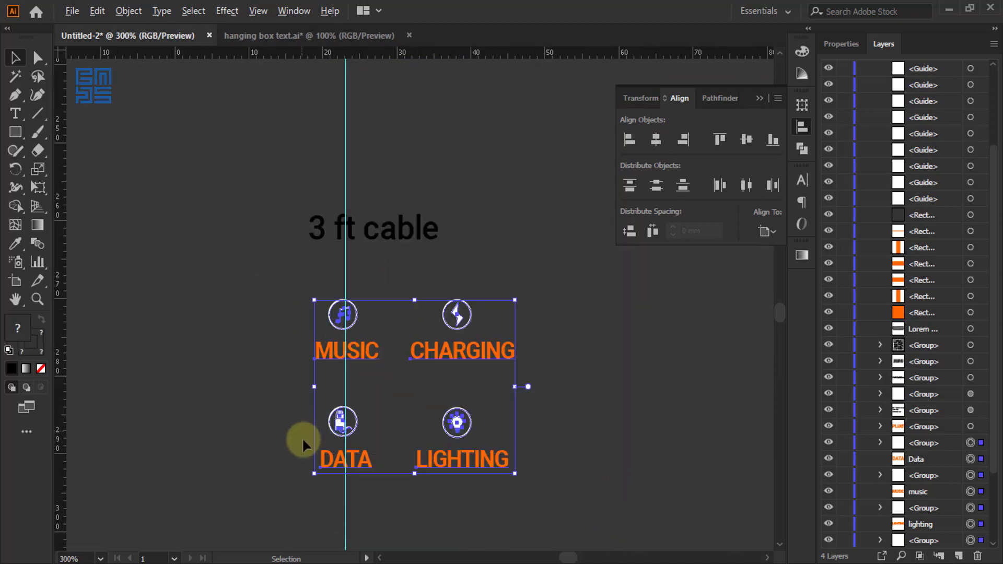
scroll(333, 477, down, 4)
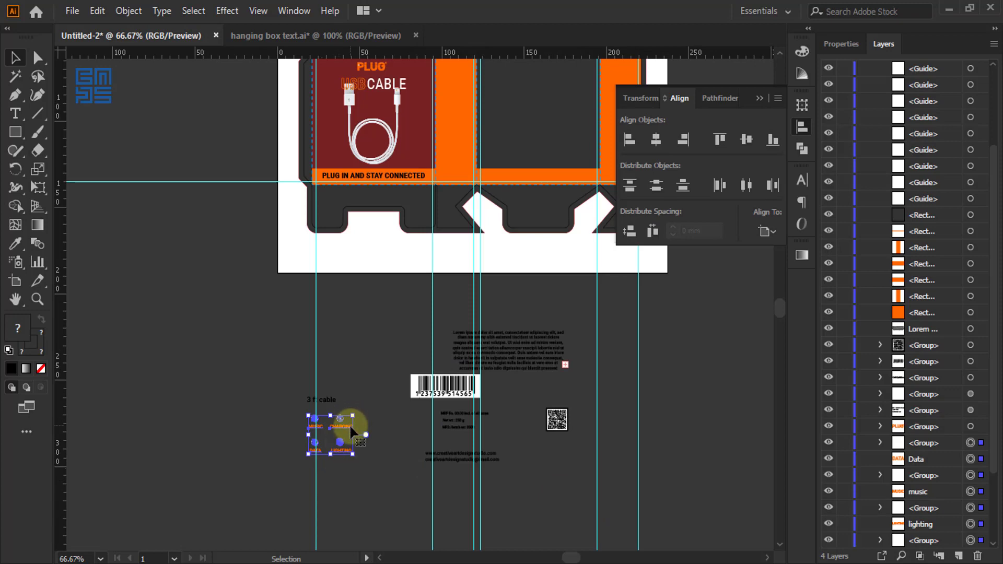
drag(351, 432, 367, 146)
scroll(348, 120, up, 3)
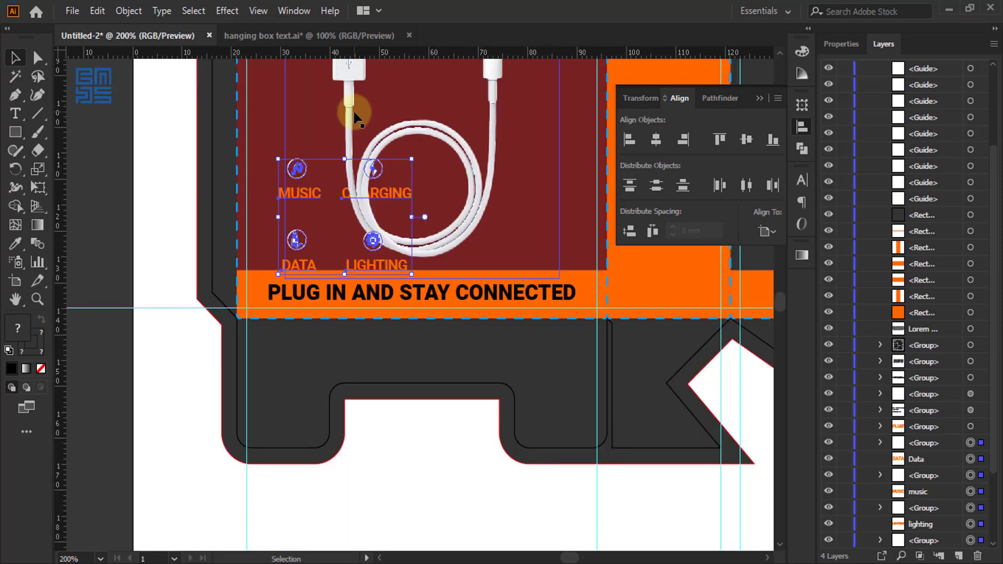
right_click(392, 194)
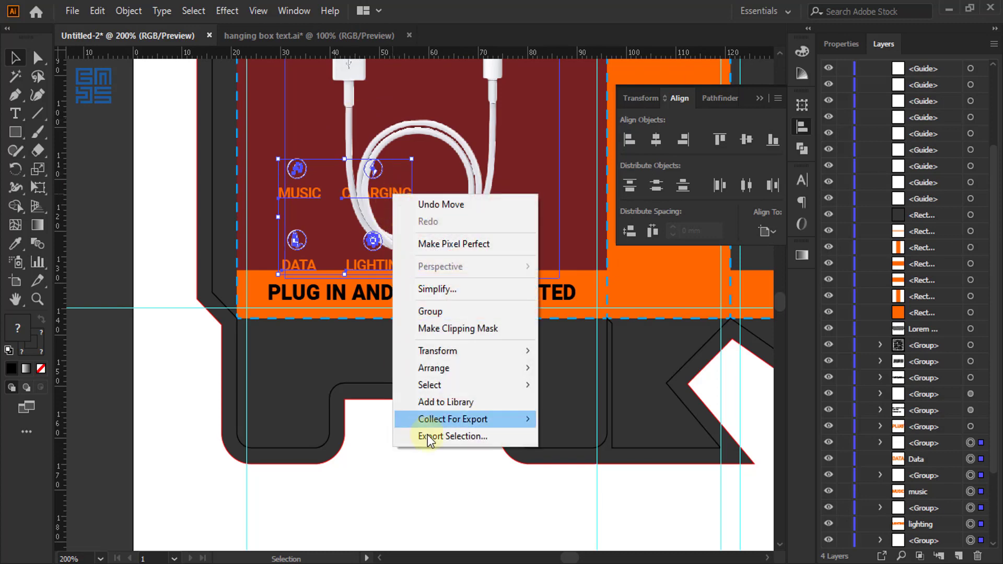
mouse_move(481, 368)
click(601, 372)
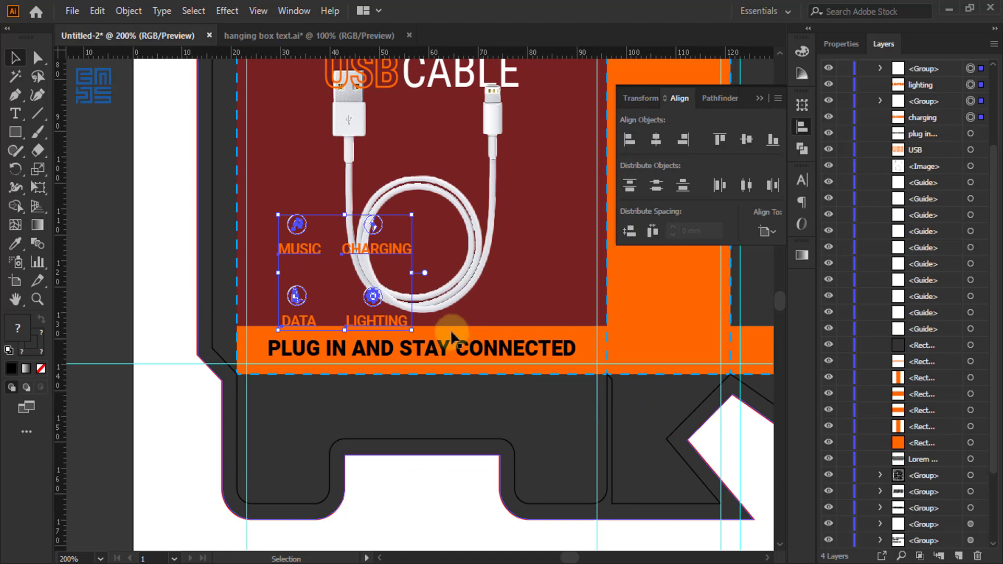
- Enlarge the set of feature icons and labels proportionally, place it on the empty canvas beside the artboard, and deselect it
drag(414, 216, 460, 184)
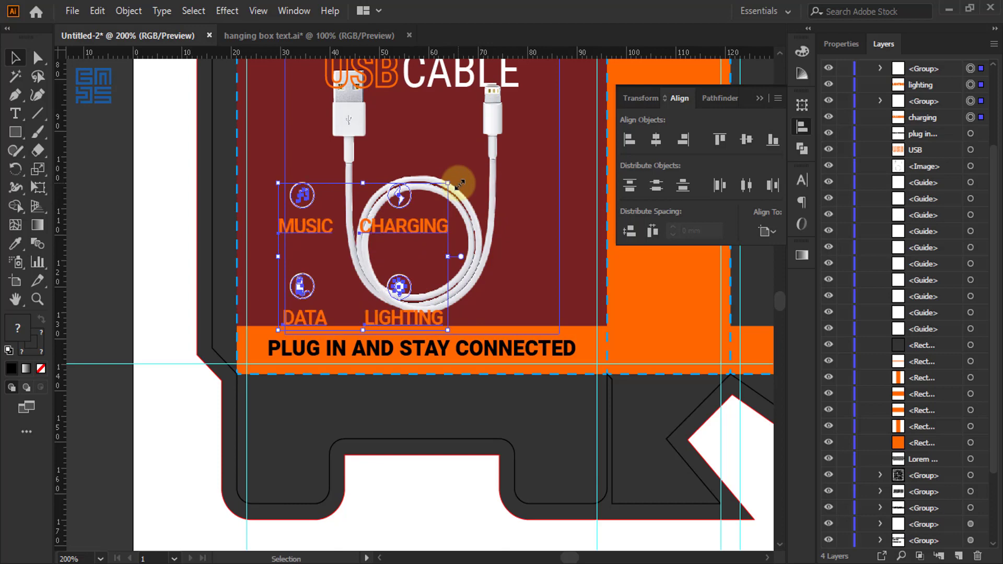
scroll(475, 268, down, 1)
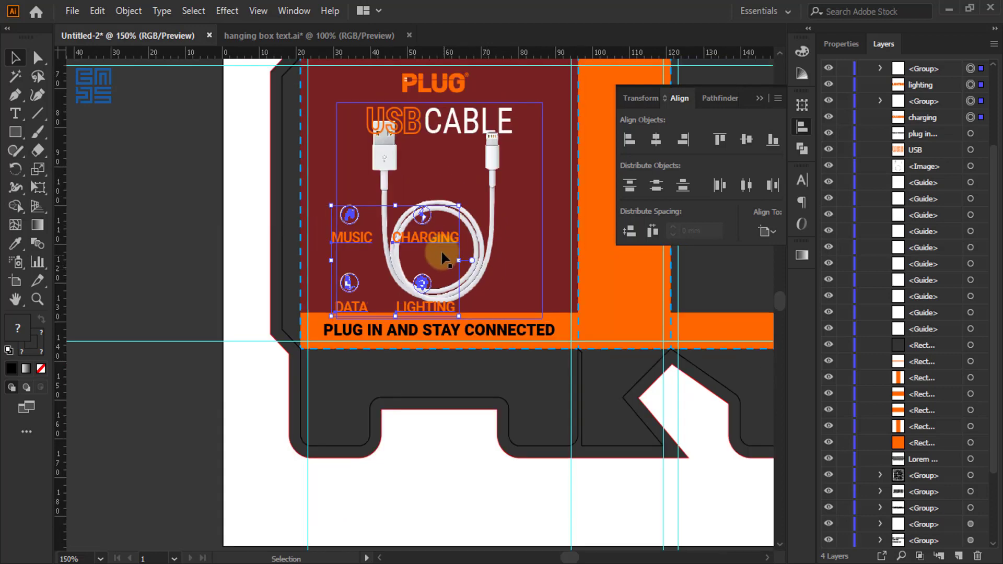
drag(435, 236, 193, 201)
drag(155, 308, 160, 309)
click(160, 308)
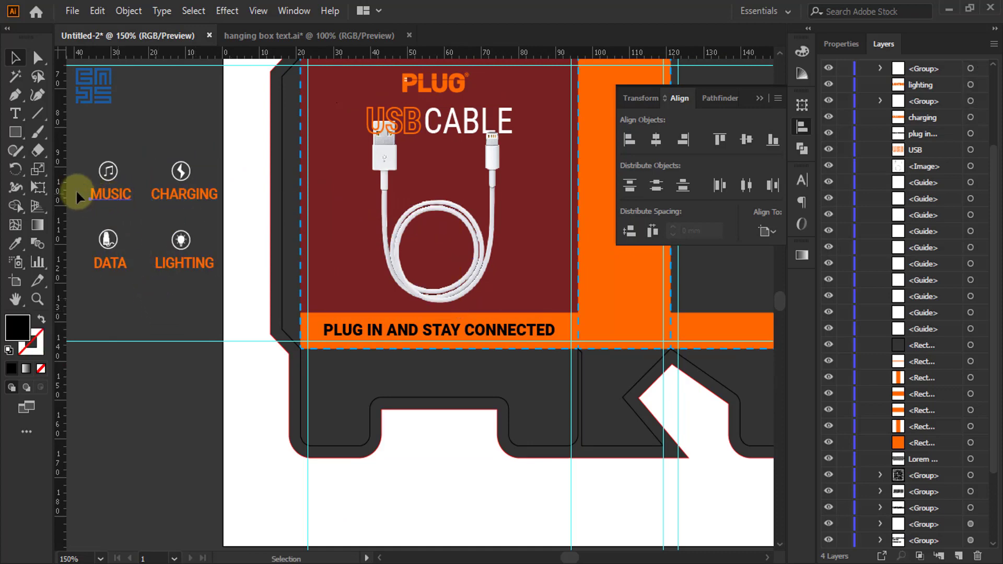
- Group the MUSIC, CHARGING and DATA labels each with the icon above it, as three separate groups
click(91, 193)
drag(105, 186, 98, 188)
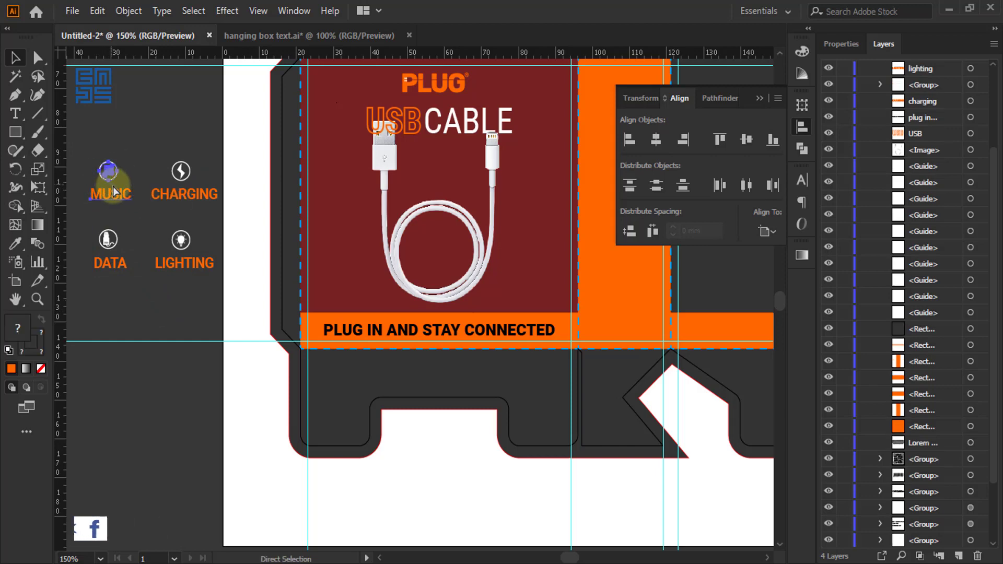
key(ctrl+g)
drag(199, 200, 197, 200)
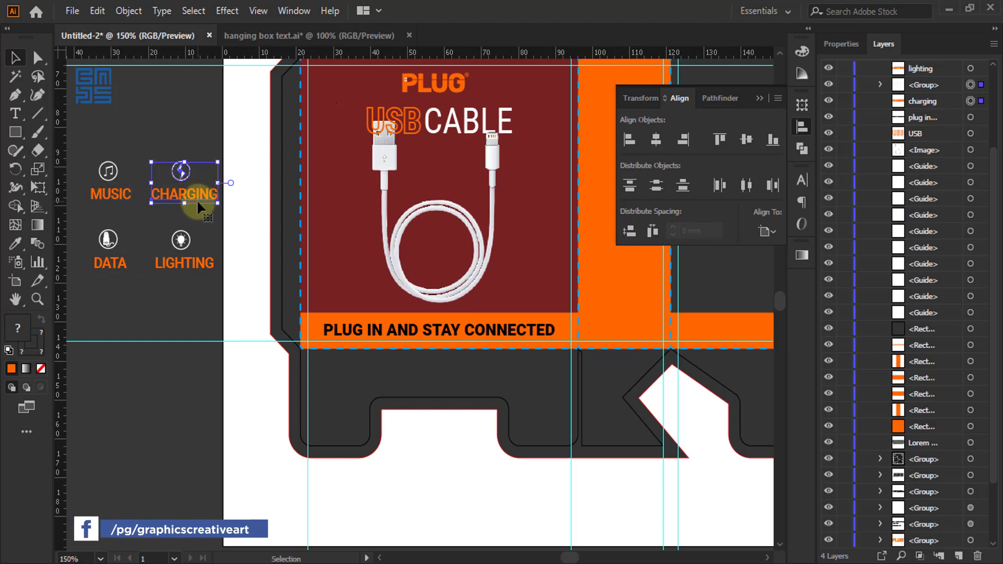
key(ctrl+g)
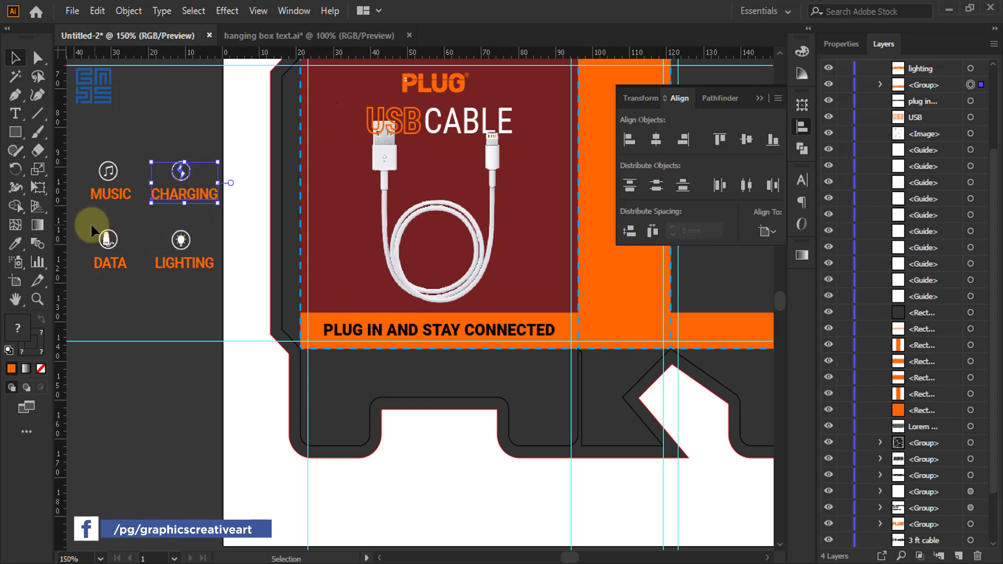
drag(89, 222, 127, 278)
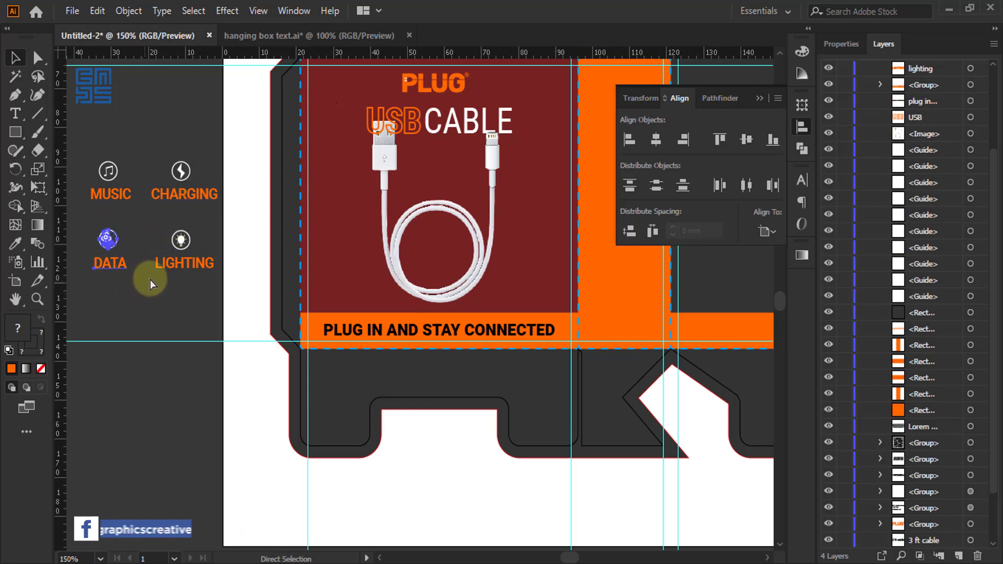
key(ctrl+g)
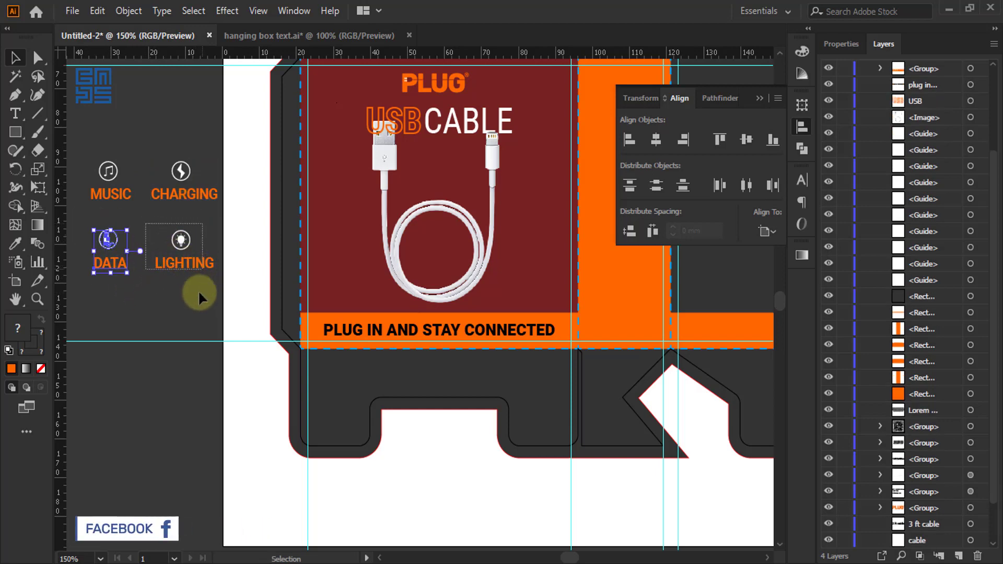
- Group the LIGHTING icon with its text label
drag(198, 289, 199, 290)
key(ctrl+g)
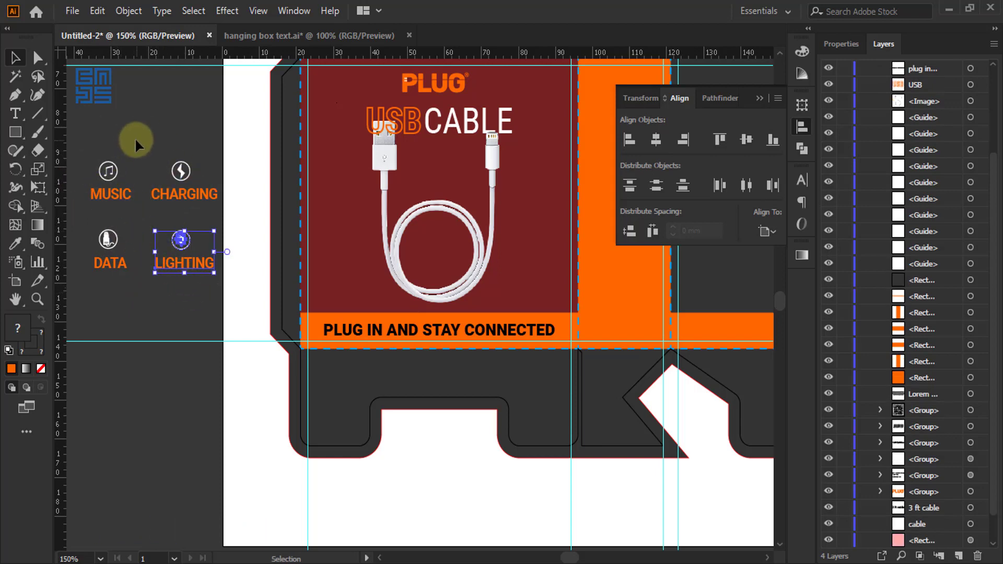
- Place the MUSIC and DATA icons as one group on the front panel beside the USB-A plug, vertically centered on the panel
click(95, 256)
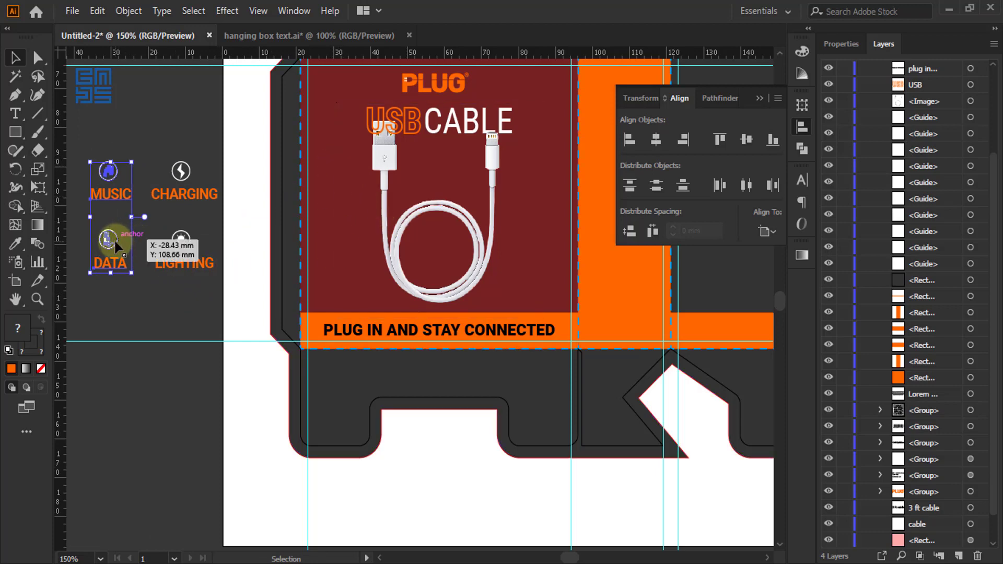
drag(114, 239, 336, 281)
key(ctrl+g)
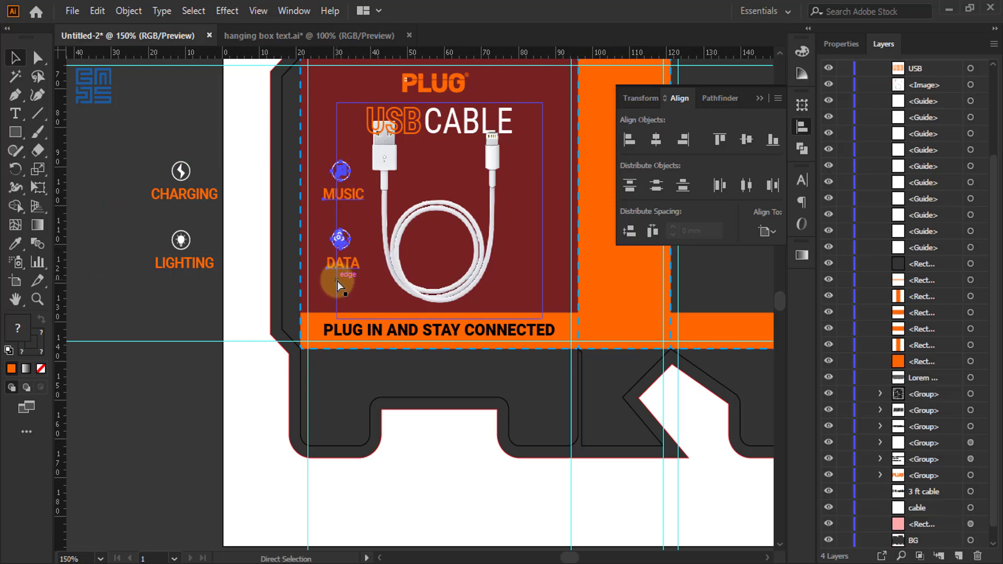
shift+click(562, 77)
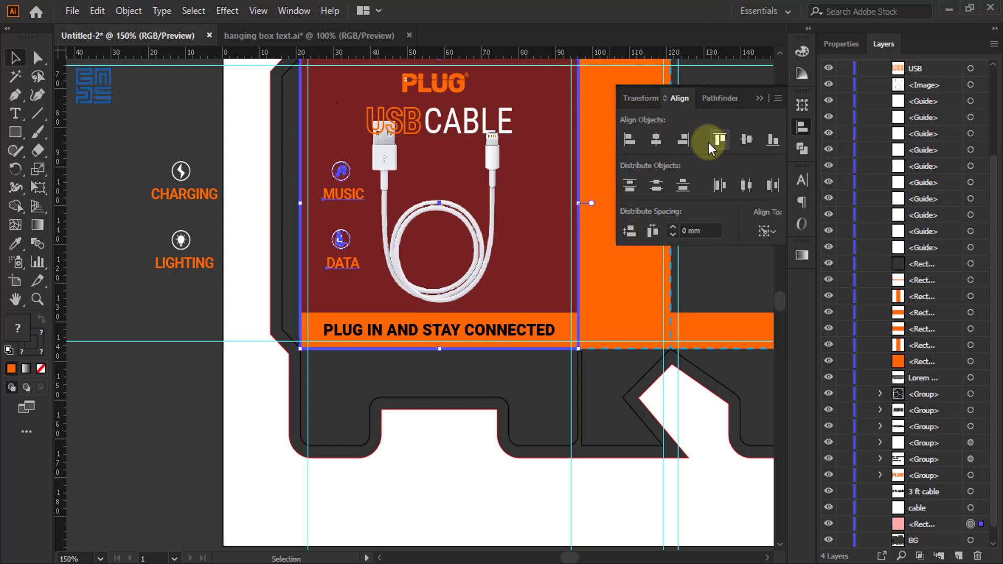
click(755, 139)
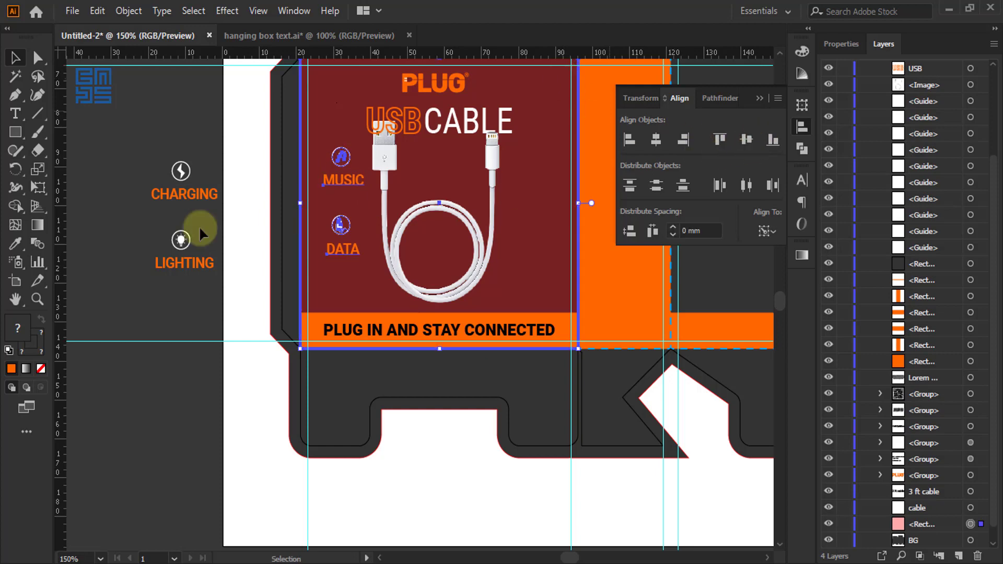
click(152, 134)
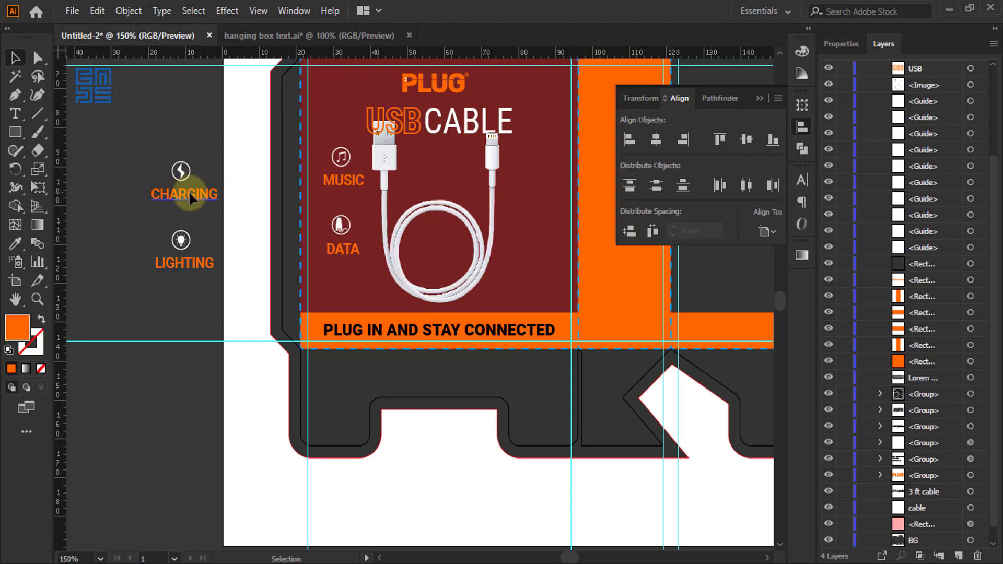
drag(189, 191, 362, 233)
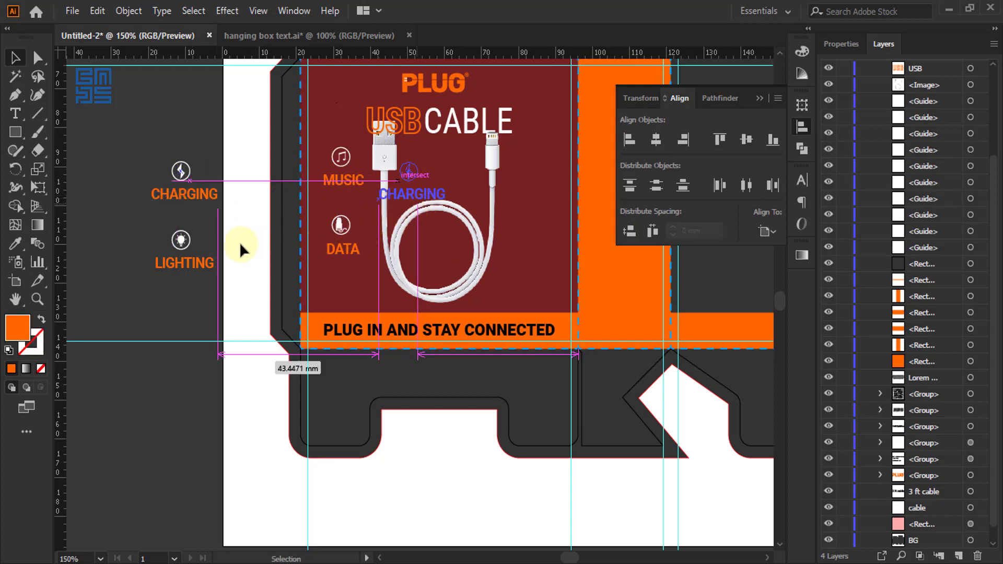
key(ctrl+z)
drag(147, 170, 209, 277)
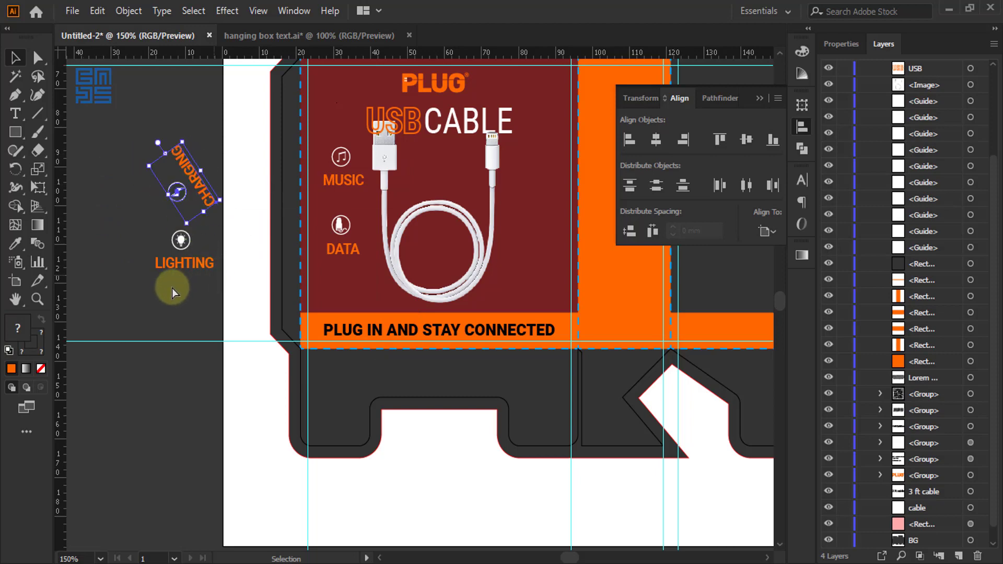
key(ctrl+z)
- Place the CHARGING and LIGHTING icons as one group on the cable's other side, vertically aligned with the MUSIC and DATA group
drag(97, 113, 199, 305)
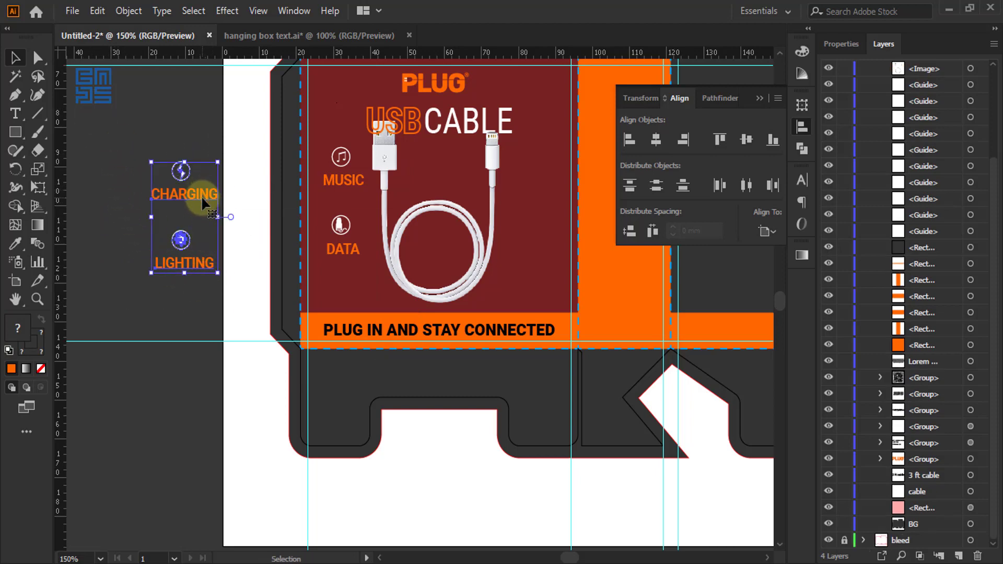
drag(202, 195, 528, 228)
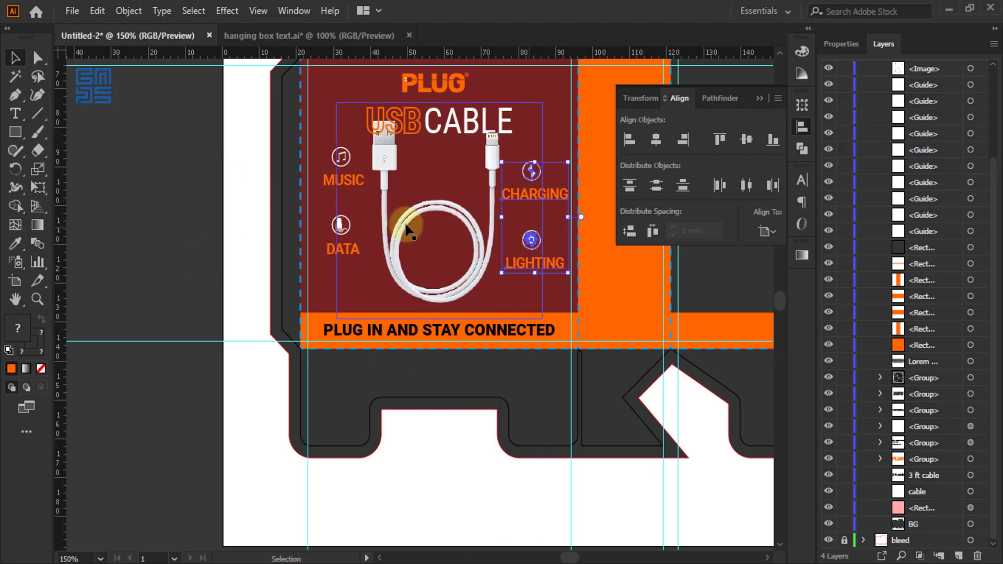
shift+click(344, 179)
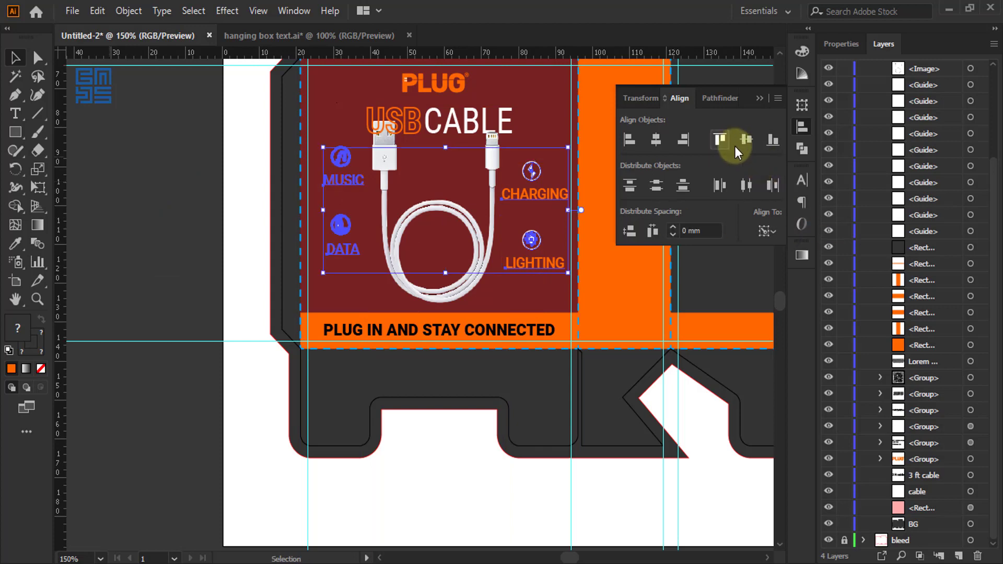
click(747, 140)
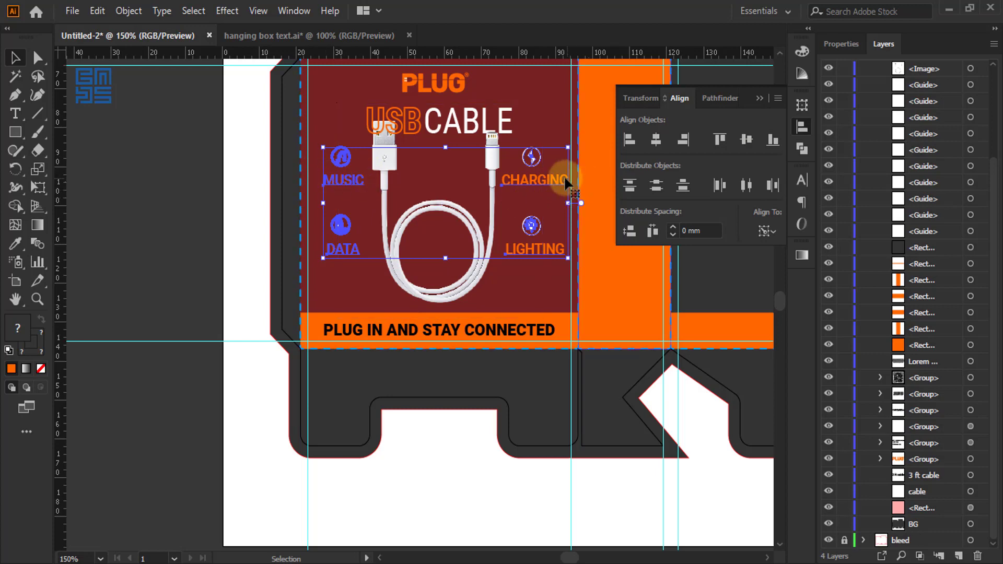
- Group all four feature icons and center them horizontally on the front panel
click(533, 230)
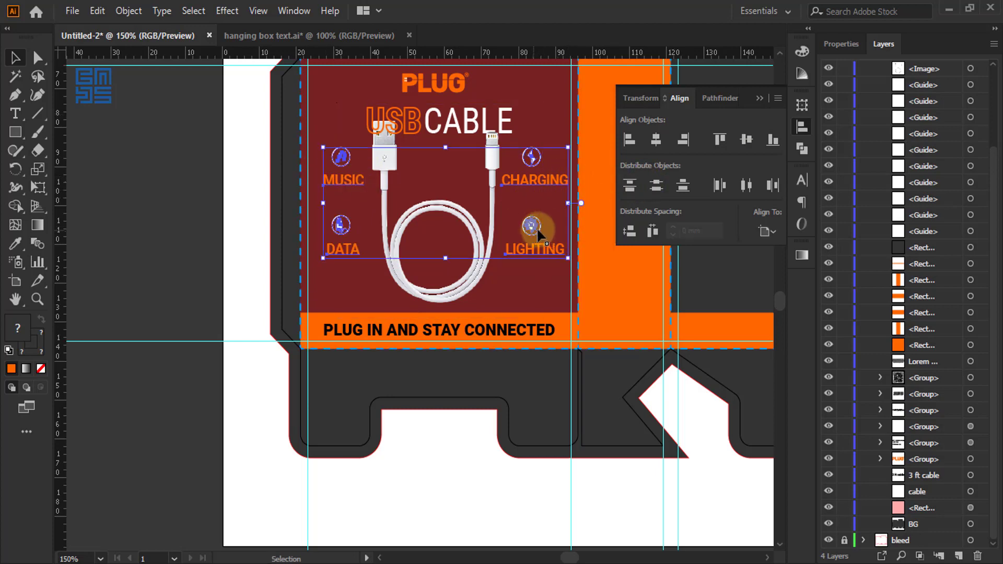
click(560, 93)
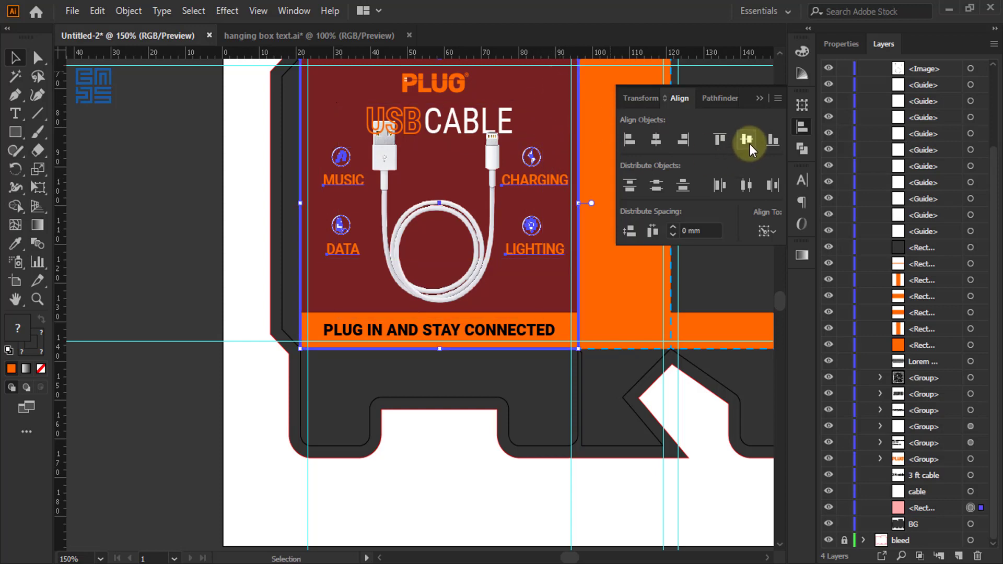
click(659, 140)
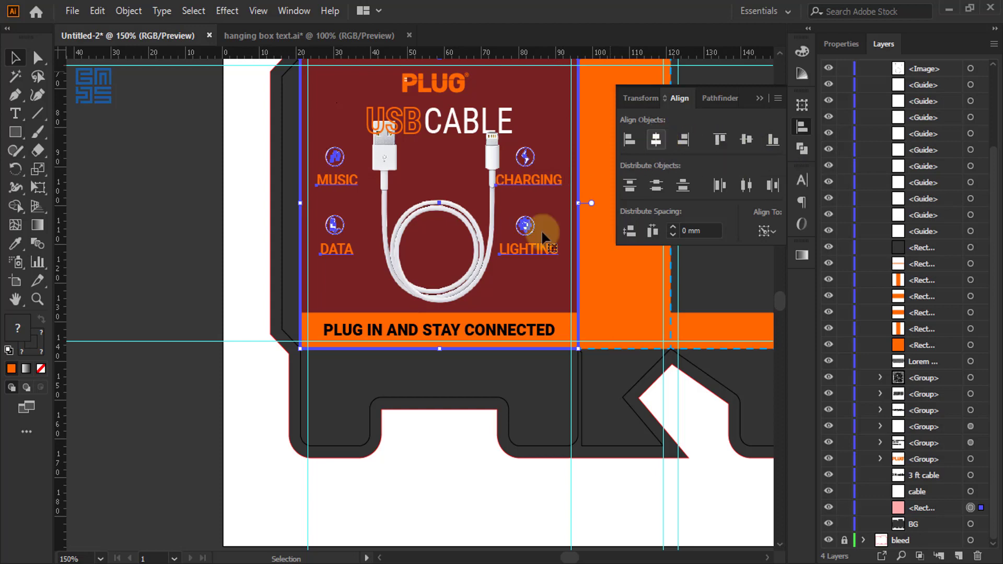
click(222, 256)
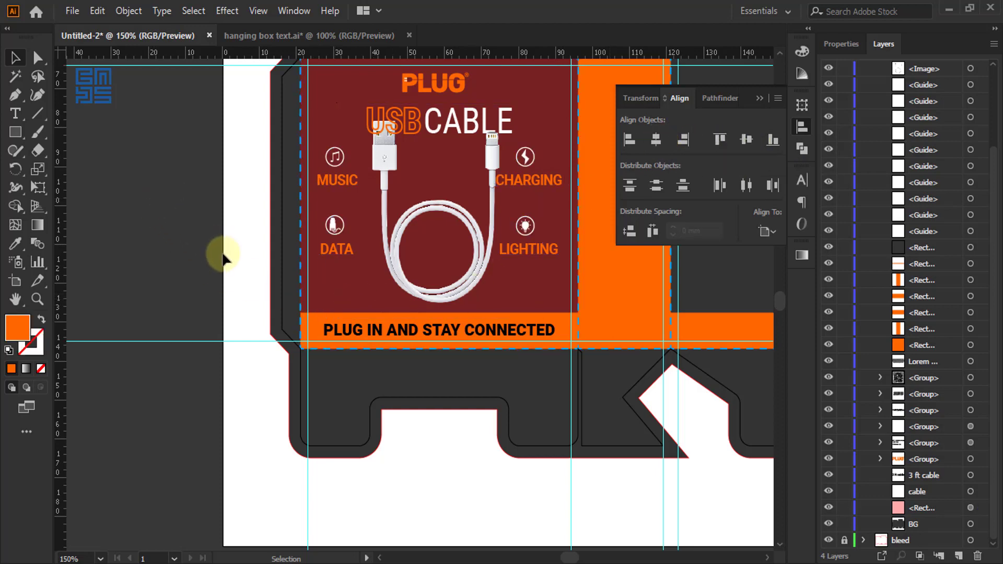
- Try to center the cable image horizontally and vertically on the front panel
scroll(222, 256, up, 2)
click(494, 225)
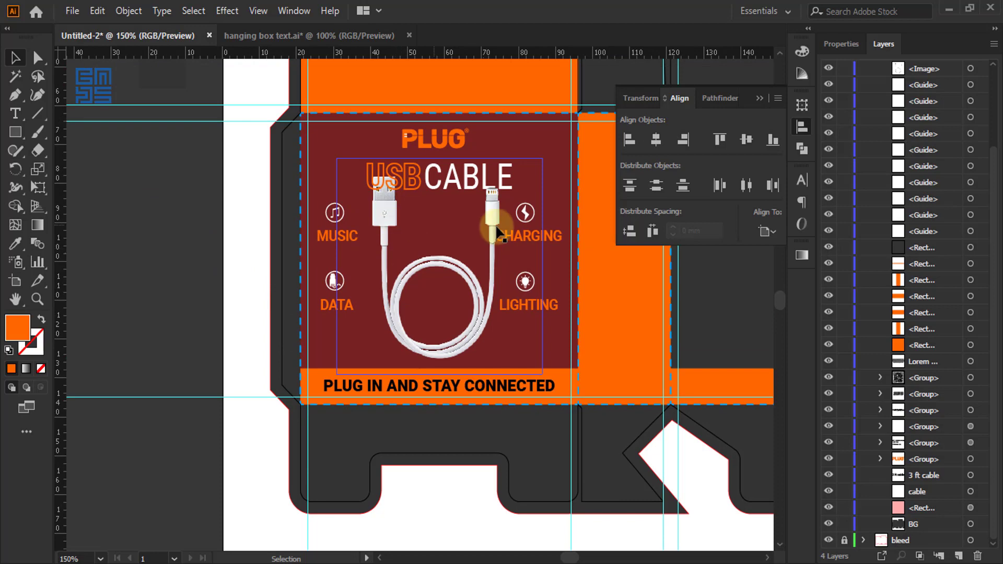
click(384, 221)
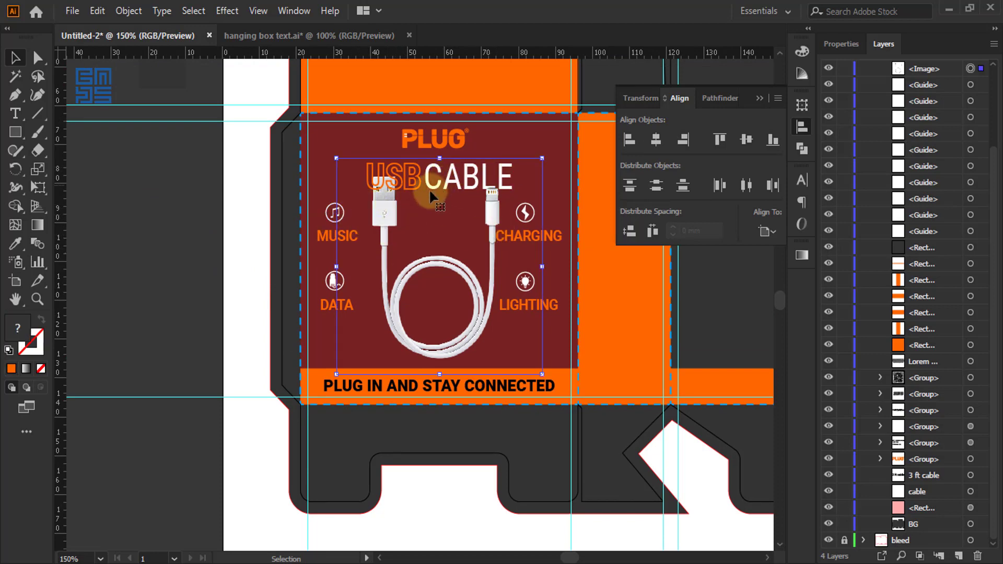
shift+click(557, 136)
click(656, 139)
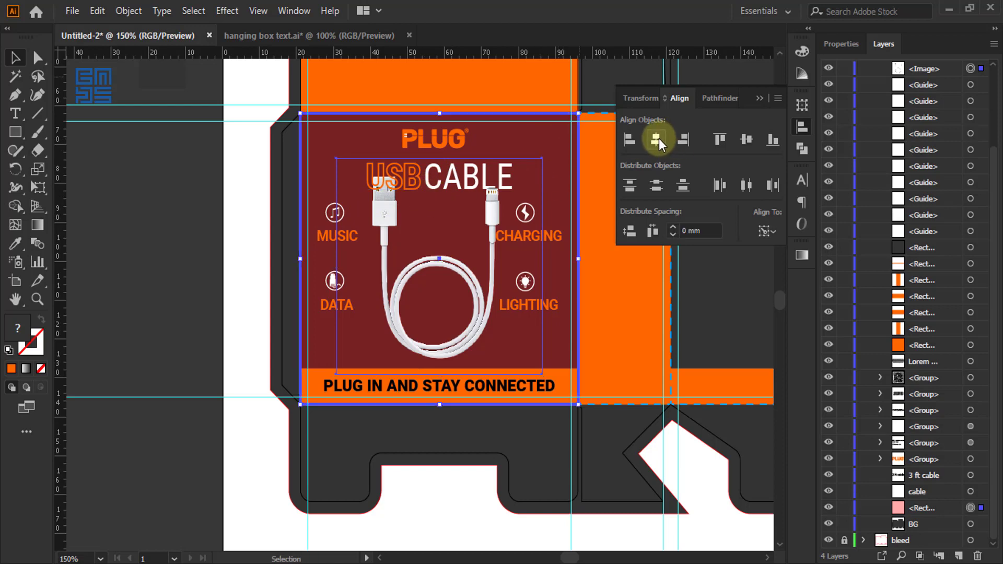
click(747, 140)
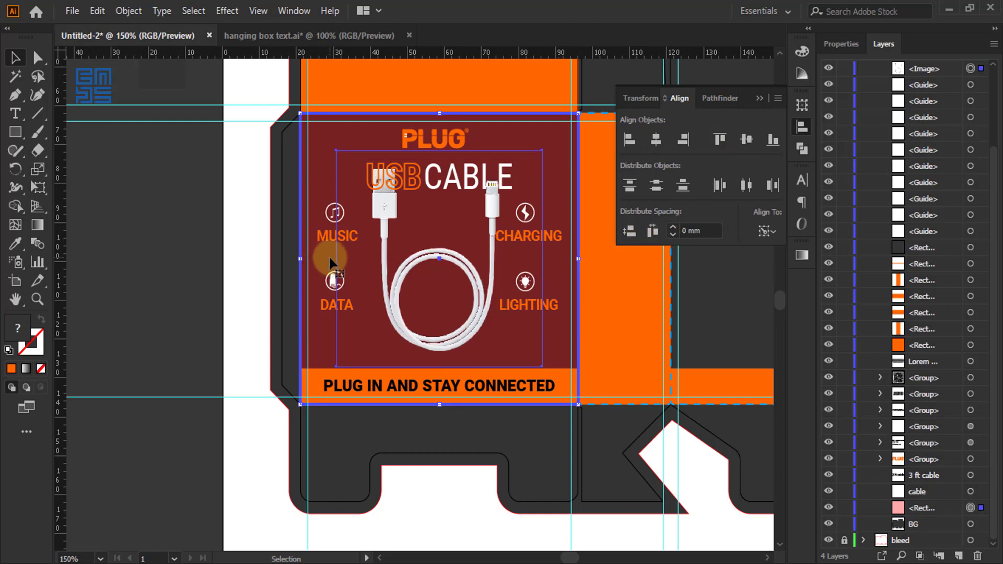
key(ctrl+z)
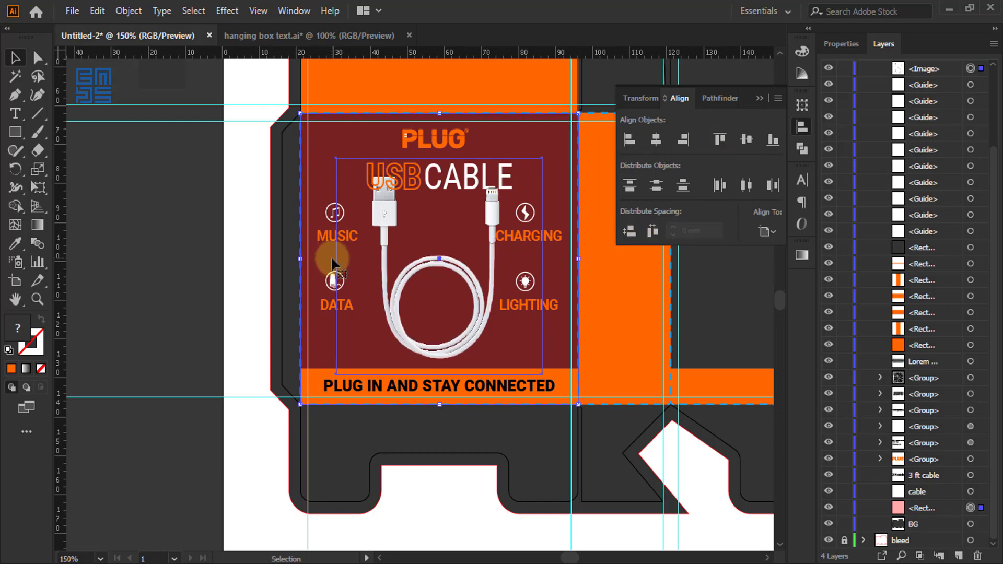
- Nudge the cable image and the front panel rectangle together slightly to the left, and deselect them
key(ctrl+z)
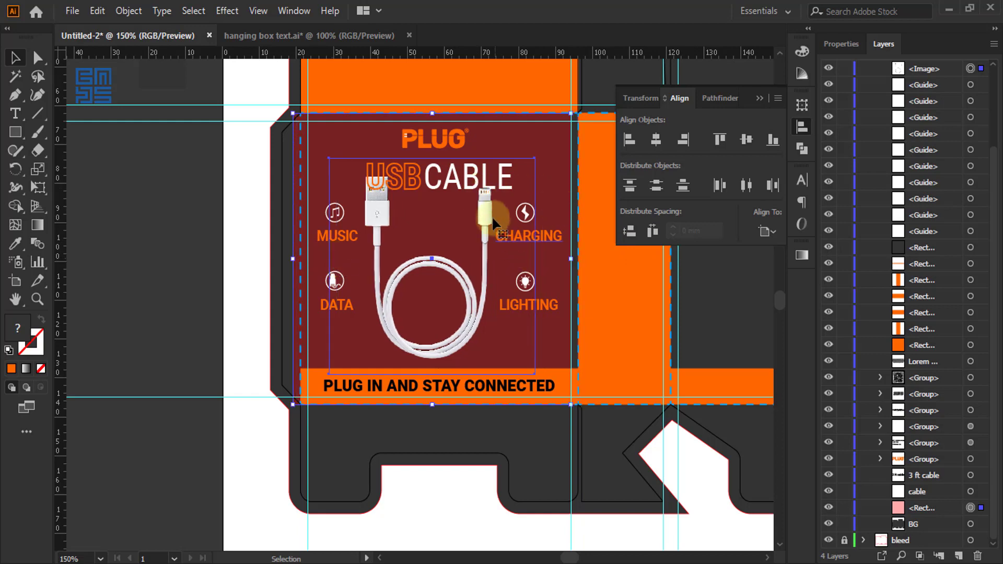
scroll(373, 197, down, 2)
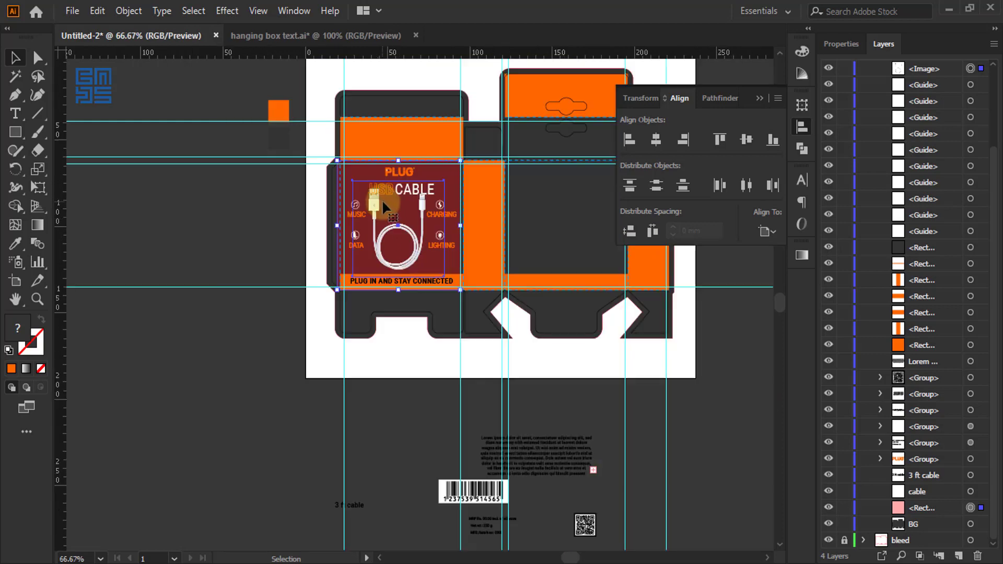
click(239, 140)
- Duplicate the cable image twice onto the empty pasteboard to the left of the artboard
scroll(240, 136, down, 3)
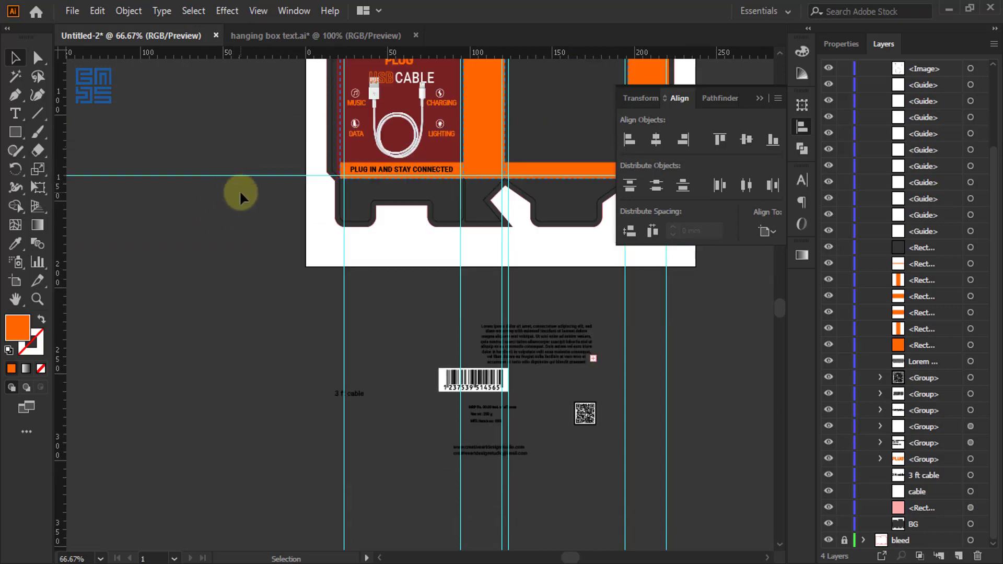
scroll(240, 190, up, 4)
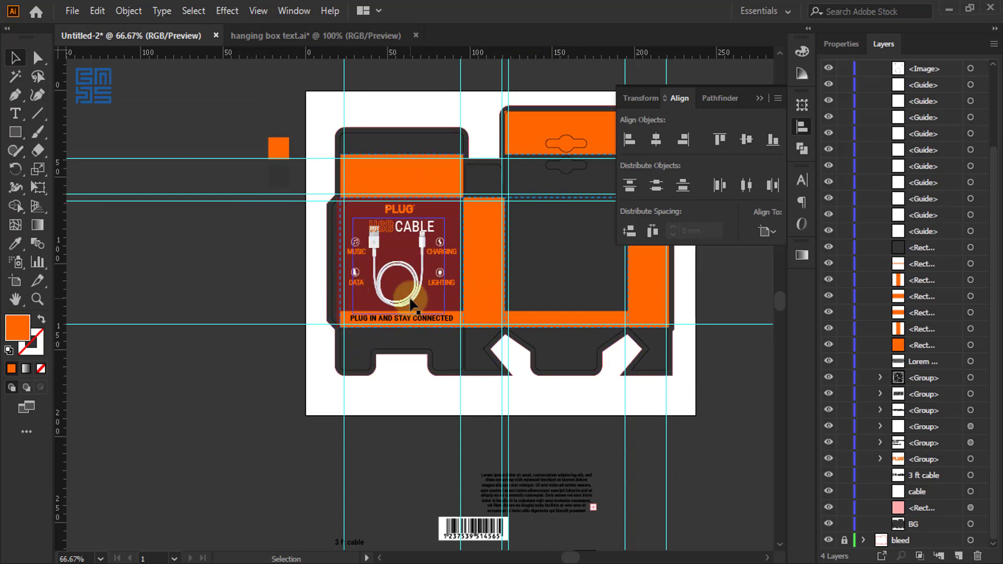
drag(416, 303, 234, 322)
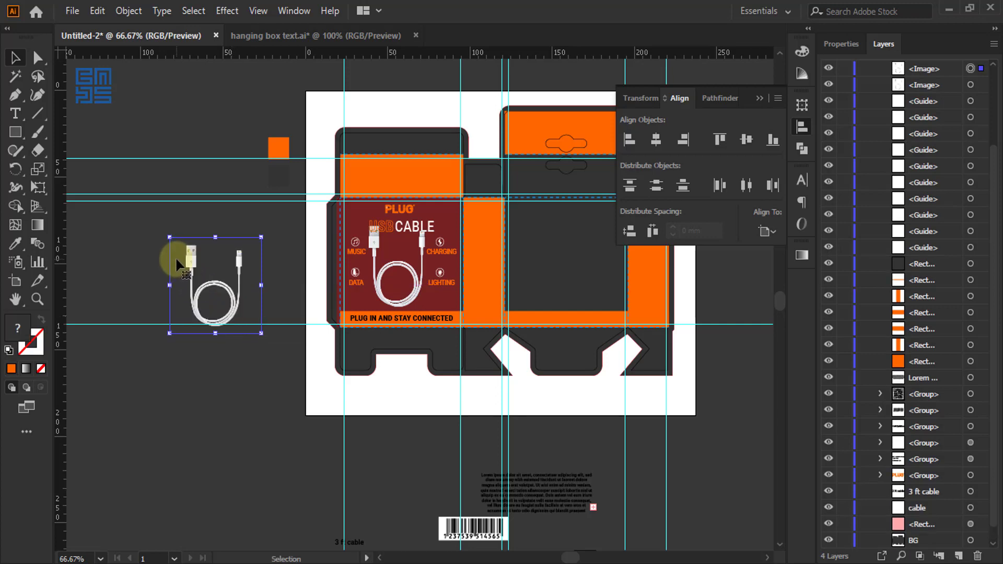
scroll(189, 267, up, 3)
scroll(189, 272, up, 1)
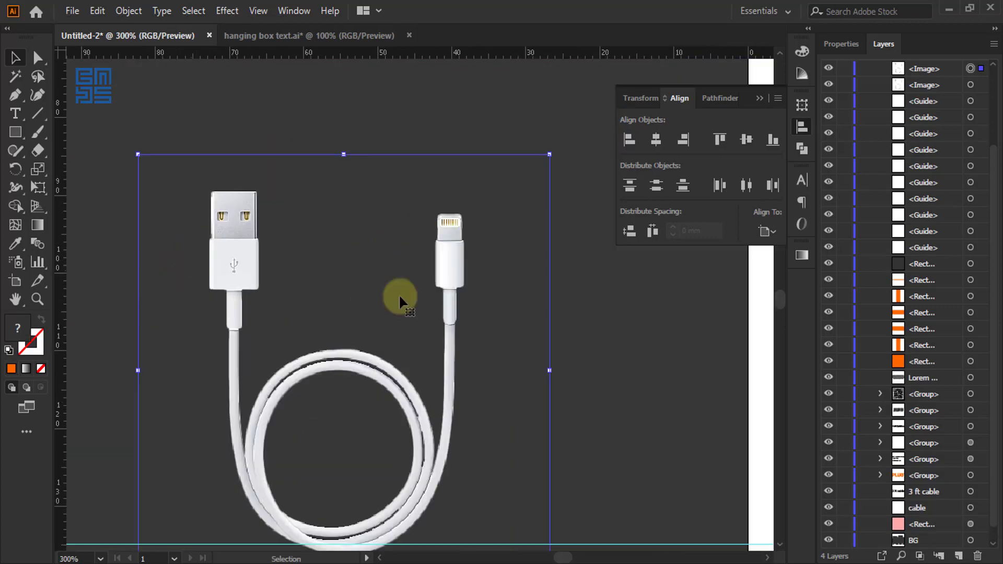
scroll(527, 336, down, 2)
drag(477, 287, 258, 285)
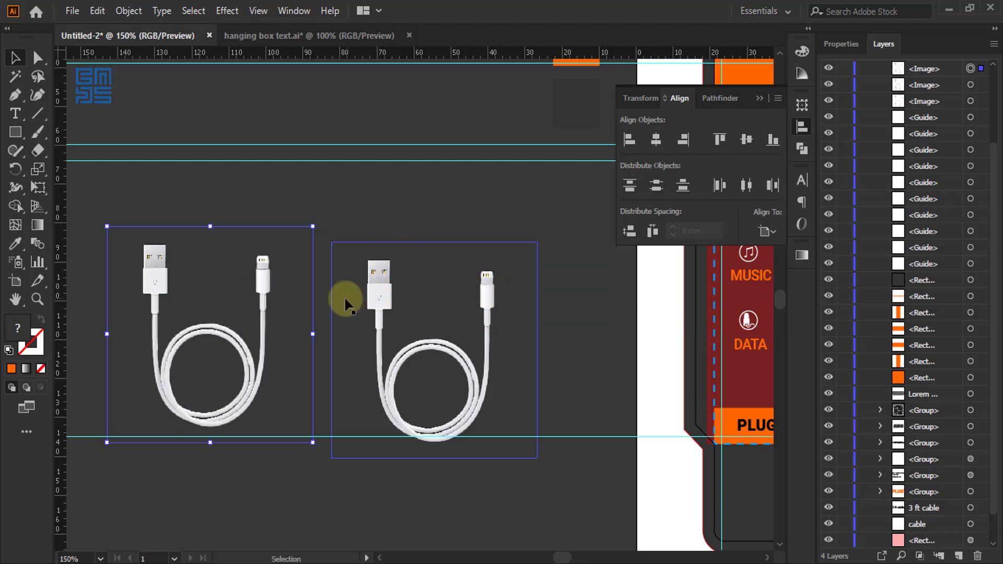
- Crop the leftmost cable copy on the pasteboard to a small area around its USB-A connector
click(759, 99)
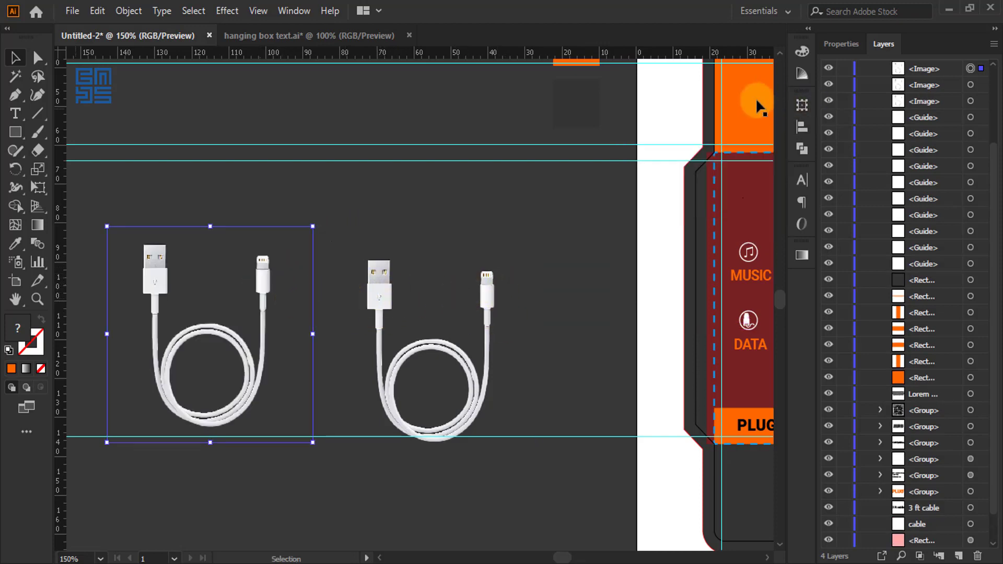
click(132, 14)
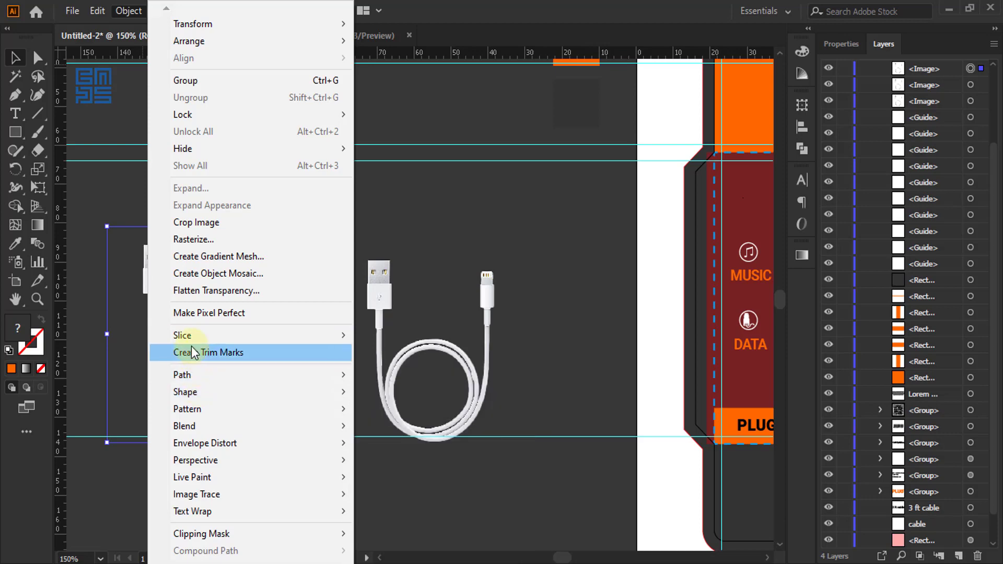
click(195, 224)
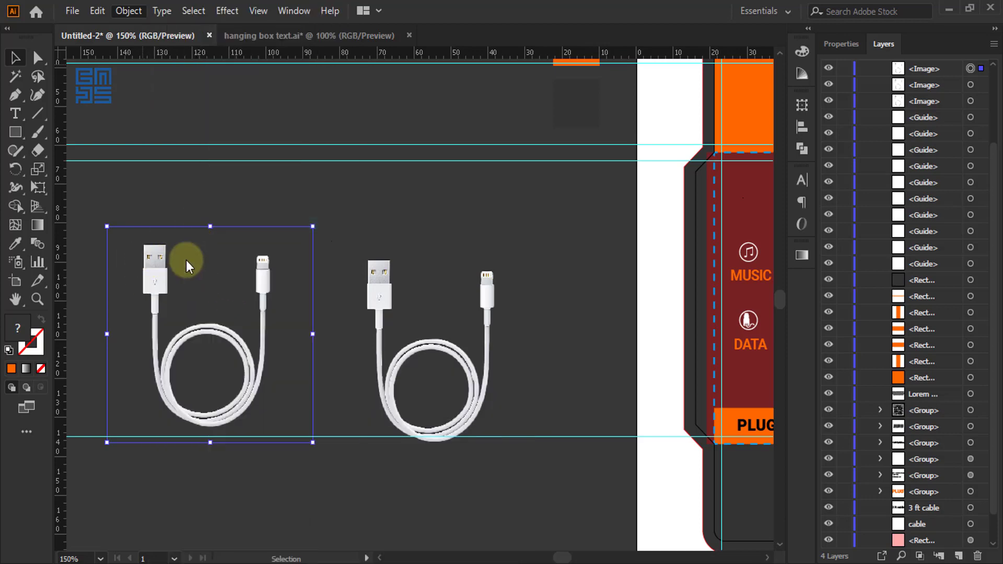
scroll(150, 253, up, 2)
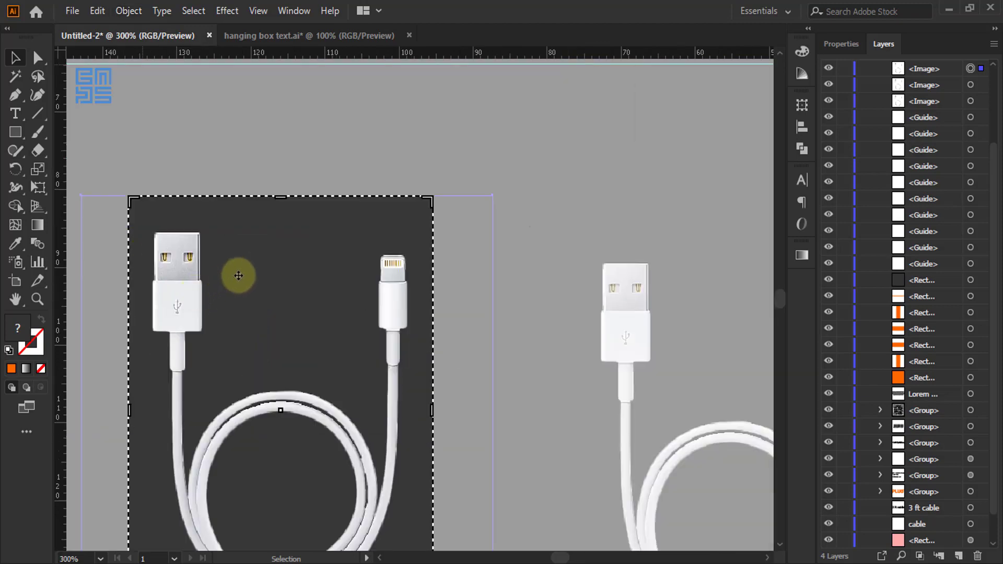
scroll(286, 235, down, 1)
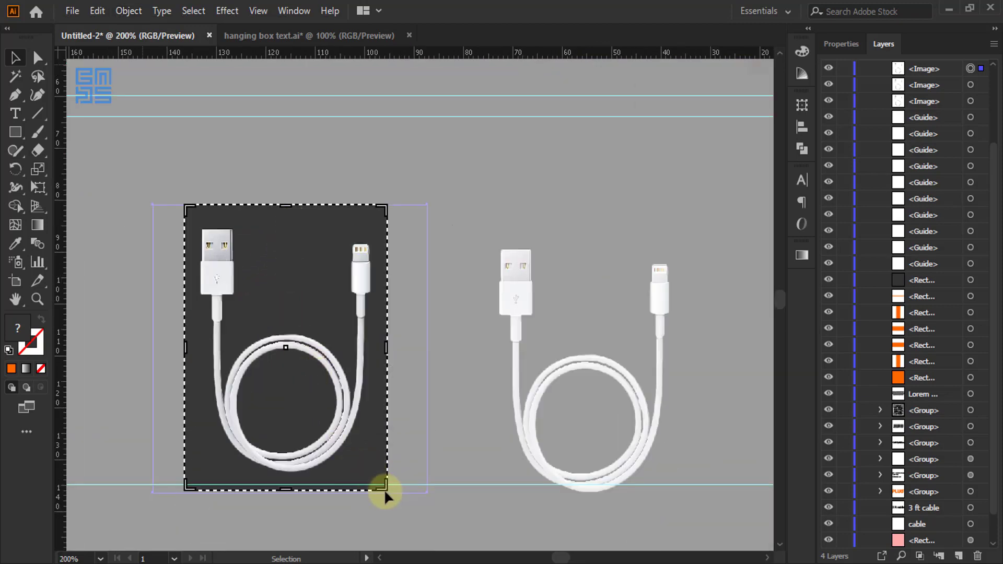
drag(387, 488, 267, 332)
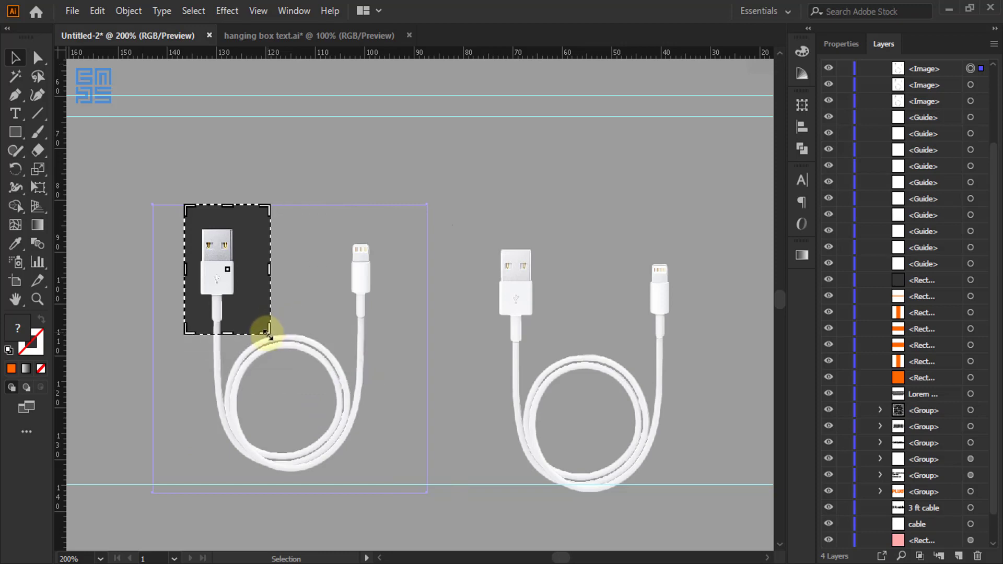
drag(227, 204, 227, 221)
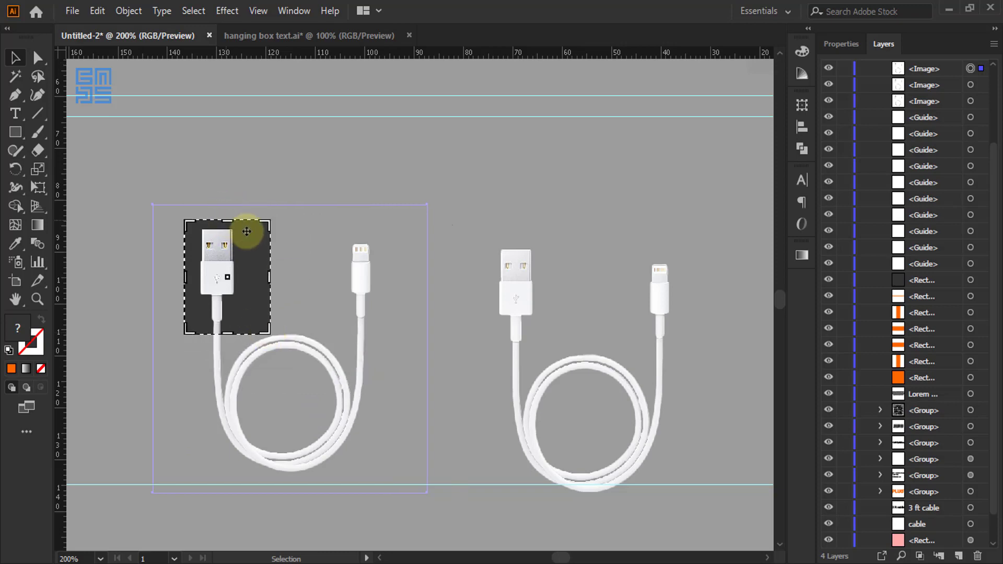
key(Escape)
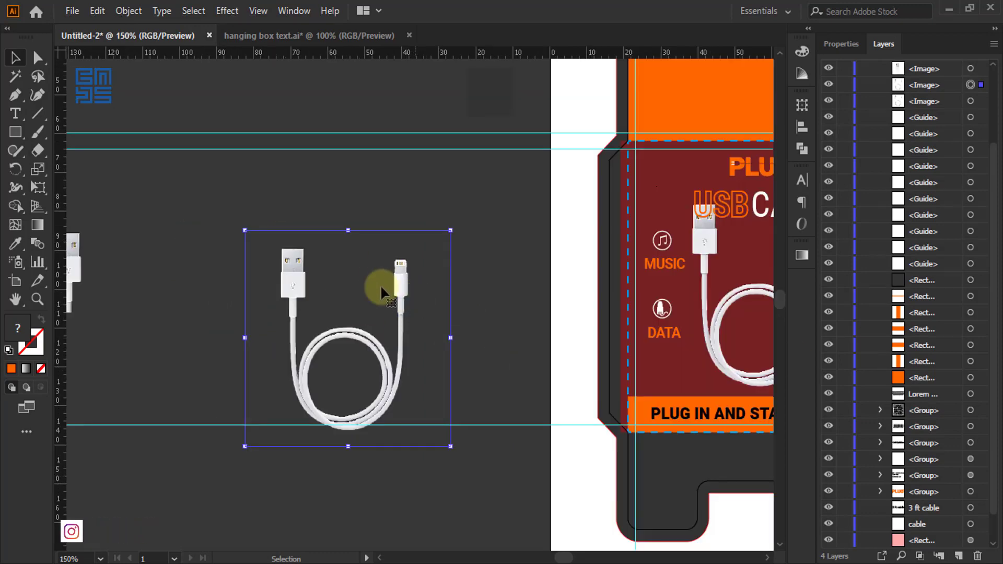
- Crop the remaining cable copy on the pasteboard to a small area around its Lightning connector
click(129, 11)
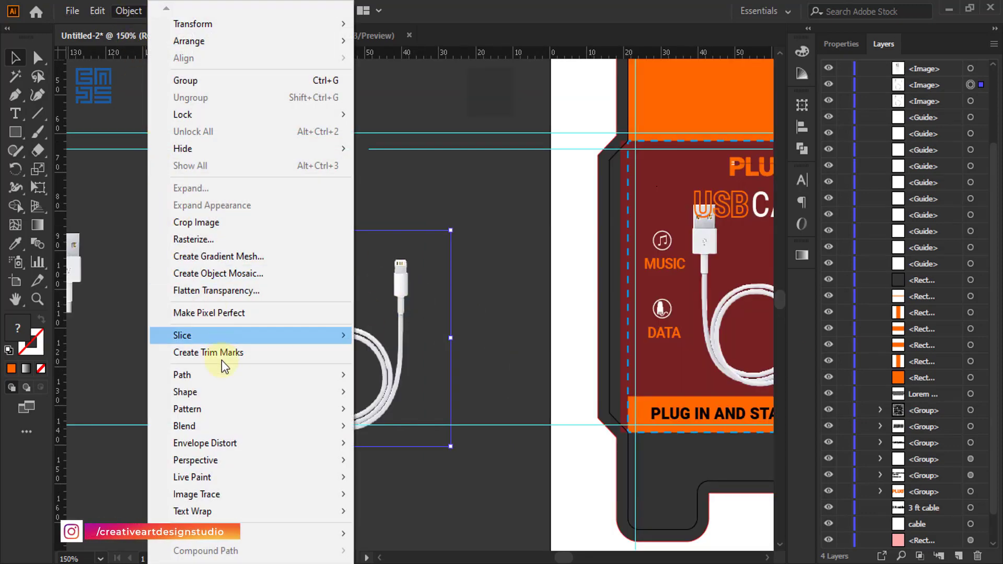
click(212, 222)
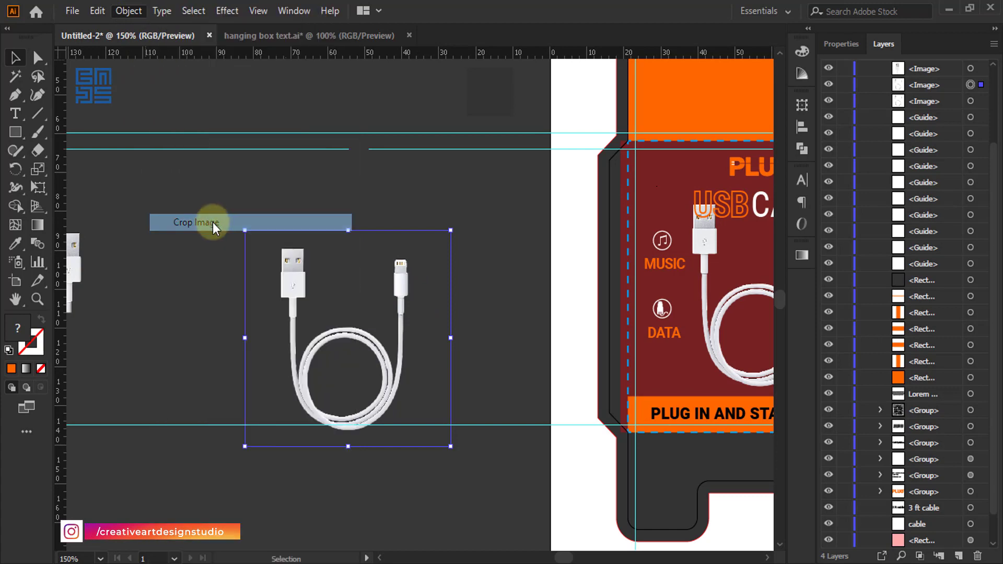
scroll(403, 269, up, 2)
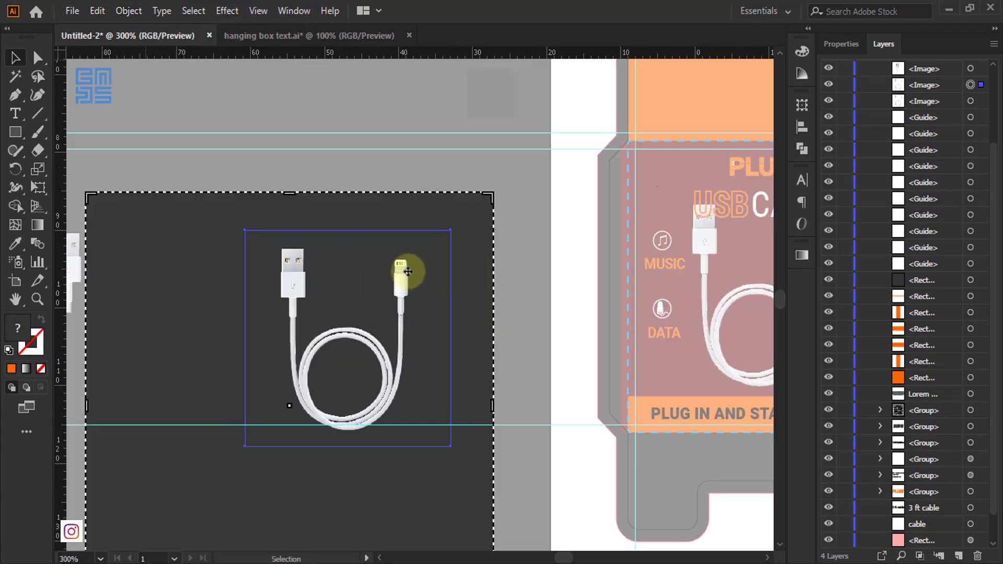
drag(387, 332, 402, 250)
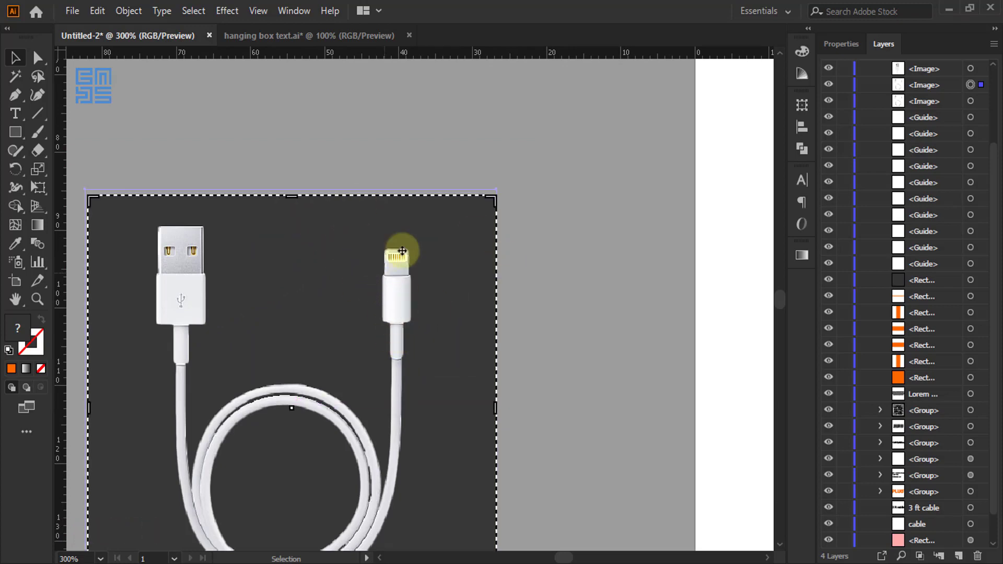
scroll(287, 264, down, 1)
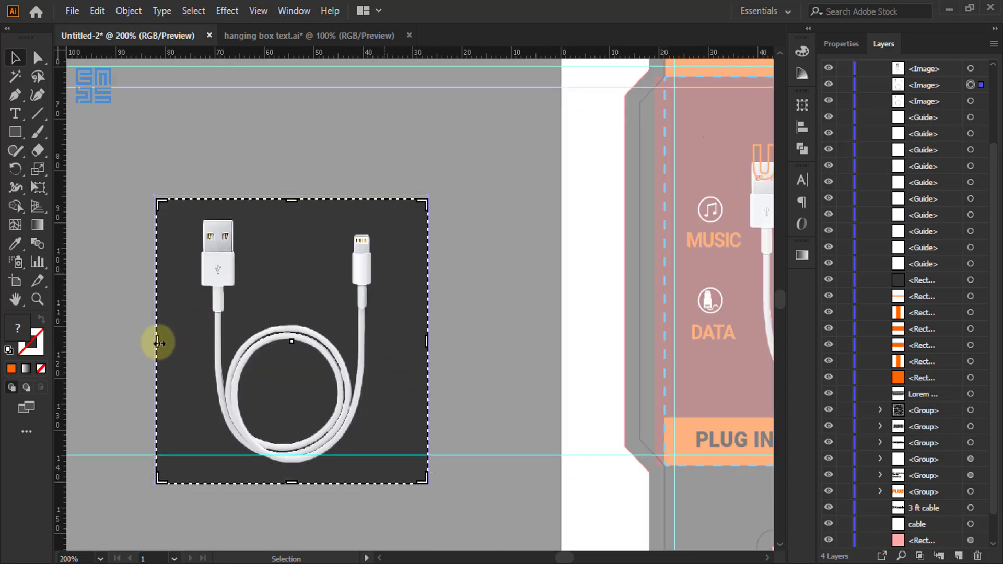
drag(157, 343, 320, 334)
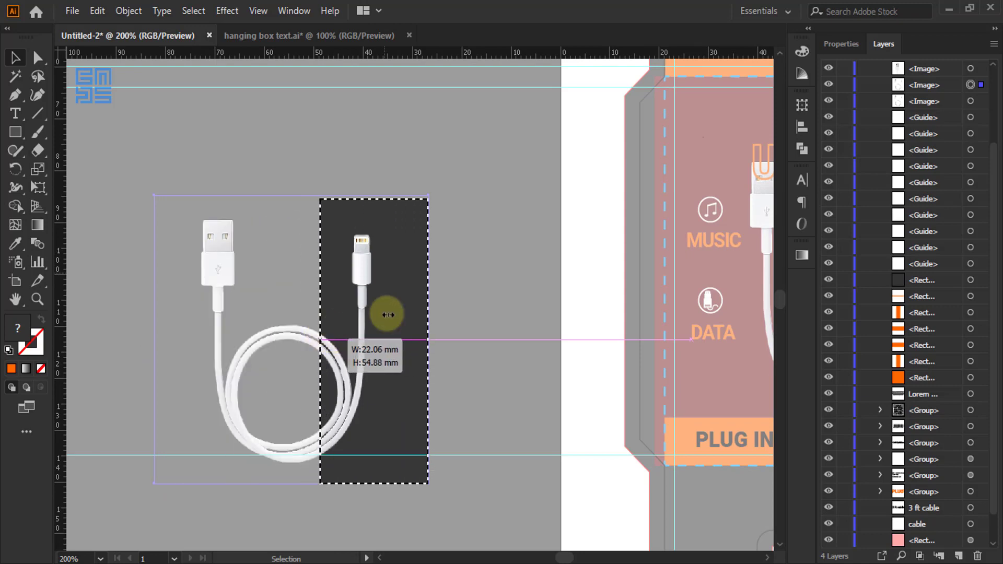
drag(429, 332, 405, 337)
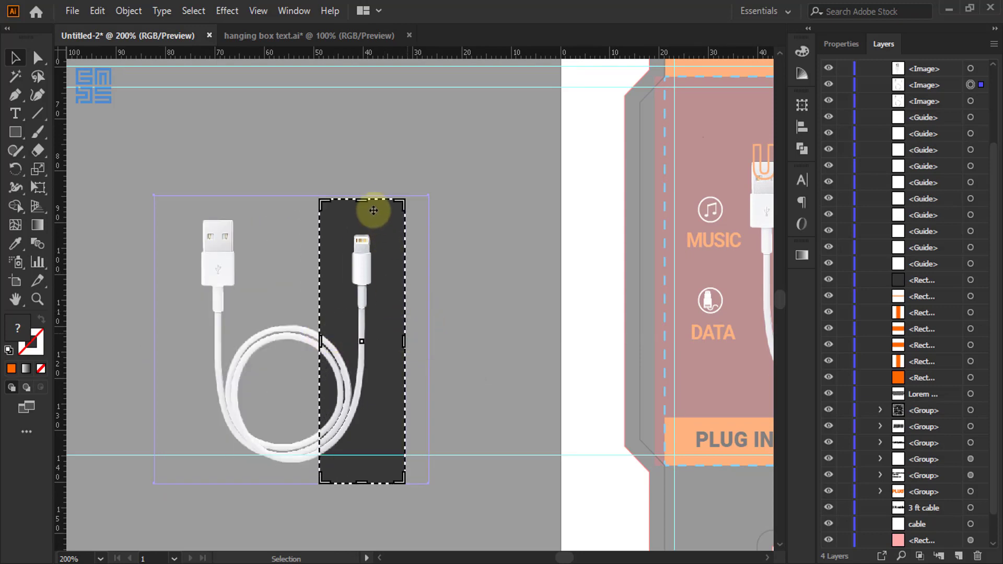
drag(363, 201, 361, 223)
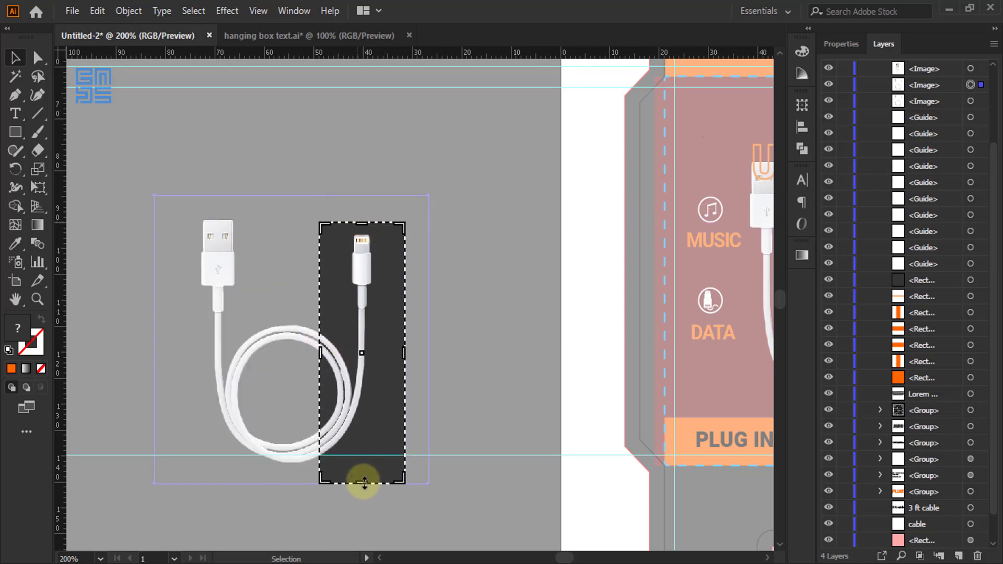
drag(364, 481, 360, 339)
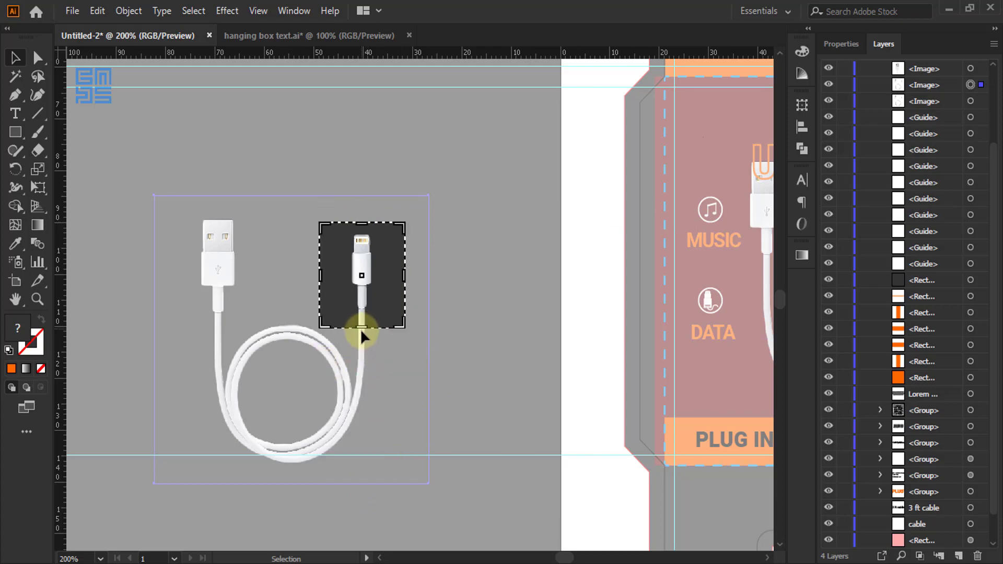
key(Return)
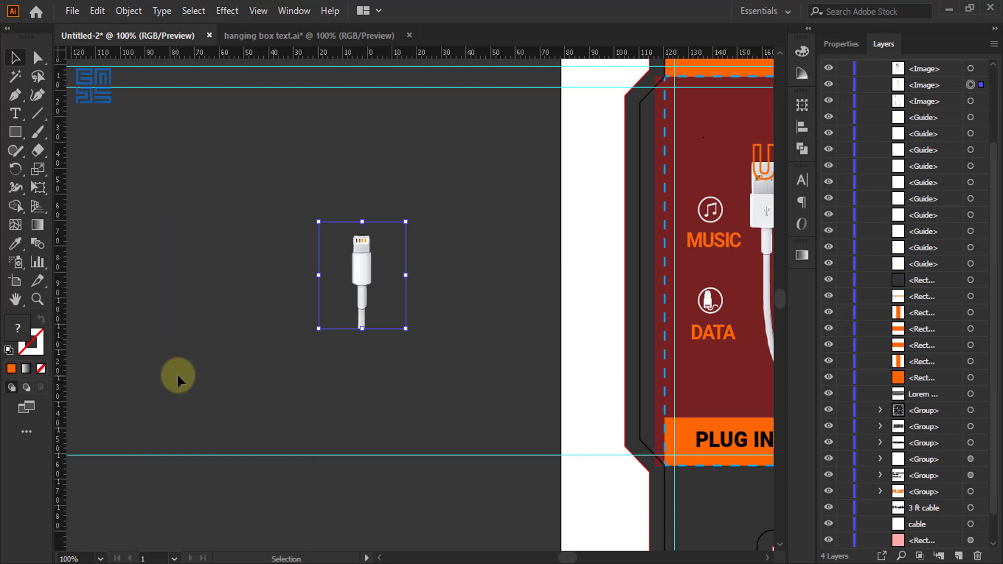
- Move the cropped USB-A and Lightning connector images to opposite ends of the orange panel above the front panel
scroll(177, 373, down, 2)
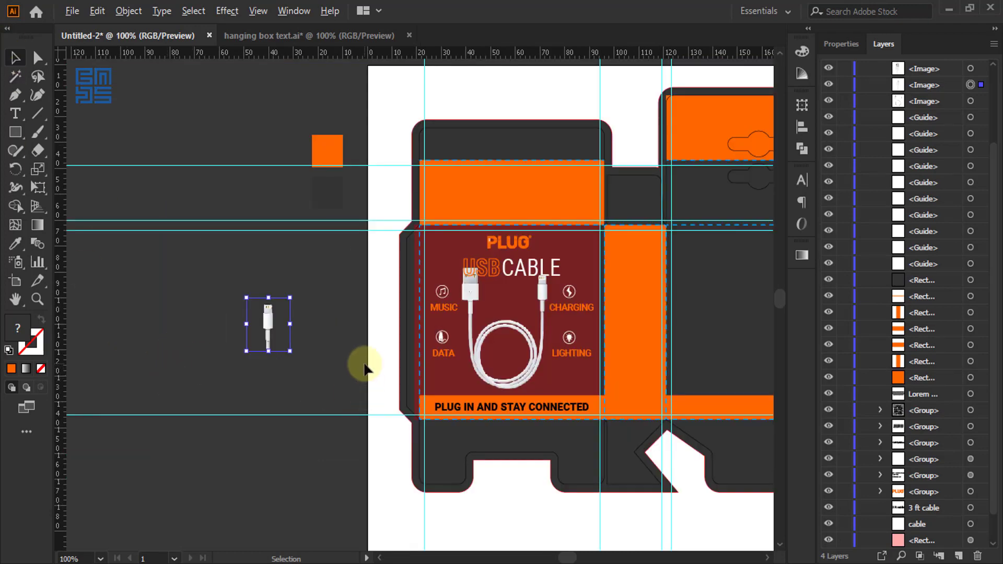
scroll(356, 360, down, 2)
drag(208, 340, 417, 281)
scroll(418, 281, up, 2)
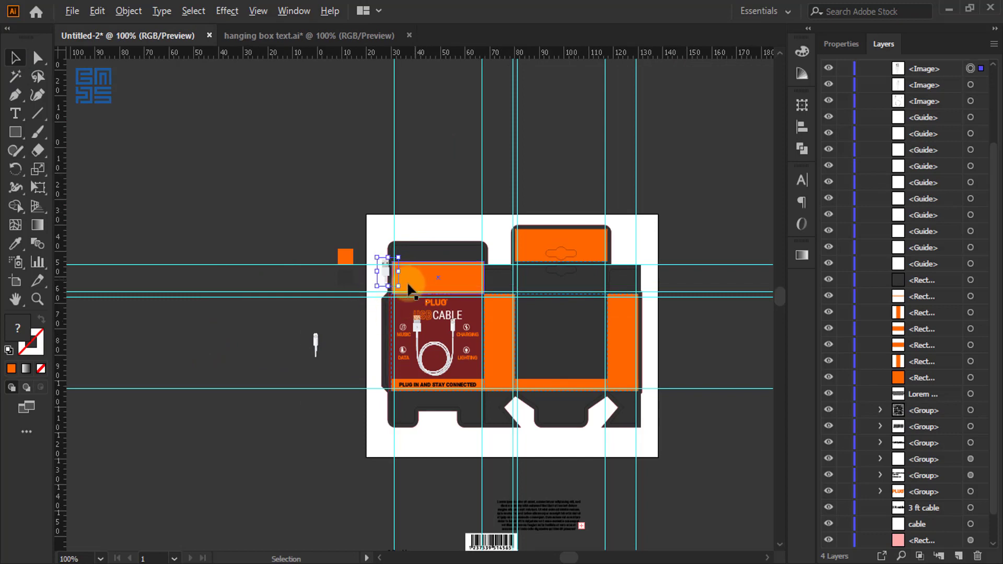
drag(228, 405, 551, 290)
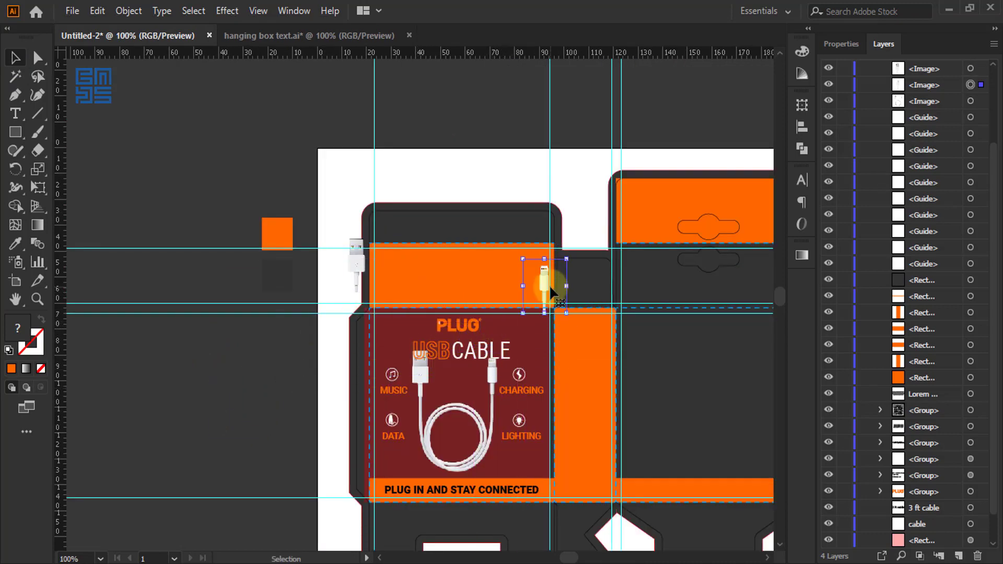
- Rotate the USB-A connector image 90° clockwise and place it over the left end of the orange panel
scroll(543, 273, up, 2)
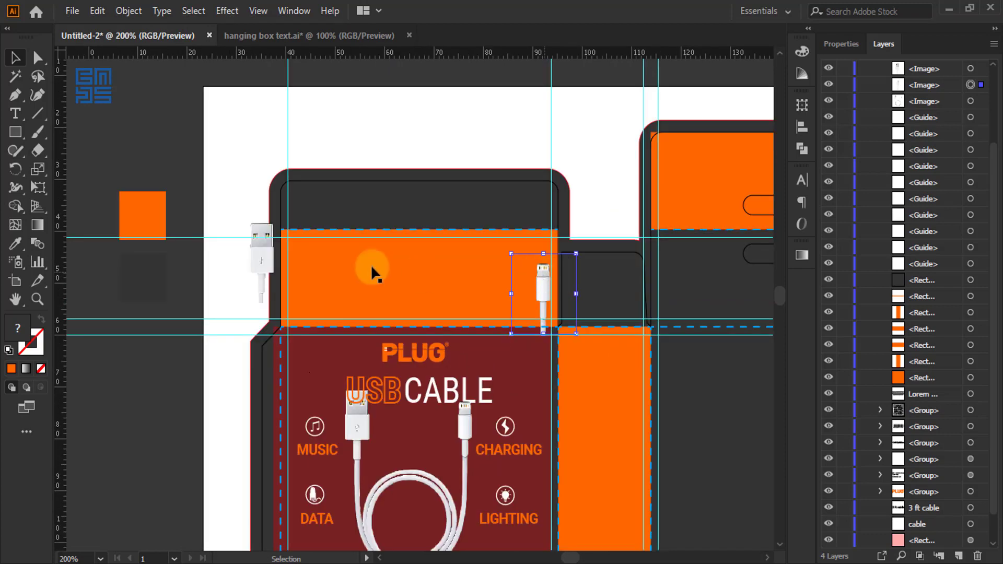
click(216, 209)
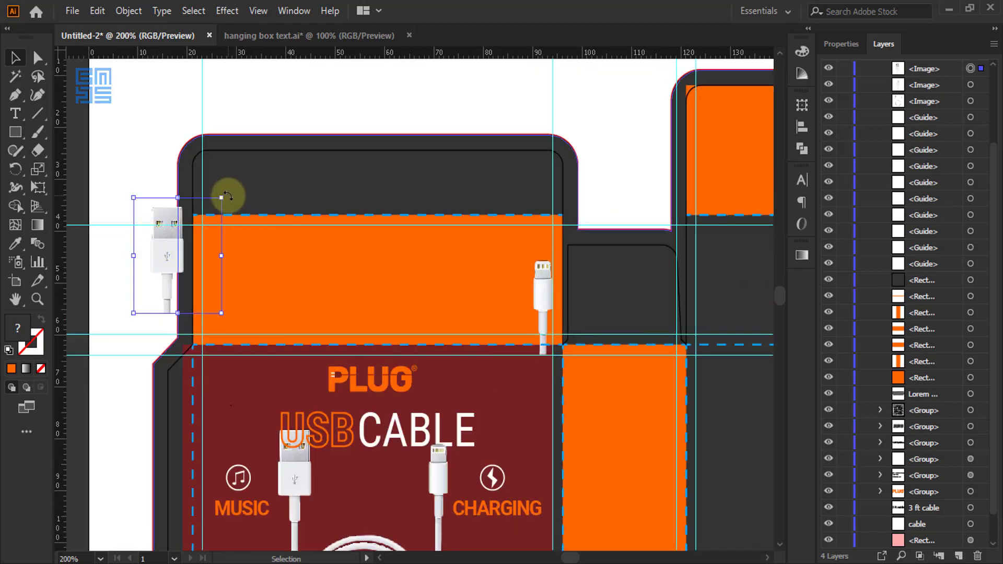
drag(224, 197, 271, 336)
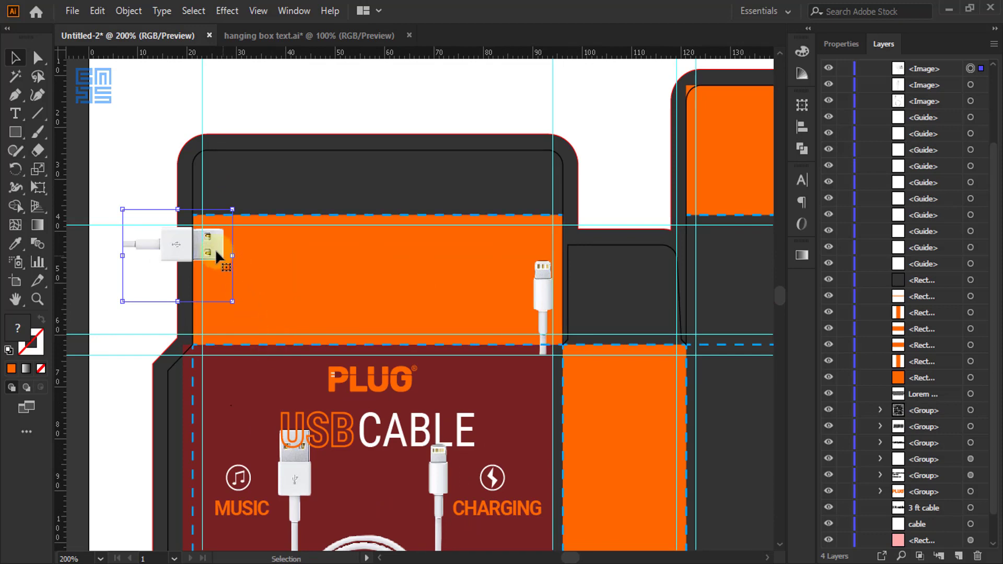
drag(212, 253, 264, 283)
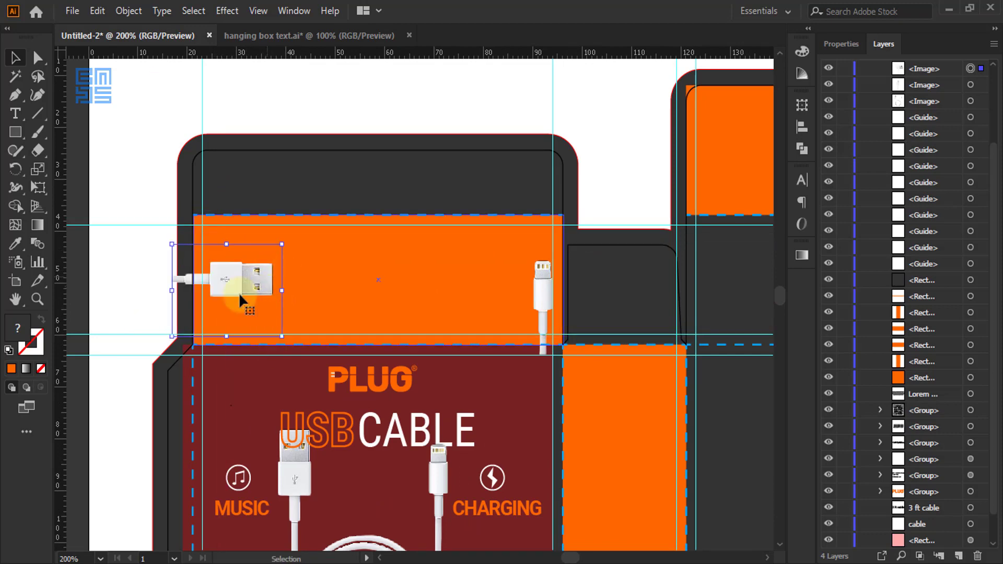
- Rotate the Lightning connector image 90° counterclockwise and place it at the right end of the orange panel, facing the USB-A connector
click(577, 349)
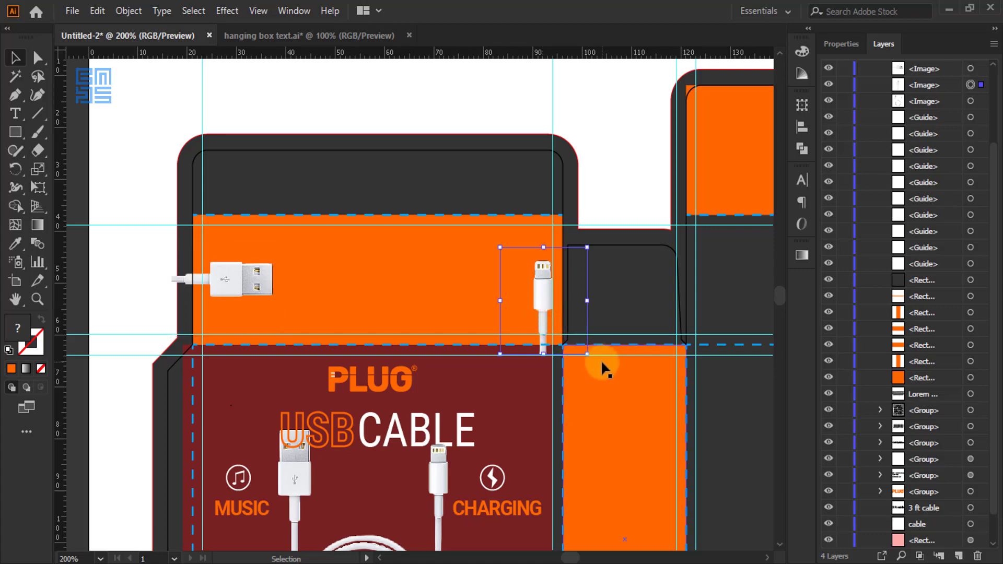
drag(594, 332, 594, 267)
drag(538, 300, 524, 284)
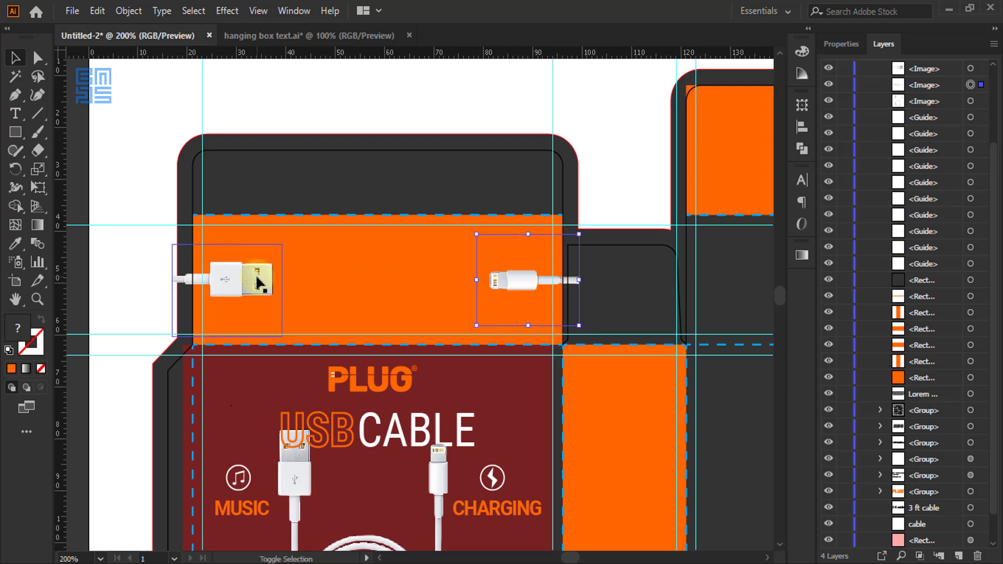
- Scale both connector images together so their outer cable ends meet the orange panel's left and right edges
shift+click(249, 287)
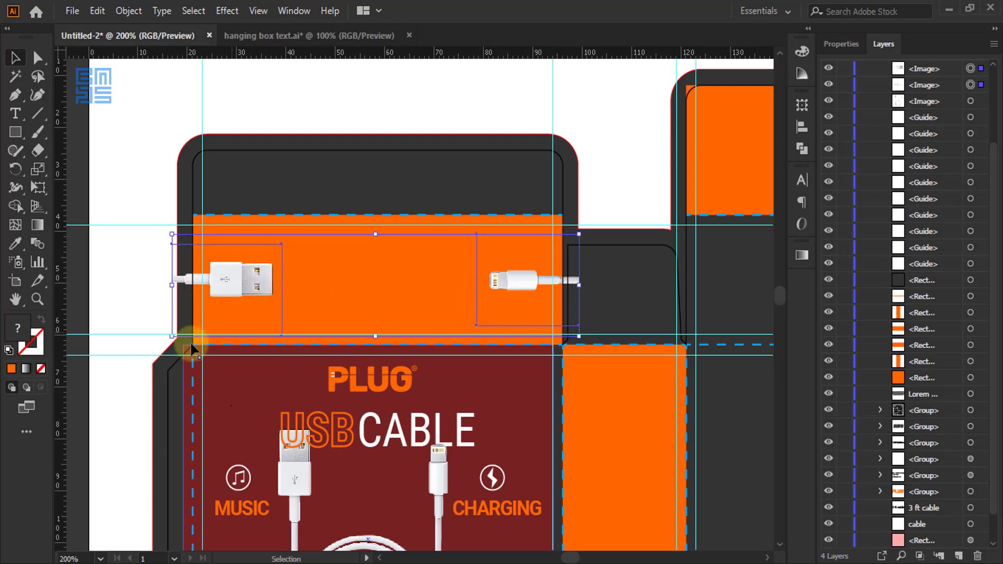
drag(172, 336, 193, 331)
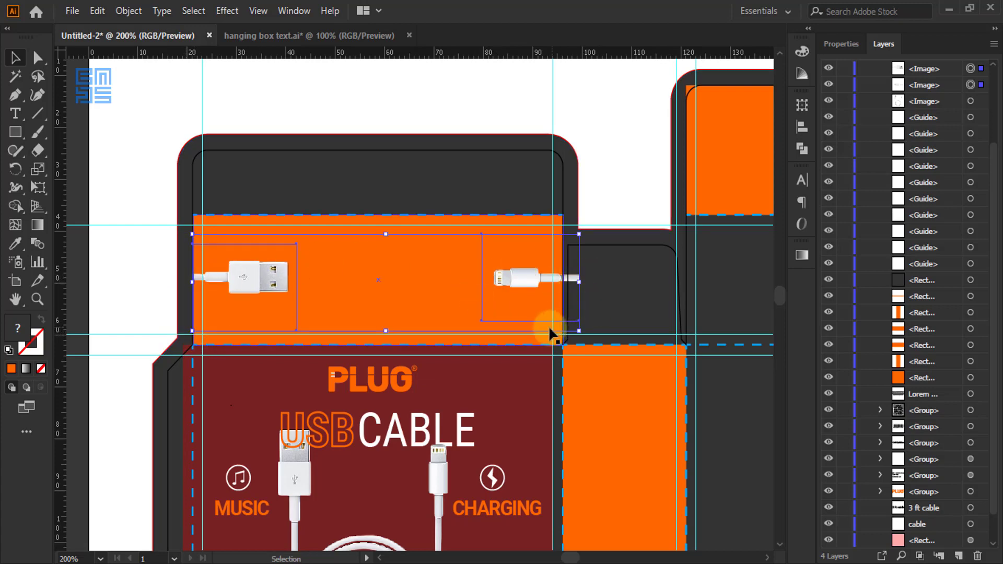
drag(579, 331, 562, 329)
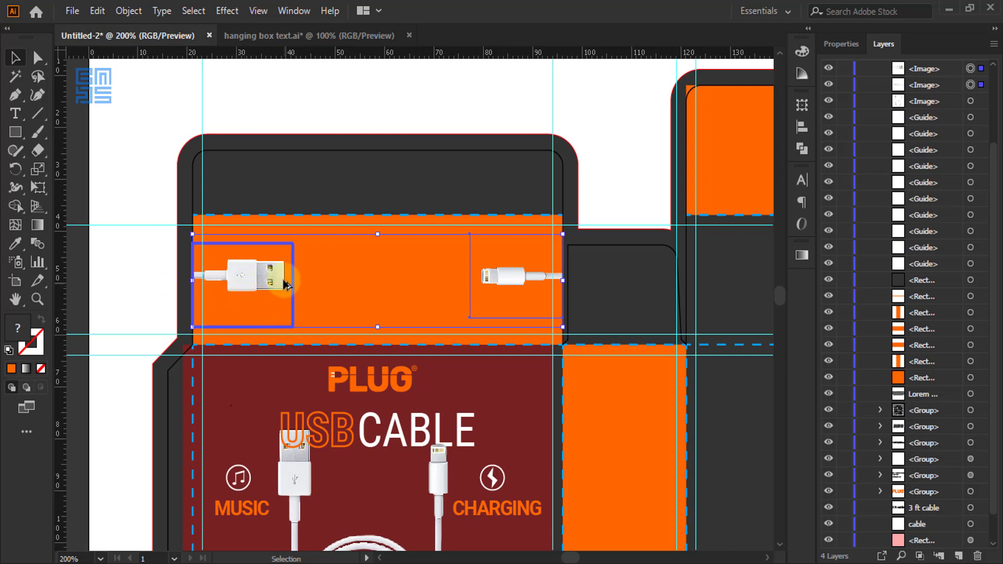
- Try to align the Lightning connector's vertical center to the USB-A connector as key object, and undo the alignment
click(801, 127)
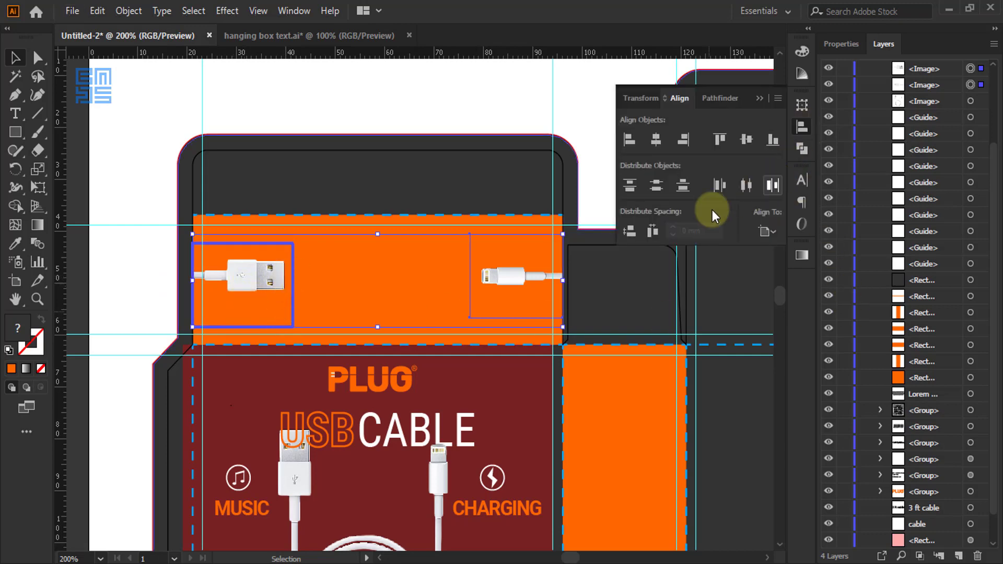
click(746, 140)
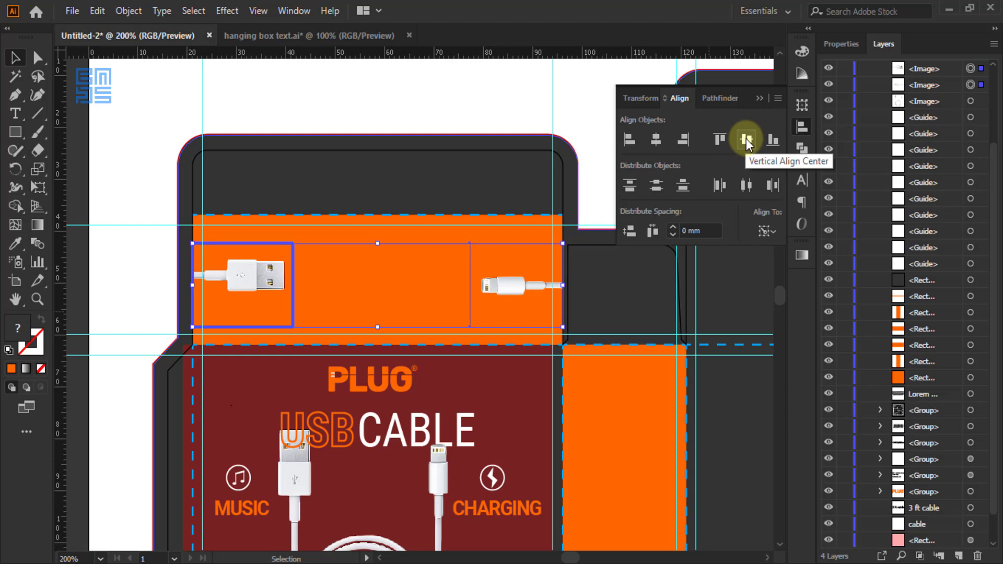
click(252, 277)
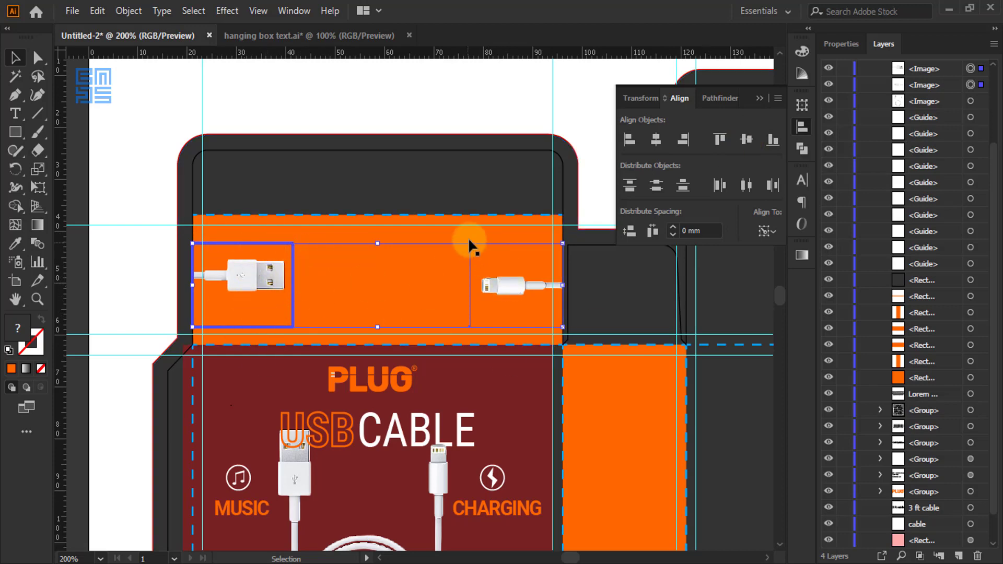
click(502, 287)
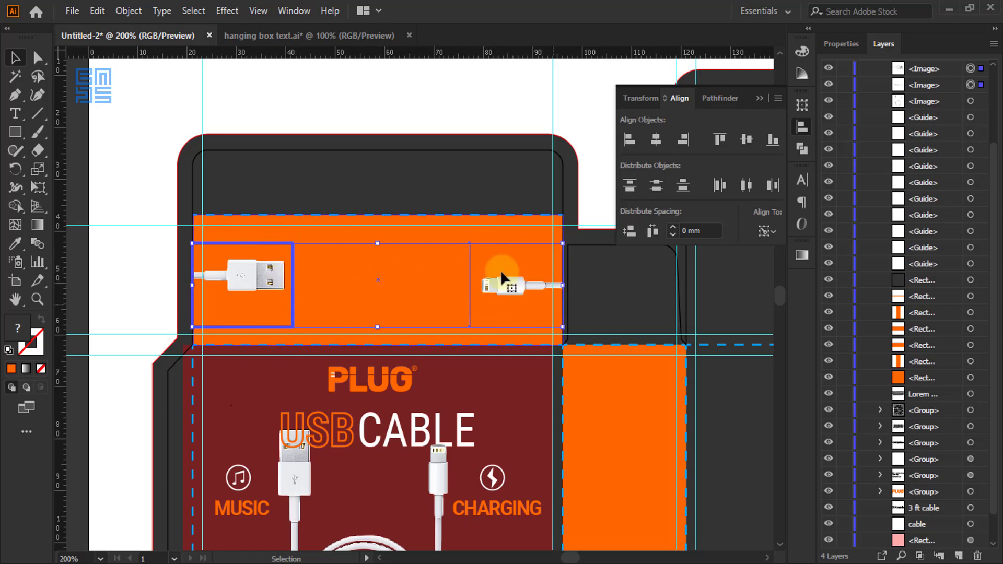
key(ctrl+z)
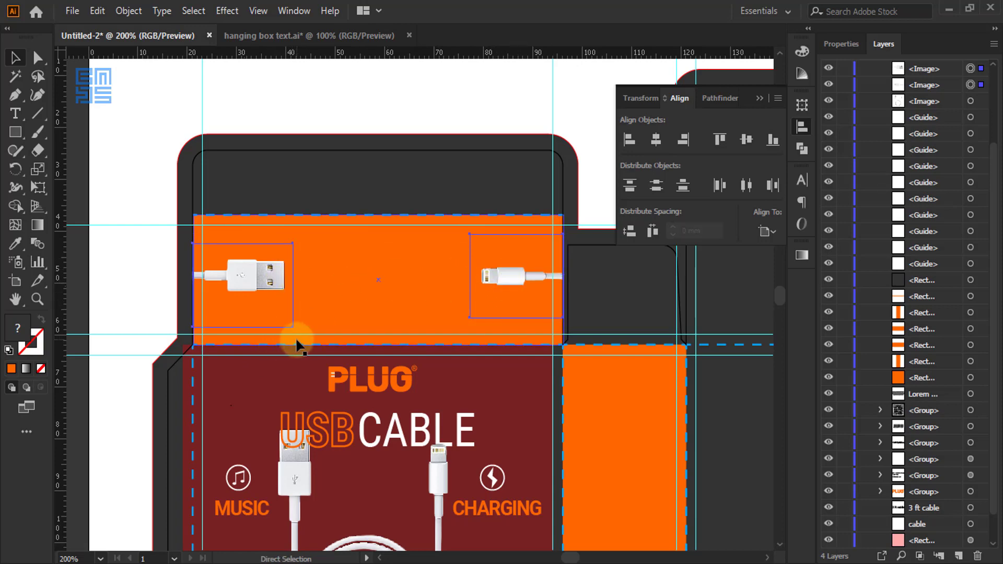
- Group the two connector images and center them vertically against the orange panel as key object
key(ctrl+g)
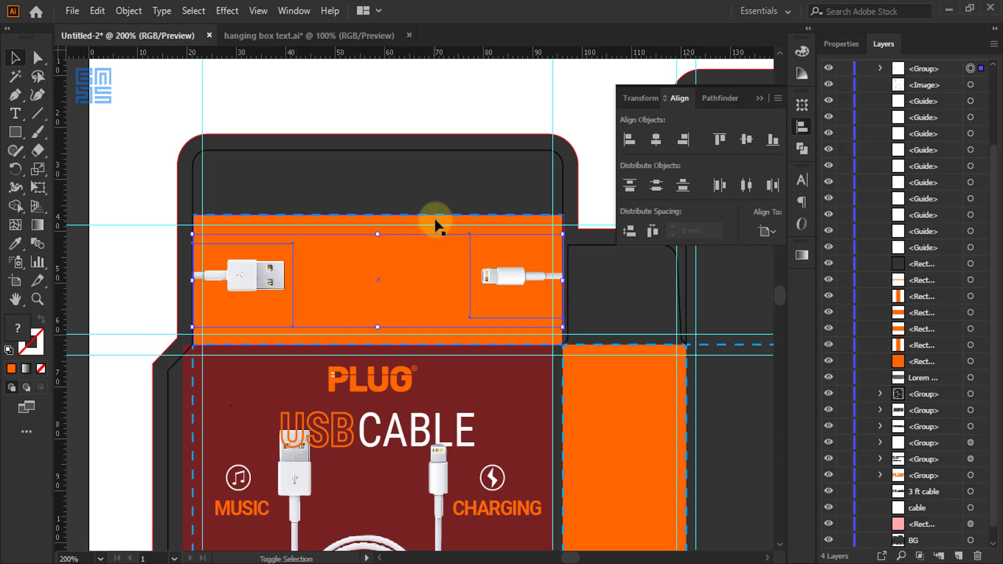
shift+click(434, 217)
click(434, 217)
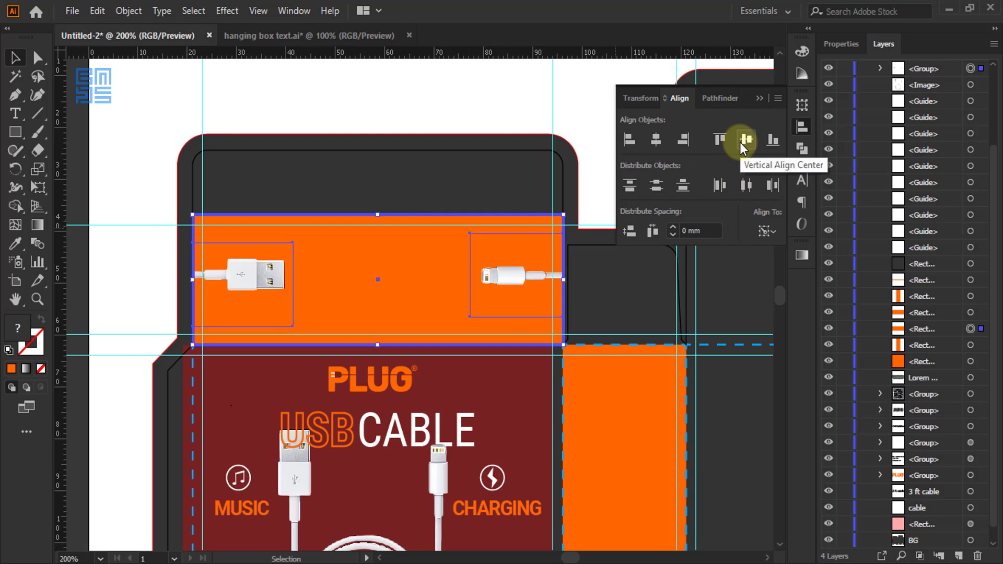
click(757, 98)
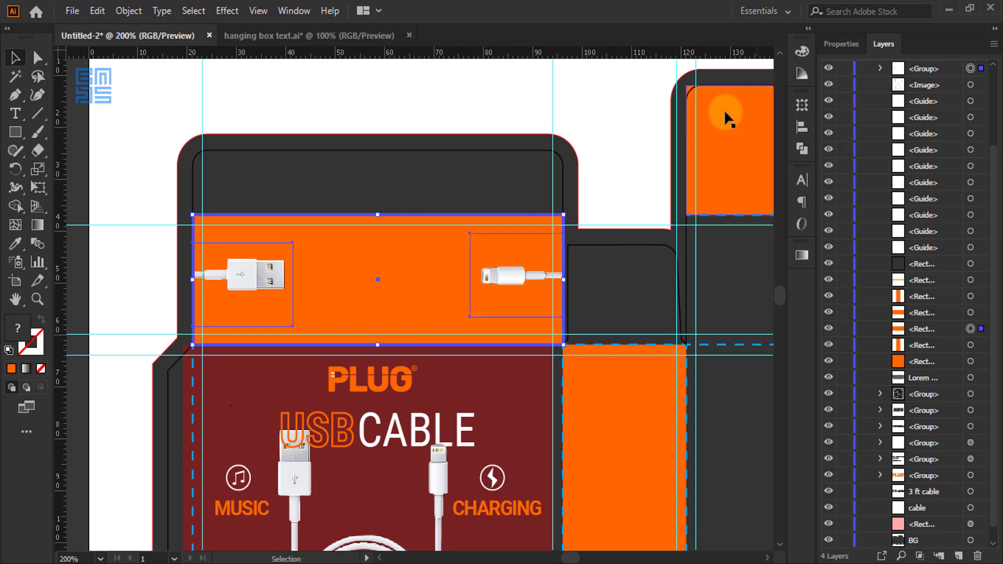
key(ctrl+shift+a)
scroll(392, 254, down, 2)
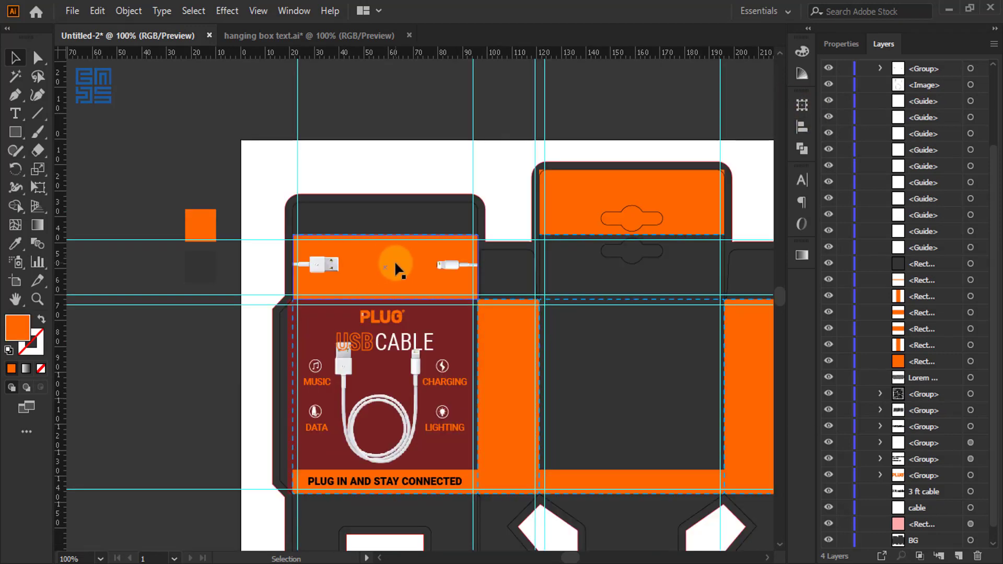
scroll(402, 245, down, 1)
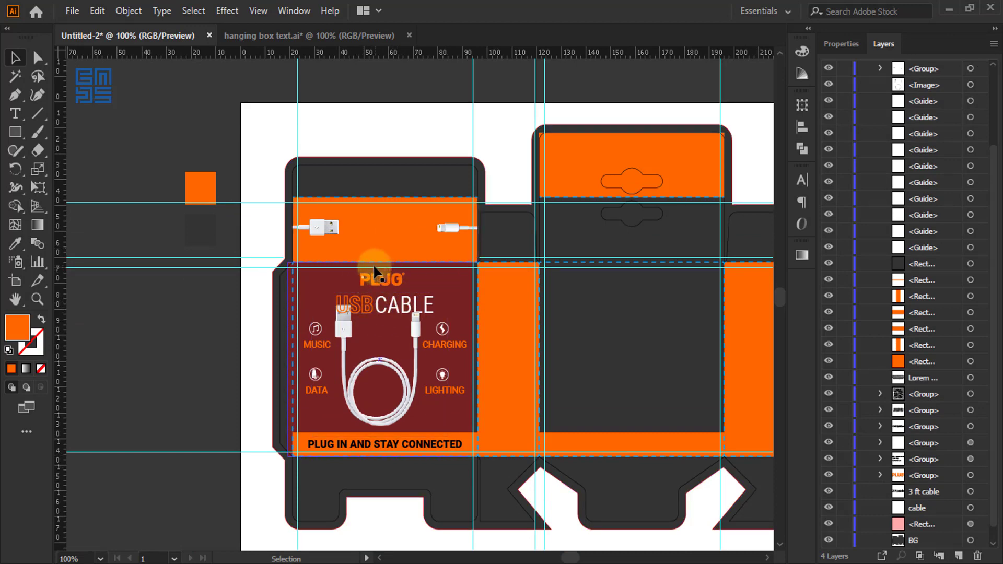
- Hide the coiled cable image on the front panel
scroll(374, 298, up, 1)
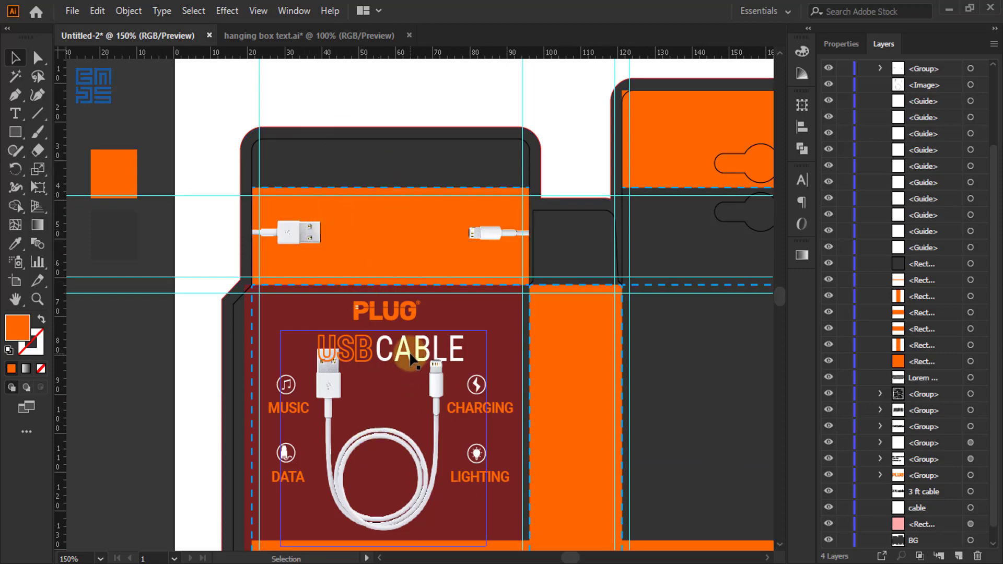
drag(411, 358, 399, 107)
key(ctrl+z)
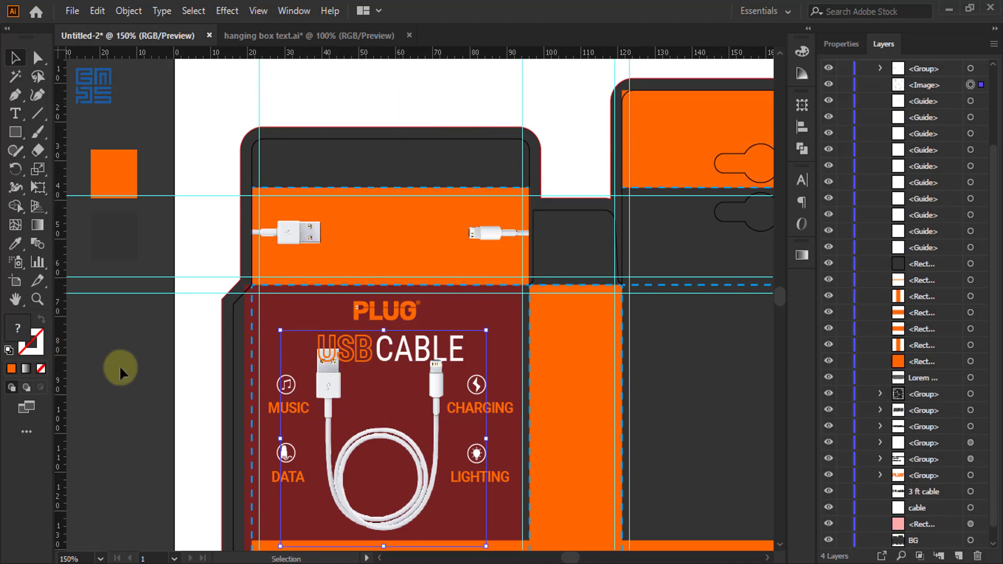
click(437, 320)
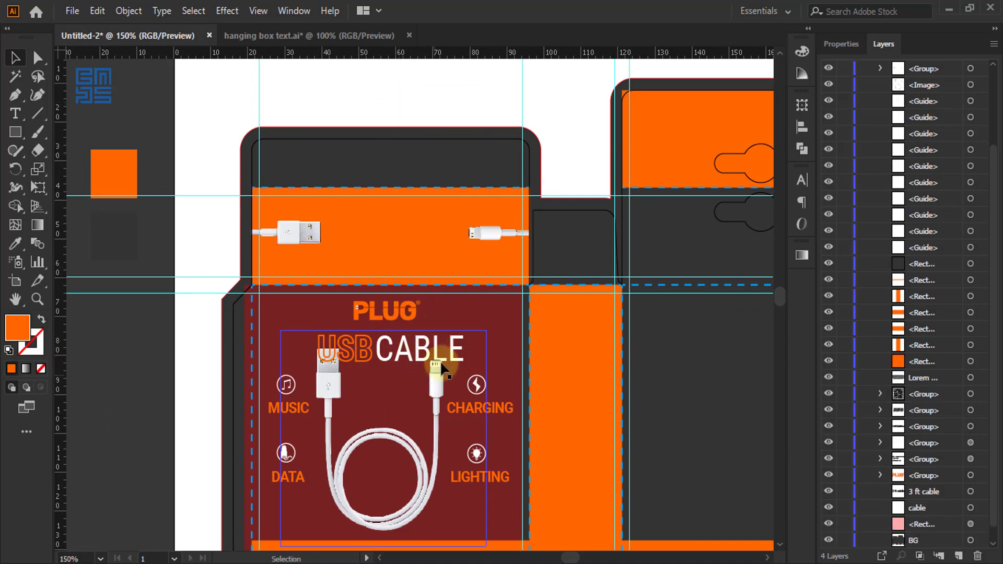
click(970, 85)
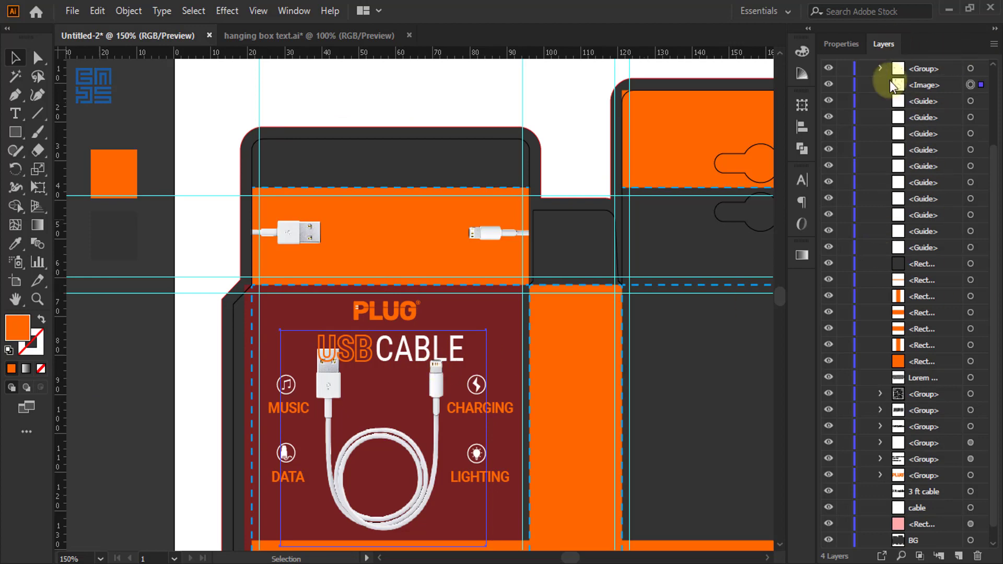
click(829, 85)
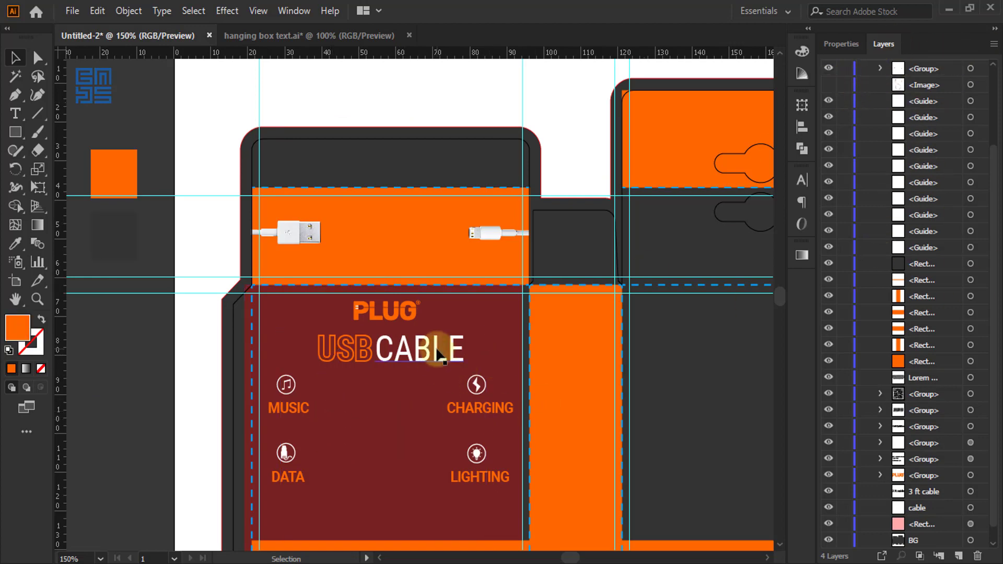
- Duplicate the USB CABLE title from the front panel and place the copy on the empty canvas beside the artboard
drag(437, 355, 438, 258)
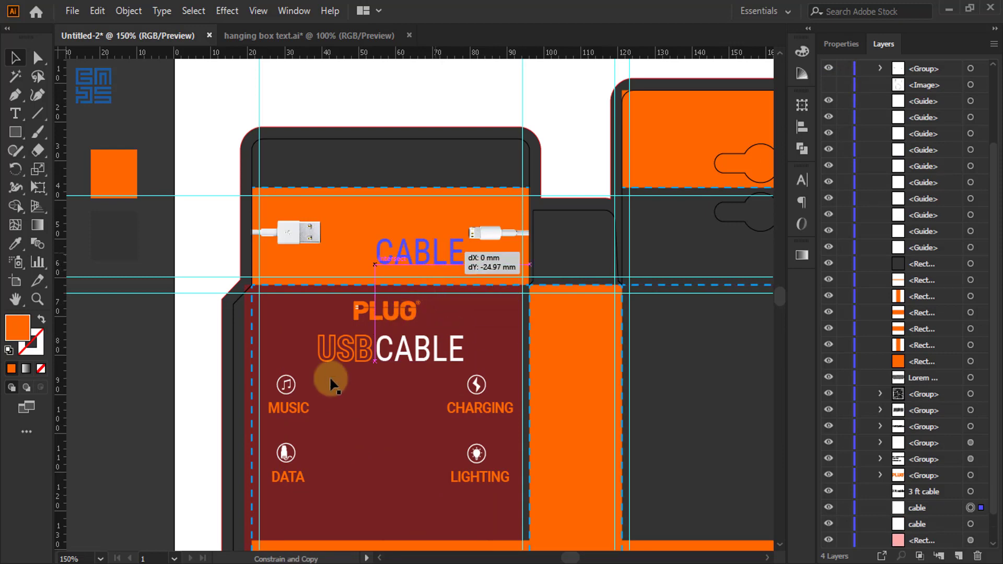
key(ctrl+z)
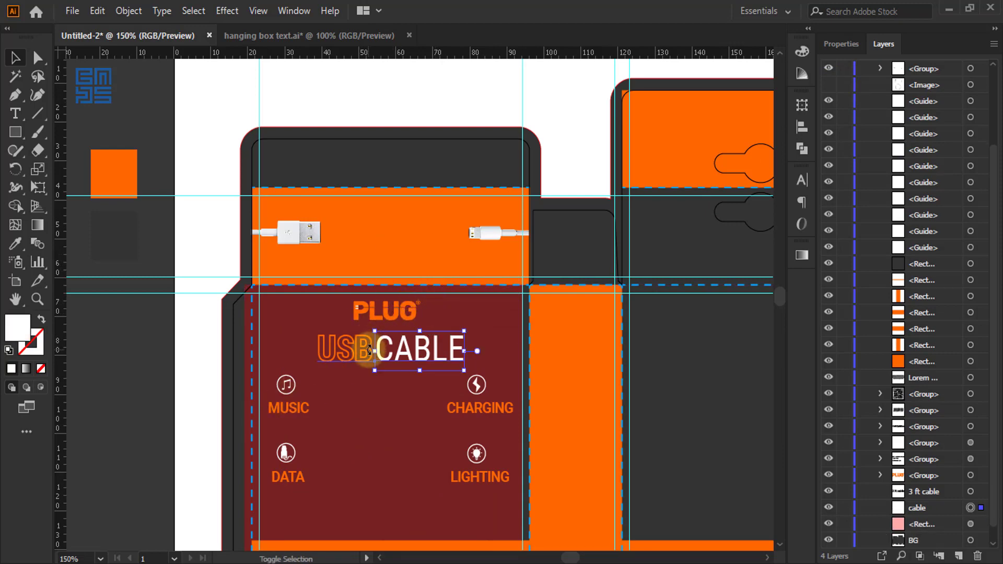
scroll(369, 342, up, 2)
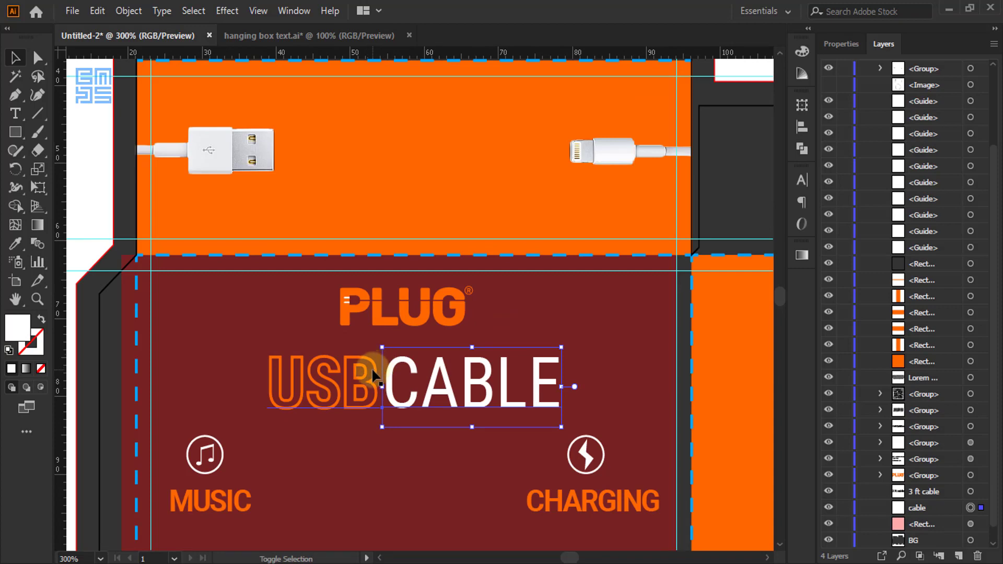
shift+click(374, 372)
drag(373, 369, 376, 186)
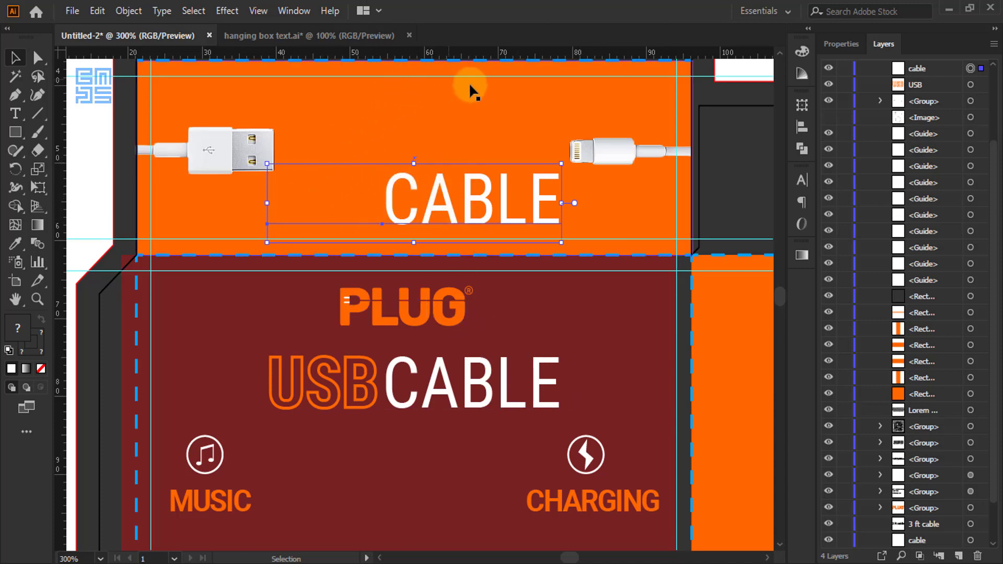
scroll(469, 226, down, 2)
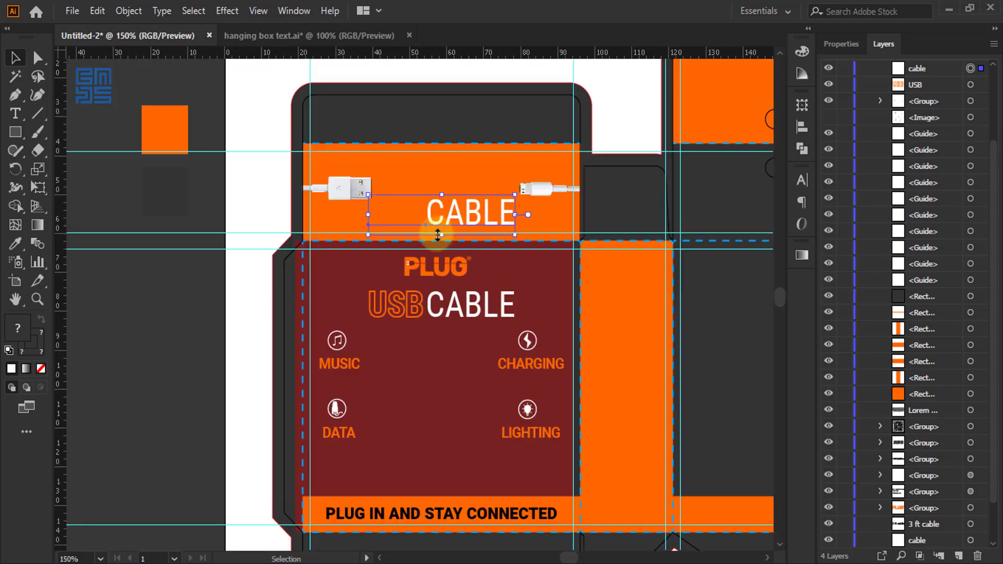
drag(415, 222, 123, 303)
- Set the outline color of the word USB in the title copy to black
click(171, 324)
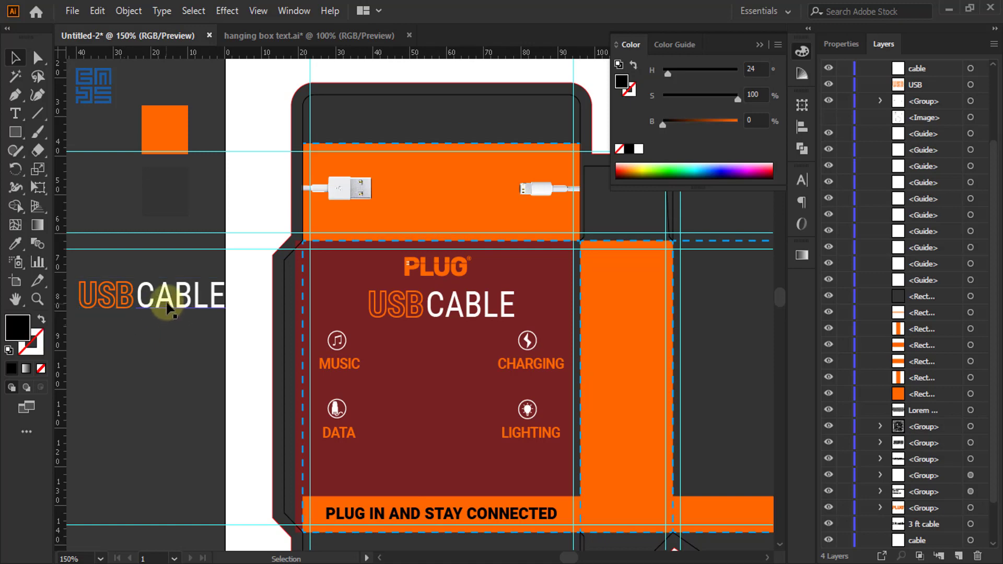
click(110, 303)
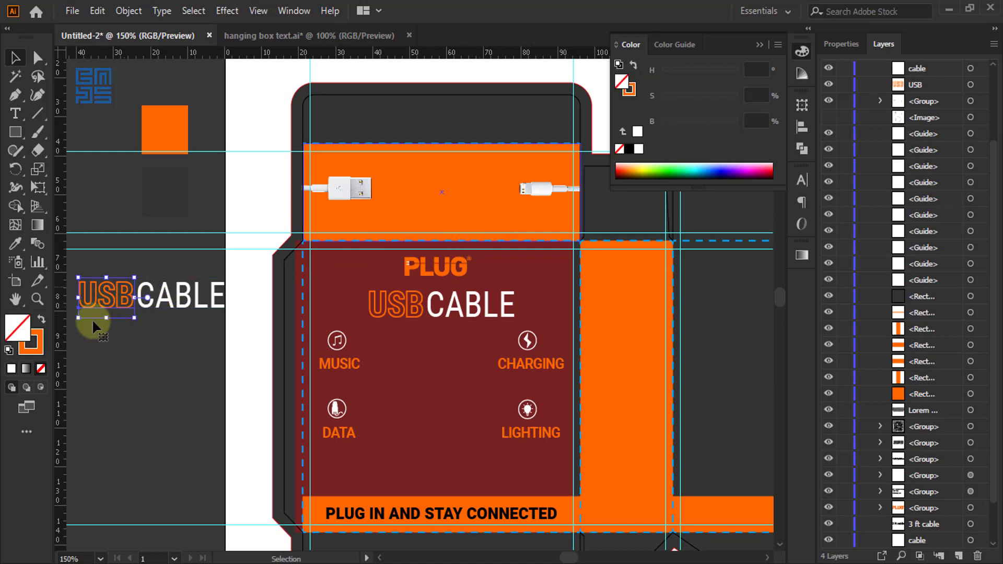
click(41, 347)
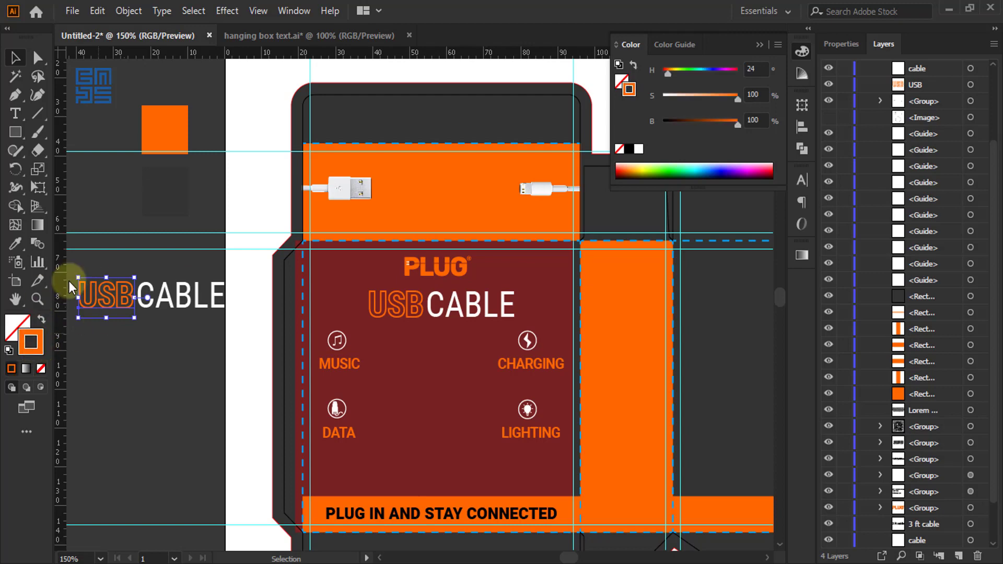
click(629, 149)
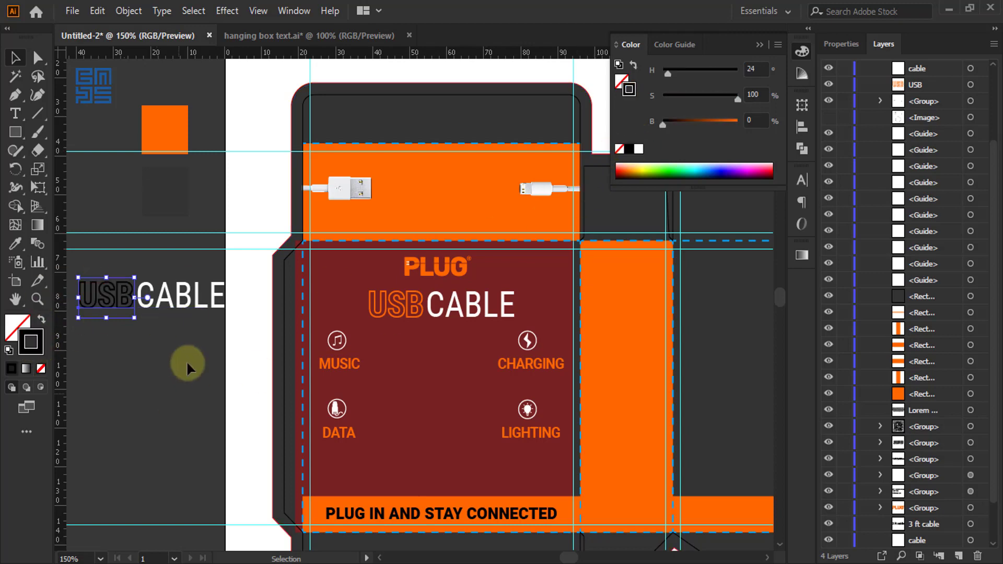
- Move the whole USB CABLE title copy into the lower middle of the orange top panel, between the connectors
click(116, 343)
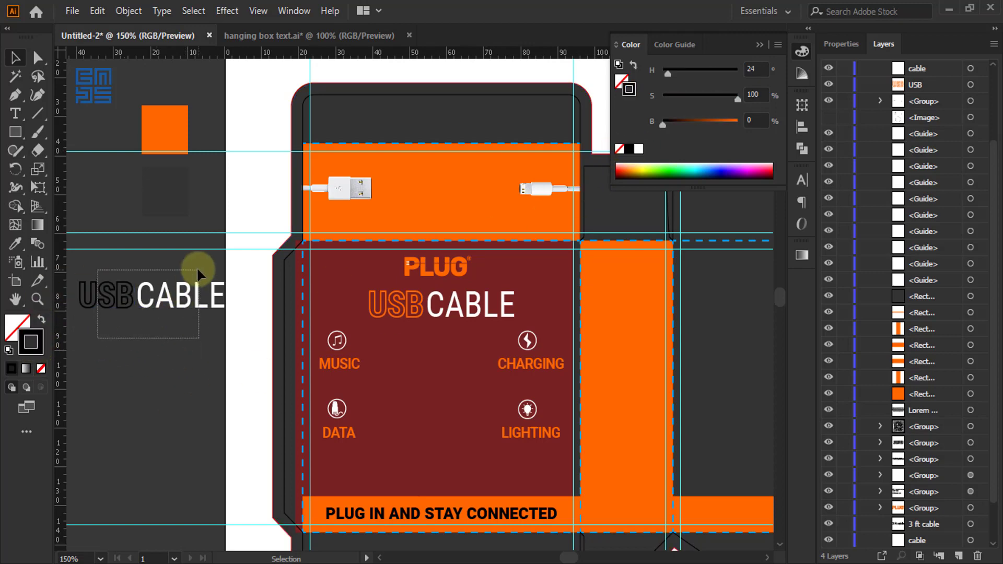
click(194, 284)
click(191, 300)
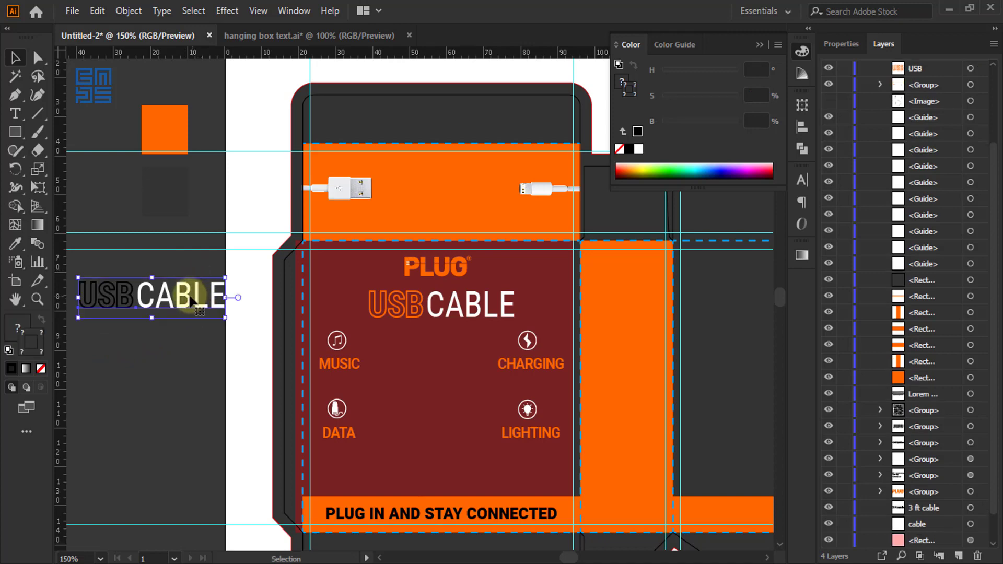
drag(191, 299, 478, 208)
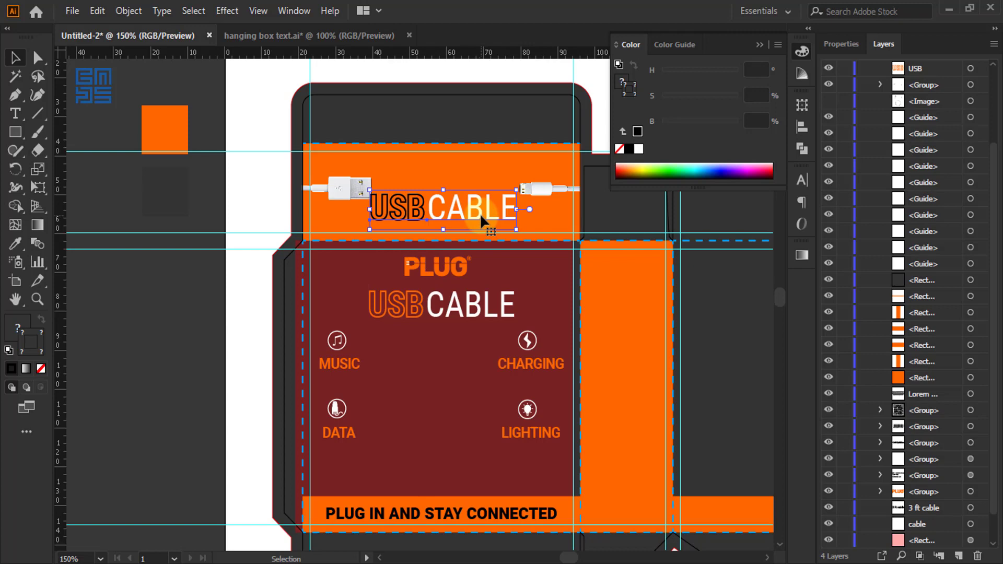
- Copy the PLUG IN AND STAY CONNECTED tagline from the front panel's bottom strip to beneath the title in the orange top panel
scroll(479, 213, down, 3)
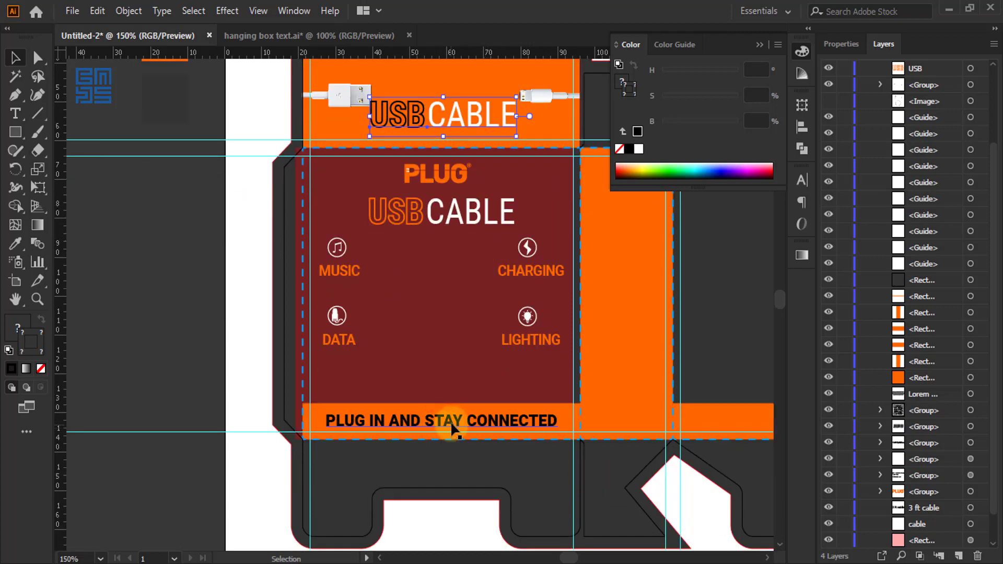
drag(453, 429, 488, 119)
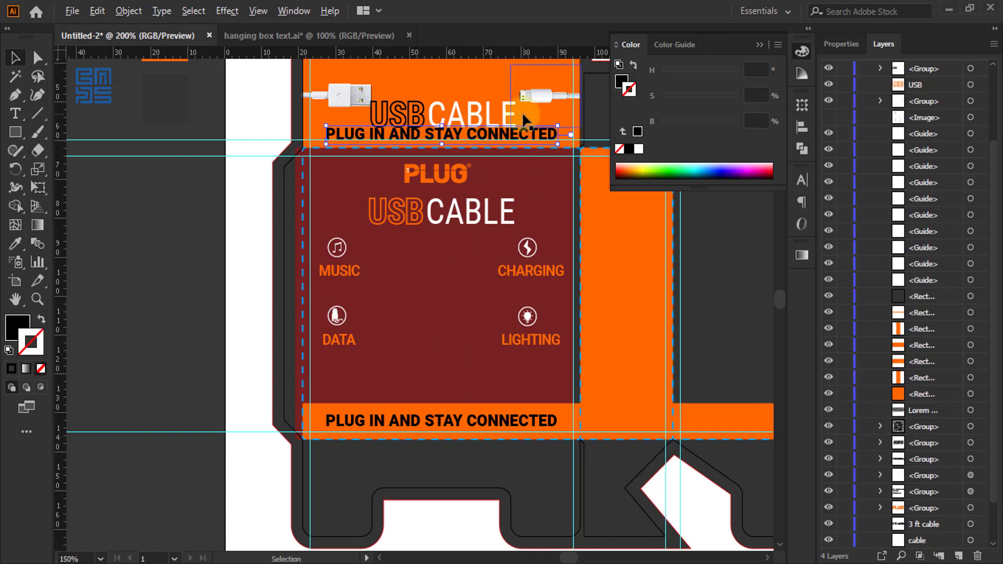
key(ctrl+=)
key(ctrl+=)
key(ctrl+=)
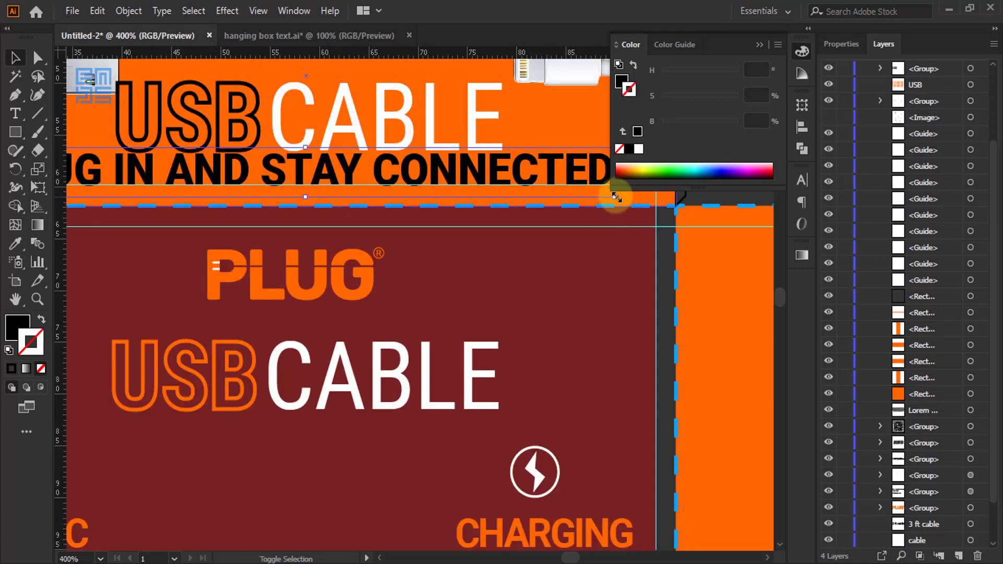
- Scale the tagline copy down to the width of the USB CABLE title and seat it directly below, on the panel's lower guide
drag(616, 197, 395, 179)
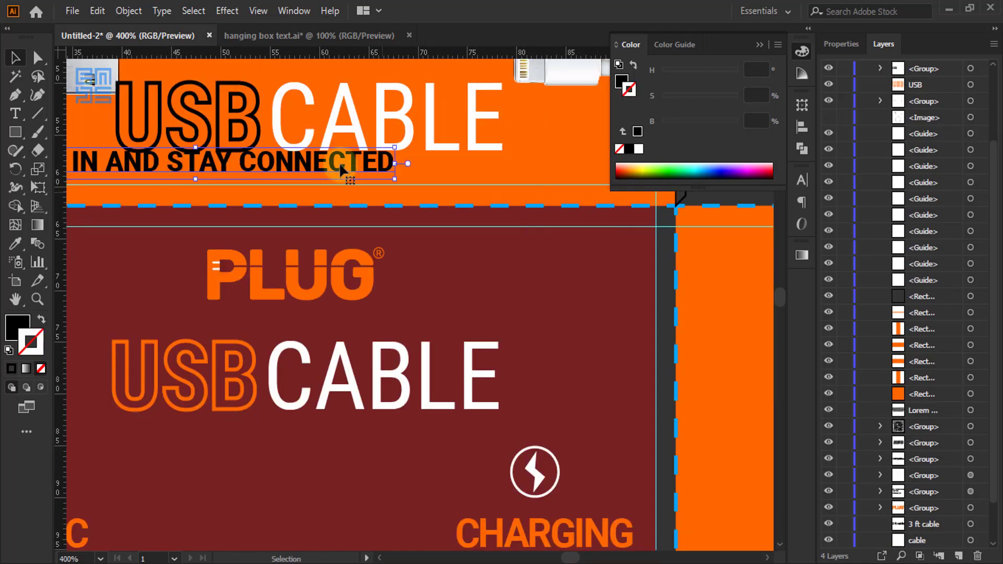
drag(340, 162, 445, 181)
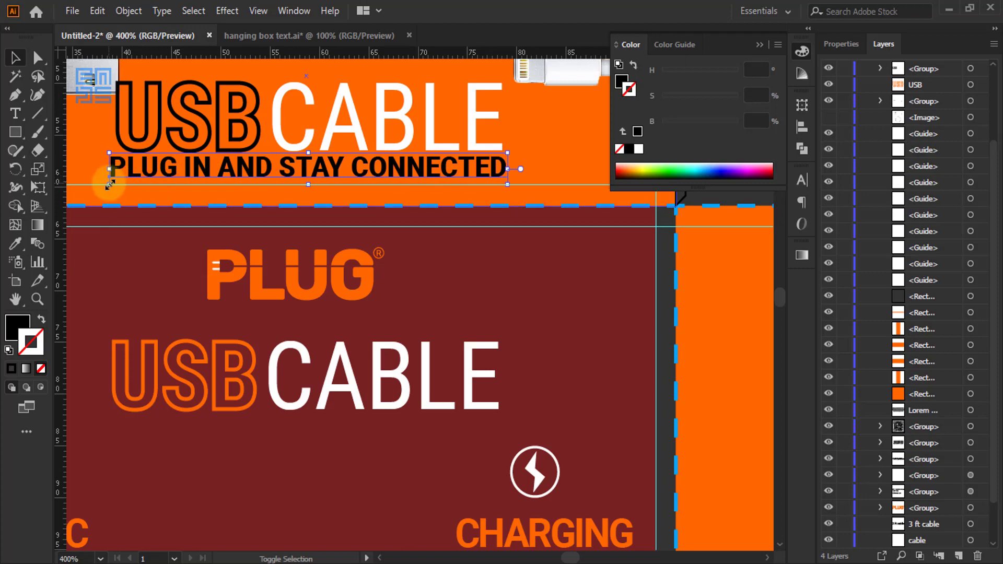
mouse_move(109, 183)
mouse_down()
mouse_move(104, 174)
mouse_move(99, 187)
mouse_up()
key(ctrl+equal)
key(ctrl+equal)
key(ctrl+equal)
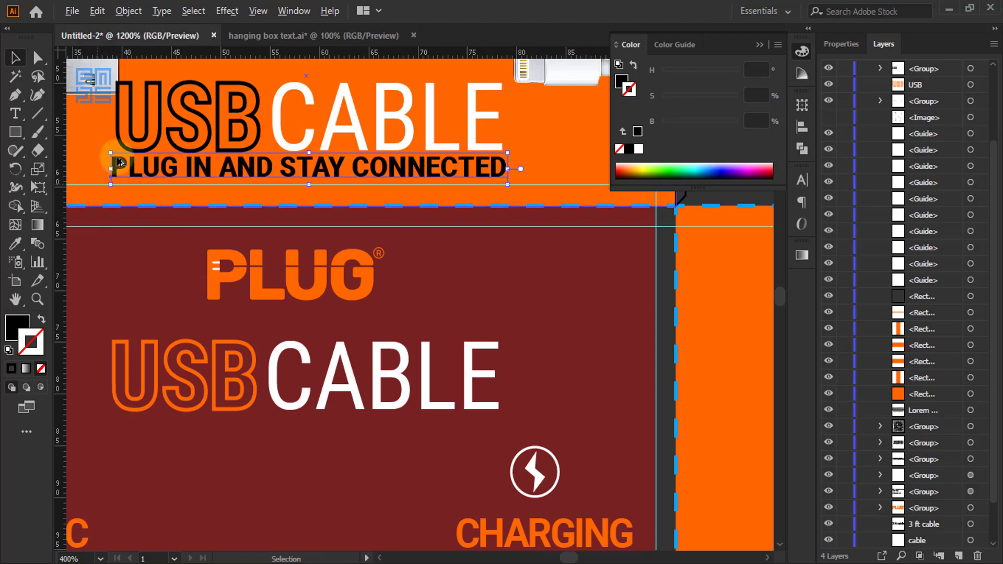
drag(93, 224, 93, 222)
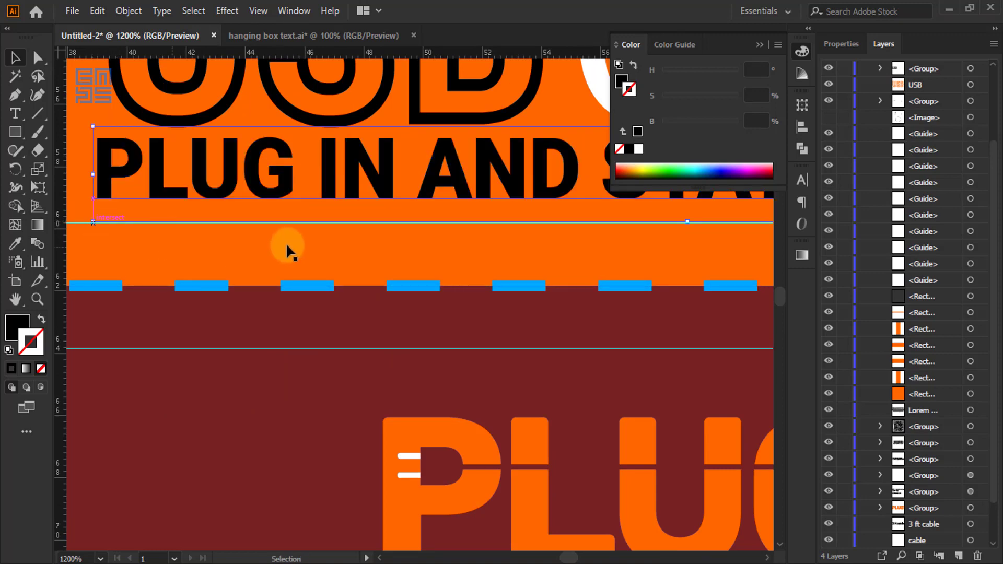
- Align the horizontal centers of the tagline copy and the USB CABLE title on the orange top panel
scroll(286, 242, down, 3)
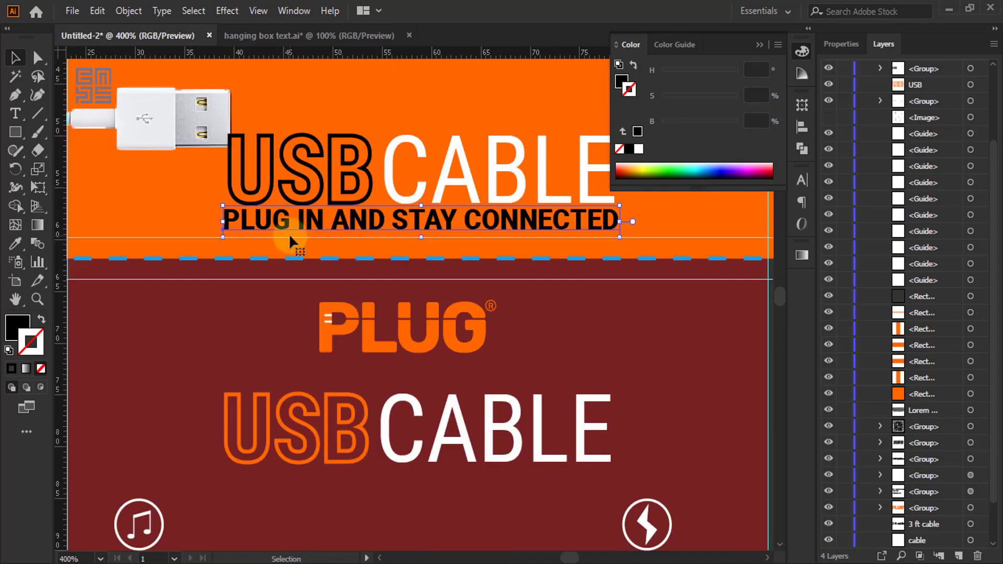
shift+click(417, 142)
click(800, 127)
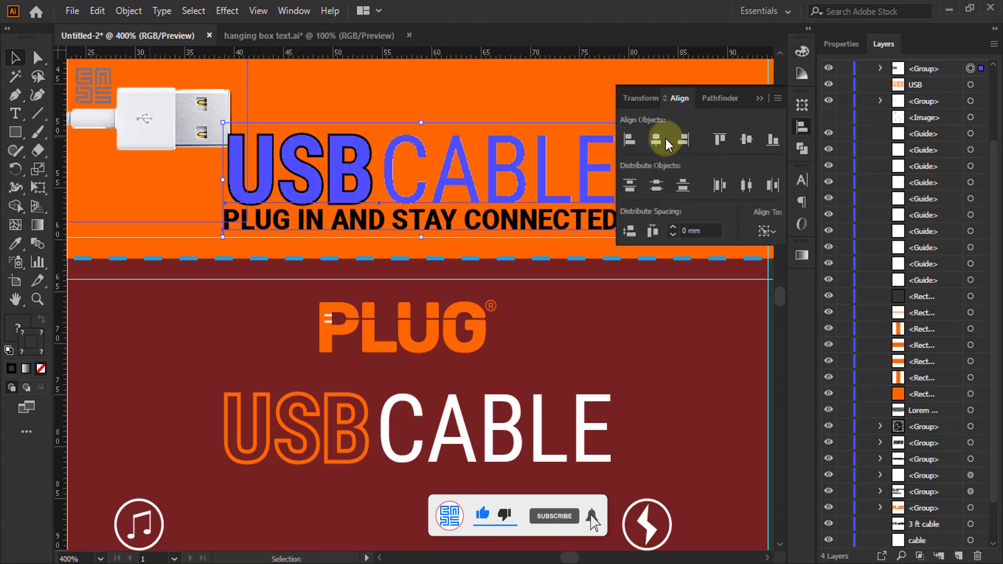
click(664, 138)
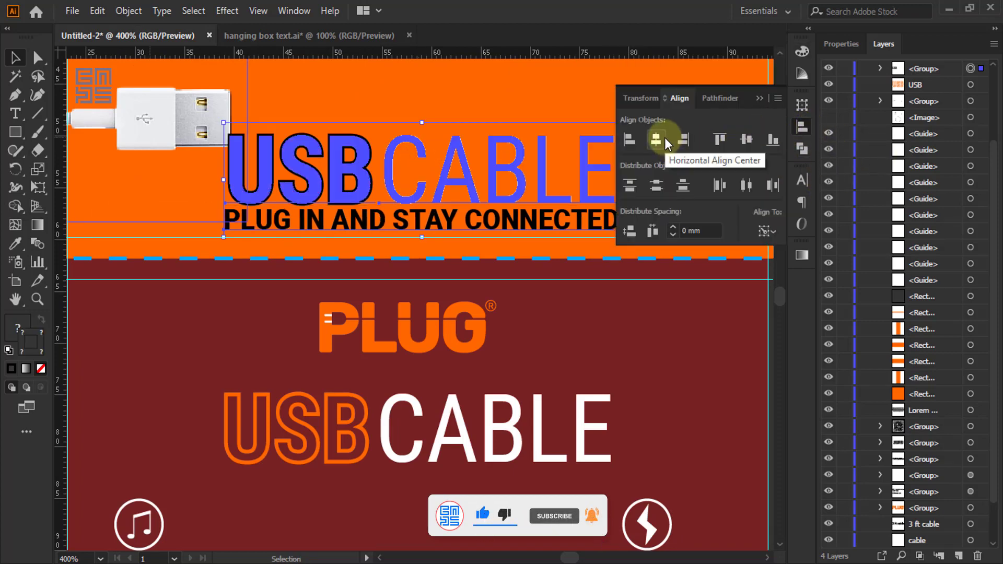
click(762, 98)
- Move the title and tagline together up to the middle of the orange panel, between the two connectors
scroll(264, 256, up, 2)
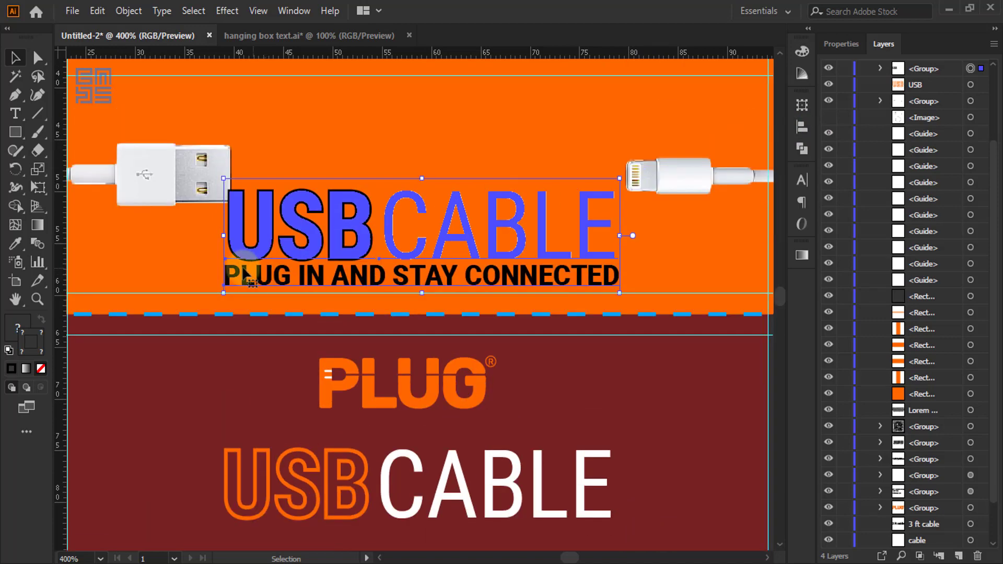
scroll(247, 278, down, 2)
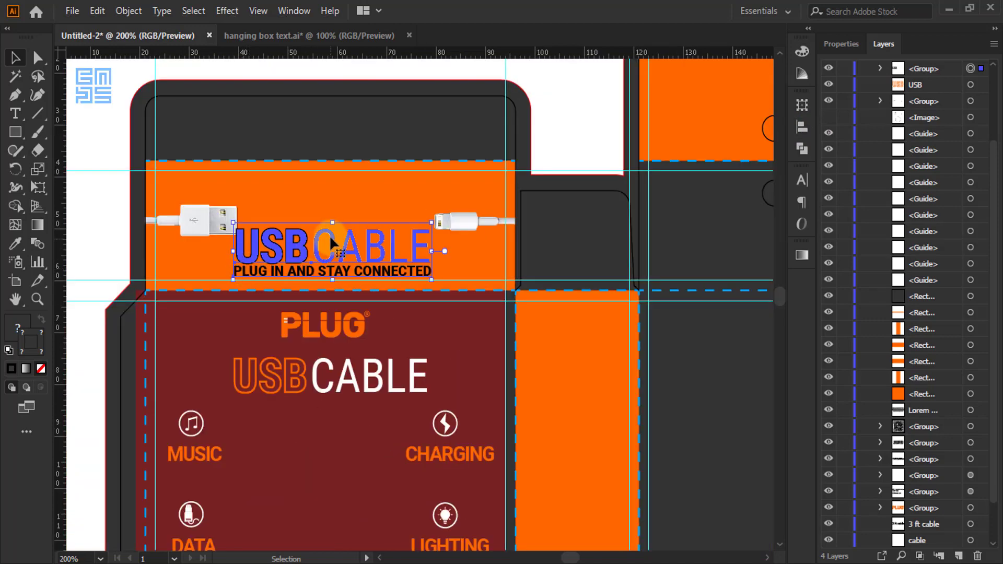
drag(329, 235, 351, 210)
scroll(355, 209, up, 2)
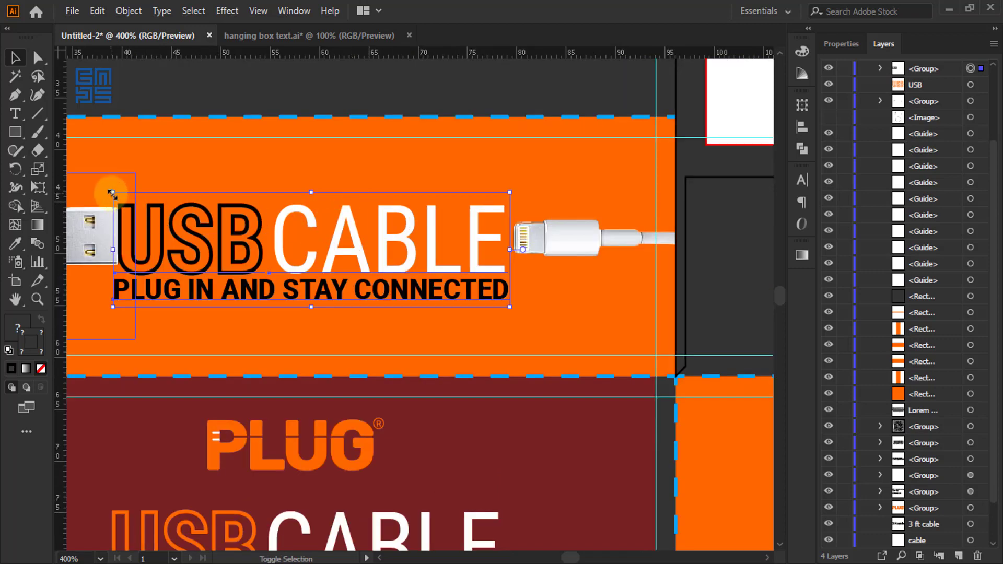
- Scale the title and tagline down together to about 34 mm wide and center them horizontally on the orange top panel
drag(111, 194, 173, 210)
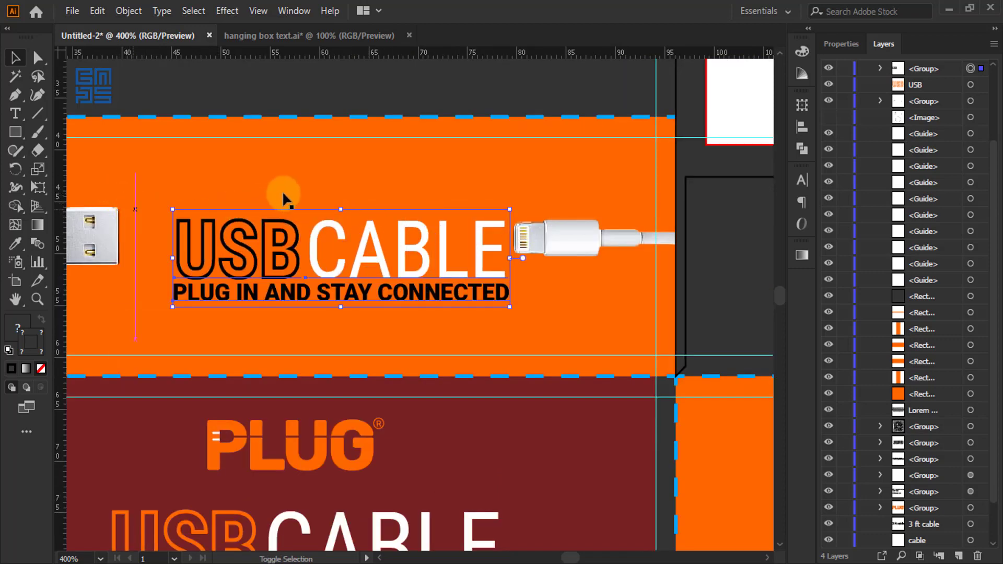
click(307, 161)
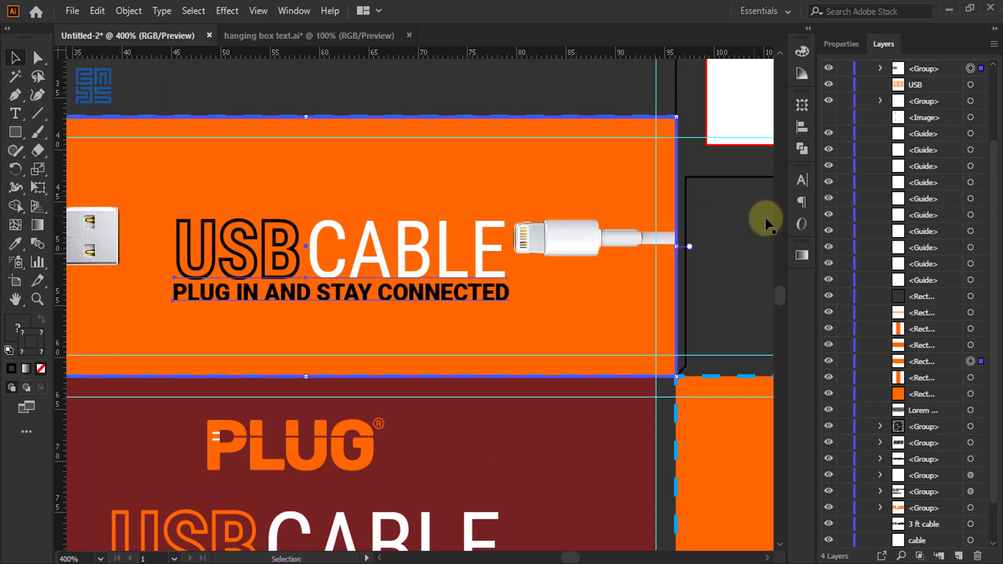
click(802, 126)
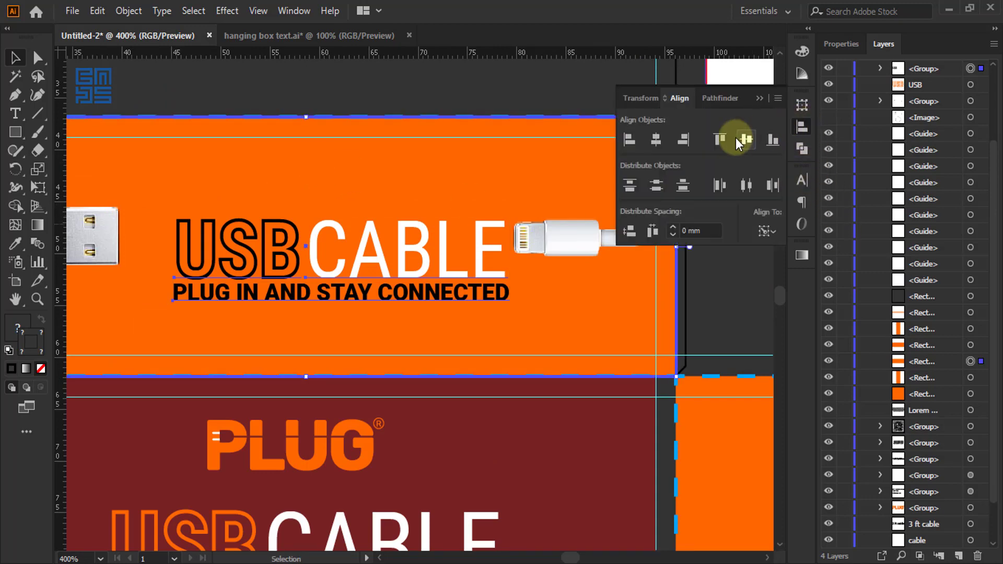
click(659, 139)
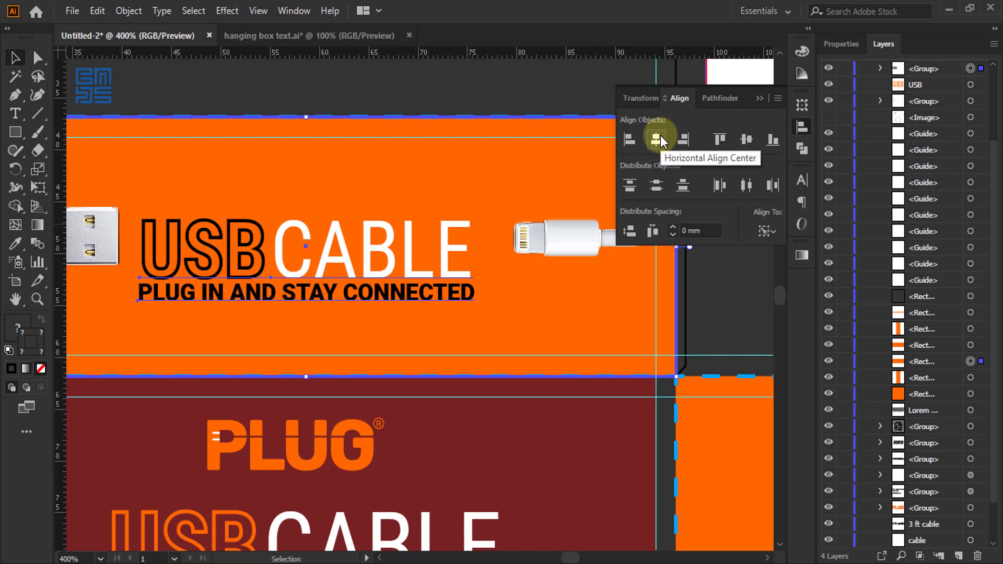
- Group the USB CABLE title with its tagline and center the group vertically on the orange top panel
click(262, 295)
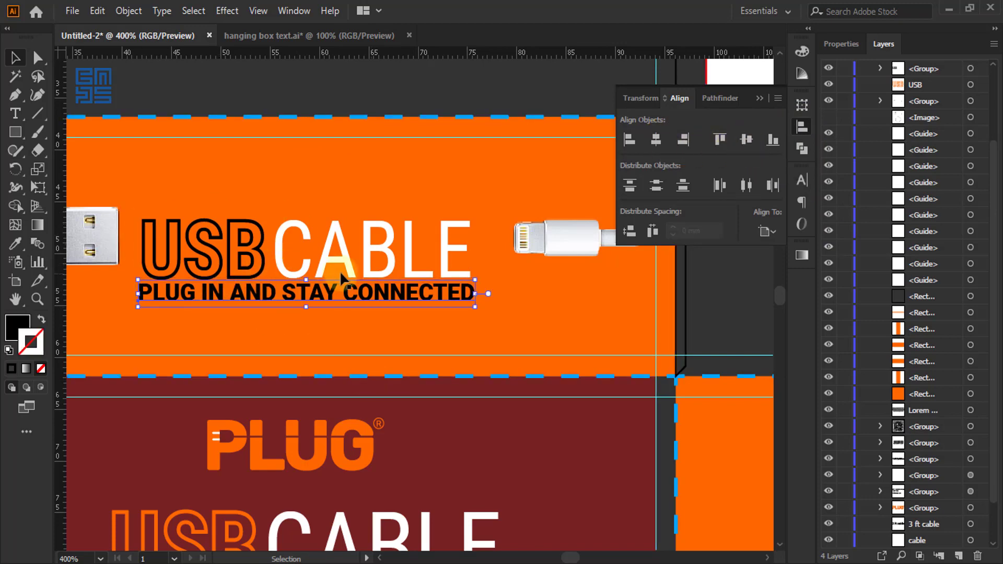
shift+click(393, 260)
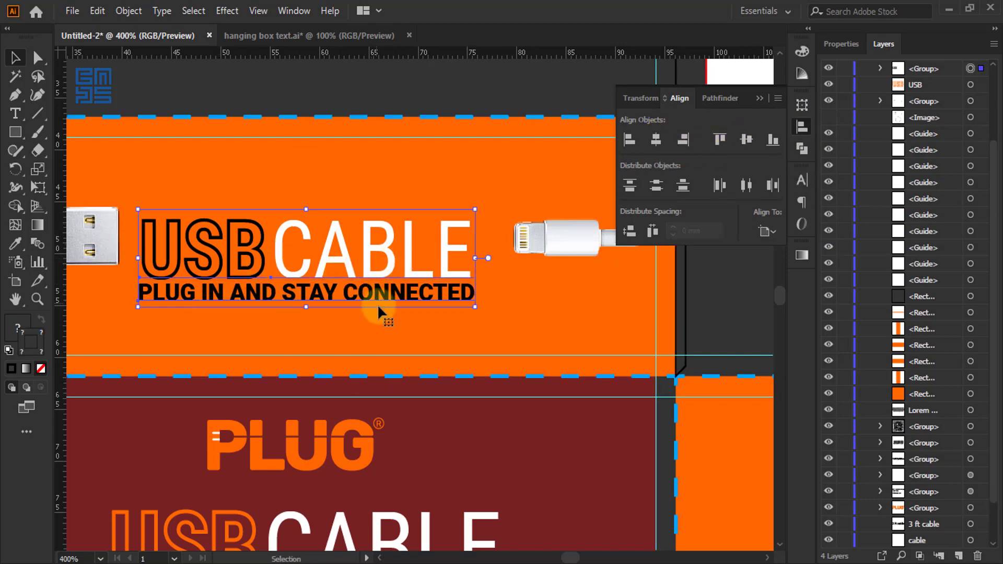
key(ctrl+g)
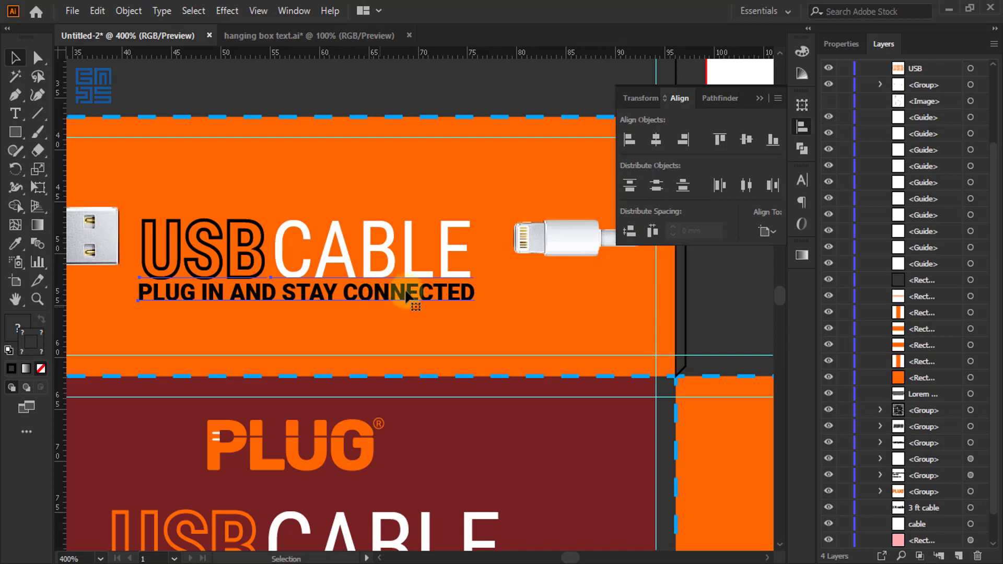
shift+click(508, 129)
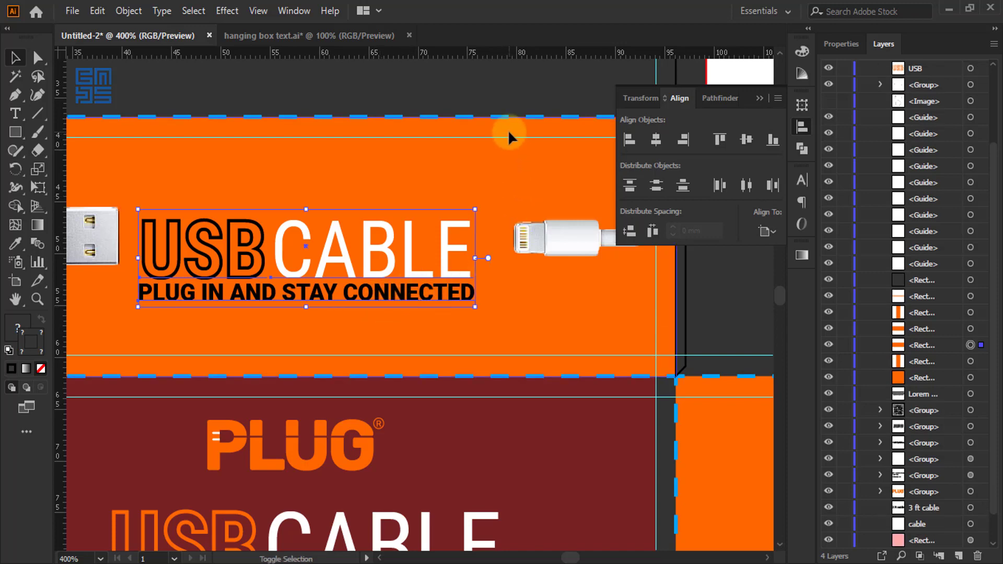
click(508, 130)
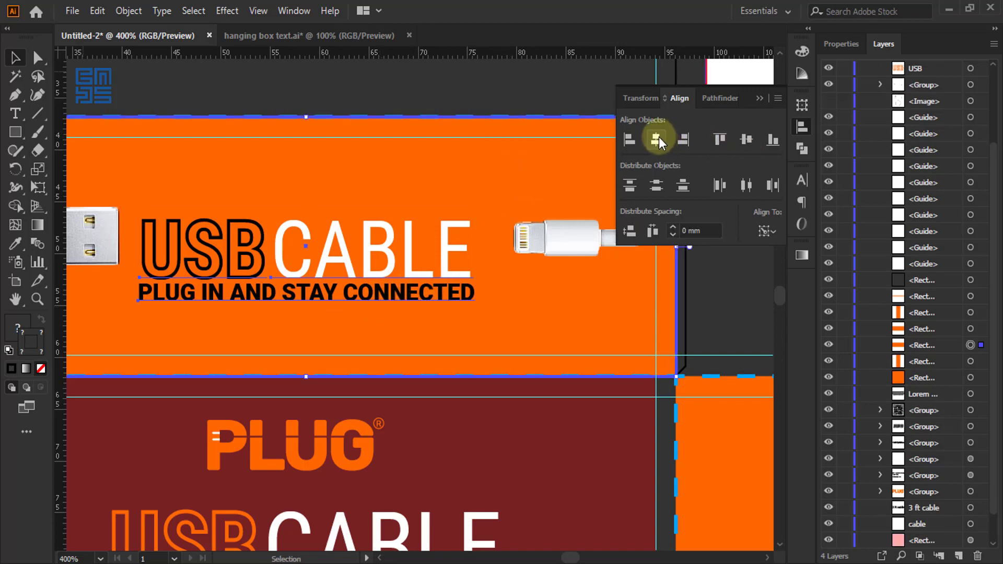
click(751, 140)
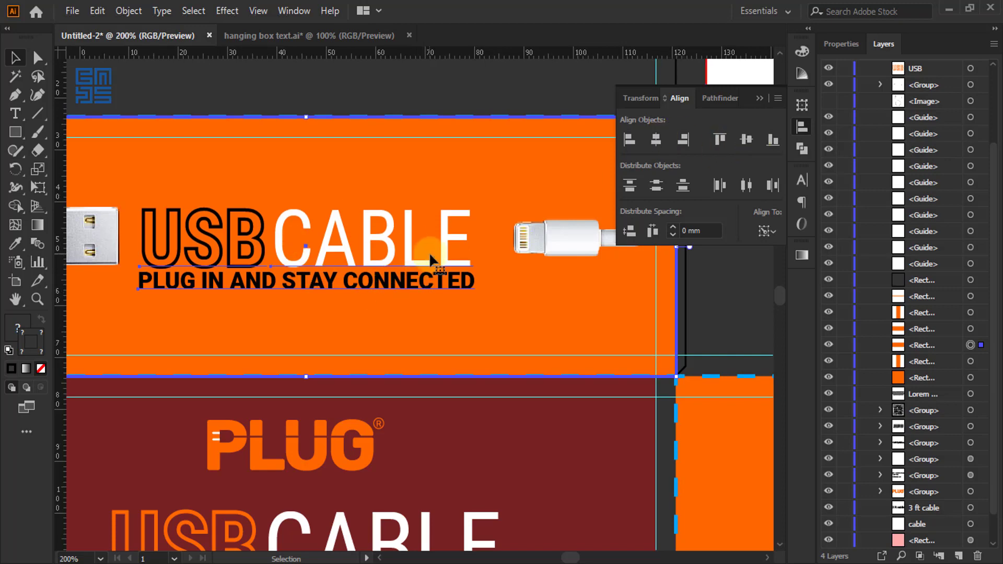
key(ctrl+minus)
key(ctrl+minus)
key(ctrl+minus)
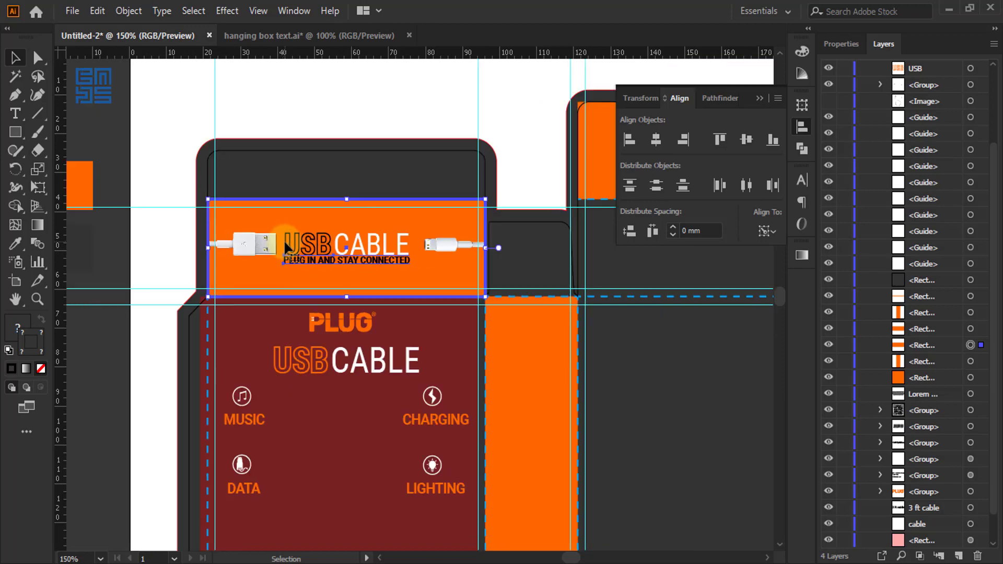
click(758, 98)
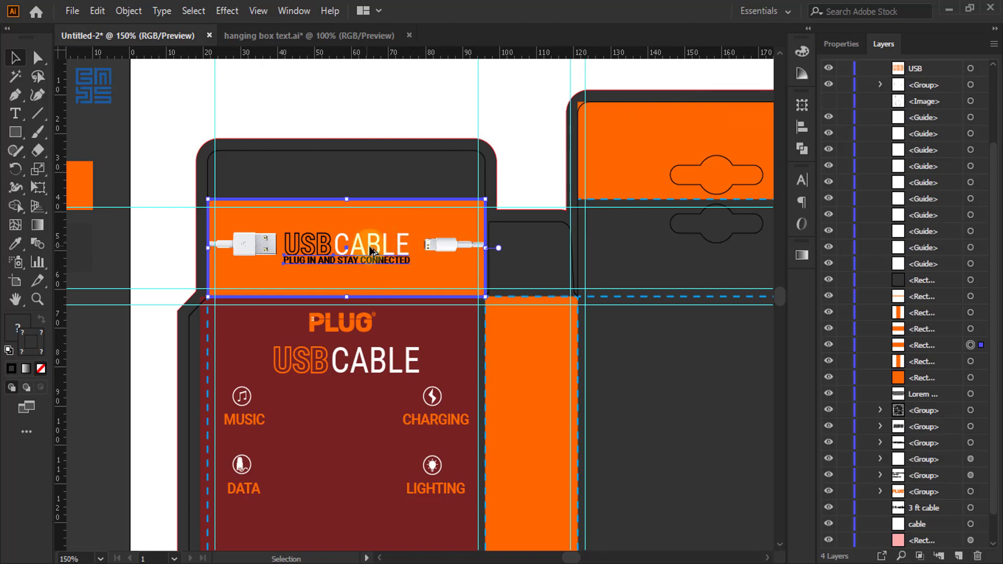
- Copy the two connector images with the title and tagline from the orange top panel to above the hanging flap, outside the artboard
key(ctrl+plus)
key(ctrl+plus)
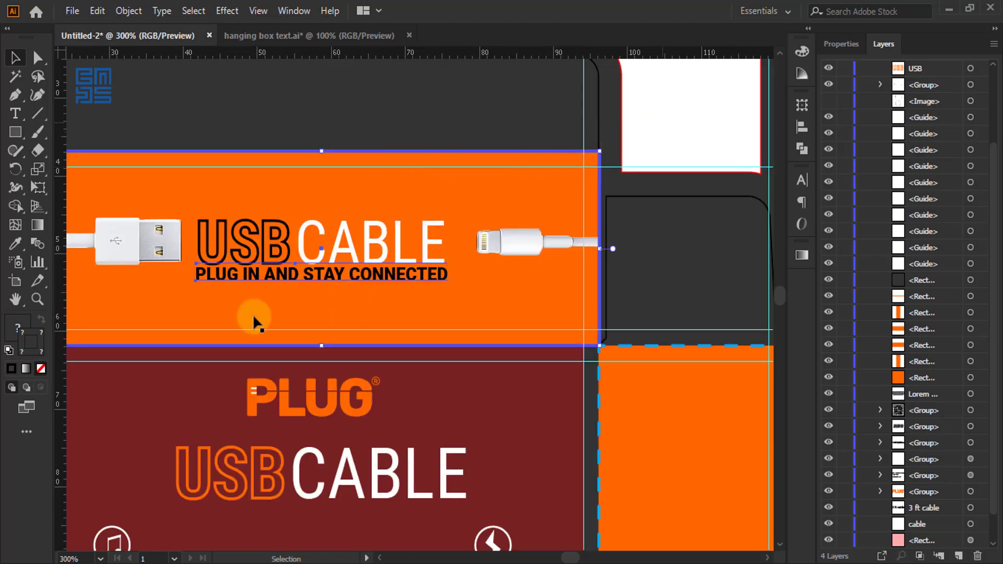
key(ctrl+shift+a)
click(502, 258)
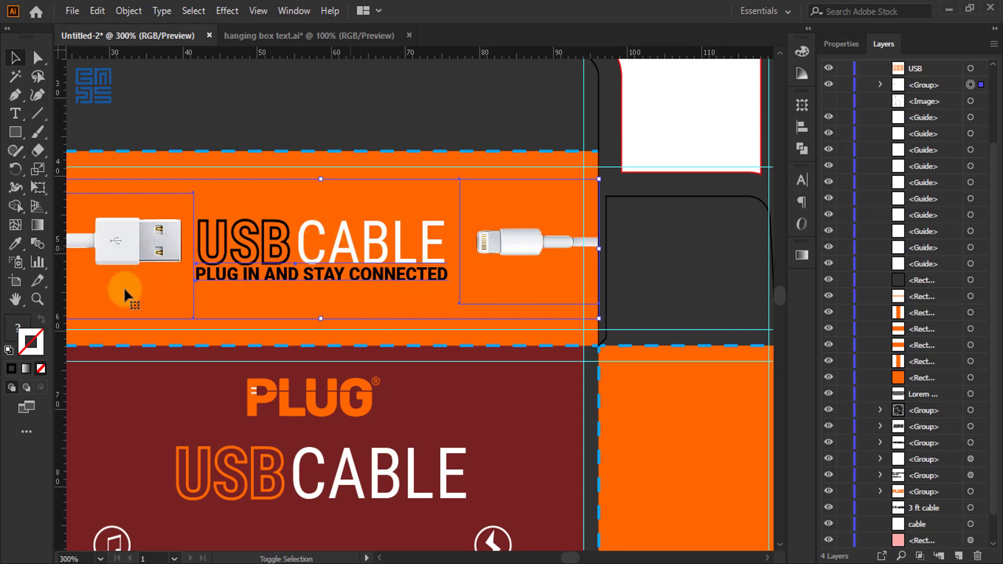
key(ctrl+1)
drag(218, 285, 419, 166)
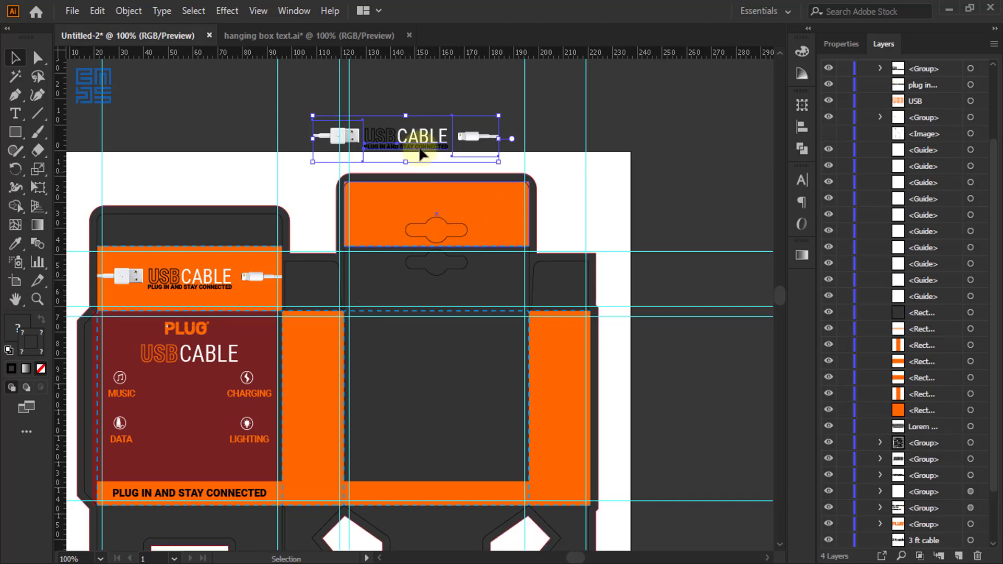
- Delete the two connector images from the copy above the hanging flap, keeping its title and tagline
click(433, 89)
scroll(434, 90, up, 2)
drag(477, 111, 523, 249)
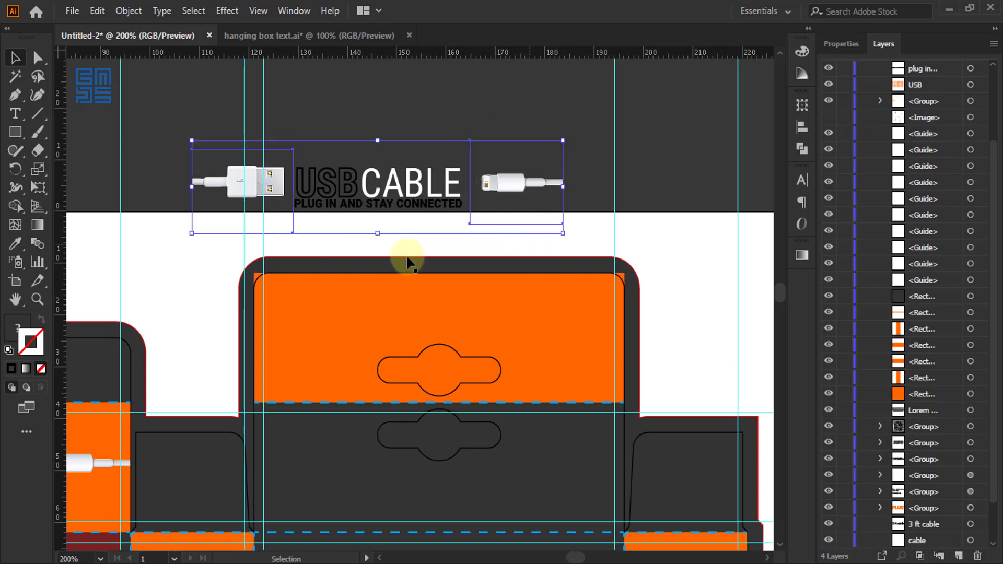
key(Delete)
click(370, 374)
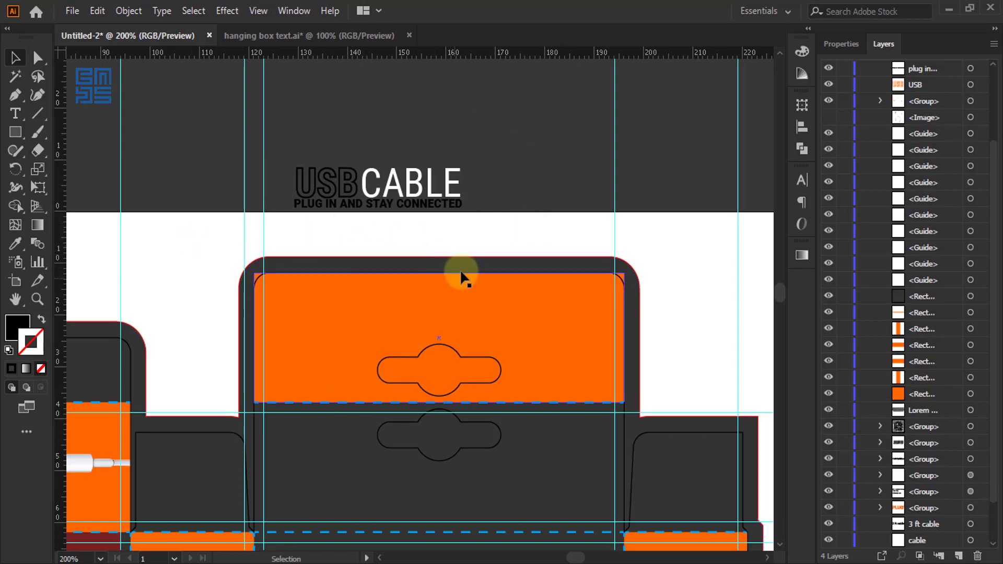
- Rotate the title and tagline copy above the hanging flap by 180°
scroll(458, 271, down, 1)
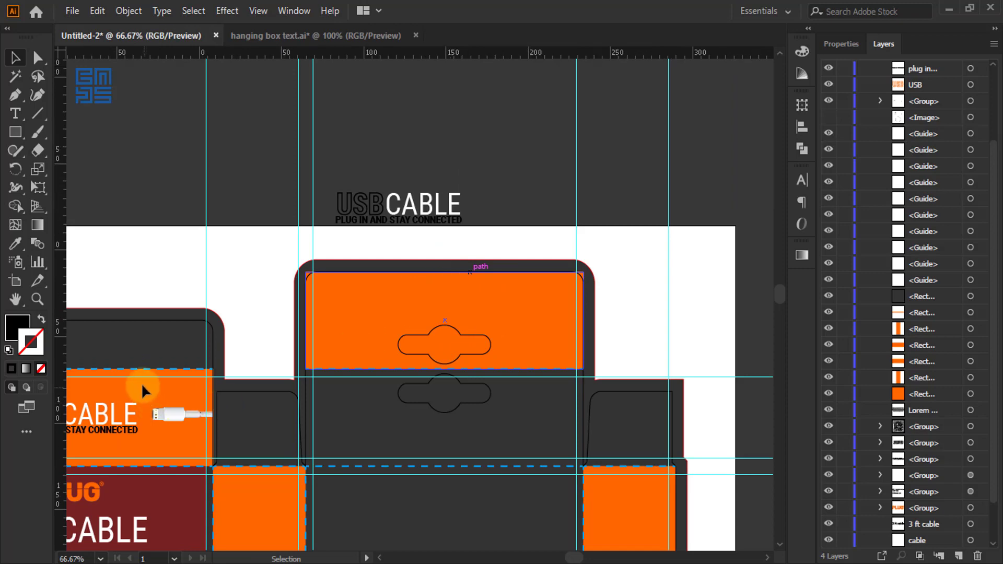
key(ctrl+minus)
key(ctrl+minus)
scroll(296, 347, up, 2)
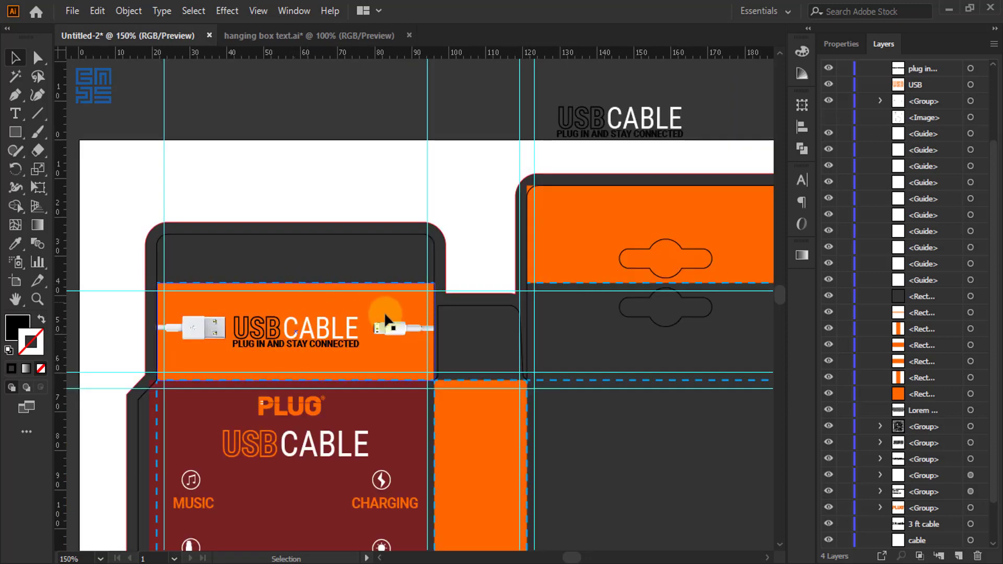
click(570, 204)
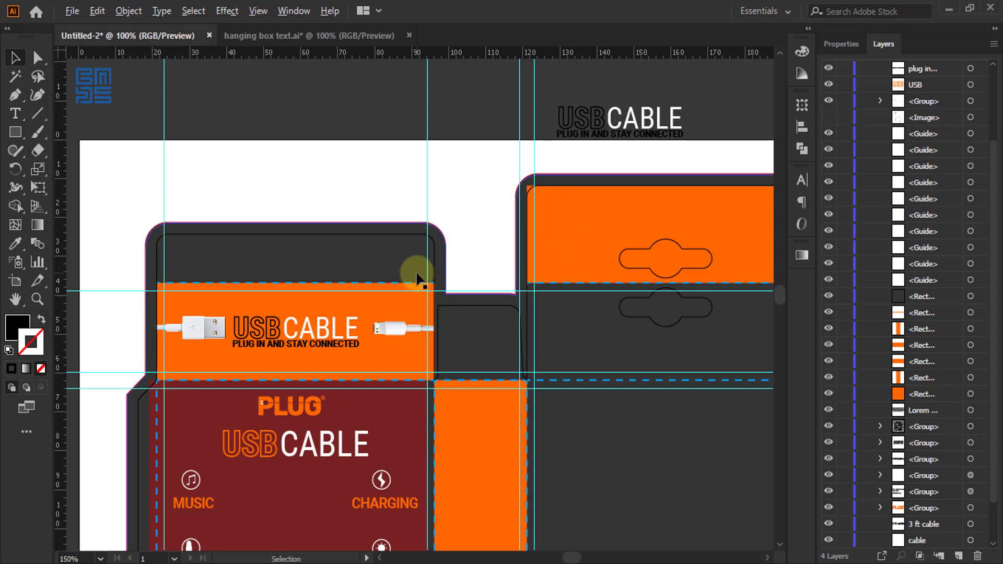
scroll(418, 273, down, 1)
scroll(631, 222, up, 1)
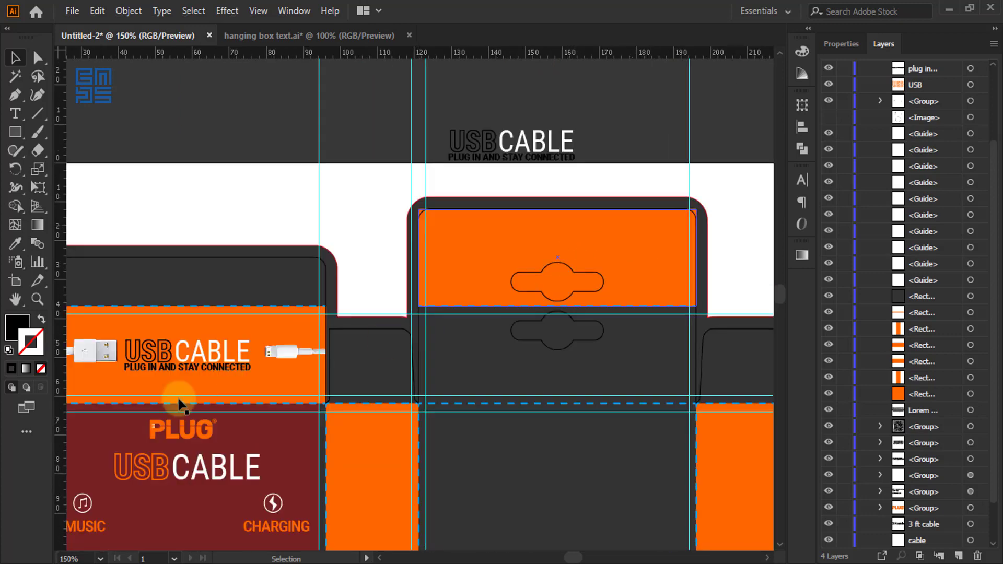
drag(604, 110, 522, 176)
drag(582, 124, 434, 142)
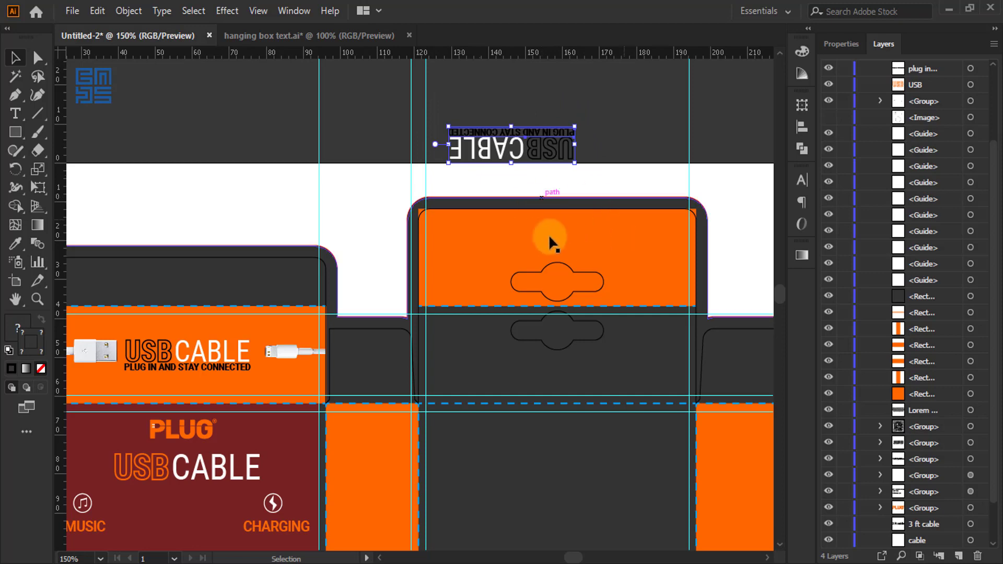
- Center the upside-down title and tagline horizontally and vertically on the hanging flap's orange rectangle
shift+click(631, 248)
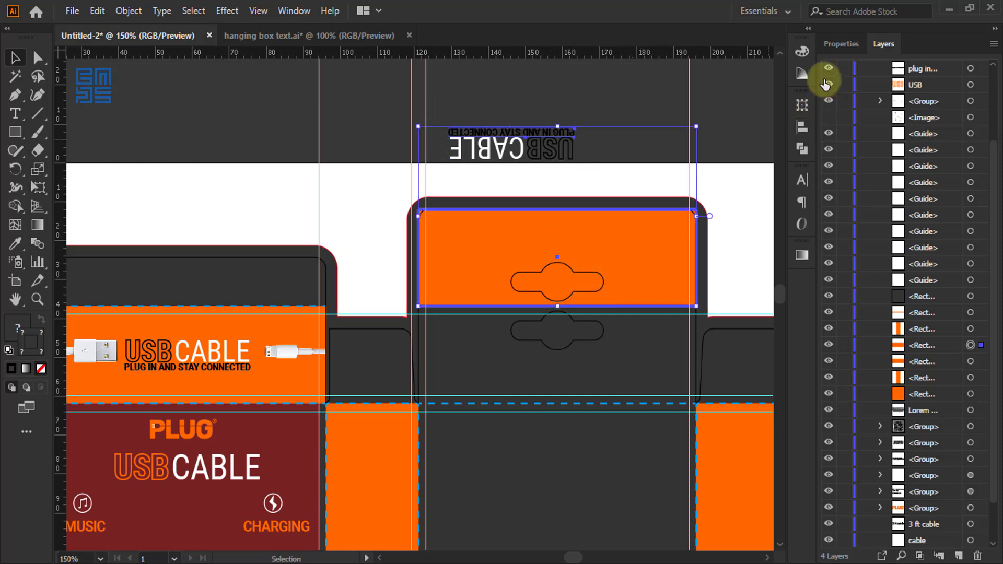
click(841, 48)
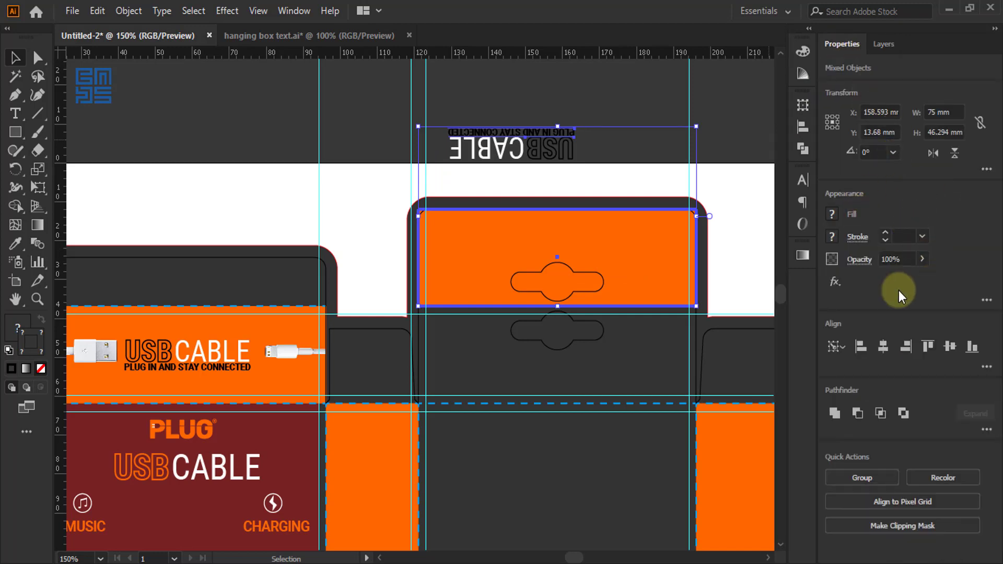
click(889, 347)
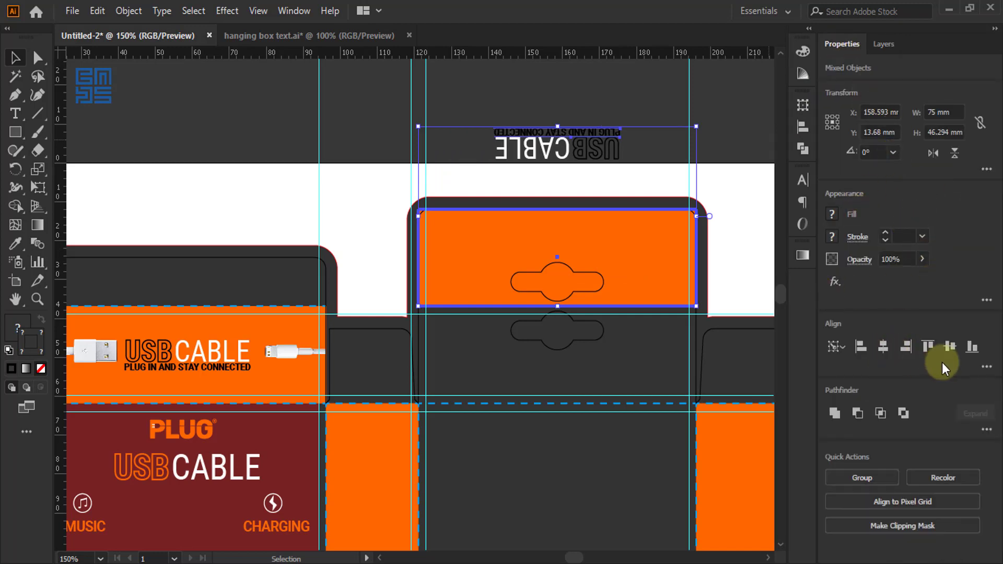
click(951, 346)
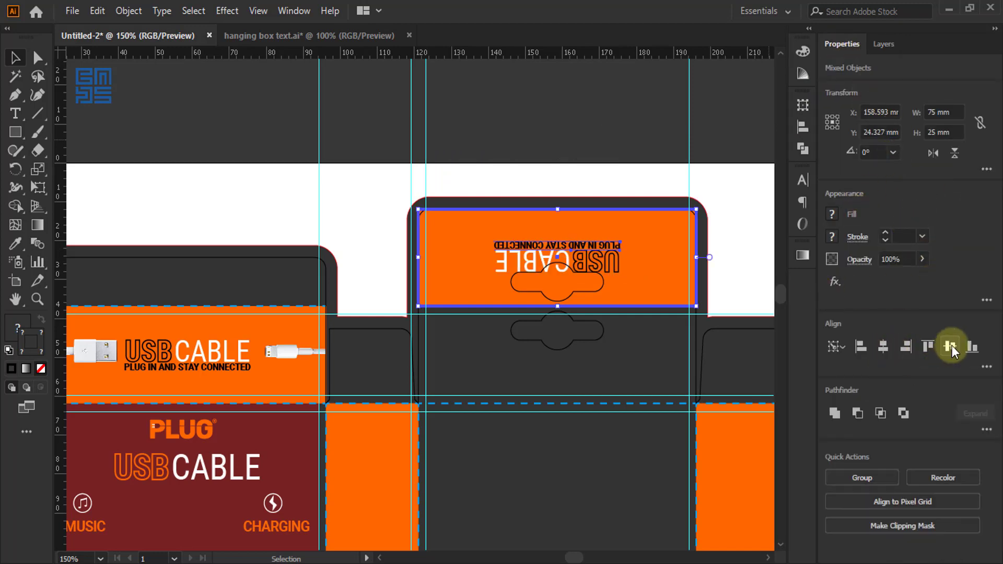
- Move the upside-down title and tagline straight up on the hanging flap until they clear the hang hole
click(606, 109)
scroll(595, 253, up, 2)
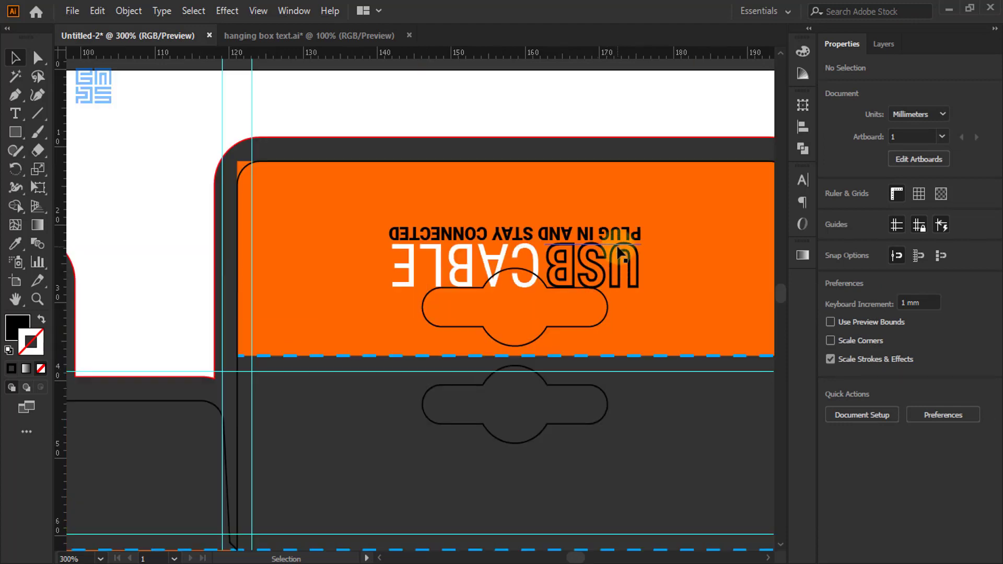
drag(619, 252, 623, 216)
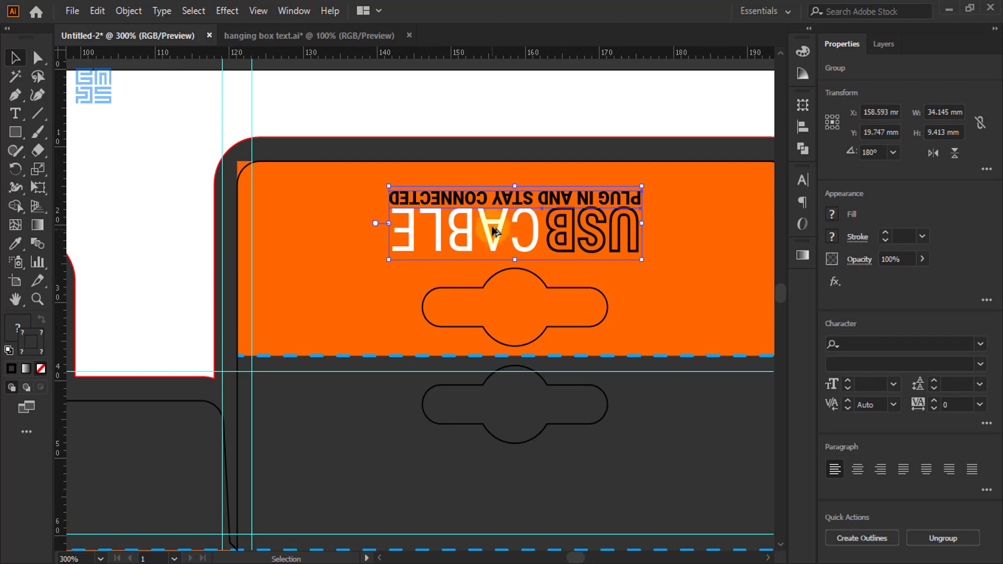
scroll(504, 229, down, 2)
scroll(522, 198, down, 2)
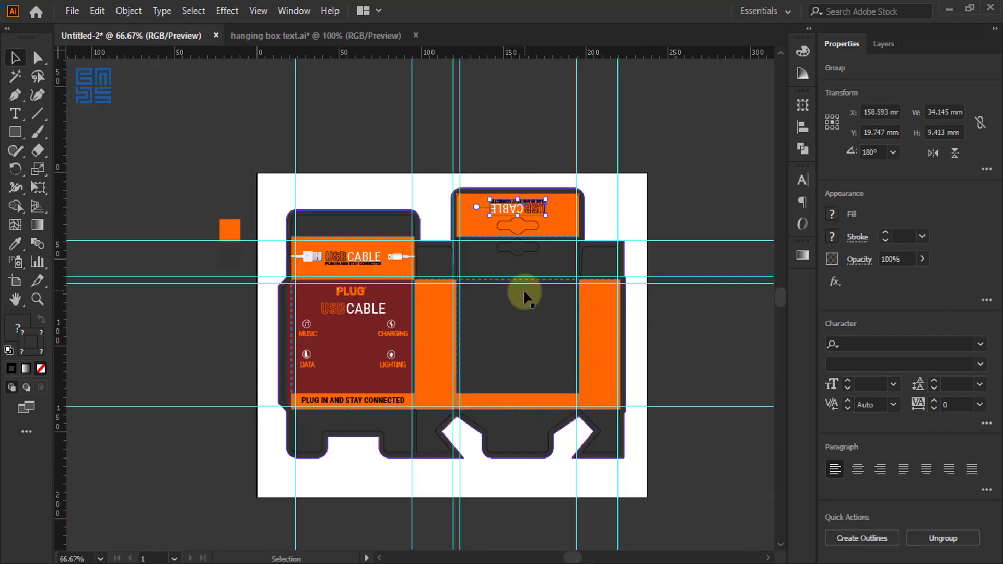
scroll(414, 280, down, 1)
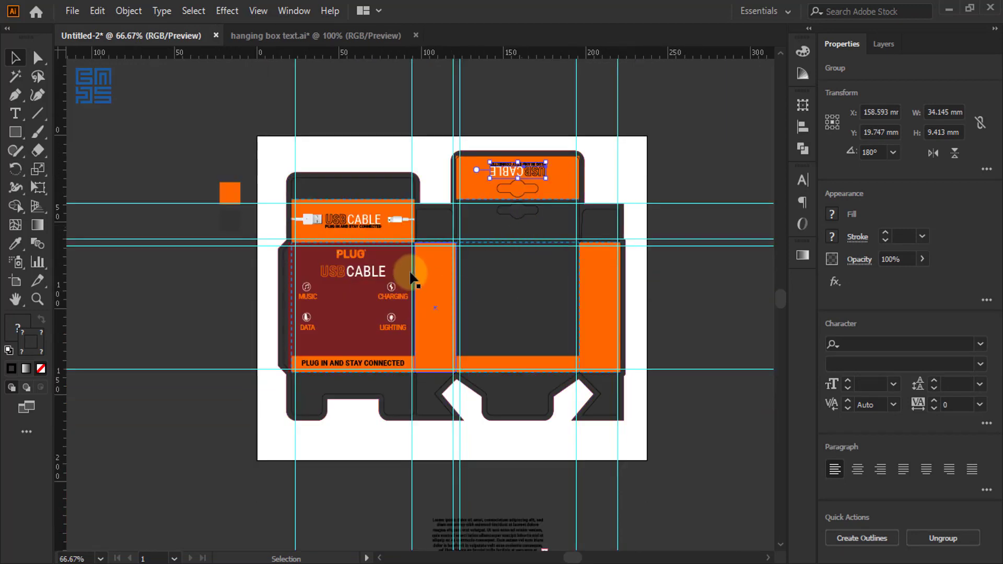
- Copy the connectors, title and tagline from the orange top panel down across the front and side panels, and group the copy
scroll(440, 284, up, 1)
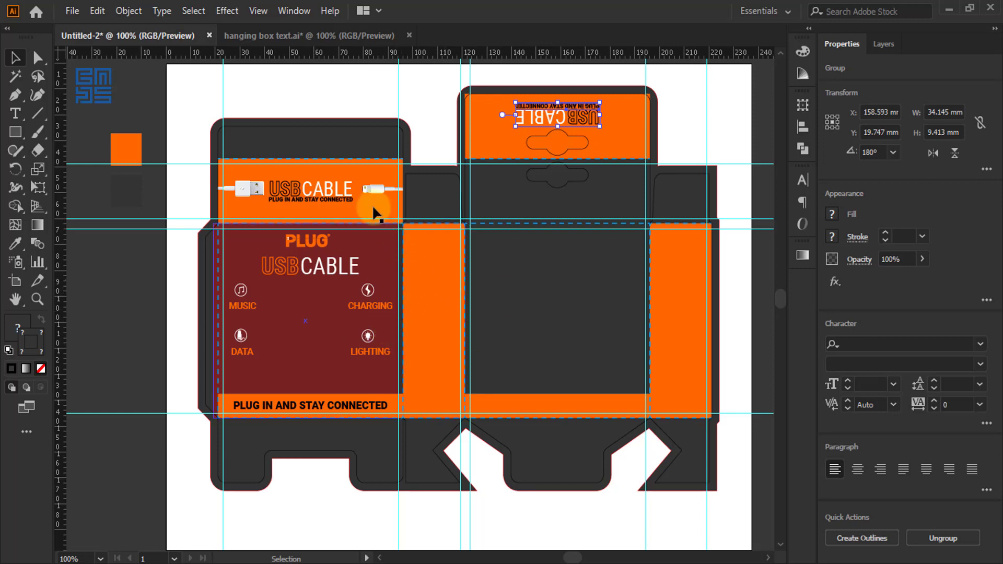
click(368, 189)
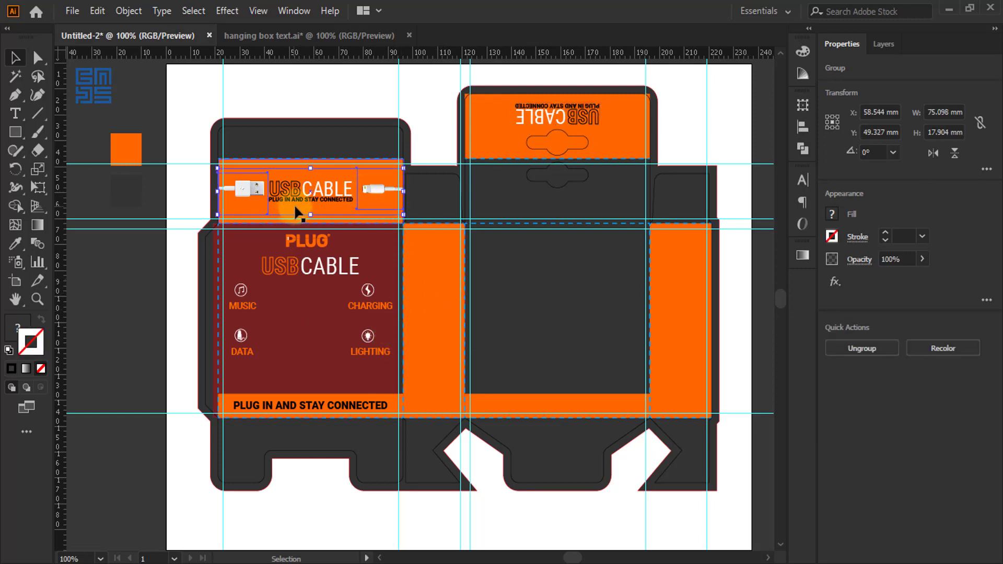
scroll(293, 204, up, 2)
shift+click(311, 196)
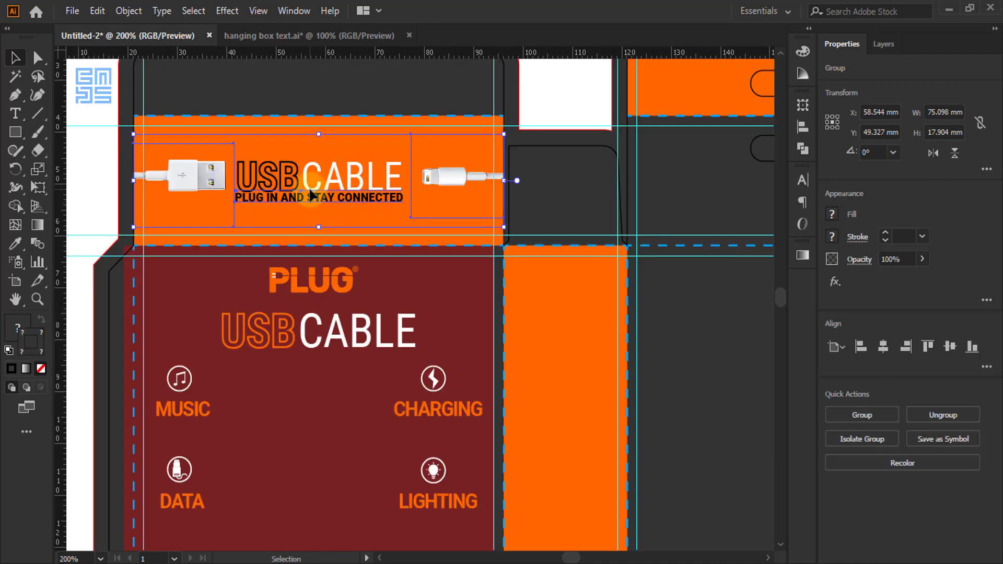
drag(310, 196, 464, 415)
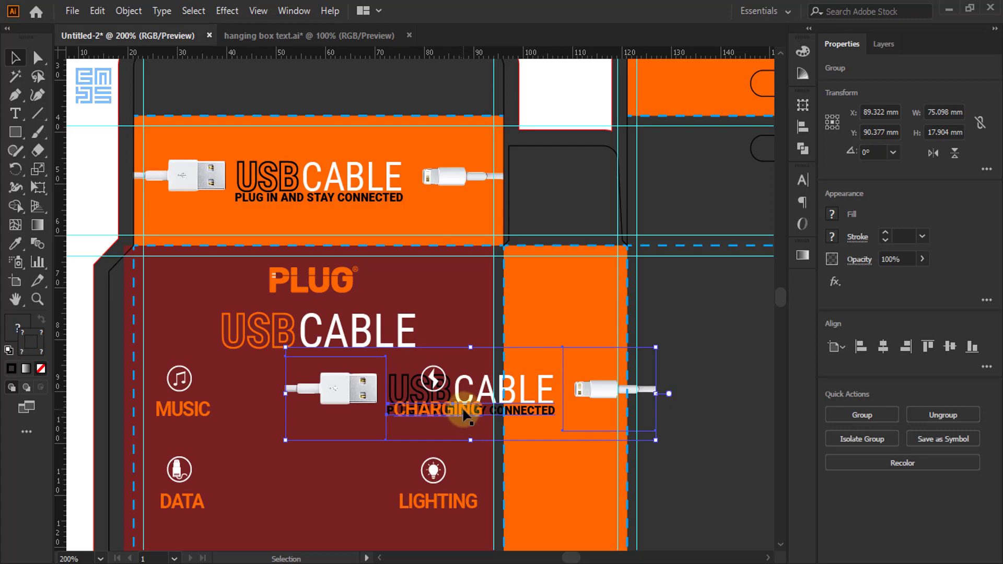
key(ctrl)
key(ctrl+g)
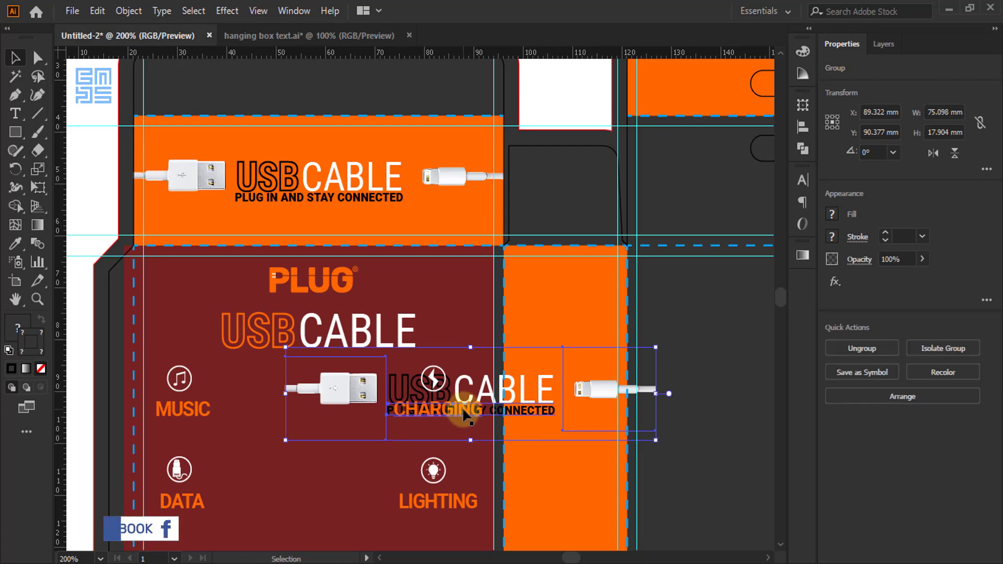
- Rotate the copied connector and title group 90° counterclockwise and move it onto the narrow orange side panel beside the front panel
drag(662, 339, 323, 268)
scroll(351, 288, down, 1)
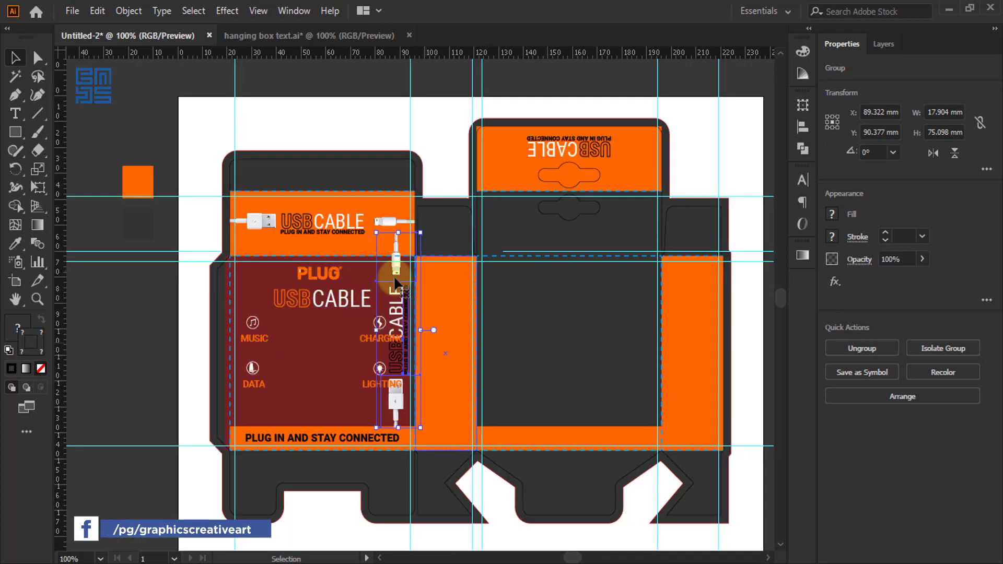
scroll(383, 372, up, 2)
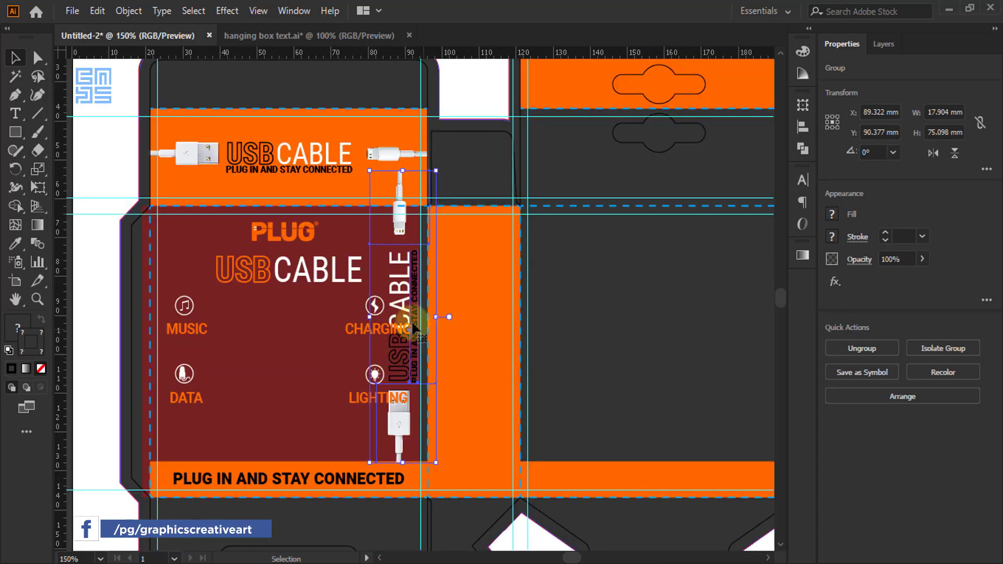
drag(419, 321, 477, 337)
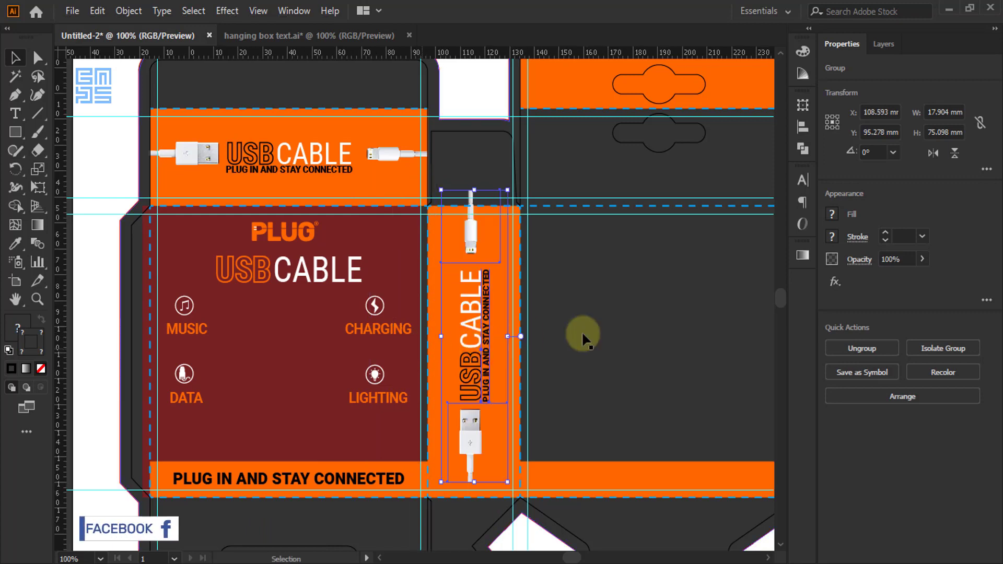
- Center the vertical connector and title group horizontally and vertically on that orange side panel
key(ctrl+minus)
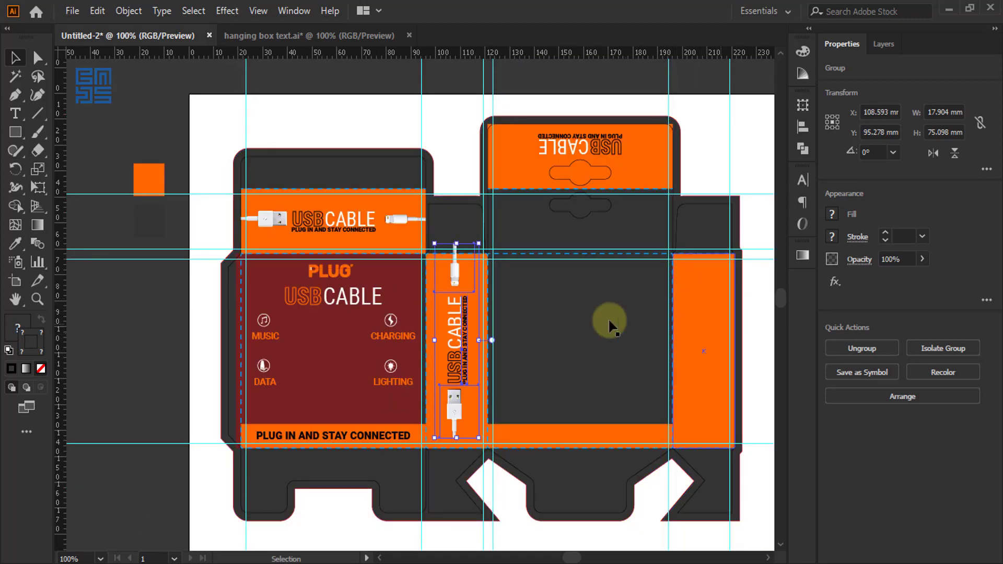
scroll(448, 398, up, 1)
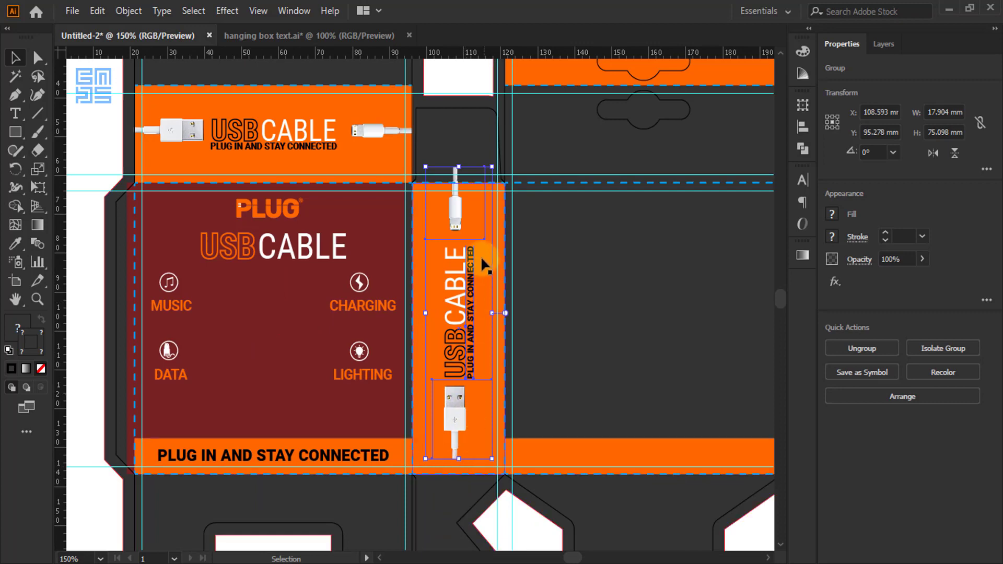
scroll(501, 237, up, 3)
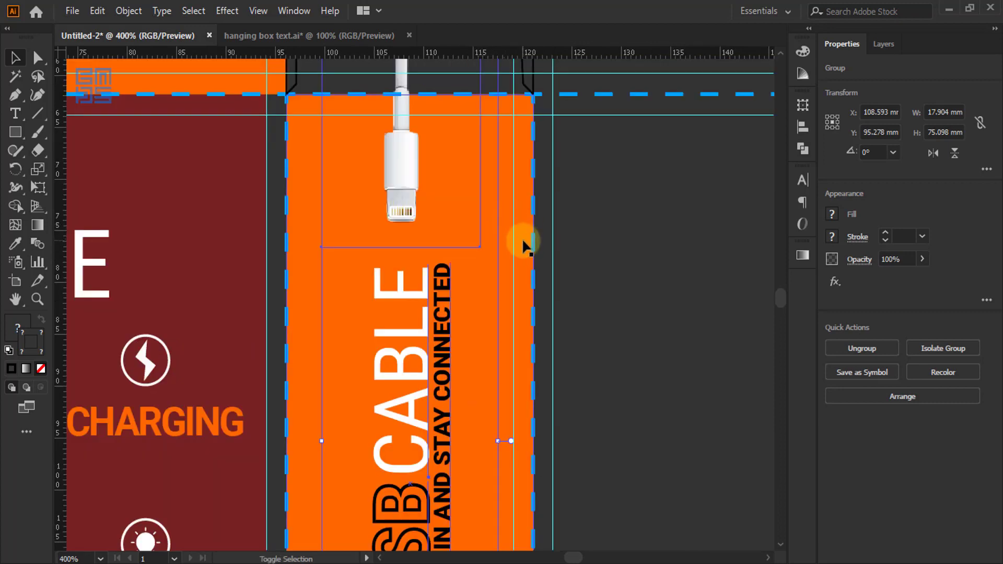
shift+click(521, 238)
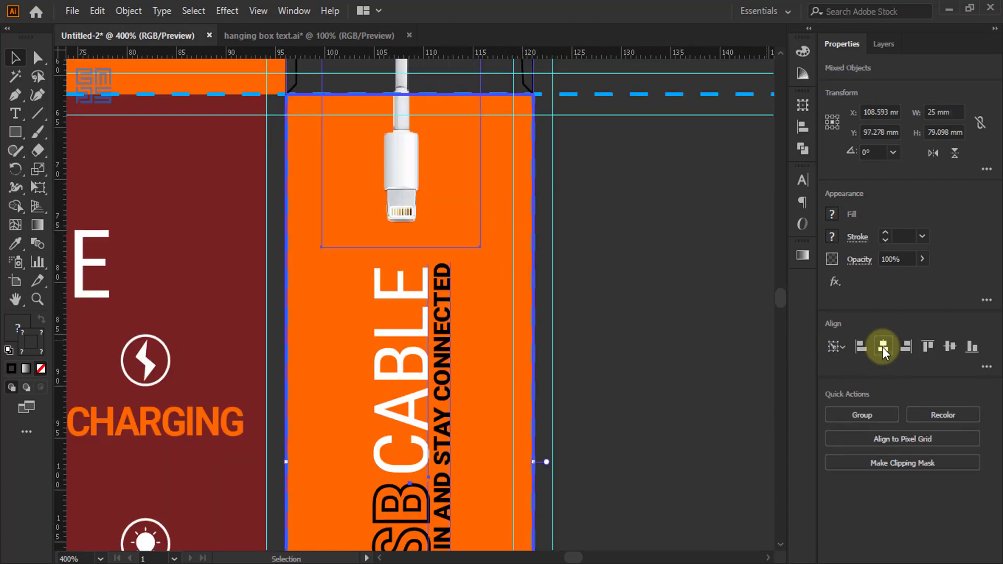
click(949, 347)
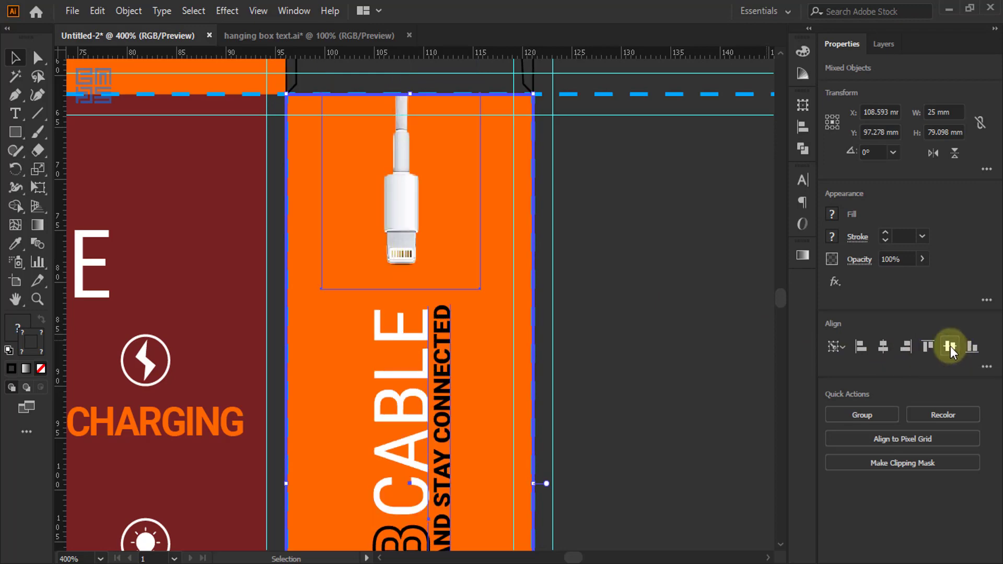
- Copy the vertical connector and title group straight across onto the dark back panel and rotate the copy 180°
scroll(432, 281, down, 3)
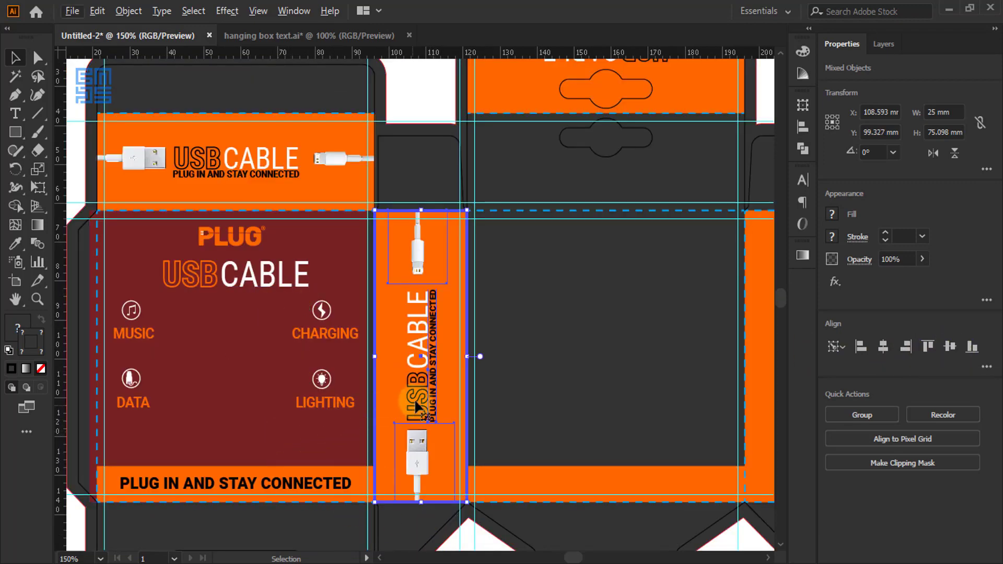
shift+click(462, 387)
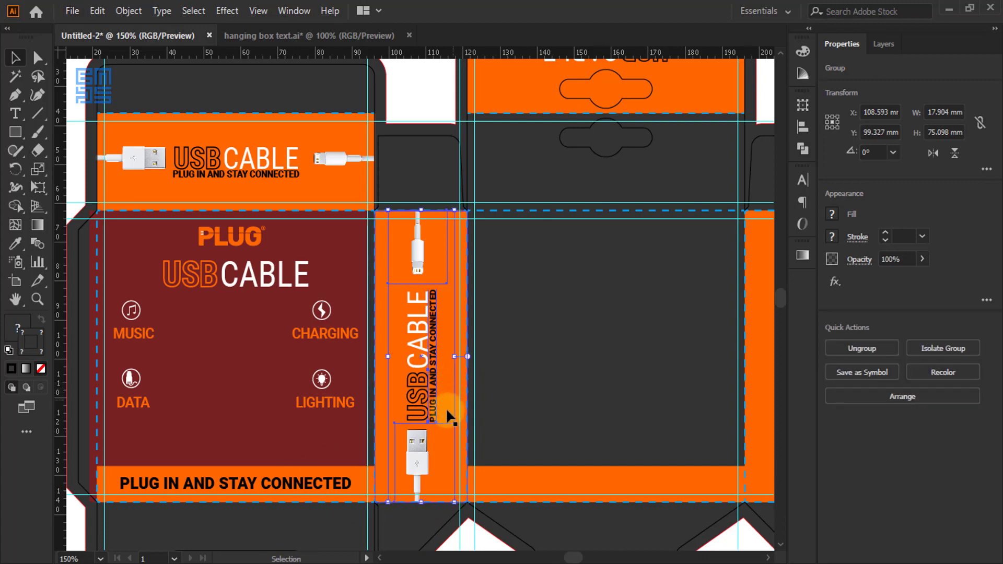
drag(427, 393, 680, 393)
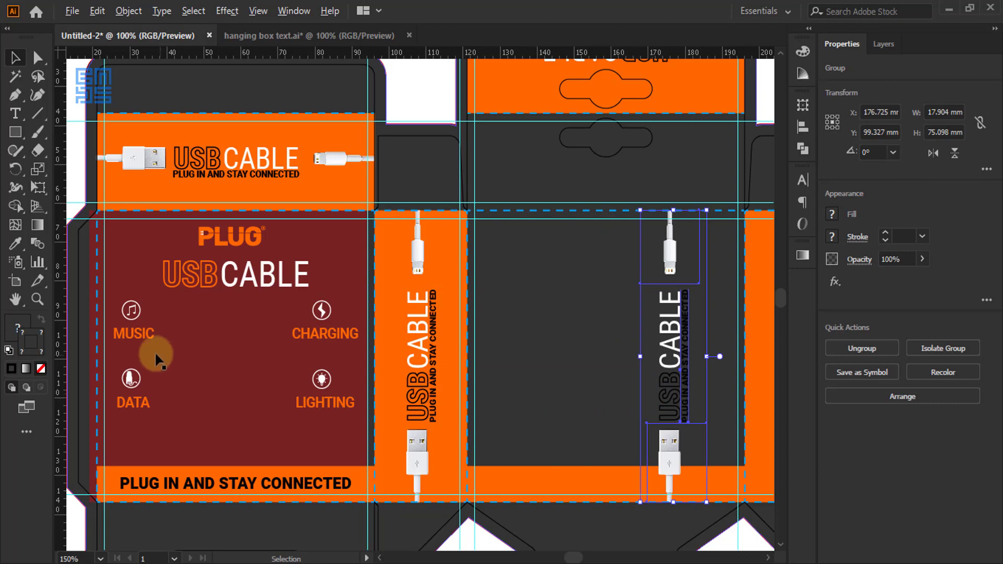
scroll(155, 350, down, 3)
scroll(324, 351, up, 2)
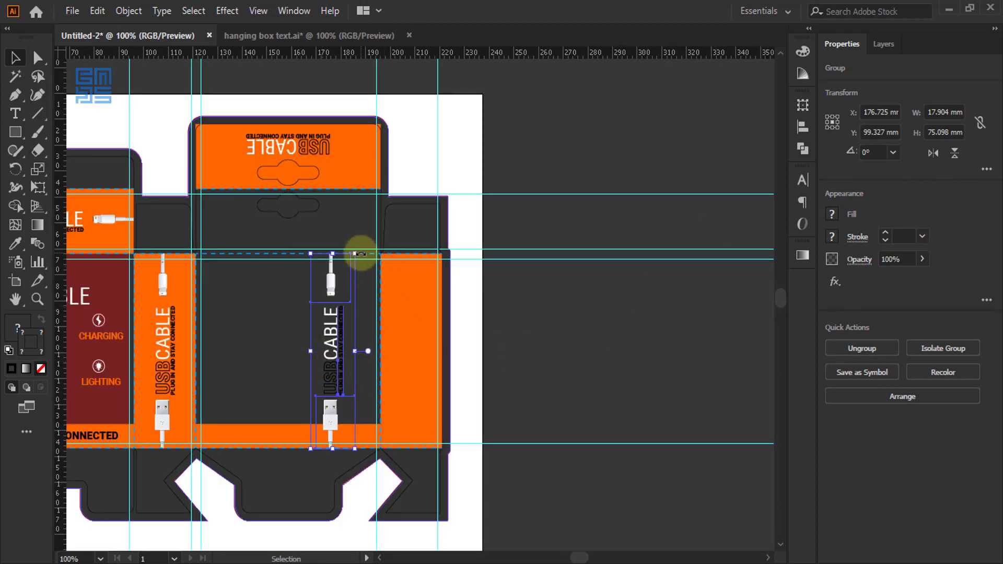
drag(374, 269, 305, 475)
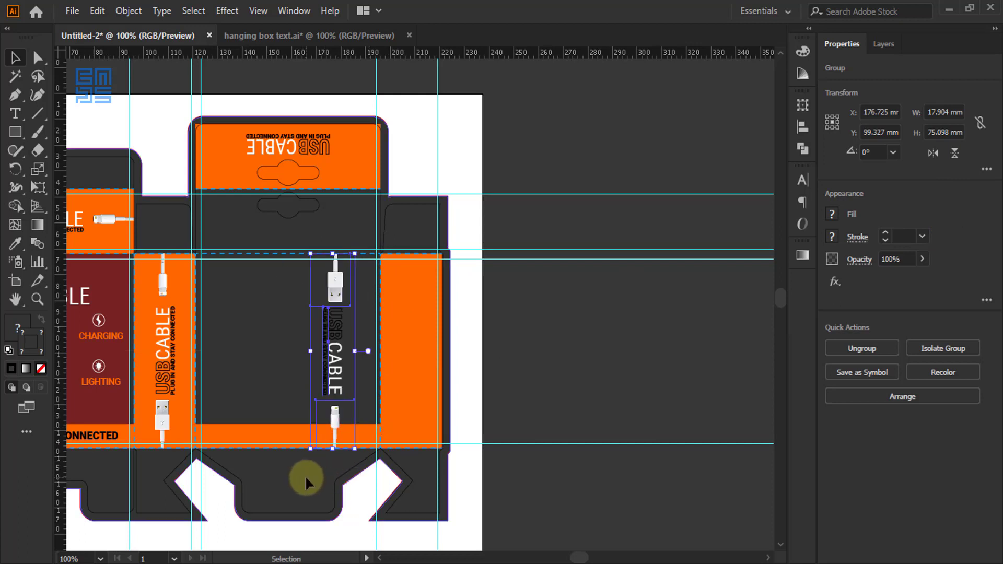
- Center the rotated group copy horizontally and vertically on the orange side panel at the far end of the box
shift+click(411, 391)
click(418, 426)
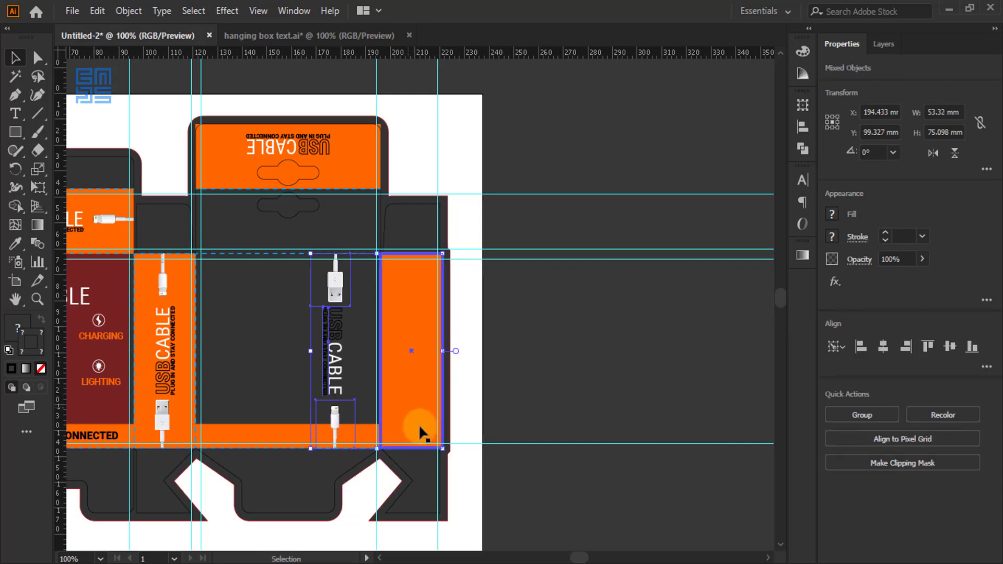
click(883, 345)
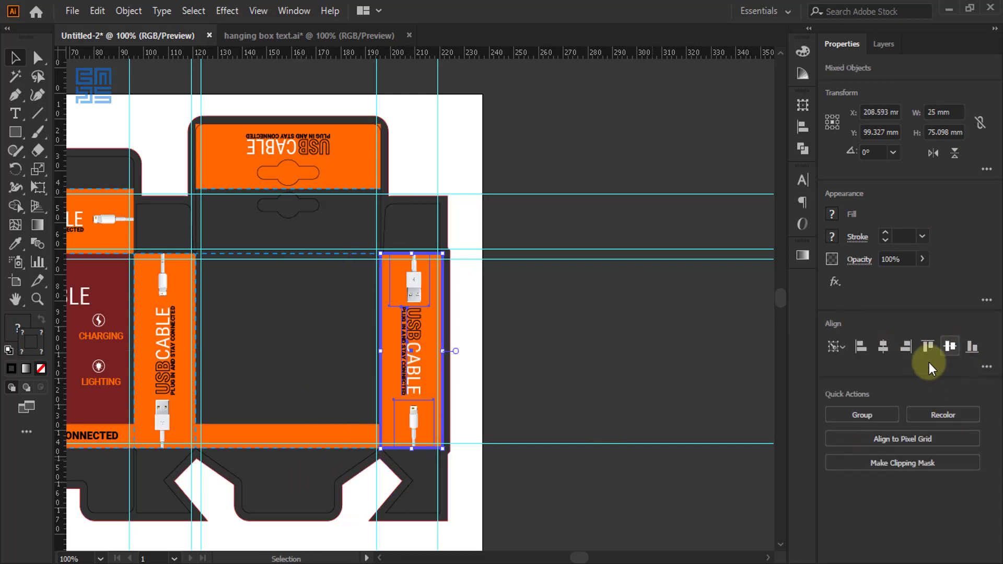
click(691, 395)
key(ctrl+minus)
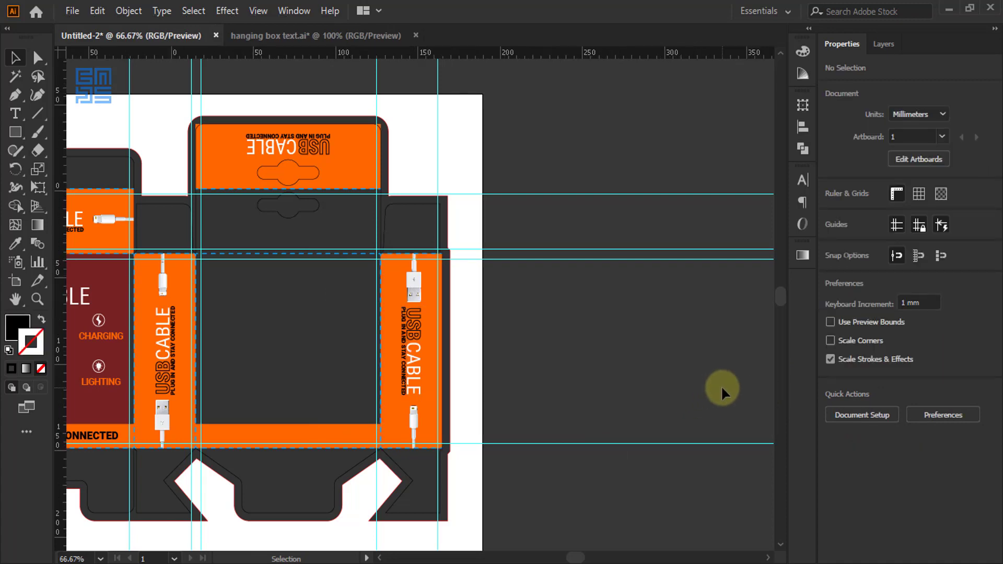
- Make the hidden USB cable image in the design layer visible on the front panel
scroll(426, 402, up, 2)
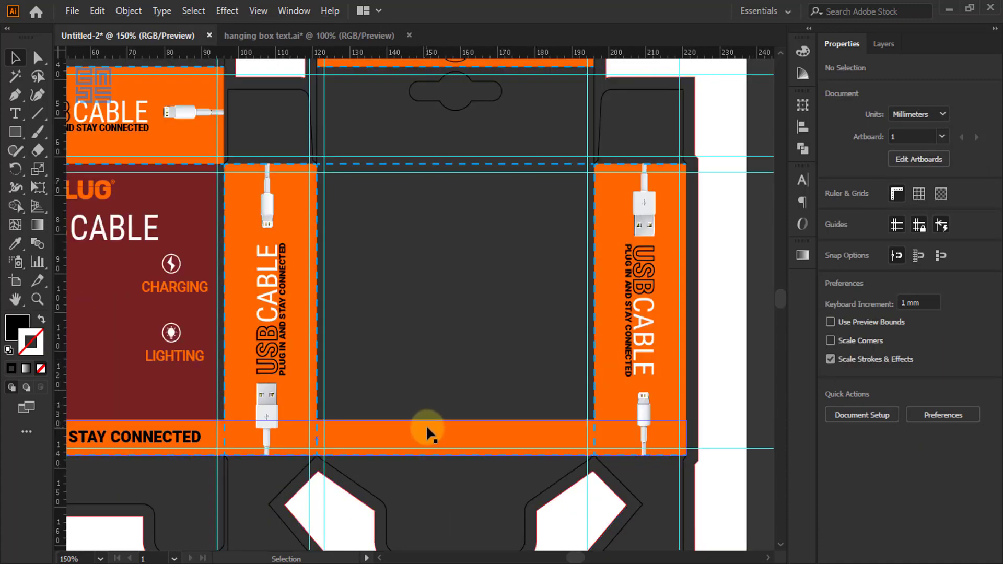
scroll(465, 354, down, 1)
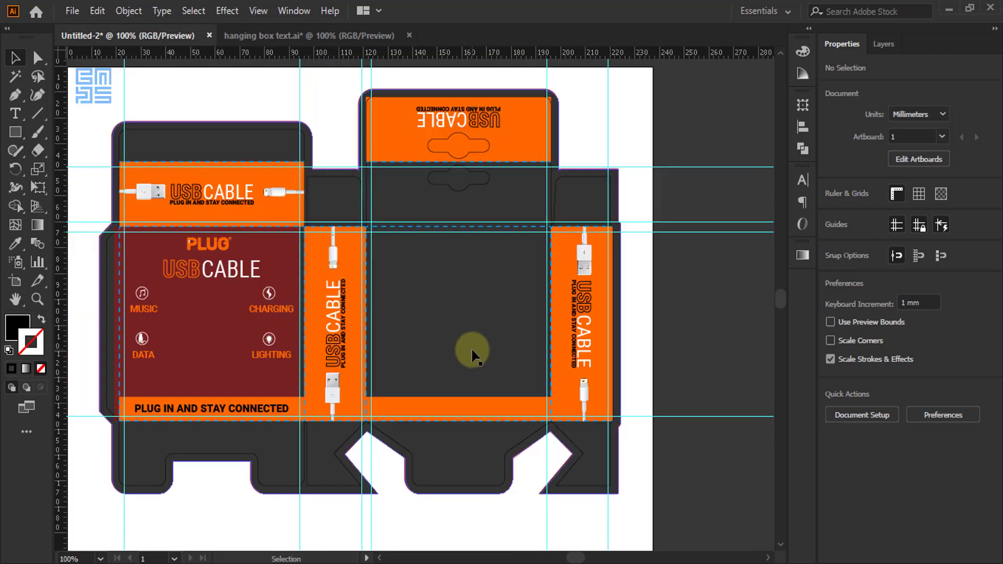
scroll(493, 355, down, 1)
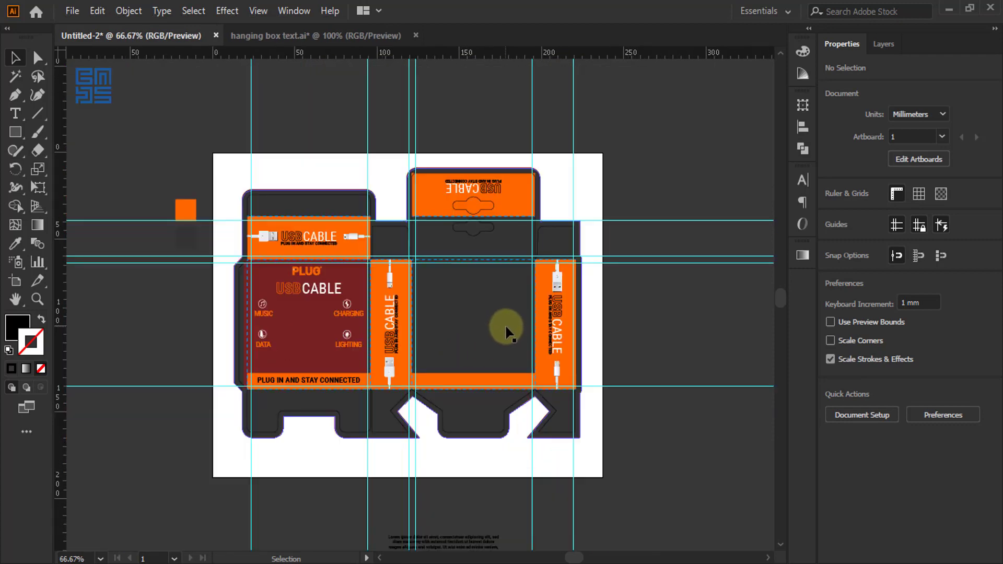
click(883, 45)
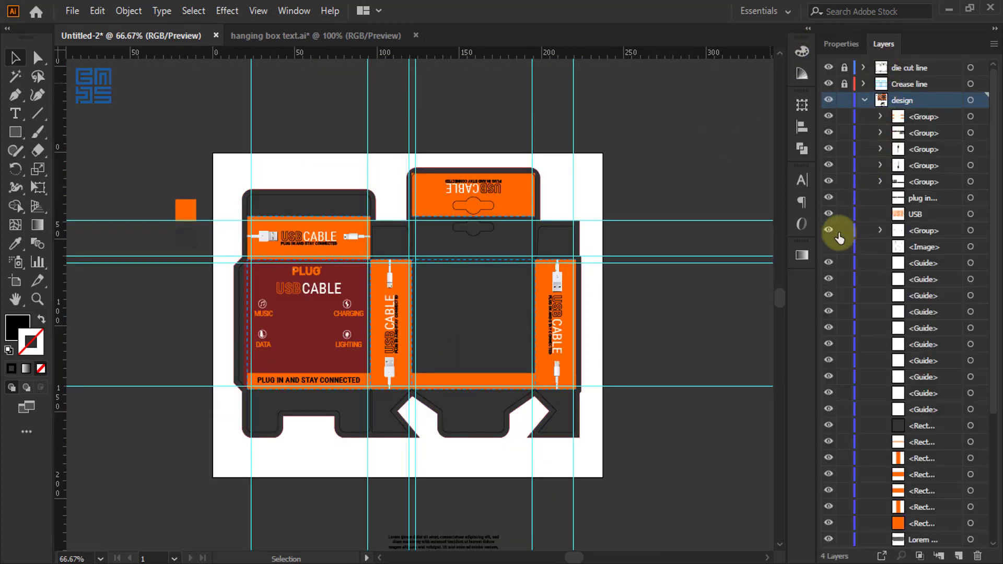
click(829, 246)
click(291, 313)
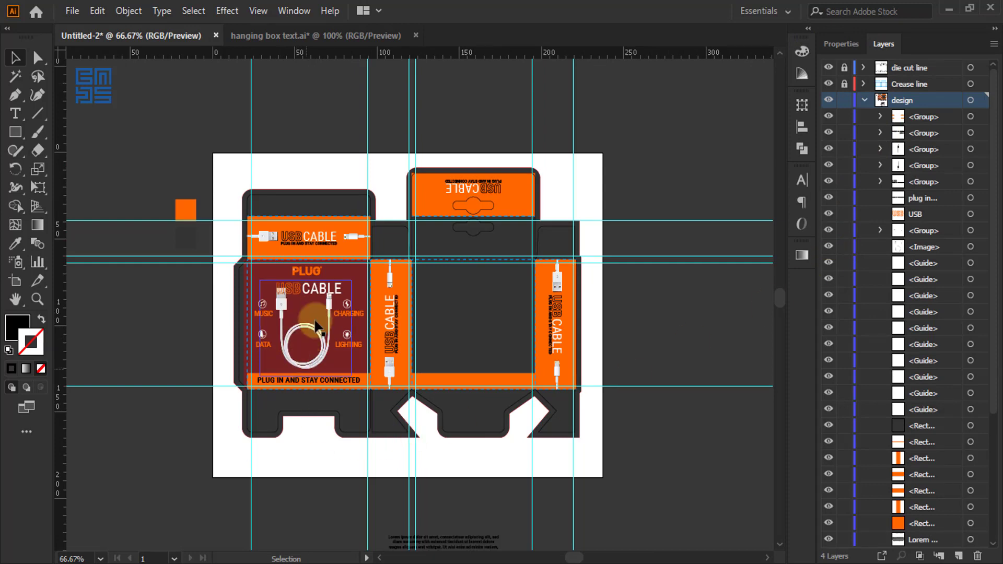
- Duplicate the "3 ft cable" text below the artboard, placing the copy just above the original
scroll(360, 386, down, 2)
scroll(393, 391, down, 3)
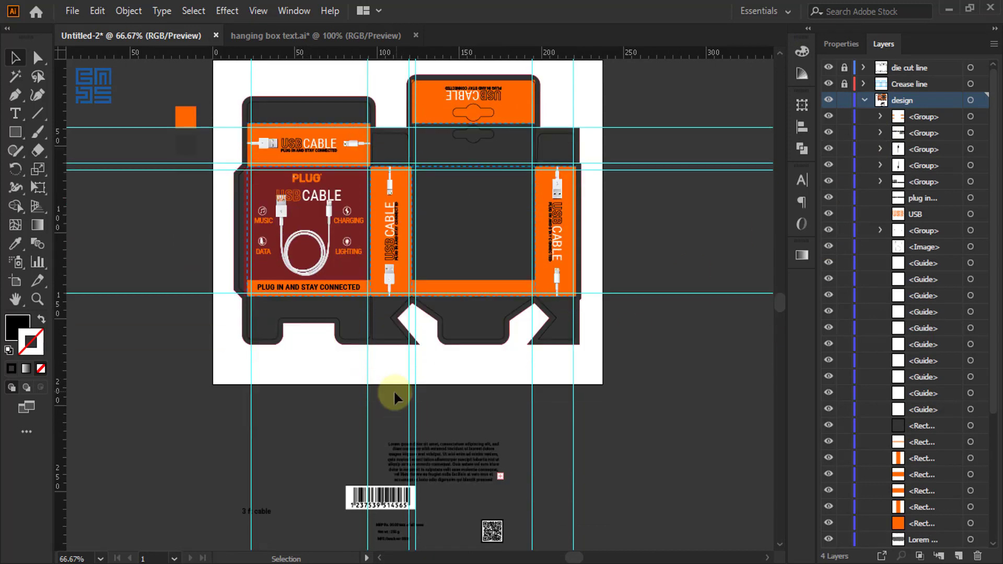
click(395, 389)
scroll(395, 387, down, 2)
scroll(305, 416, up, 2)
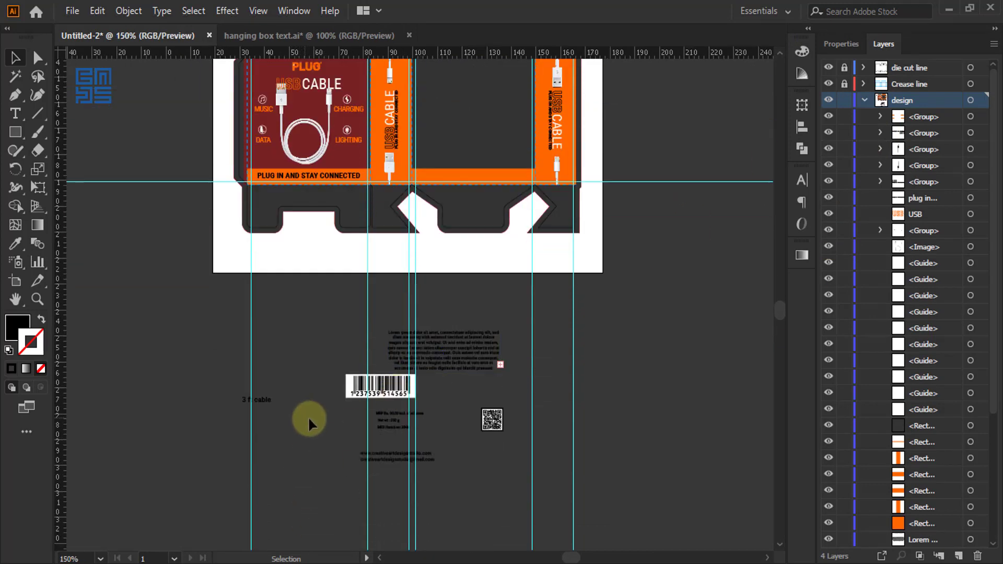
drag(200, 380, 269, 340)
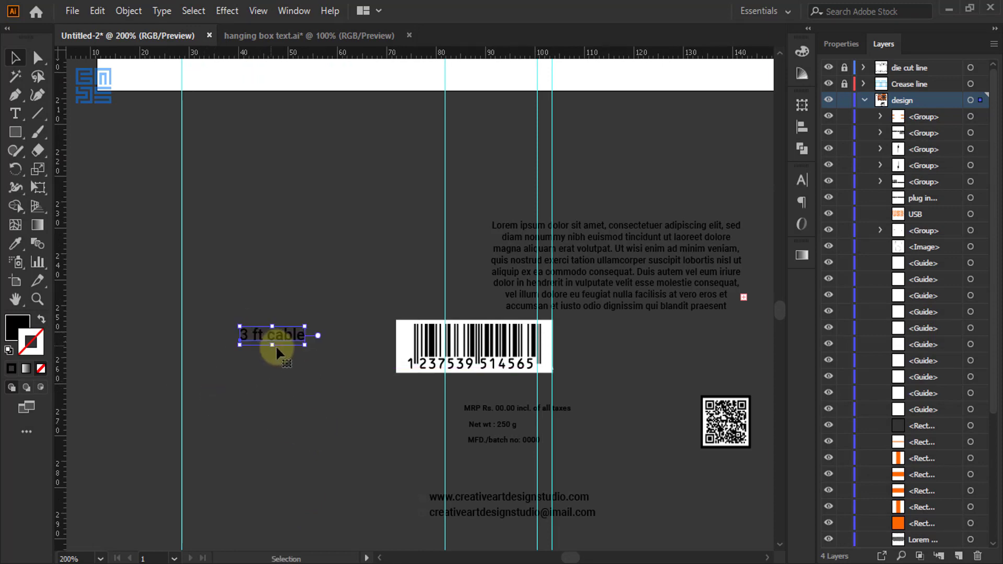
scroll(272, 342, up, 1)
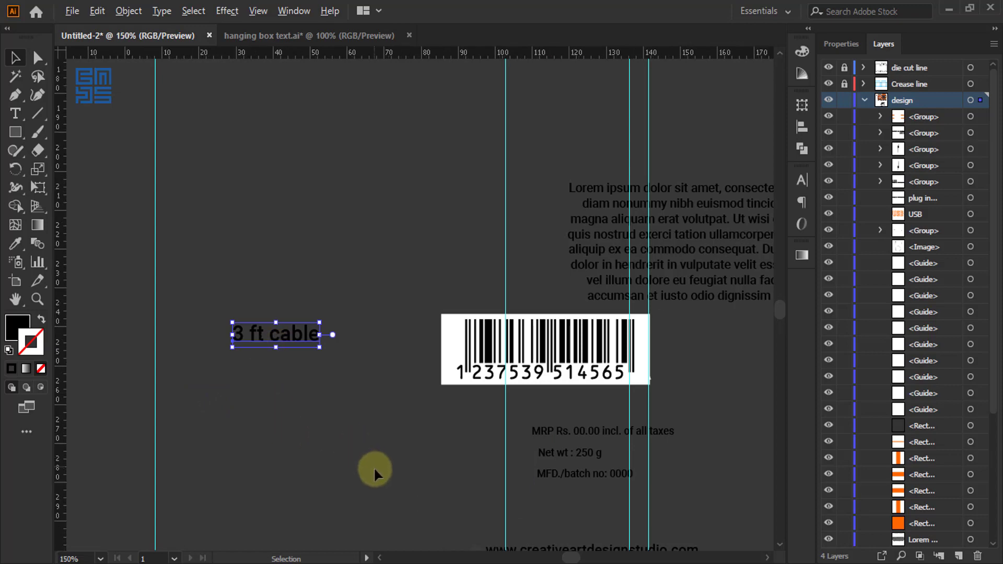
scroll(374, 465, down, 1)
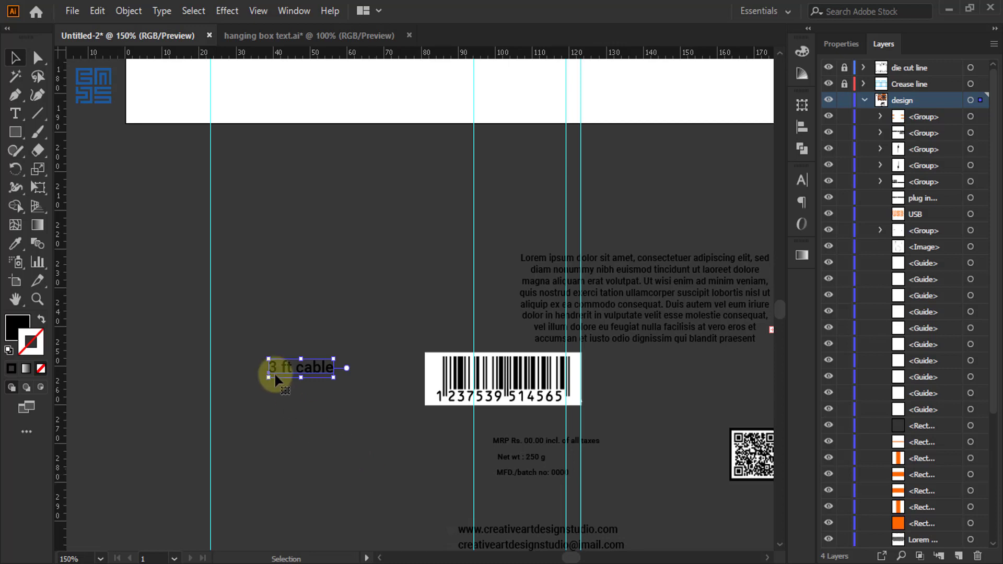
scroll(276, 373, up, 2)
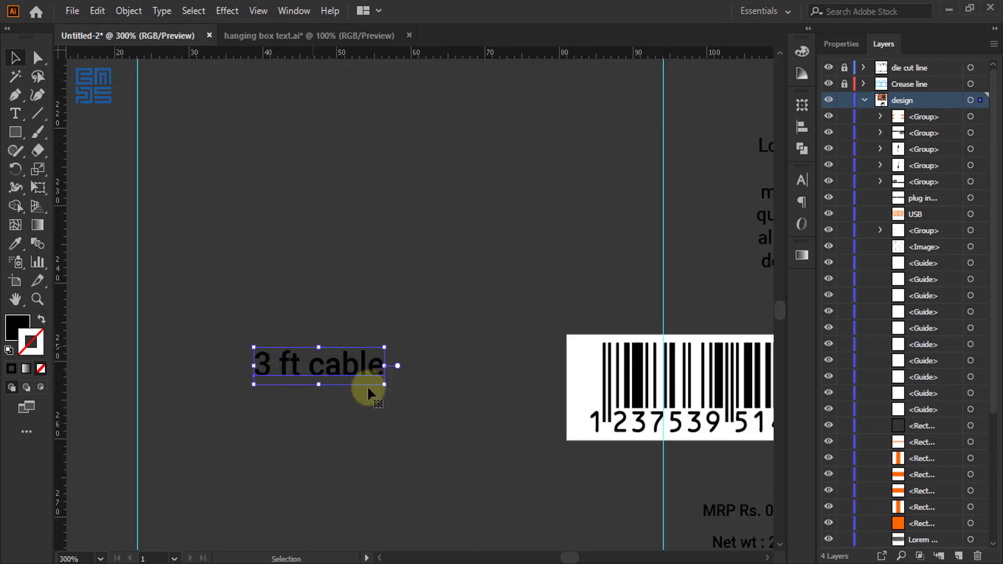
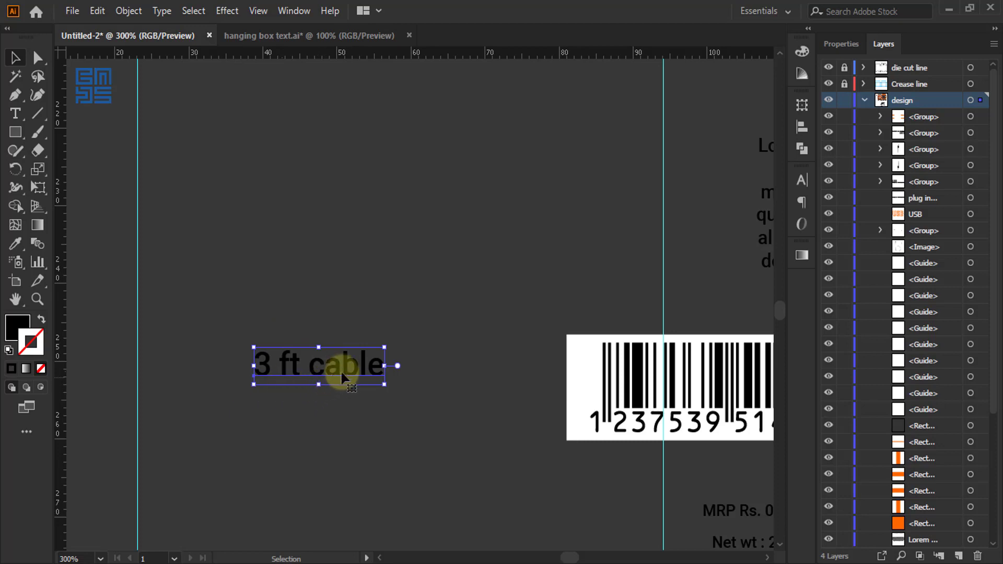
drag(335, 367, 567, 320)
- Delete "ft cable" from the upper copy and scale the remaining 3 up to about 28.83 pt
double_click(347, 291)
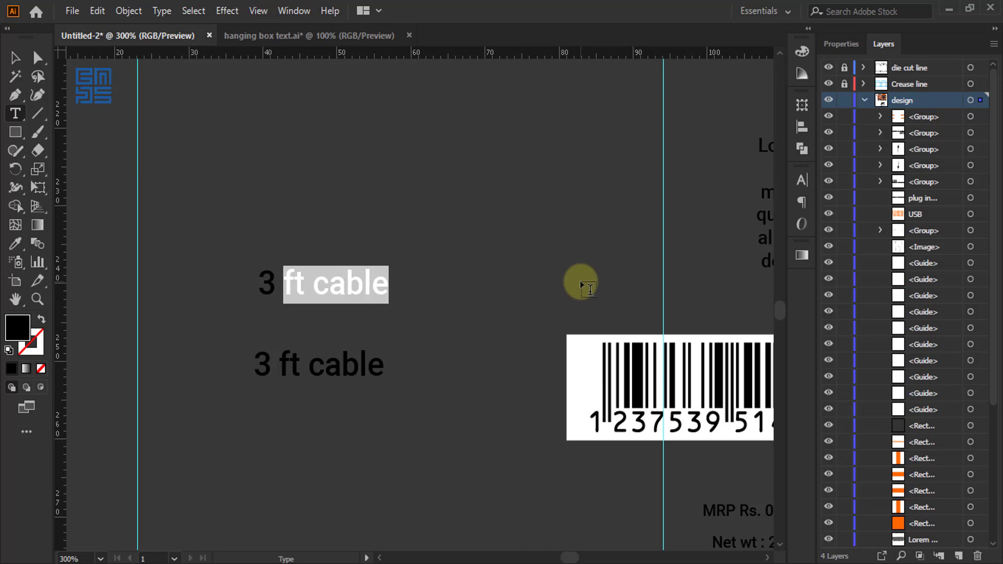
key(BackSpace)
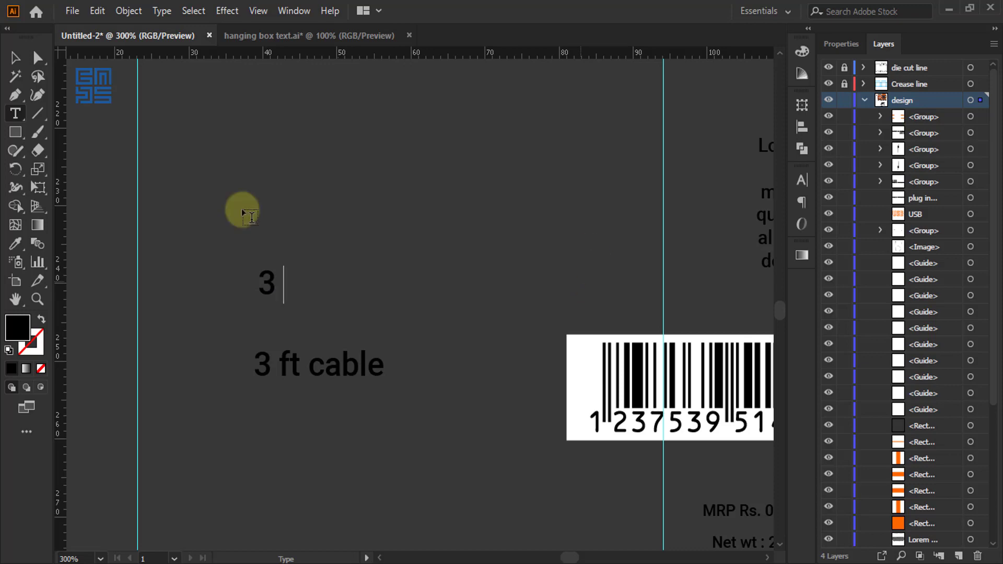
click(14, 57)
click(266, 285)
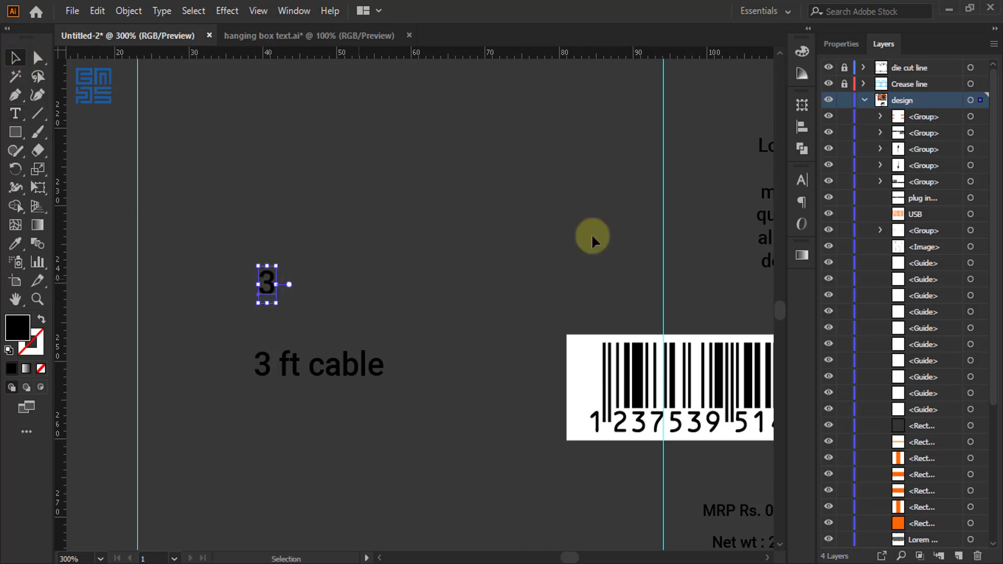
drag(276, 267, 308, 214)
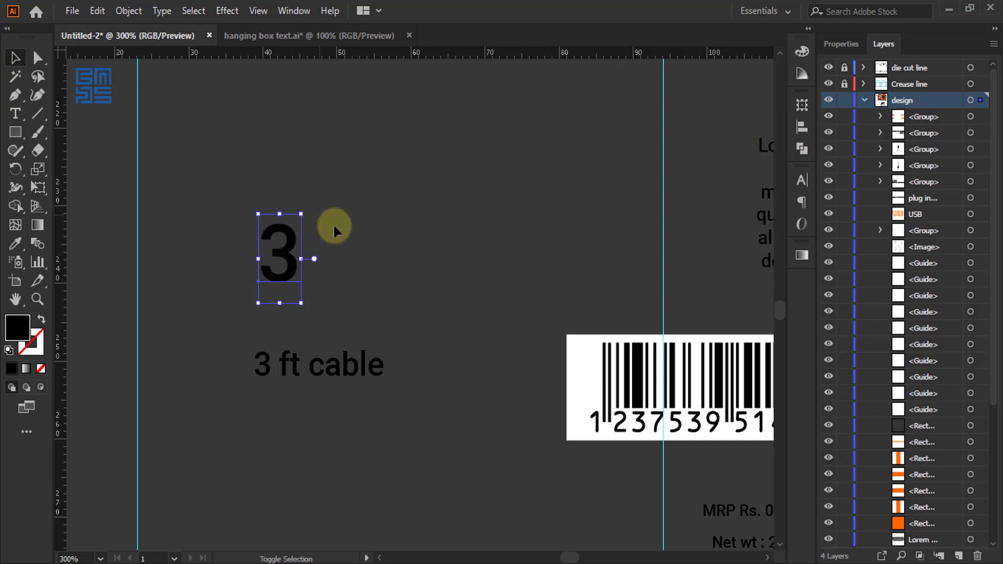
- Set the large 3's font to Roboto Condensed Bold
click(801, 176)
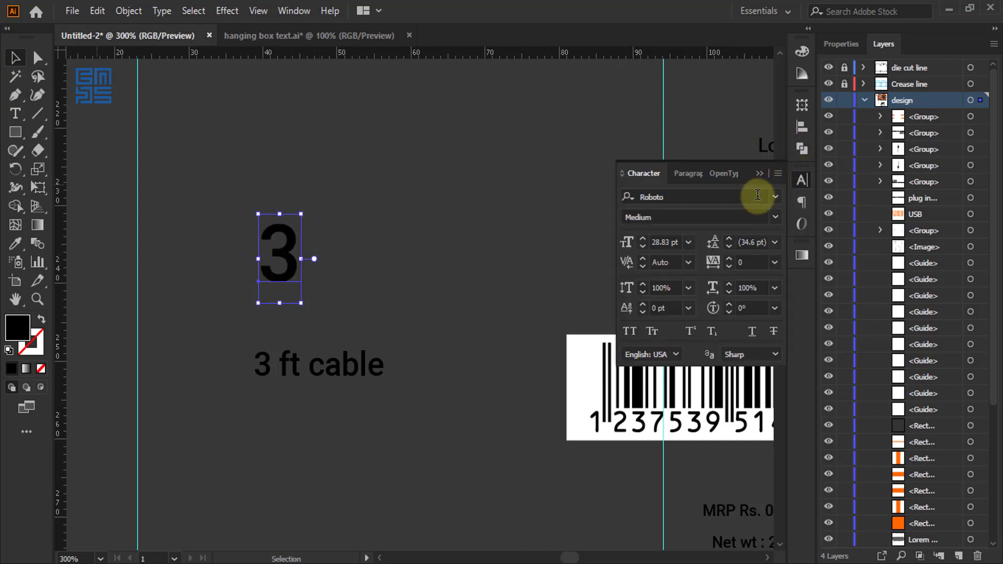
click(706, 197)
click(714, 197)
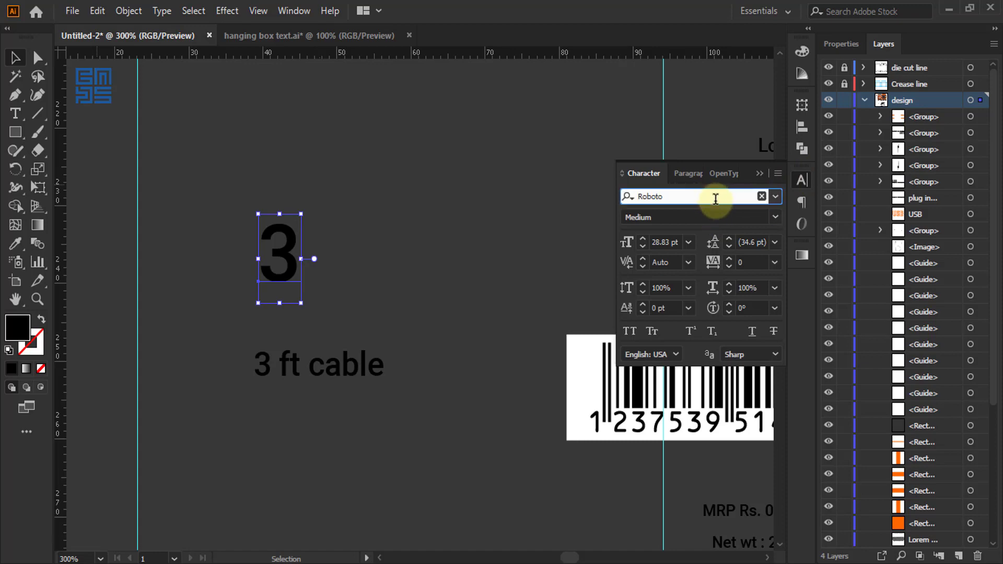
key(BackSpace)
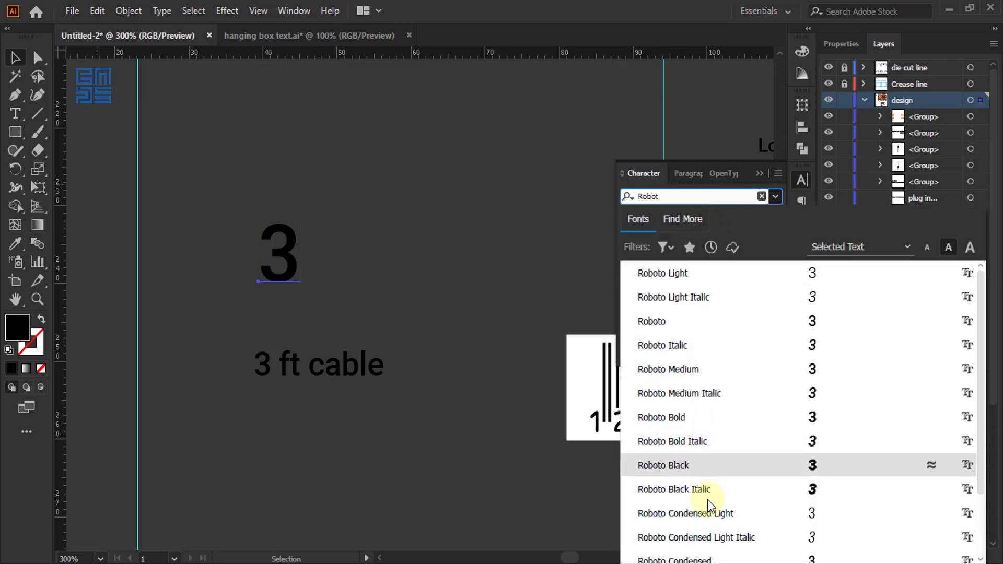
scroll(708, 501, down, 1)
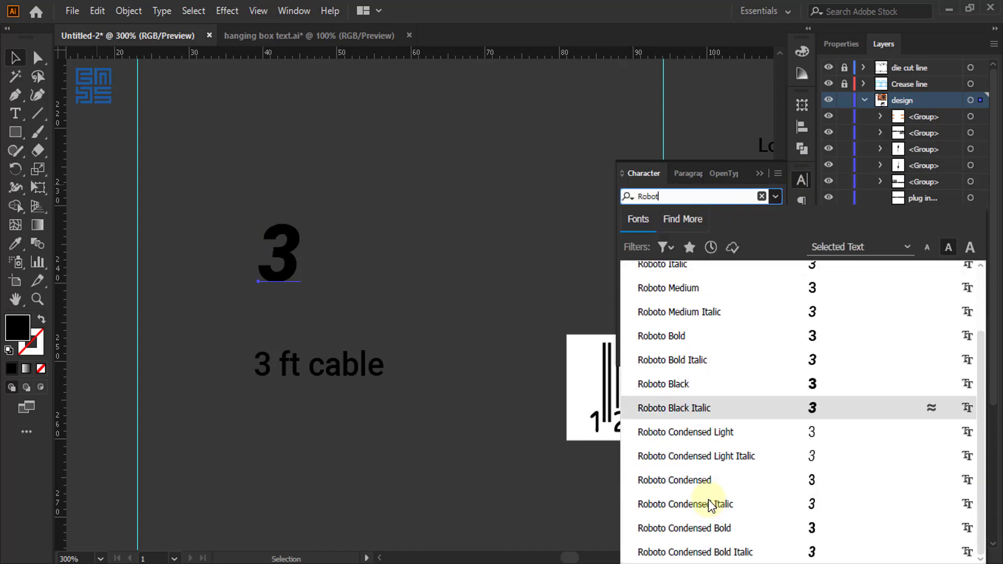
click(698, 526)
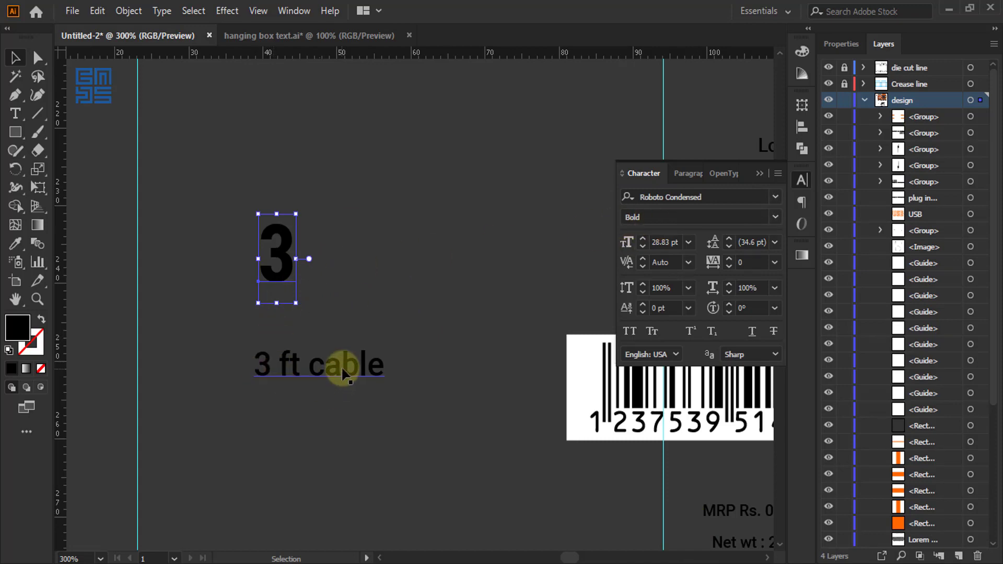
- Copy the "3 ft cable" text to just beside the large 3 and reduce the copy to "ft"
drag(340, 365, 415, 284)
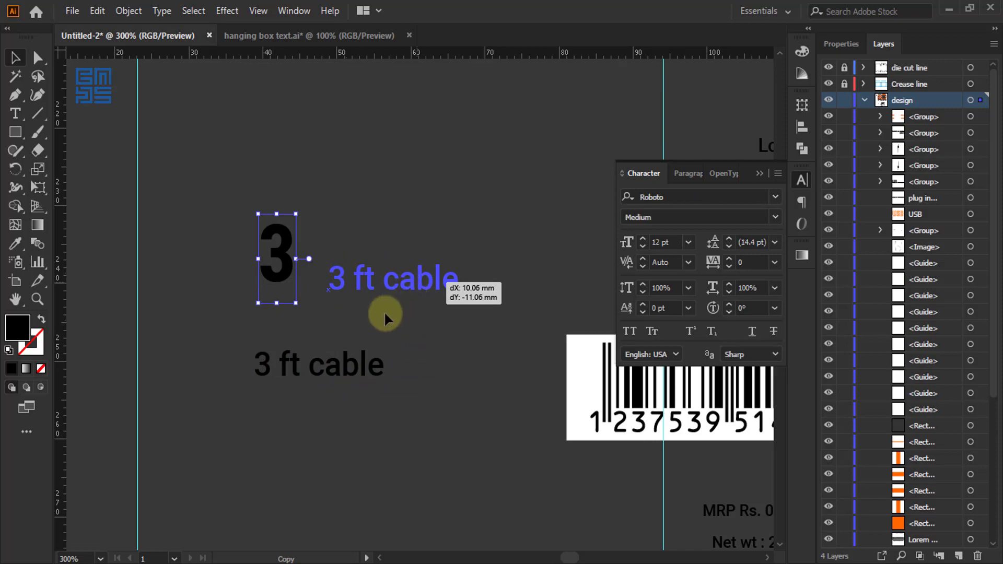
key(t)
drag(351, 278, 166, 279)
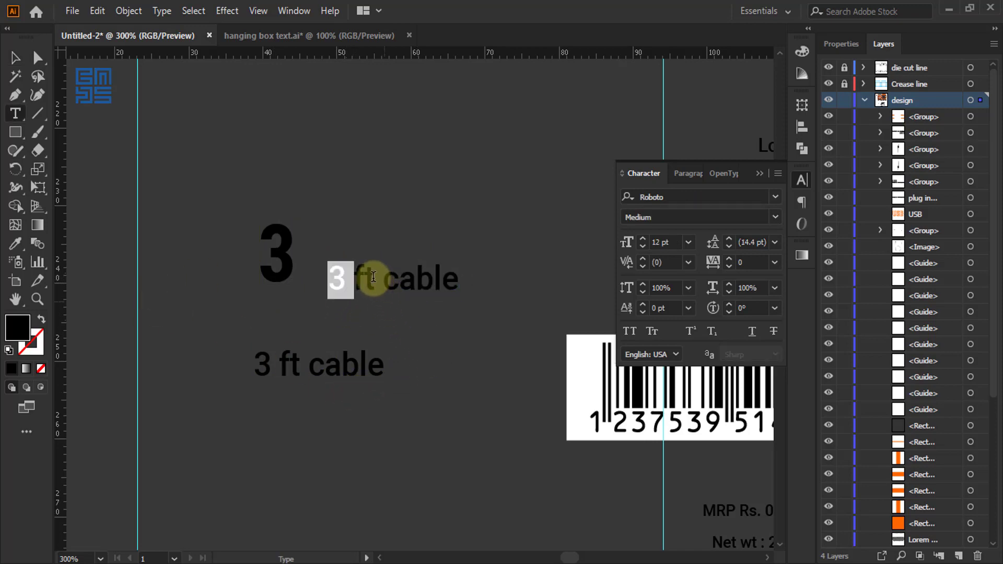
key(BackSpace)
drag(348, 276, 556, 282)
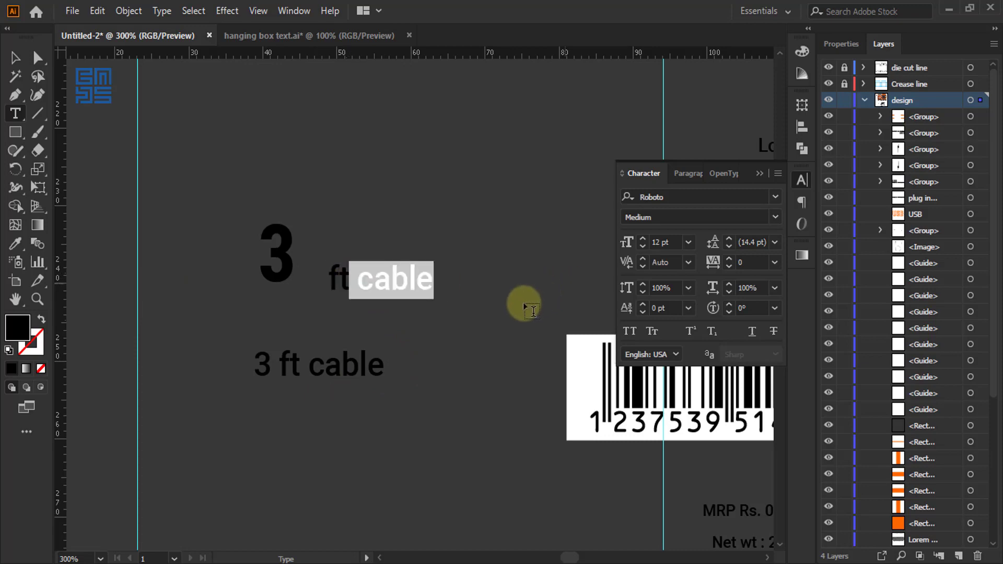
key(BackSpace)
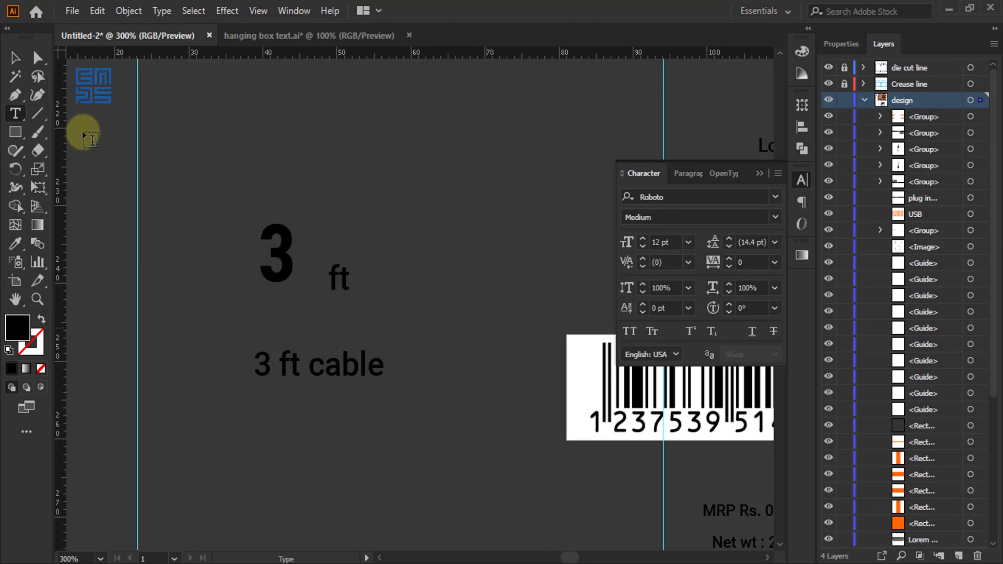
- Set the separate "ft" text's font to Roboto Condensed Regular
click(16, 60)
click(338, 278)
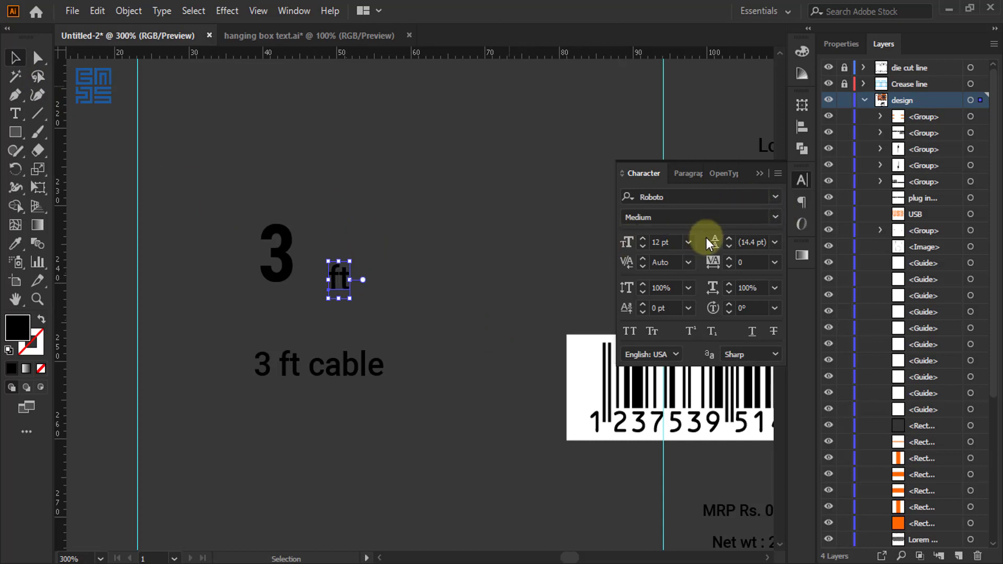
click(714, 198)
click(713, 197)
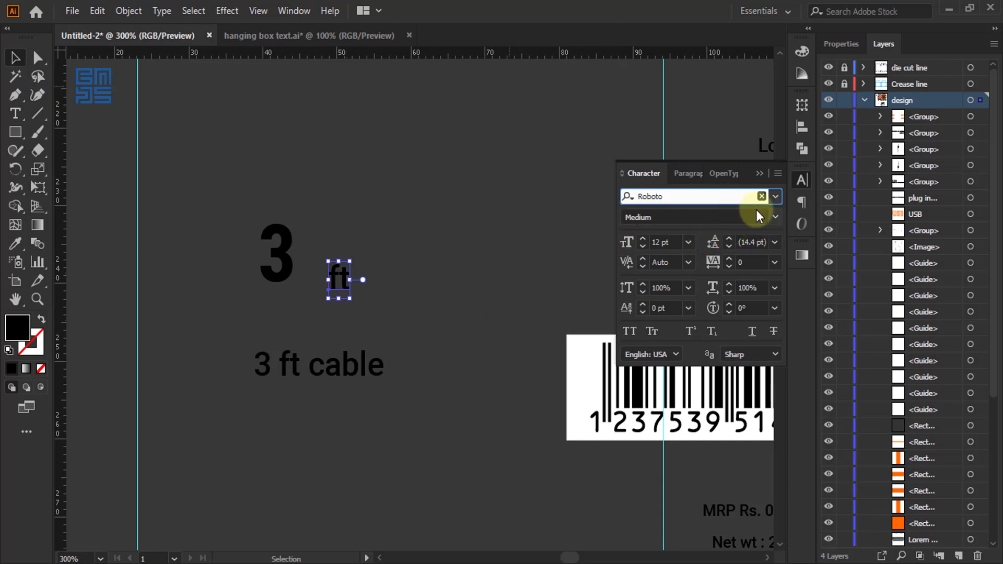
key(BackSpace)
click(667, 484)
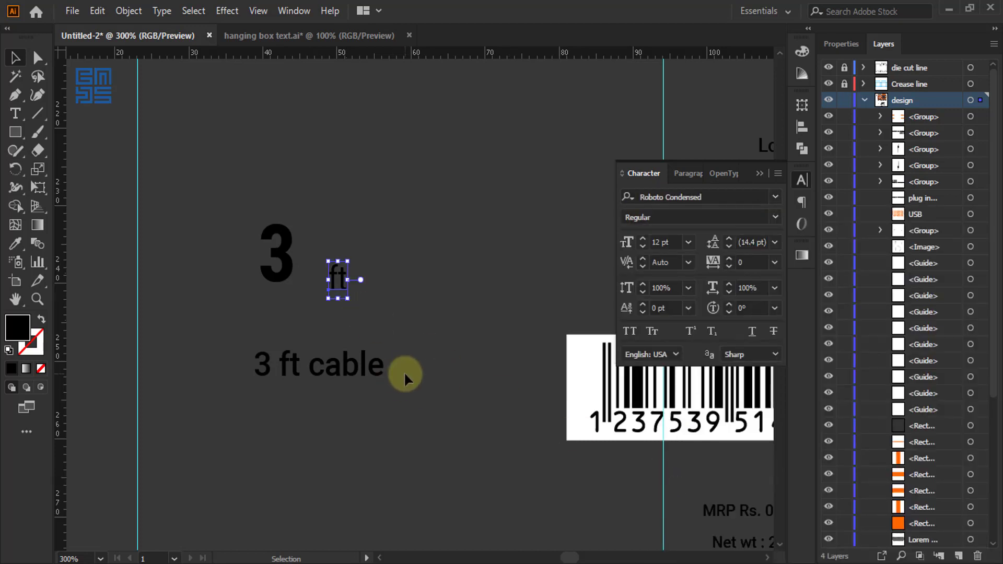
- Move "ft" tight against the lower right side of the large 3, resting on the same baseline
scroll(411, 370, up, 2)
drag(271, 216, 203, 178)
scroll(219, 213, up, 3)
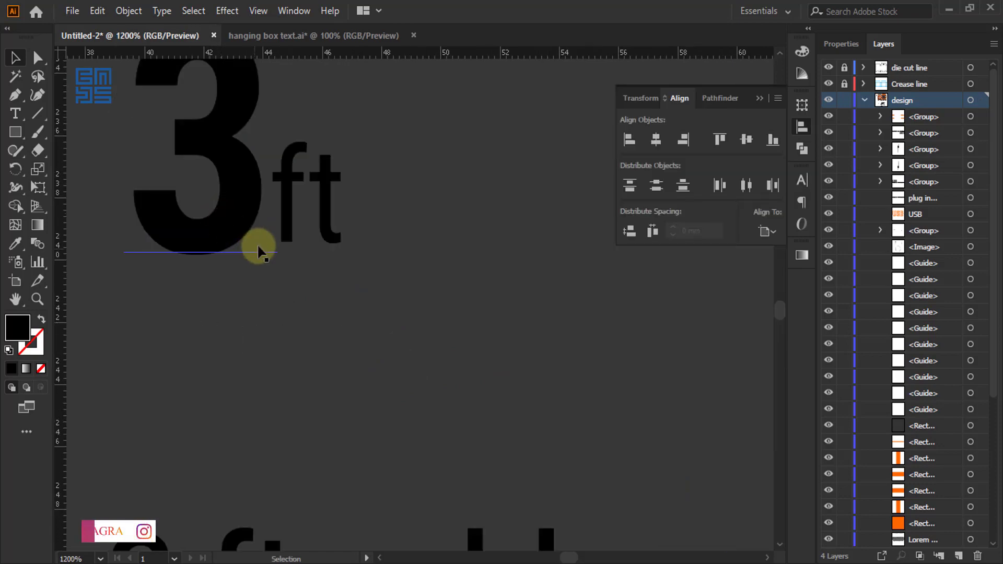
scroll(257, 244, up, 1)
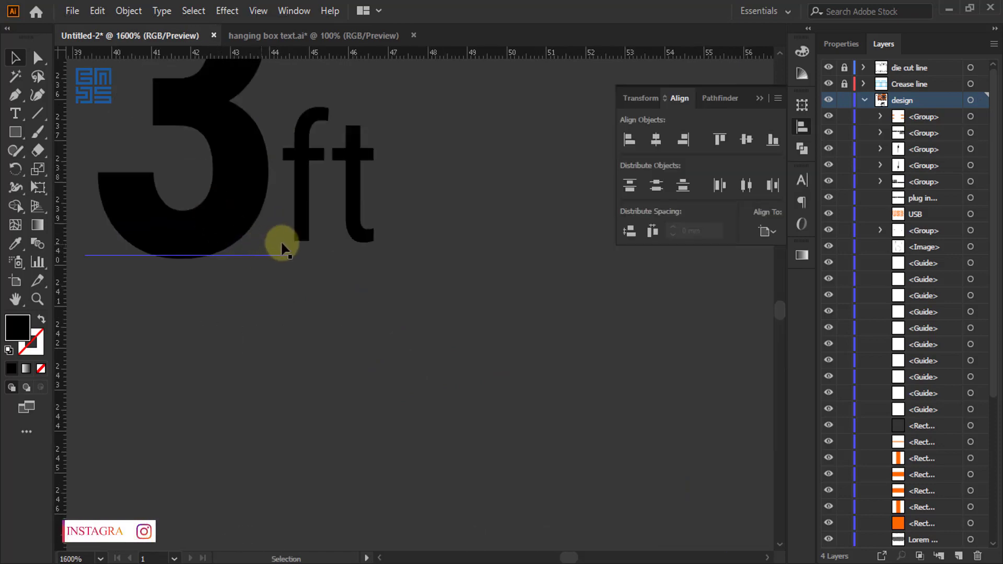
drag(302, 217, 305, 226)
scroll(301, 207, down, 2)
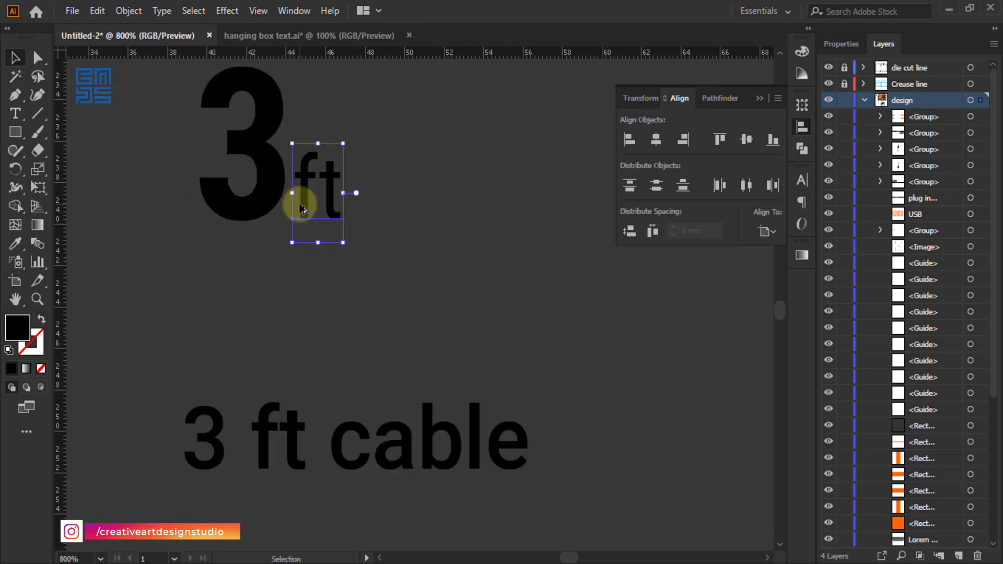
- Fill "ft" with white and the large 3 with the orange sampled from the color square beside the artboard
click(804, 51)
click(639, 150)
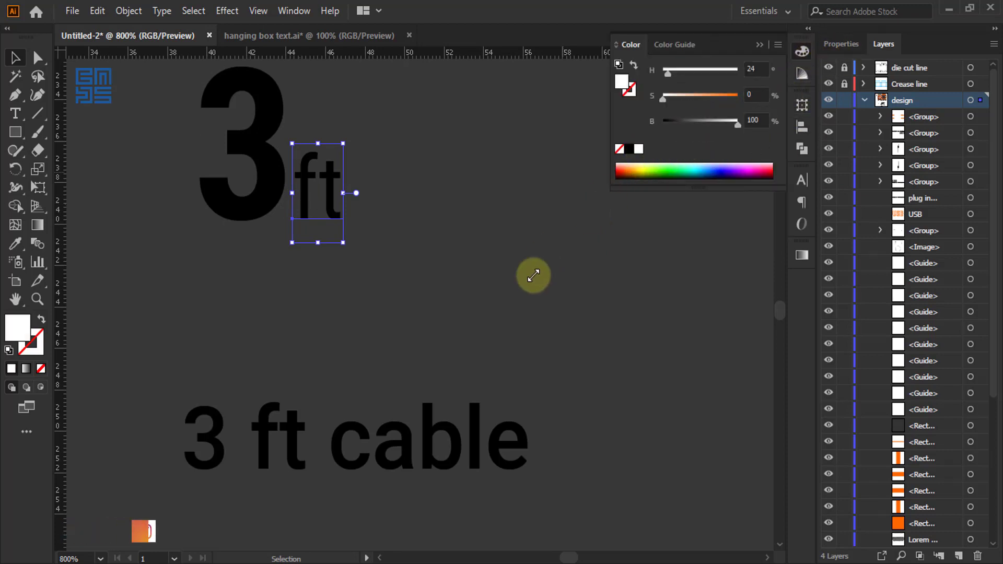
click(270, 125)
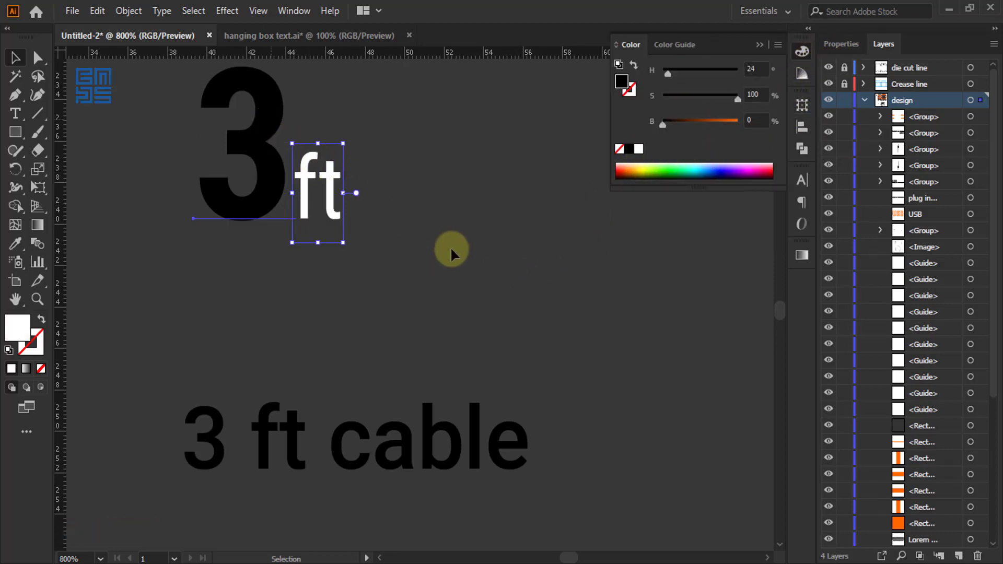
scroll(507, 355, down, 4)
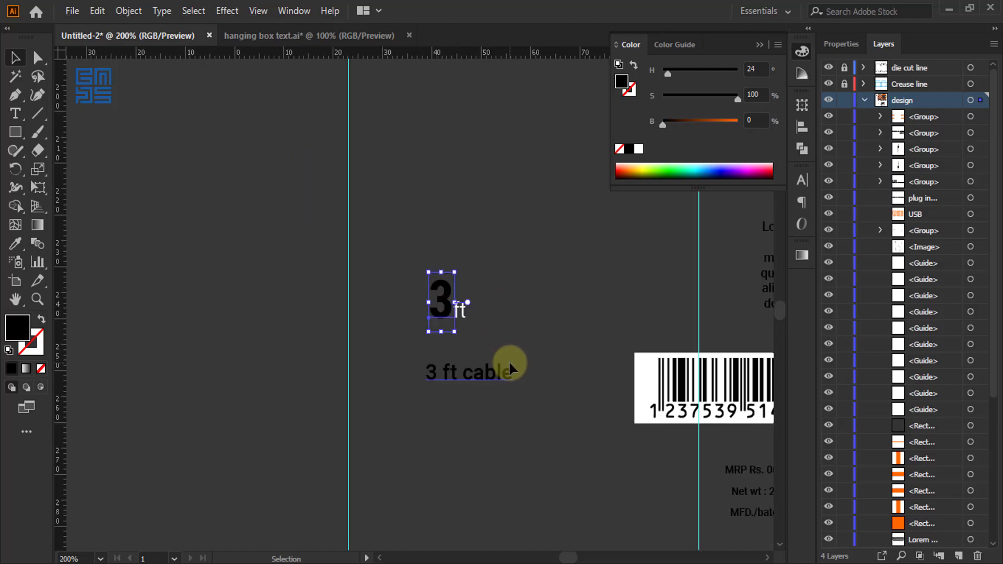
scroll(331, 302, down, 2)
scroll(347, 337, down, 2)
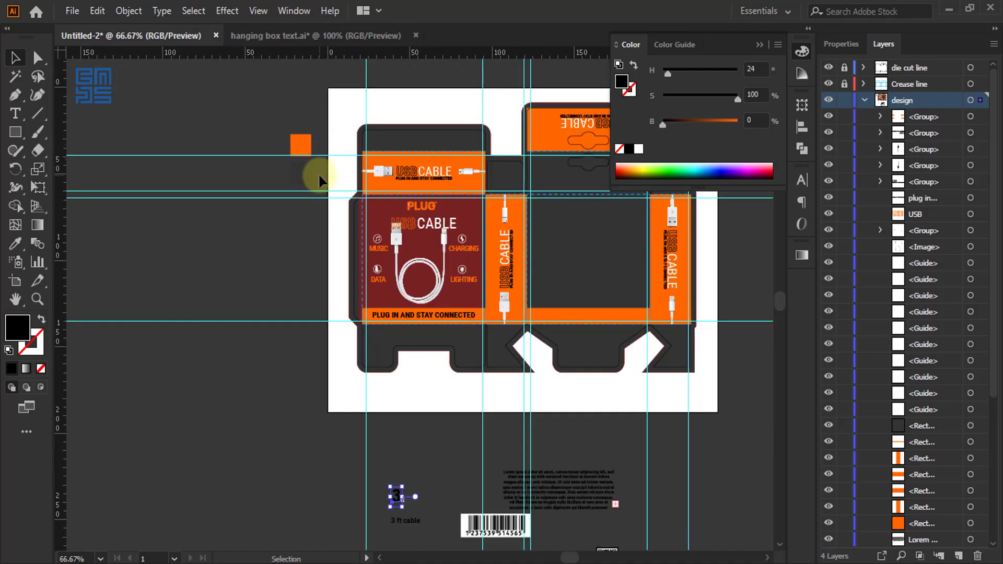
key(i)
click(302, 143)
click(19, 60)
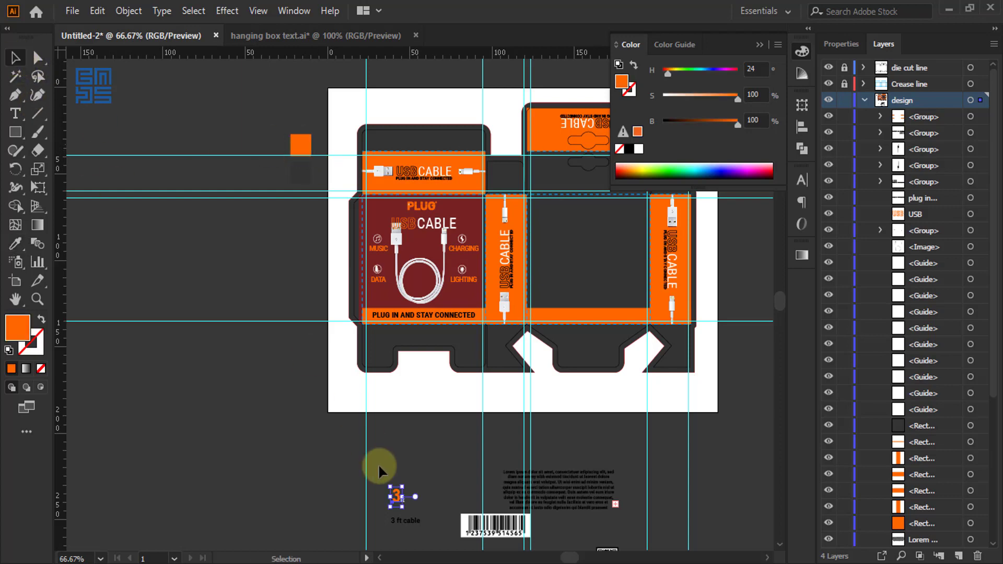
- Delete "3 ft" from the remaining "3 ft cable" text so it reads only "cable"
key(ctrl+equal)
key(ctrl+equal)
key(ctrl+equal)
key(ctrl+equal)
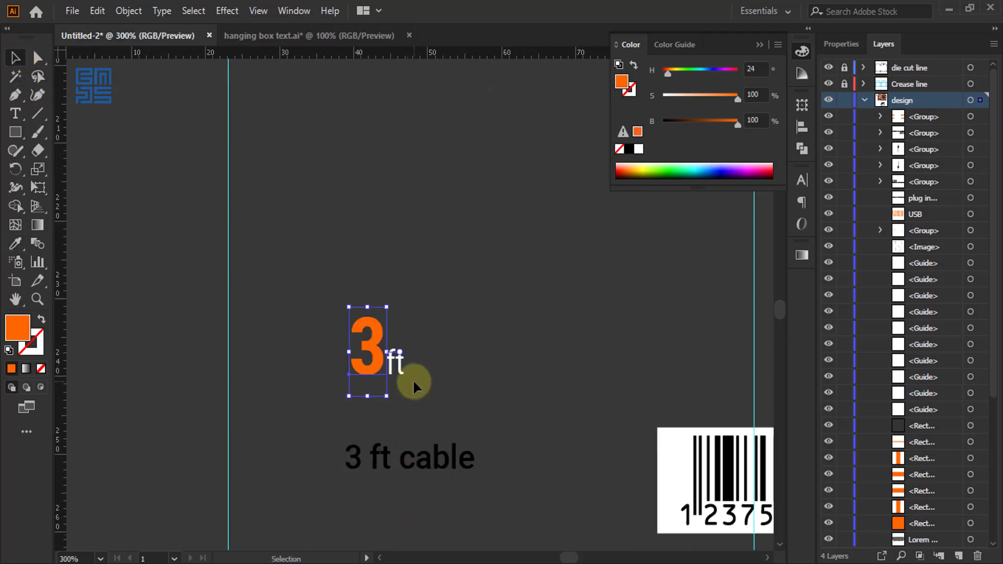
scroll(393, 377, up, 2)
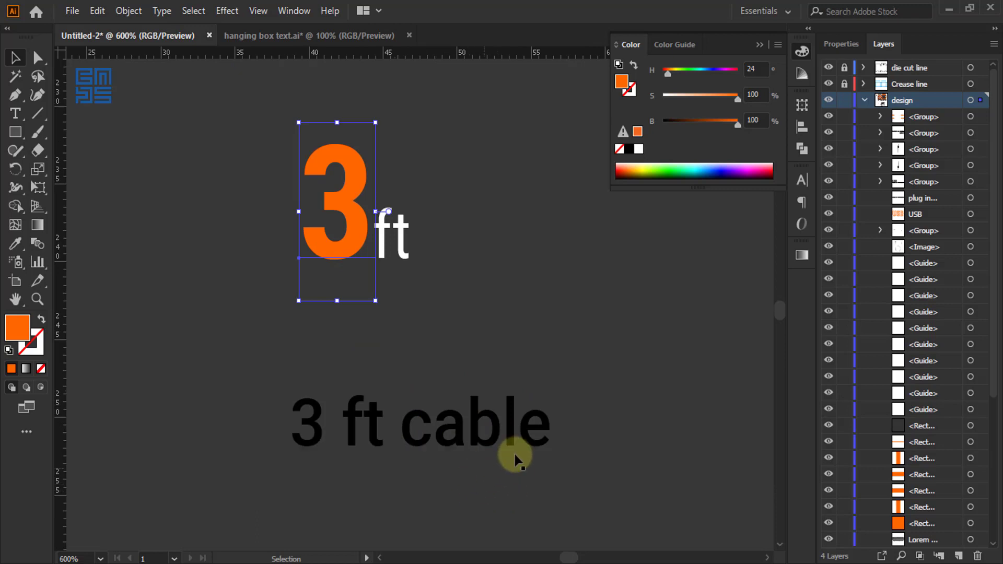
key(i)
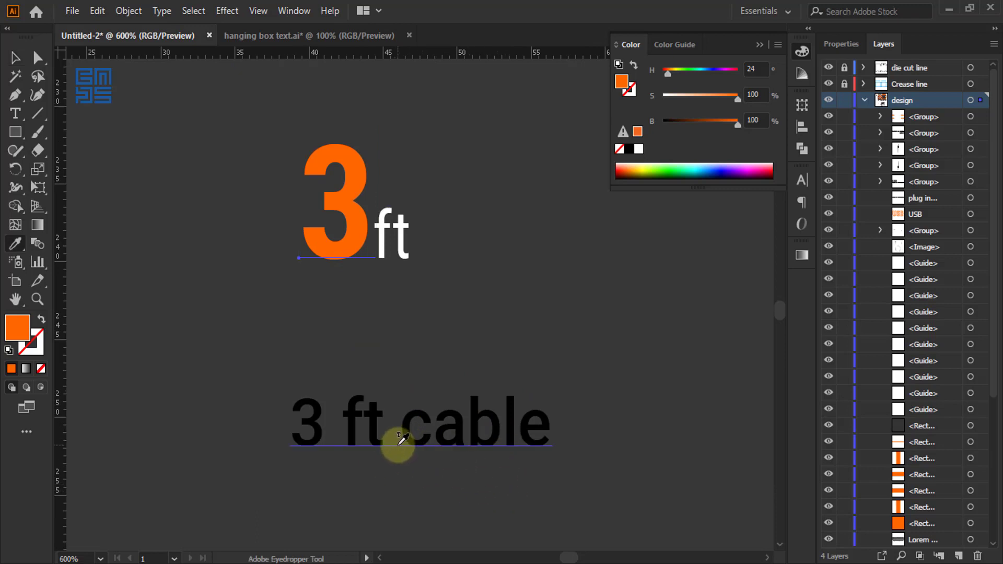
key(t)
drag(401, 425, 255, 432)
key(BackSpace)
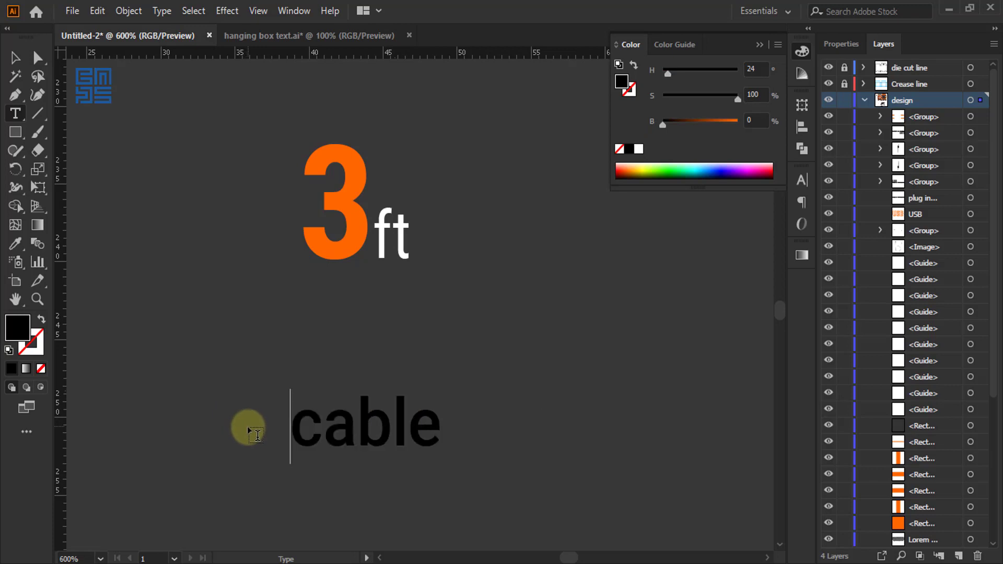
- Set the "cable" text to all caps in the Roboto Black style
click(15, 57)
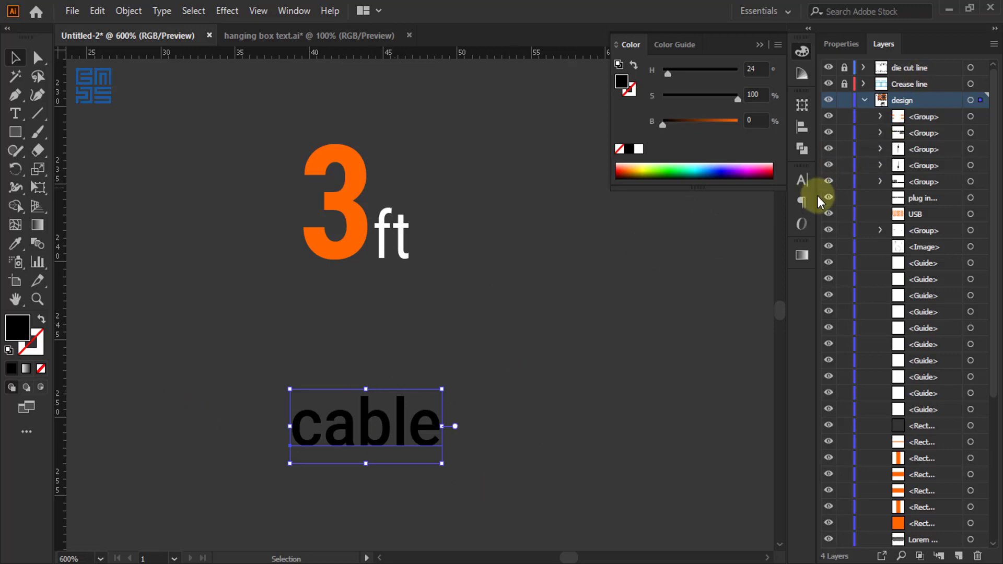
click(804, 179)
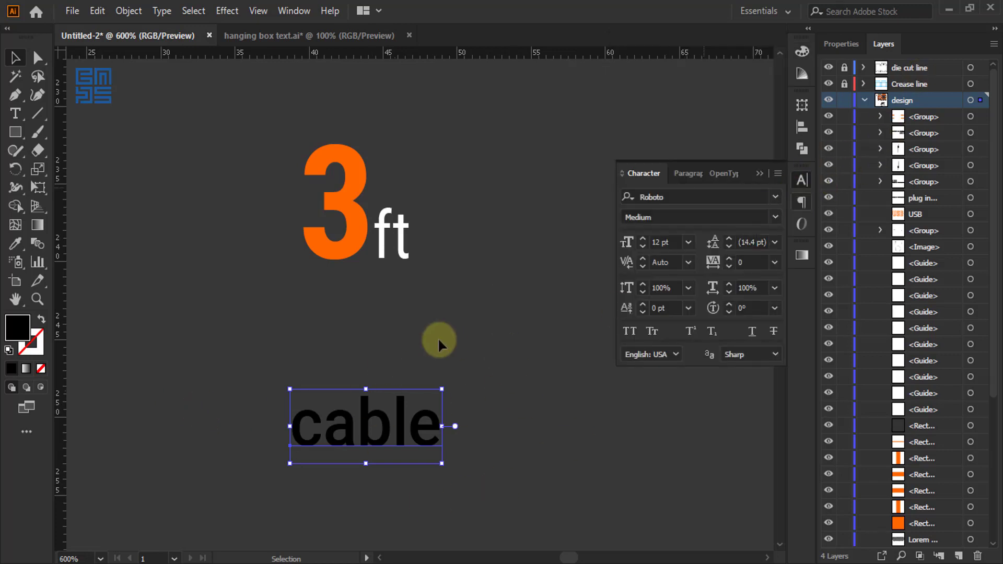
click(631, 332)
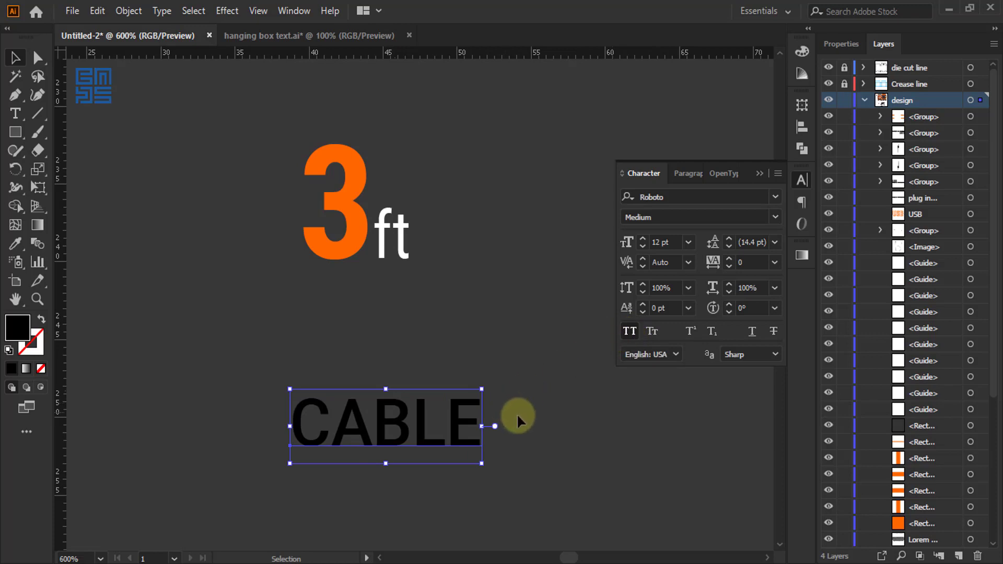
click(776, 218)
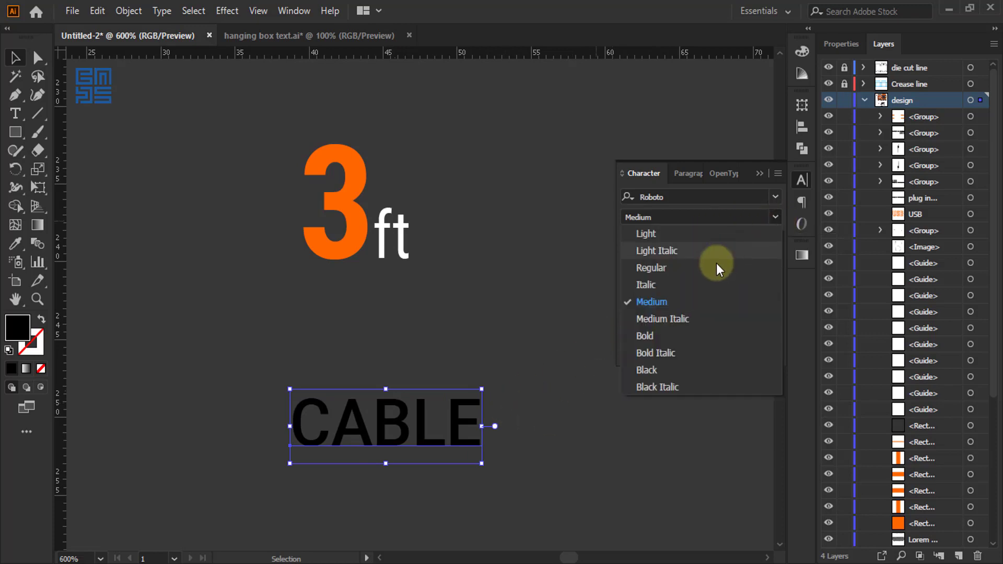
click(659, 367)
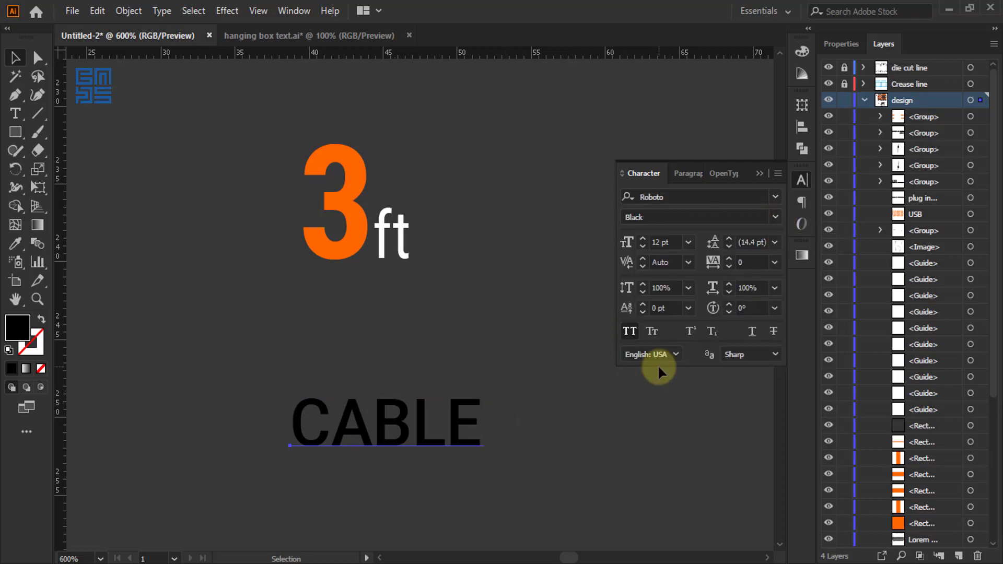
- Scale CABLE down to about 6.98 pt to fit directly beneath "3 ft", and fill it with white
drag(483, 463, 429, 434)
drag(371, 406, 377, 280)
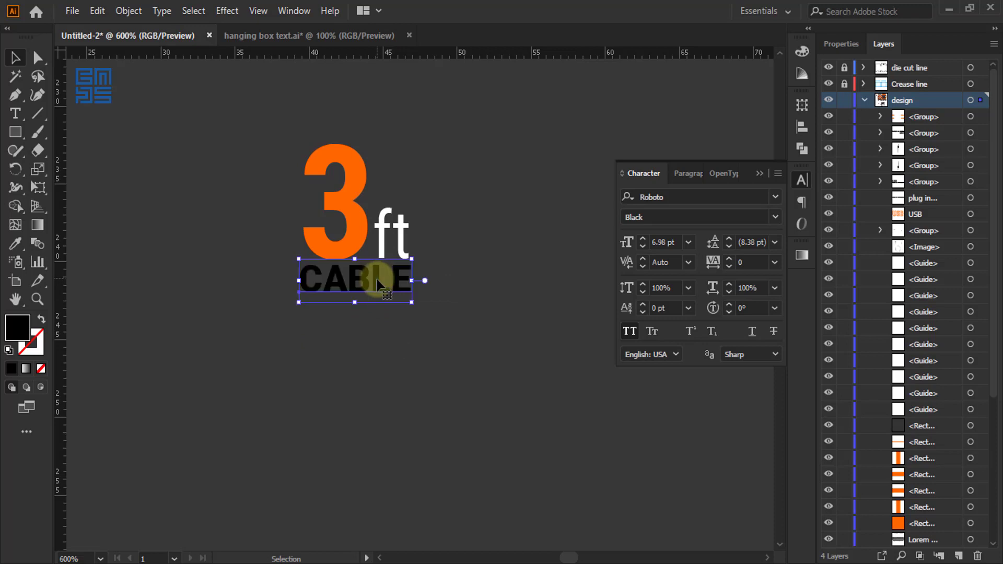
click(802, 51)
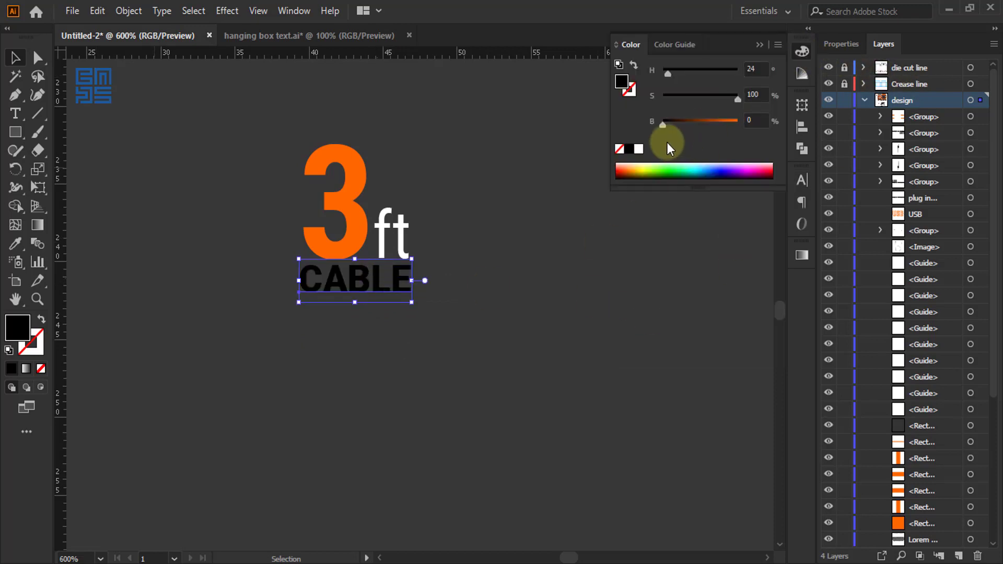
click(638, 149)
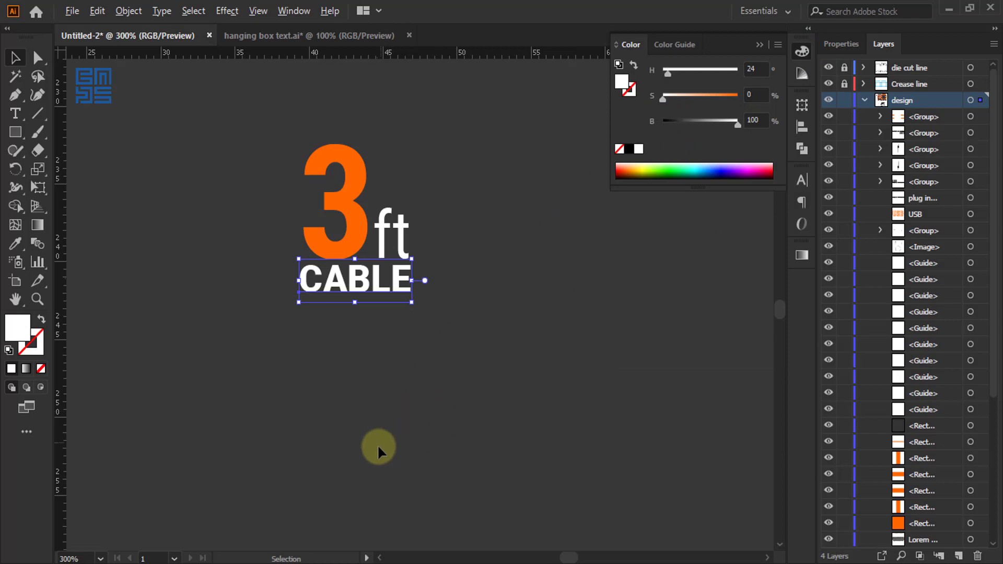
- Move the complete "3 ft CABLE" label onto the front panel, into its lower right corner above the orange strip
scroll(377, 444, down, 3)
drag(421, 274, 329, 414)
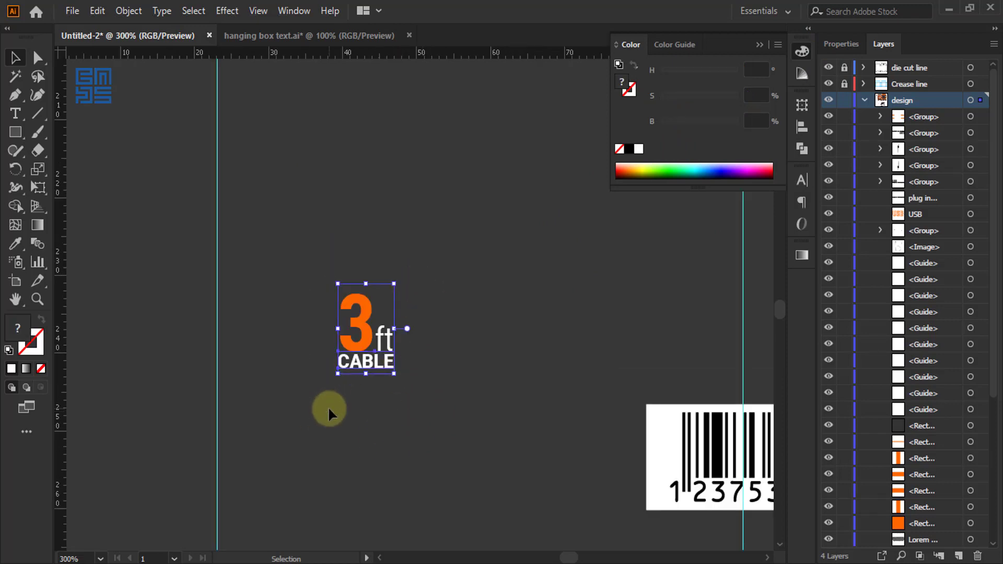
key(a)
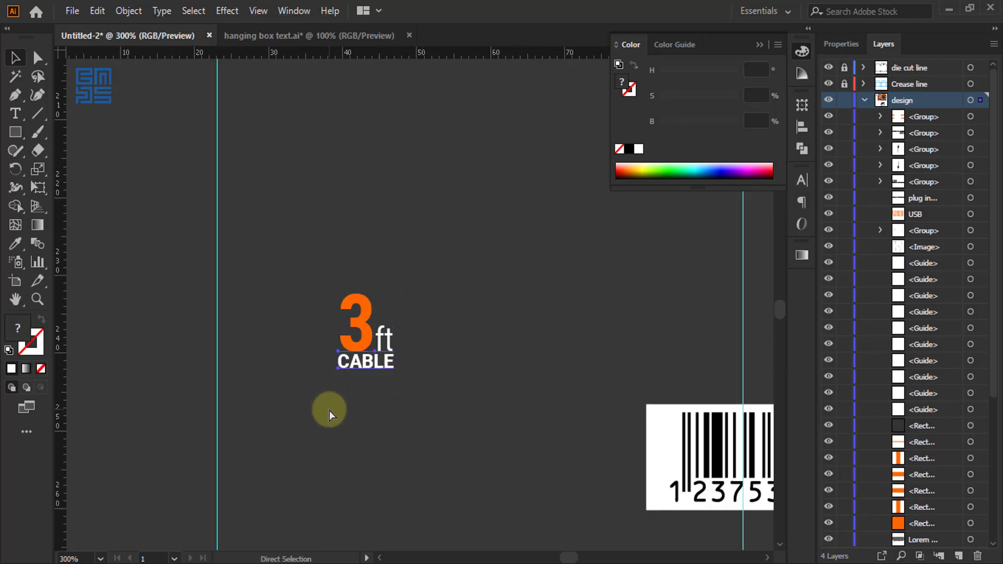
key(v)
scroll(350, 406, down, 3)
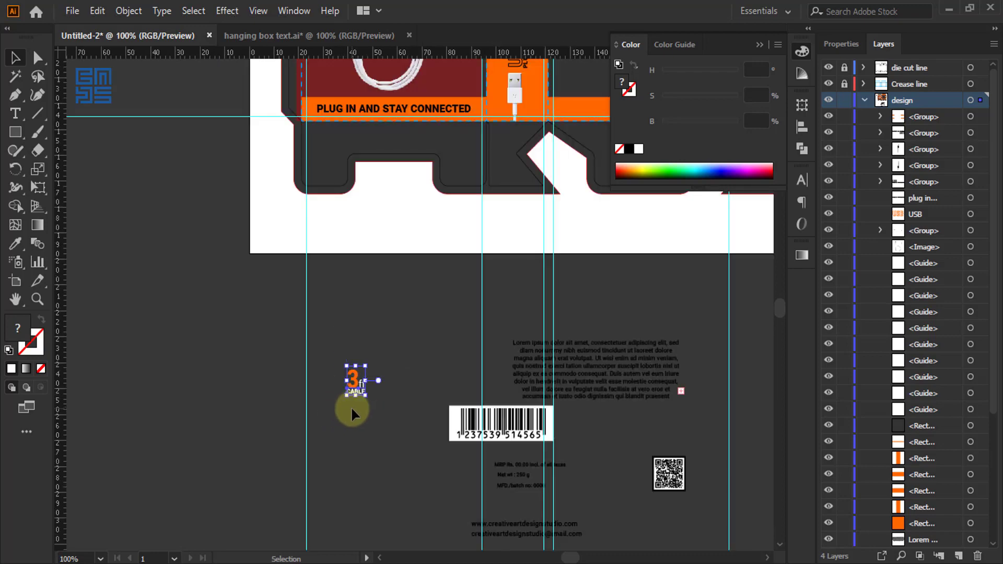
scroll(353, 430, up, 2)
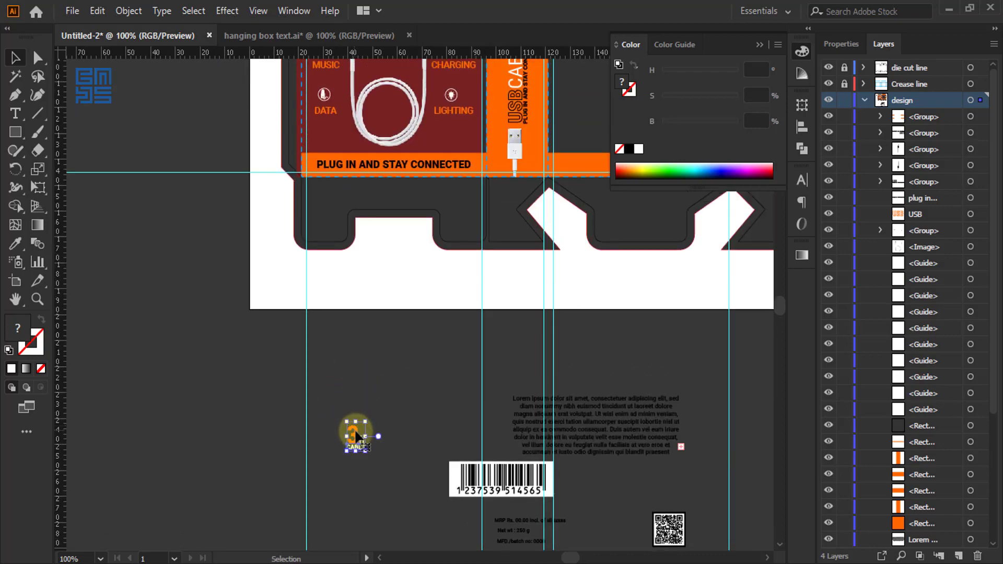
drag(361, 424, 475, 125)
scroll(475, 125, up, 3)
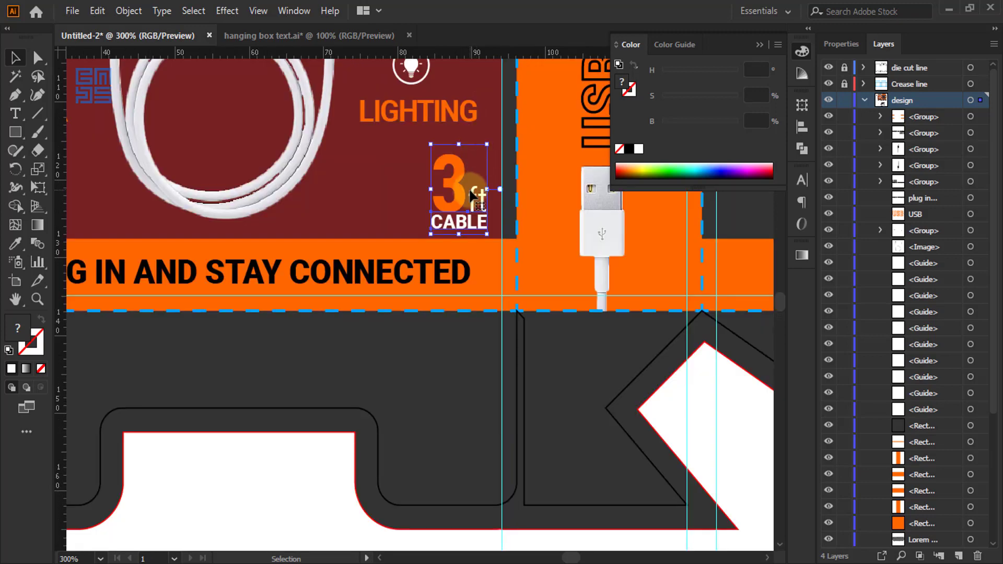
- Scale the "3 ft CABLE" label down slightly and fit it between the front panel's right margin guide and the orange strip
scroll(494, 220, up, 1)
scroll(506, 248, up, 2)
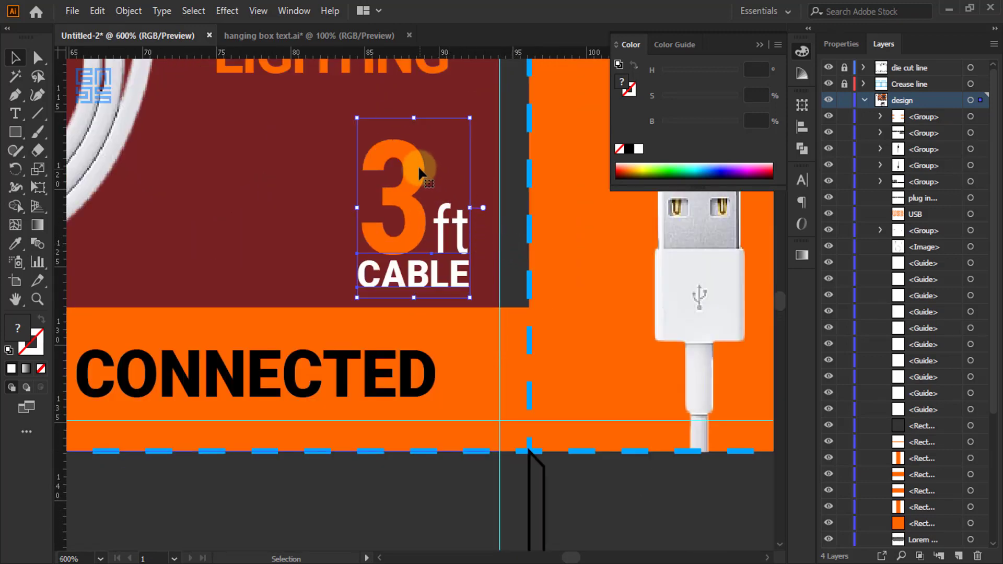
drag(418, 167, 440, 179)
drag(377, 128, 387, 177)
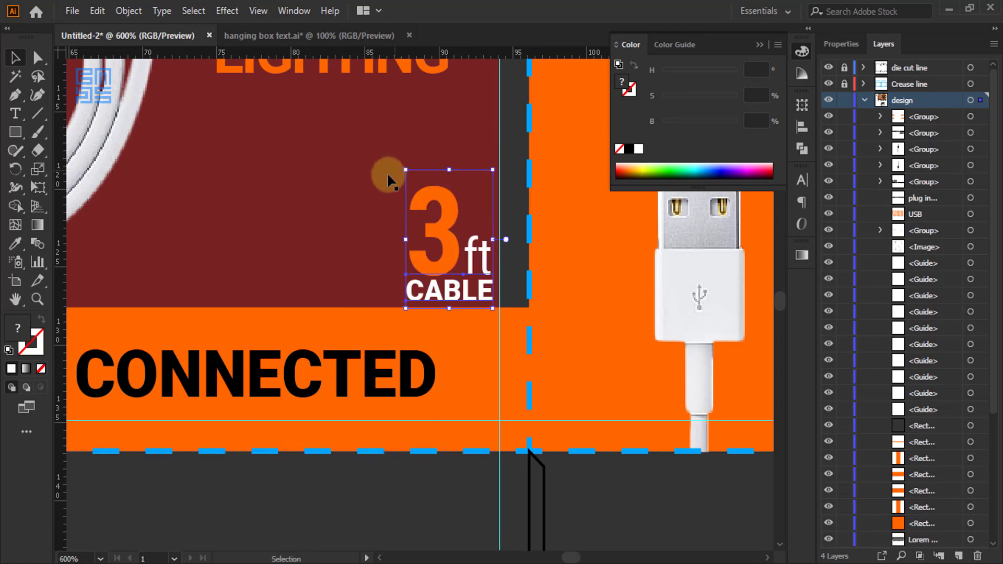
scroll(399, 235, down, 4)
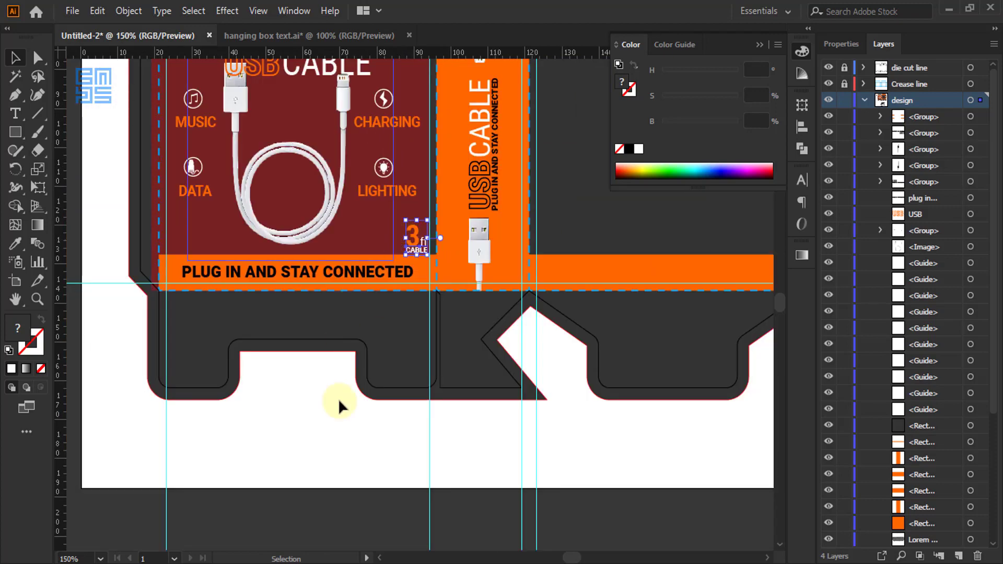
click(269, 424)
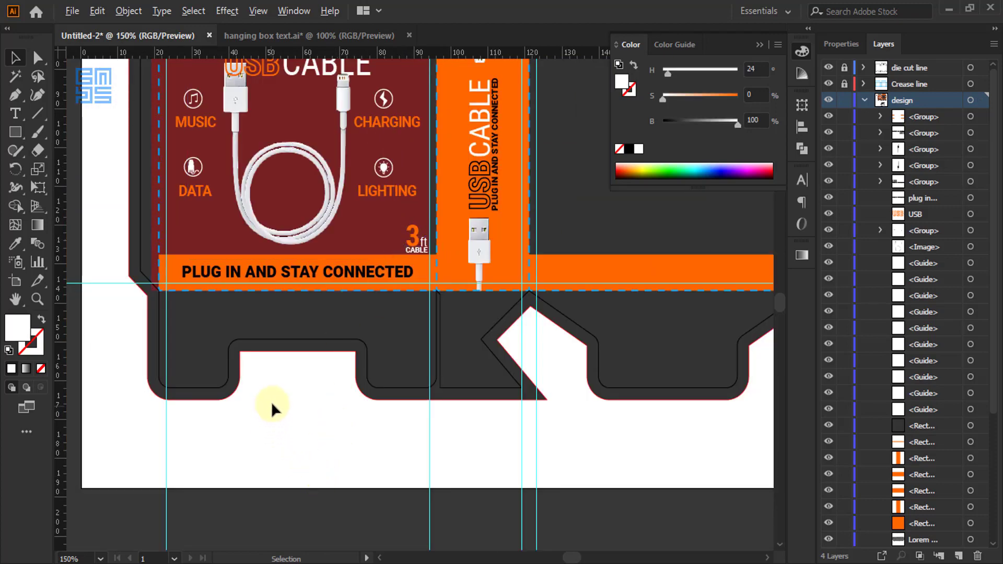
- Move the Lorem ipsum paragraph from below the artboard to the upper part of the empty back panel, inside the guides
scroll(273, 401, down, 2)
scroll(355, 229, down, 2)
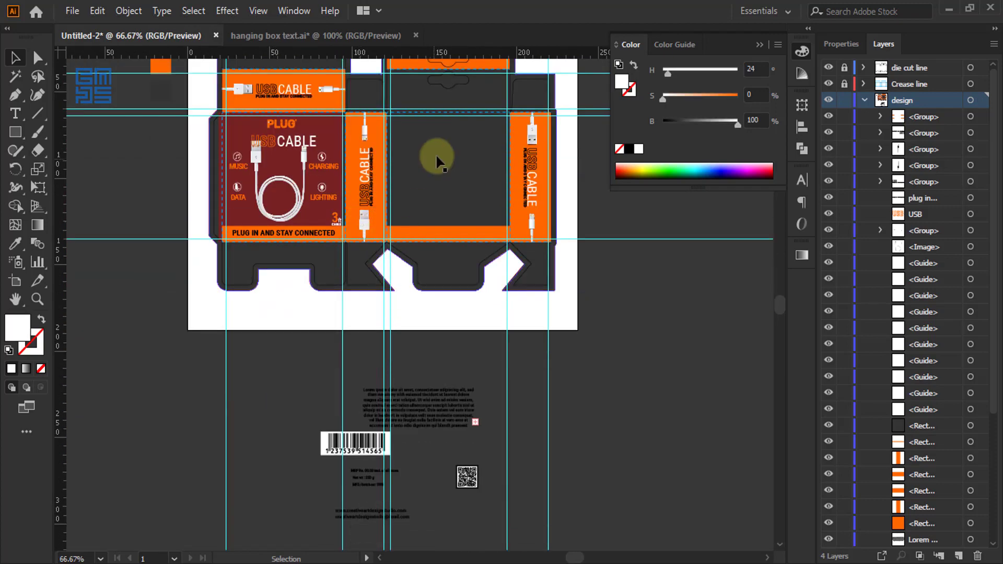
scroll(460, 172, down, 1)
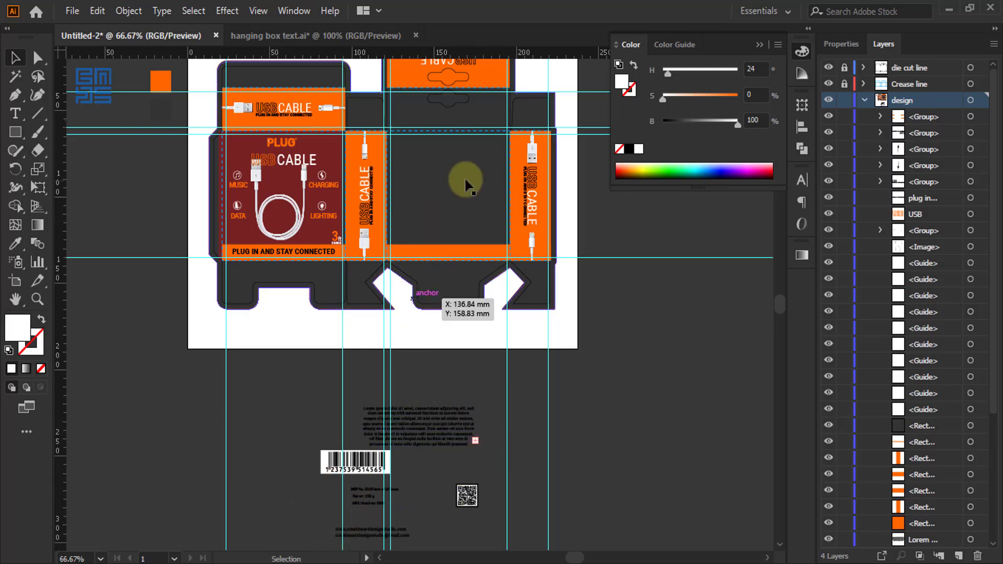
scroll(416, 384, down, 1)
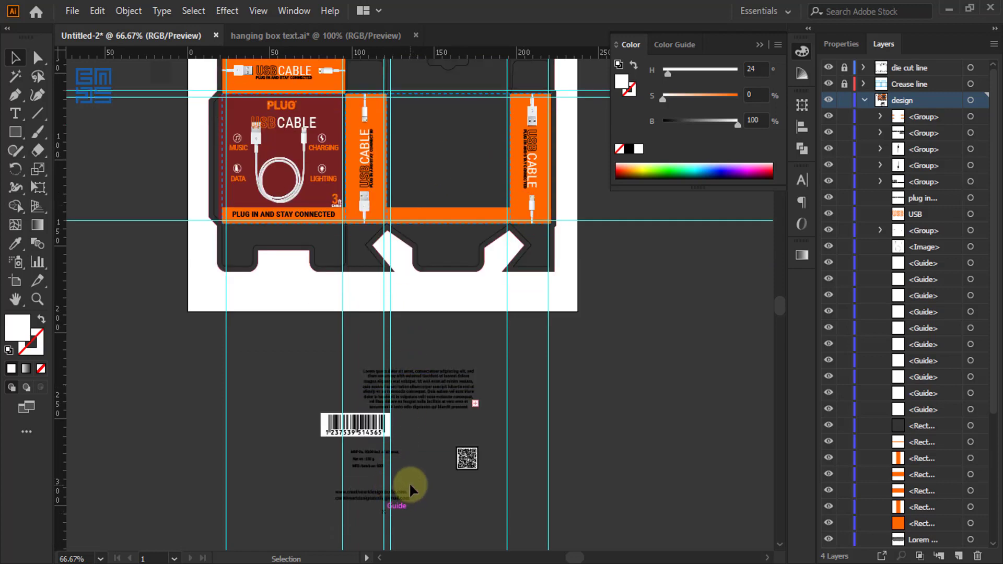
scroll(409, 478, up, 1)
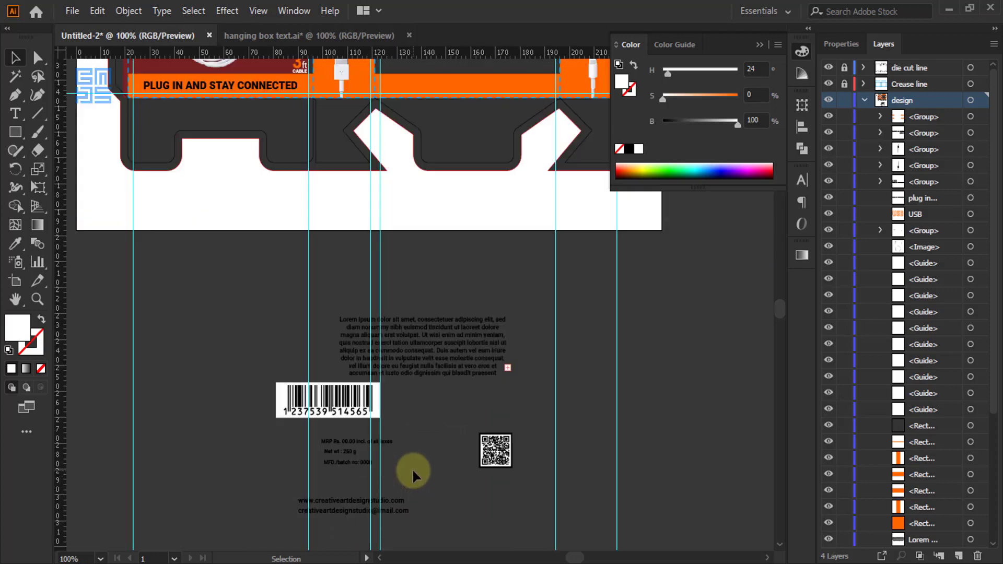
scroll(415, 494, down, 2)
drag(448, 437, 456, 229)
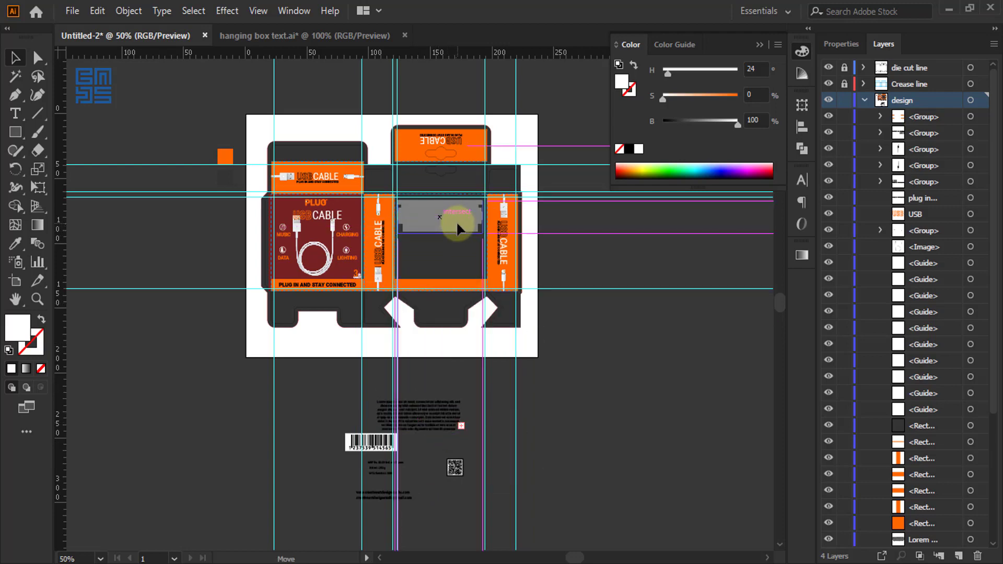
drag(459, 194, 459, 197)
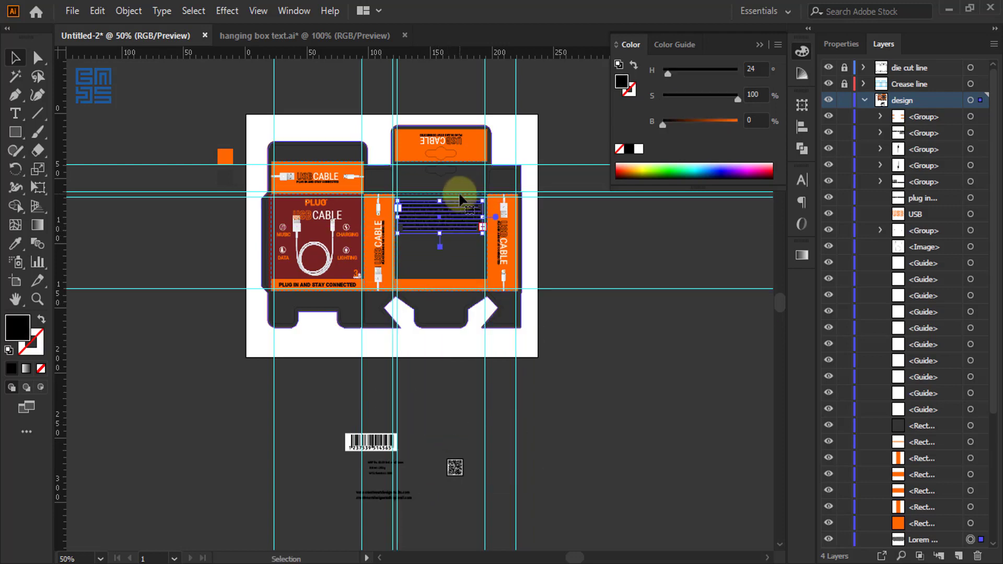
- Move the translucent red rectangle 102 mm horizontally from the front panel onto the back panel, aligned with its crease lines
scroll(414, 197, up, 2)
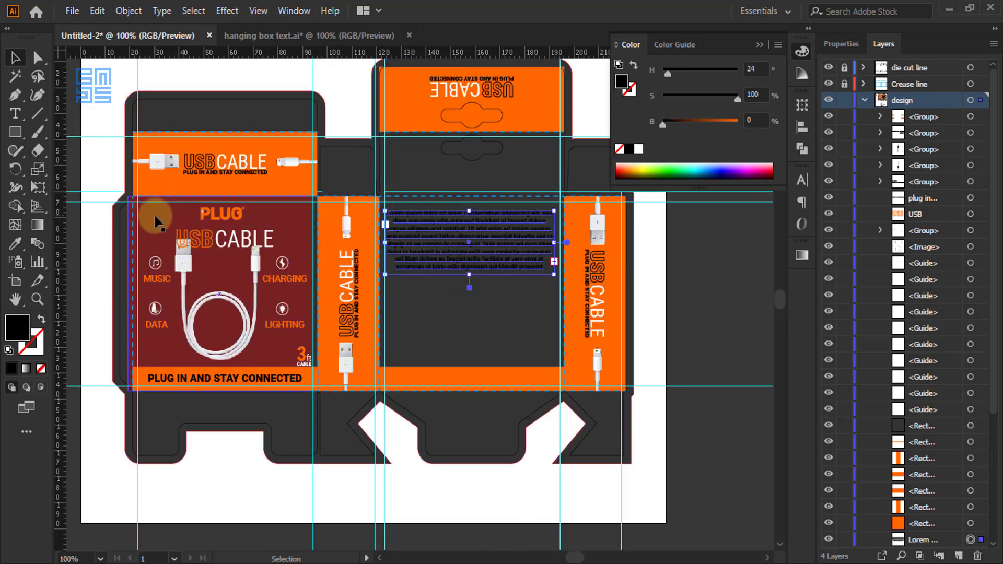
drag(155, 222, 407, 241)
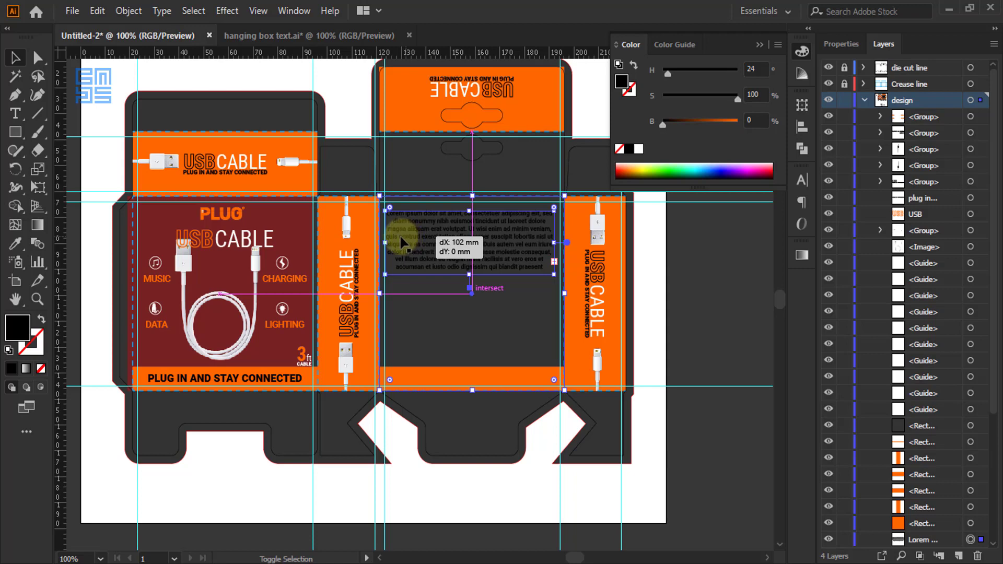
scroll(385, 197, up, 4)
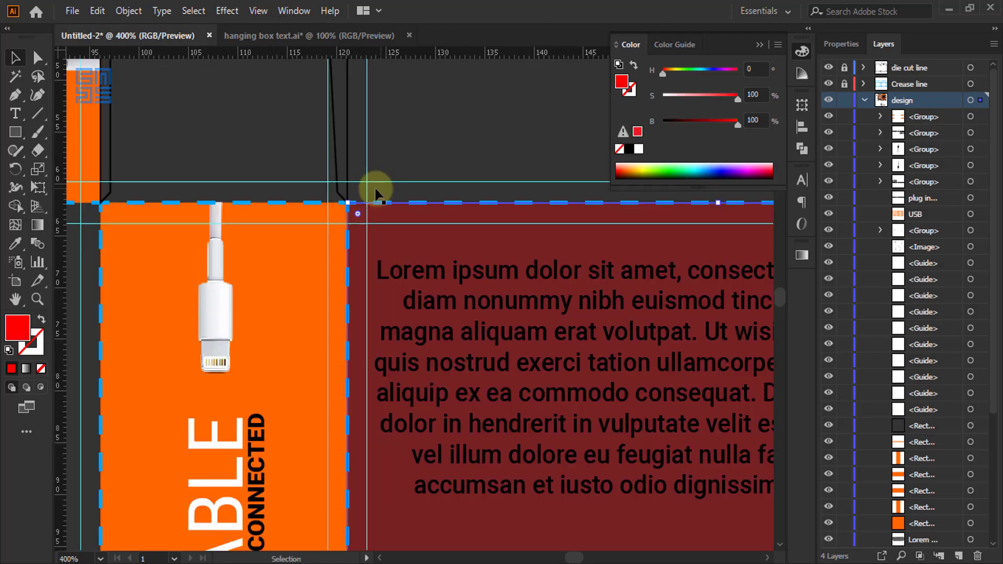
scroll(362, 200, up, 2)
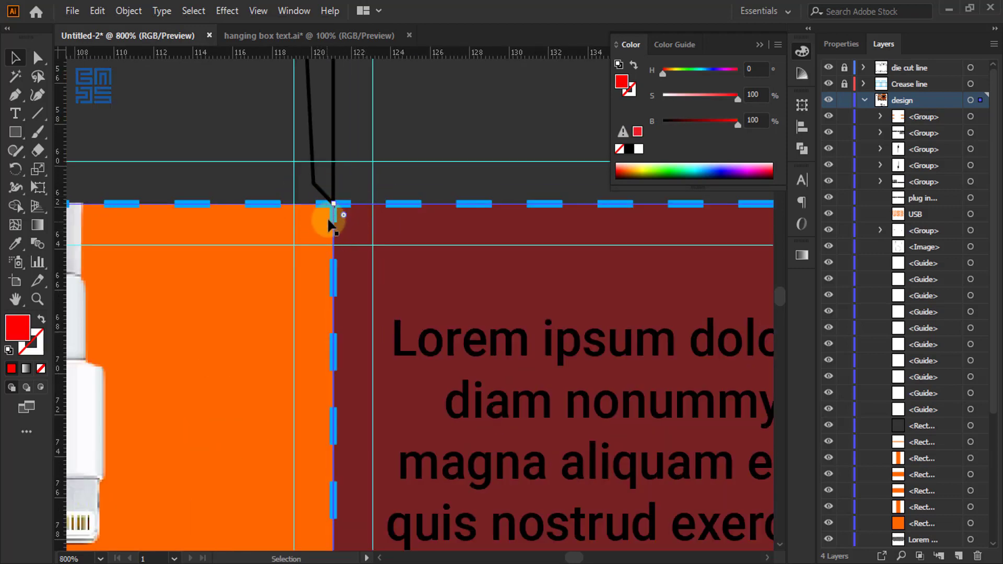
scroll(332, 217, down, 2)
scroll(337, 206, down, 3)
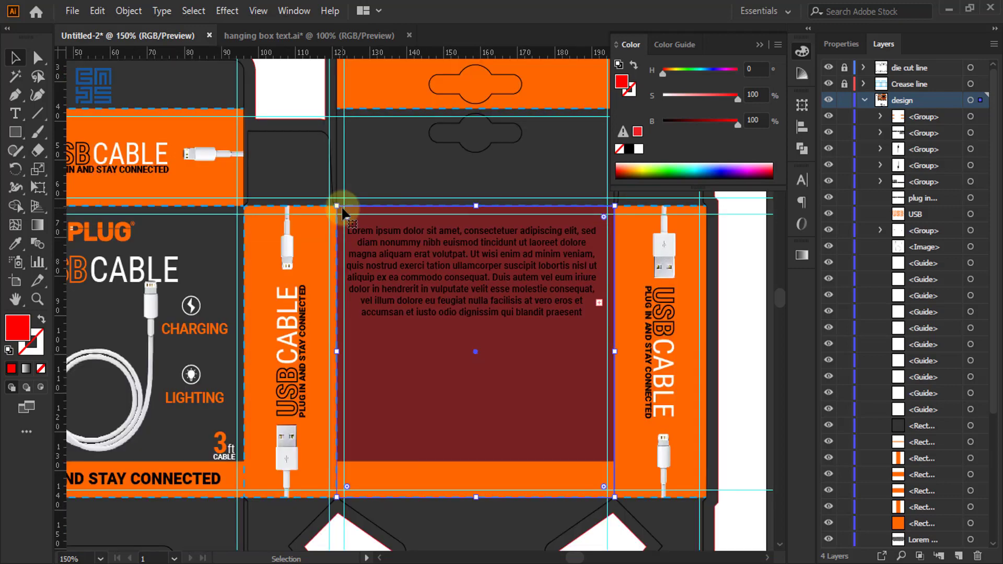
- Fill the Lorem ipsum paragraph on the back panel with white
click(459, 288)
click(479, 291)
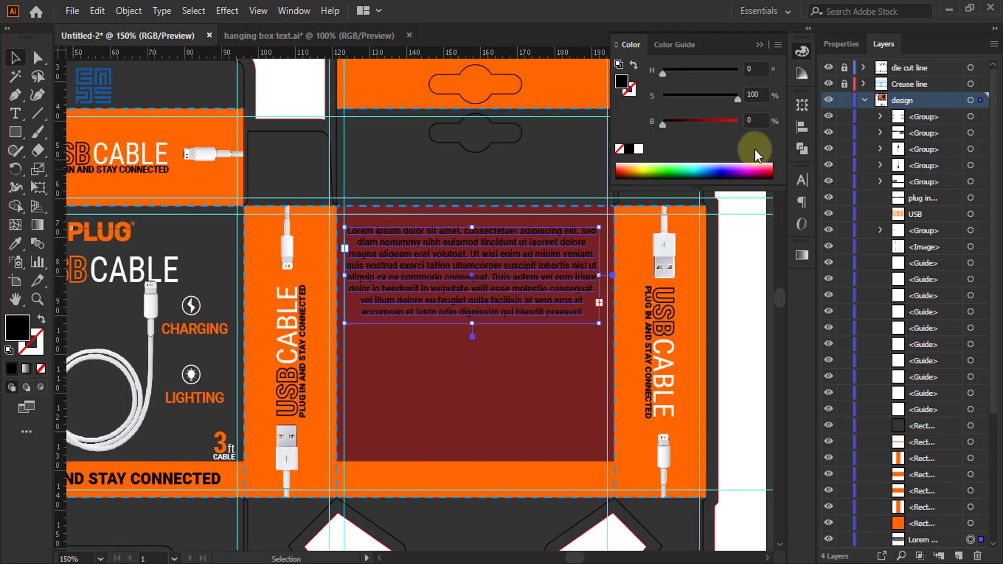
click(802, 184)
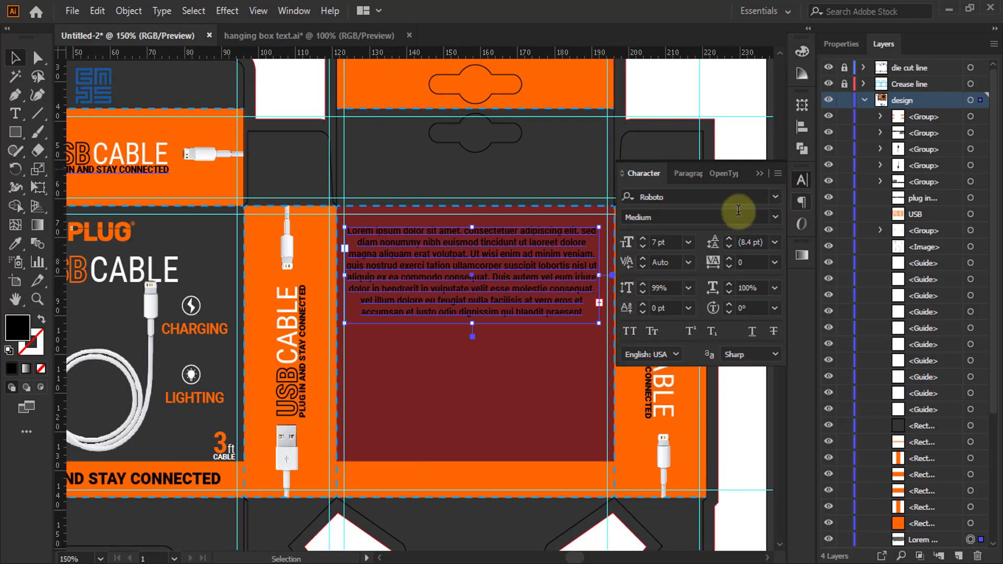
click(803, 53)
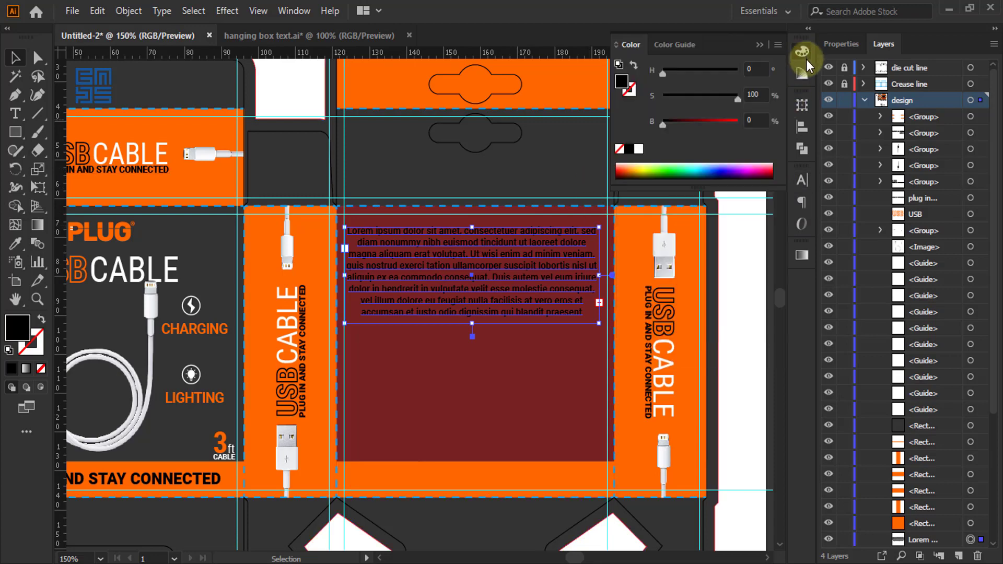
click(638, 150)
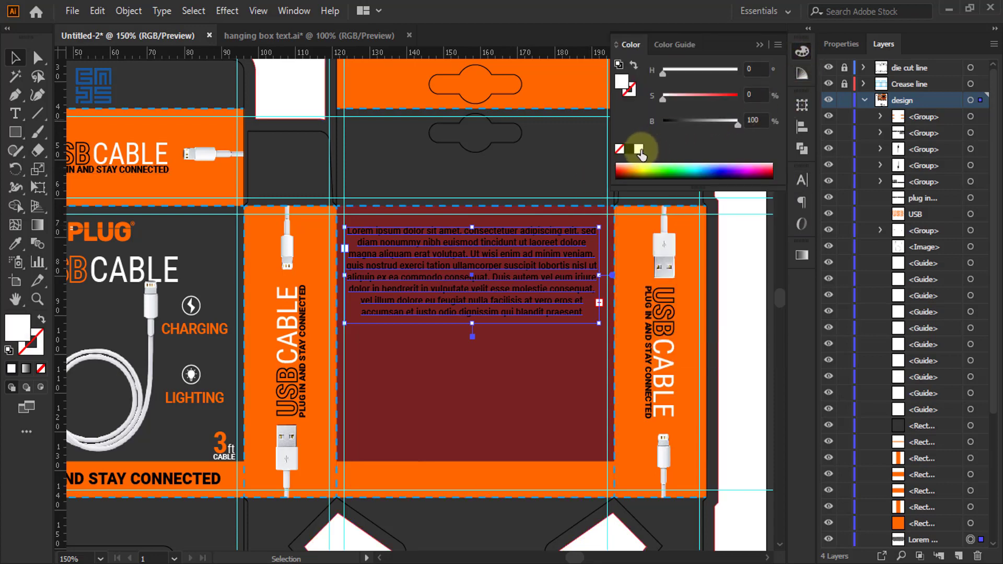
- Center the Lorem ipsum paragraph horizontally on the back panel, using the red rectangle as the key object
click(543, 432)
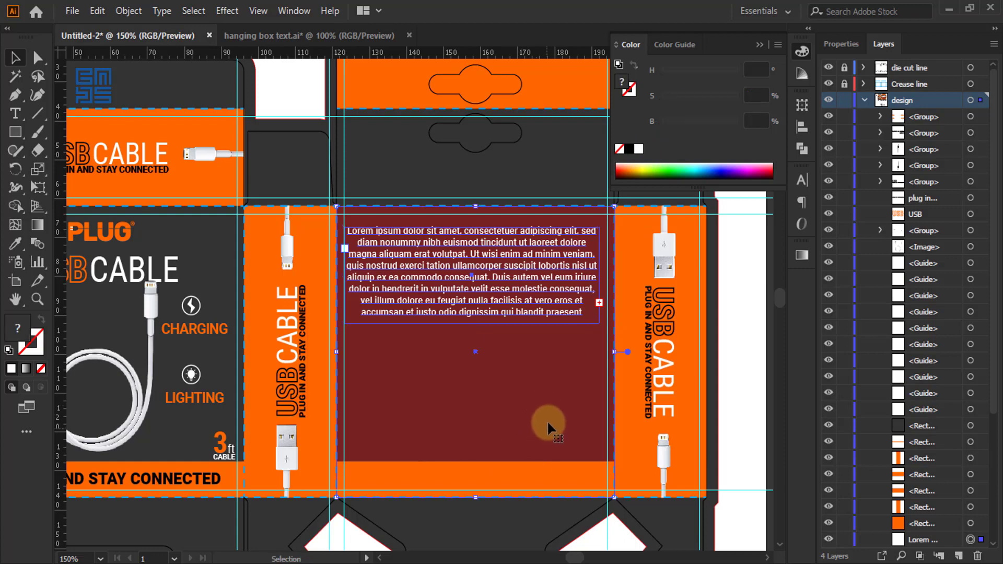
click(804, 135)
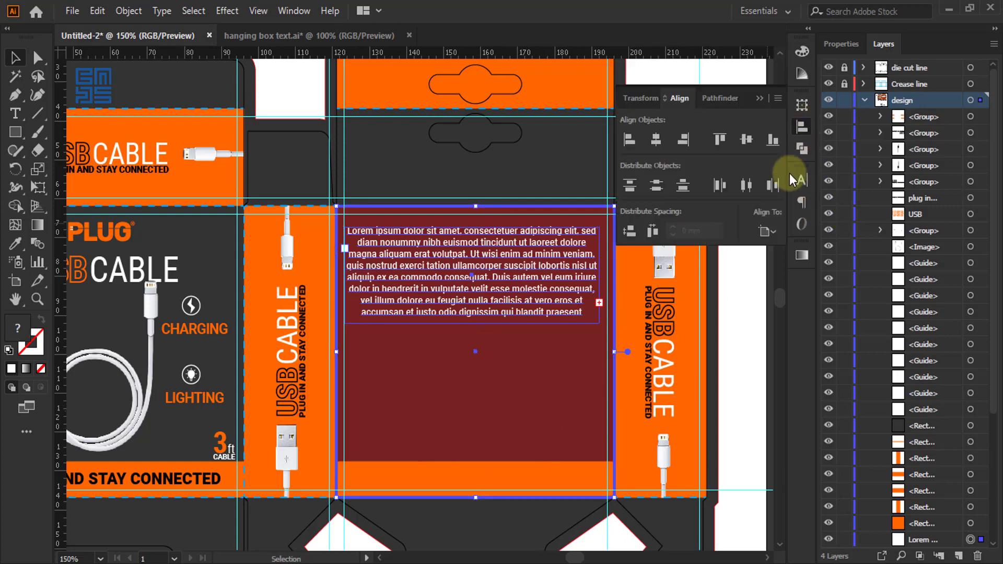
click(656, 139)
click(758, 98)
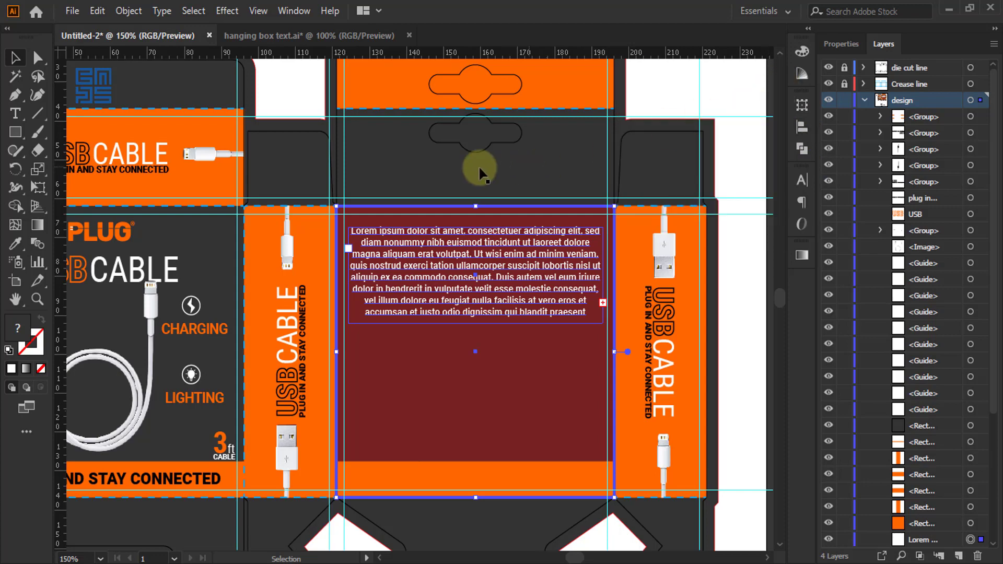
- Move the barcode to the right to uncover the MADE IN INDIA text, and place the QR code just beside the barcode
key(ctrl+minus)
key(ctrl+minus)
key(ctrl+minus)
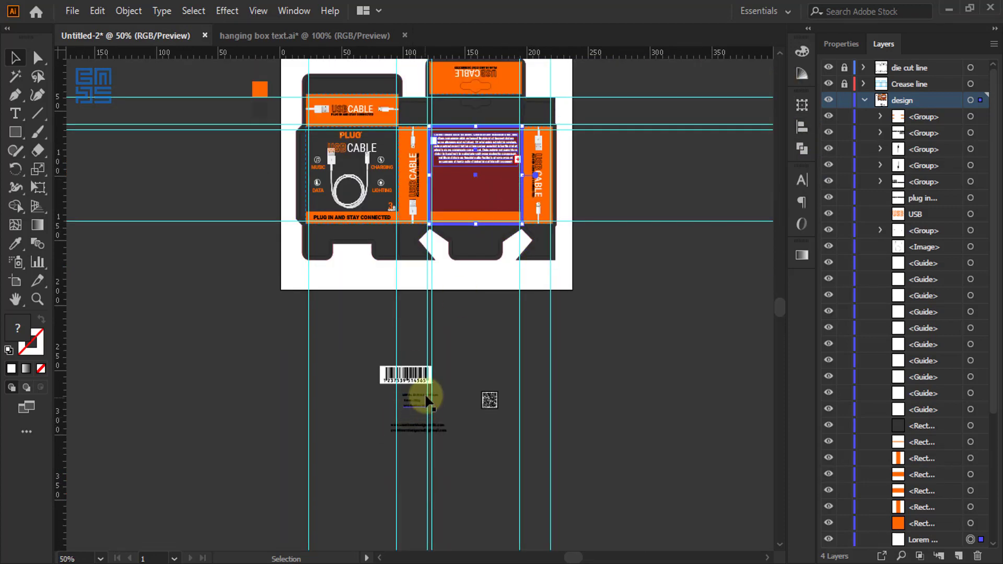
scroll(428, 397, up, 1)
scroll(429, 415, up, 3)
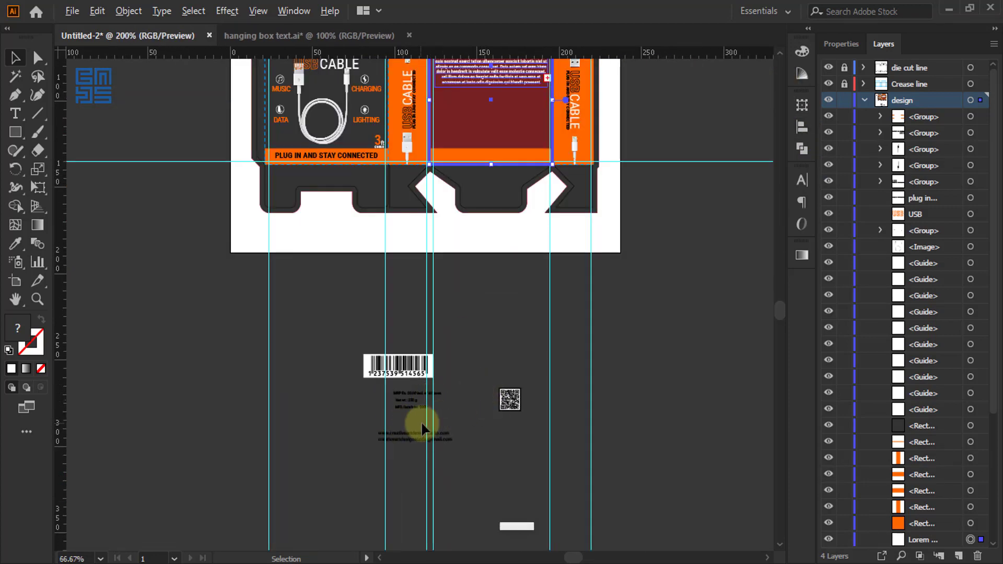
drag(375, 273, 574, 267)
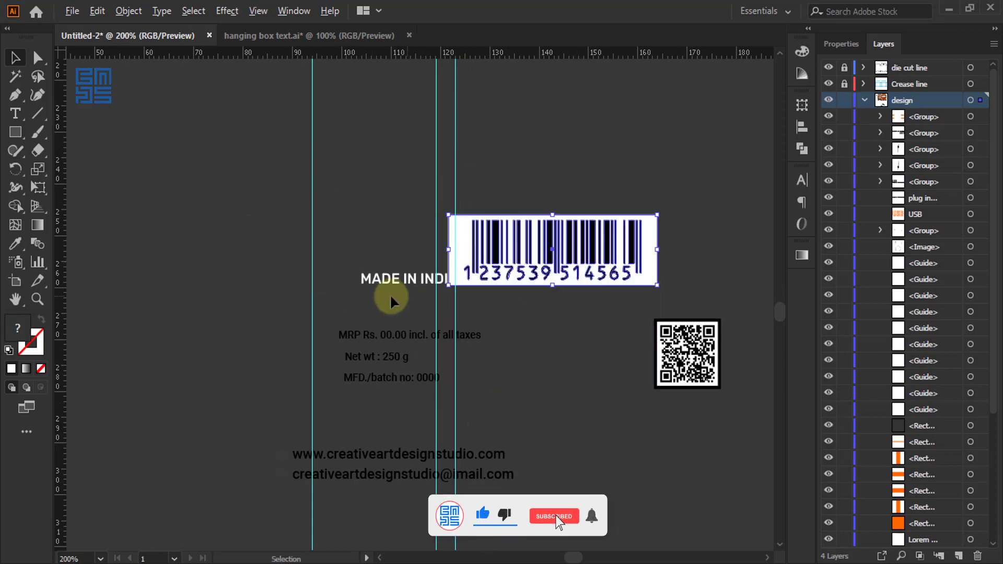
scroll(391, 303, down, 2)
drag(550, 334, 565, 281)
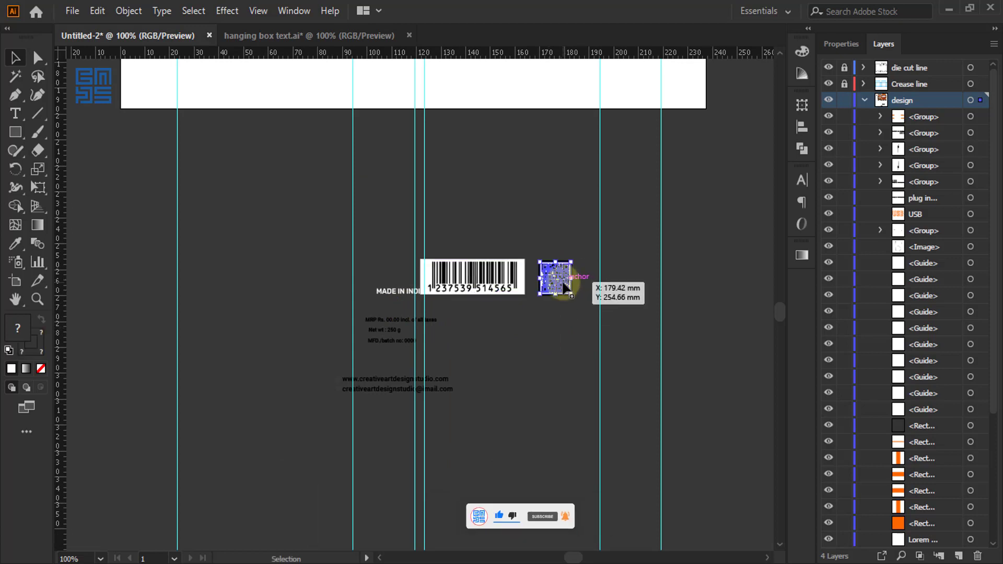
scroll(584, 280, up, 3)
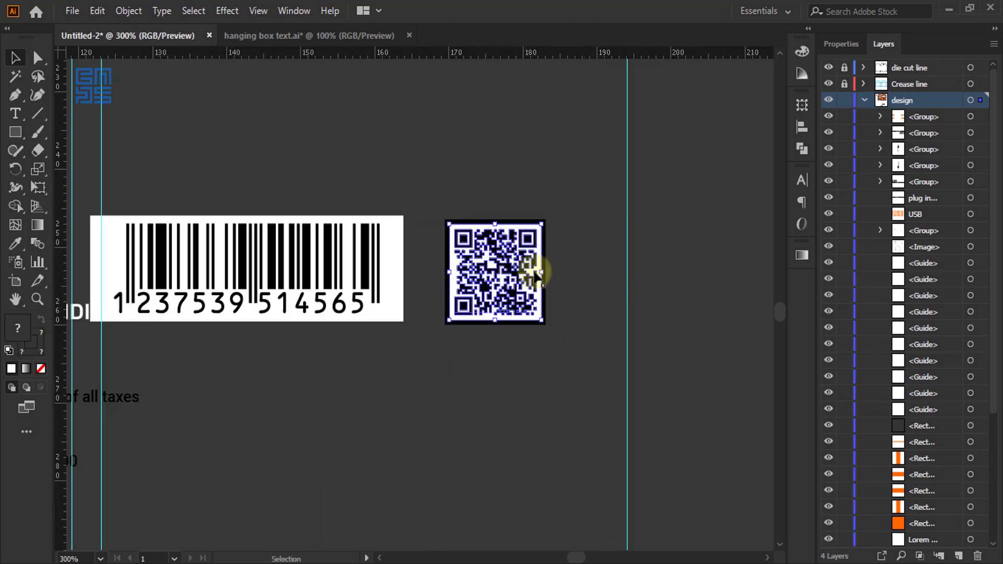
scroll(482, 268, up, 2)
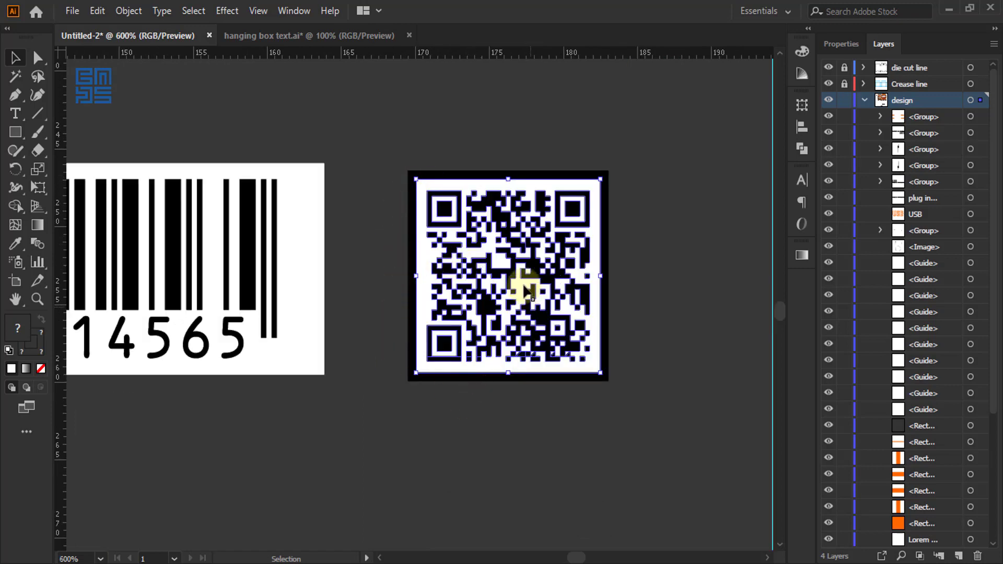
double_click(521, 253)
scroll(502, 191, up, 1)
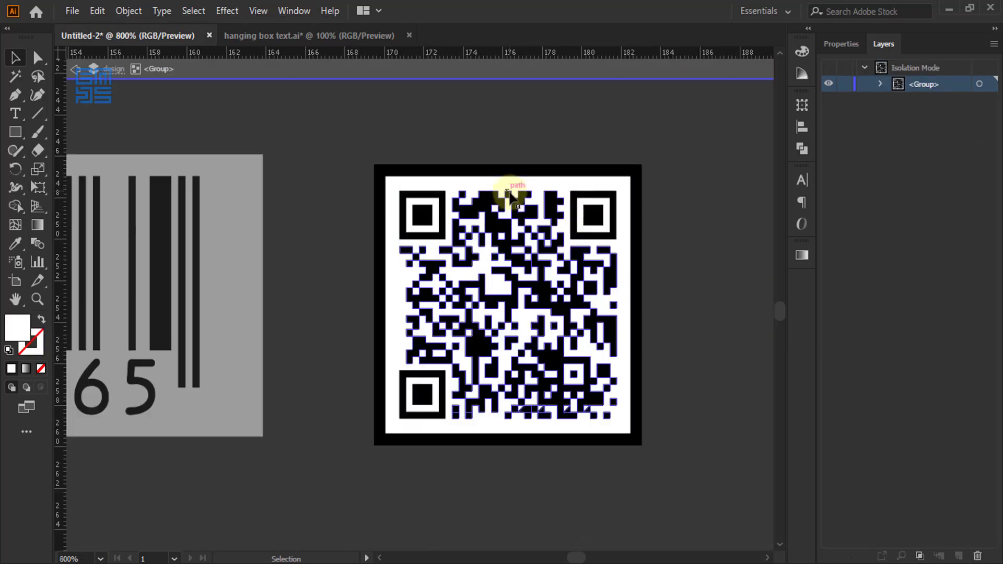
click(510, 336)
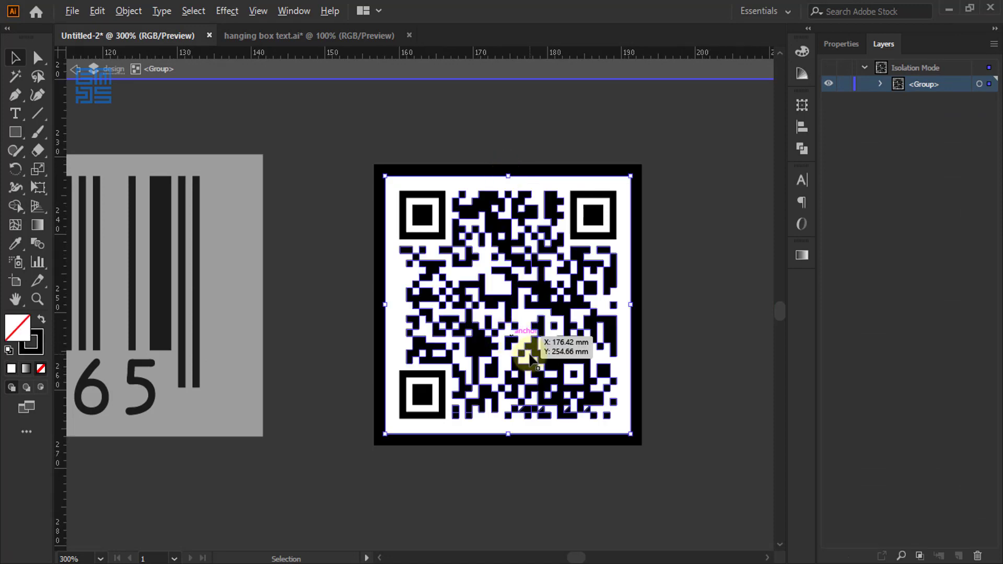
scroll(519, 345, down, 3)
click(40, 348)
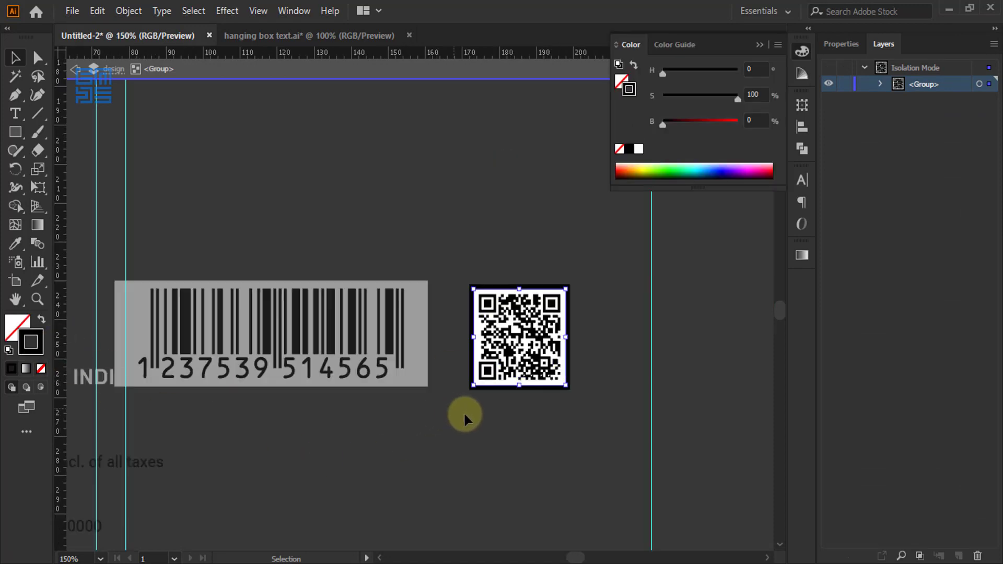
scroll(462, 411, down, 2)
scroll(505, 427, down, 2)
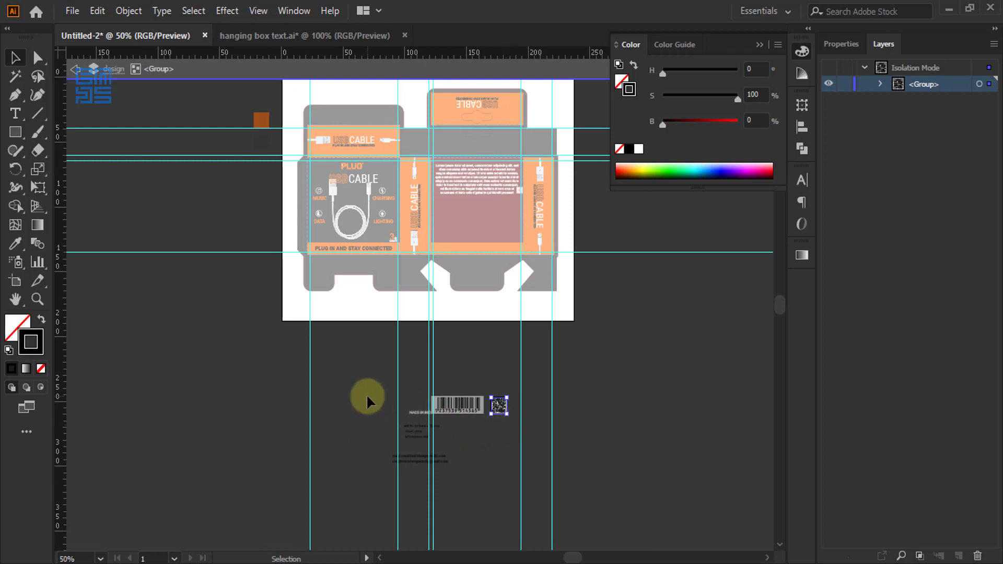
scroll(368, 398, up, 2)
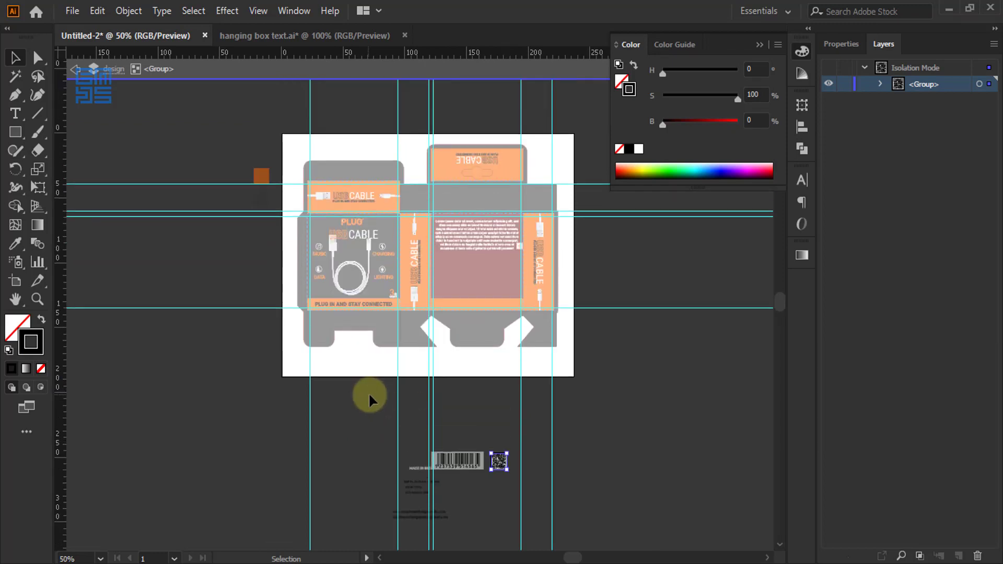
click(214, 347)
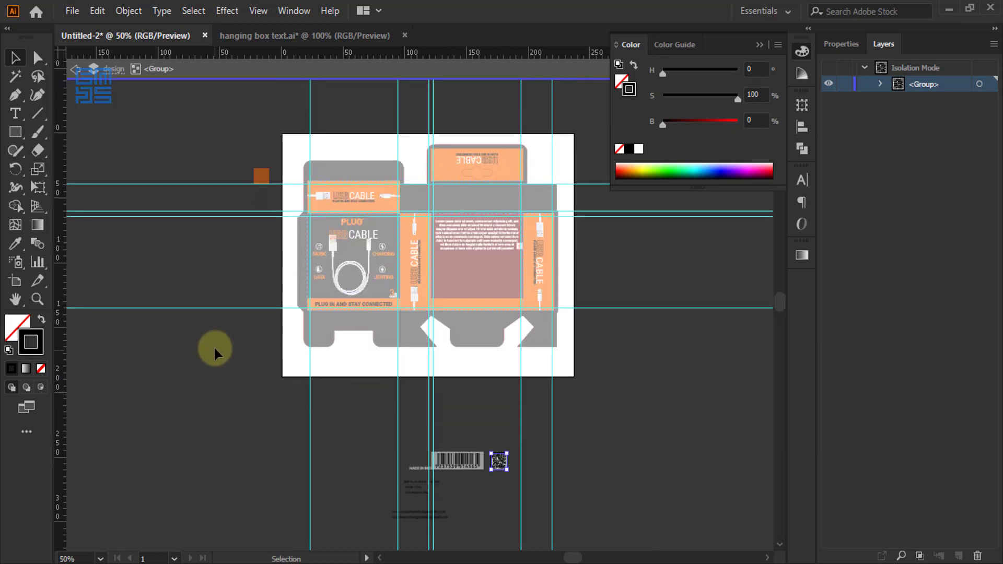
double_click(205, 277)
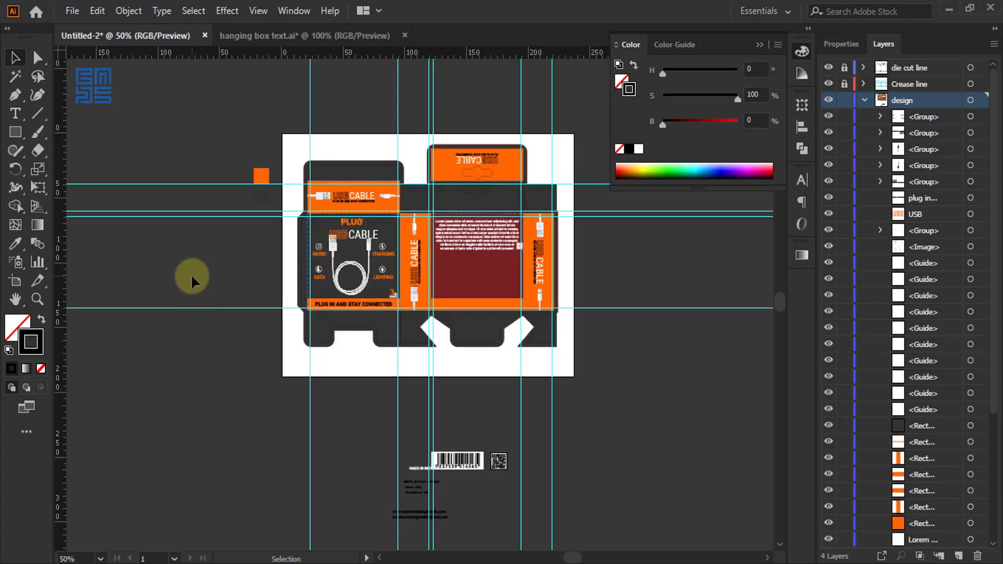
- Sample the orange swatch beside the artboard and copy its hex colour code FF6600
key(i)
click(261, 172)
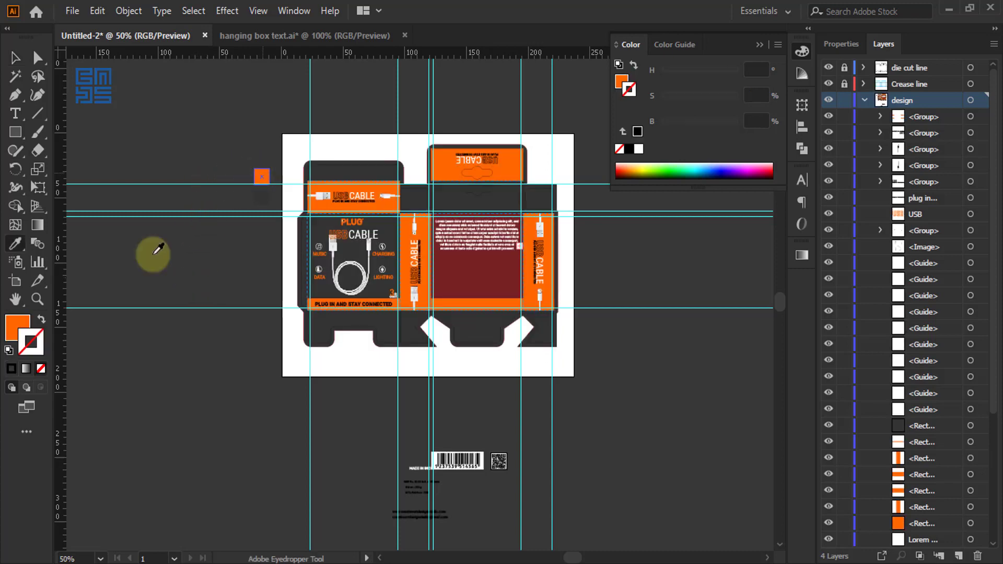
key(x)
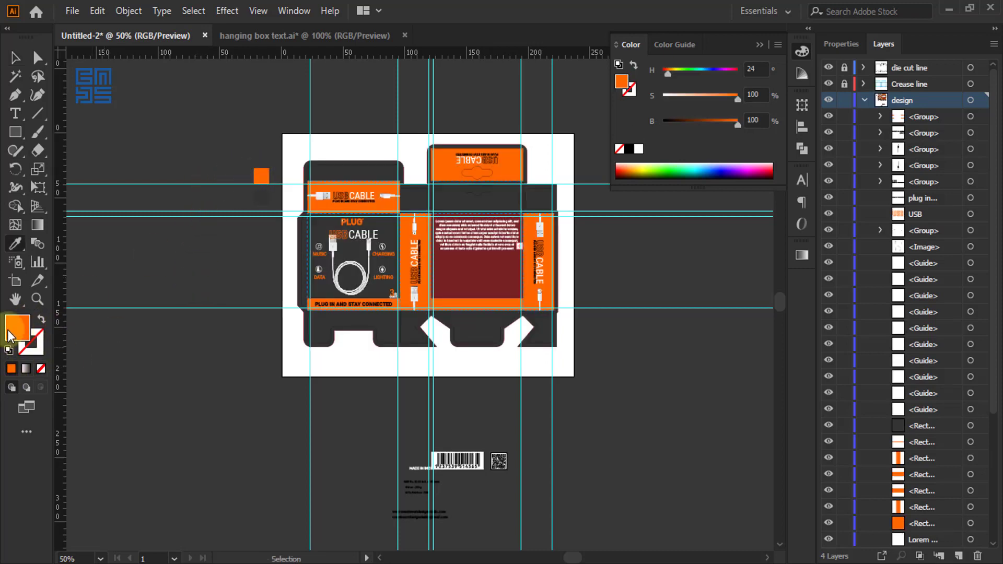
double_click(16, 328)
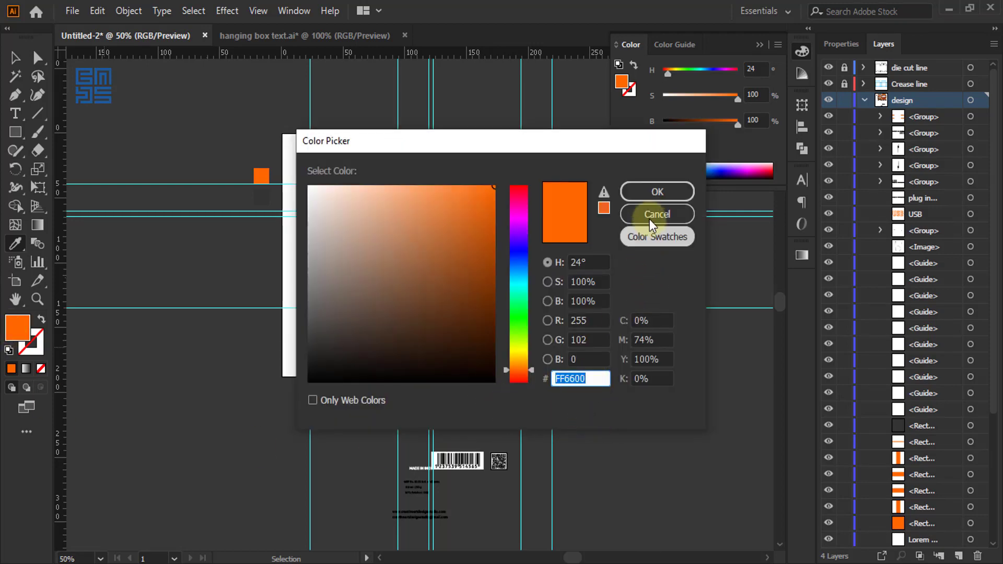
key(Return)
click(15, 58)
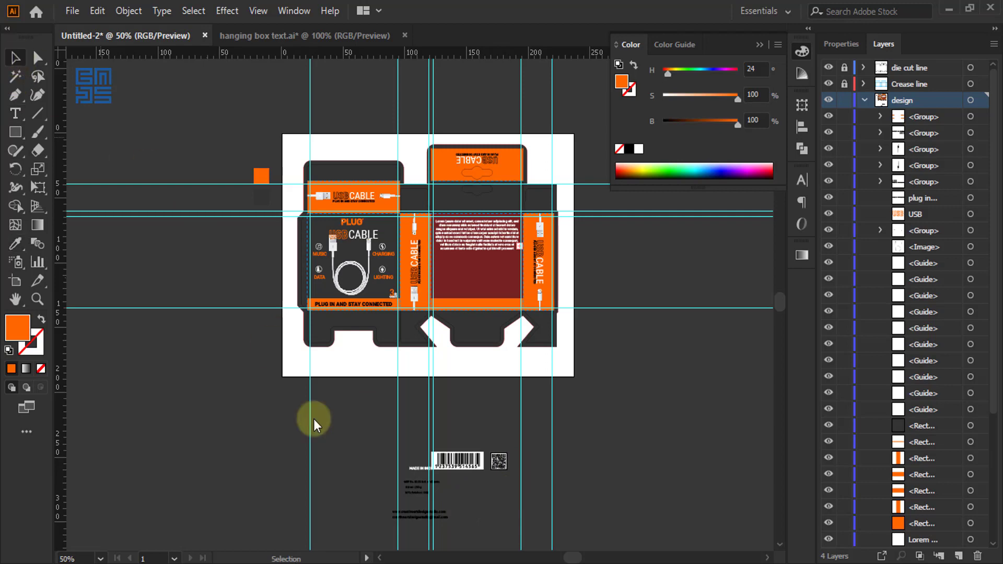
- Isolate the QR code group and set its outer frame's stroke colour to FF6600
scroll(530, 494, up, 3)
scroll(443, 440, up, 1)
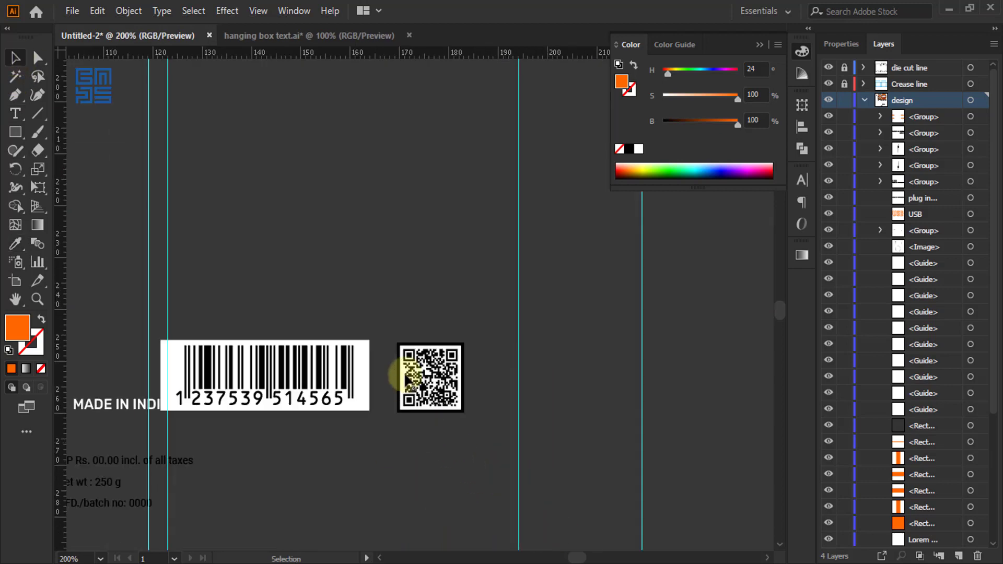
click(431, 391)
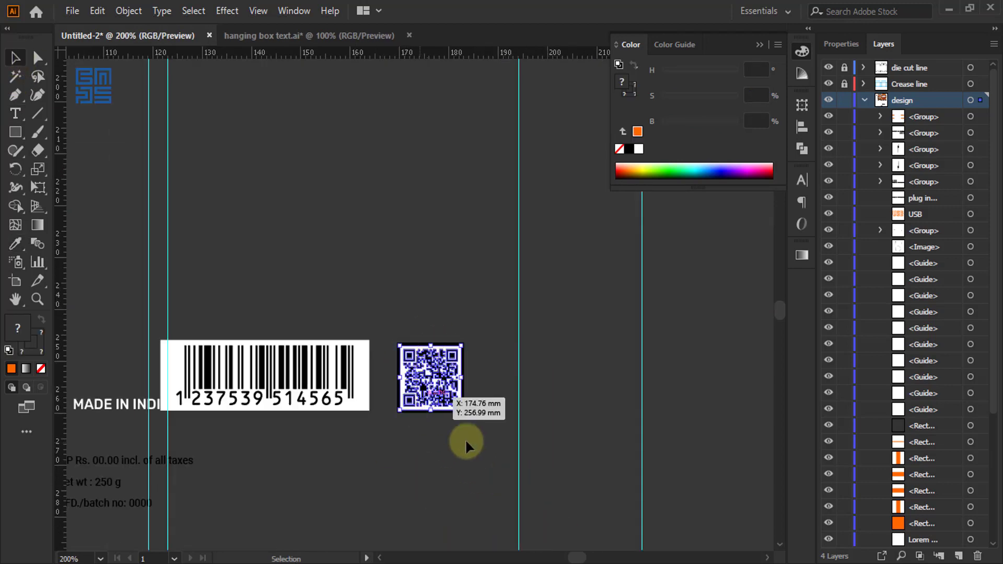
scroll(435, 388, up, 2)
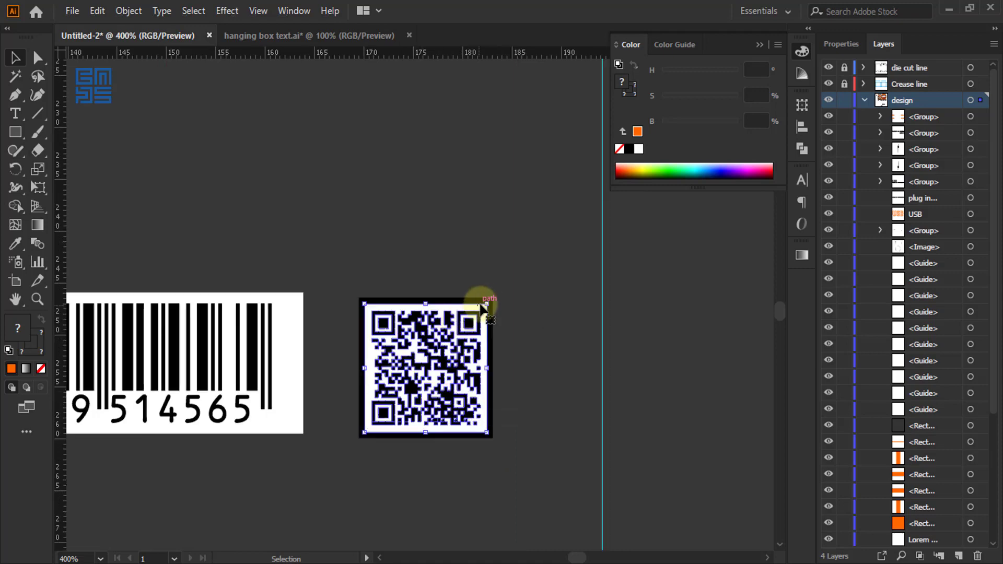
scroll(483, 308, up, 3)
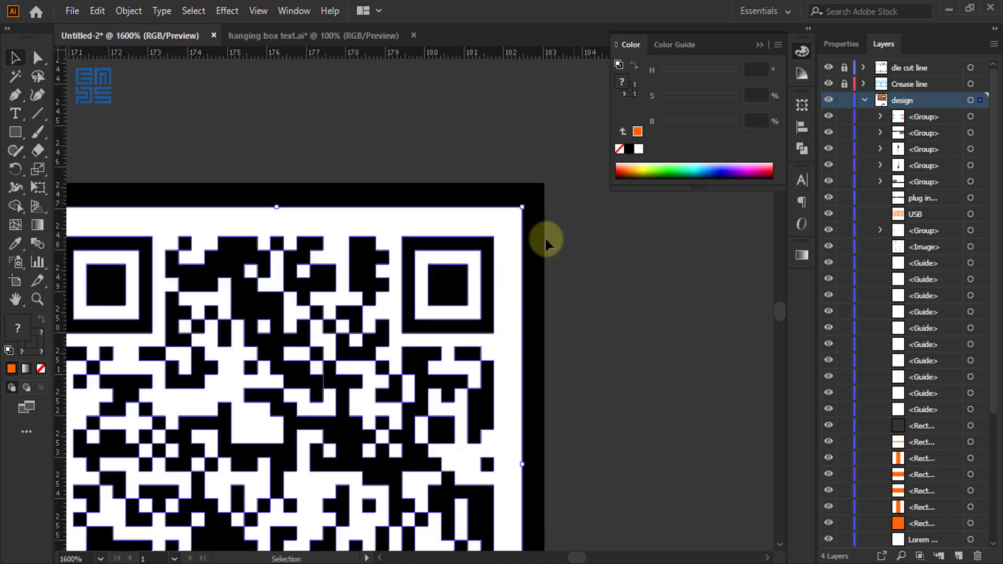
drag(569, 216, 471, 334)
double_click(538, 313)
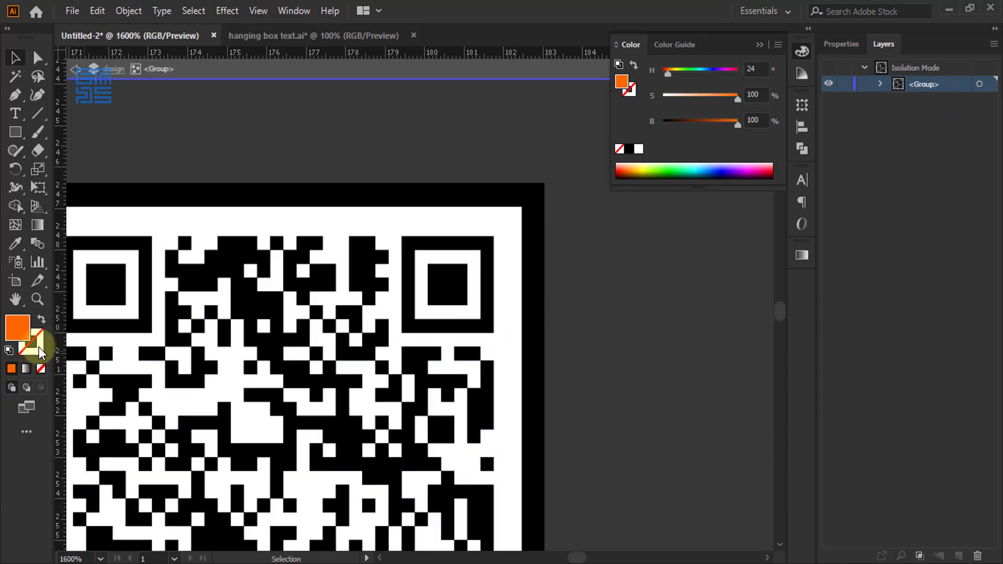
click(534, 270)
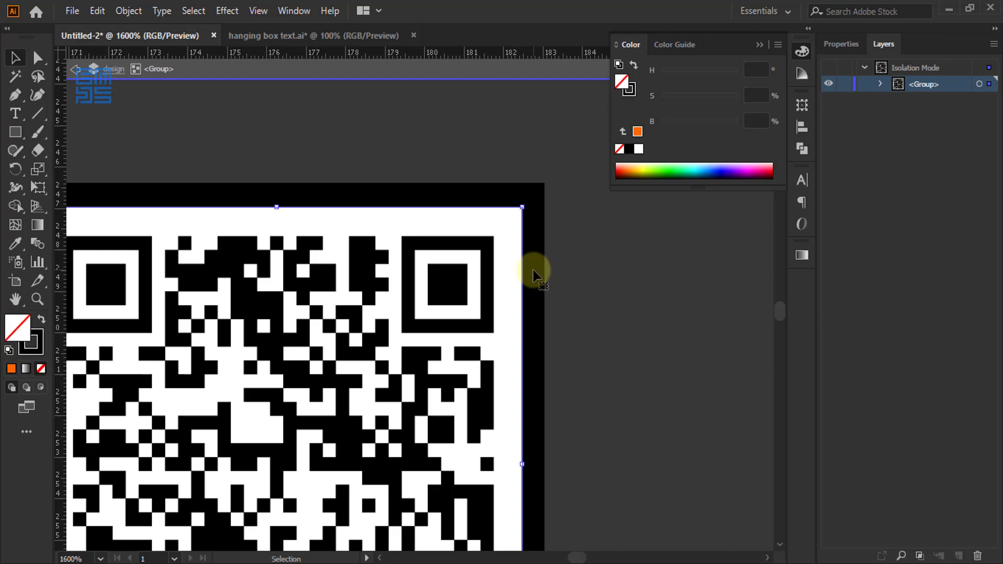
click(37, 347)
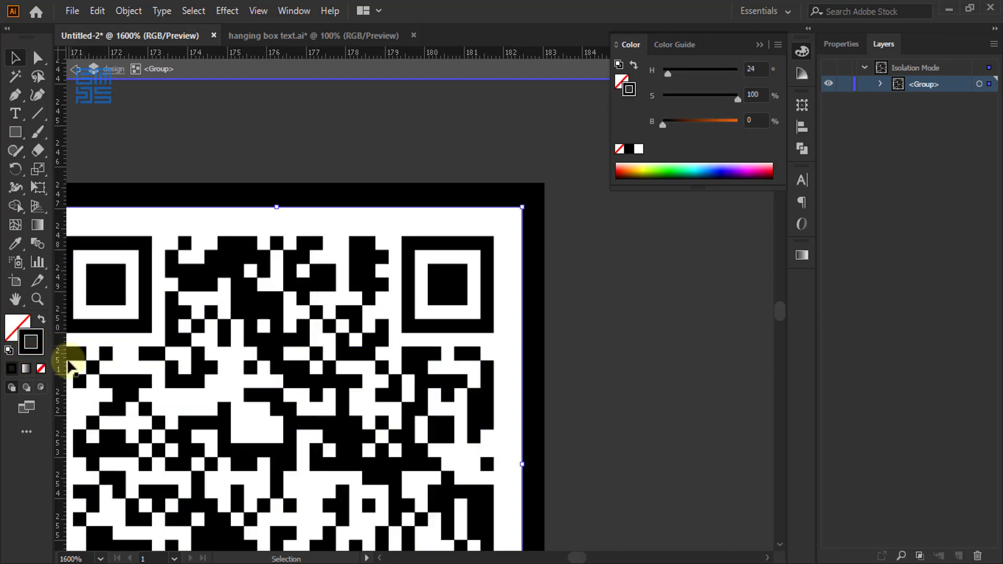
double_click(36, 350)
text(FF6600)
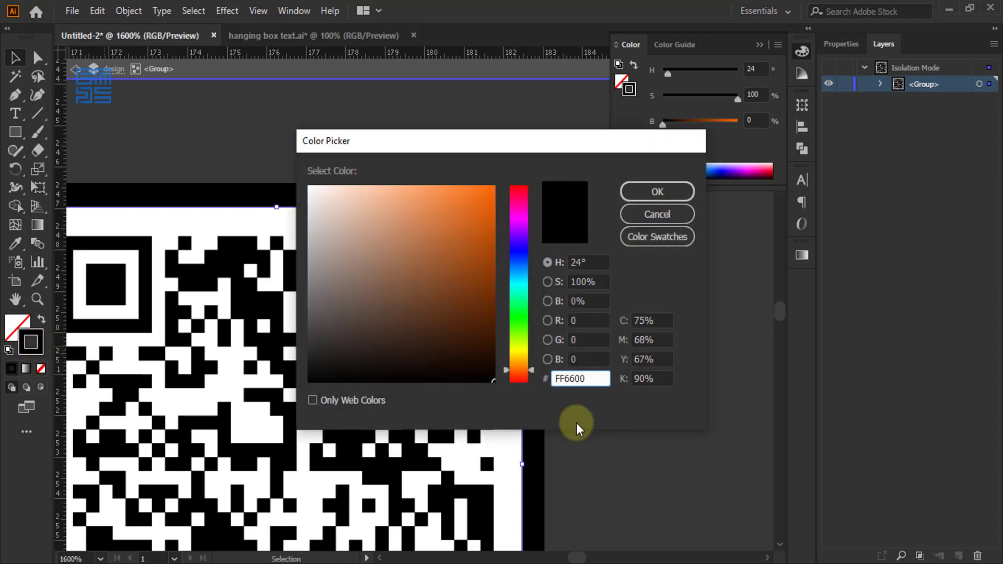
click(656, 192)
double_click(609, 318)
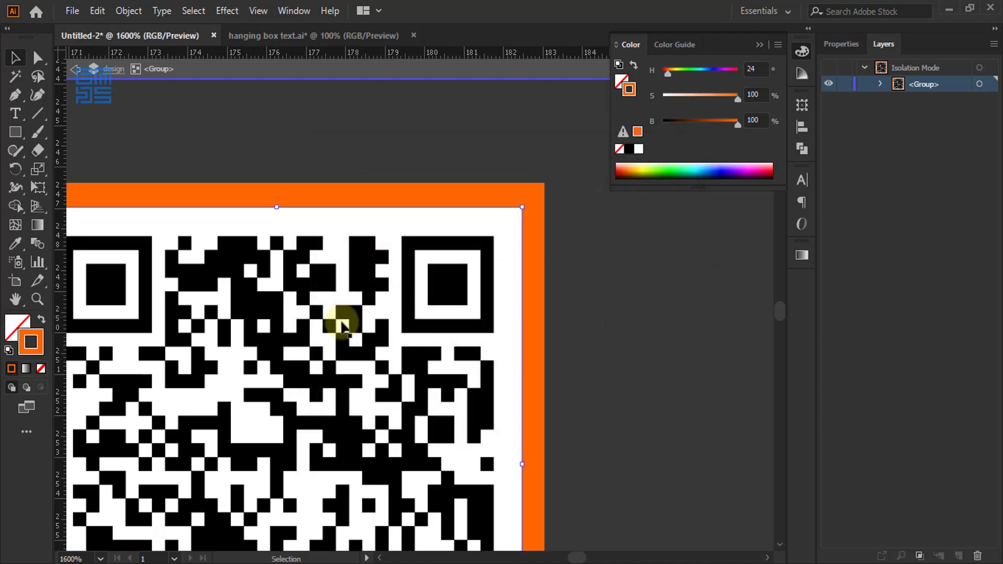
- Align the QR code with the barcode by their vertical centers, using the barcode as the key object
scroll(405, 302, down, 4)
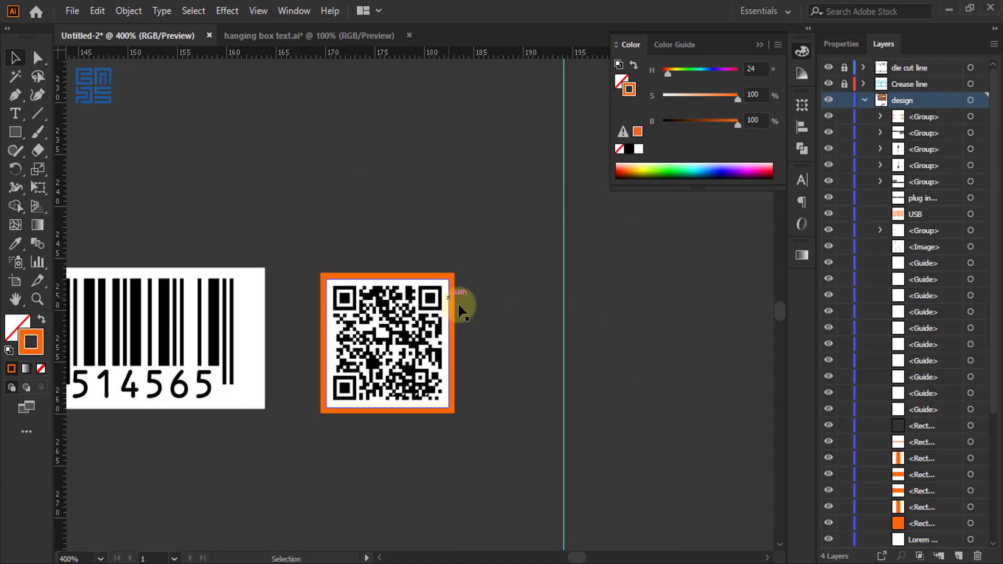
scroll(465, 314, down, 3)
scroll(367, 300, up, 2)
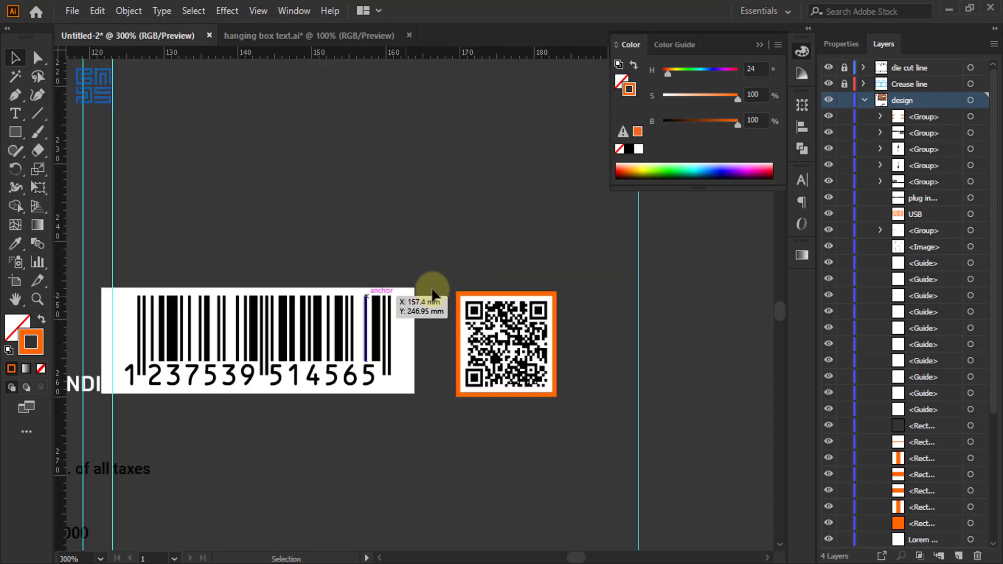
drag(500, 241, 350, 398)
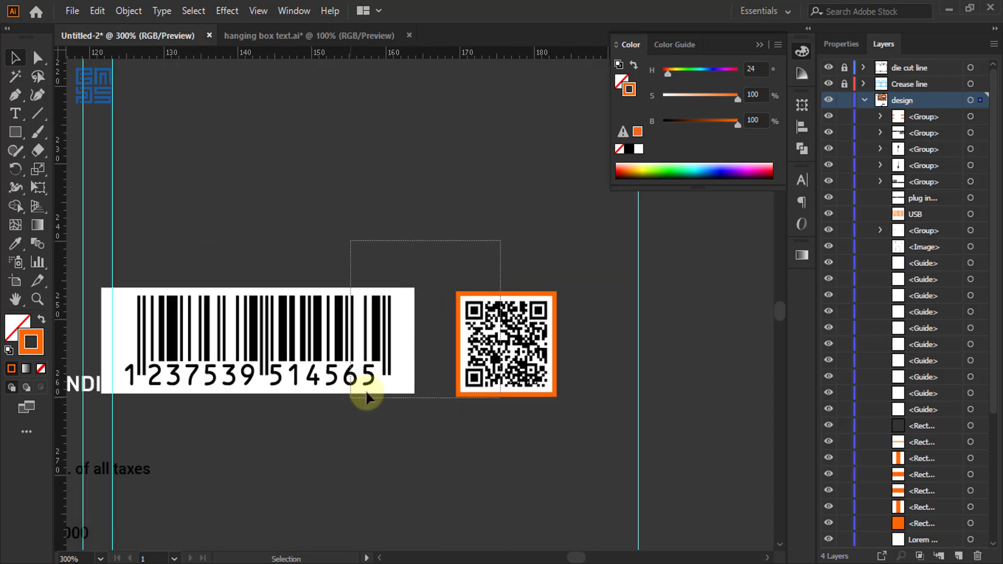
click(389, 329)
click(802, 126)
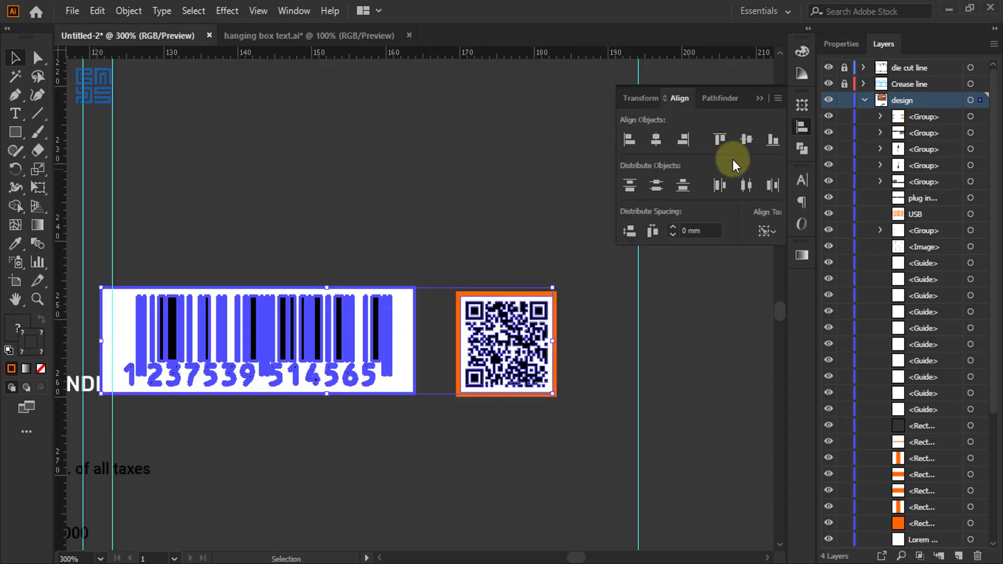
click(739, 140)
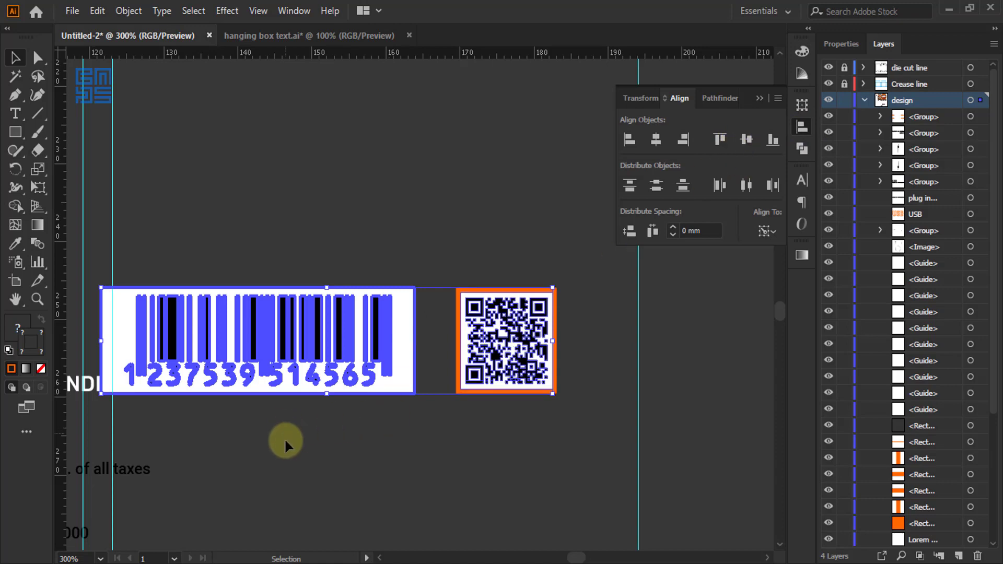
- Move the aligned barcode and QR code onto the back panel, just below the Lorem ipsum paragraph
scroll(285, 444, down, 3)
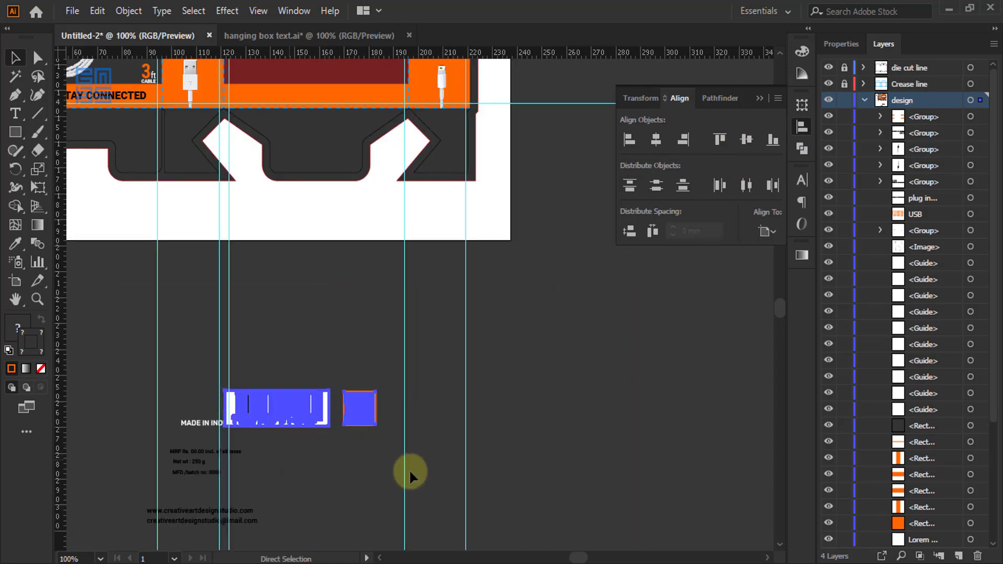
scroll(482, 537, down, 2)
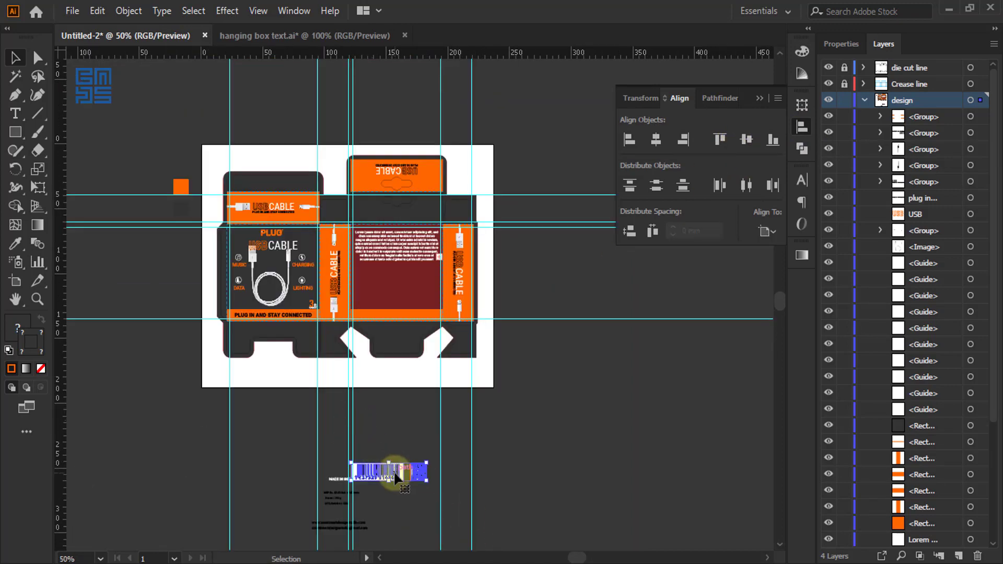
drag(393, 471, 404, 283)
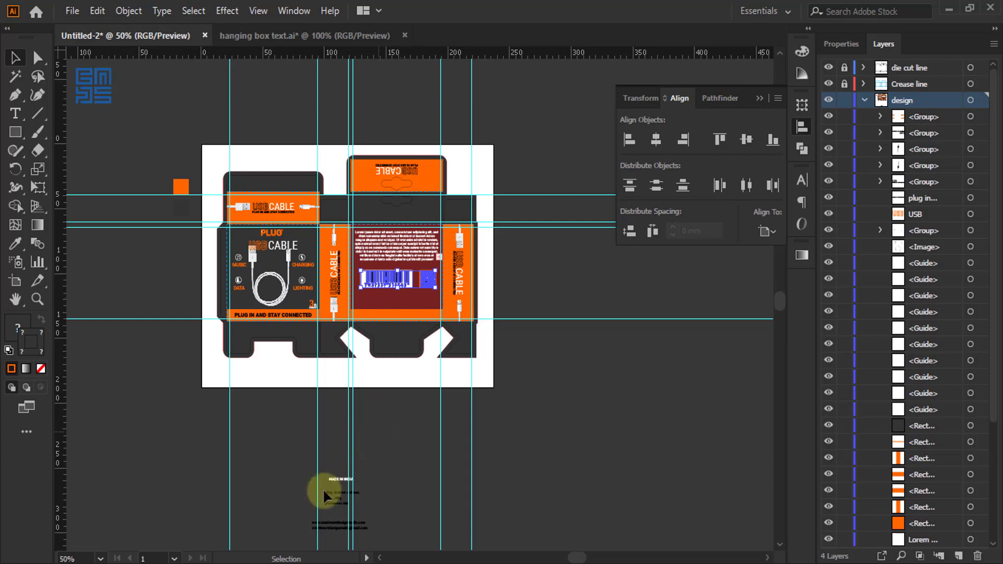
- Move the MADE IN INDIA text onto the back panel, just above the barcode
click(336, 479)
drag(336, 477, 426, 131)
scroll(386, 403, up, 2)
scroll(448, 268, down, 2)
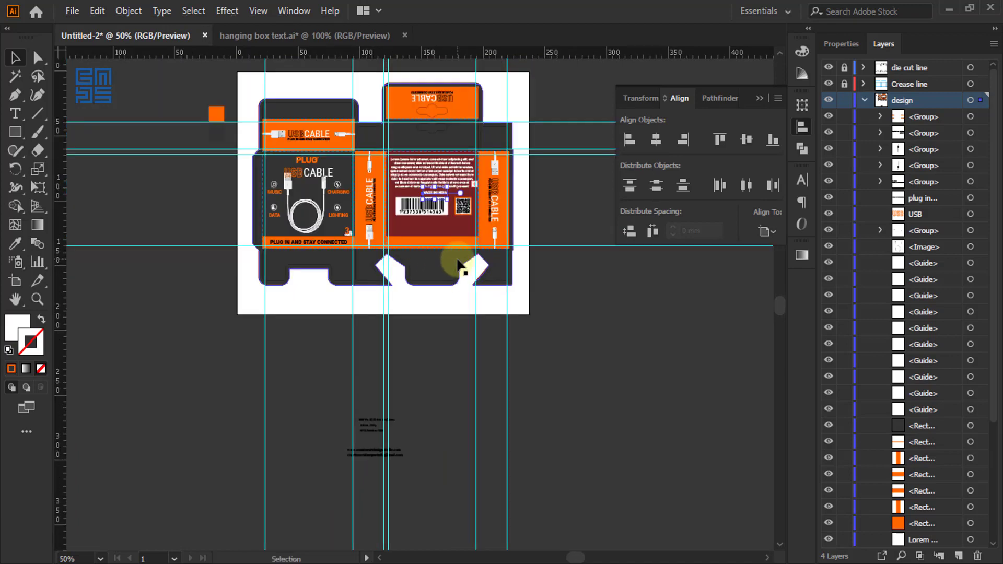
- Move the MRP, net weight and batch text and the website and e-mail lines about 47 mm right and 25 mm up, below the artboard
scroll(405, 440, up, 2)
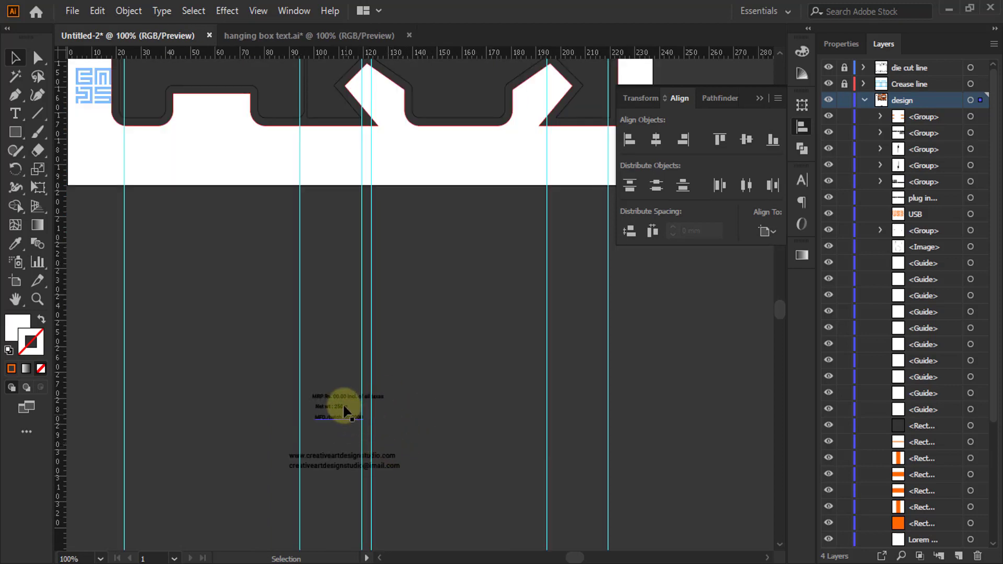
drag(364, 396, 453, 327)
drag(385, 459, 515, 380)
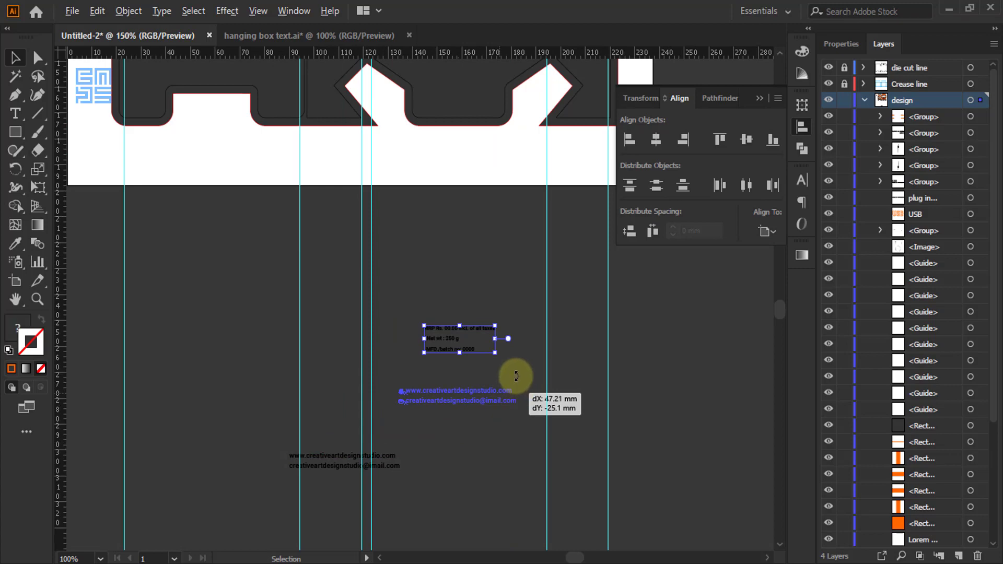
scroll(512, 378, up, 2)
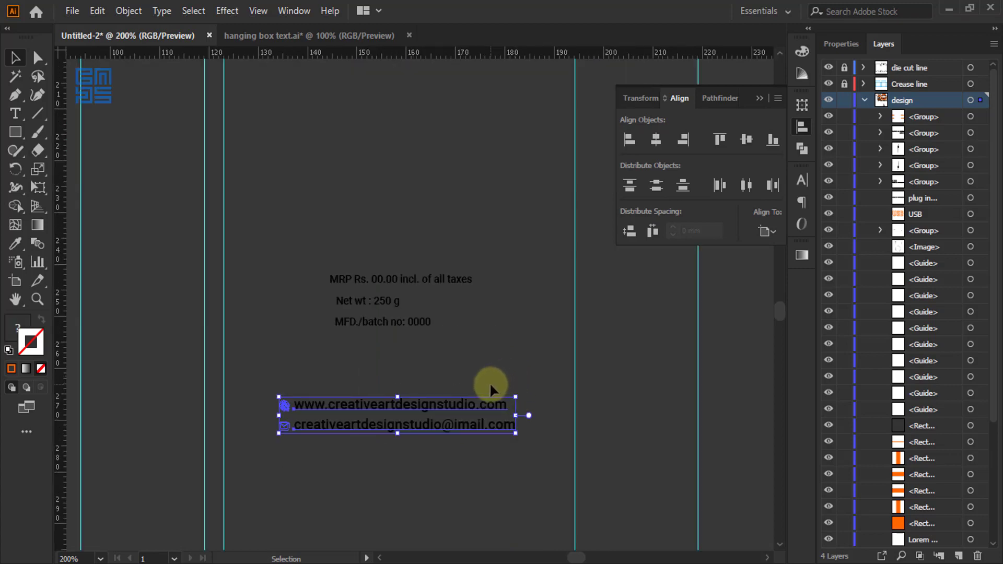
click(410, 277)
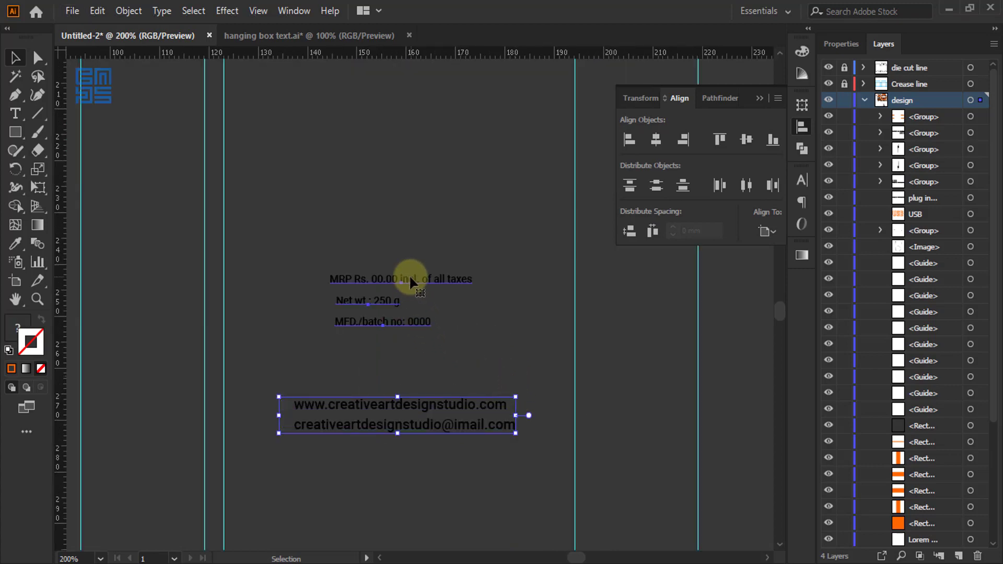
- Isolate the MRP, net weight and batch text group and align its three lines by their left edges
double_click(403, 277)
scroll(407, 246, up, 1)
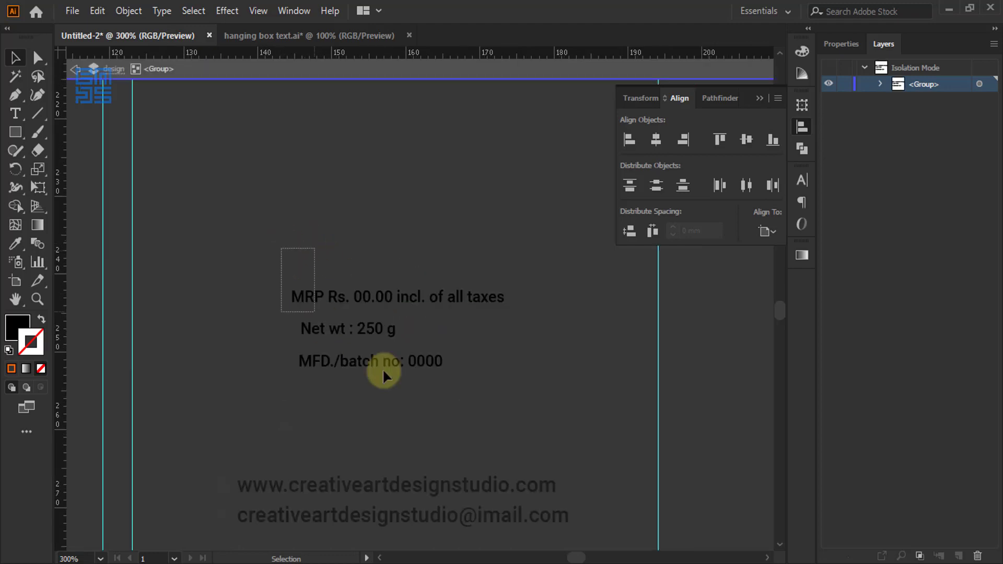
drag(383, 370, 393, 371)
drag(368, 297, 365, 296)
click(365, 297)
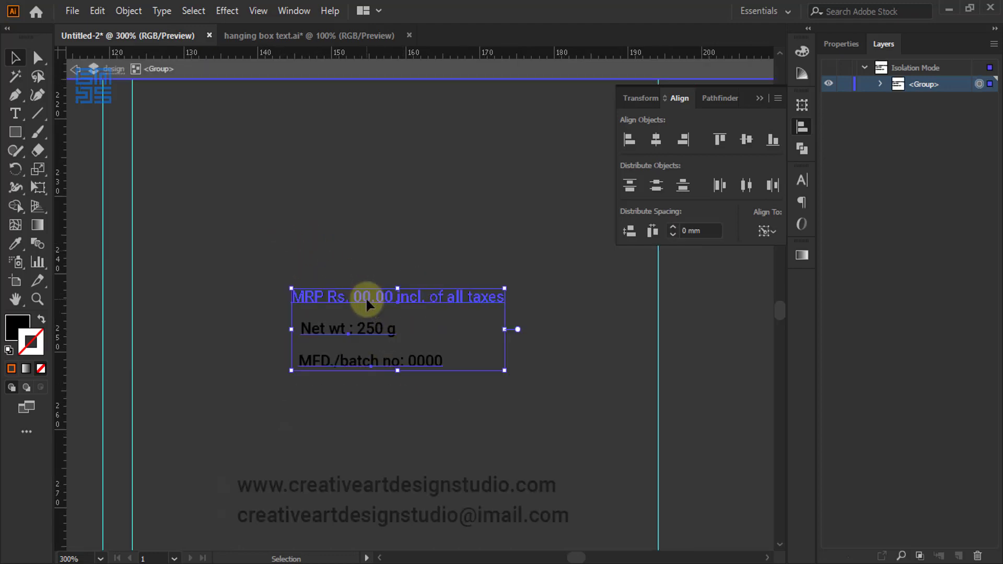
click(628, 140)
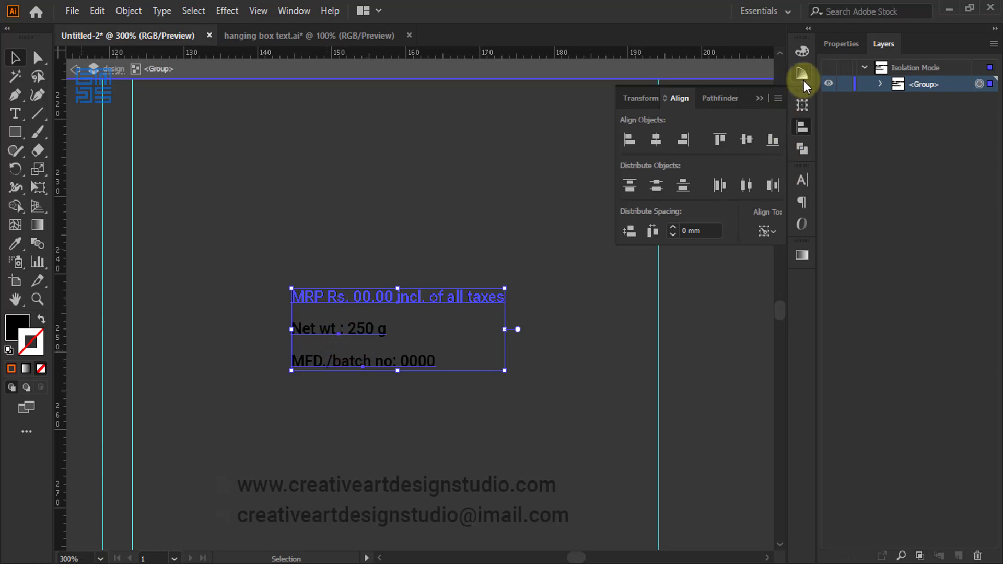
- Change the font style of the MRP, net weight and batch lines to Roboto Bold, and exit the group's isolation
click(803, 179)
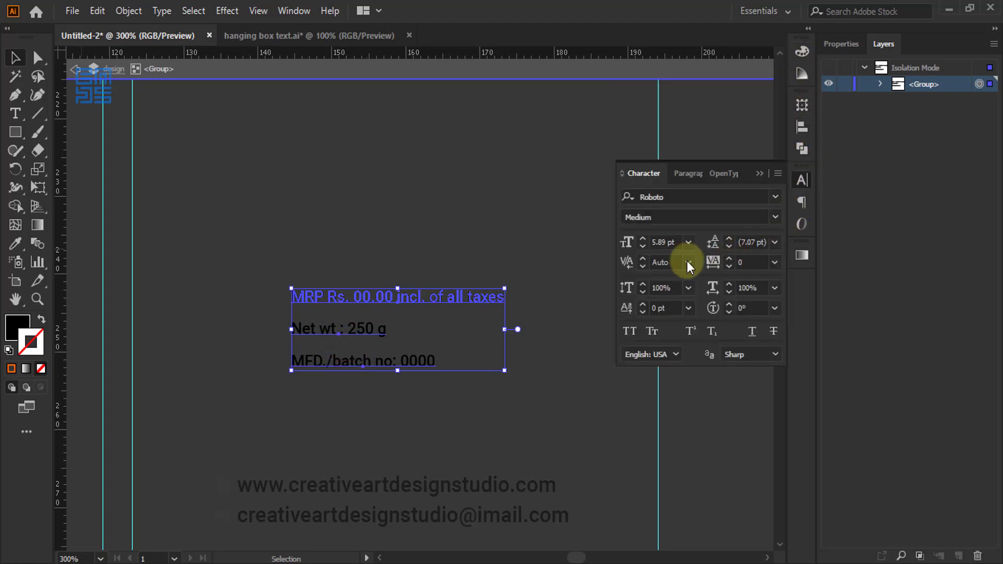
click(776, 217)
click(658, 339)
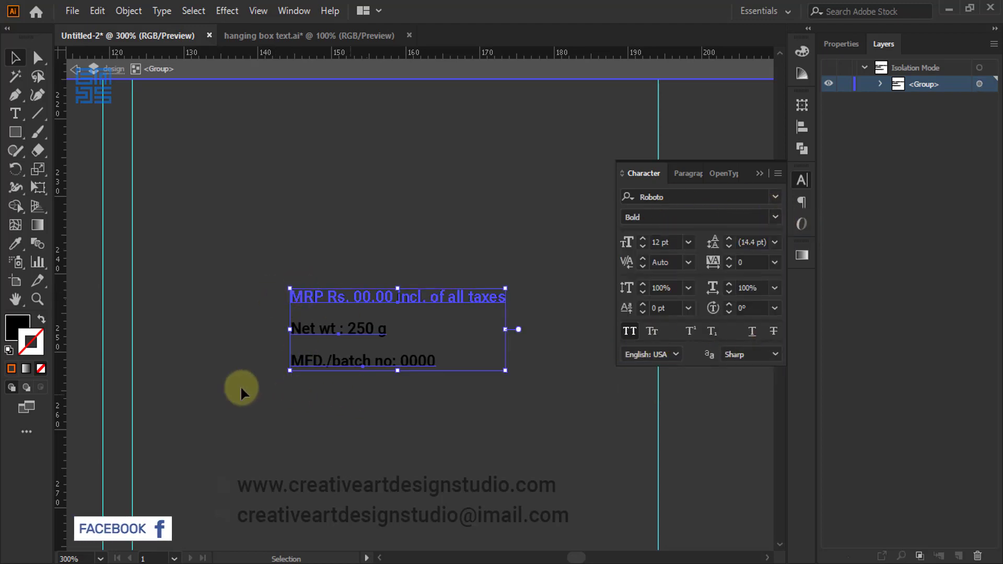
double_click(140, 360)
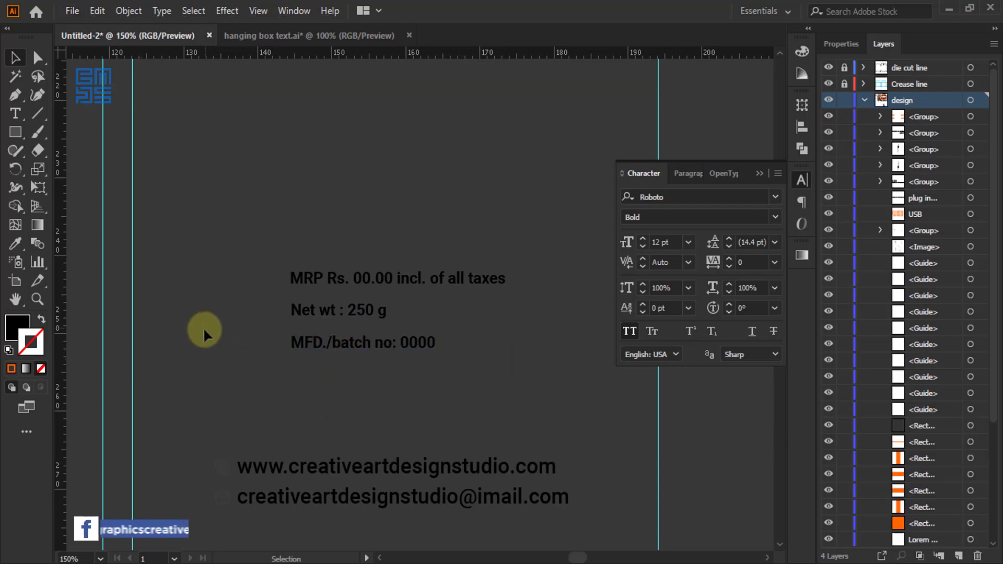
- Give the MRP, net weight and batch text a white fill with no stroke
scroll(202, 328, down, 2)
click(300, 303)
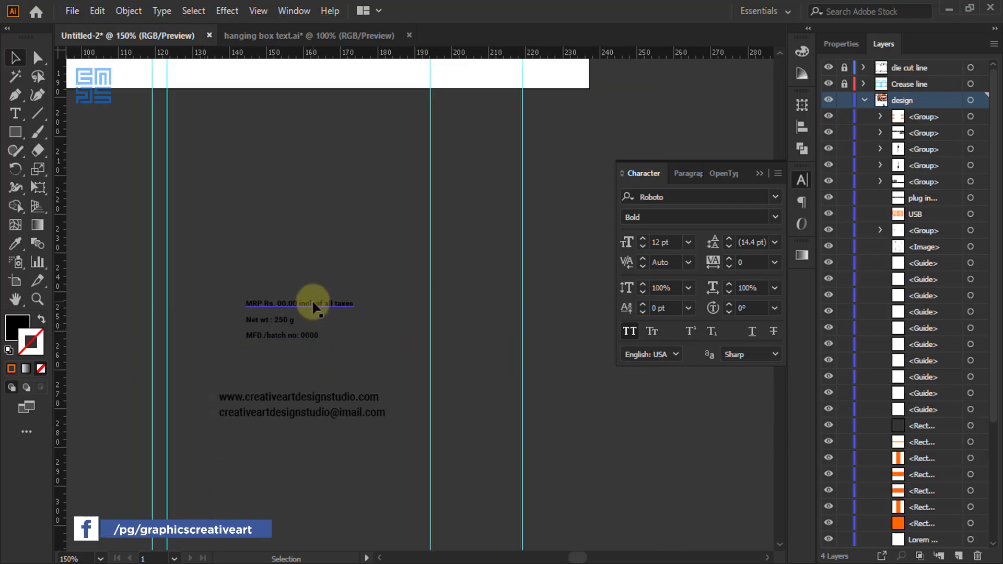
click(801, 53)
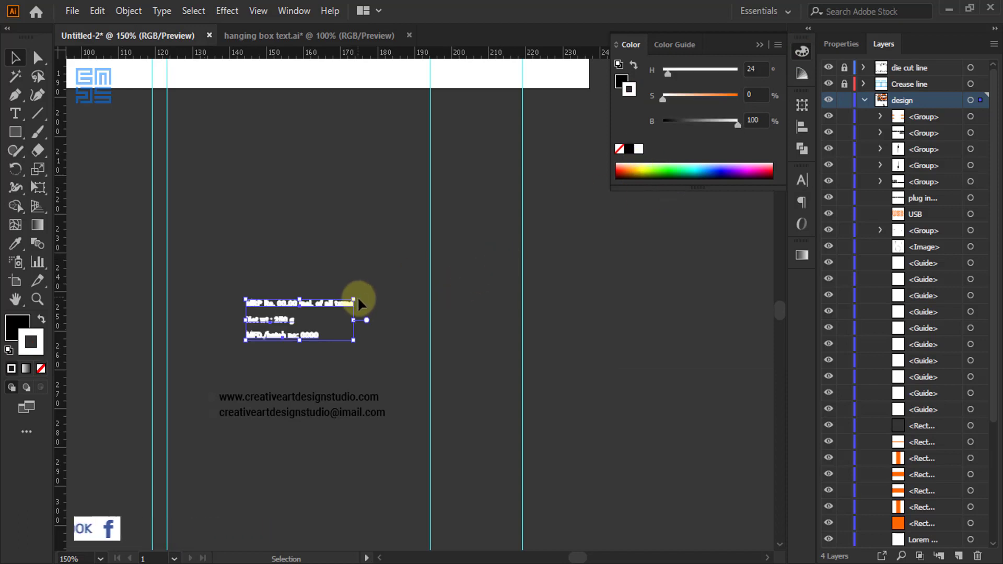
key(ctrl+z)
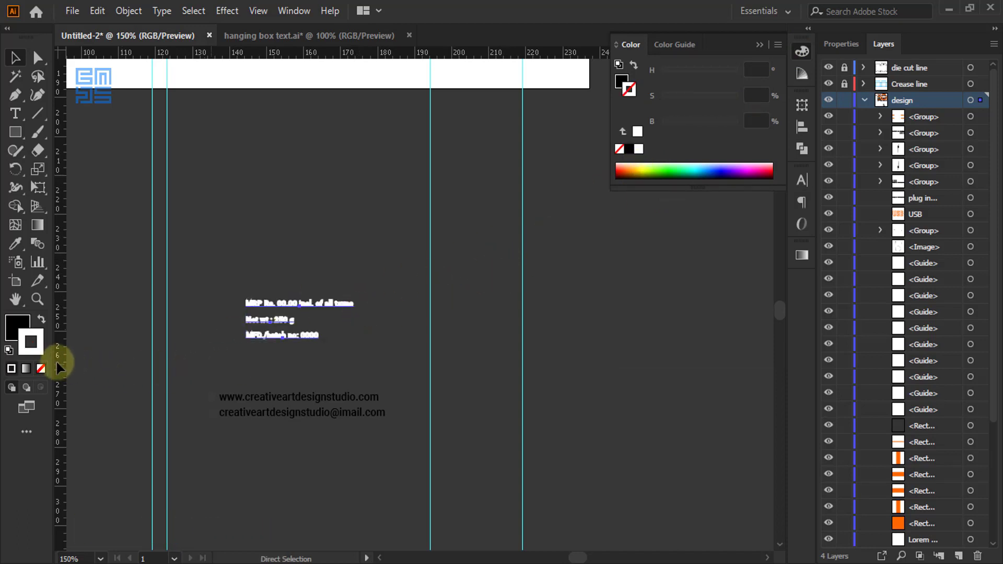
click(14, 325)
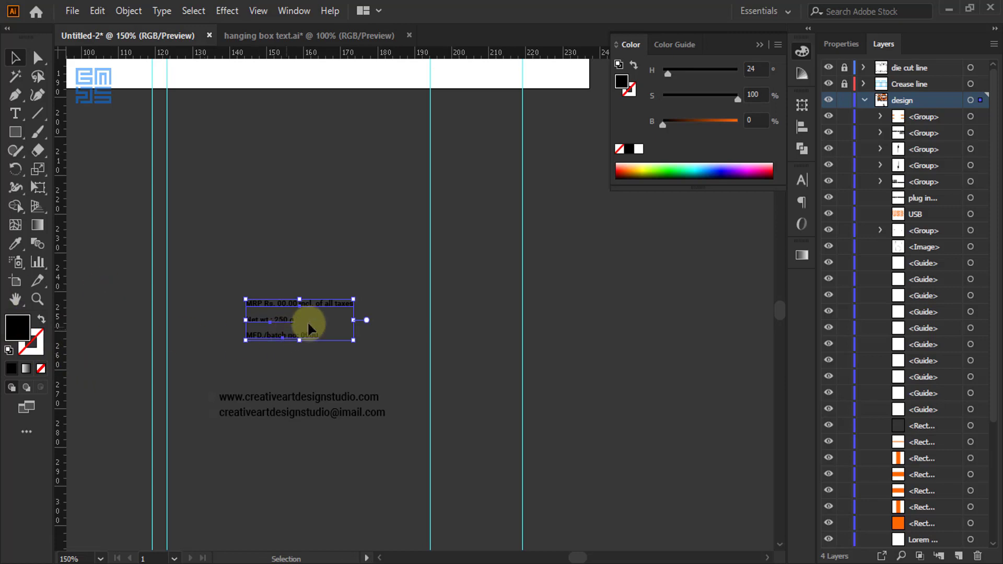
click(638, 149)
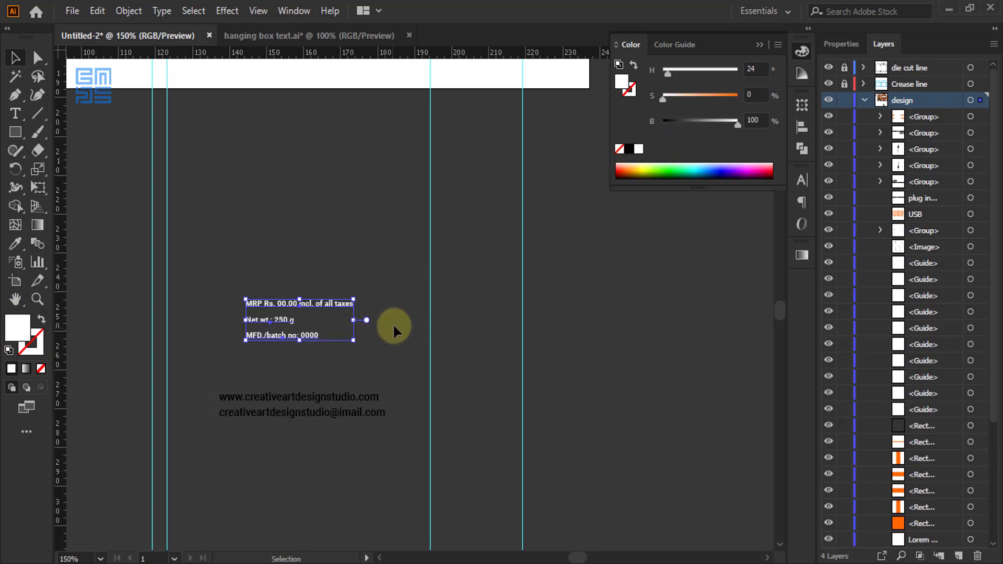
- Draw a white rectangle about 16 mm wide and 11 mm high just right of the MRP, net weight and batch text
scroll(387, 314, up, 2)
click(15, 132)
key(ctrl+shift+a)
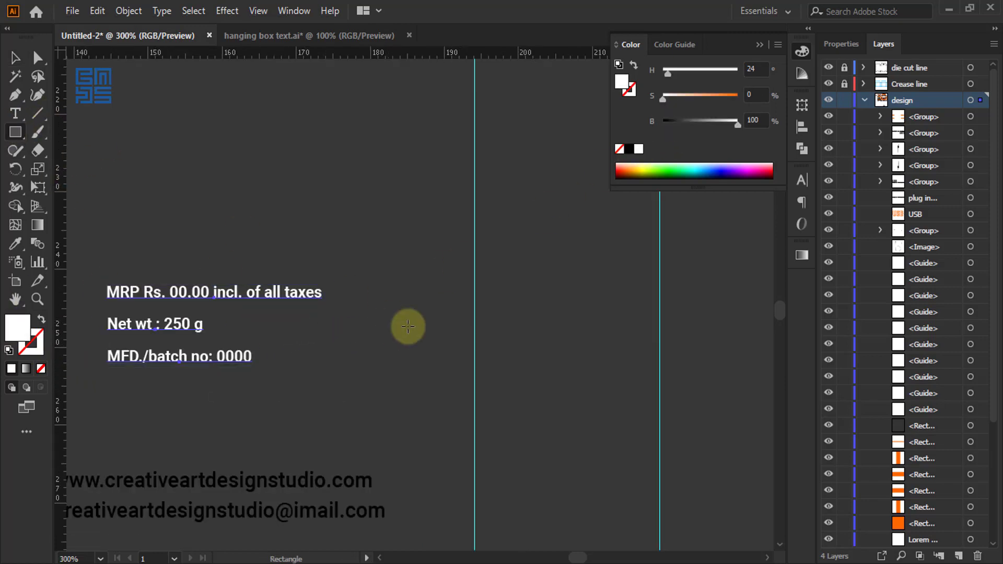
drag(336, 285, 457, 367)
click(15, 57)
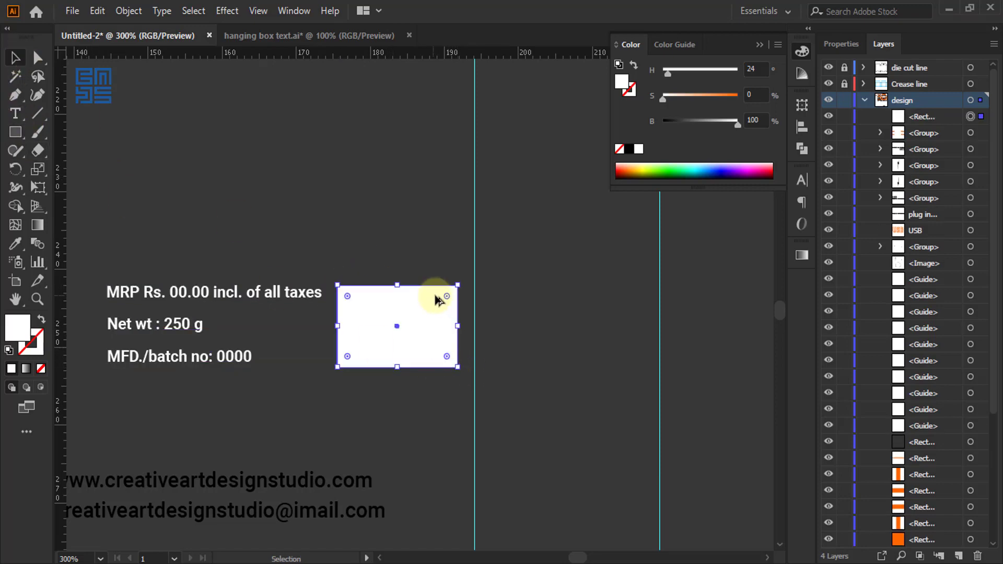
- Move the MRP, net weight and batch text with the white rectangle onto the back panel below the barcode, and group them
scroll(370, 404, down, 2)
scroll(375, 434, down, 3)
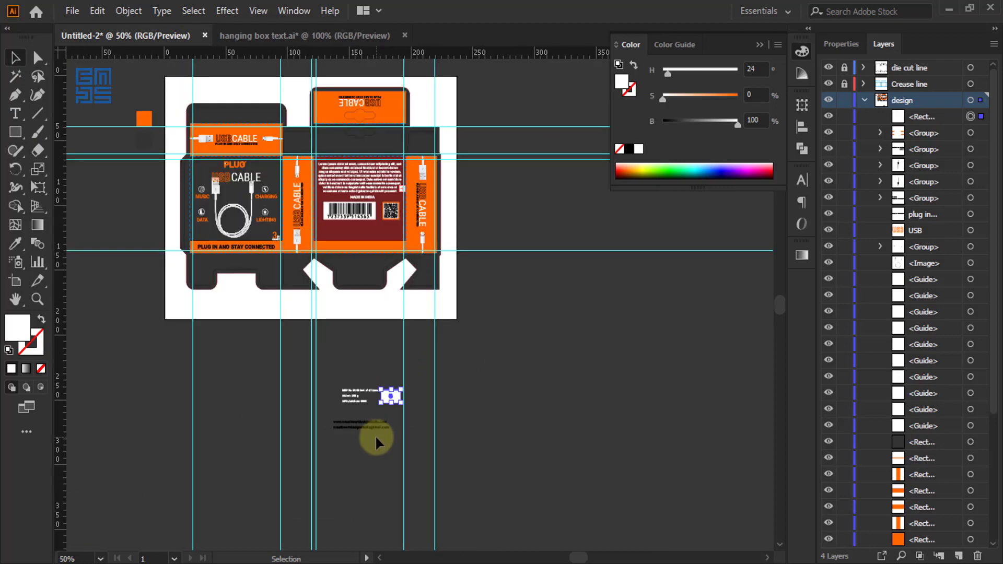
scroll(374, 380, up, 2)
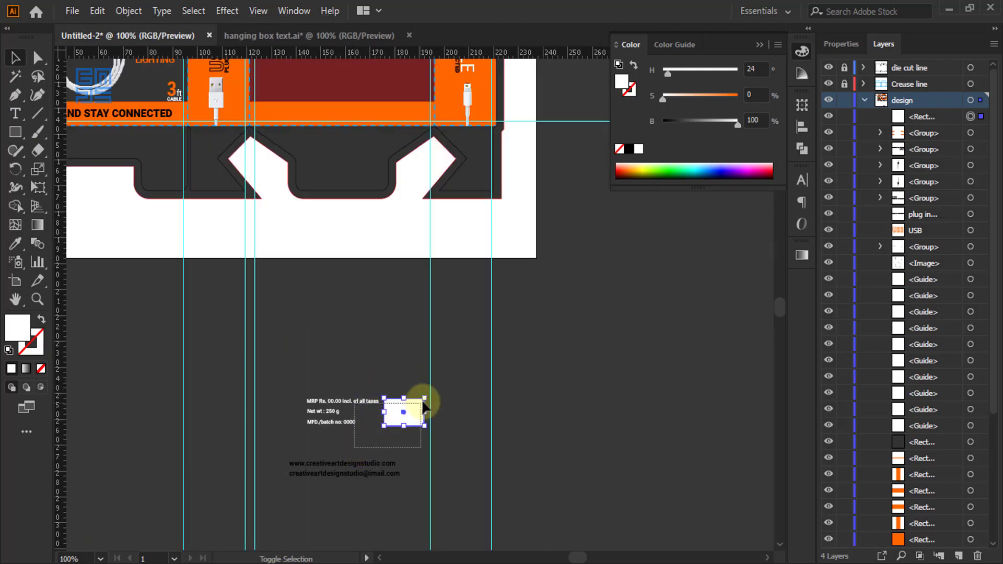
drag(422, 400, 418, 401)
click(411, 416)
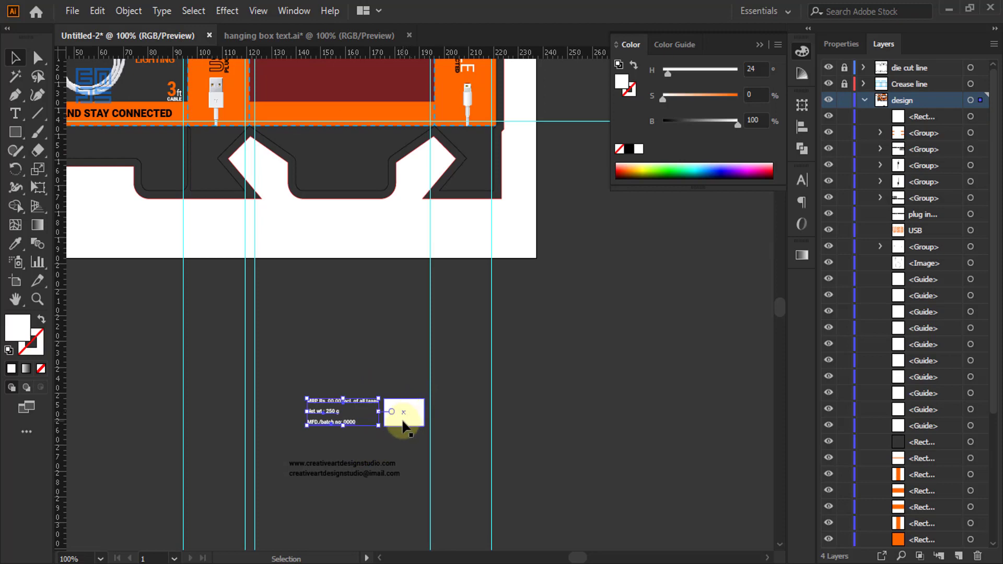
drag(332, 366, 381, 93)
key(ctrl+g)
key(v)
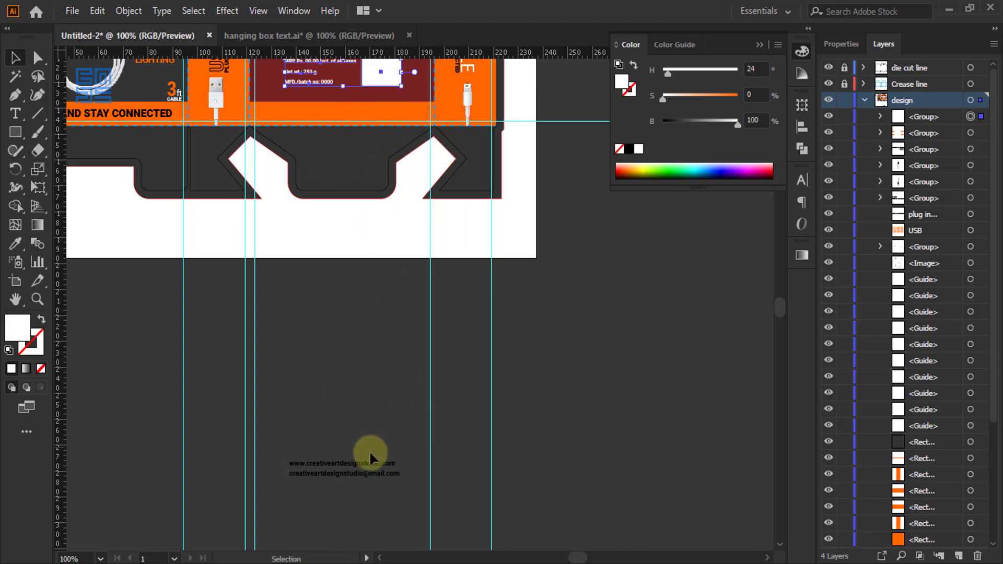
- Move the website and e-mail lines onto the orange strip of the back panel and fill them white
drag(369, 458, 363, 104)
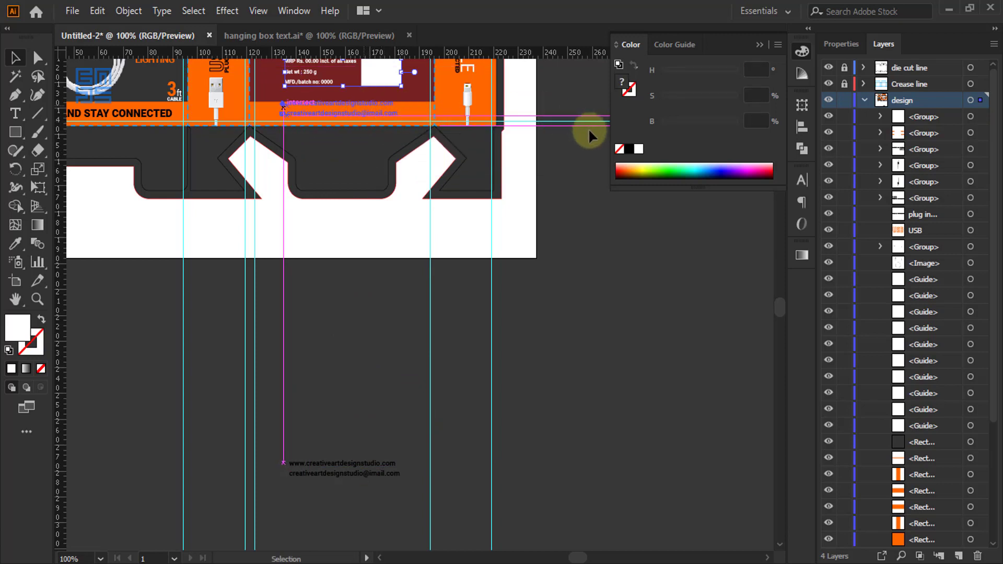
click(639, 148)
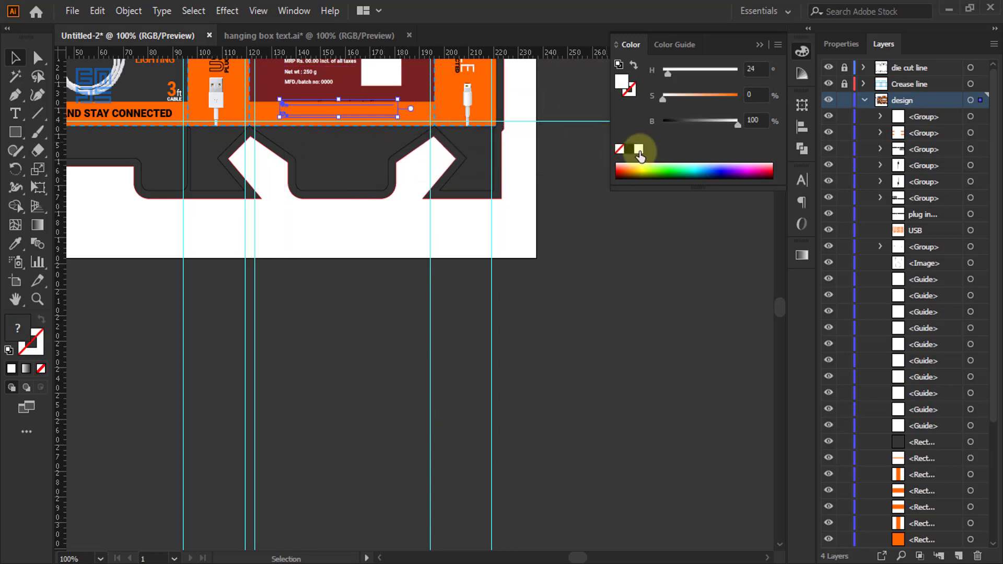
- Bring the website and e-mail lines to the front and shift them slightly down so they sit within the orange strip
right_click(360, 100)
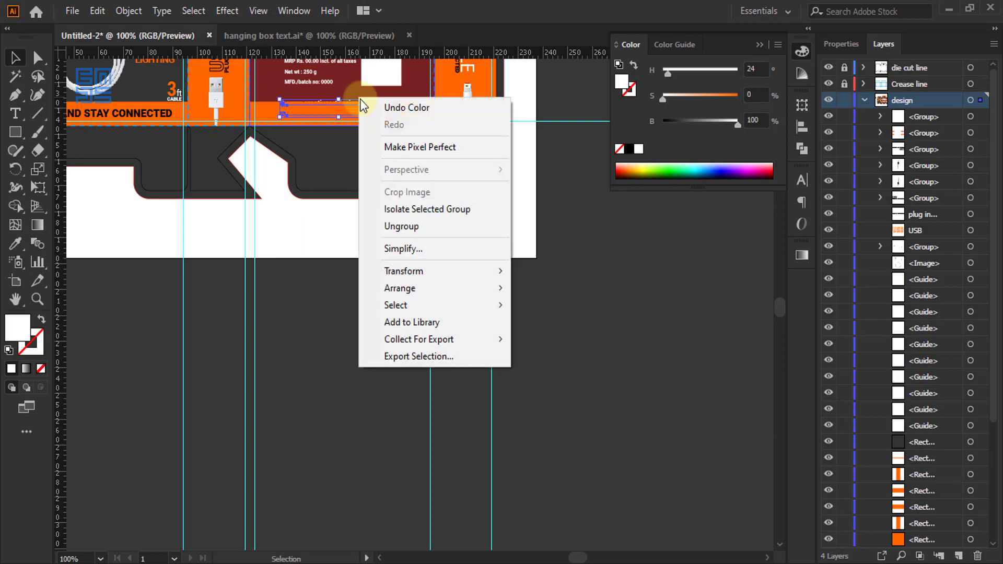
mouse_move(496, 287)
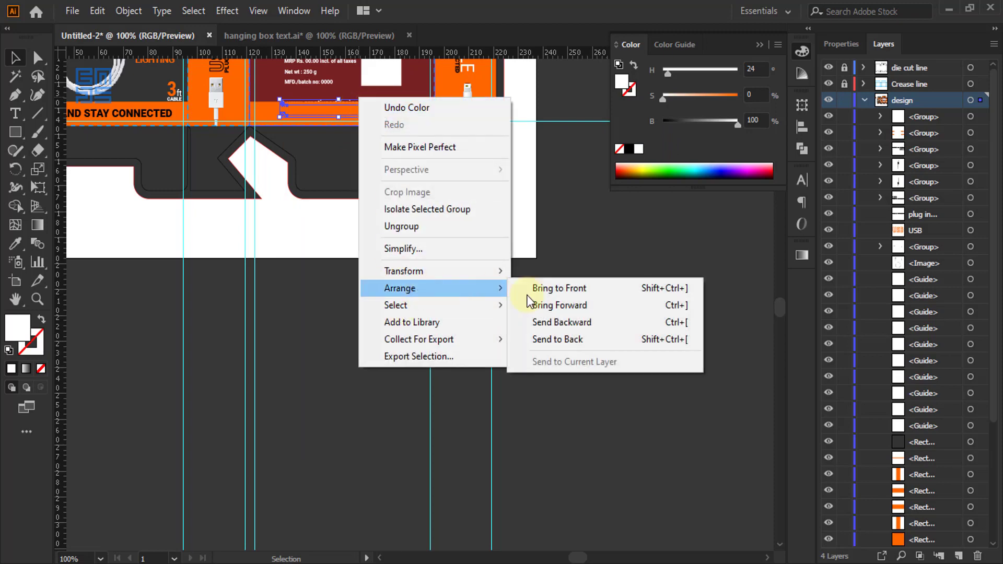
click(560, 293)
scroll(450, 364, up, 5)
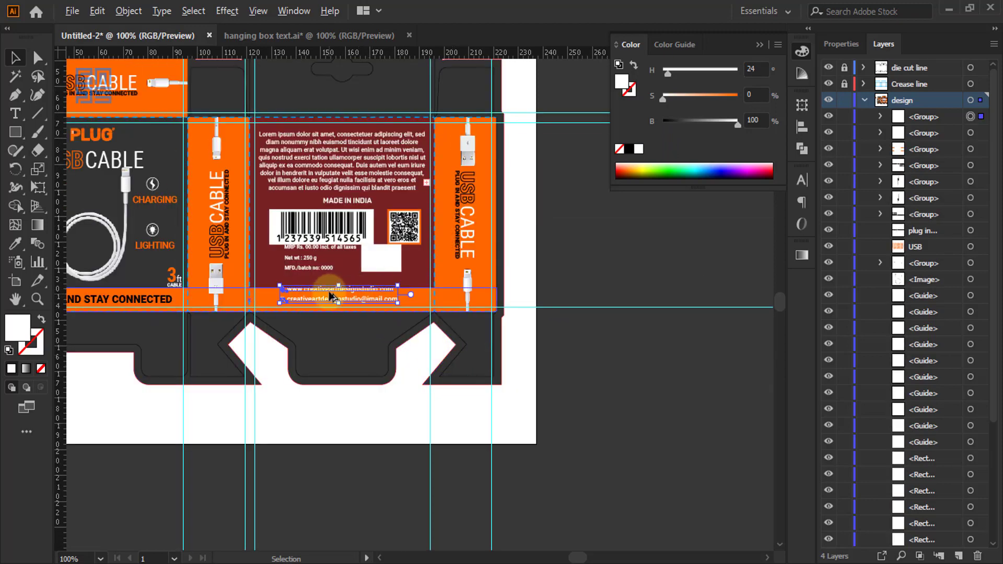
scroll(330, 297, up, 2)
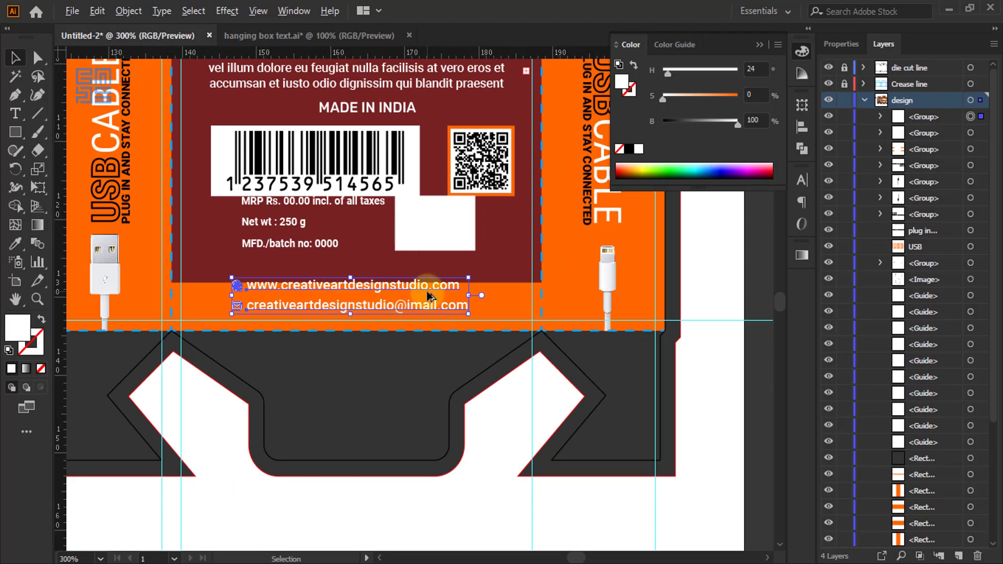
scroll(426, 286, up, 2)
drag(462, 286, 467, 302)
scroll(501, 303, down, 1)
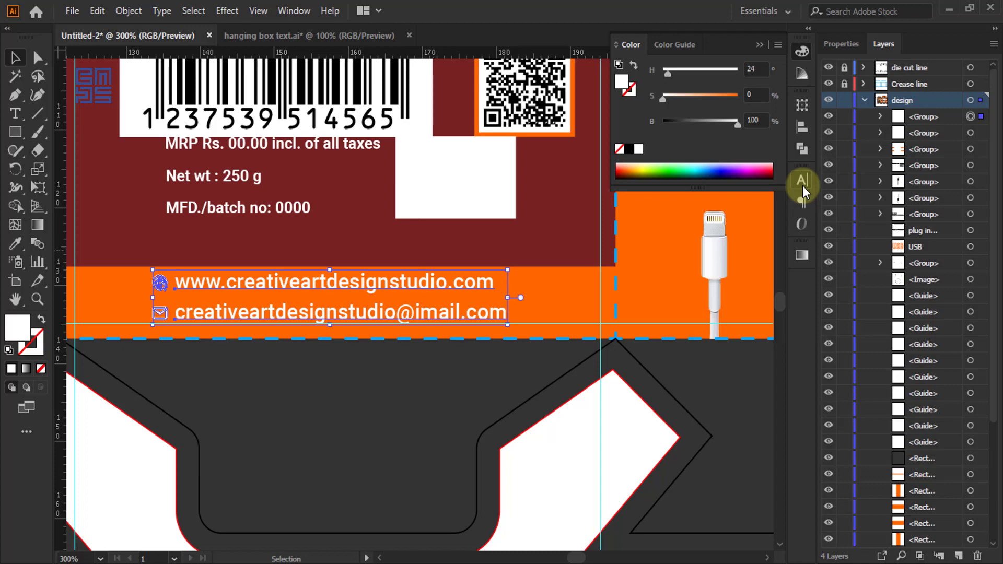
right_click(487, 284)
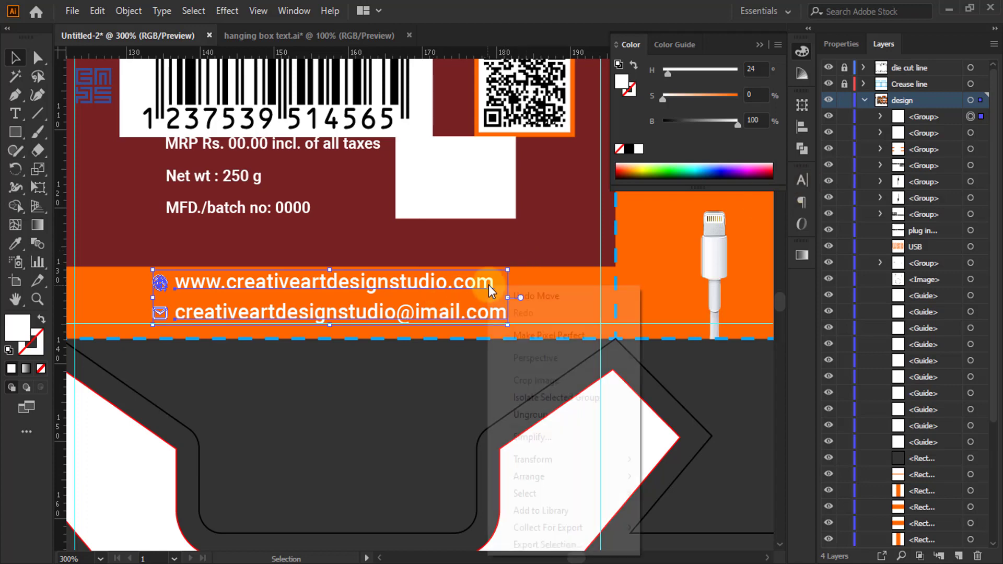
click(447, 450)
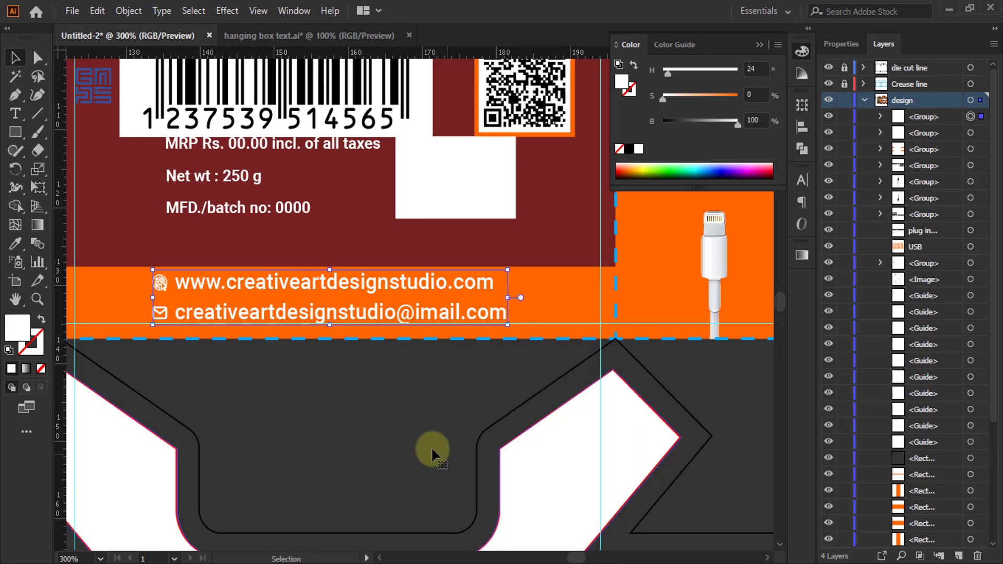
double_click(410, 283)
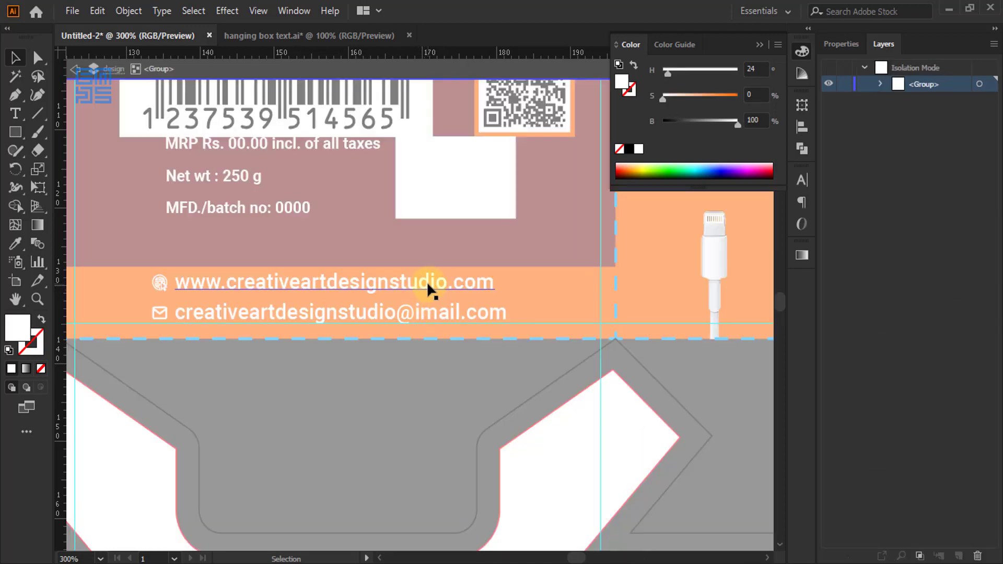
click(430, 290)
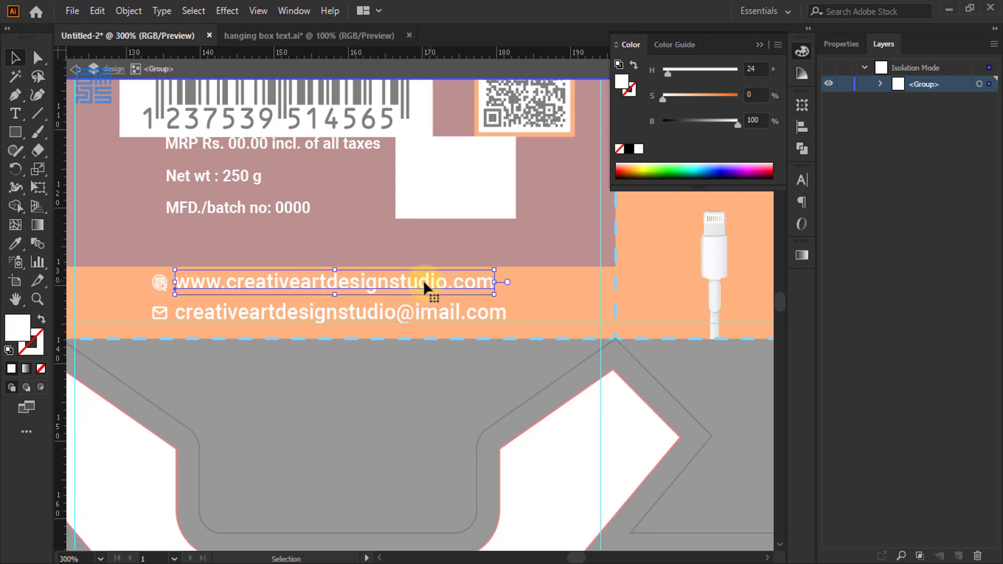
right_click(396, 283)
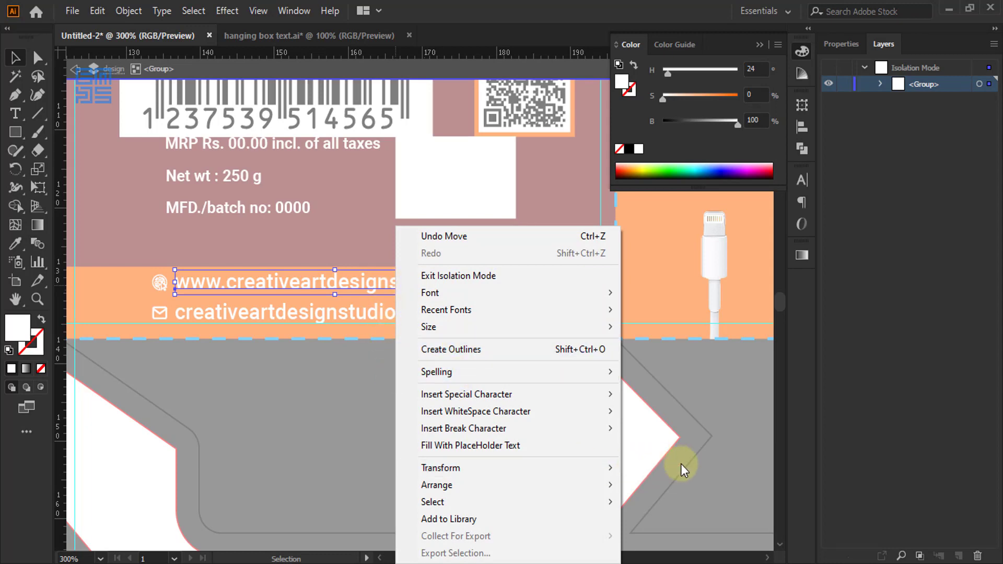
click(654, 448)
click(405, 429)
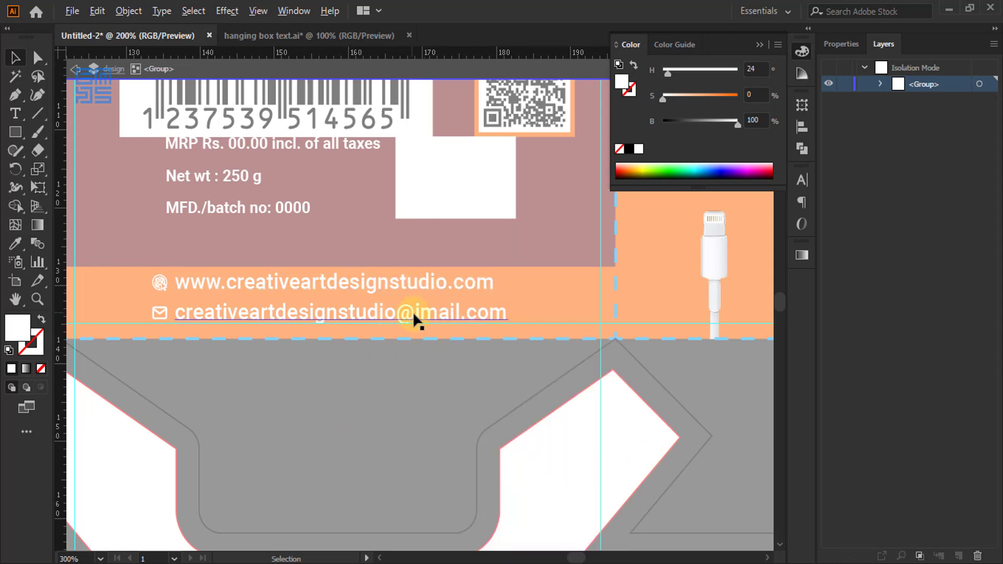
scroll(412, 312, down, 2)
double_click(476, 472)
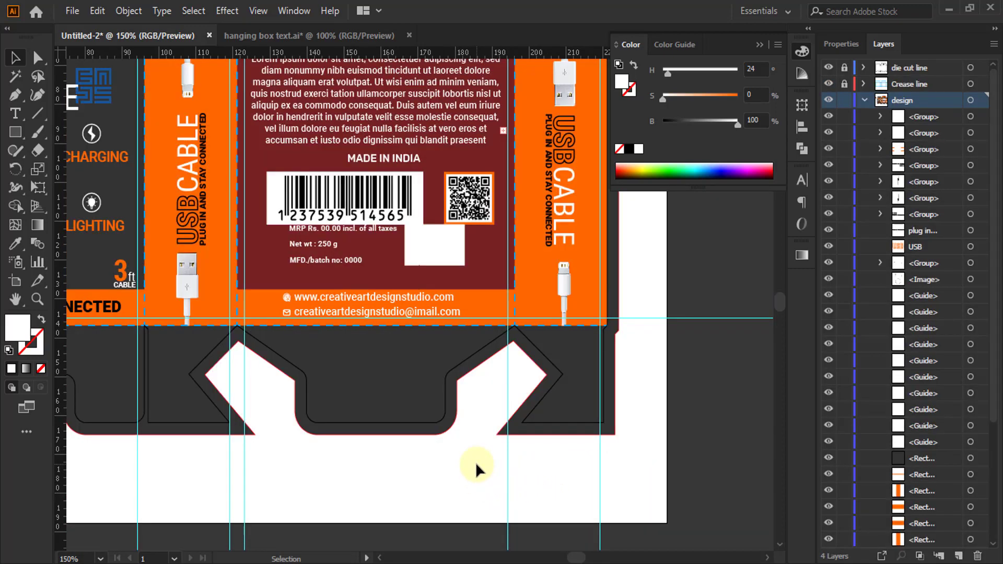
- Scale the website and e-mail group down proportionally to about 43 mm wide
click(436, 297)
scroll(437, 302, up, 2)
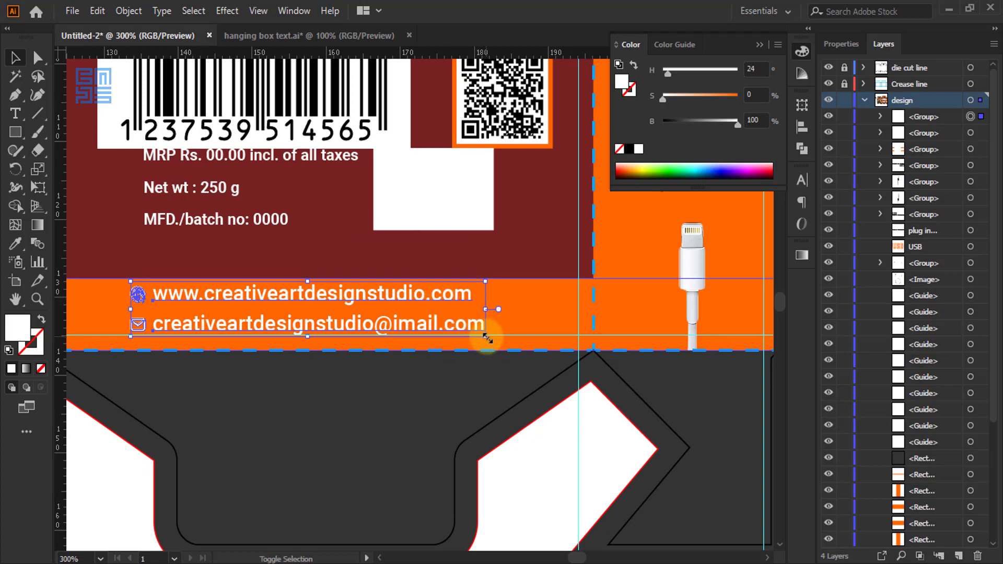
drag(485, 336, 474, 332)
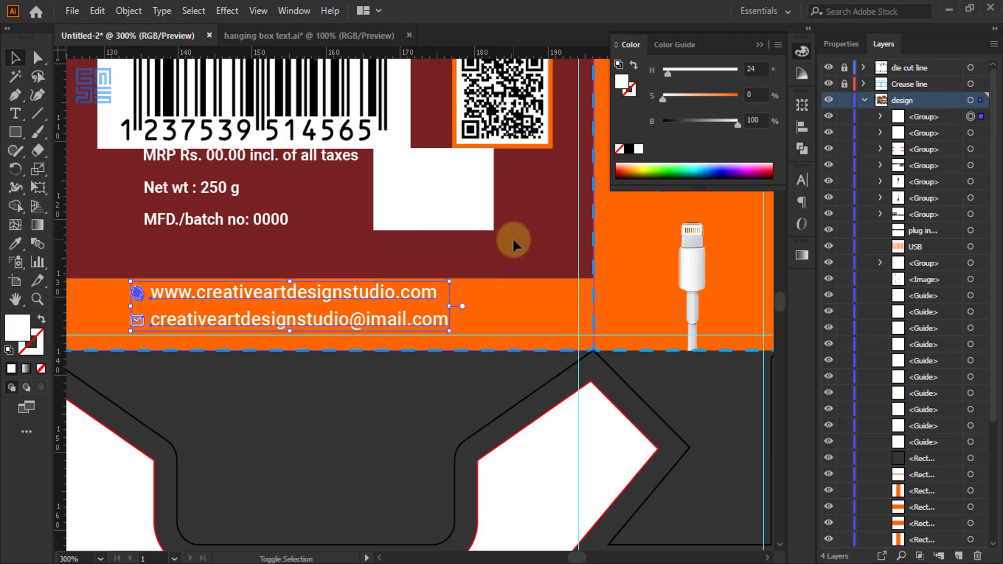
- Align the website and e-mail group with the back panel by their horizontal centers
click(542, 242)
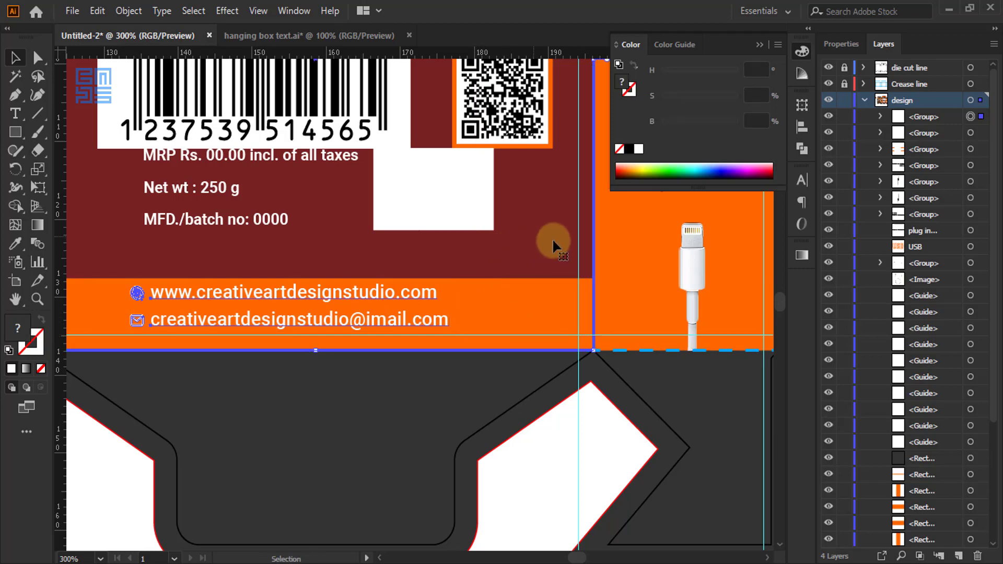
click(801, 127)
click(659, 140)
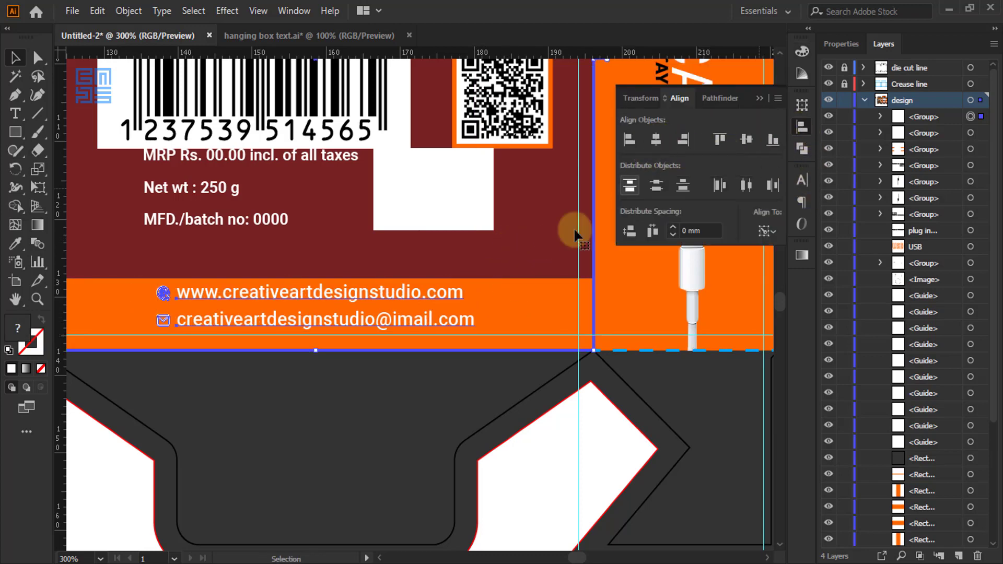
- Align the MADE IN INDIA line with the back panel by their horizontal centers
key(ctrl+1)
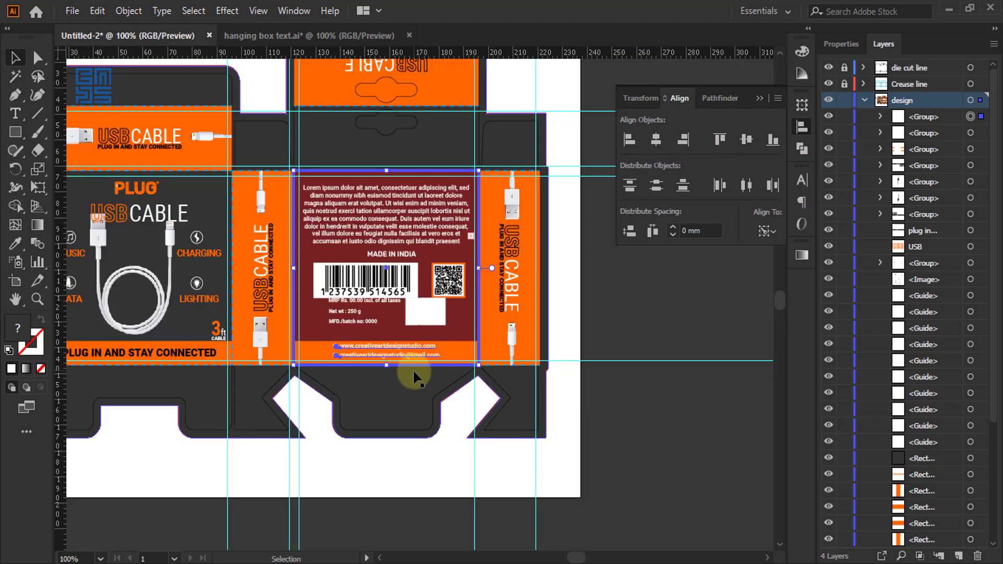
click(418, 218)
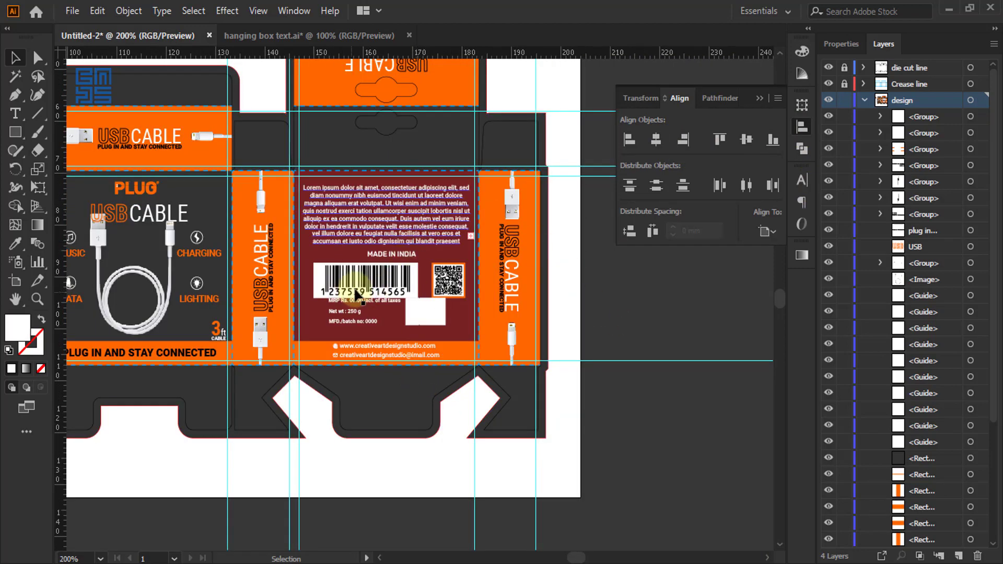
scroll(418, 218, up, 2)
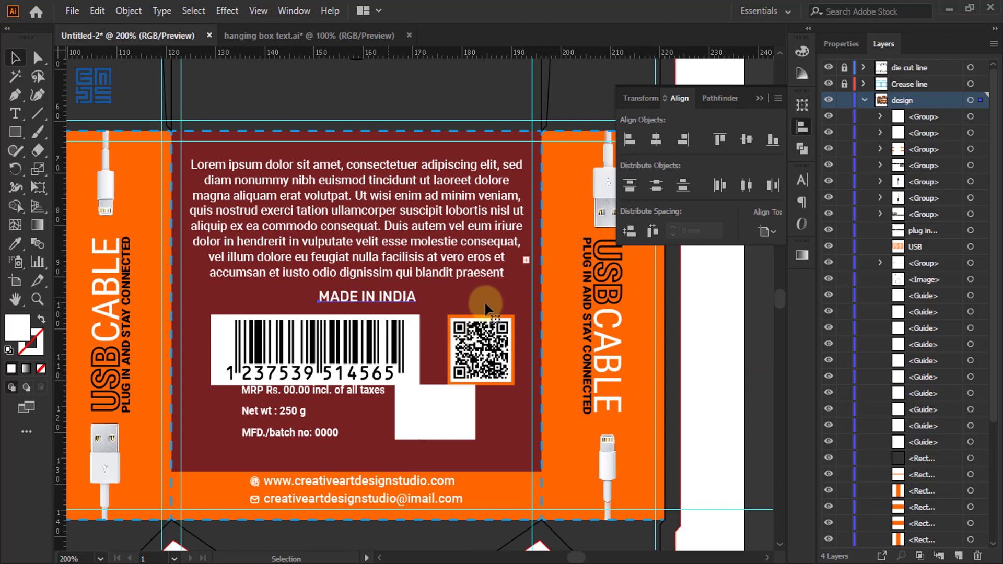
shift+click(513, 301)
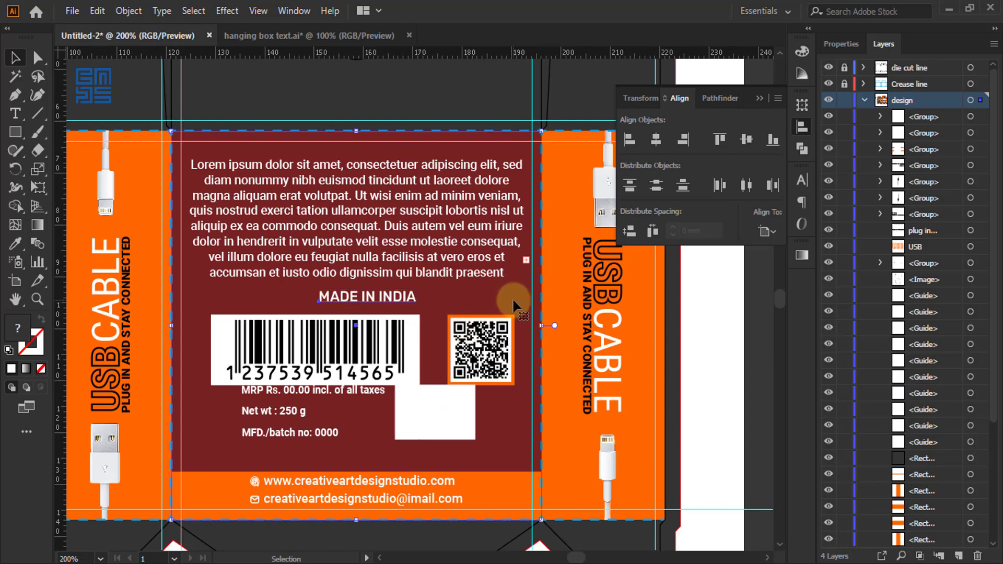
click(657, 138)
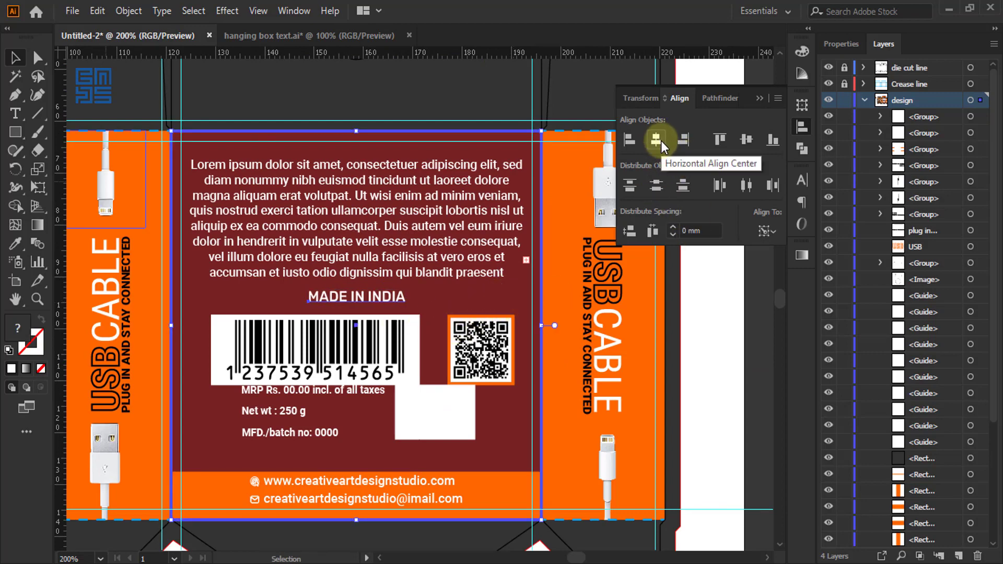
click(416, 92)
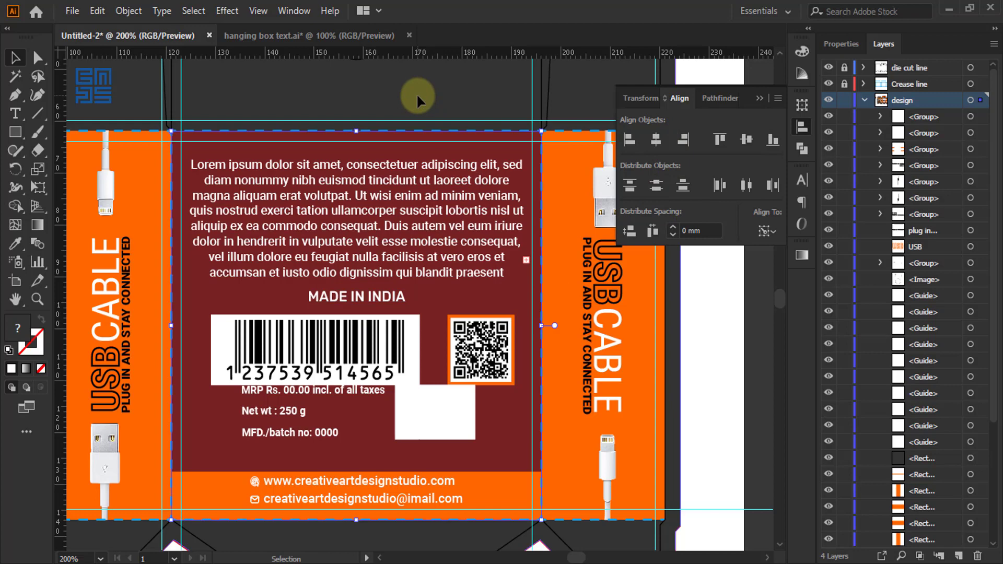
- Align the grouped barcode and QR code with the back panel by their horizontal centers
click(342, 355)
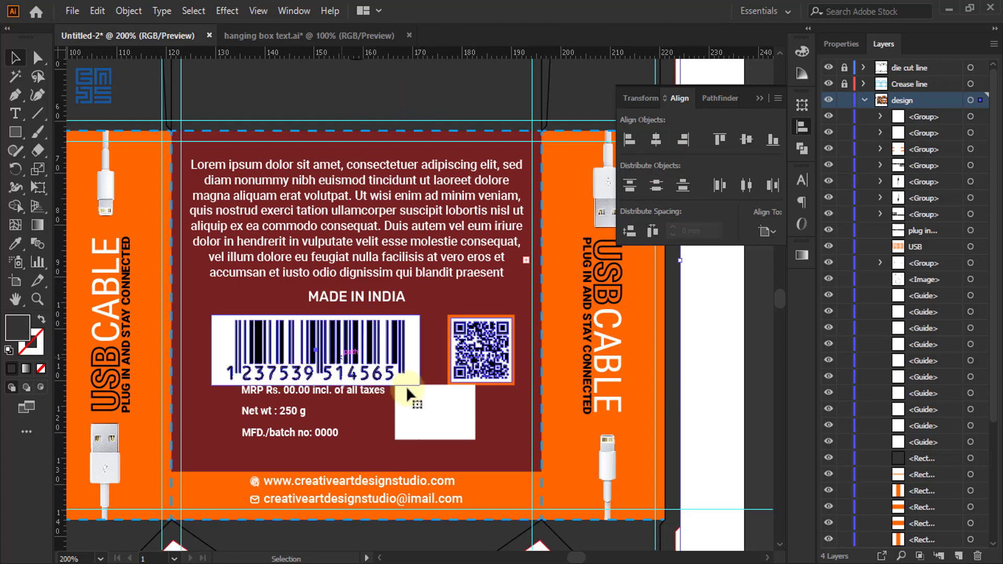
shift+click(498, 295)
click(656, 140)
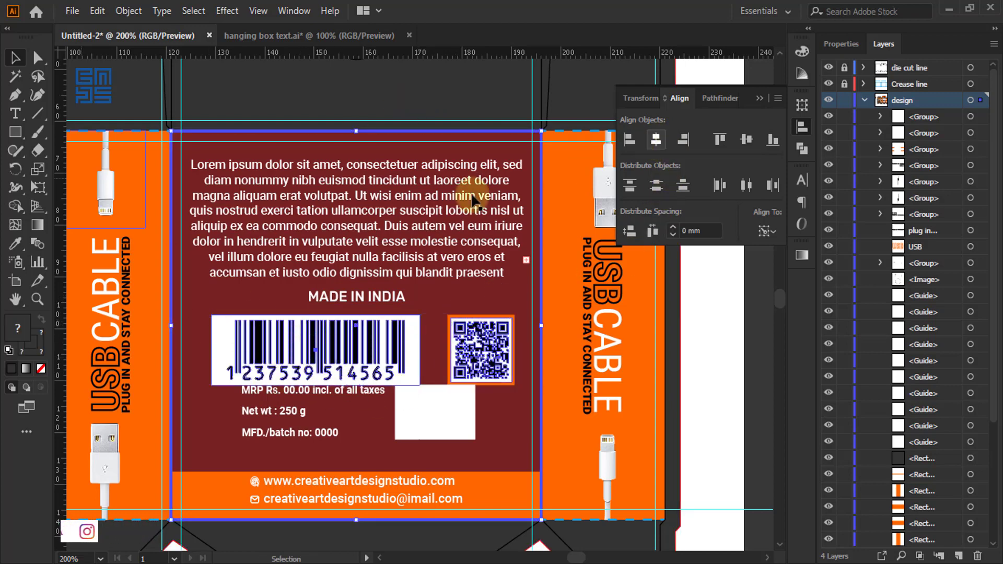
click(353, 116)
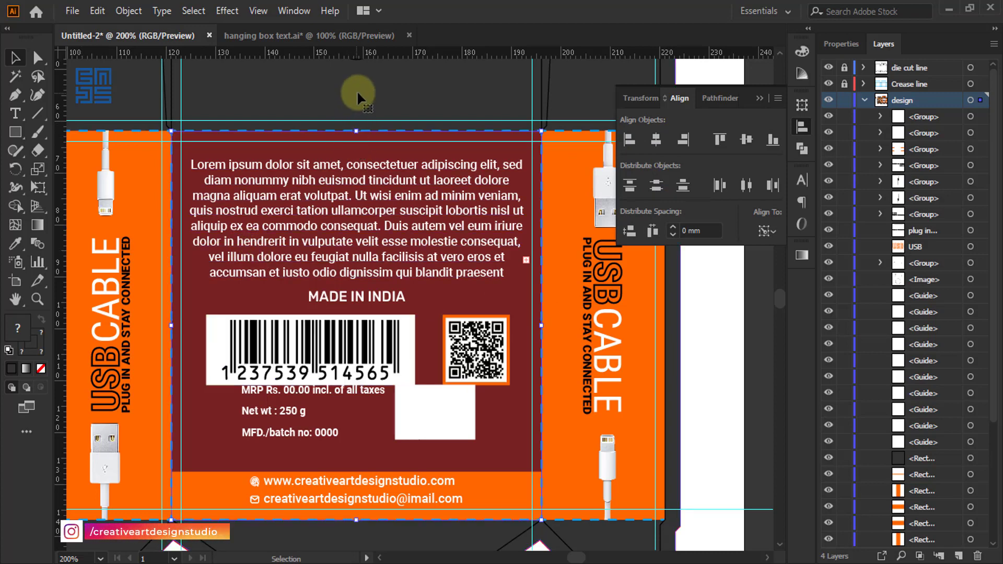
- Align the group of MRP, net weight and batch lines with its white box to the back panel's horizontal center
click(375, 345)
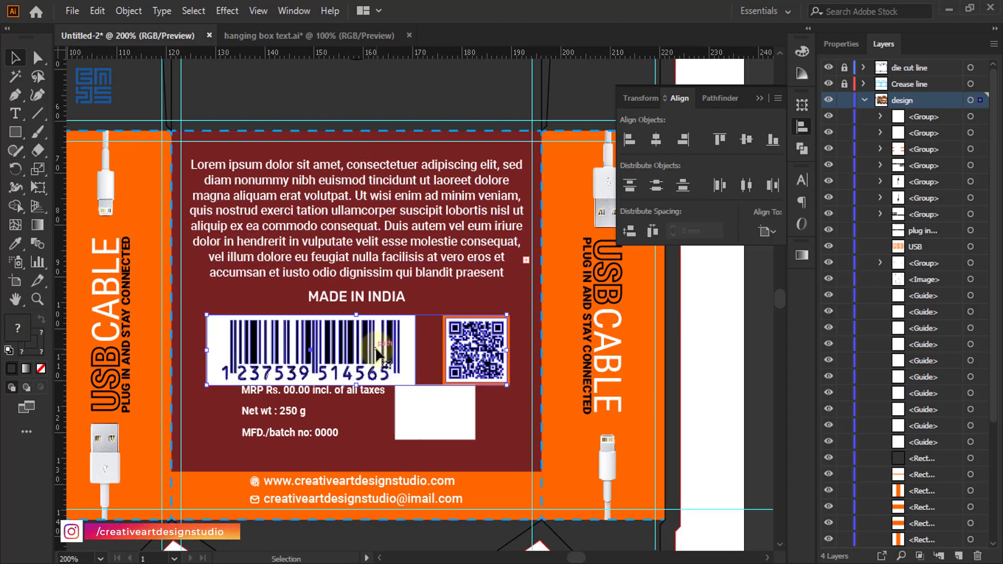
click(425, 415)
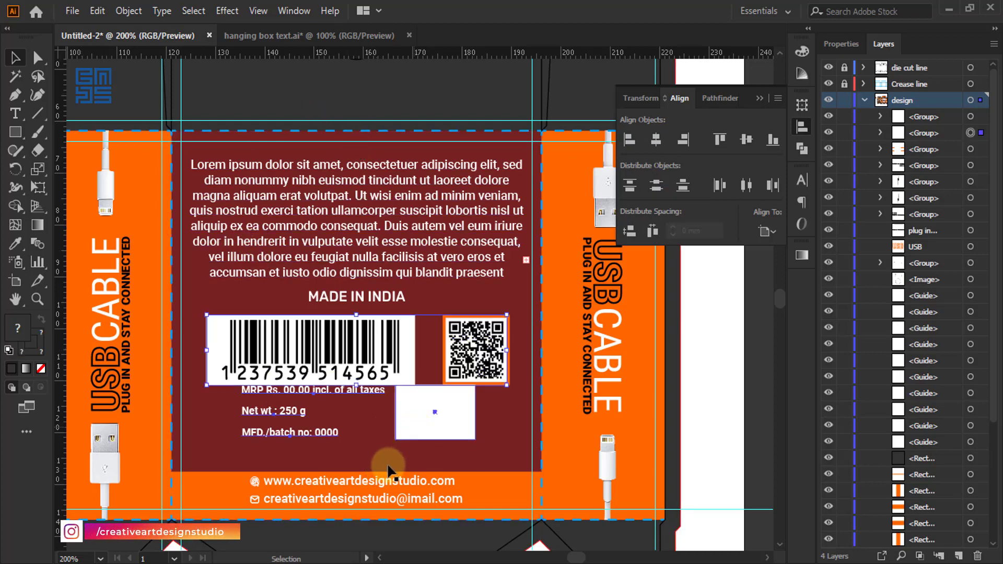
shift+click(503, 456)
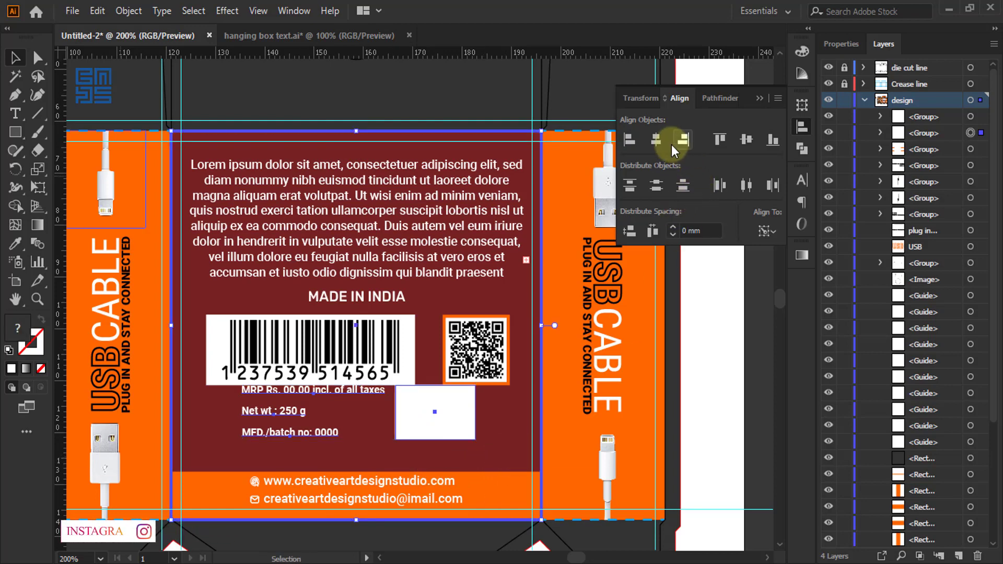
click(654, 141)
click(409, 81)
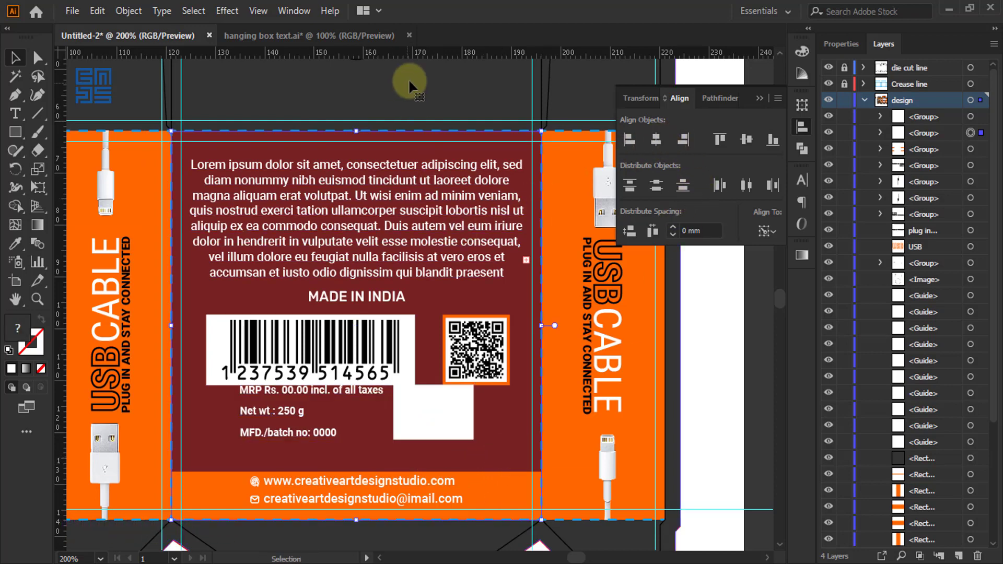
- Nudge the product details and white box group down to leave a gap below the barcode
click(424, 420)
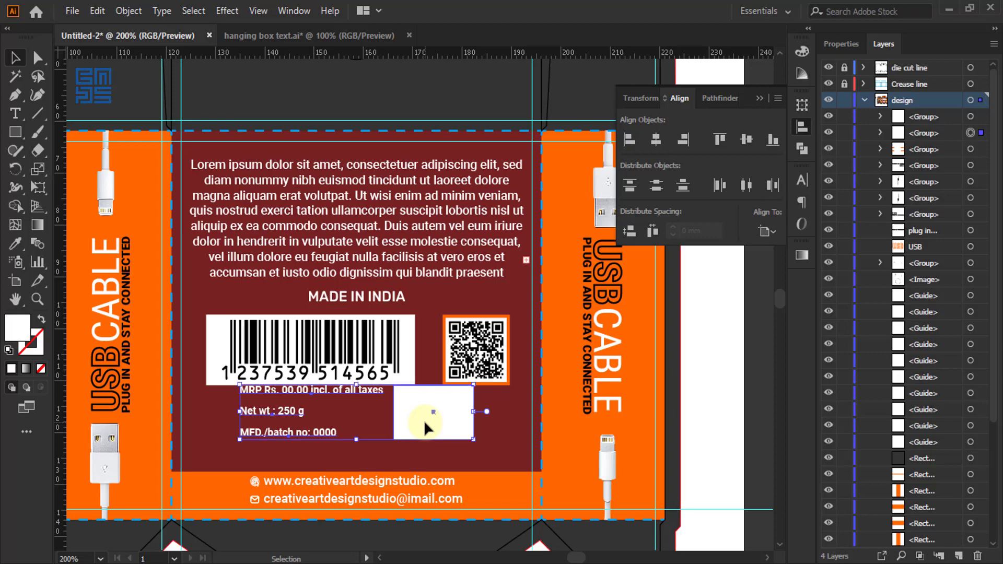
key(Down)
key(Down)
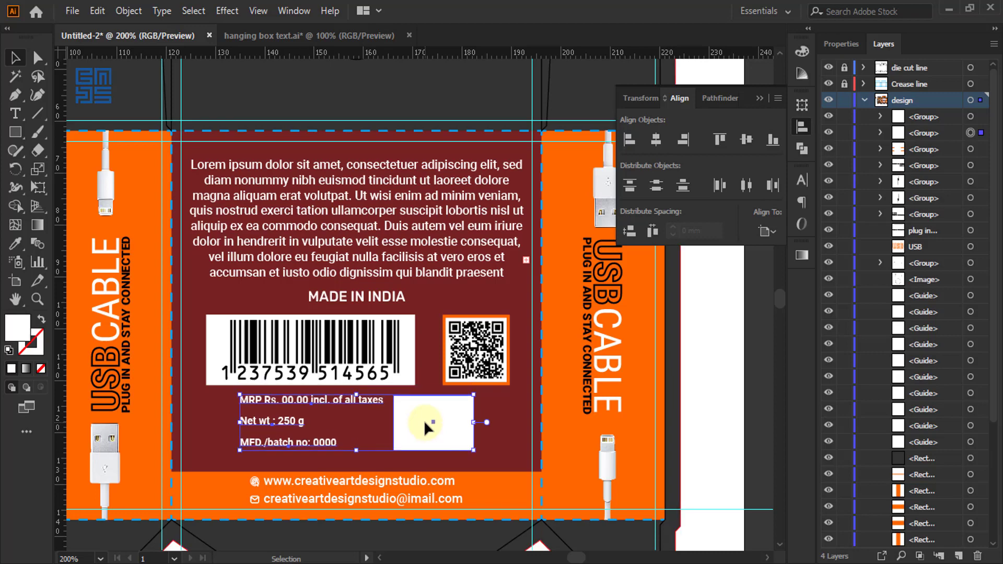
key(Down)
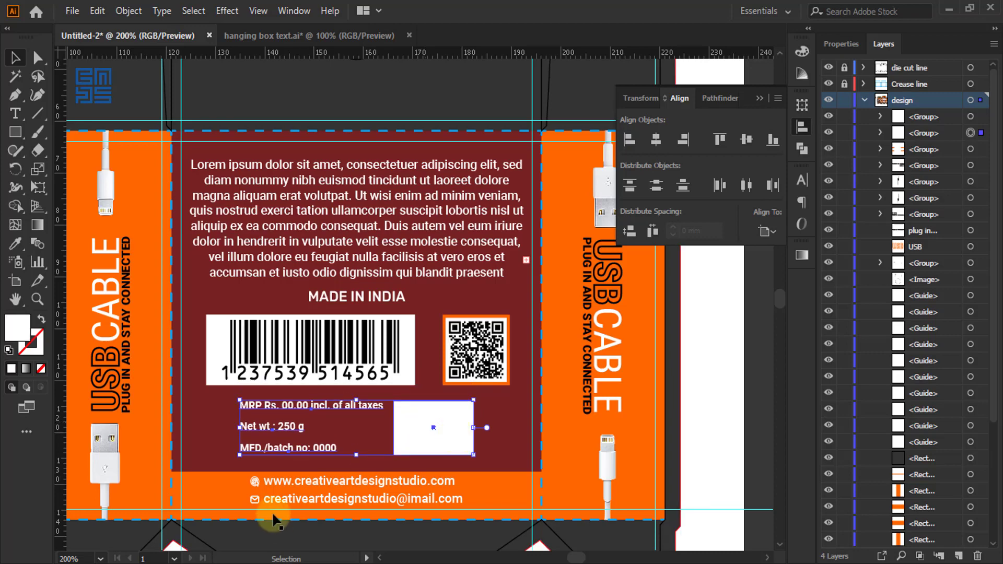
scroll(313, 441, up, 1)
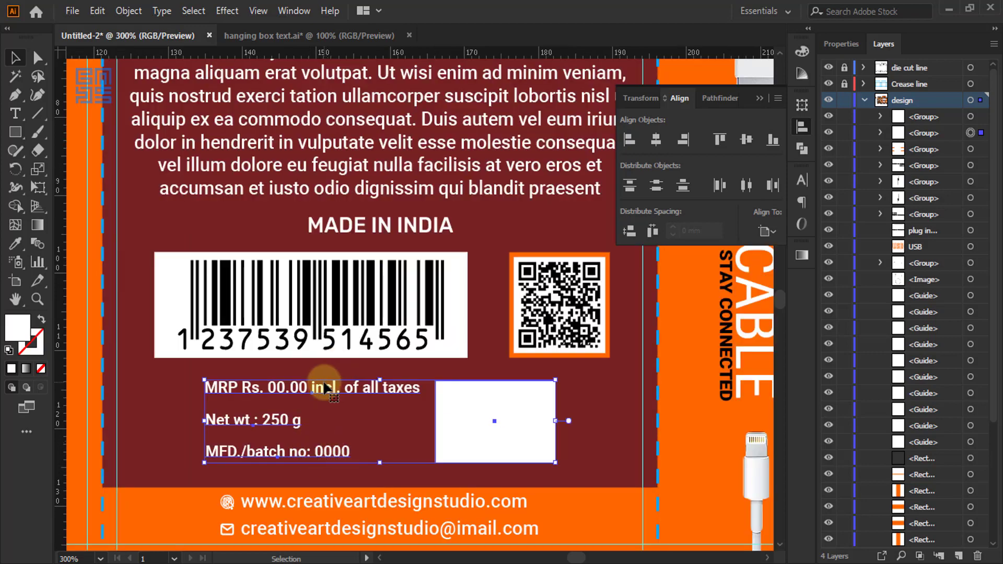
scroll(350, 390, down, 2)
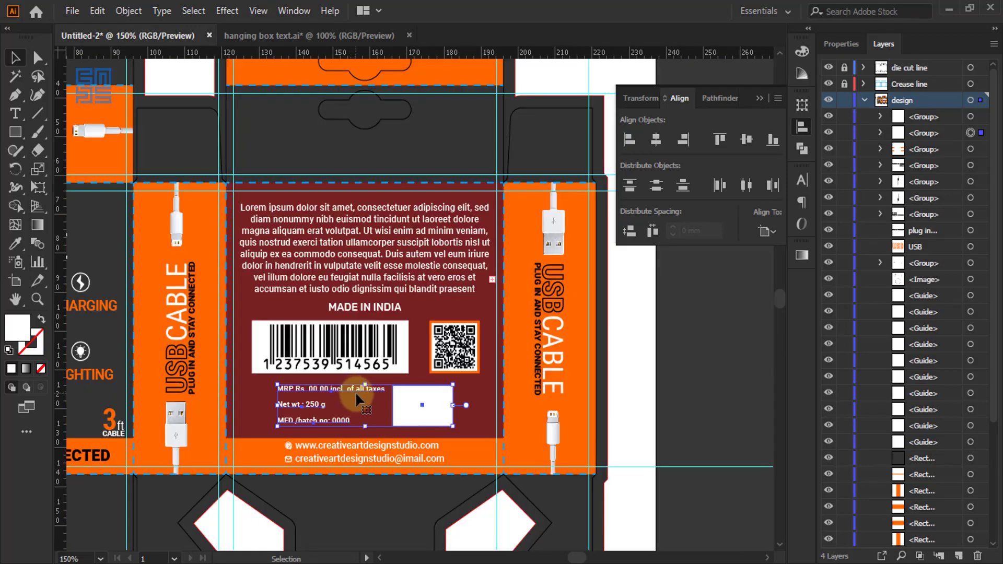
click(759, 98)
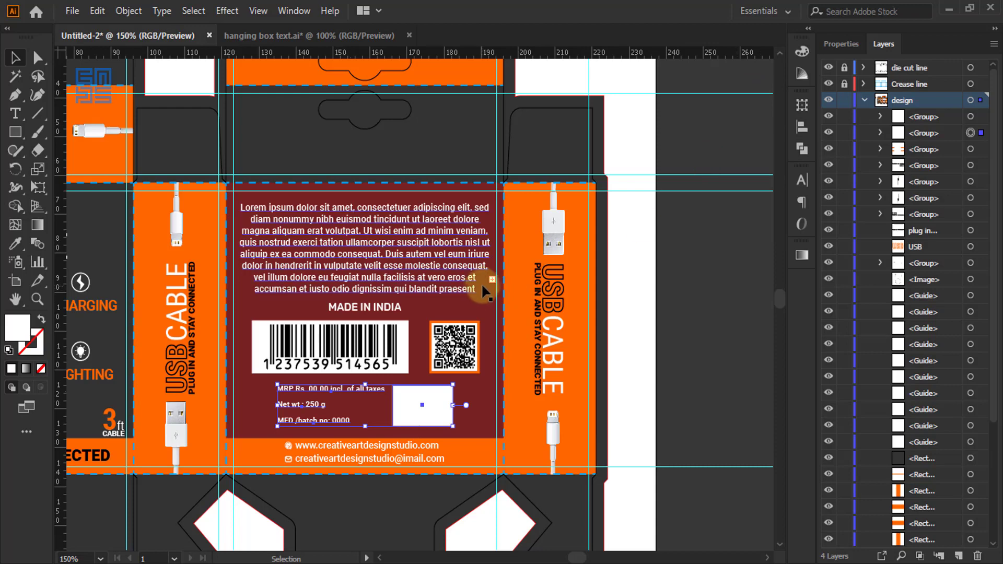
scroll(493, 277, down, 1)
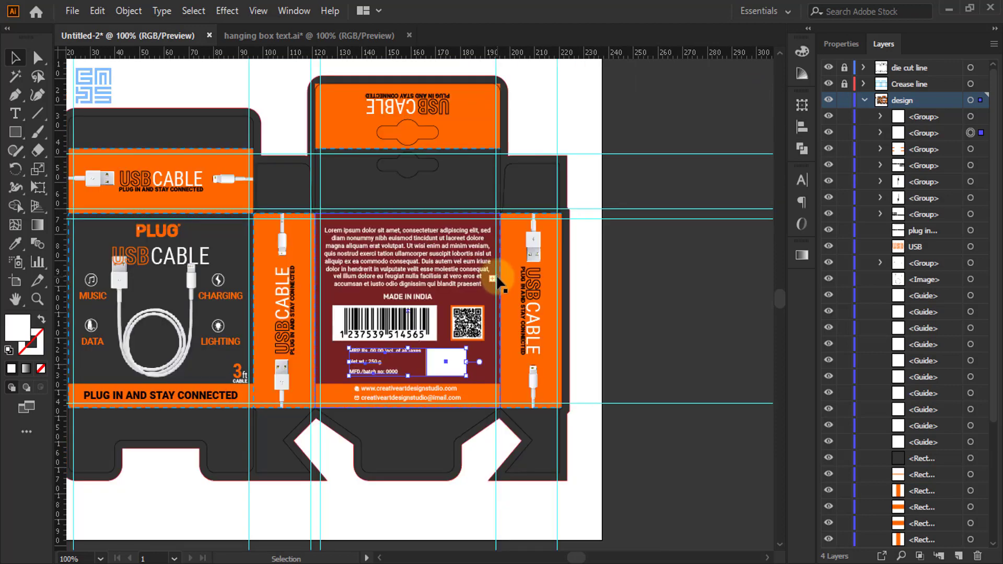
click(634, 328)
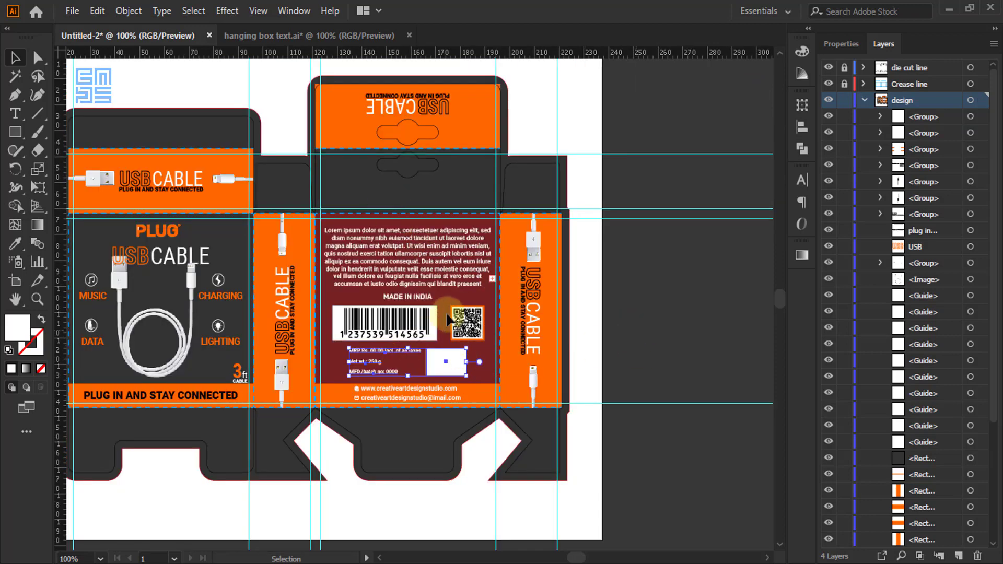
- Delete the translucent red rectangle covering the back panel
scroll(428, 230, up, 1)
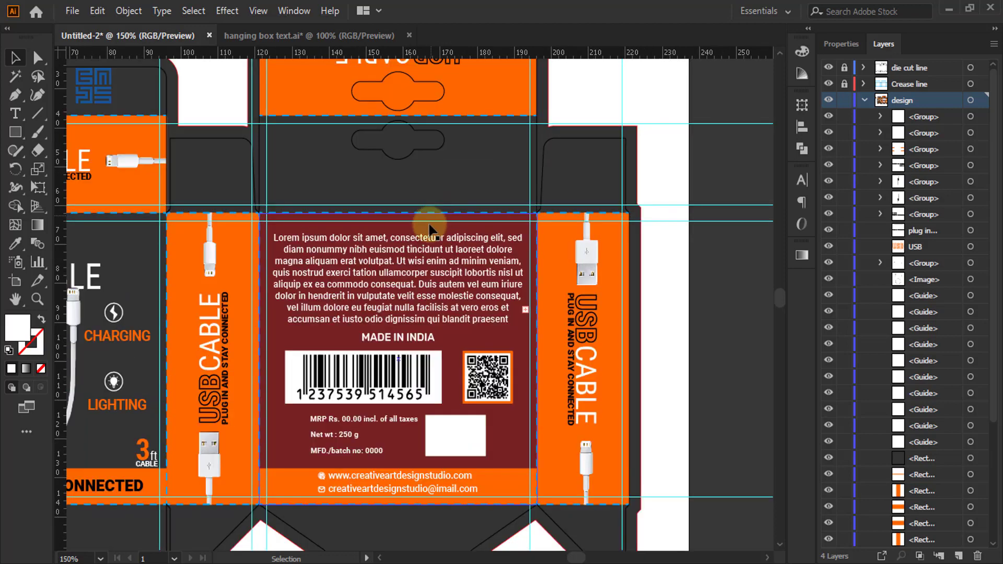
click(477, 237)
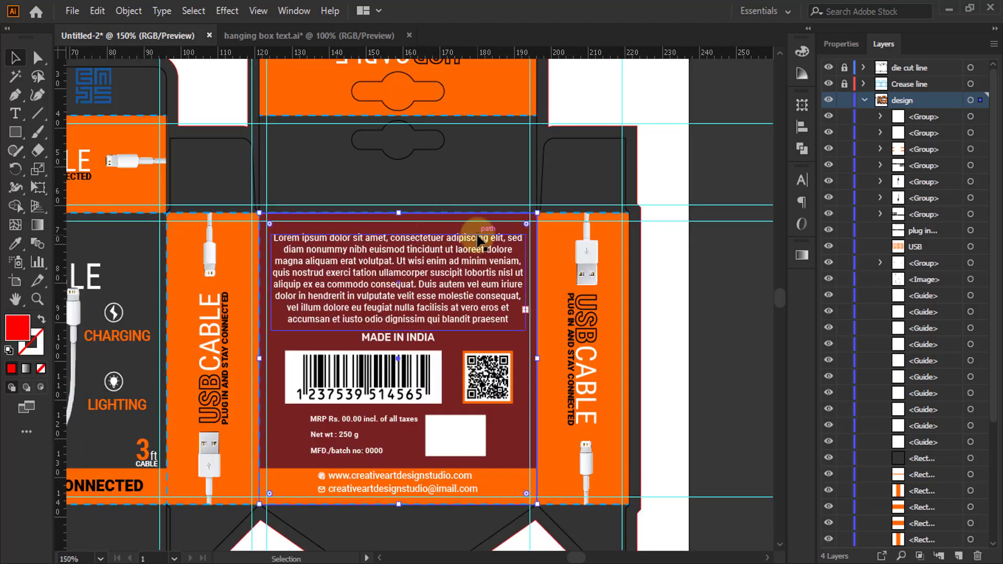
key(Delete)
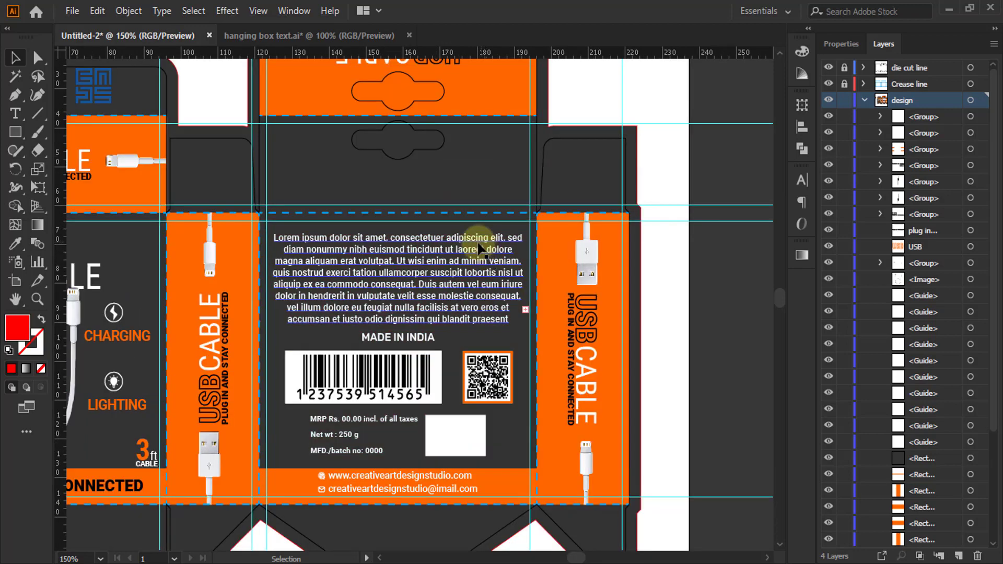
- Delete the orange and dark grey color swatch squares beside the artboard
scroll(479, 250, down, 1)
scroll(550, 262, down, 1)
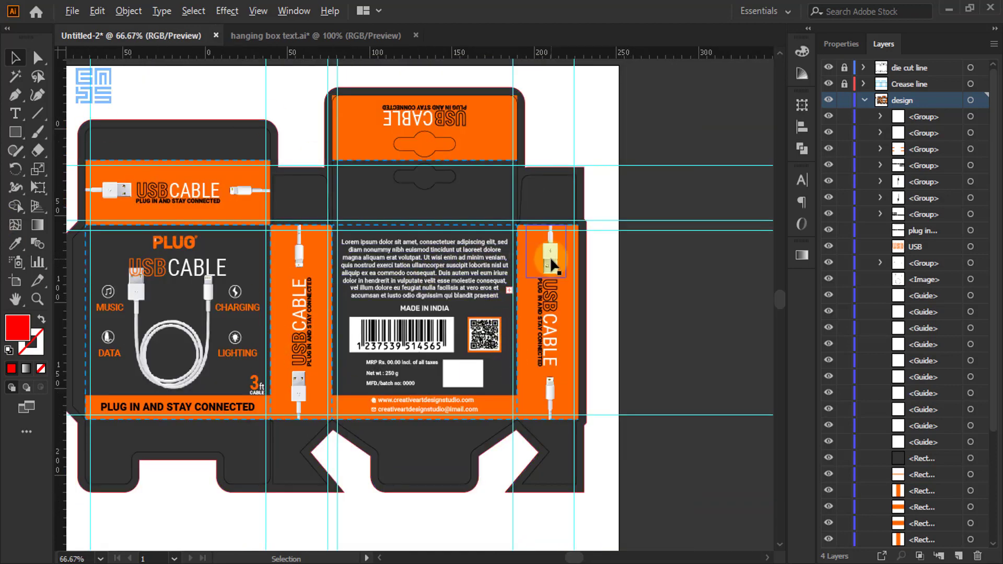
scroll(429, 259, up, 1)
scroll(480, 259, down, 1)
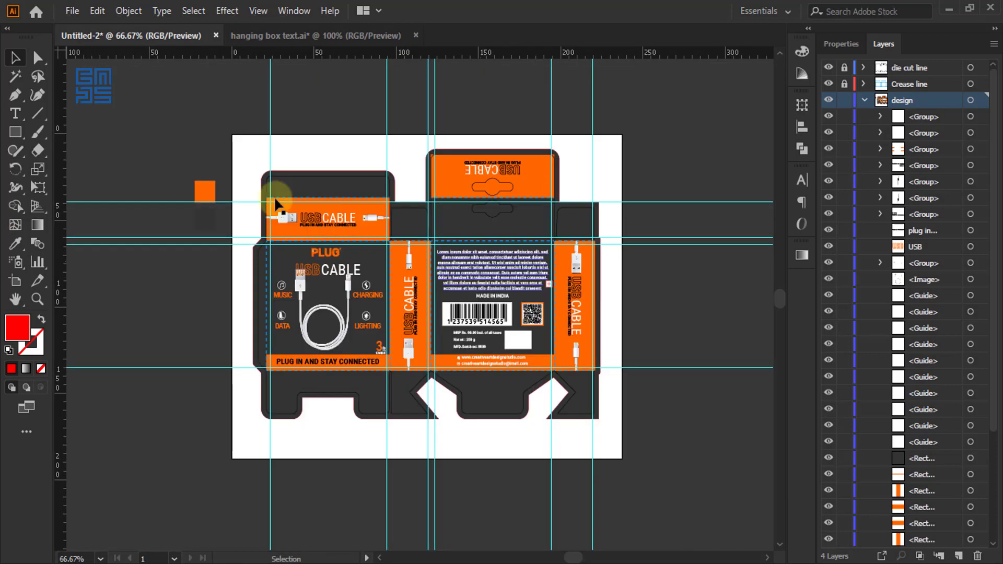
drag(175, 157, 224, 256)
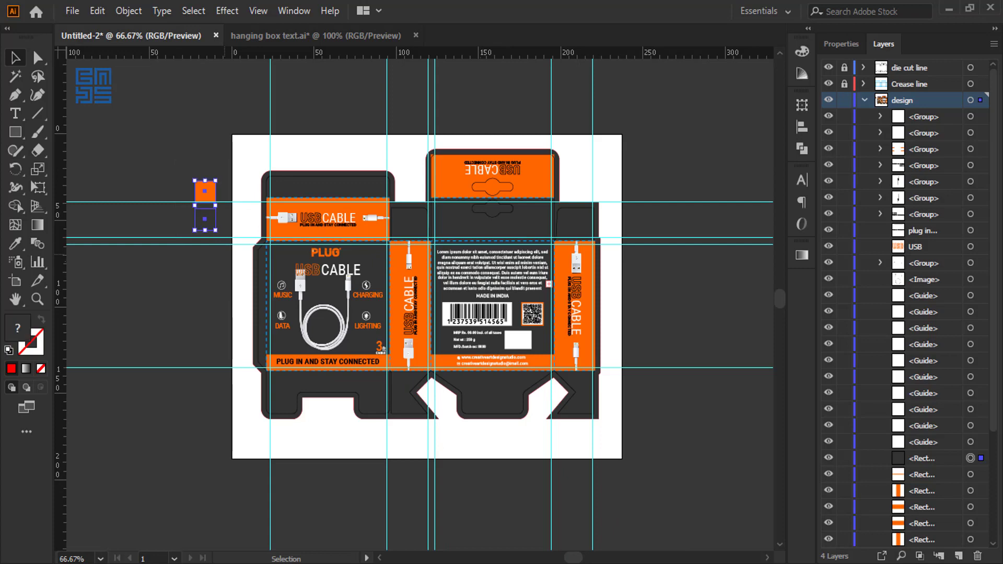
key(Delete)
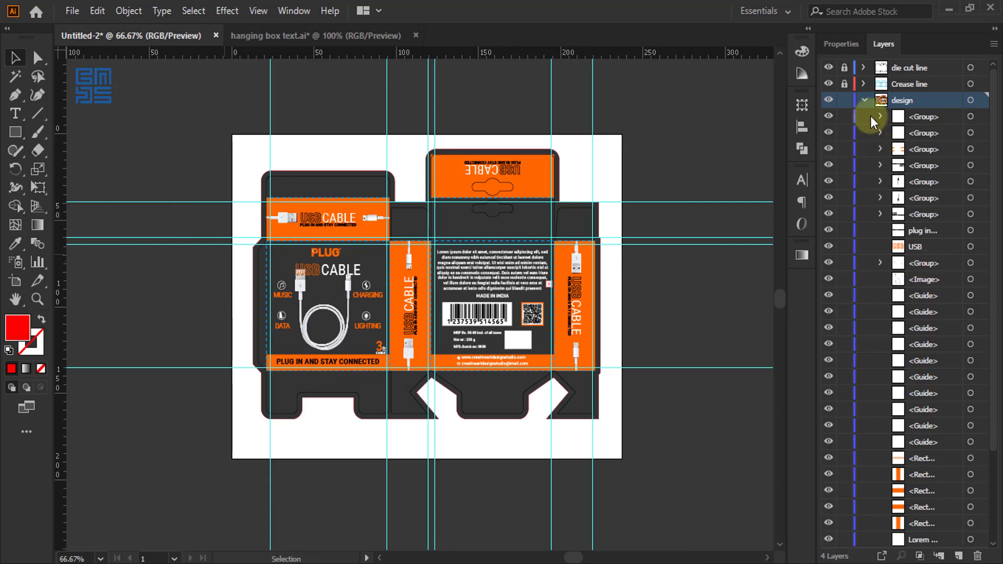
- Collapse the design layer and hide the Crease line, design and bleed layers, followed by the die cut line layer, to examine the separate layers
click(863, 100)
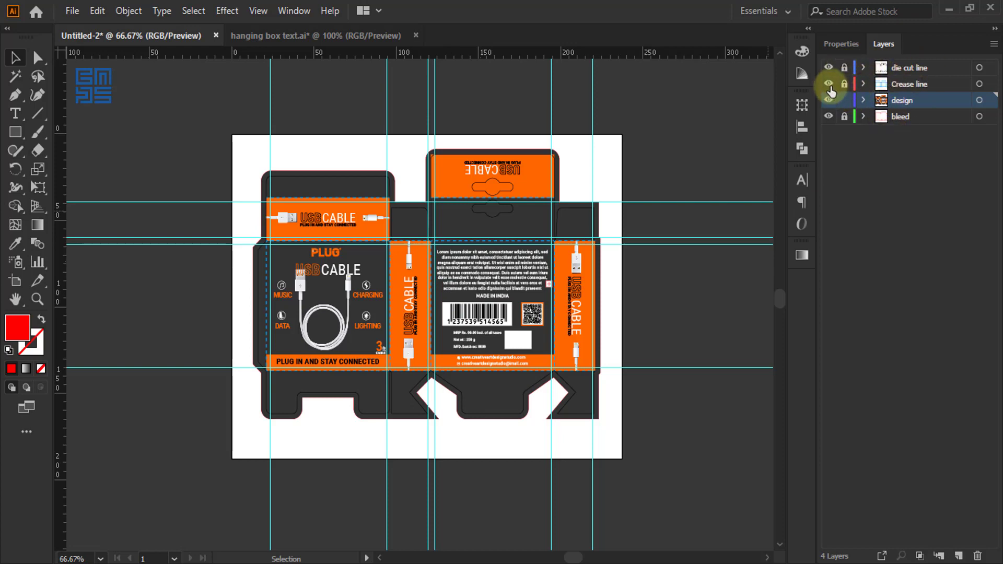
drag(828, 86, 826, 143)
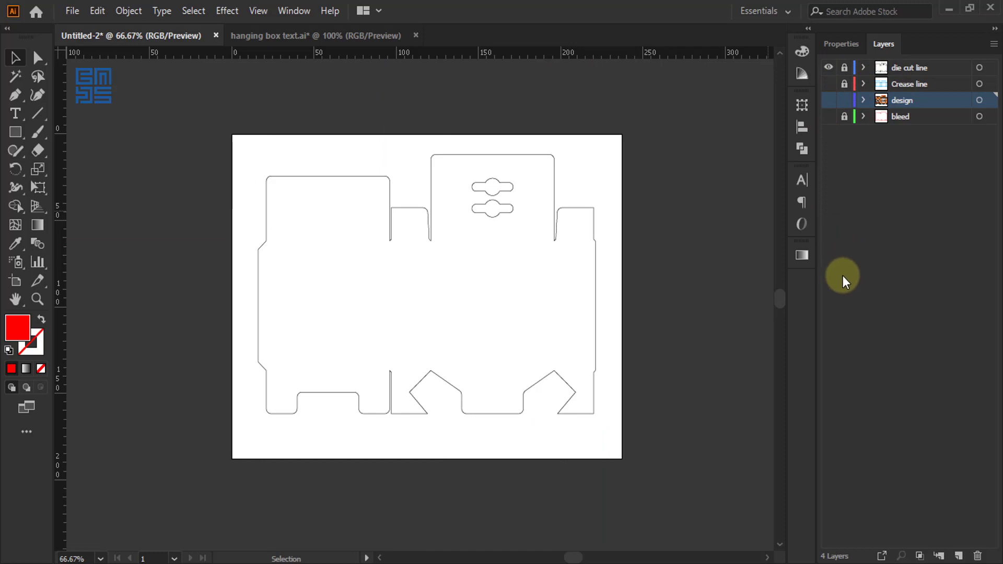
right_click(675, 111)
click(565, 79)
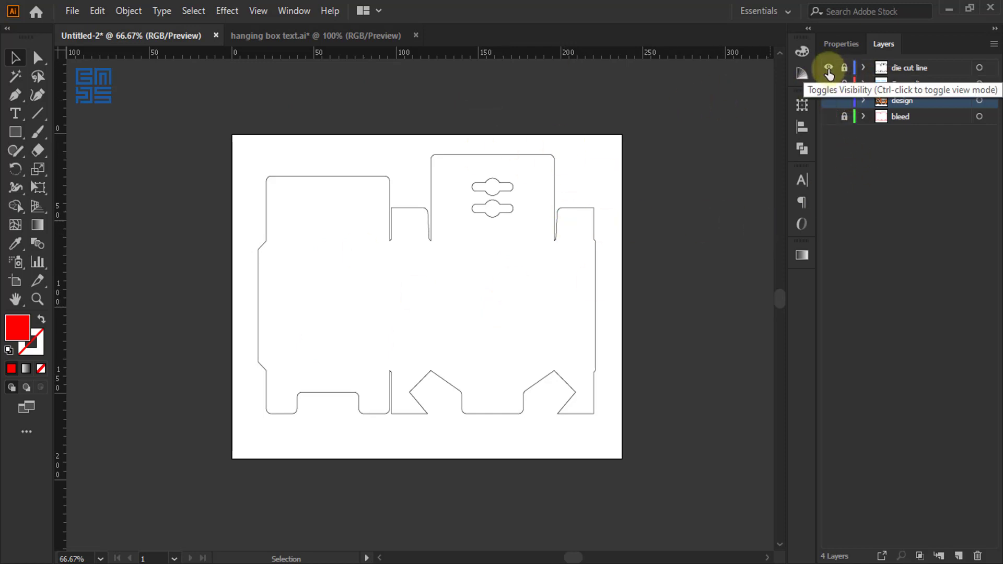
click(829, 68)
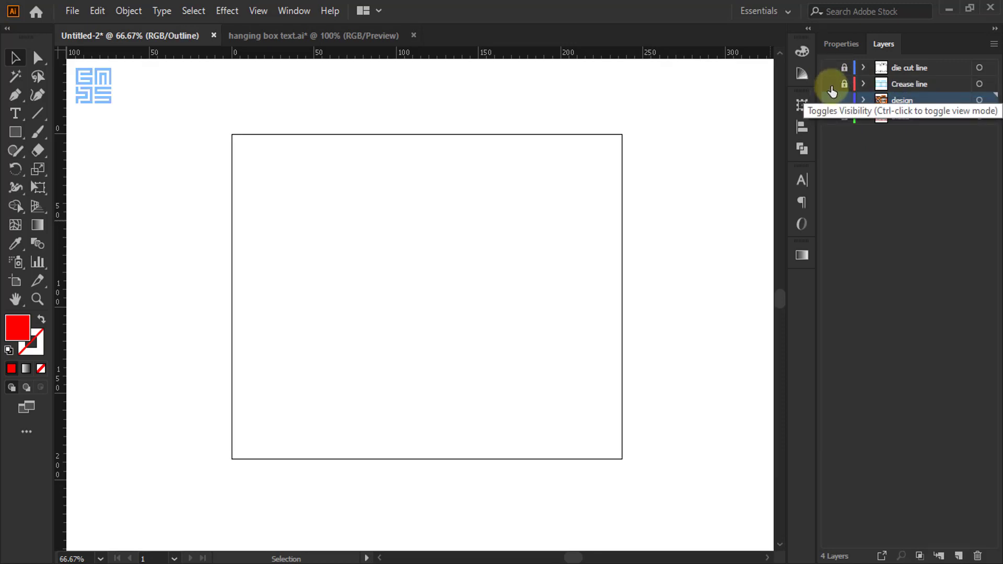
- Show the bleed, design, die cut line and Crease line layers again and examine the complete box layout
click(829, 116)
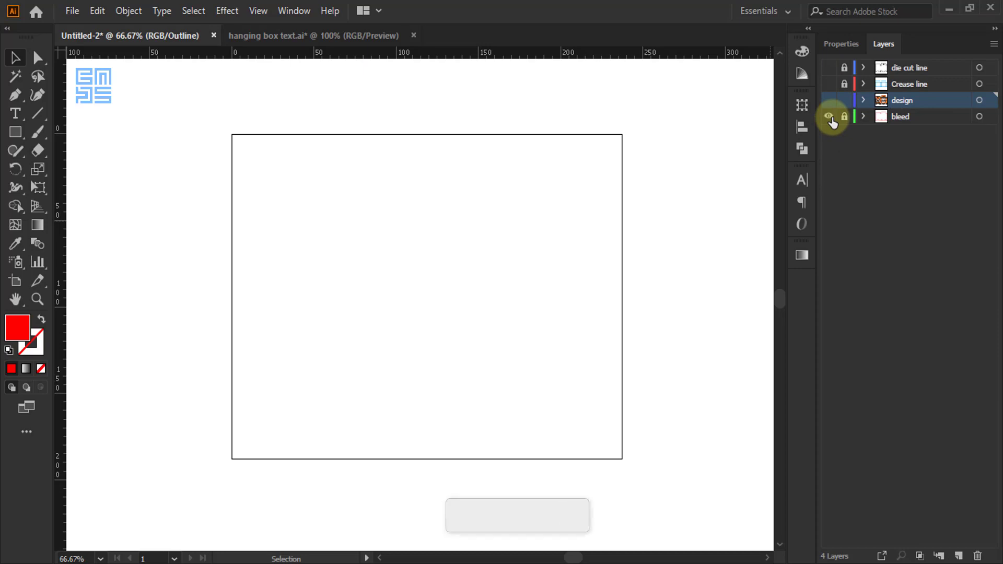
click(829, 100)
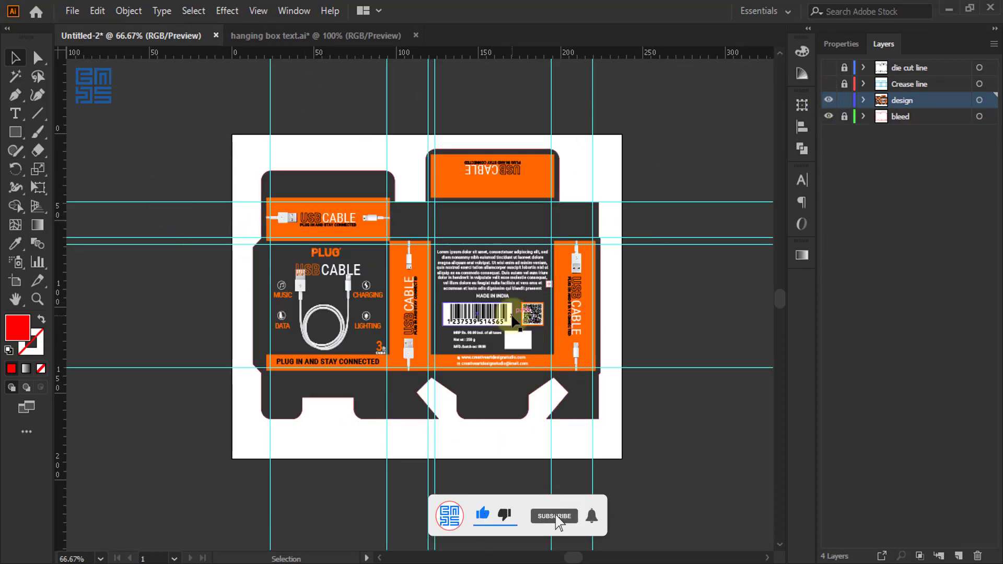
click(829, 67)
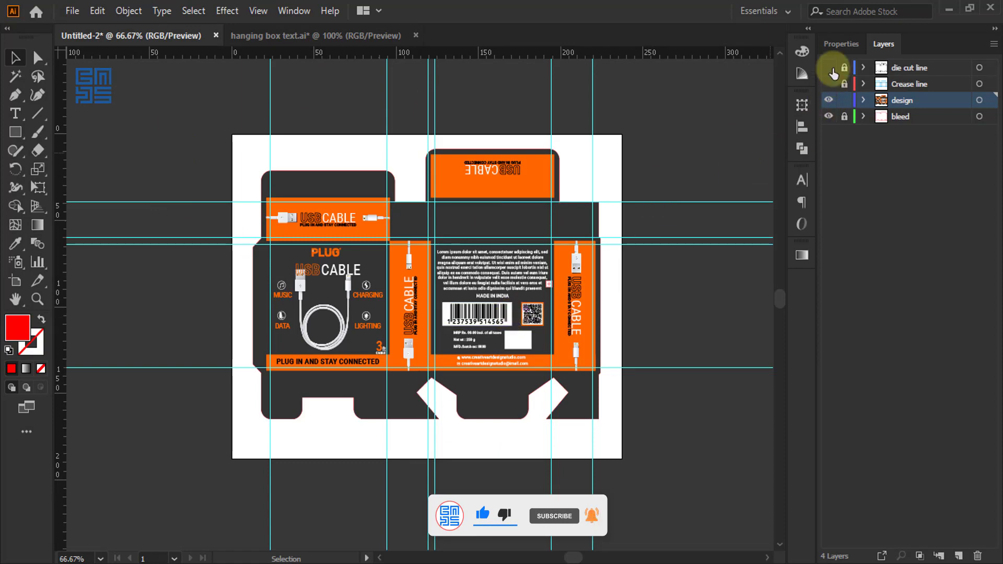
click(829, 84)
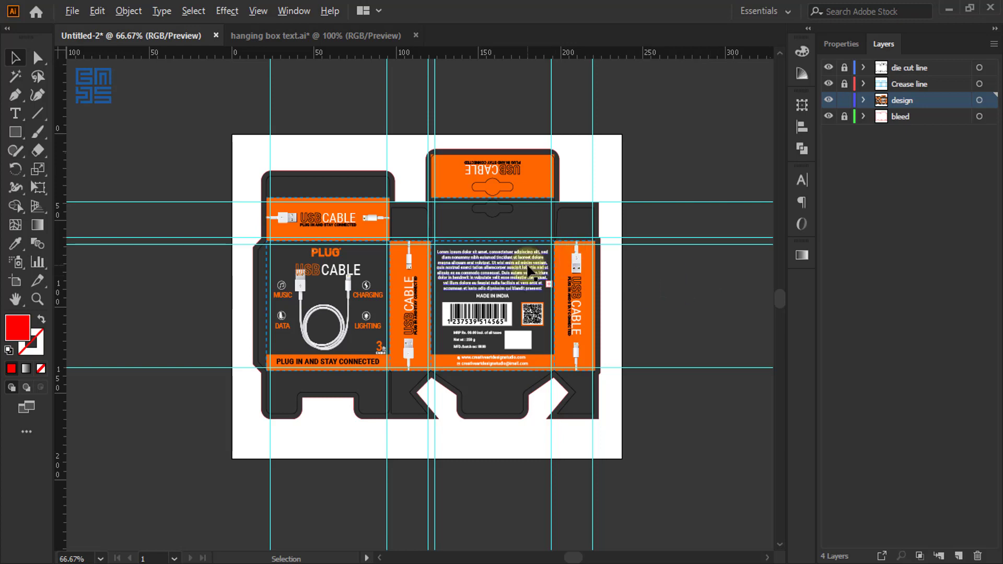
scroll(517, 261, up, 1)
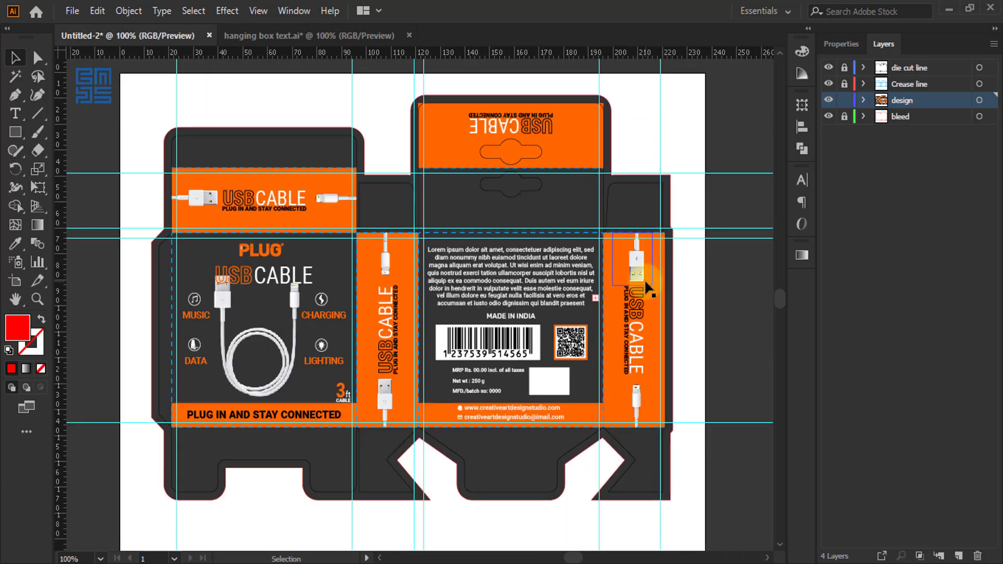